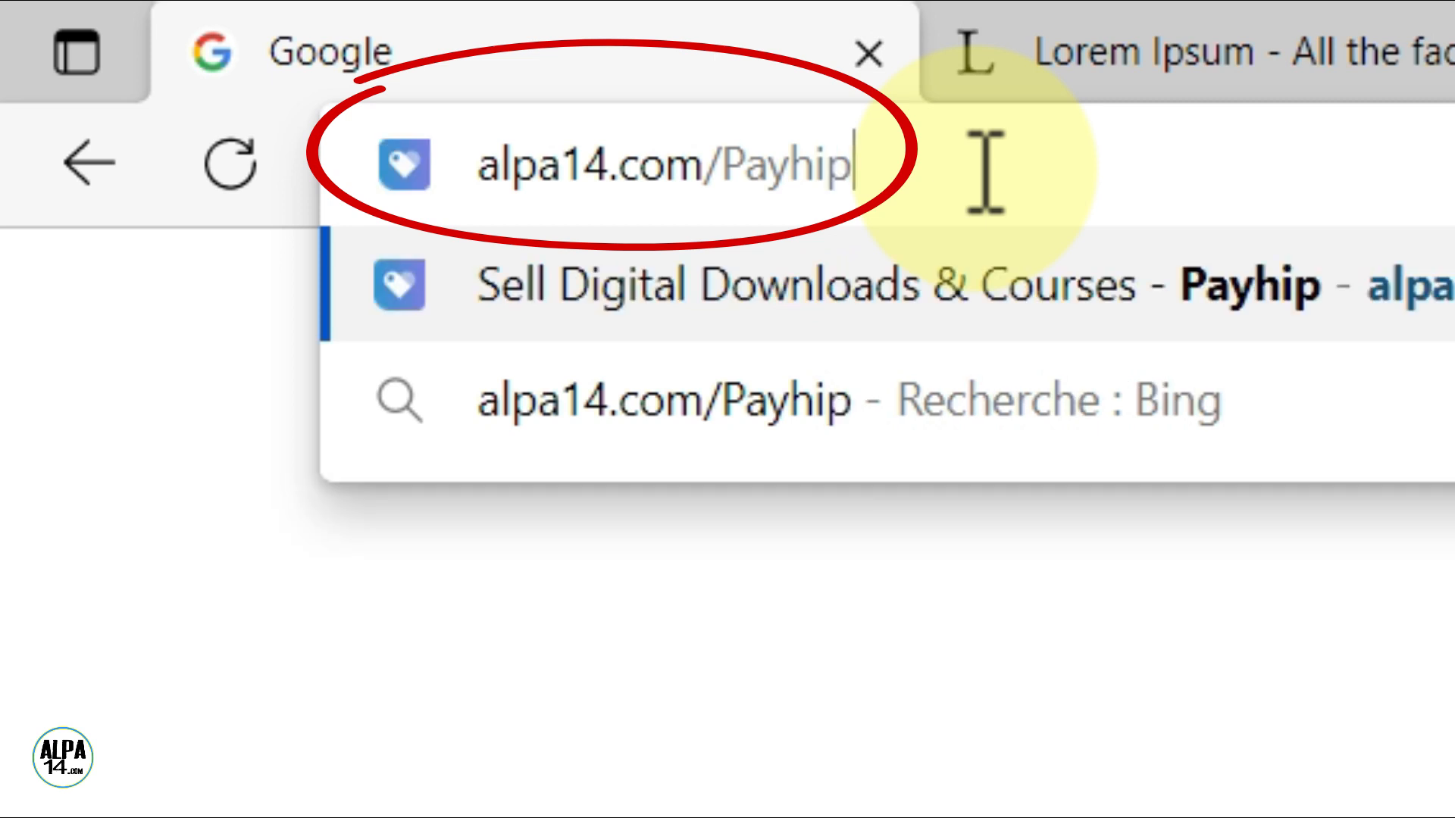
Load the Payhip home page via alpa14.com/Payhip and dismiss the translation offer
key(Return)
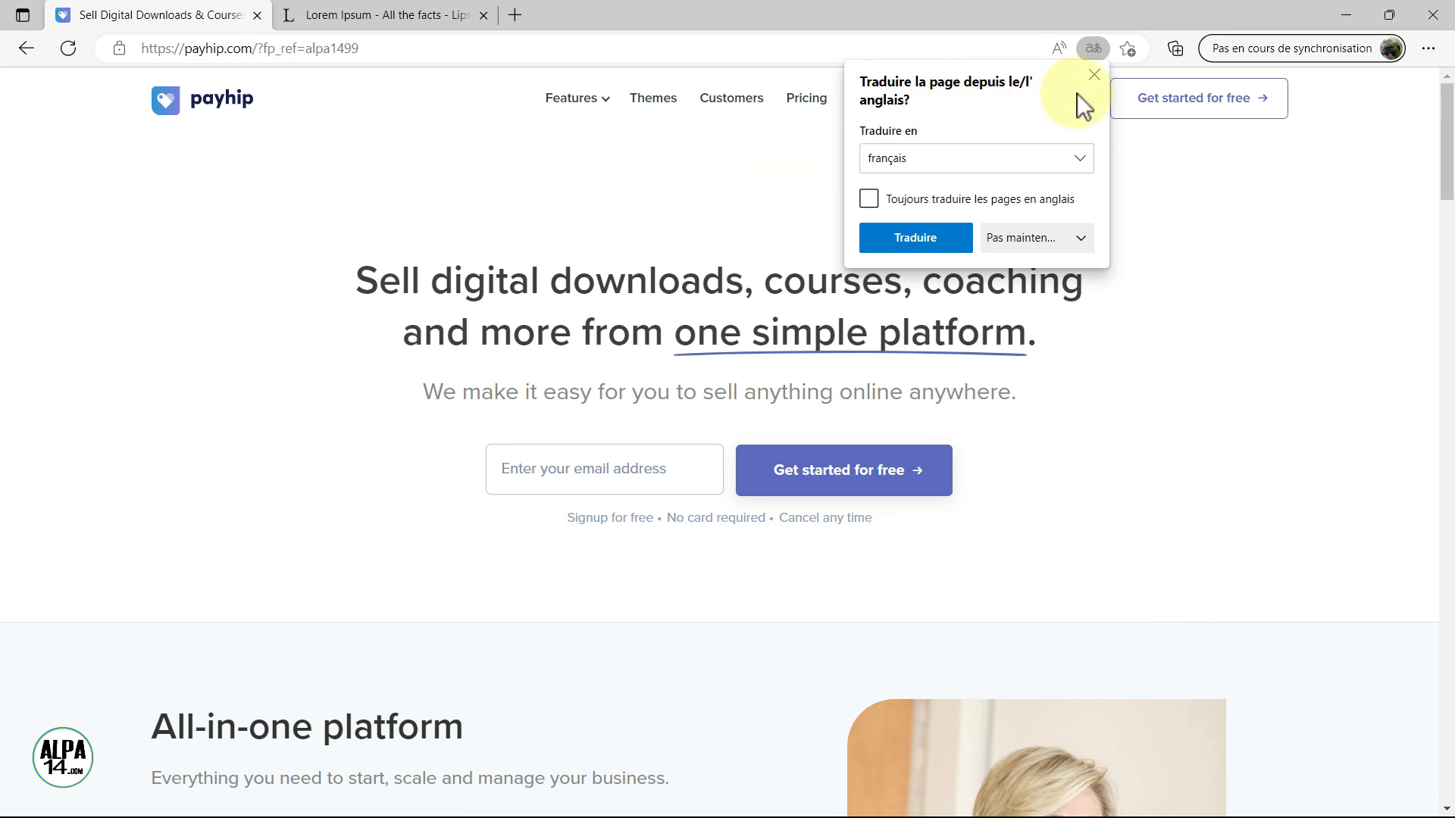
click(1094, 74)
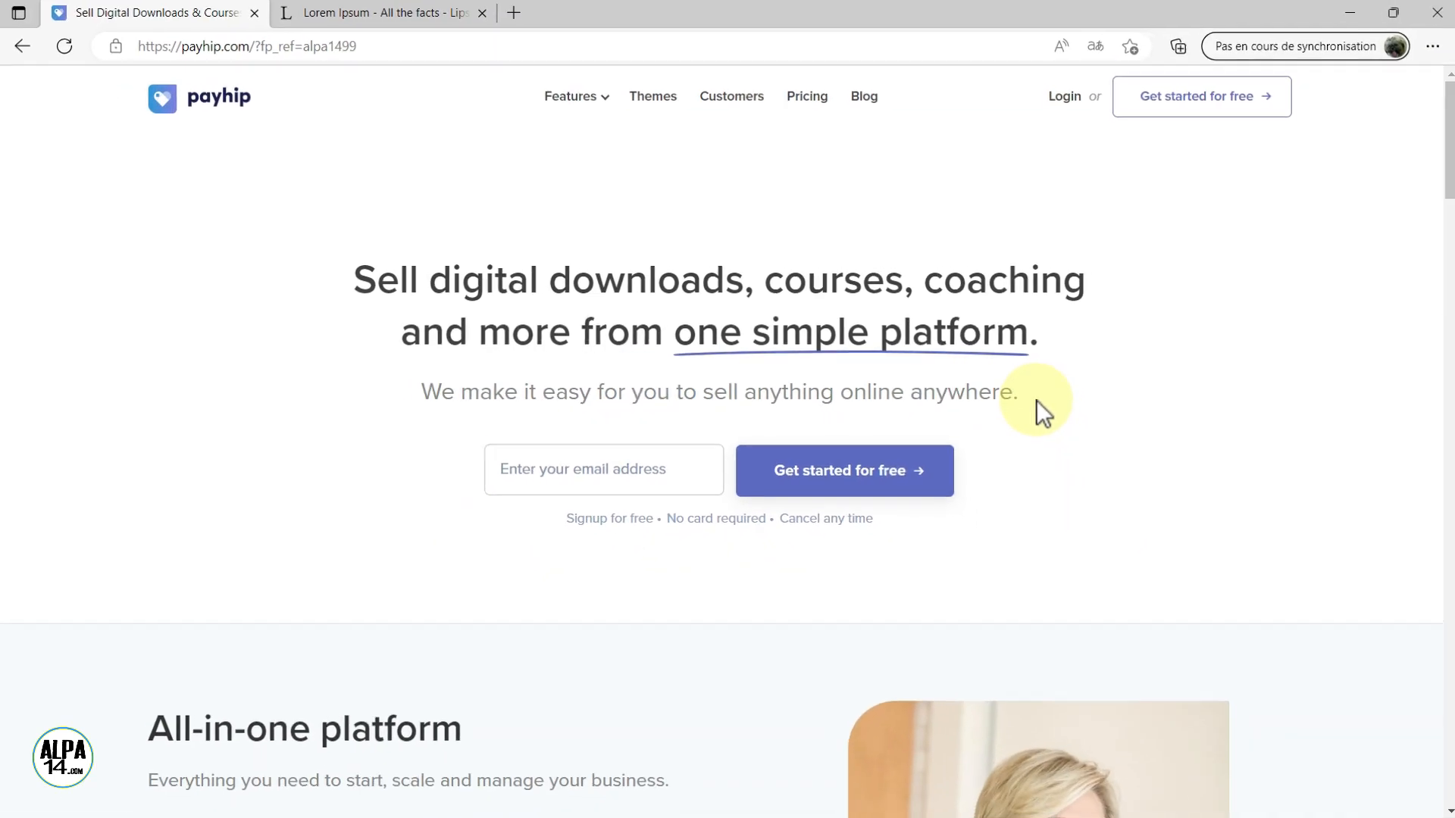
Scroll through the home page's all-in-one platform overview, then bring up the Features dropdown
scroll(1138, 416, down, 5)
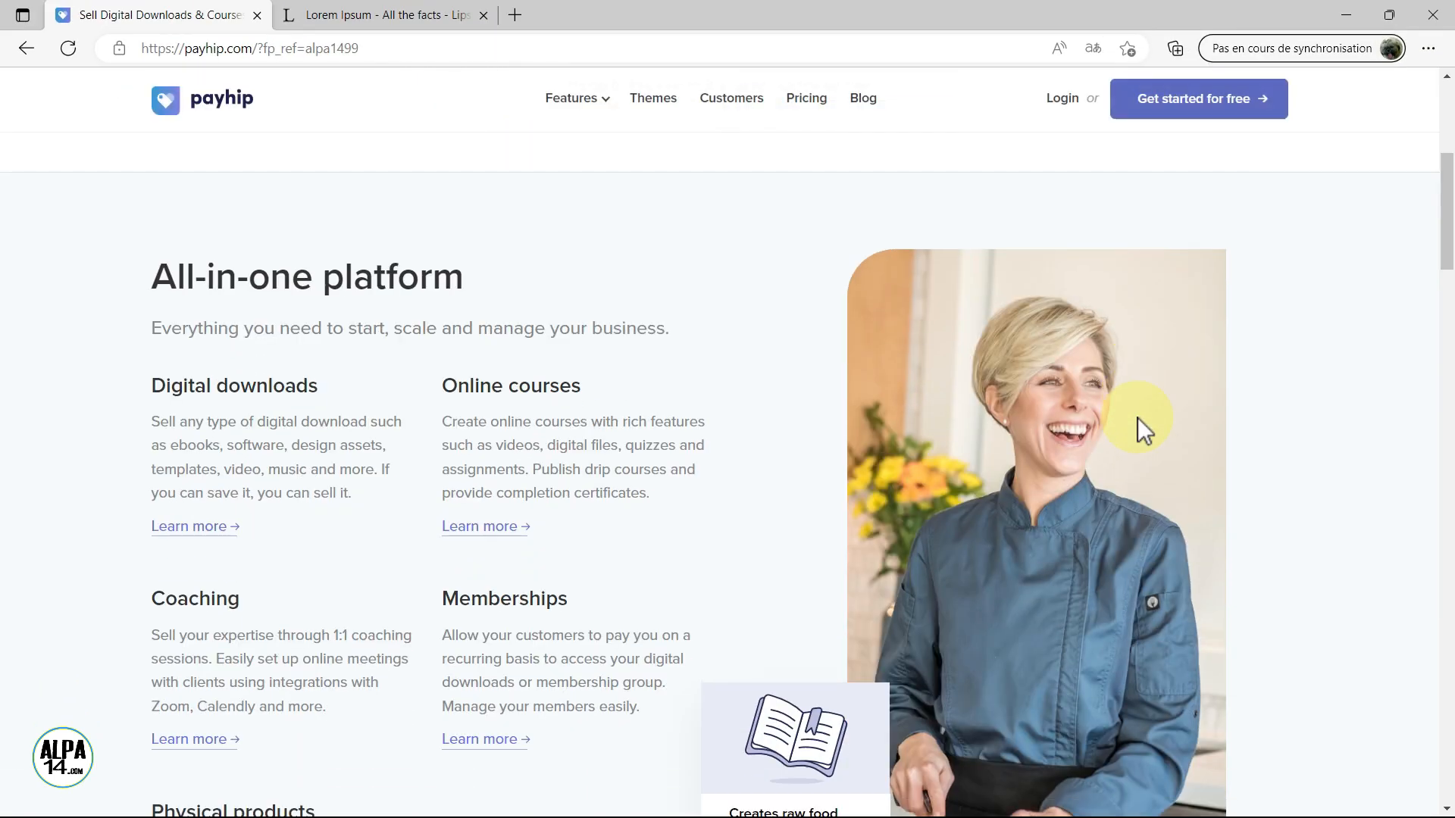
scroll(1138, 417, down, 2)
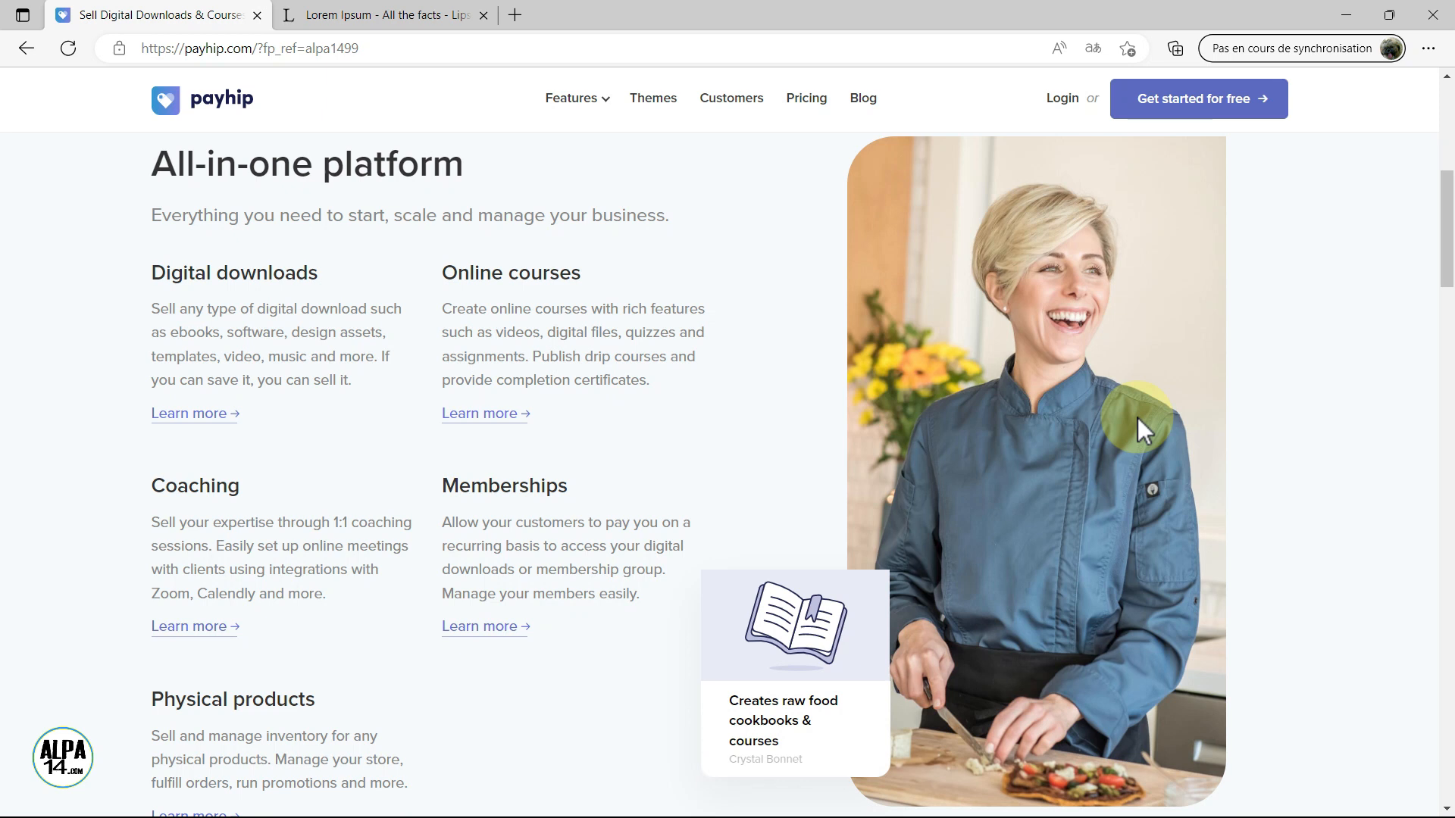
scroll(1138, 417, down, 5)
scroll(1138, 416, down, 8)
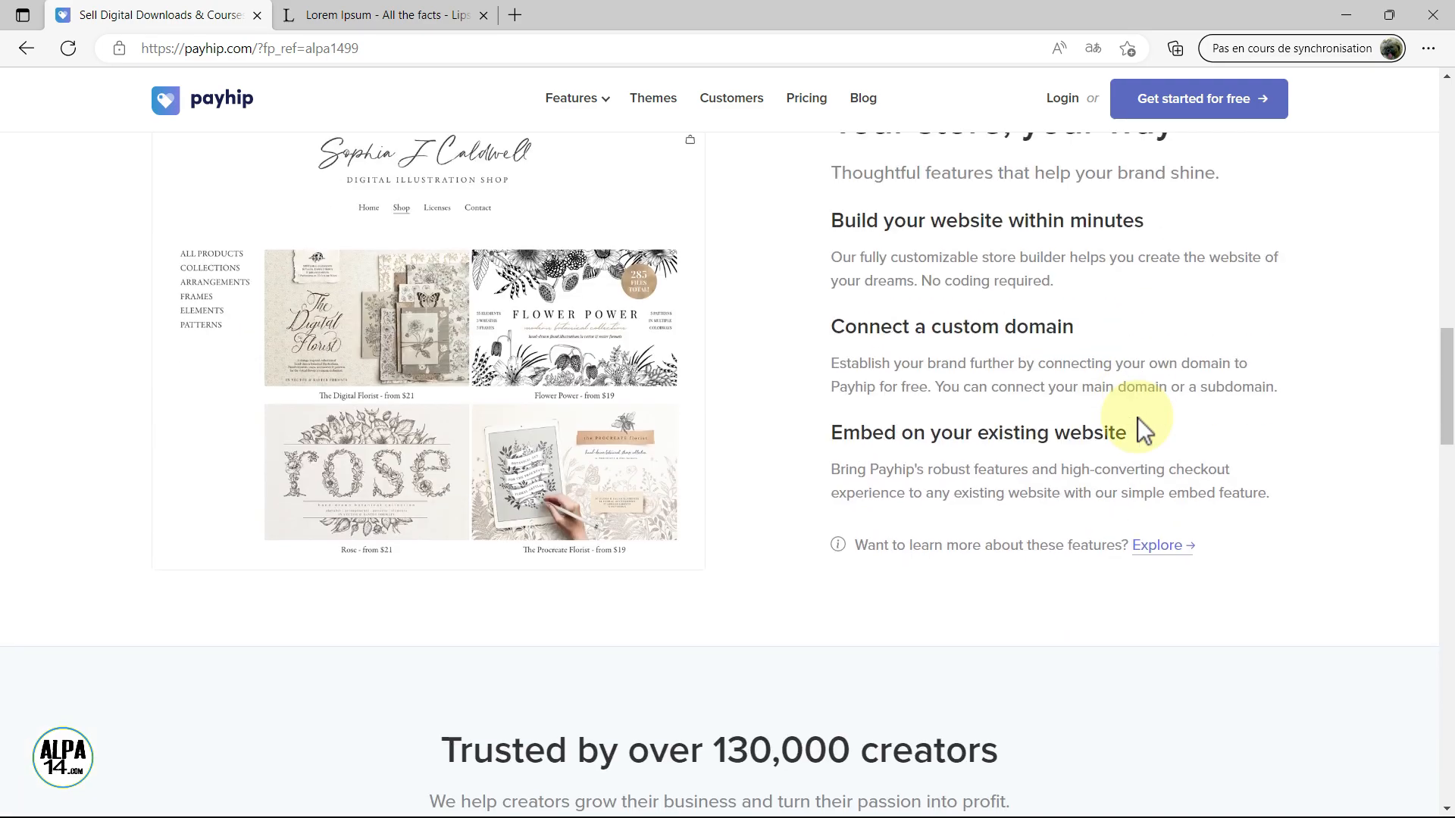
scroll(1139, 418, up, 13)
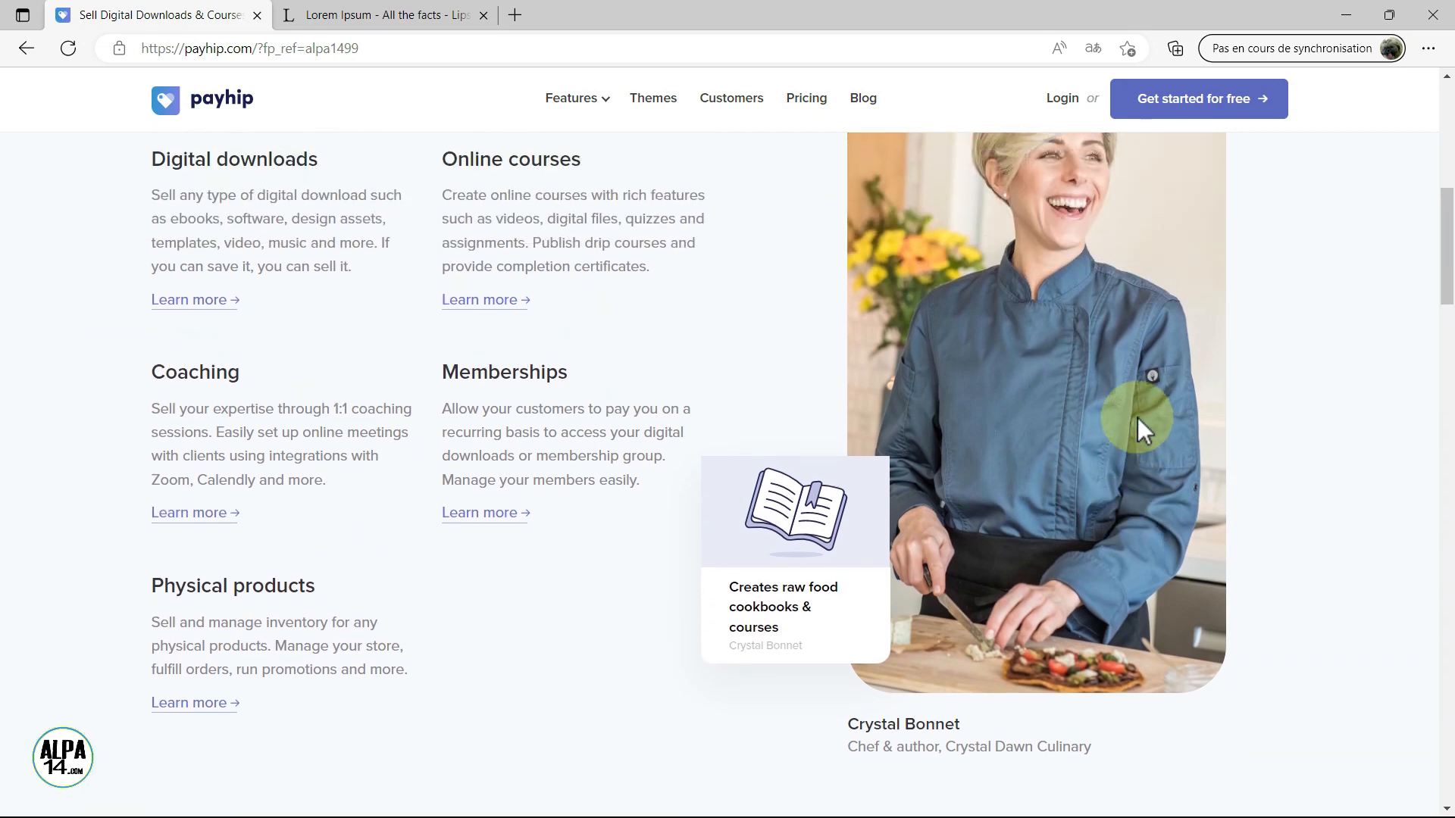
scroll(1138, 416, up, 3)
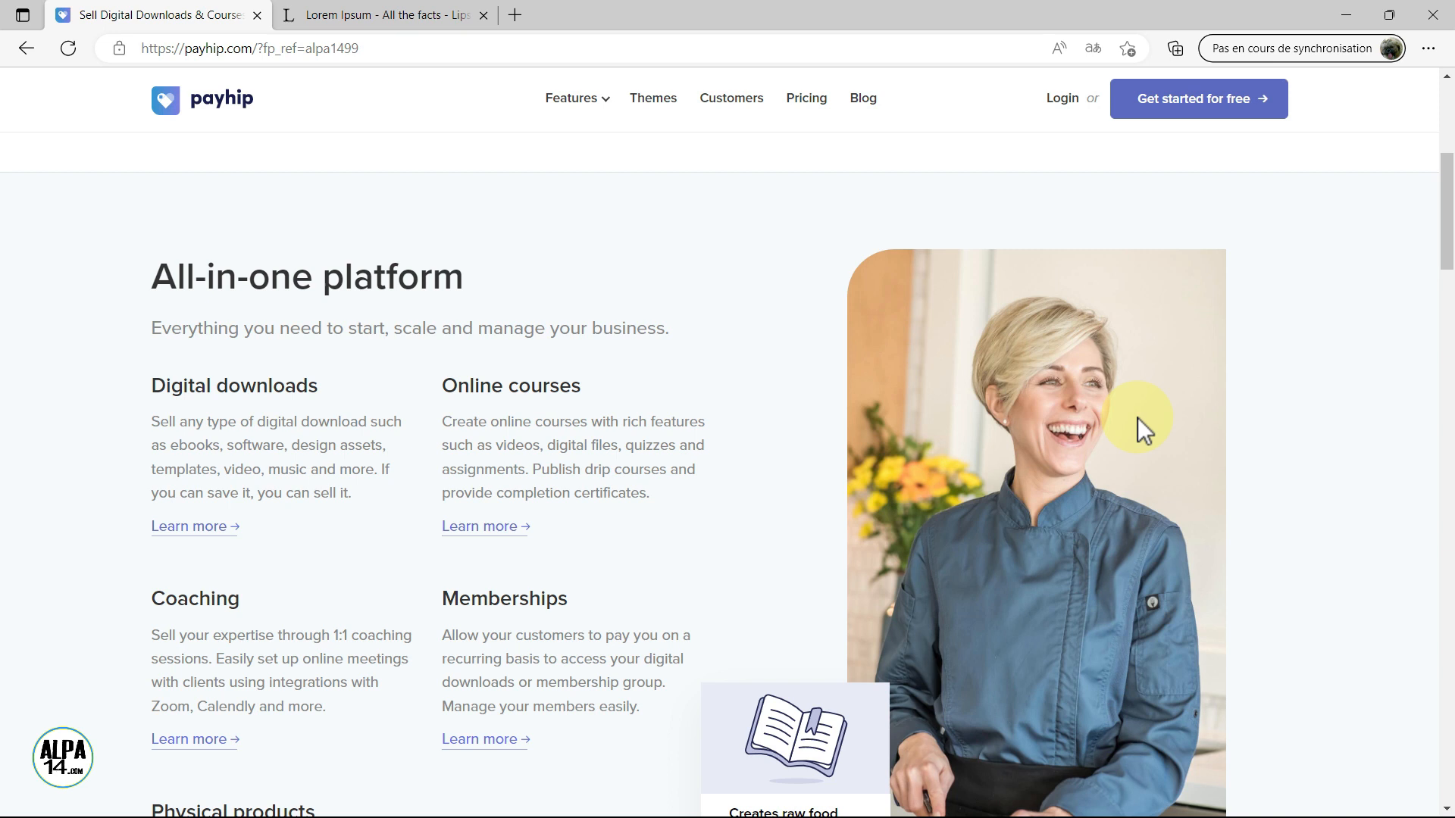
mouse_move(585, 112)
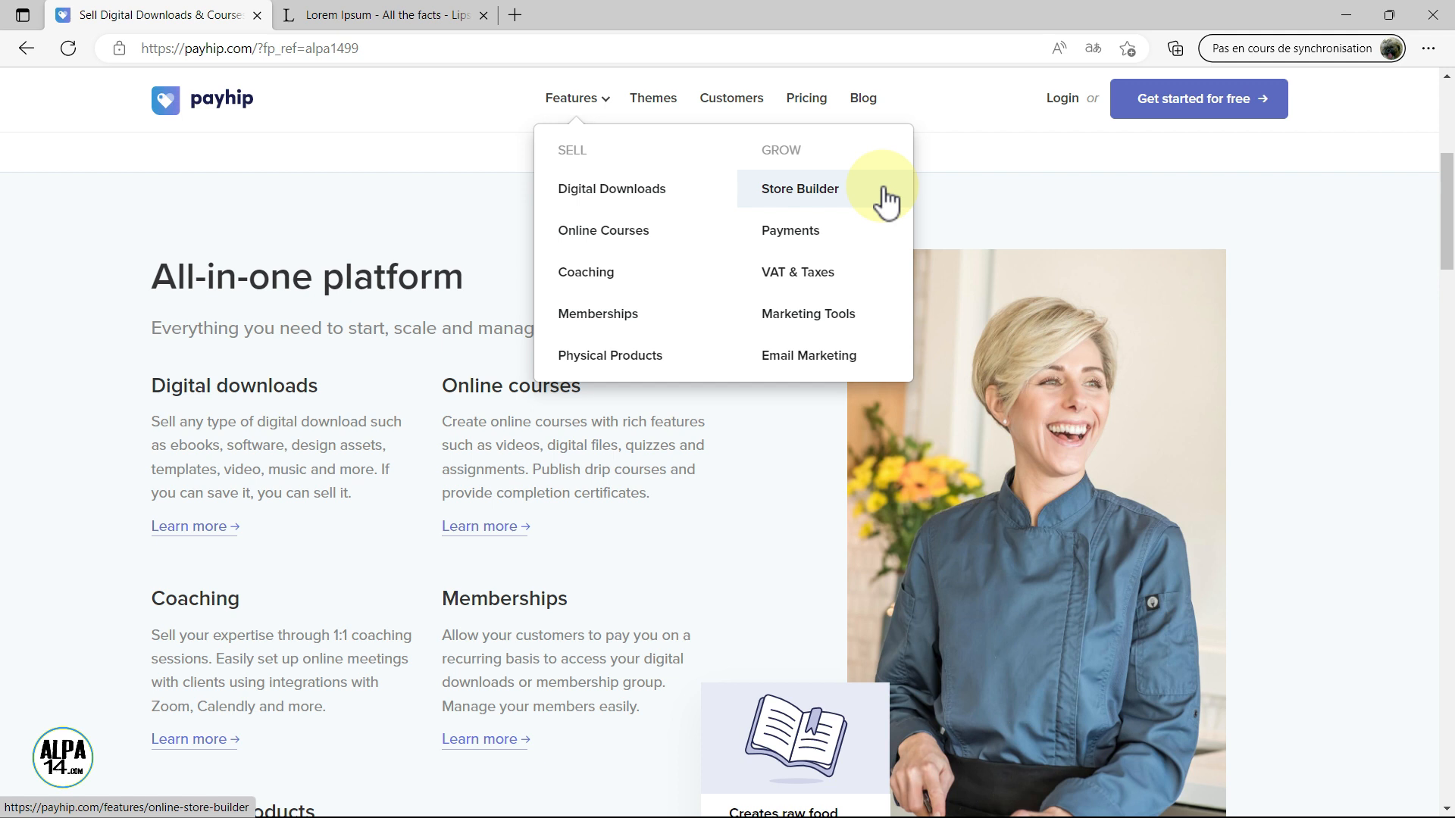
Open the Payments feature page, skim the PayPal and Stripe sections, and reopen the Features menu
click(856, 242)
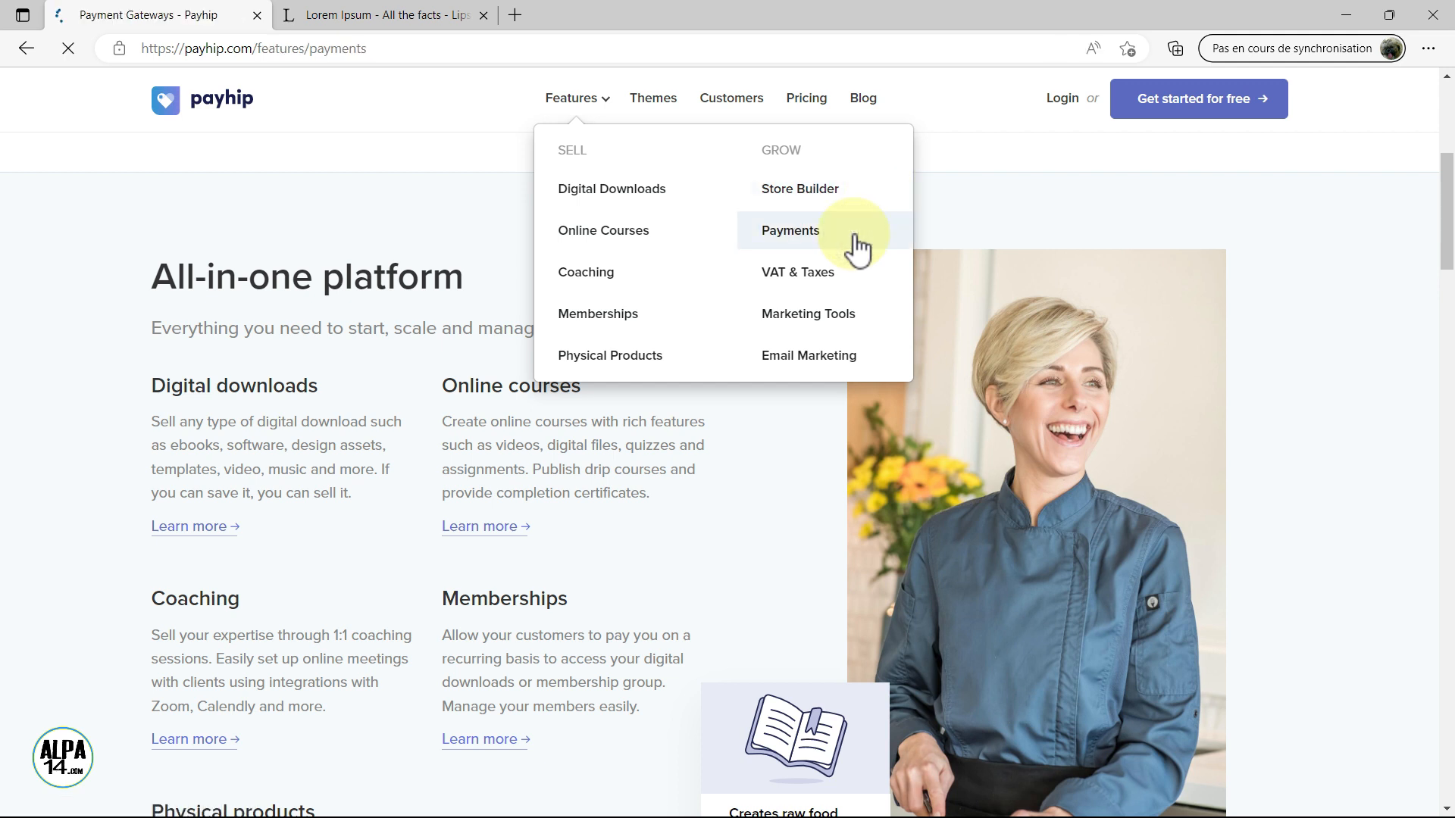
scroll(1003, 374, down, 6)
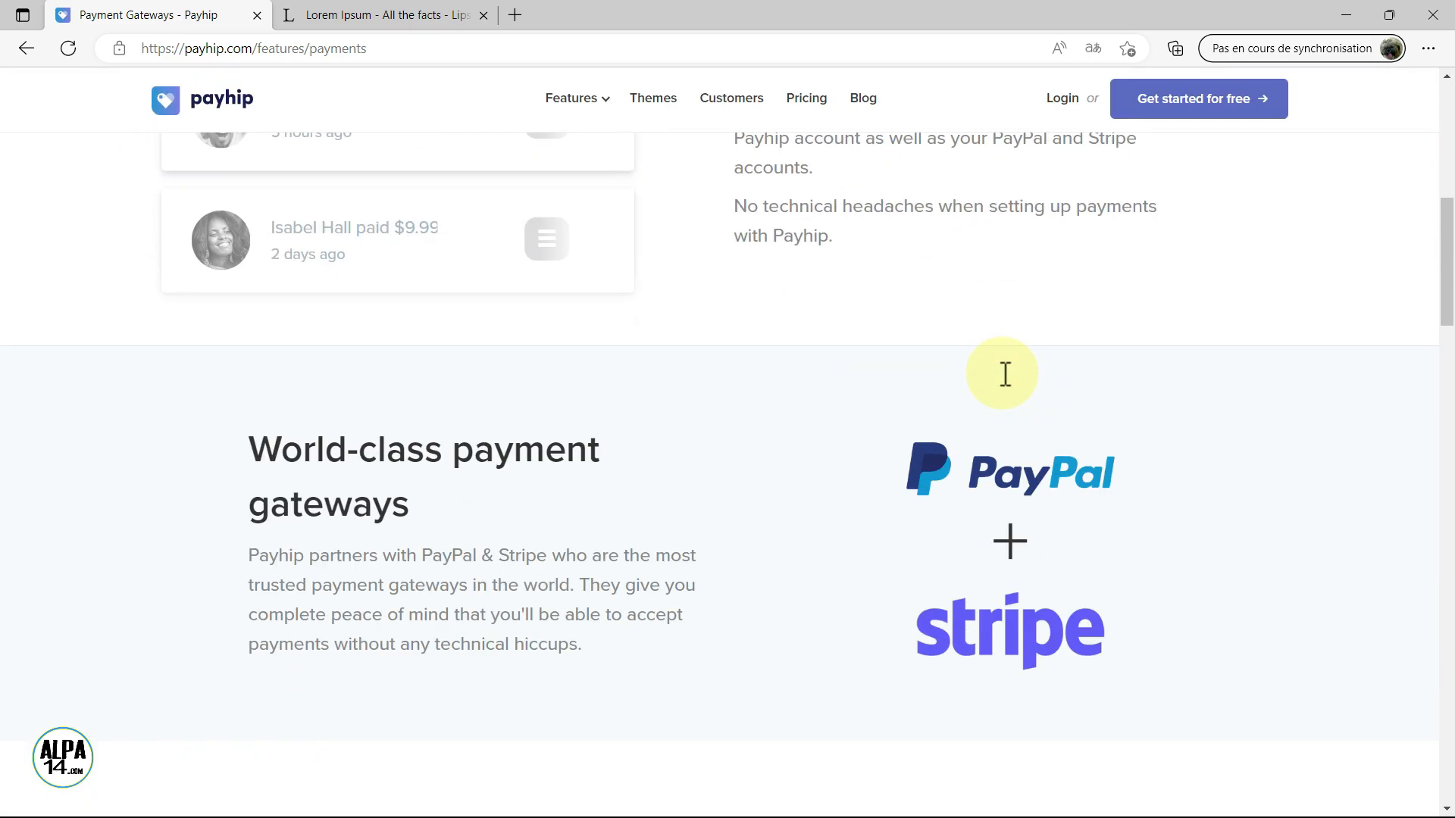
scroll(1003, 375, down, 3)
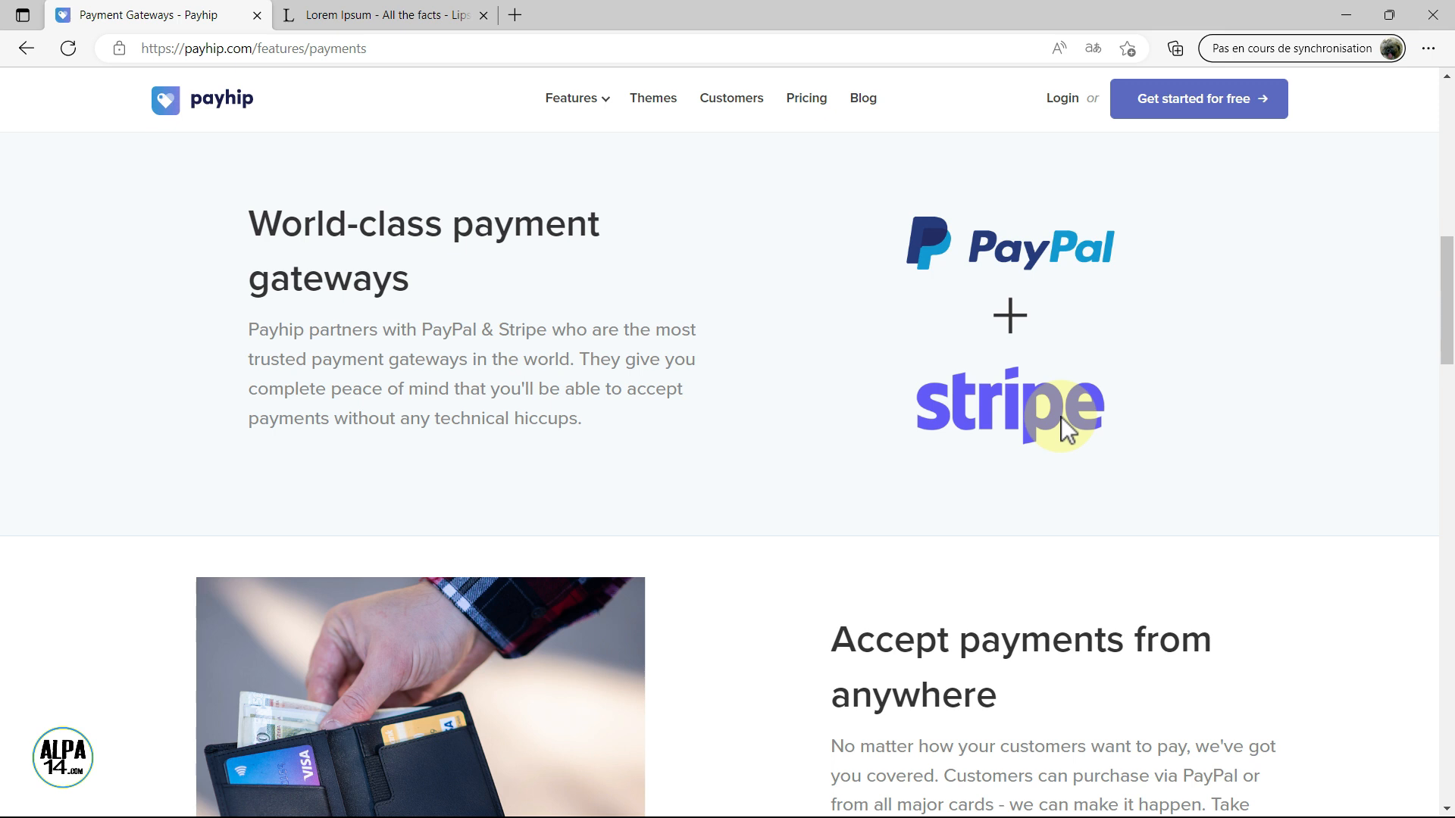
scroll(1060, 416, up, 2)
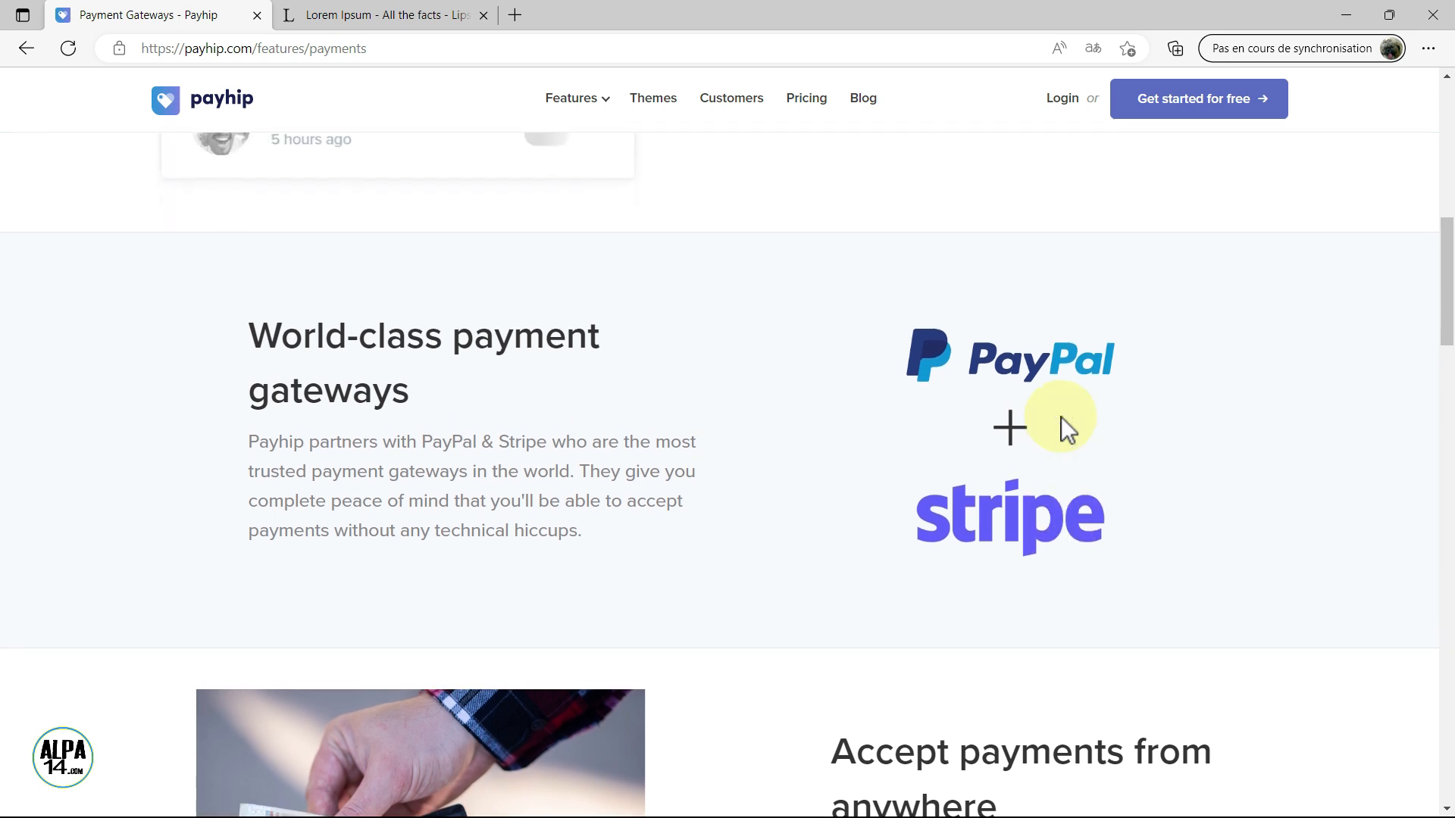
scroll(1061, 416, up, 5)
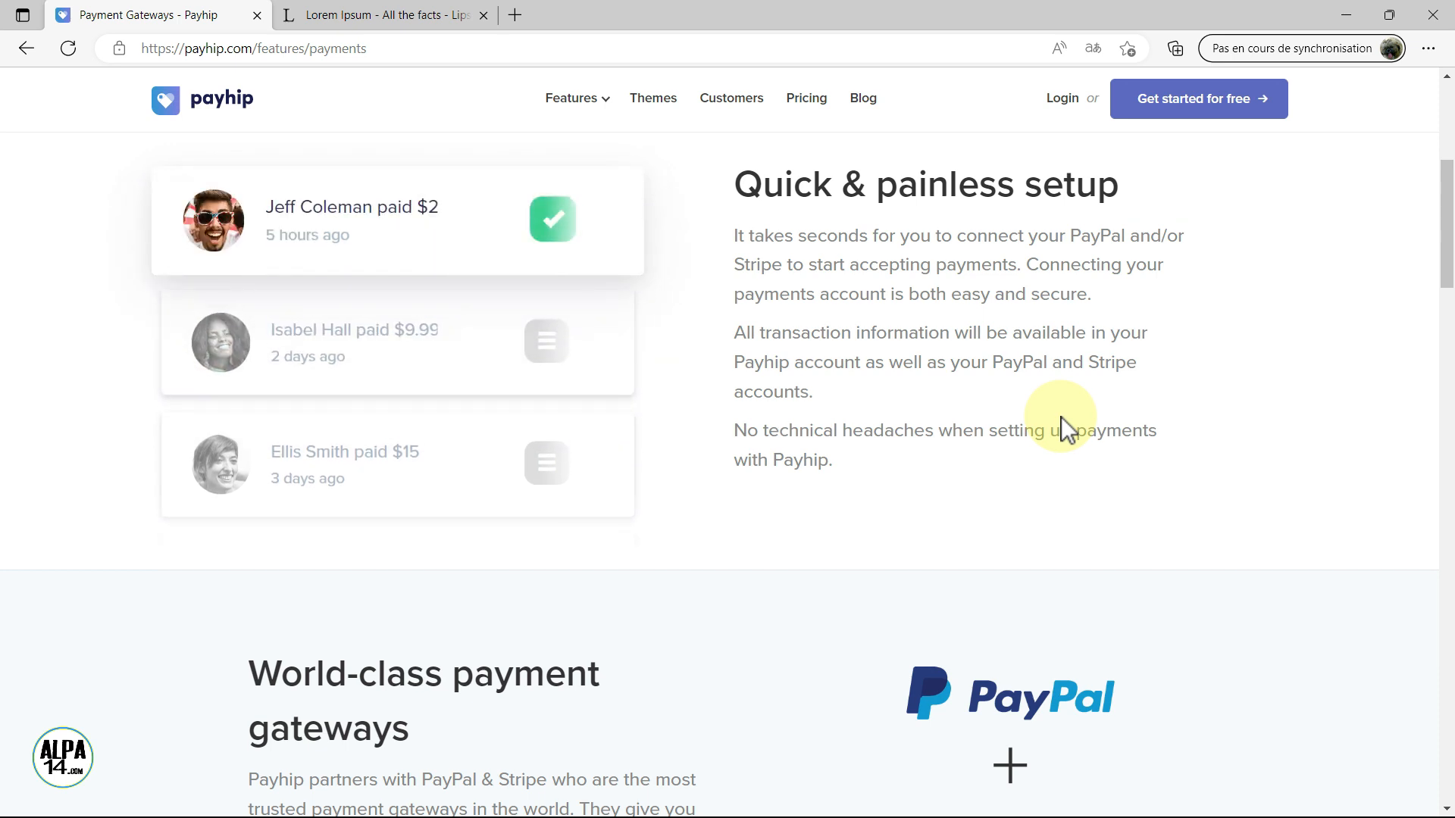
mouse_move(604, 109)
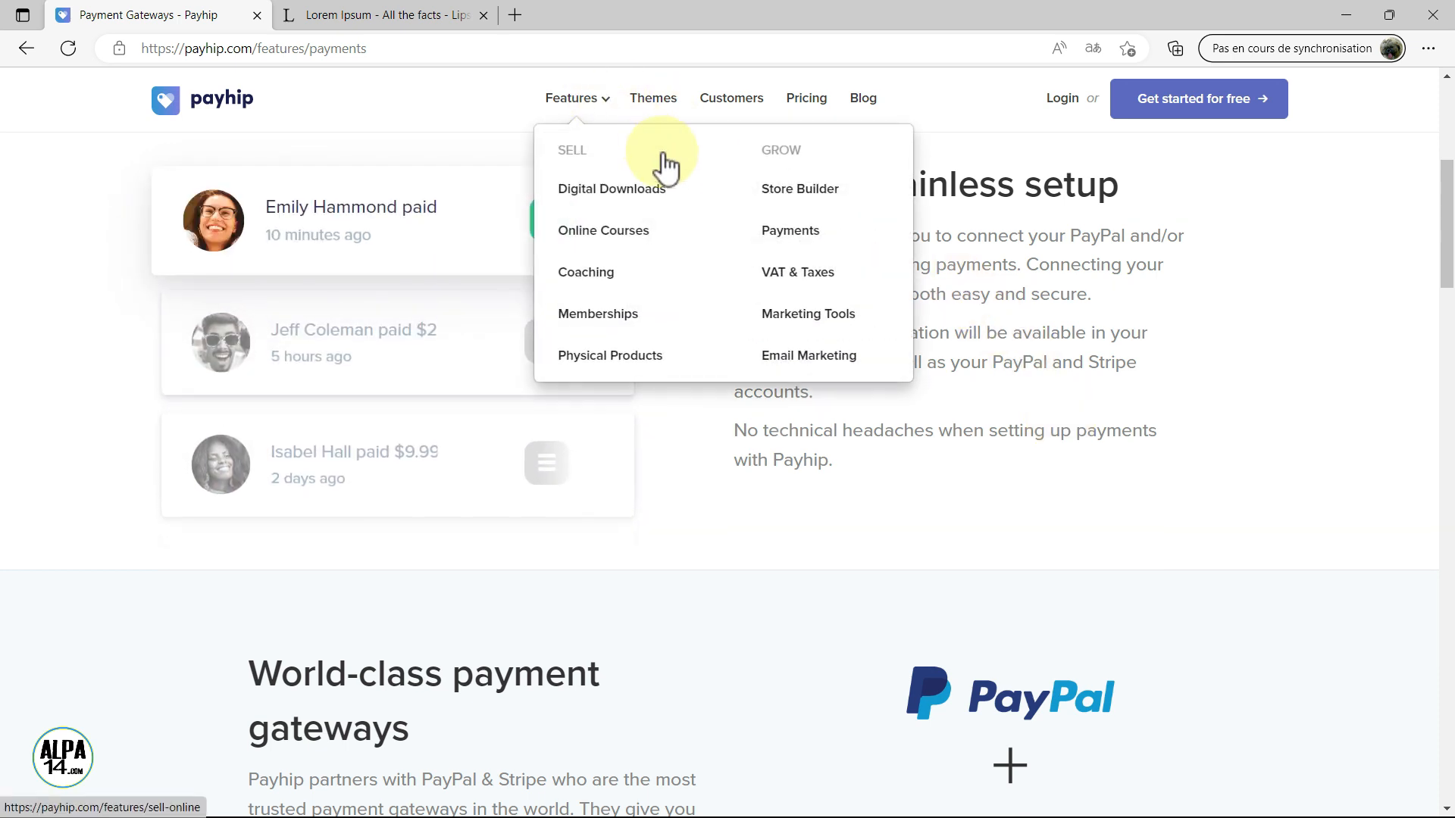
Open the VAT & Taxes page and scroll to the 'What is digital EU/UK VAT?' section
click(874, 269)
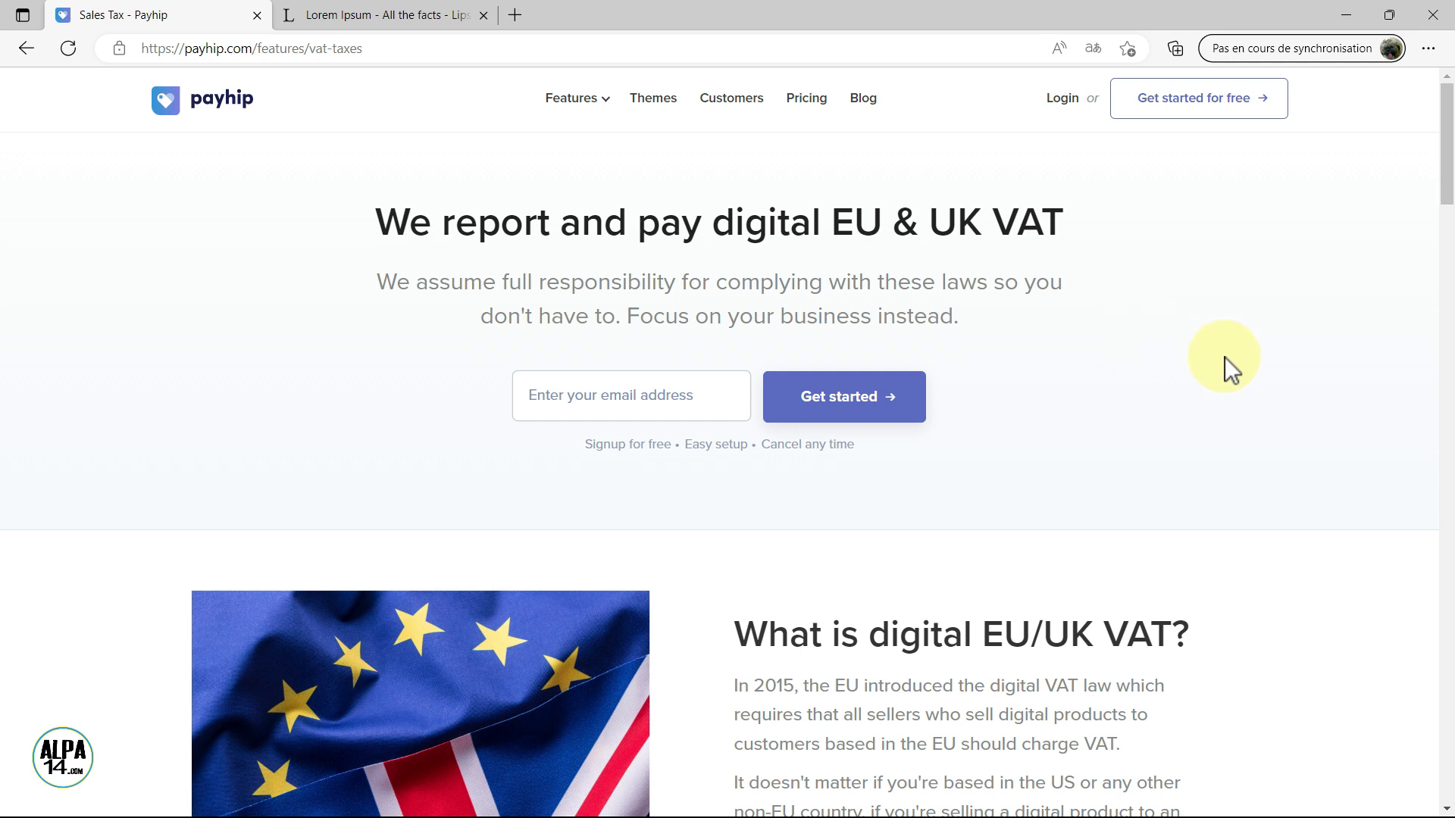
scroll(1224, 357, down, 4)
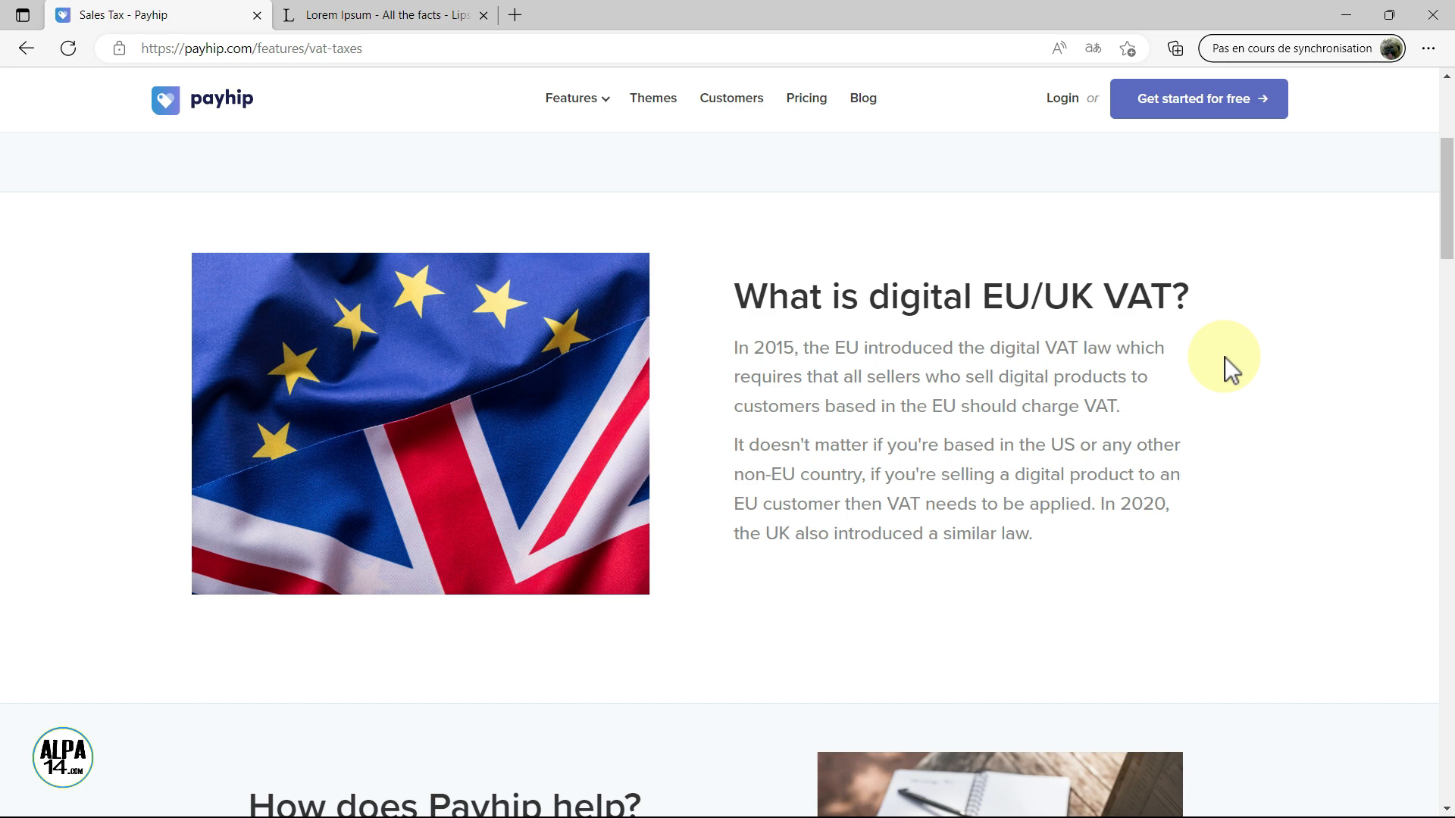
scroll(1224, 357, down, 6)
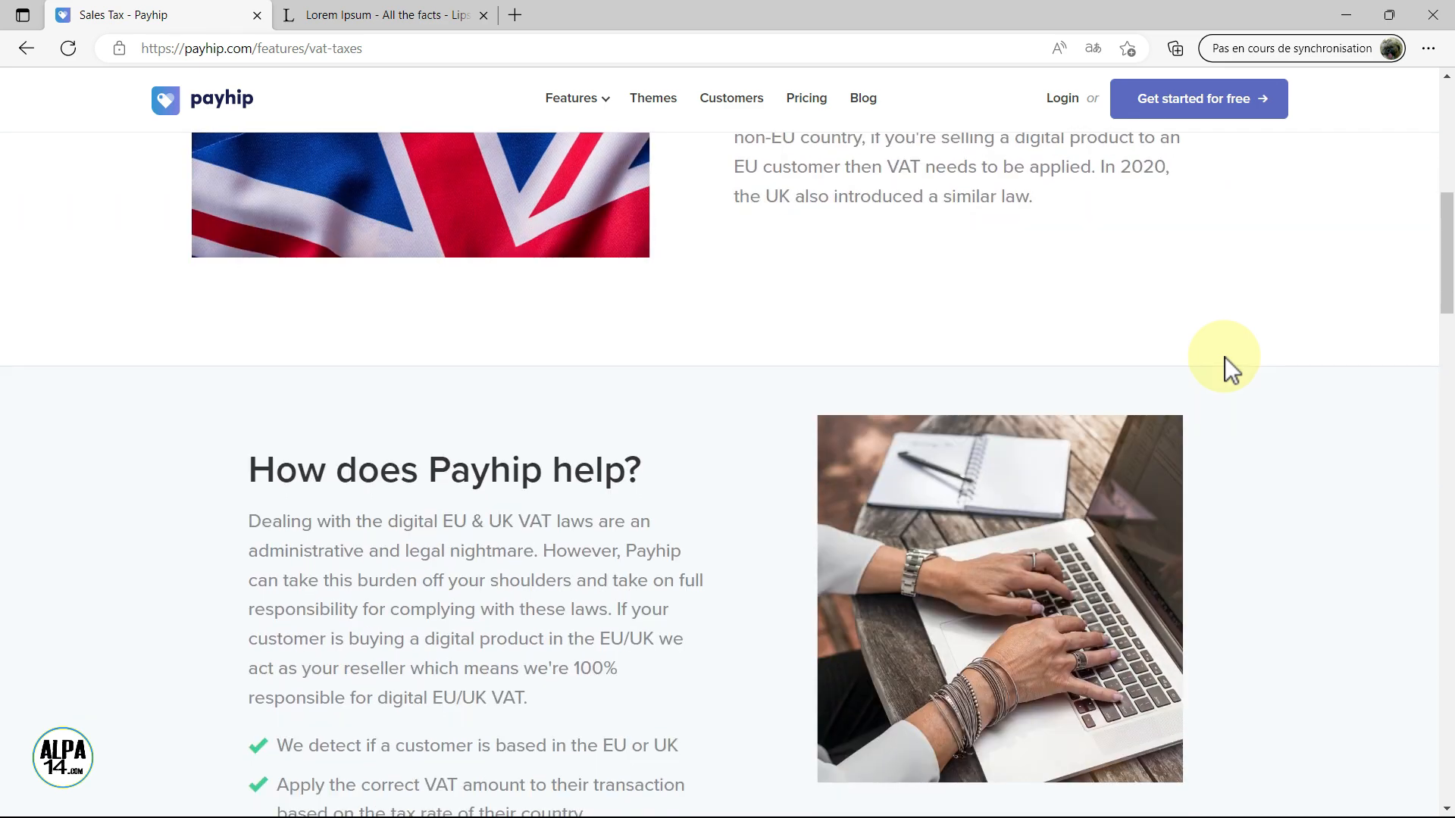
Read down the VAT page's tax sections, return to the top, and show the Features menu
scroll(1224, 357, down, 2)
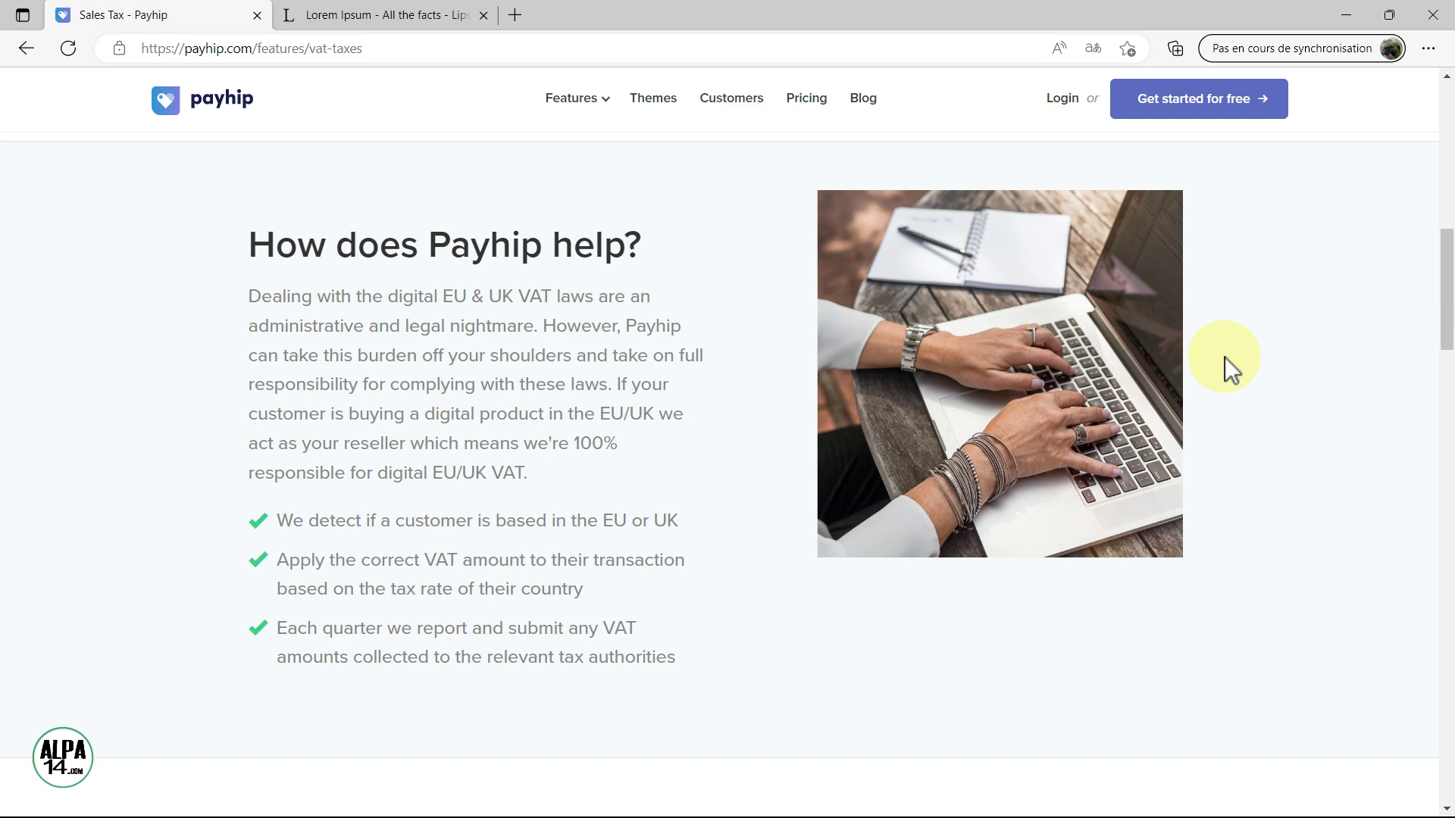
scroll(1225, 357, down, 3)
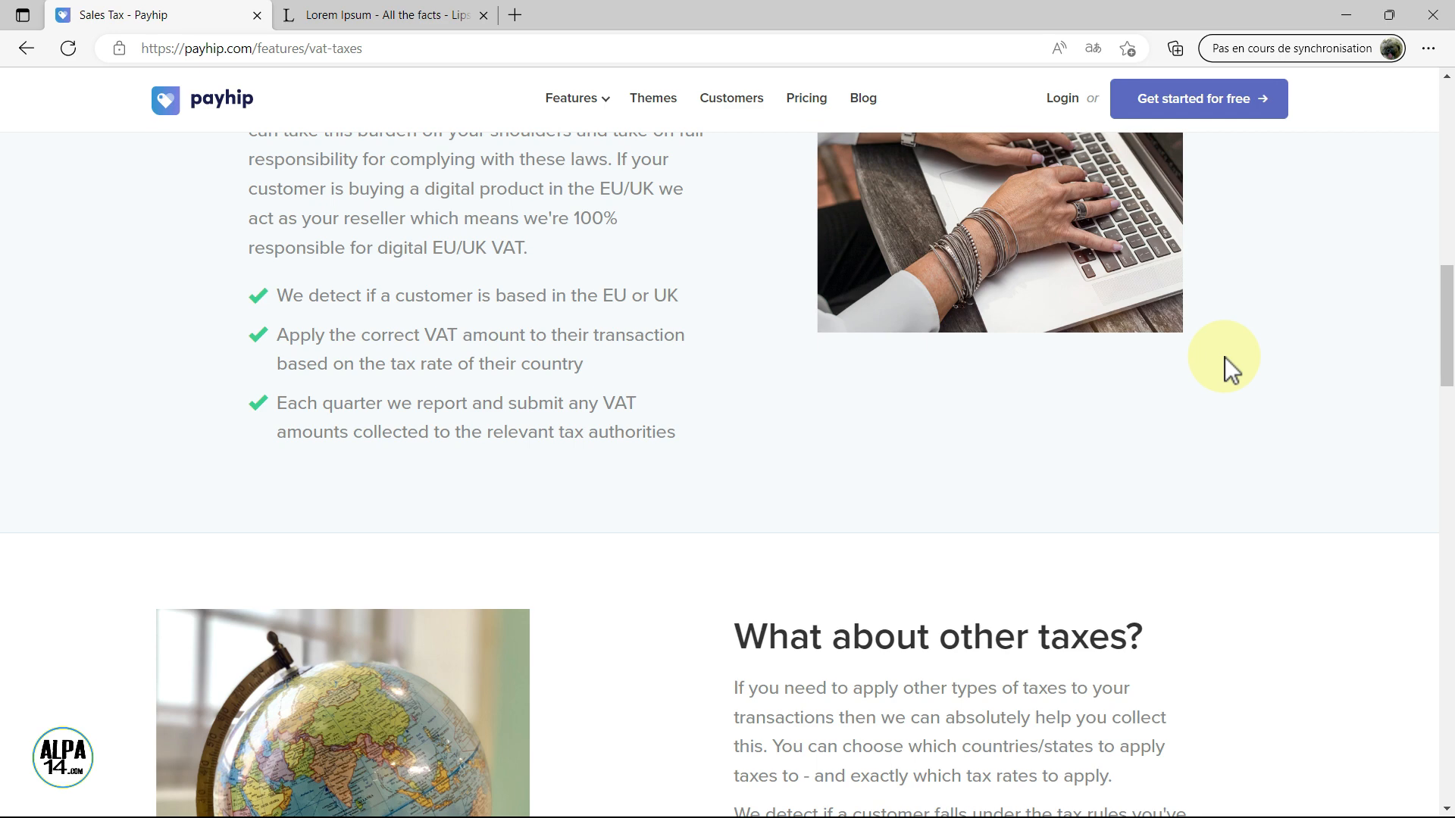
scroll(1225, 357, down, 3)
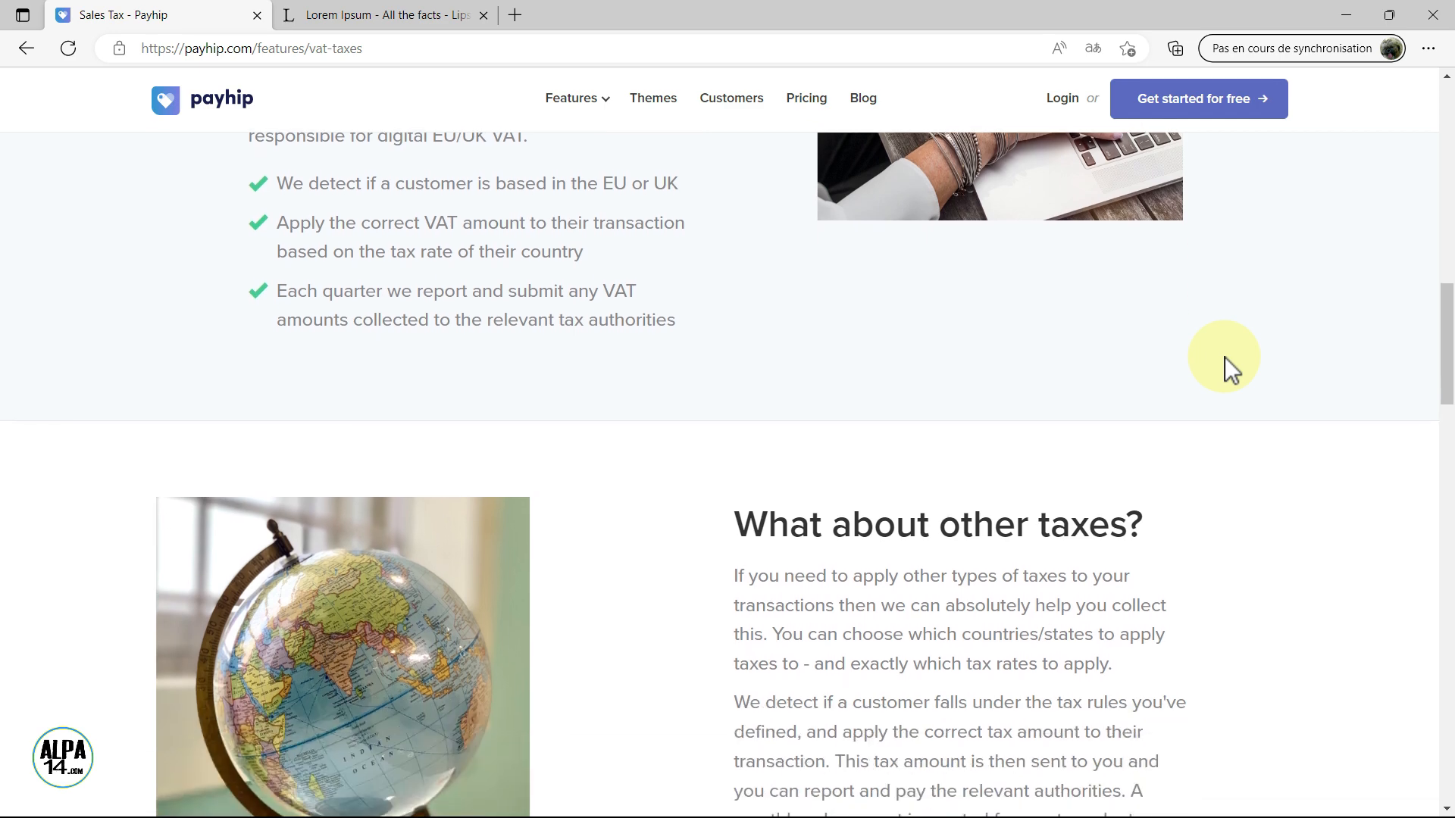
scroll(1225, 357, down, 3)
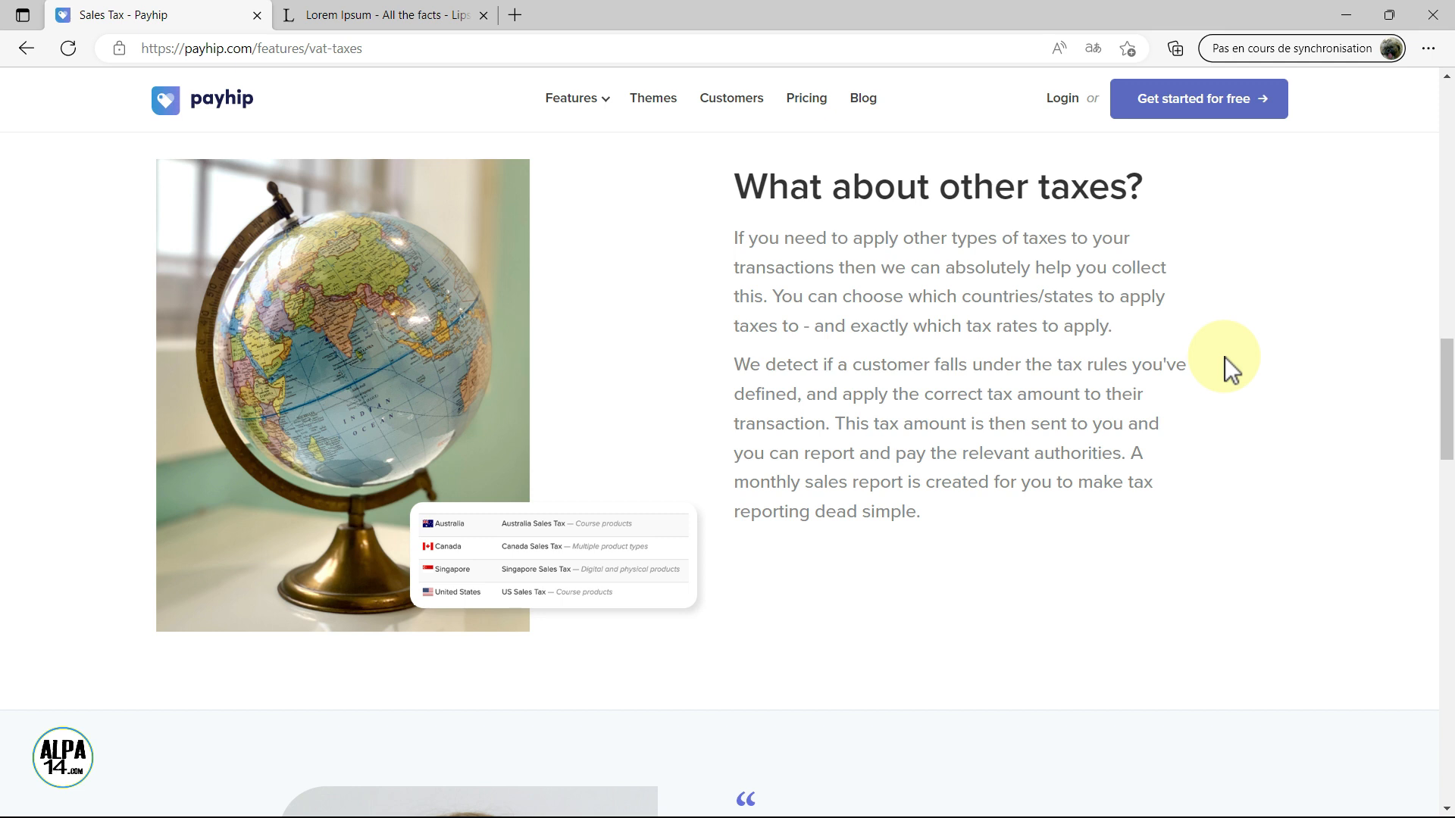
scroll(1225, 357, up, 1)
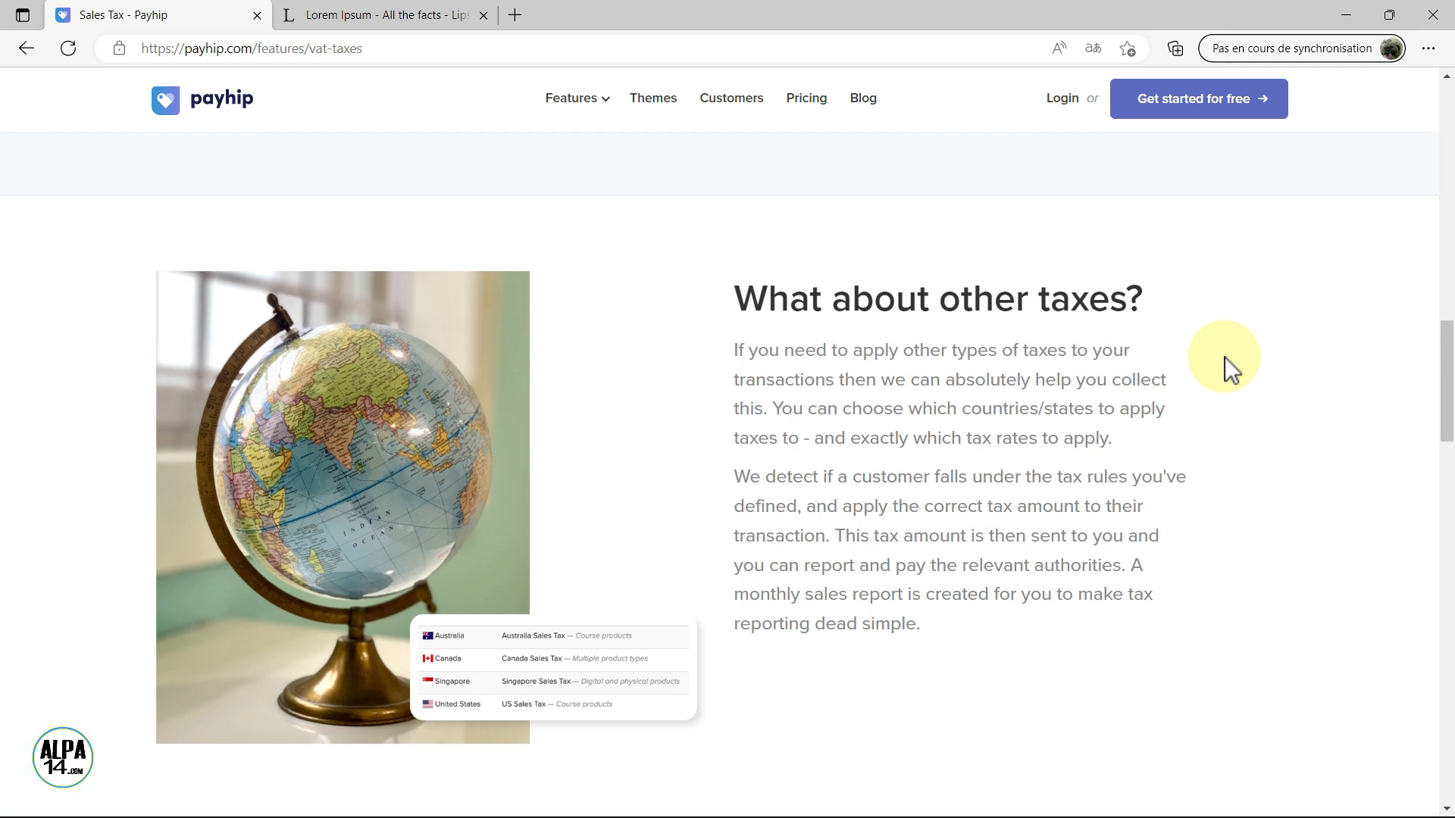
scroll(1225, 357, up, 3)
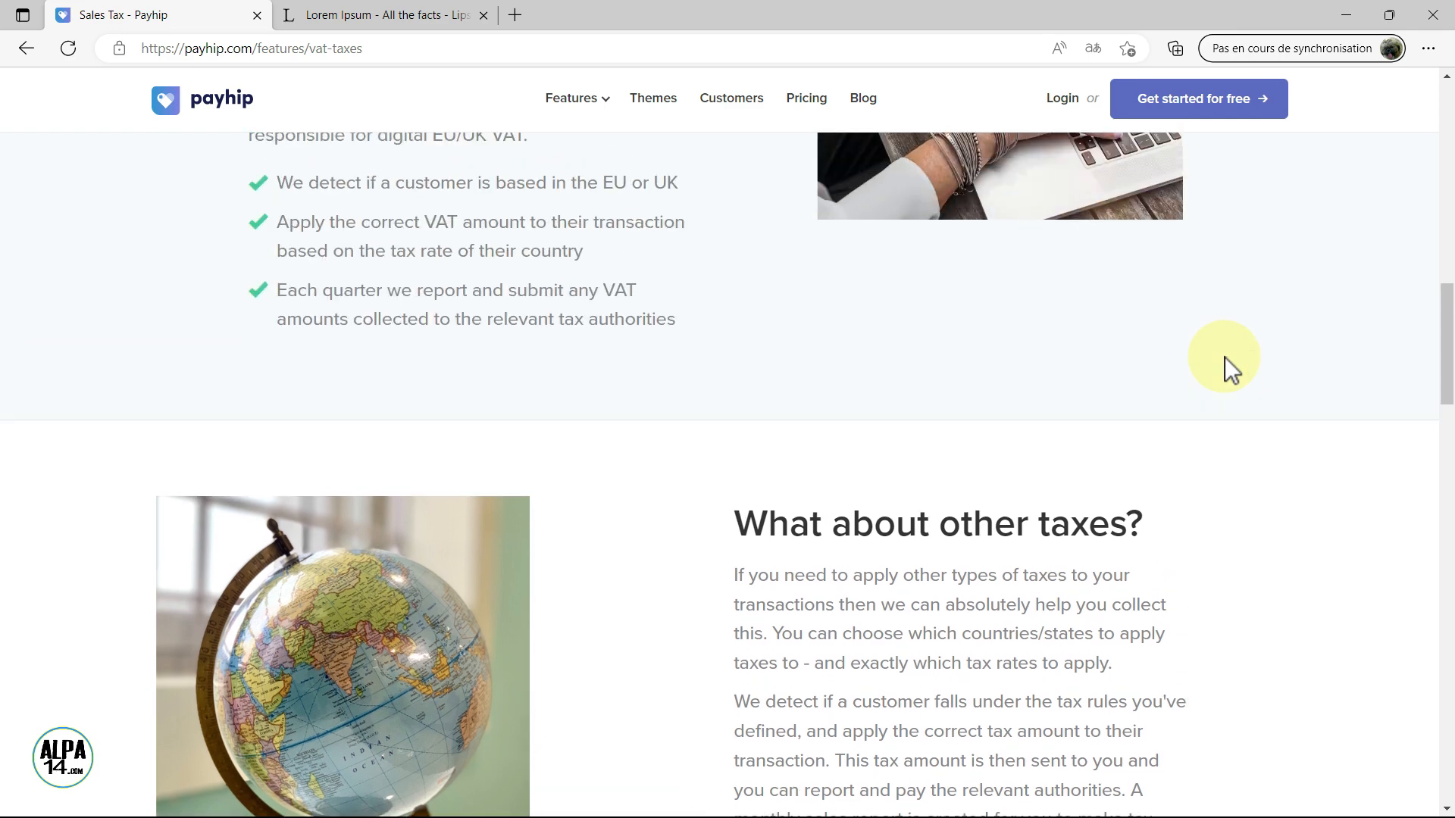
scroll(1224, 357, up, 7)
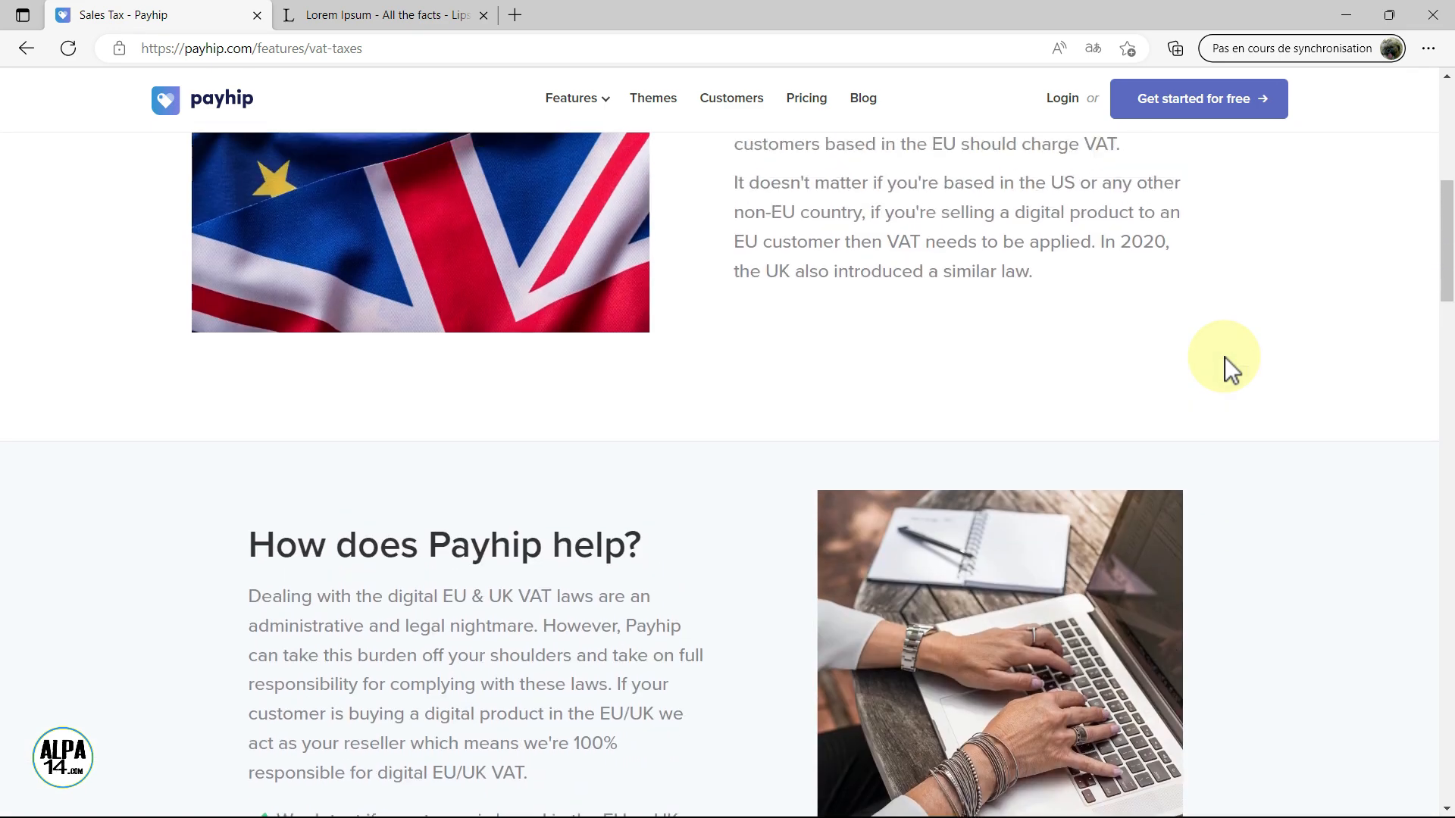
scroll(1224, 357, up, 3)
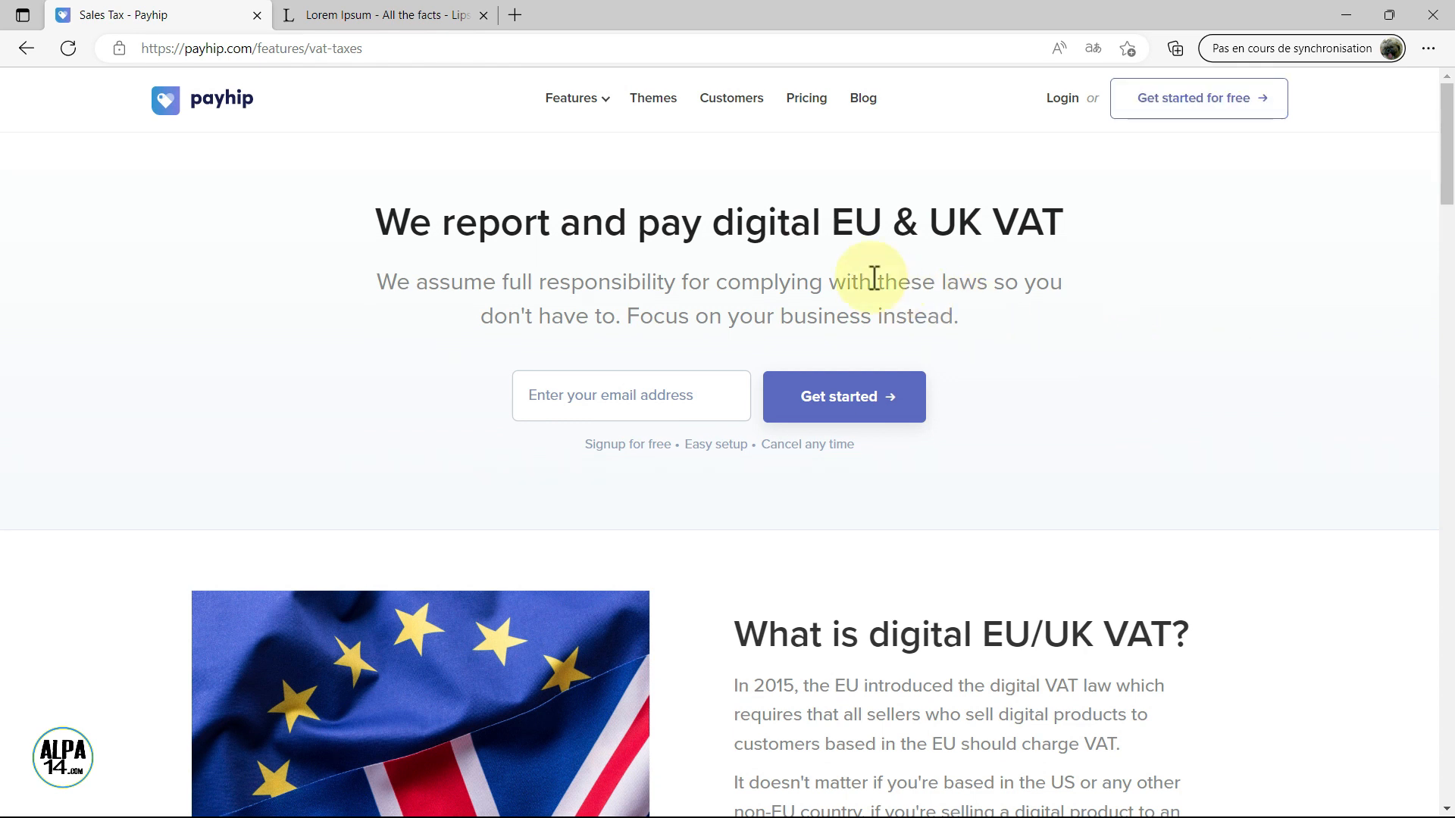
mouse_move(612, 99)
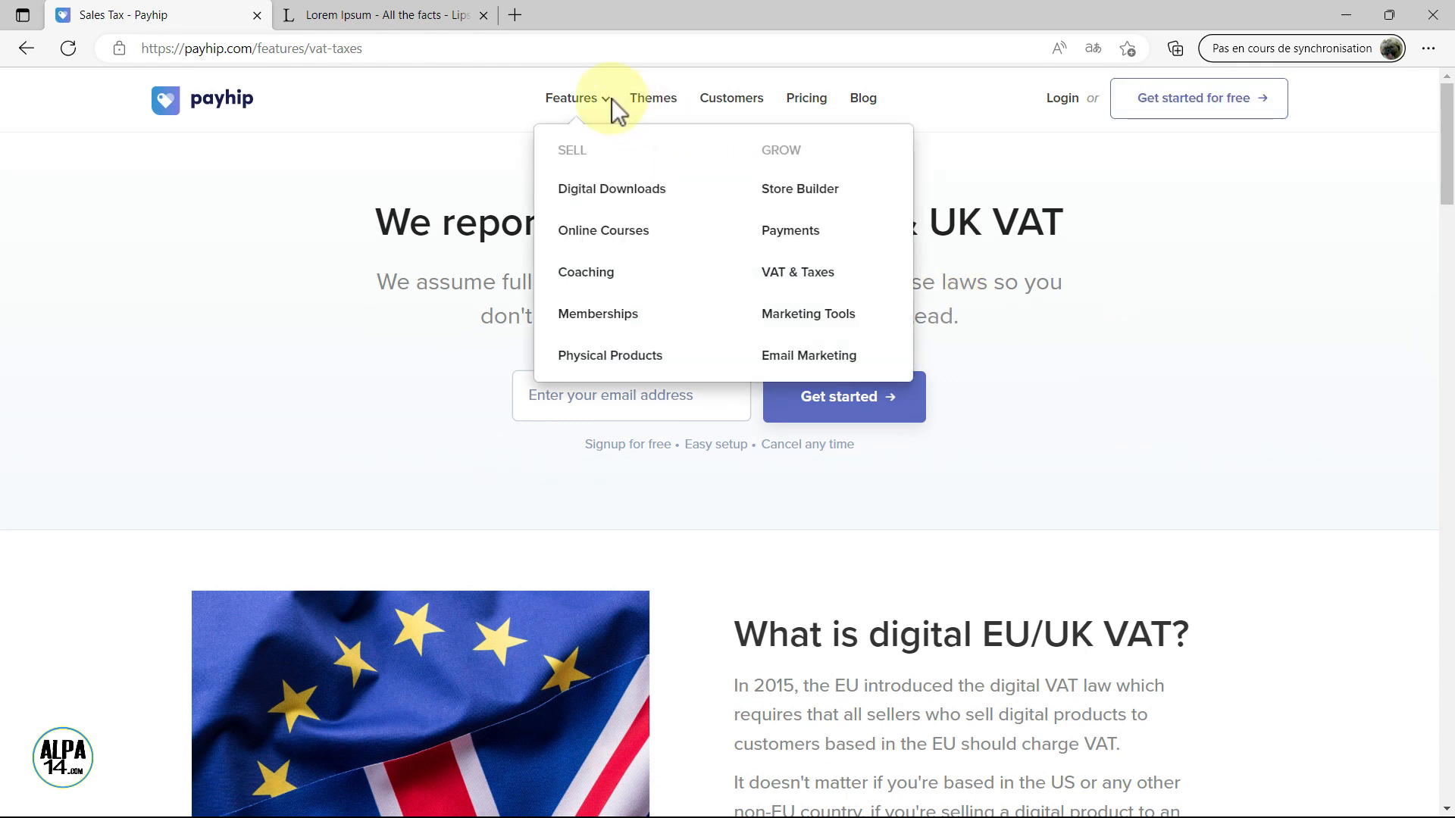
Open the Marketing Tools page, scroll down to Customer reviews, and bring up the Features menu
click(871, 324)
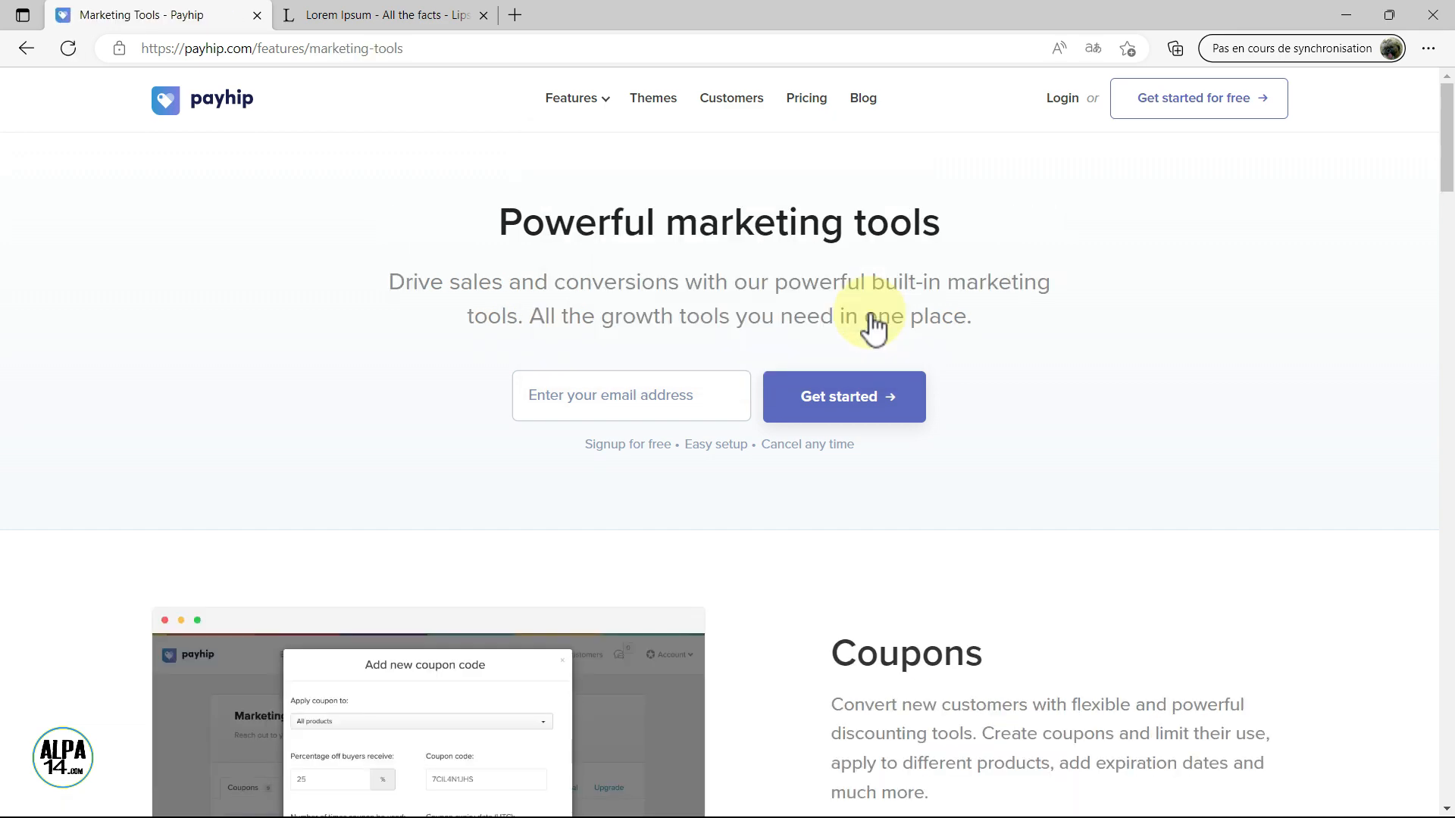
scroll(1217, 458, down, 4)
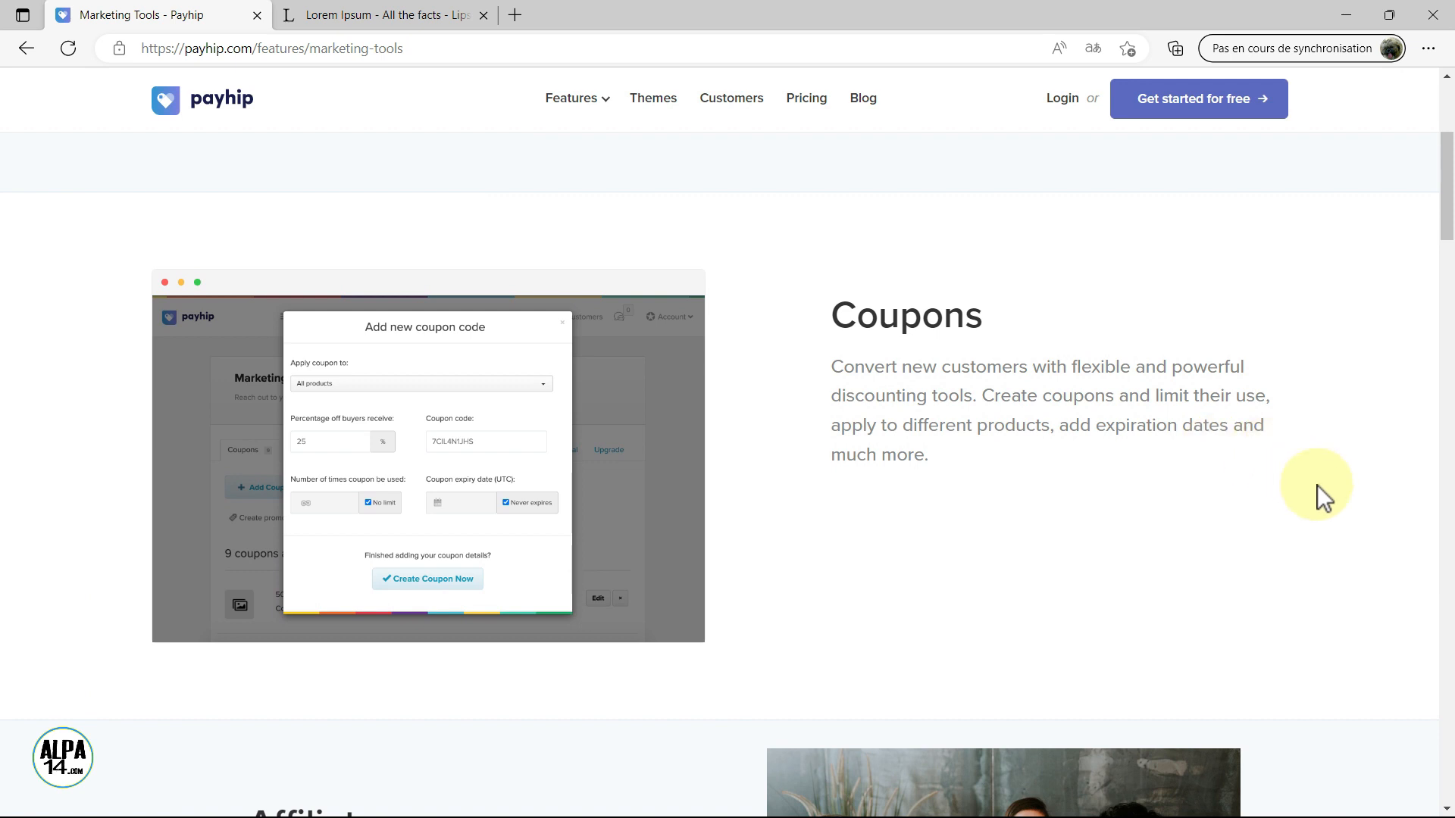
scroll(1318, 492, down, 6)
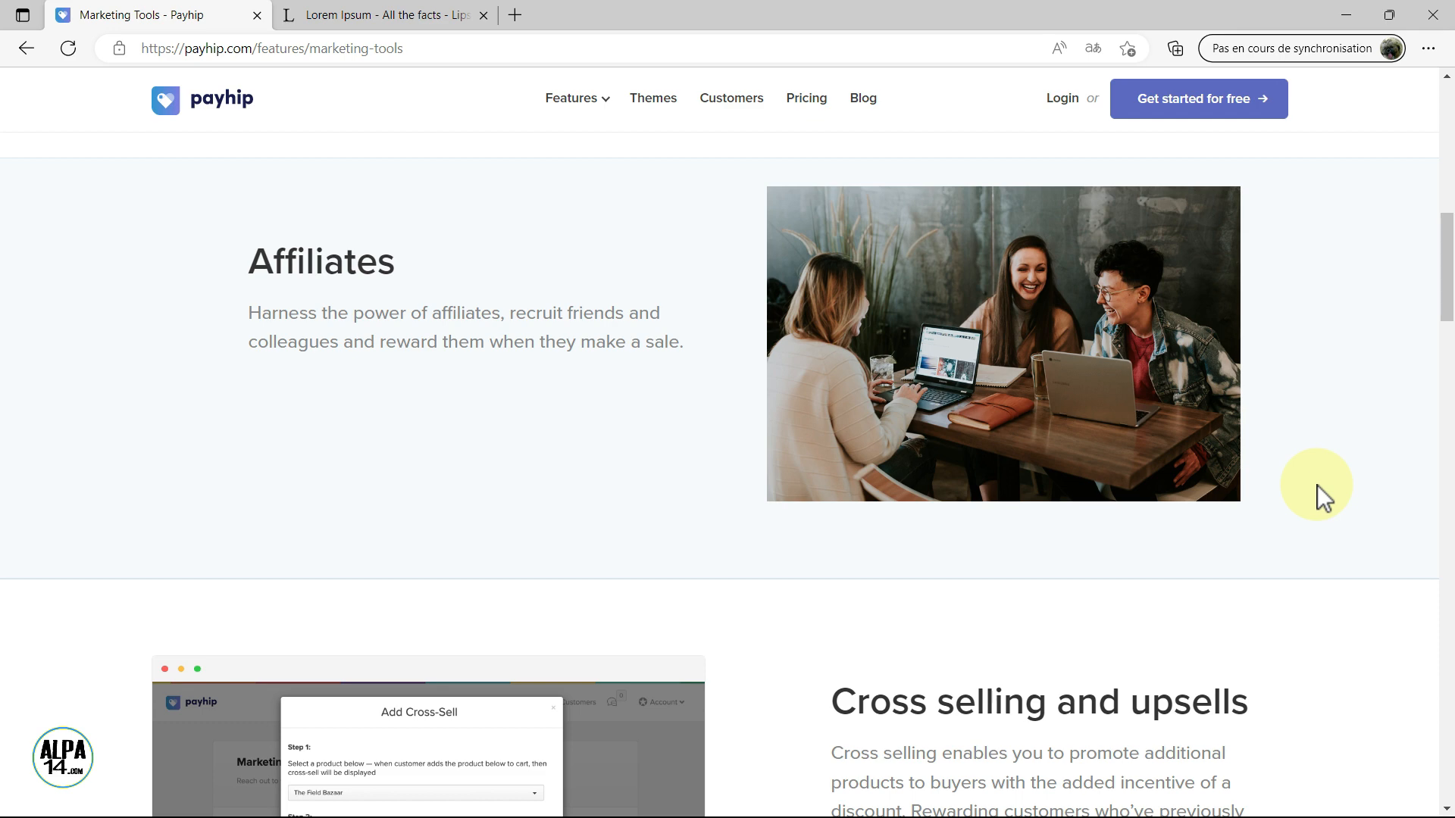
scroll(1317, 486, down, 5)
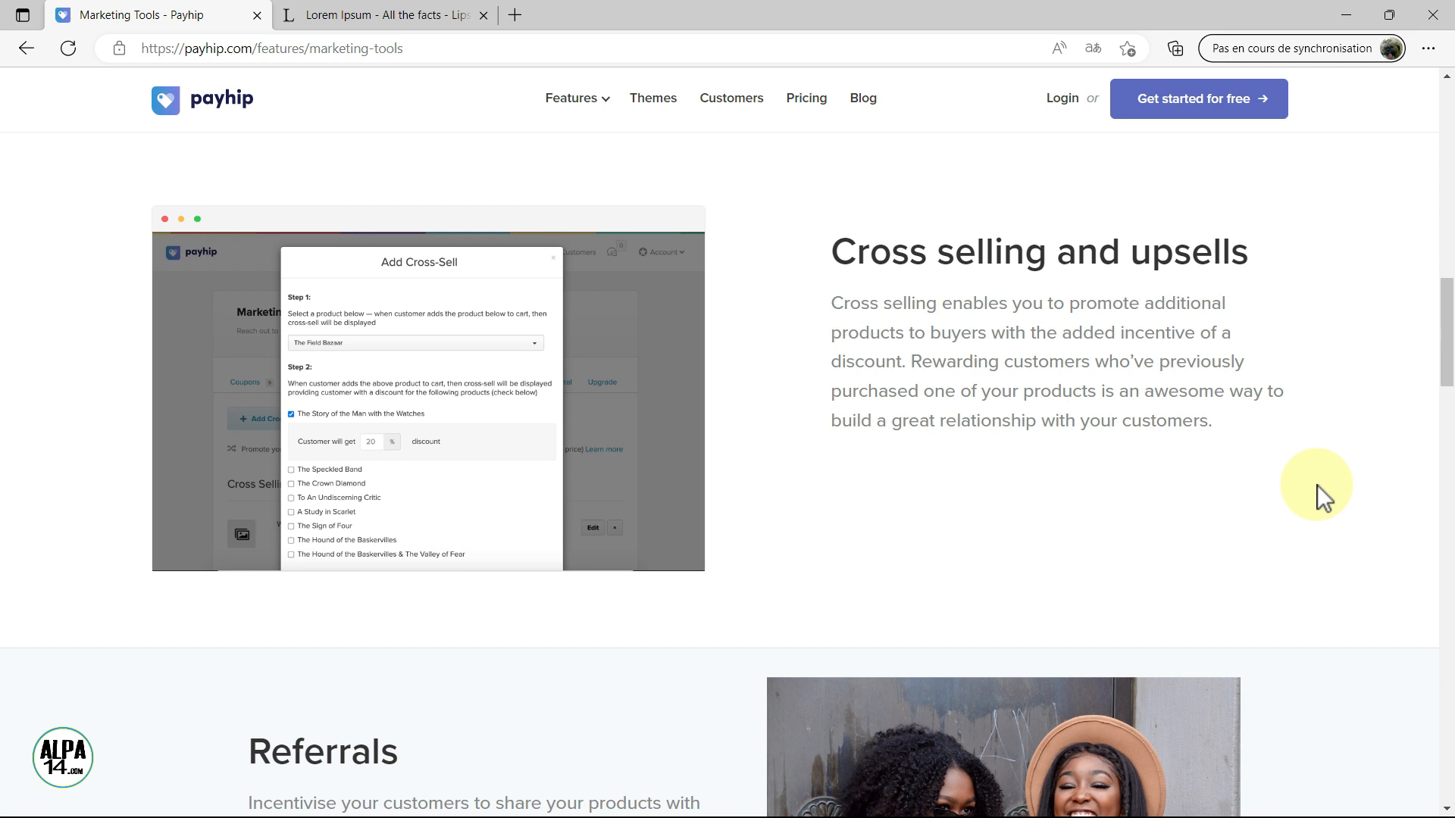
scroll(1318, 497, down, 1)
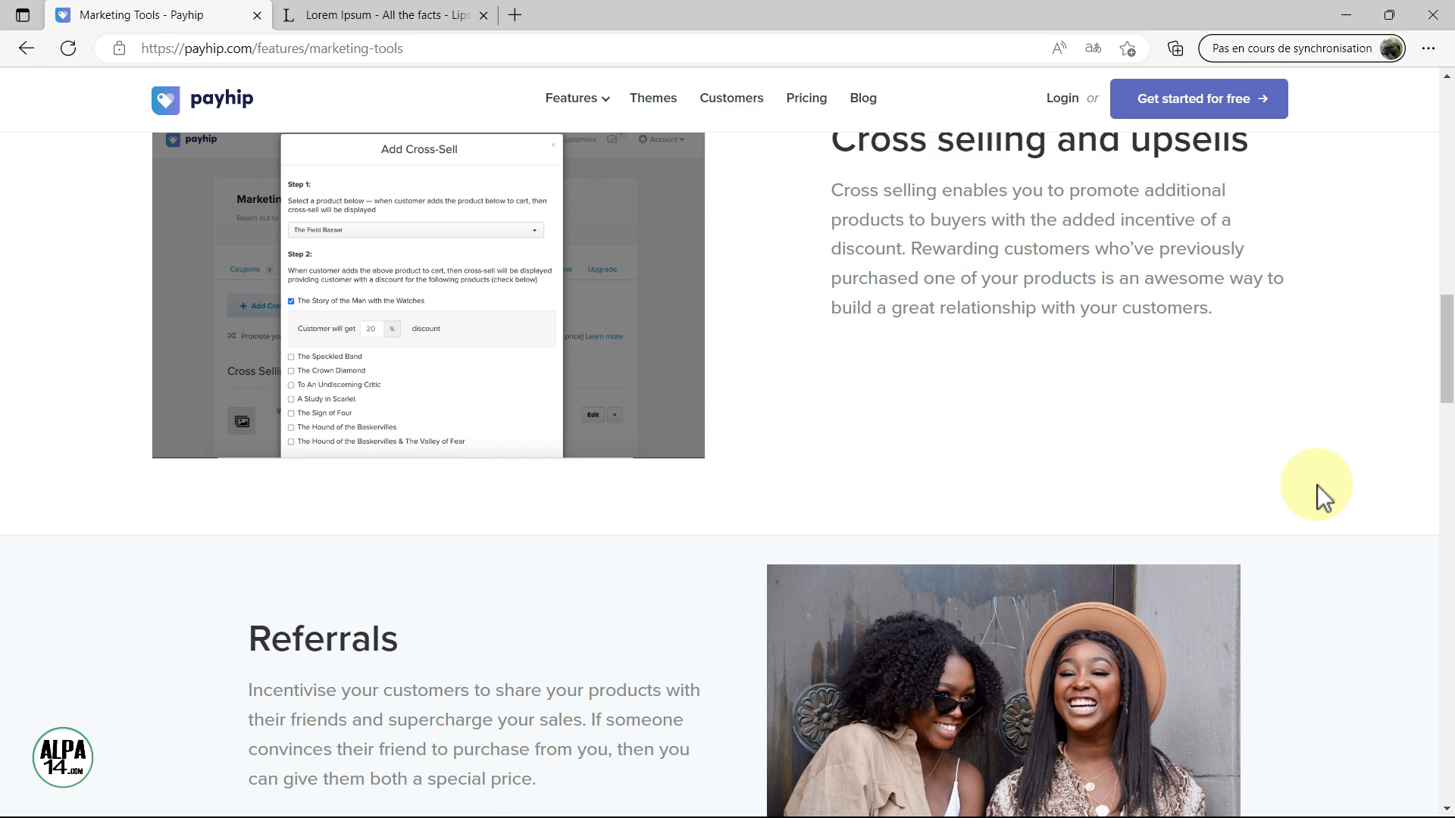
scroll(1318, 489, down, 3)
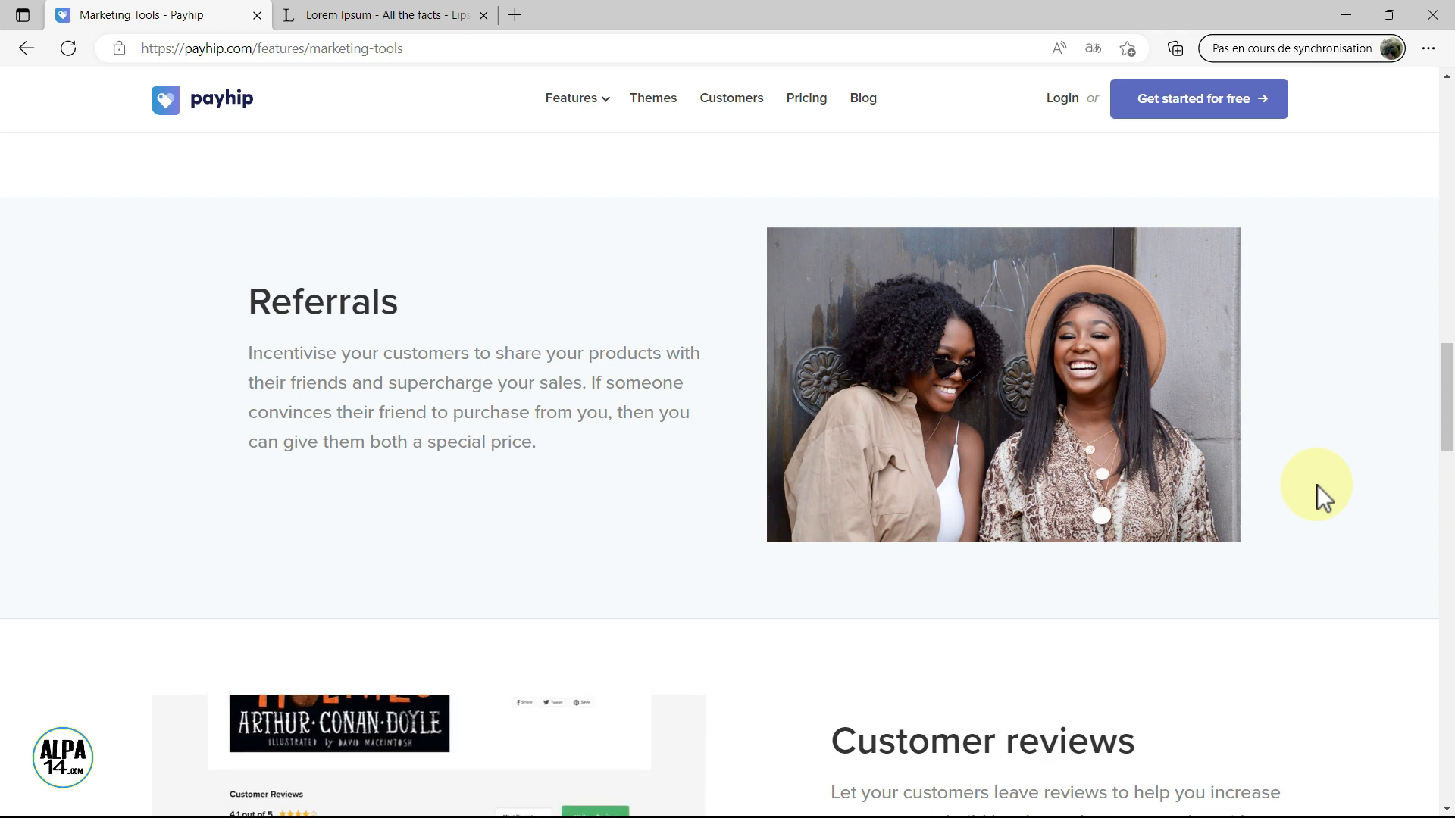
scroll(1317, 485, down, 1)
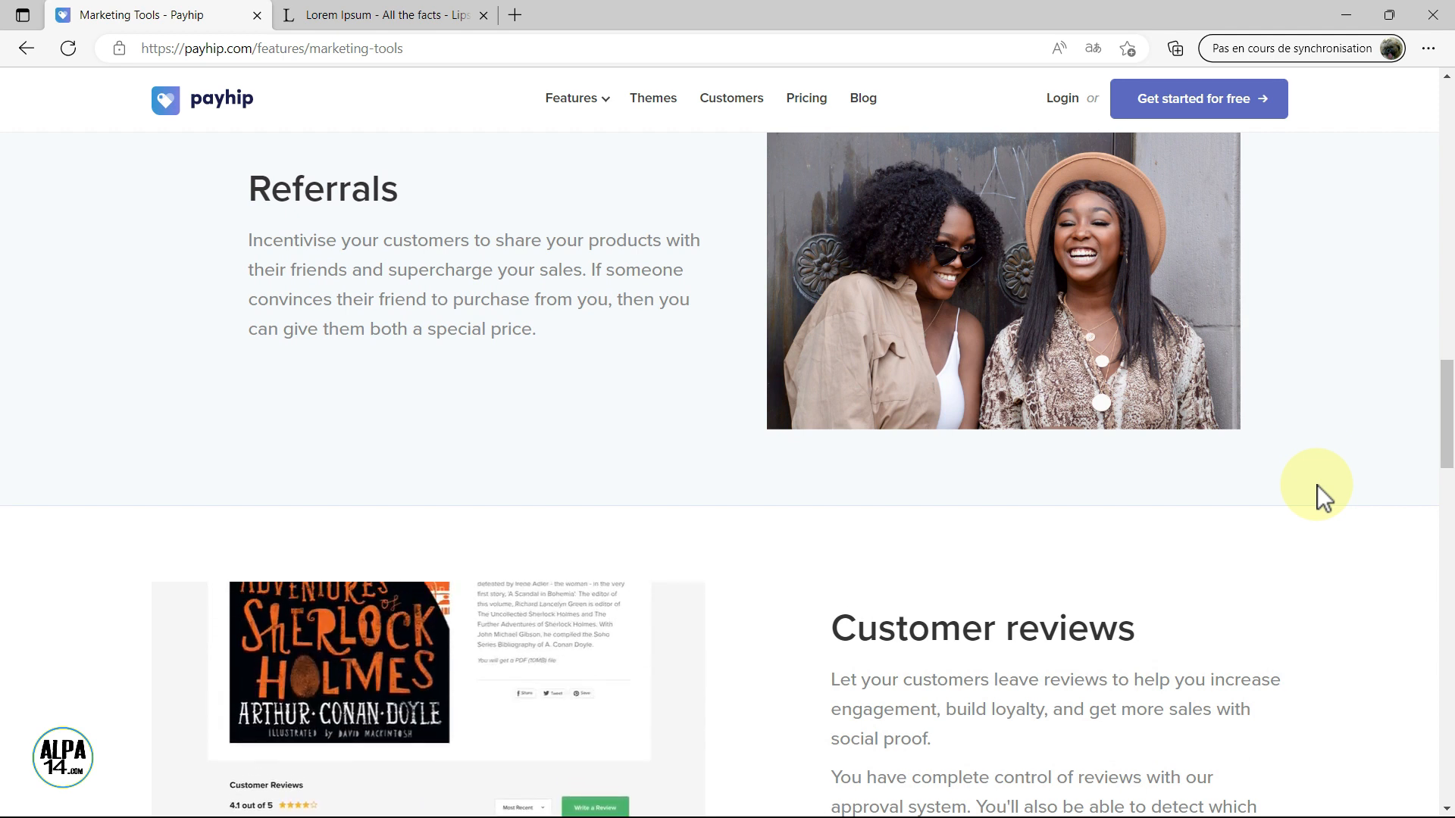
scroll(1317, 485, down, 1)
scroll(1317, 485, down, 4)
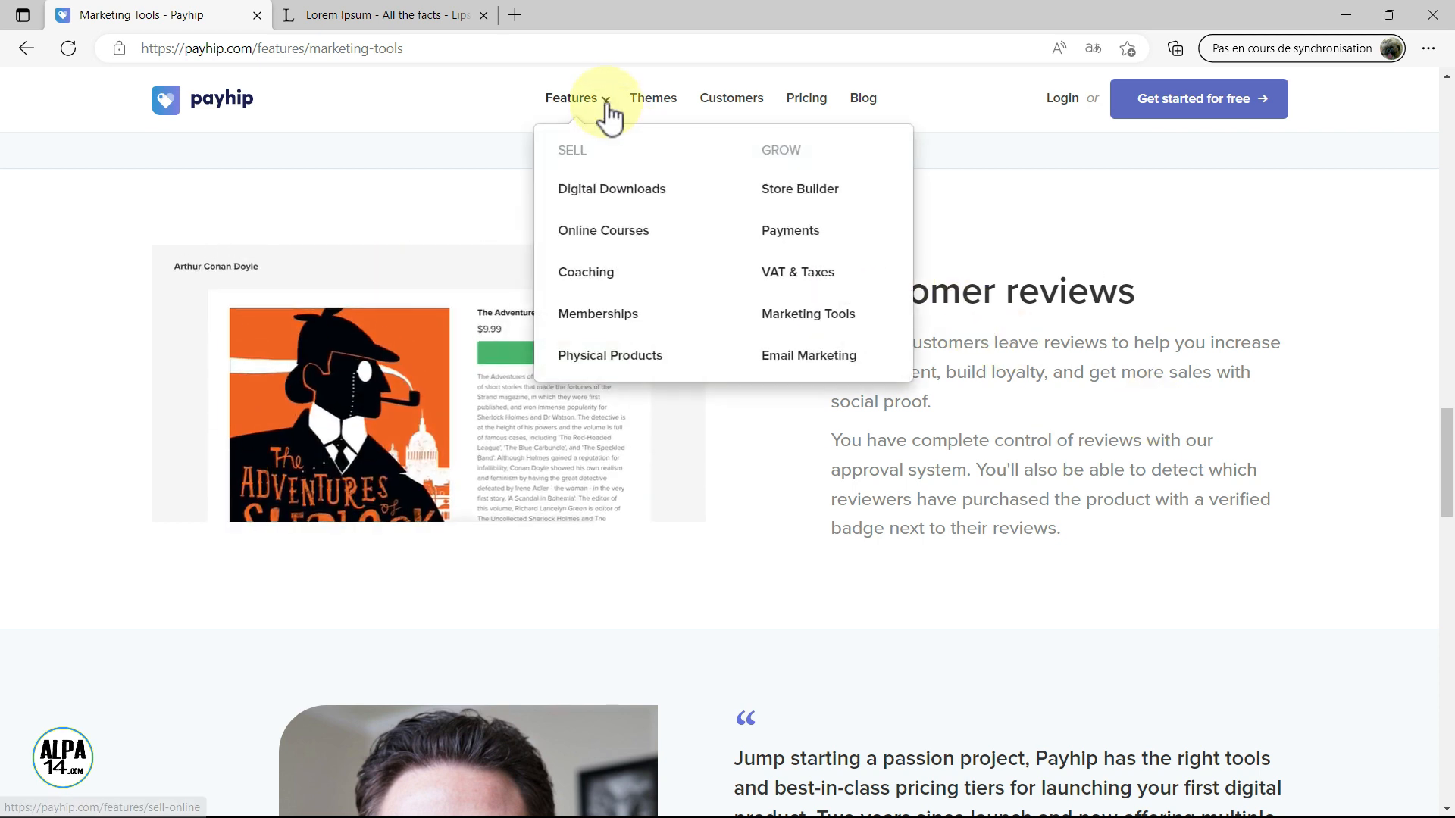
mouse_move(611, 100)
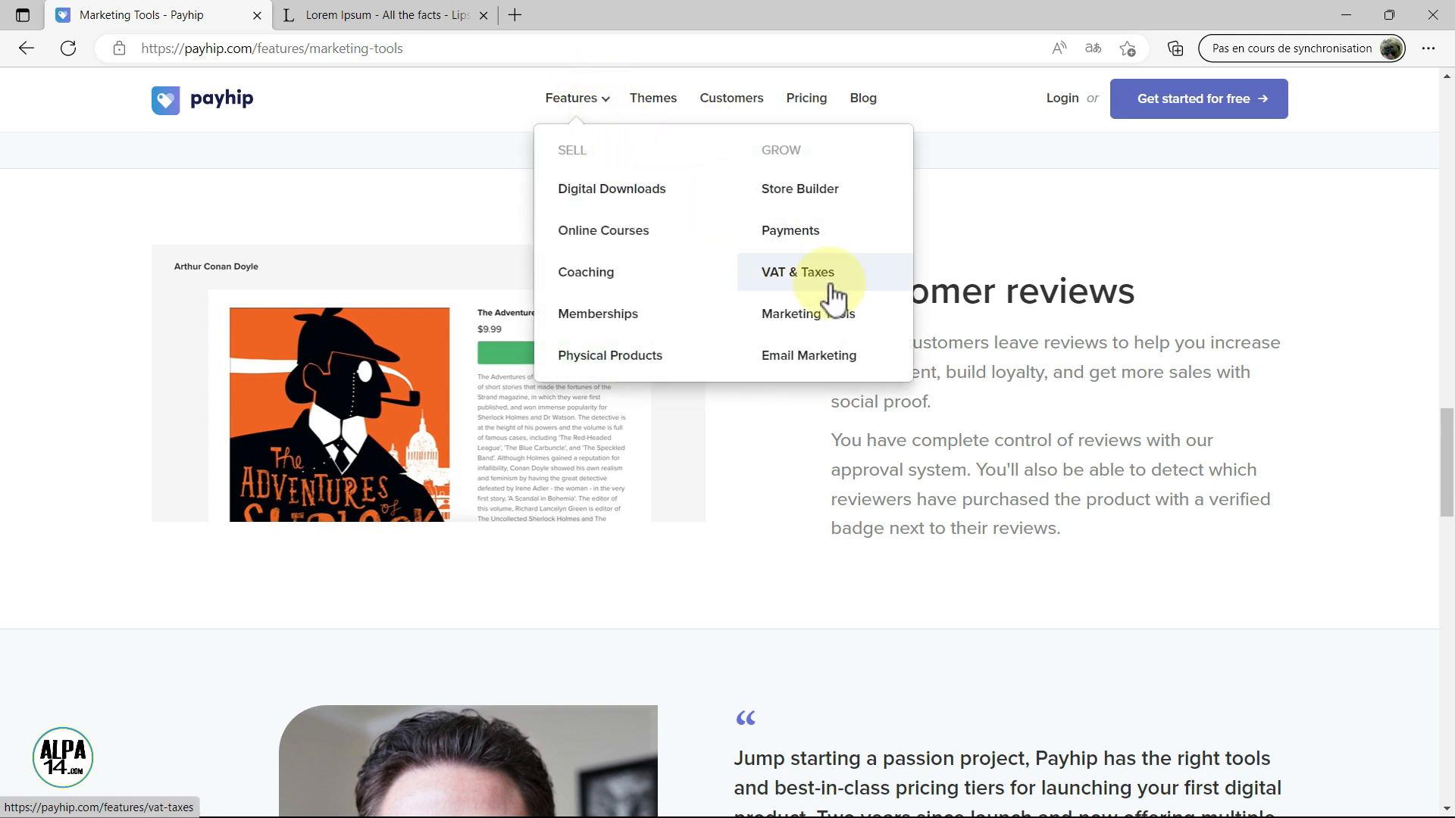
Open the Email Marketing page, read its mailing list, email updates and GDPR sections, then return up
click(869, 355)
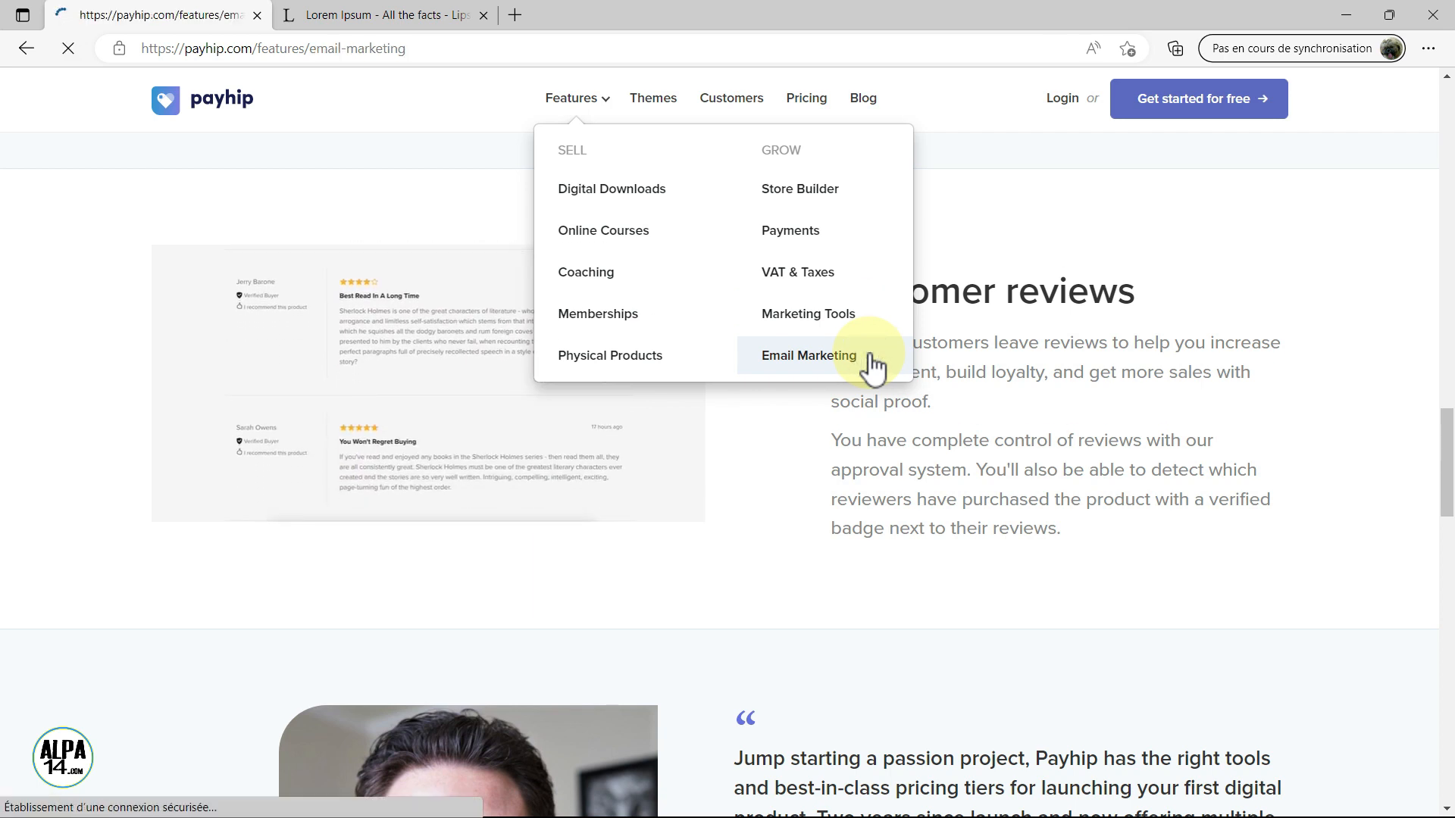
scroll(1211, 468, down, 3)
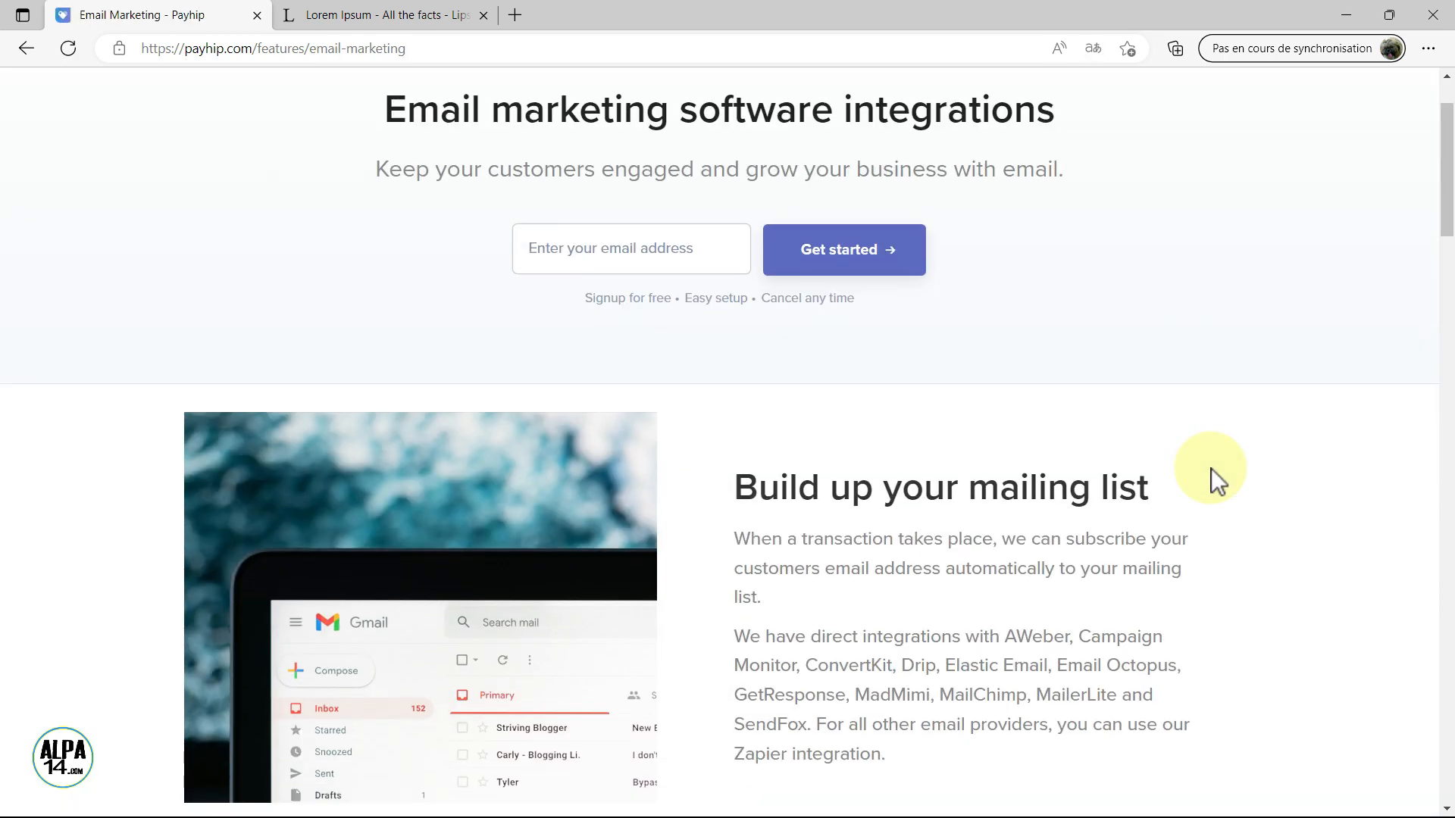
scroll(1284, 488, down, 2)
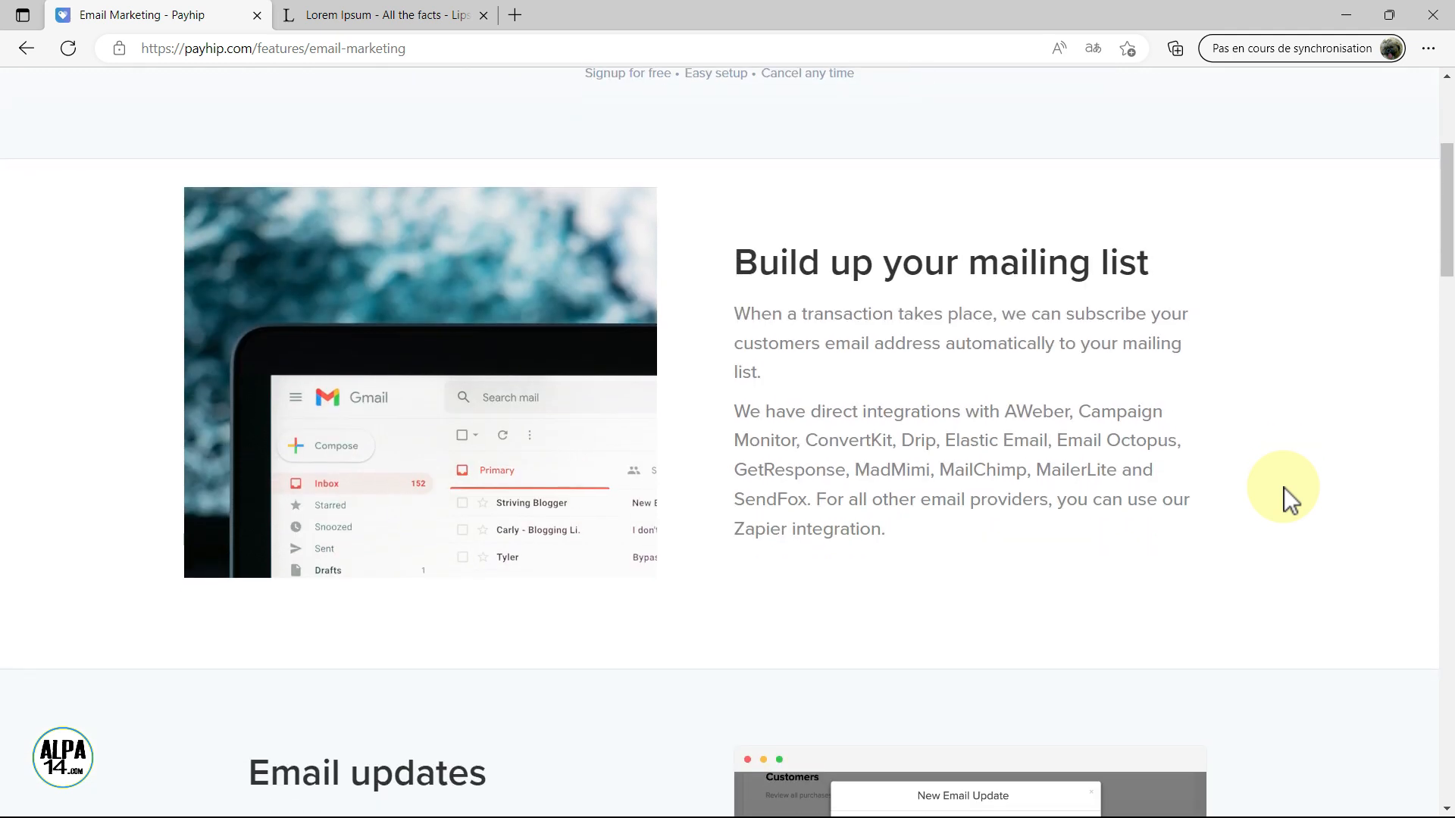
scroll(1284, 487, down, 2)
scroll(1284, 488, down, 2)
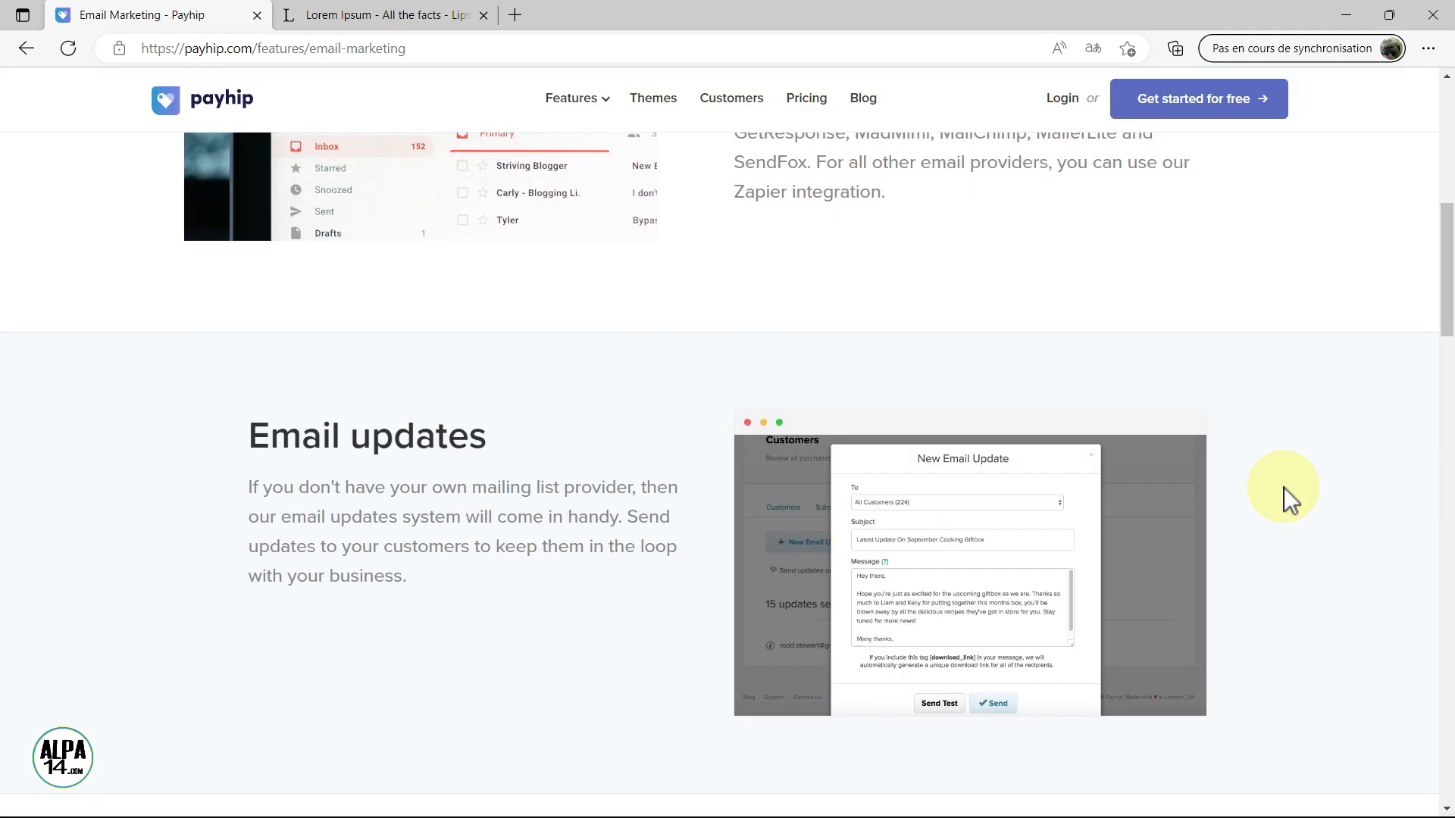
scroll(1284, 488, down, 2)
scroll(1284, 488, down, 1)
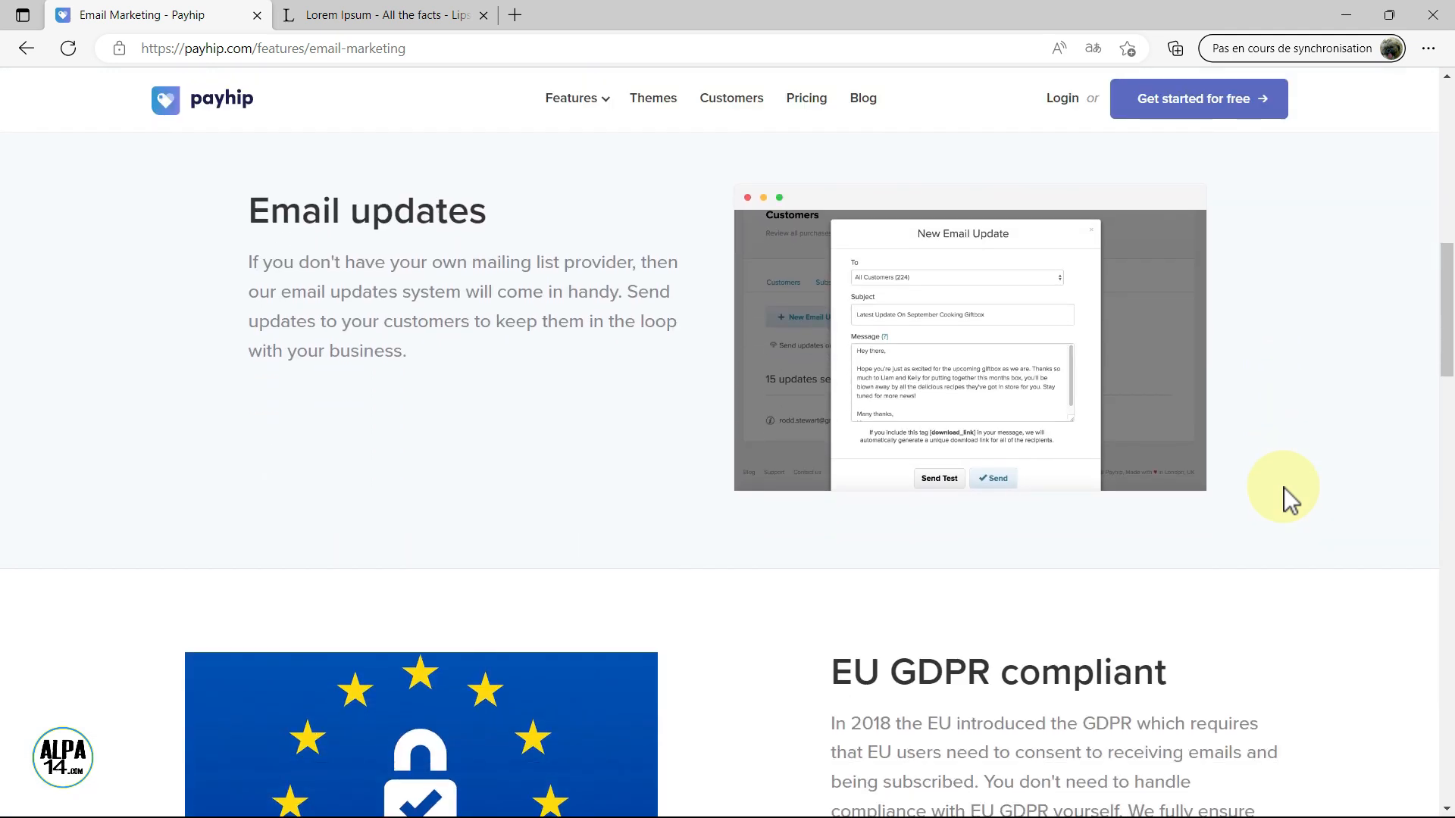
scroll(1284, 488, down, 1)
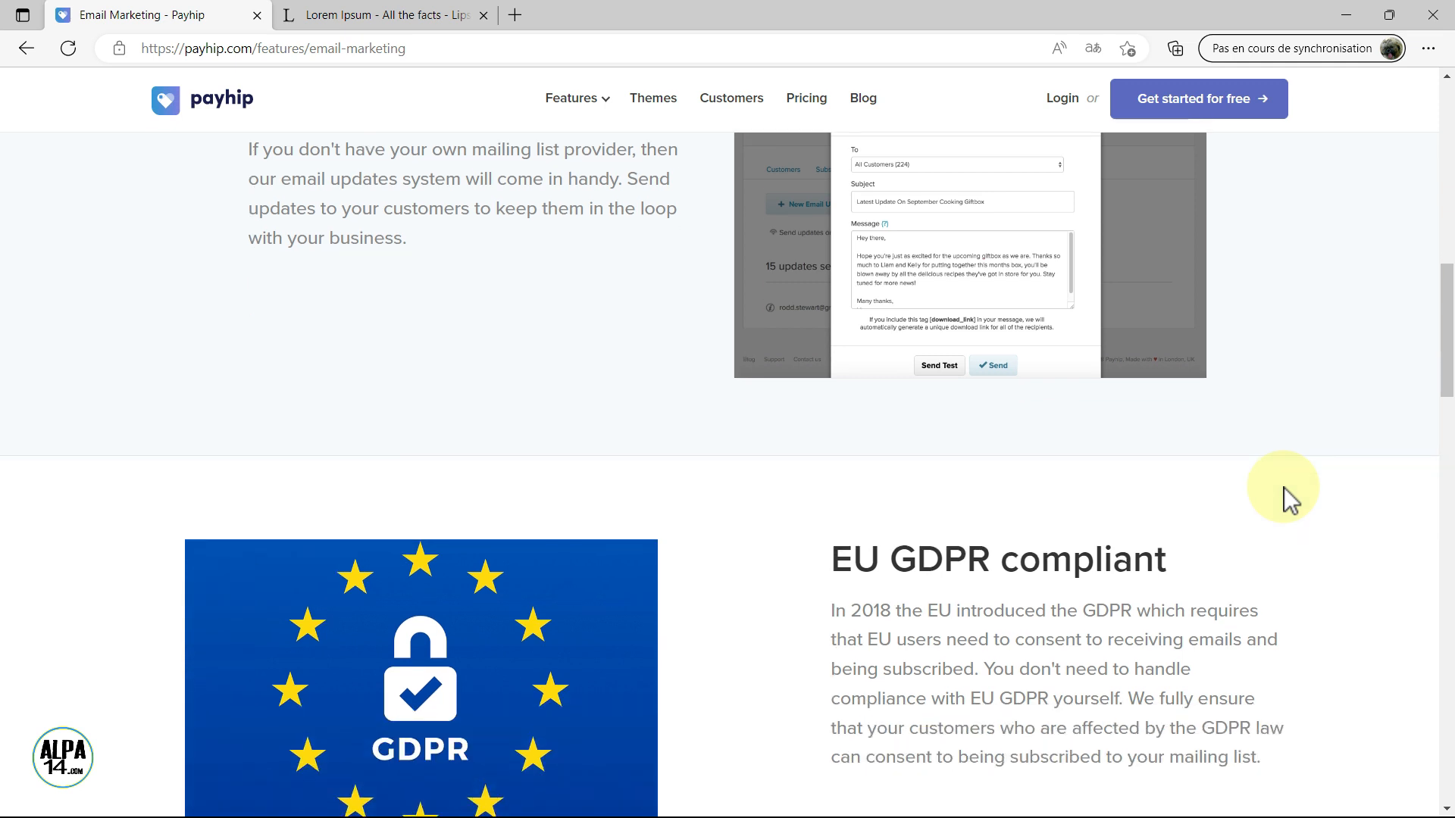
scroll(1284, 488, down, 1)
scroll(1284, 488, down, 2)
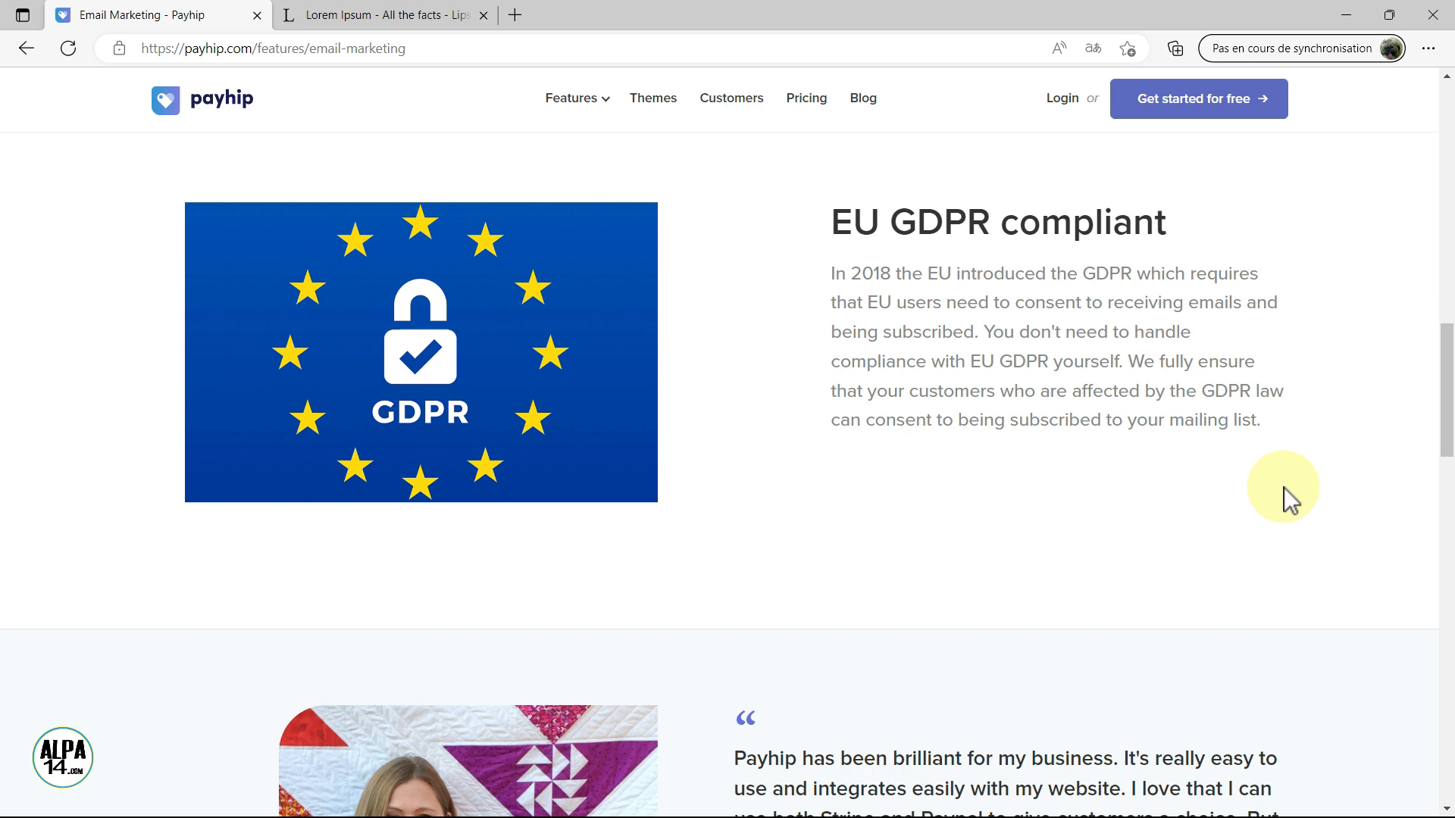
scroll(1284, 488, up, 6)
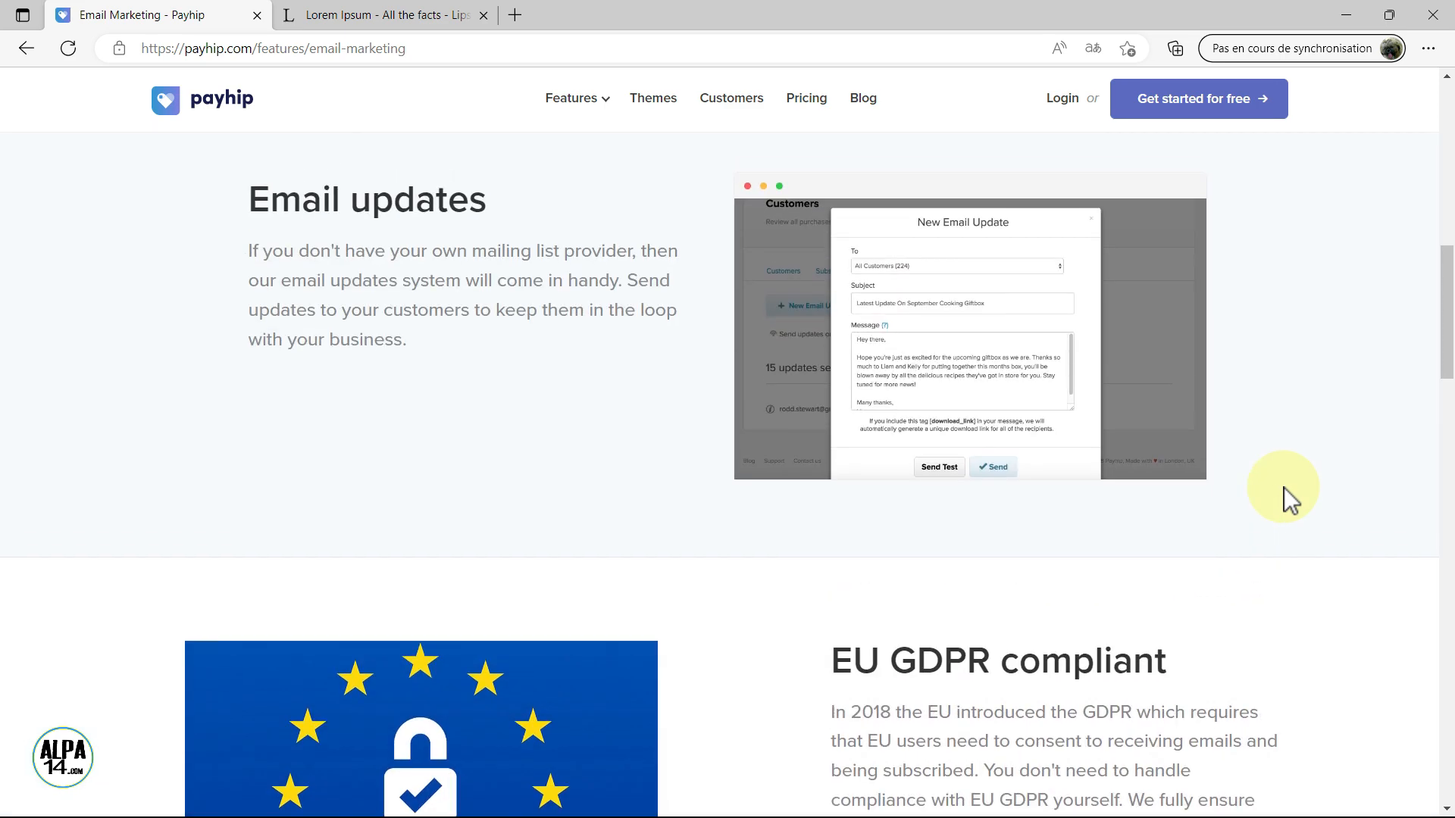
scroll(1283, 488, up, 10)
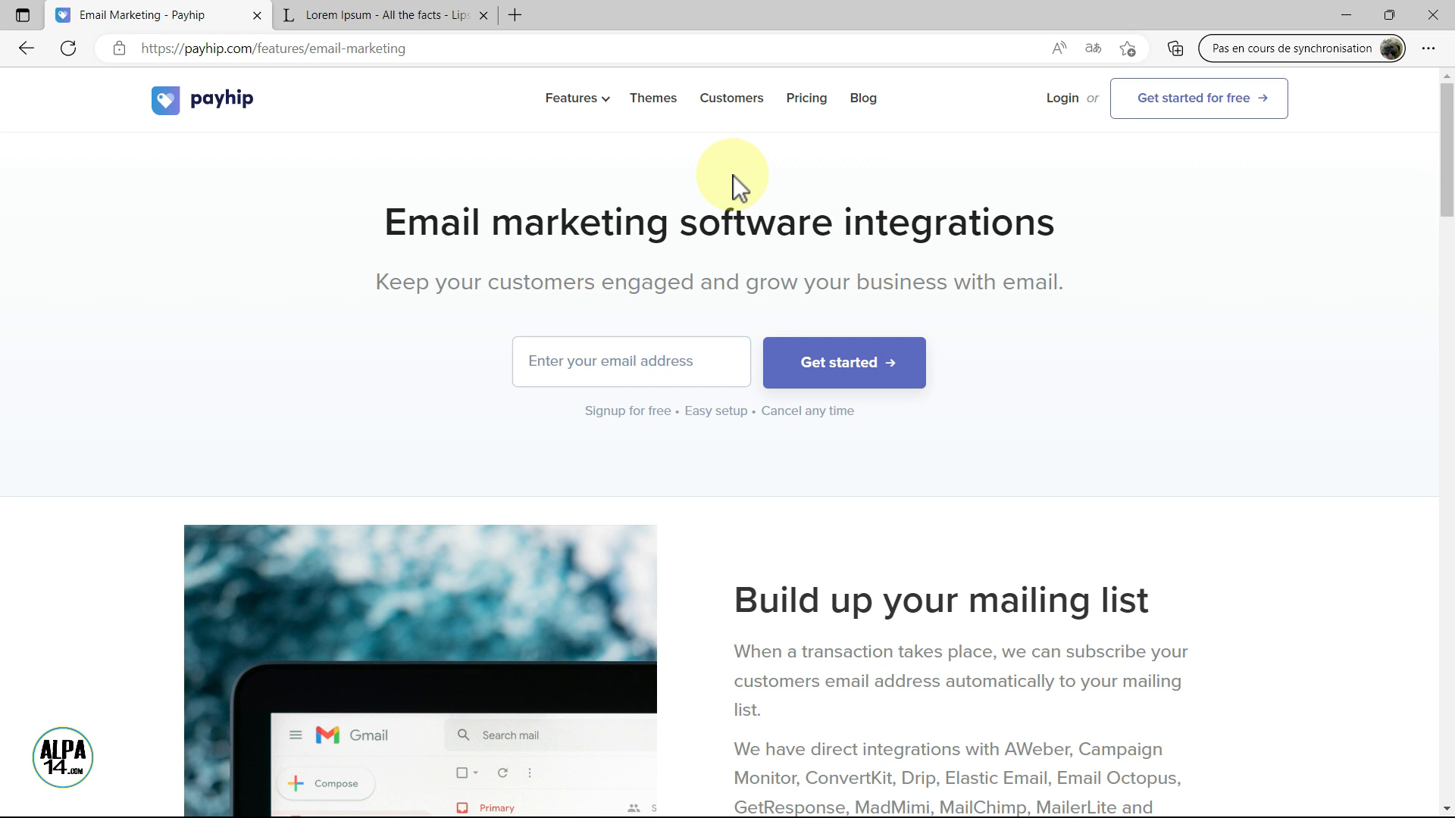
Open the Themes gallery and browse previews like Echoes, Harvest and Cream
click(658, 102)
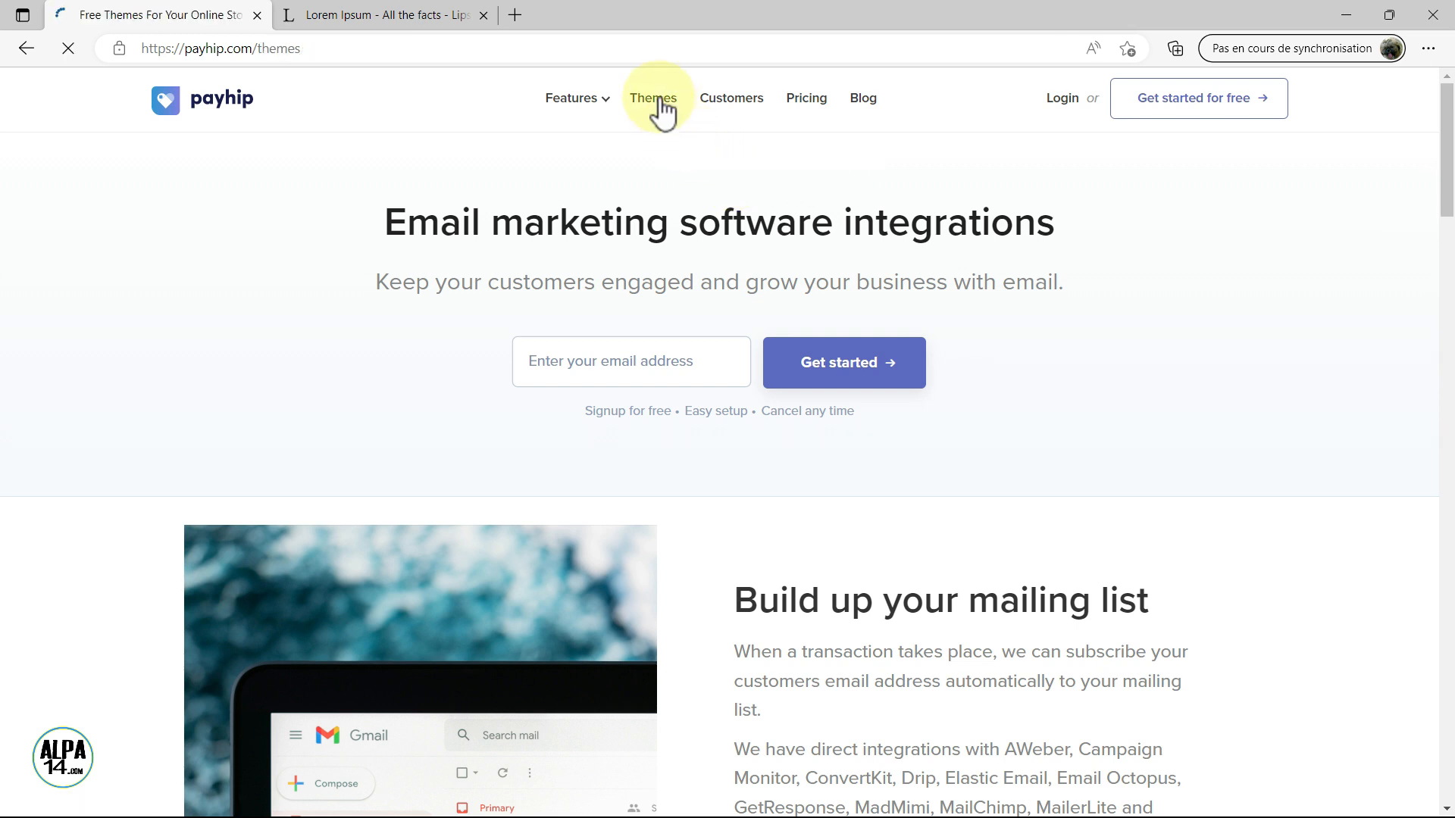
scroll(932, 421, down, 10)
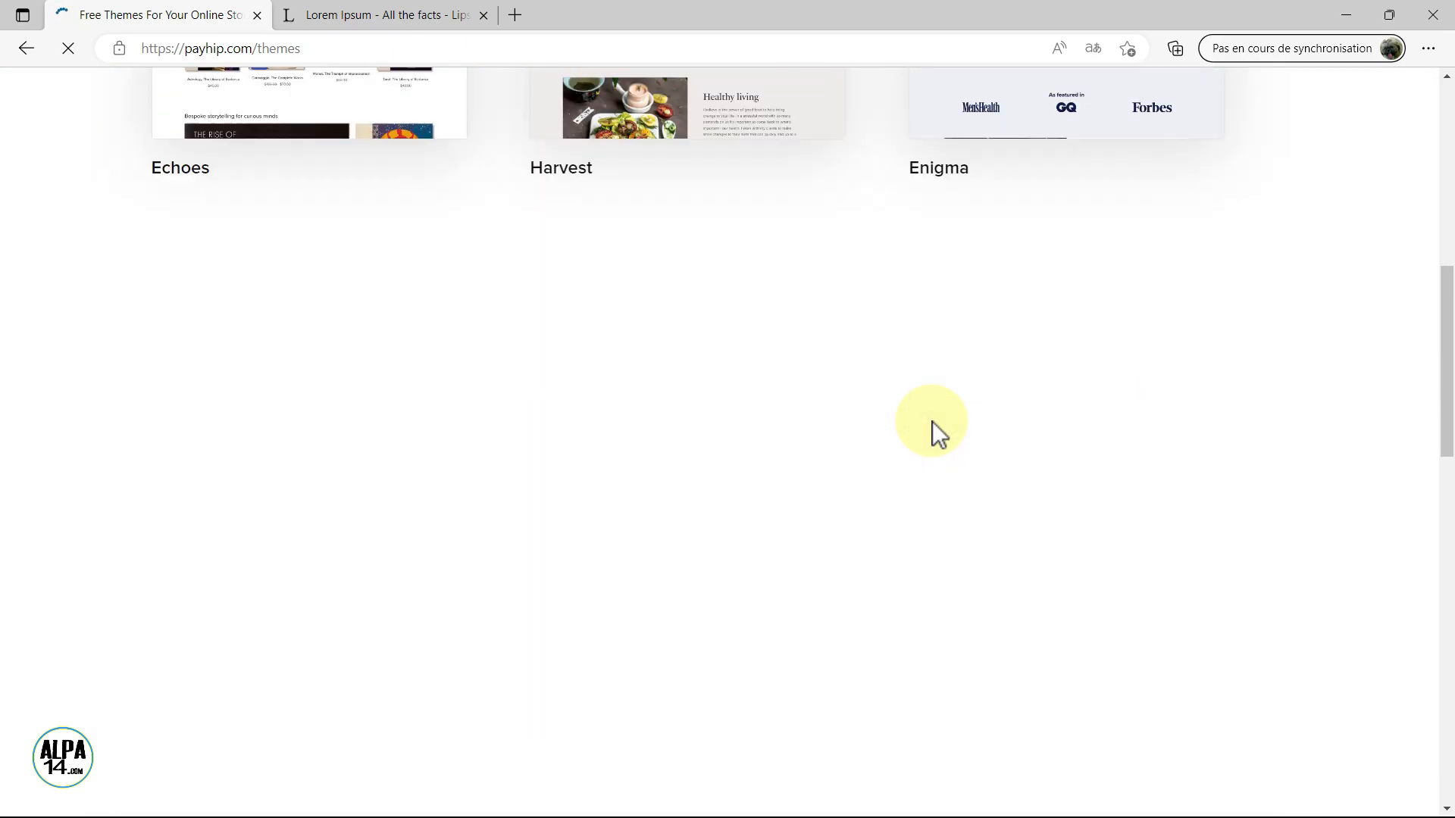
scroll(932, 421, up, 6)
scroll(933, 424, down, 4)
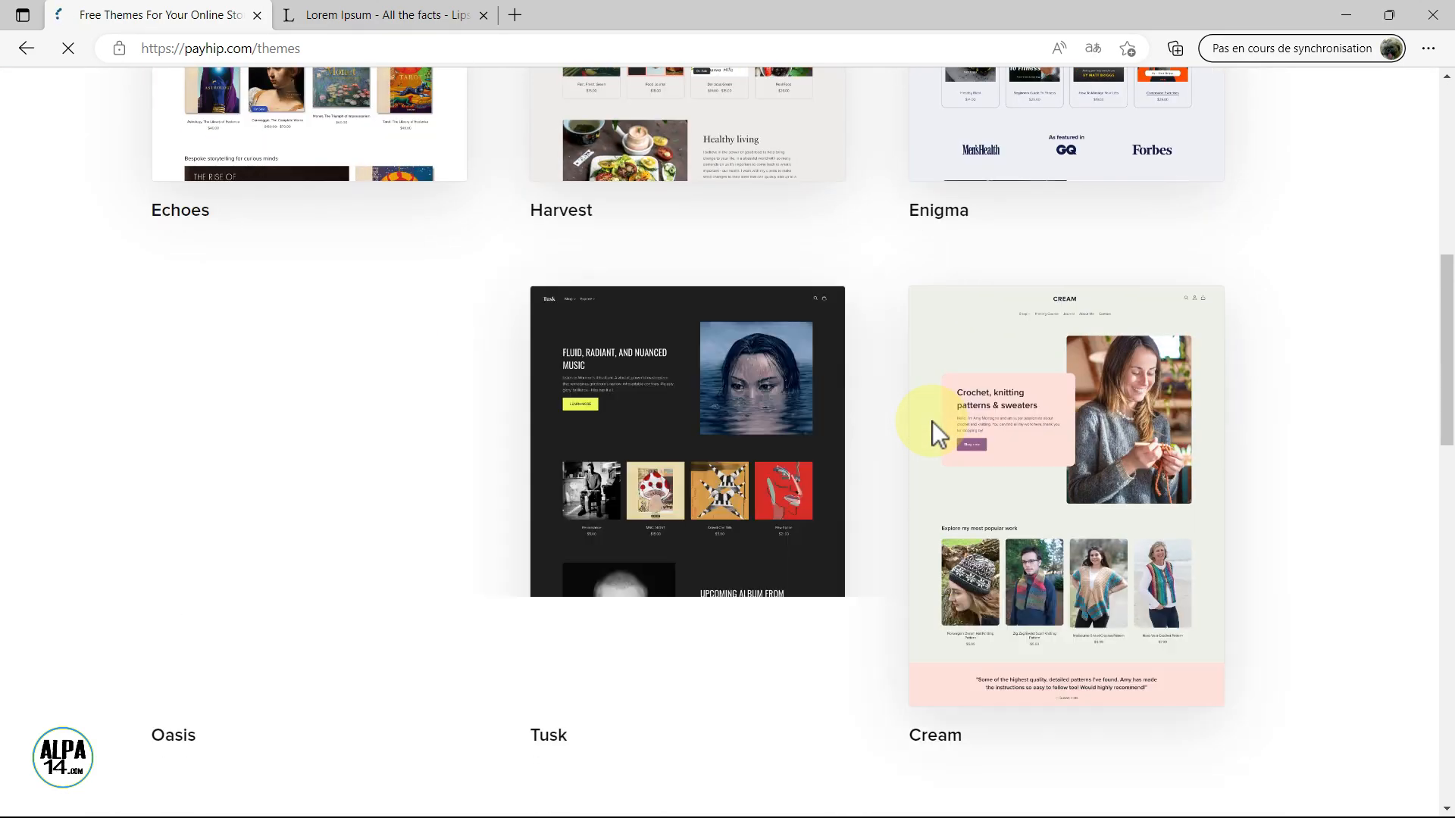
scroll(933, 424, up, 7)
scroll(932, 422, up, 2)
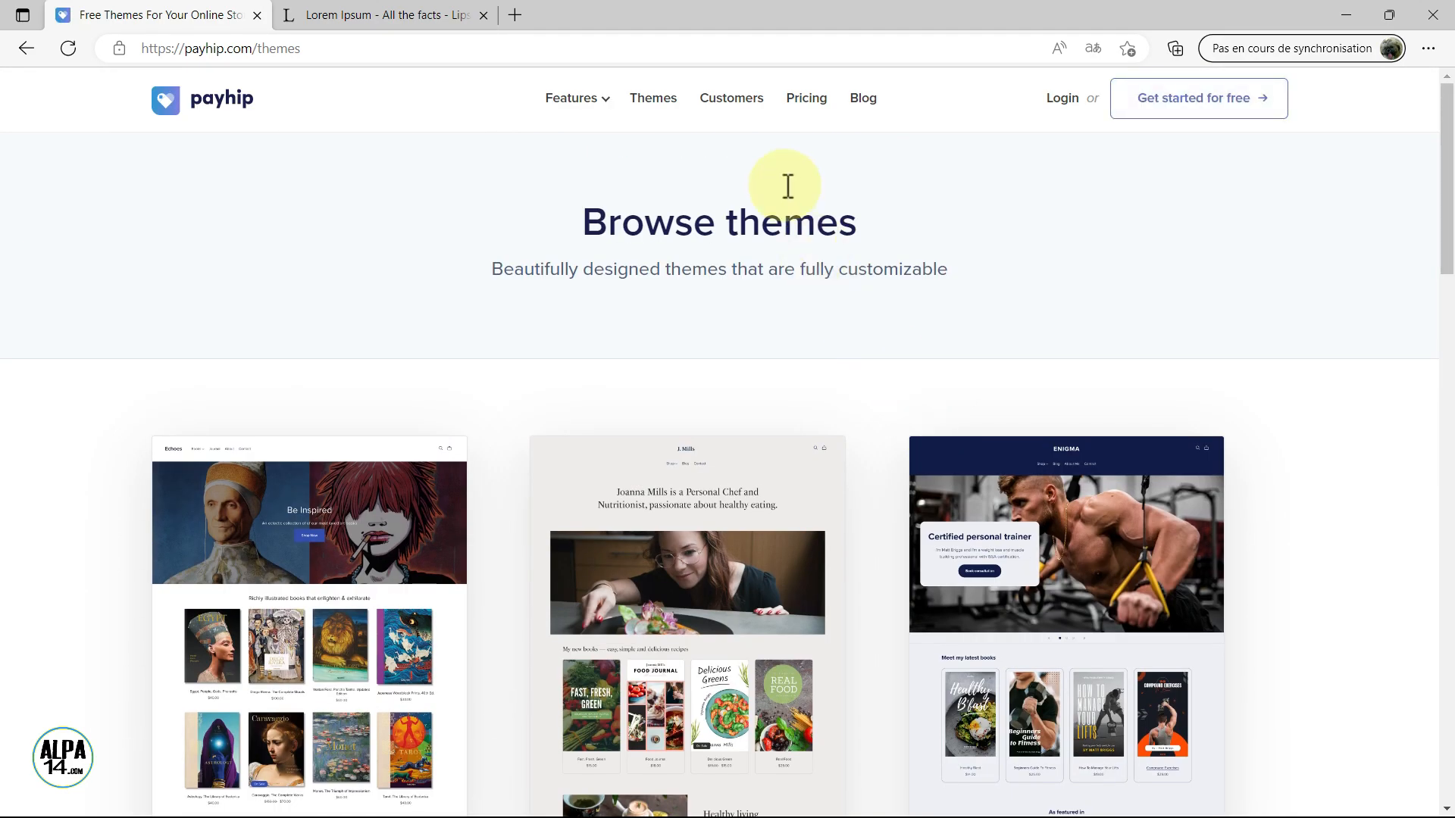
Open the Pricing page to compare Free Forever ($0), Plus ($29) and Pro ($99) plans
click(818, 106)
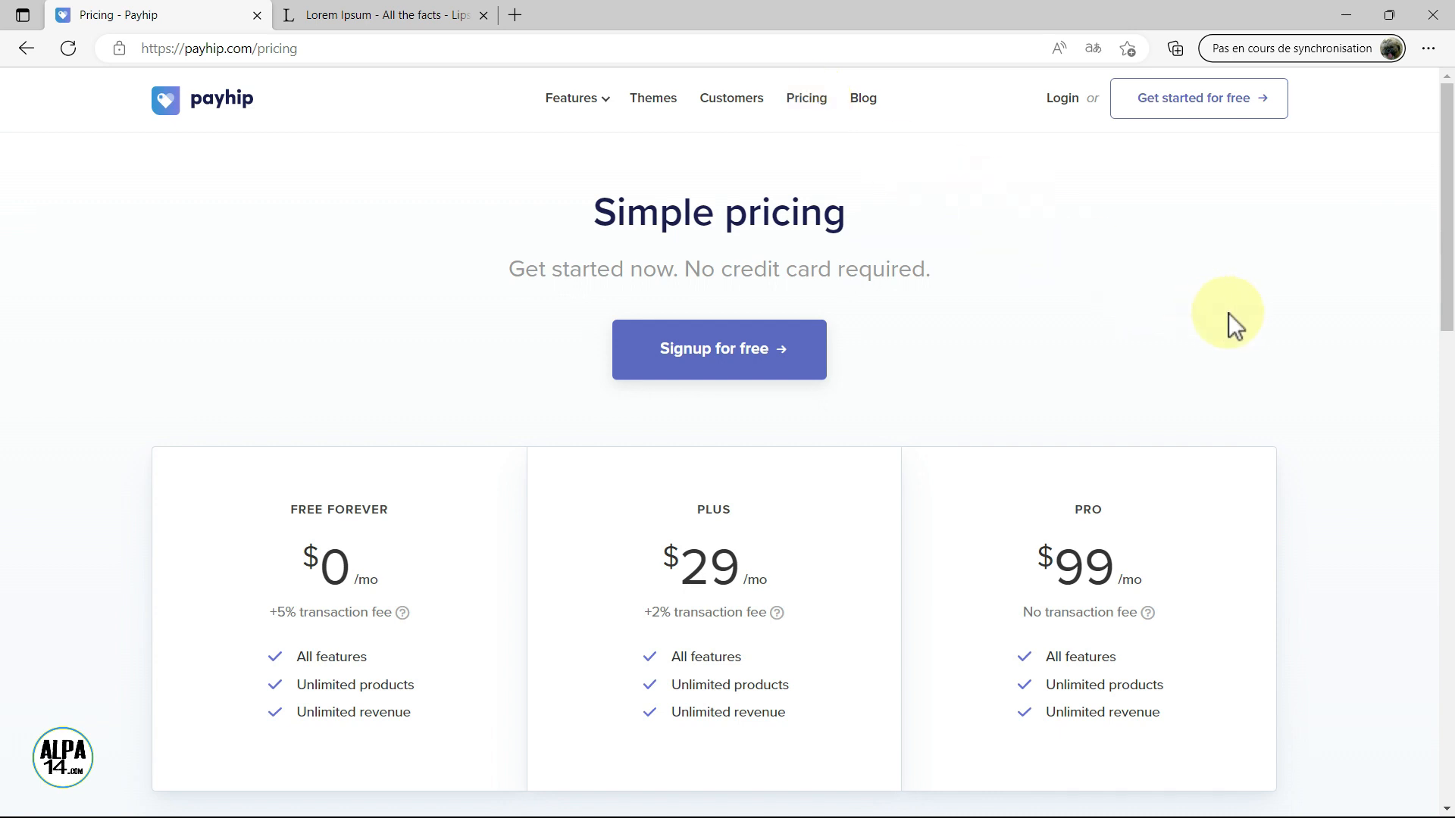
scroll(1229, 312, down, 1)
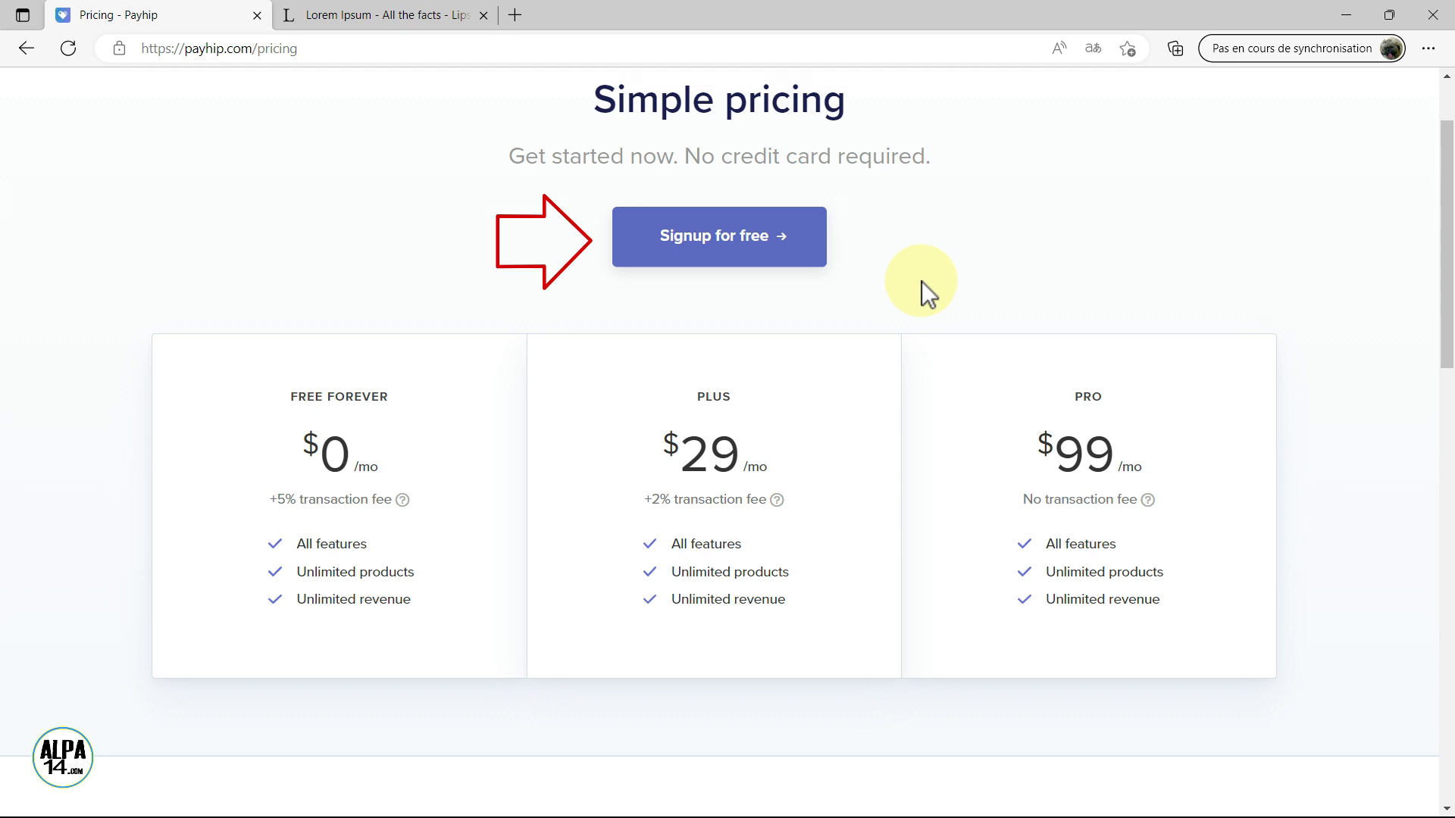
Sign up for free by entering the account email address and a password, then create the account
click(710, 249)
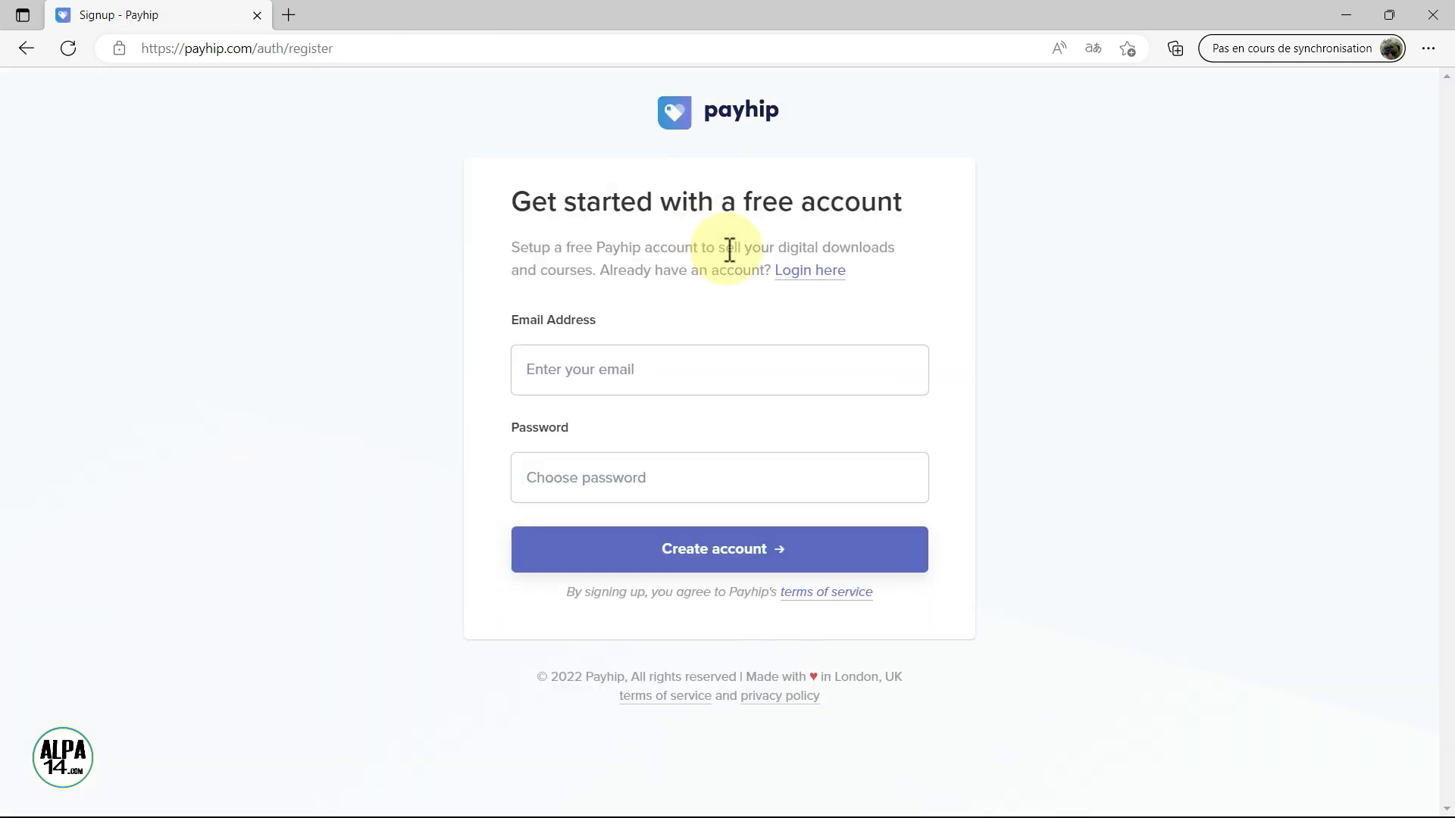
click(624, 371)
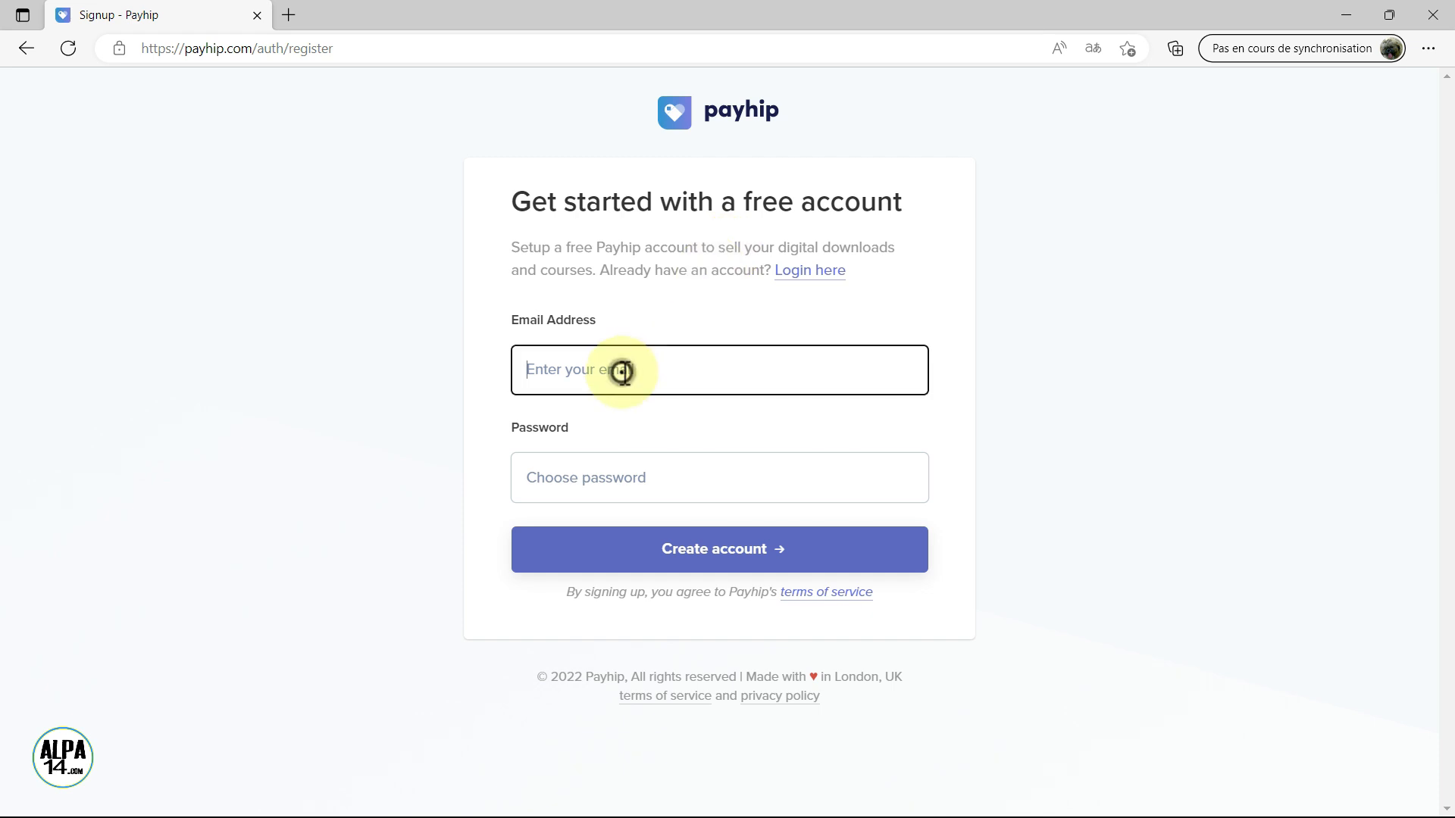
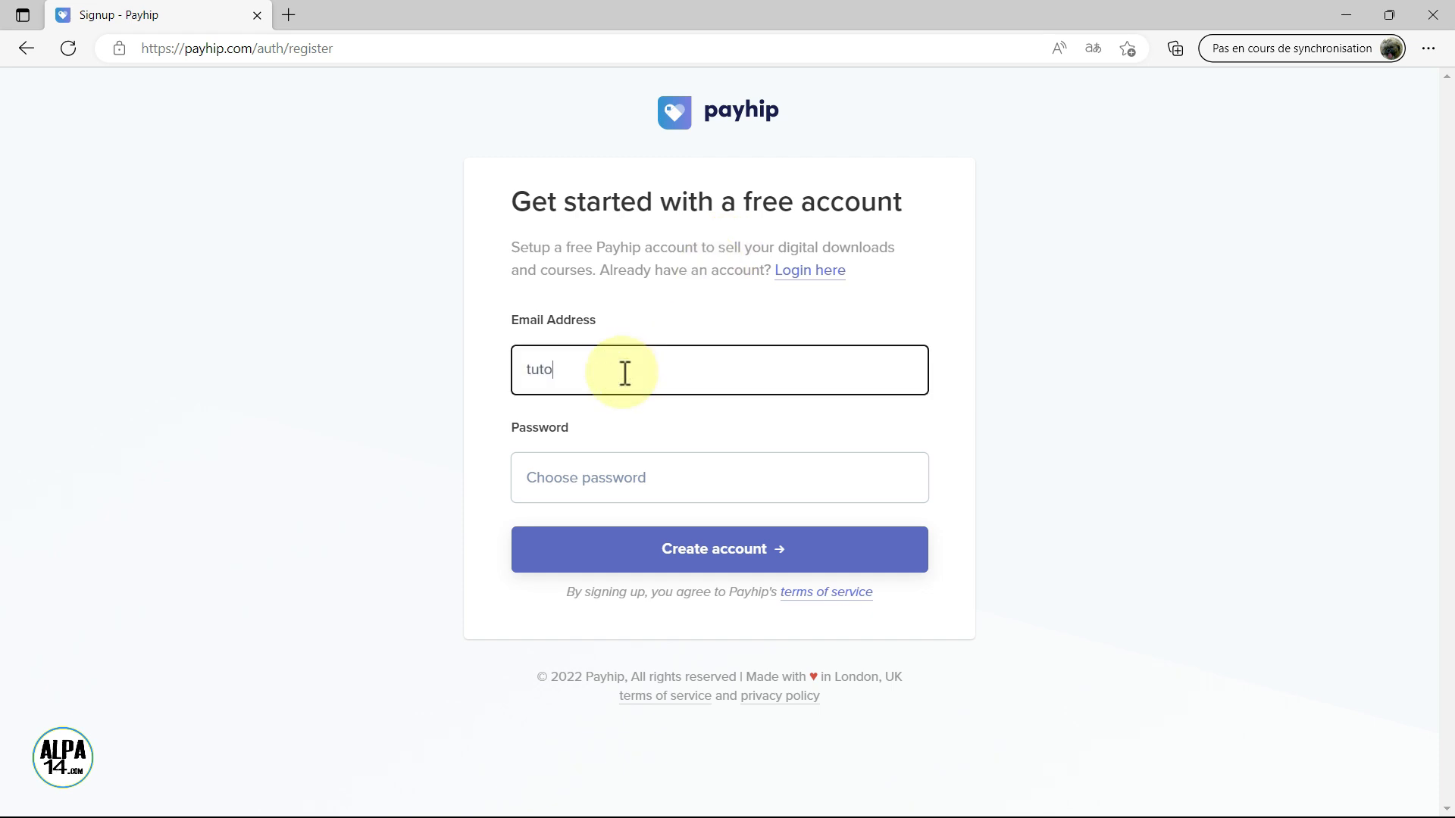
click(590, 473)
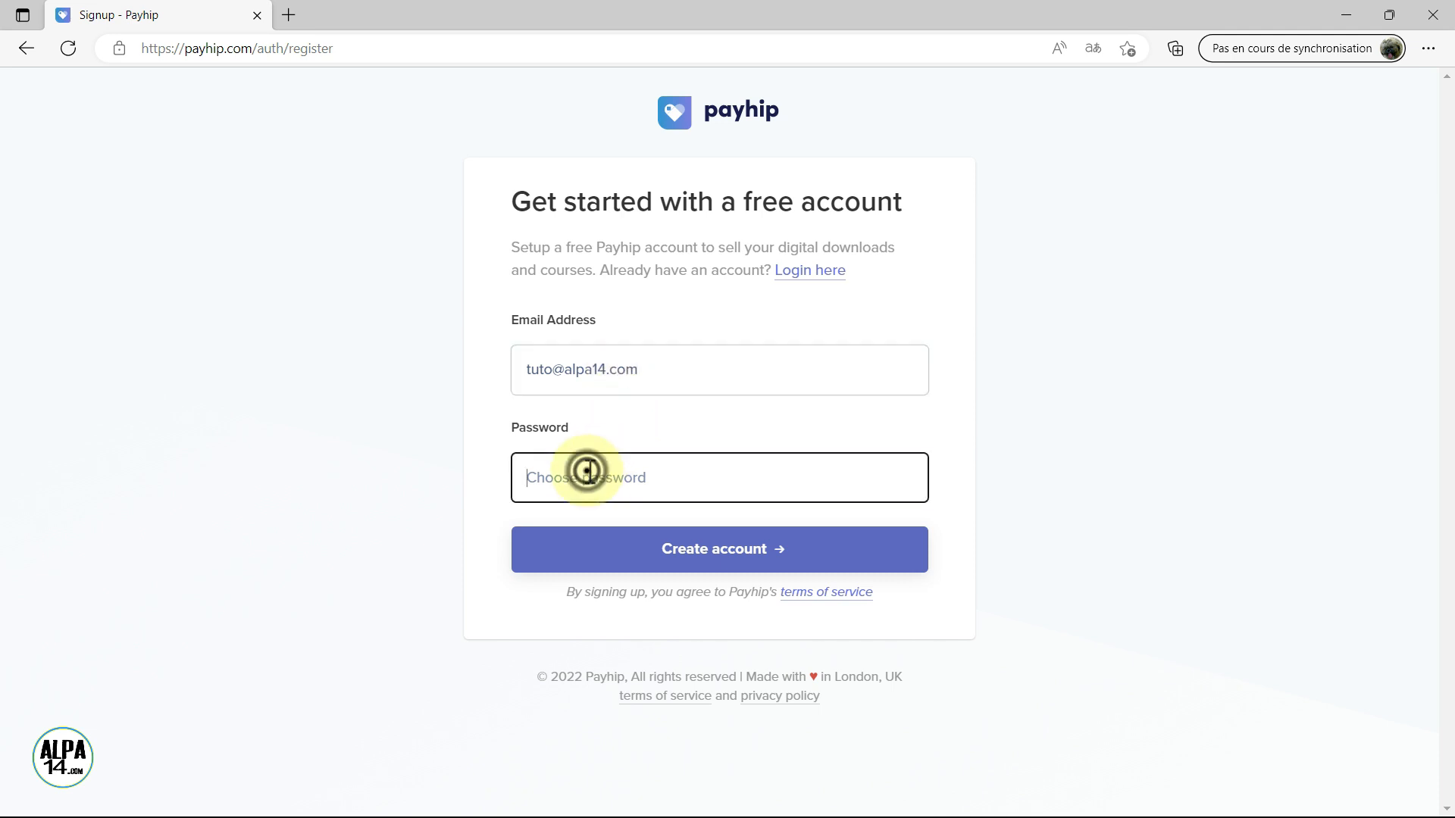
text(••••••••••)
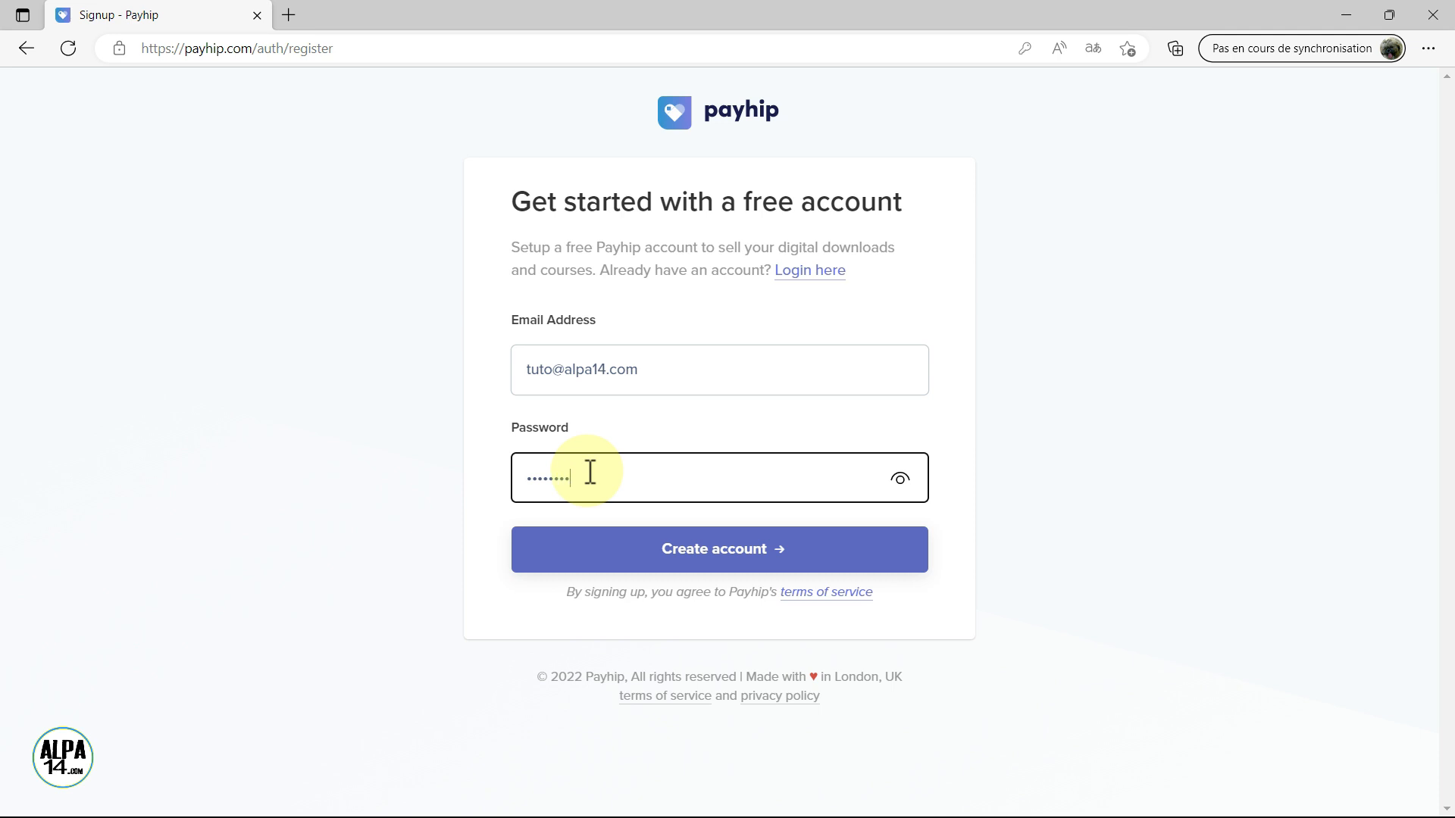
text(•••••)
click(733, 567)
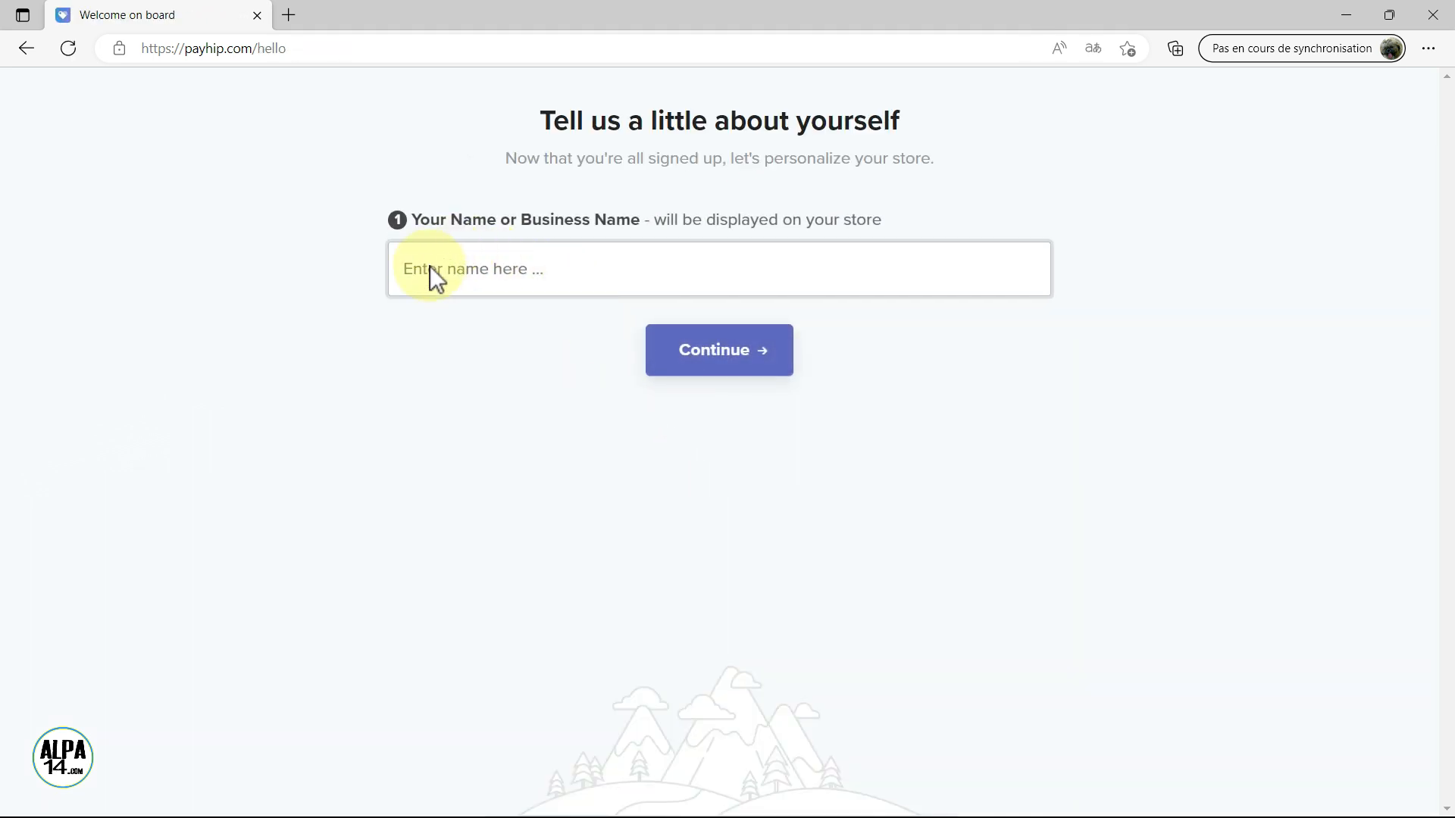
Enter 'Alpa14' as the business name, keep the suggested store username and finish setup
click(435, 271)
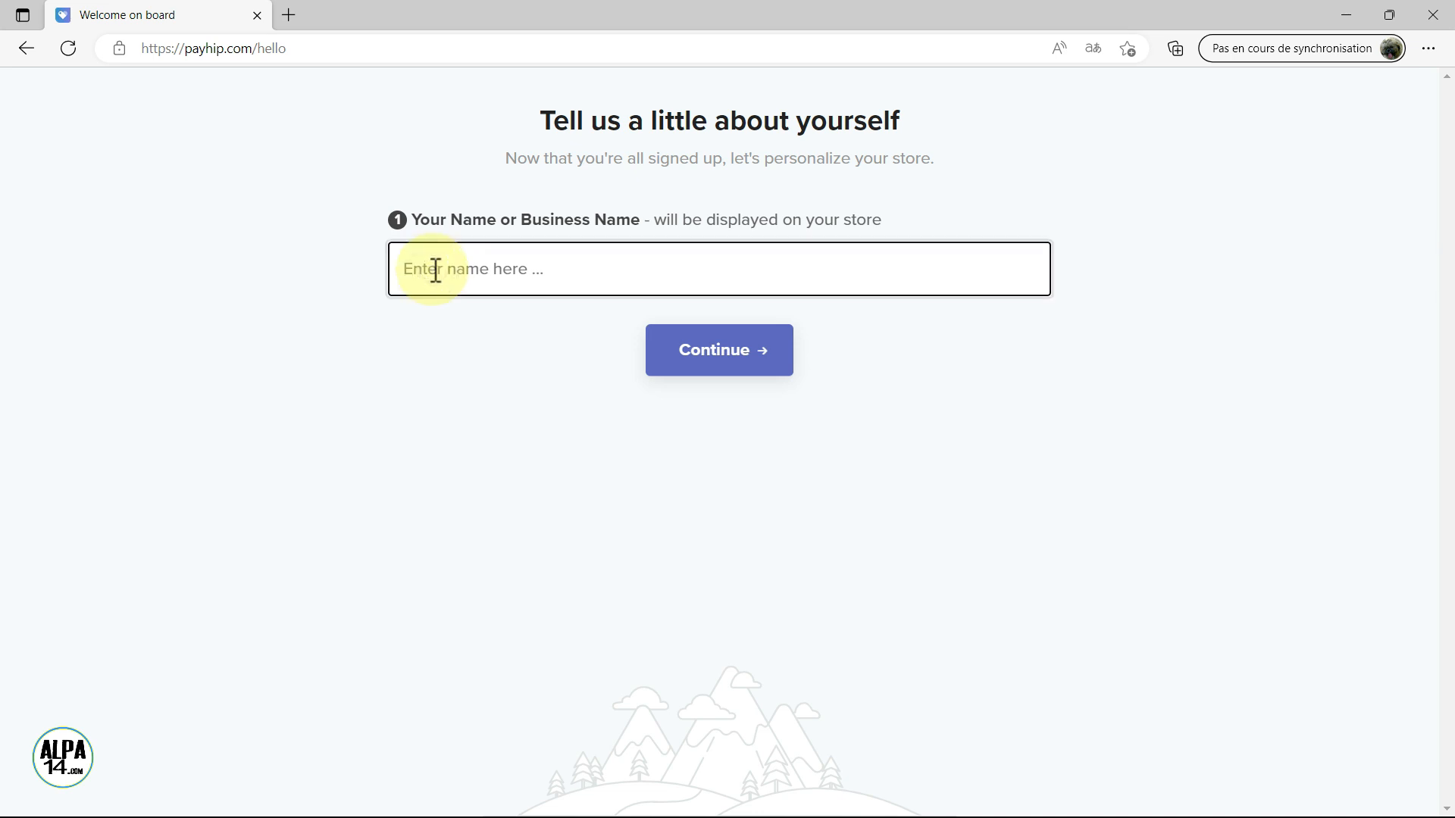
text(Alpa14)
click(722, 354)
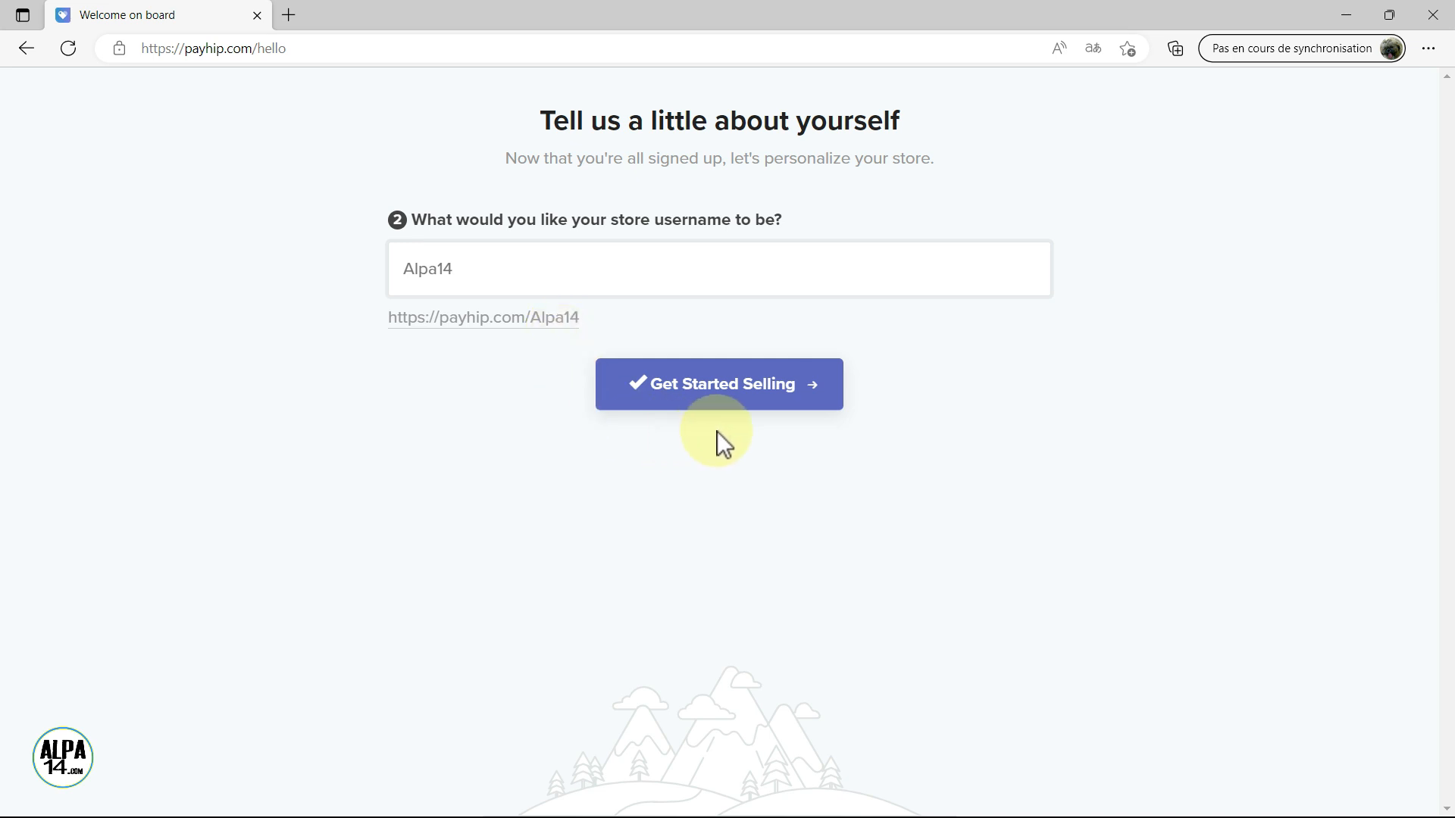
click(719, 395)
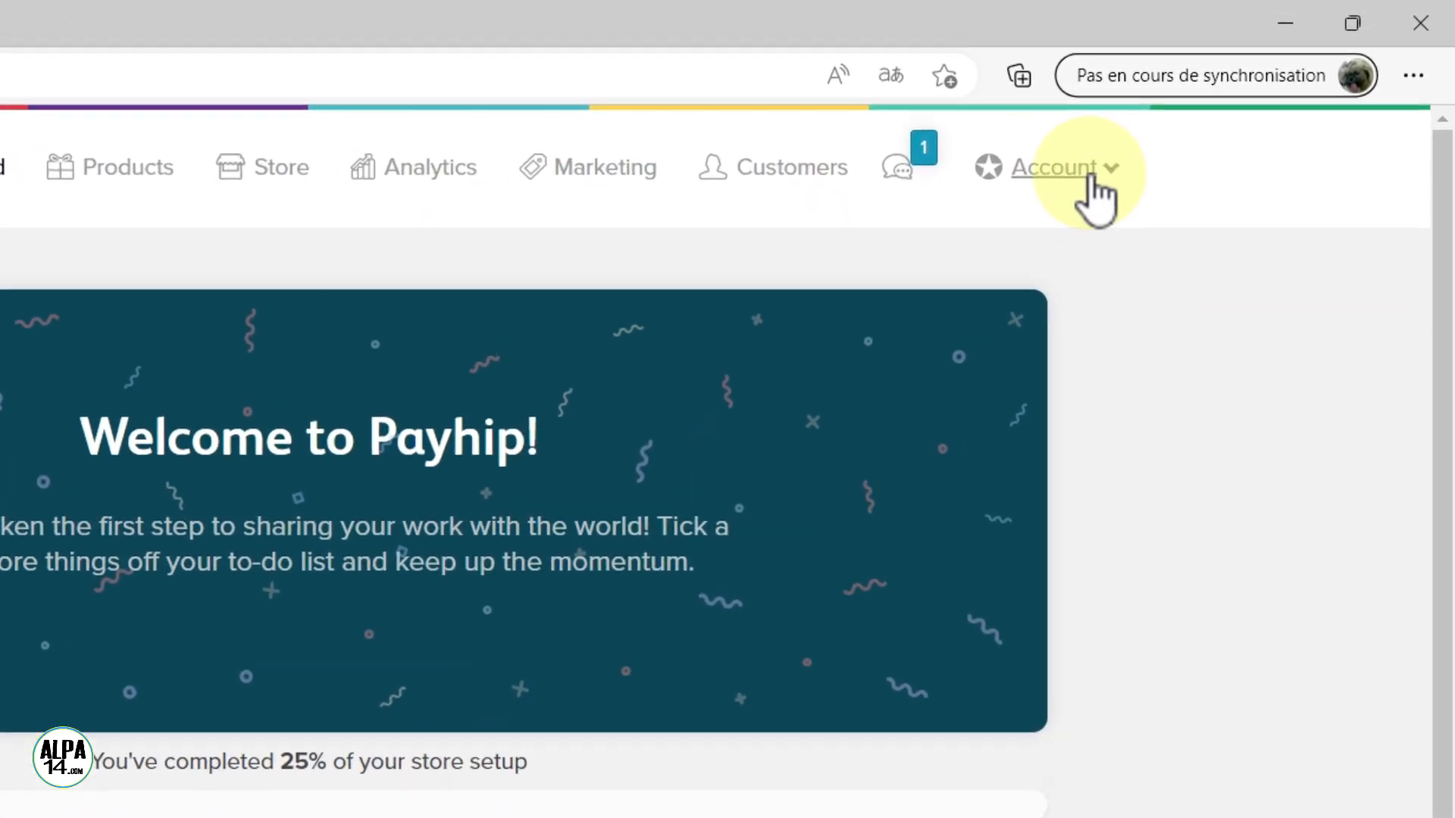
Switch the store language to French in account settings, save, and go to Payment Details
click(1035, 199)
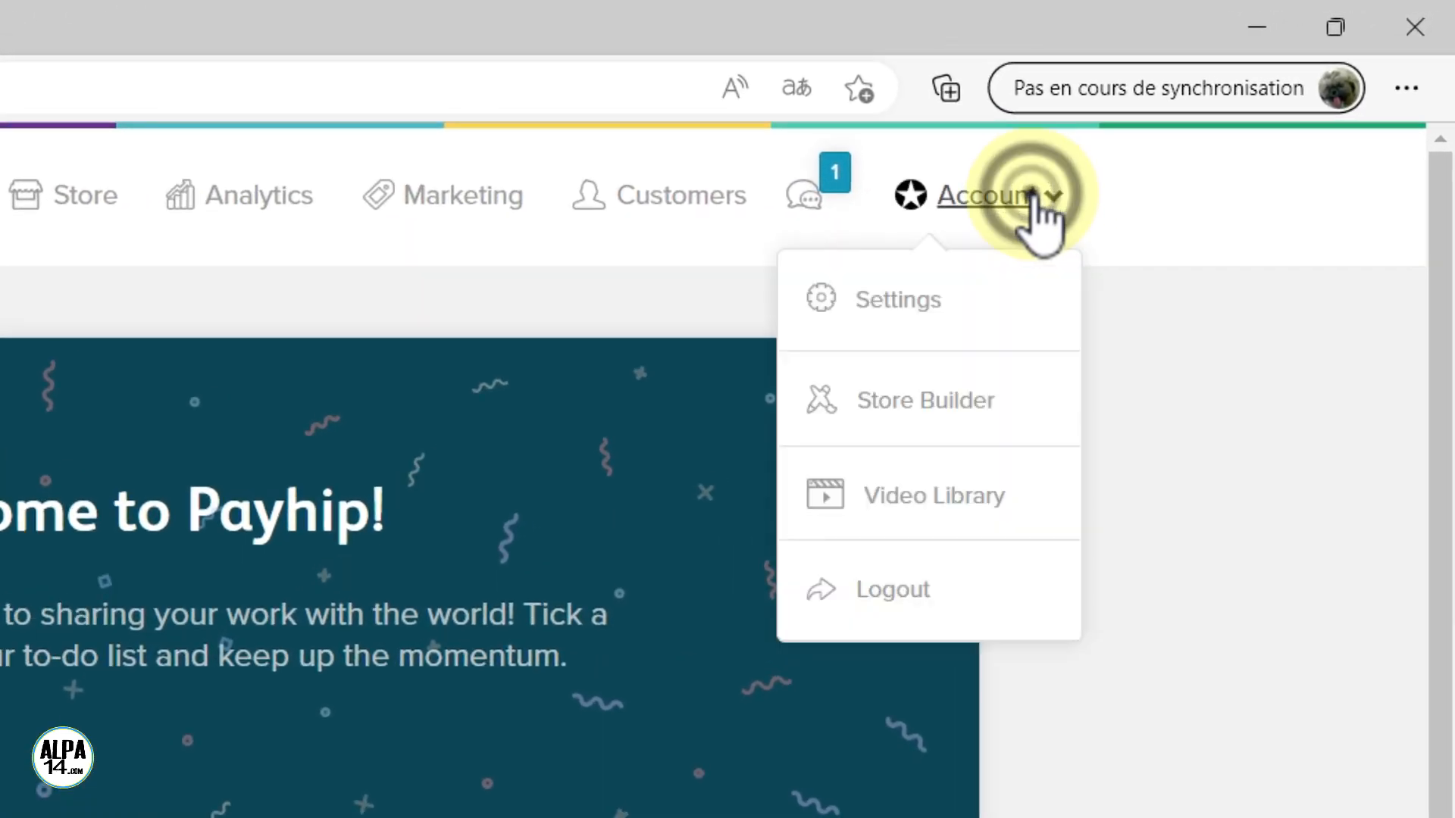
click(956, 309)
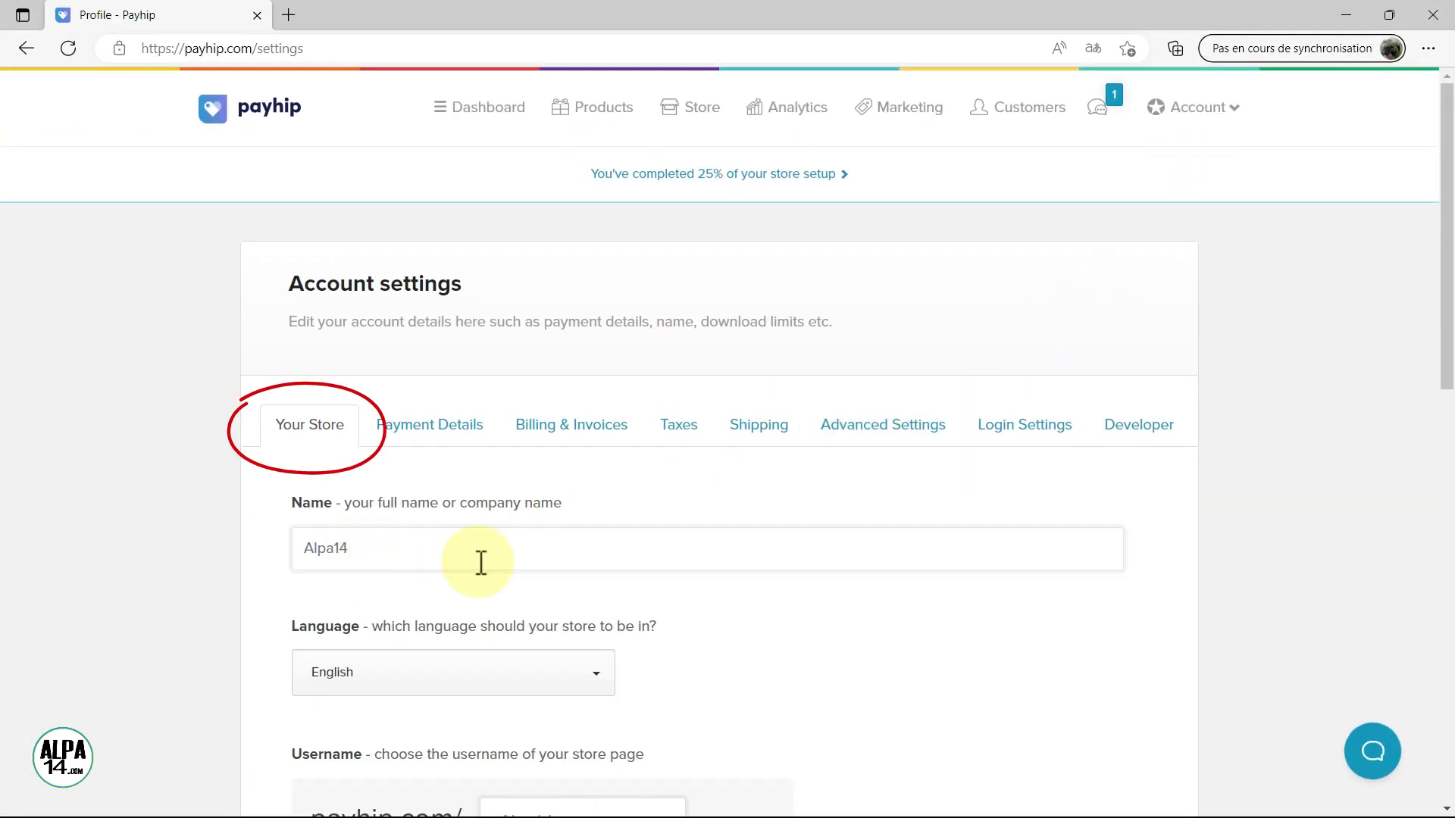
scroll(481, 559, down, 1)
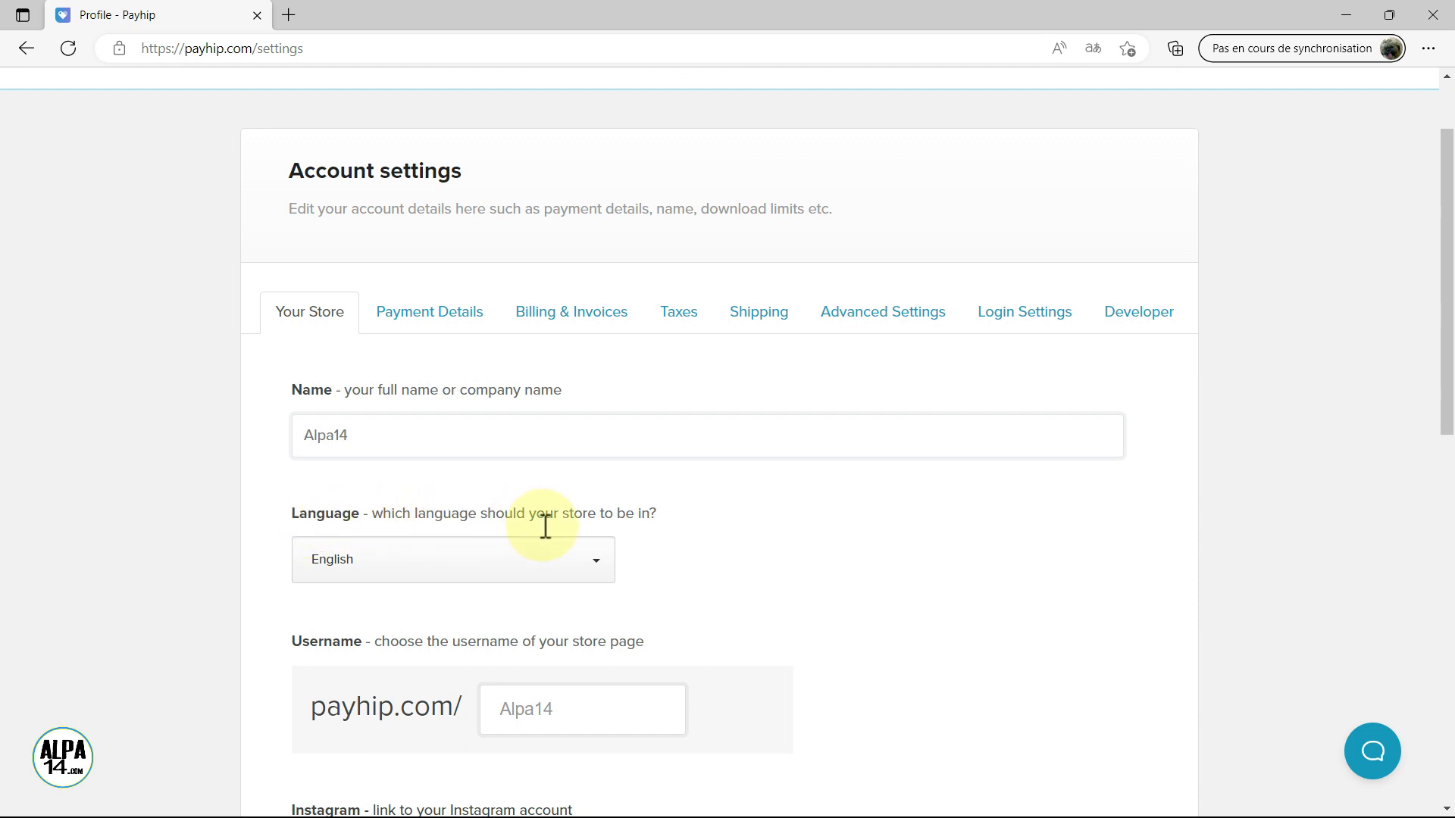
click(594, 576)
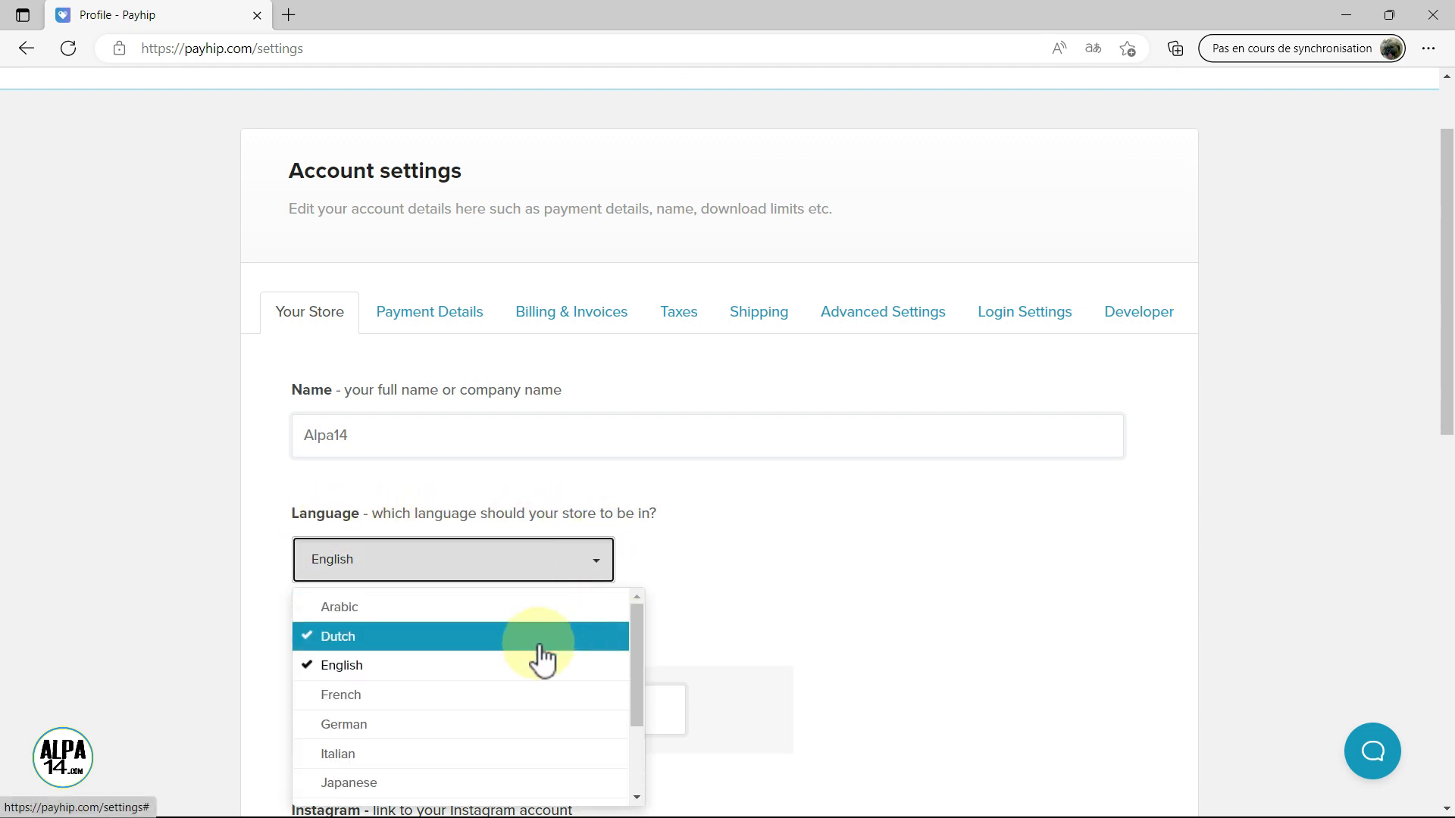
click(496, 695)
scroll(780, 606, down, 2)
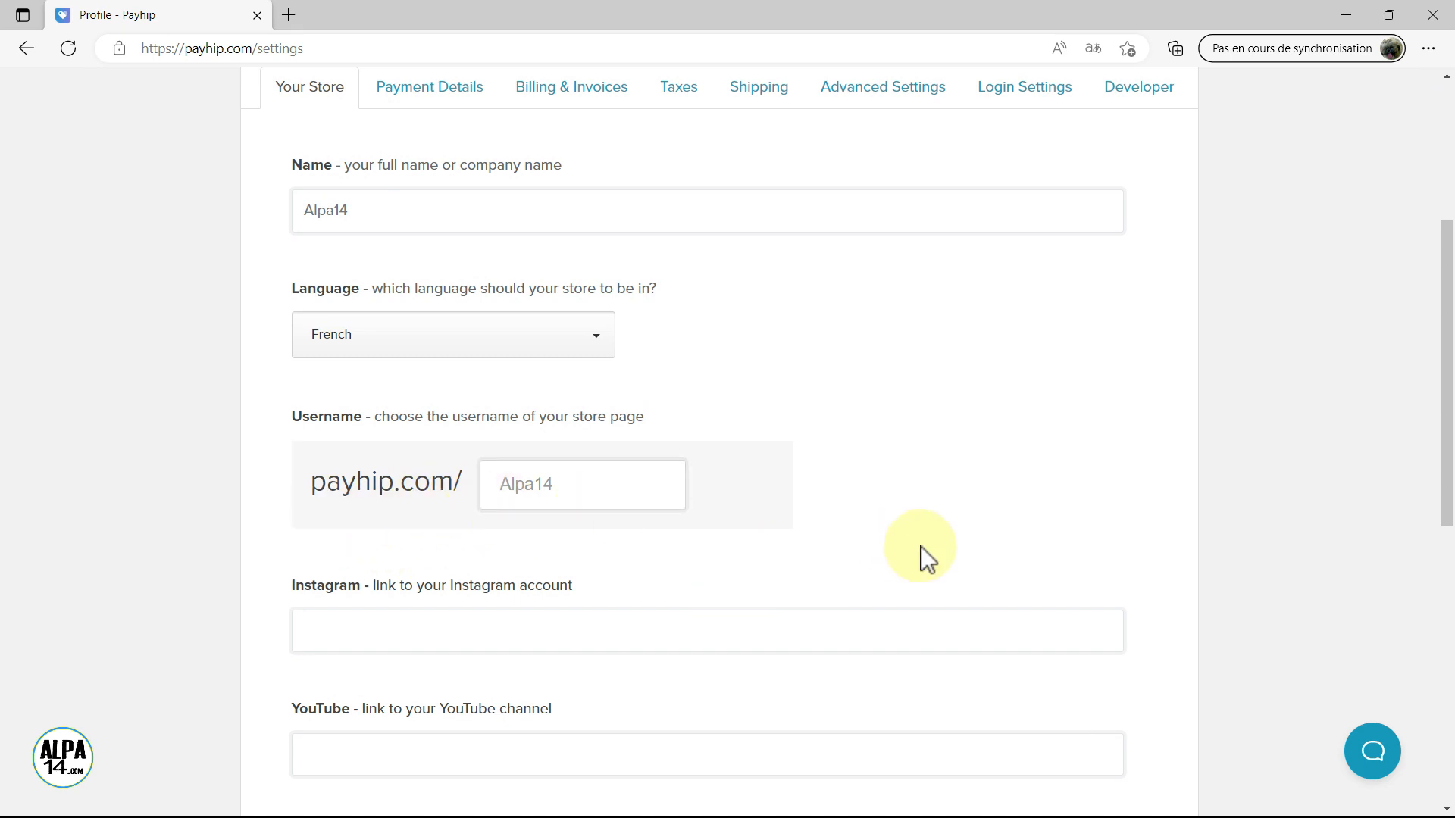
scroll(937, 550, down, 6)
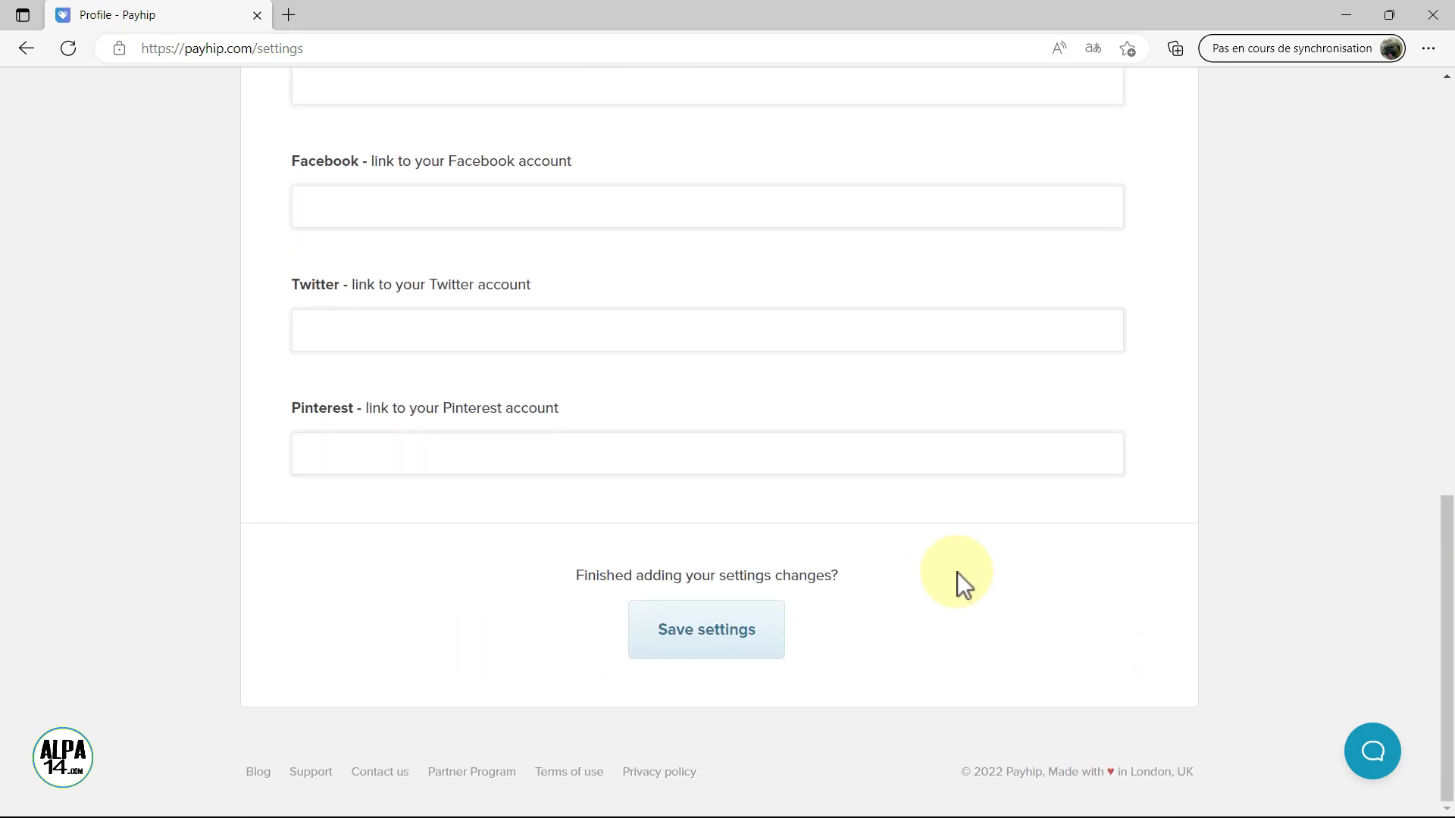
click(701, 644)
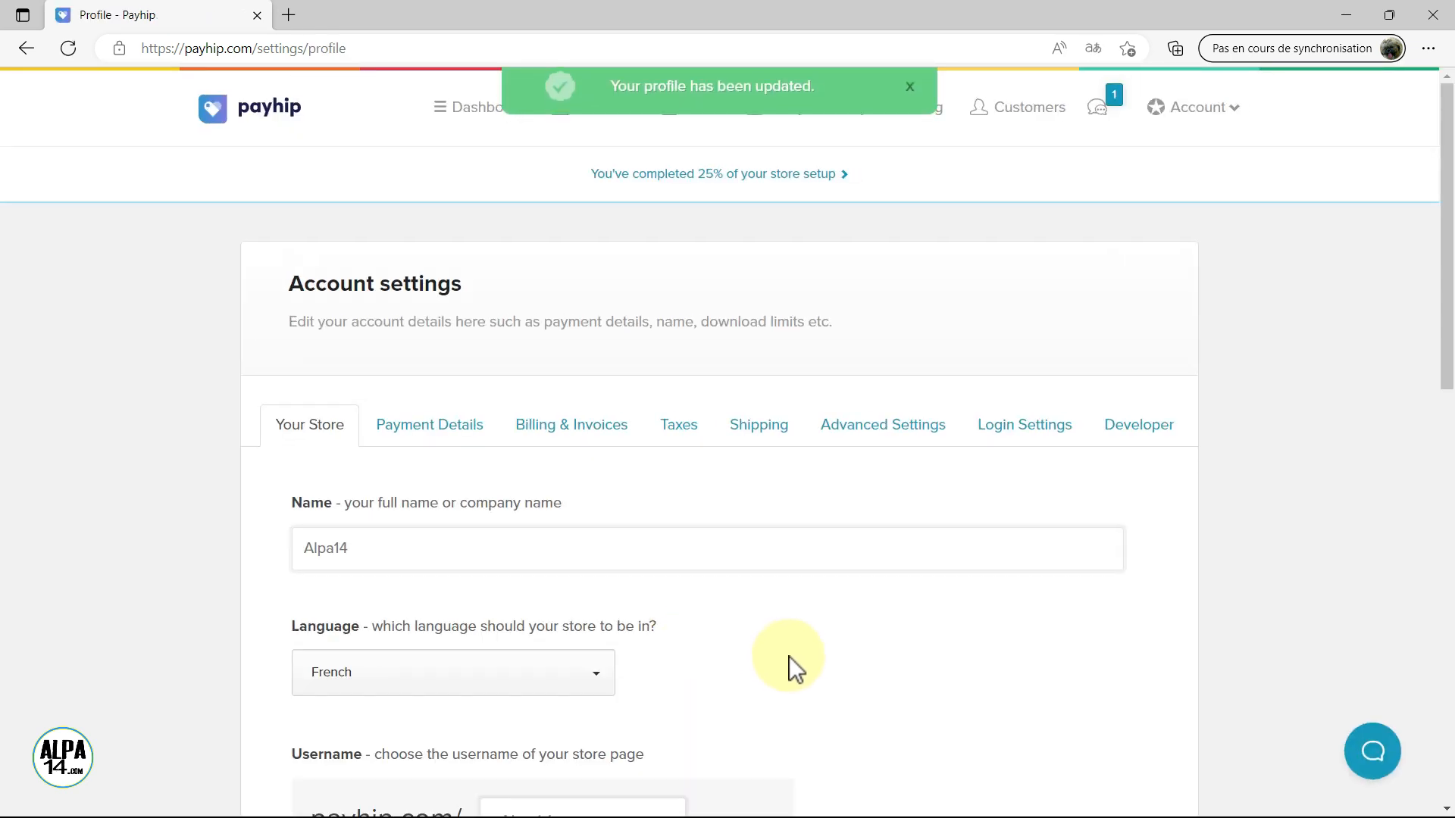
click(434, 430)
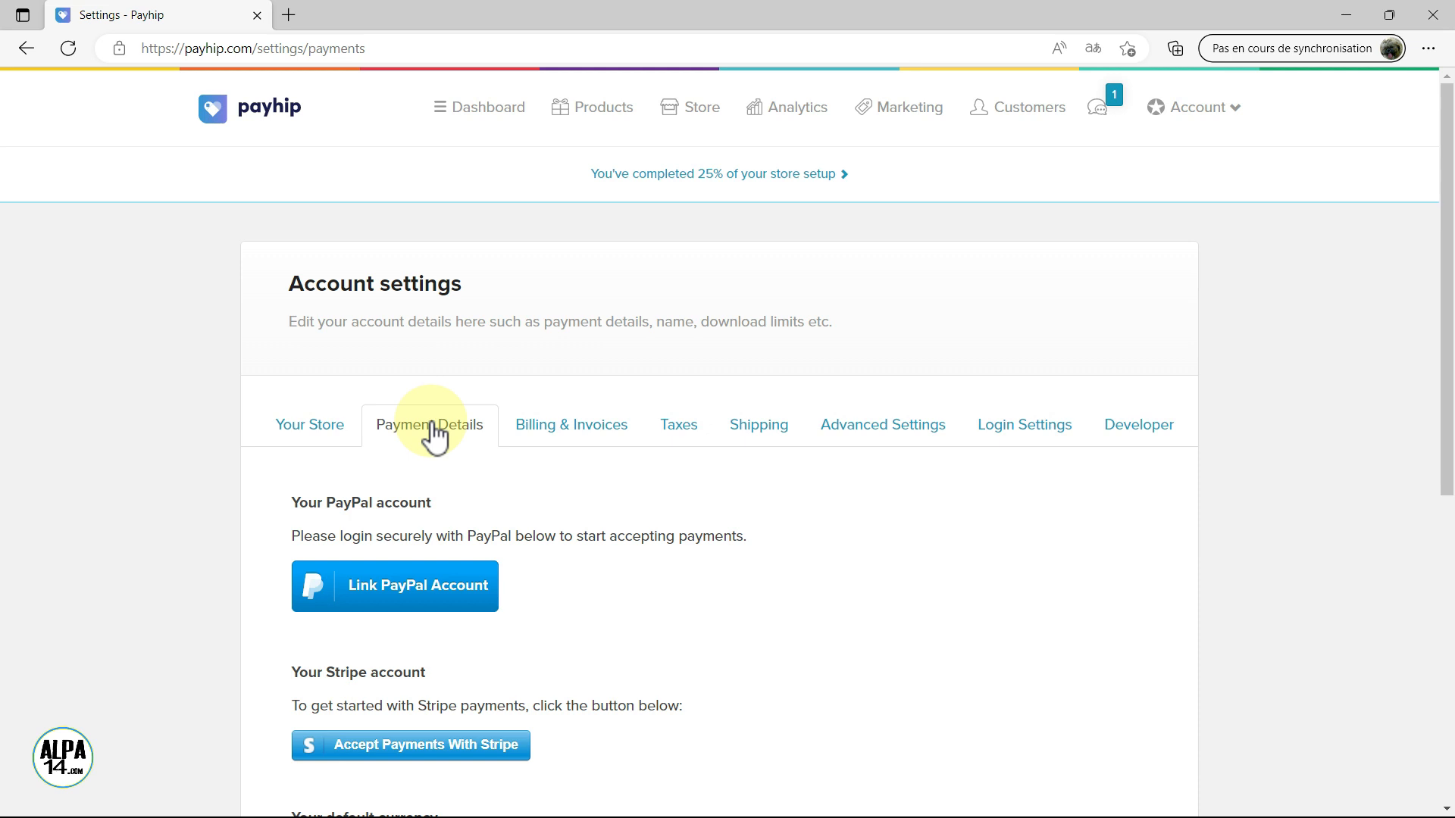
Start linking a PayPal account and submit the PayPal account's e-mail address
scroll(648, 502, down, 3)
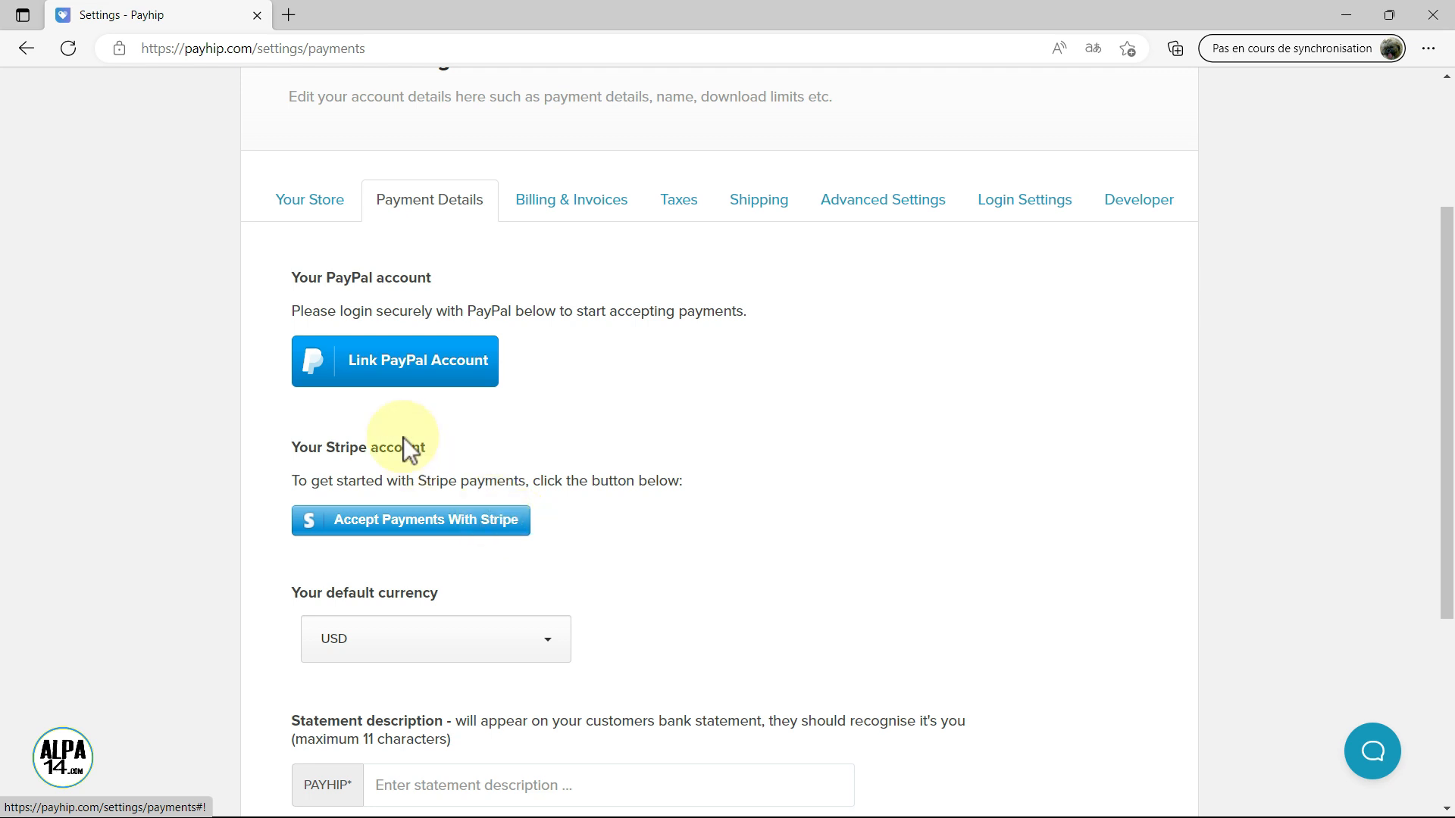
click(375, 370)
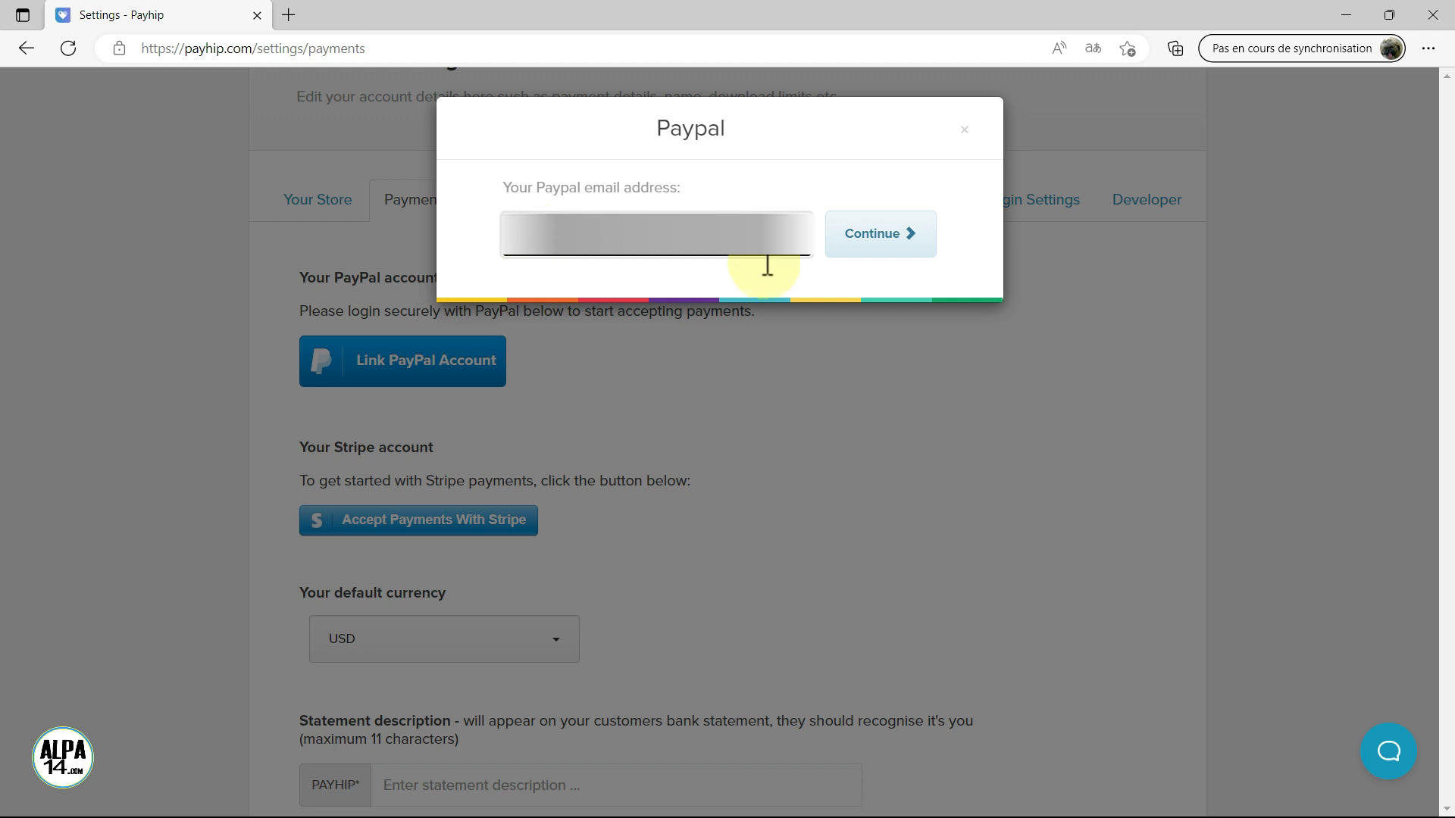
click(875, 236)
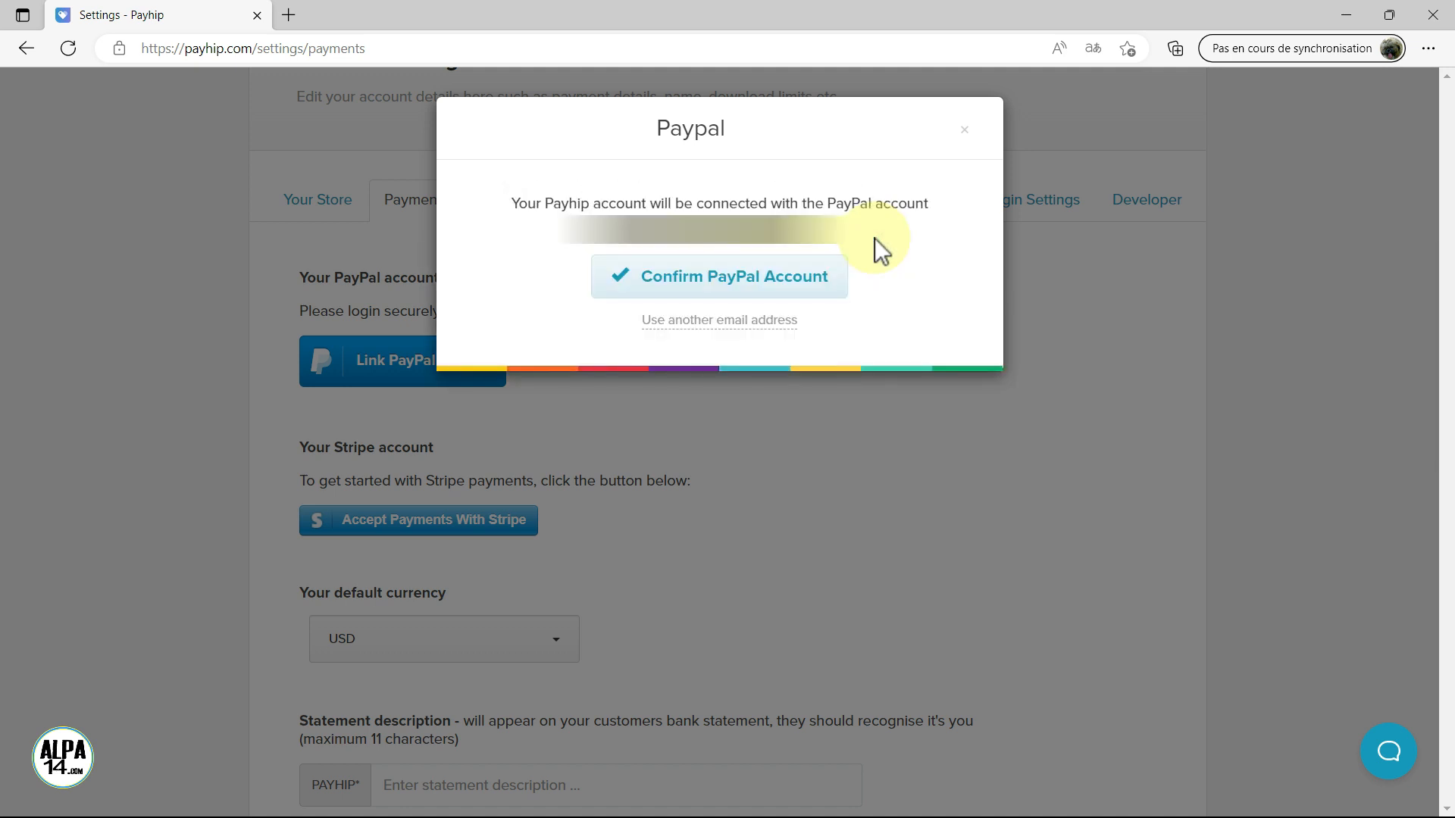
Confirm the PayPal account, choose France as the country and continue to sign-in
click(717, 287)
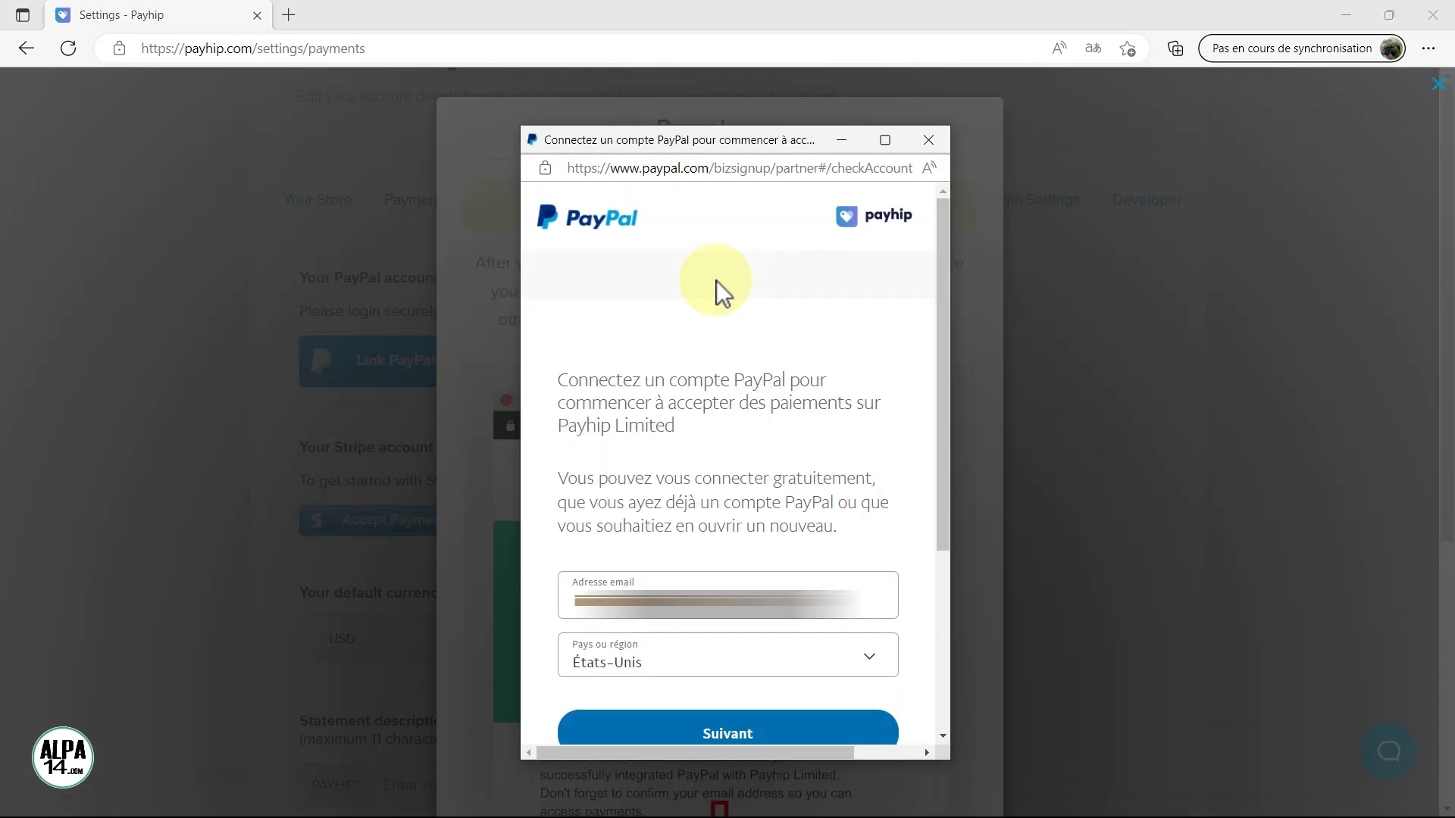
click(869, 665)
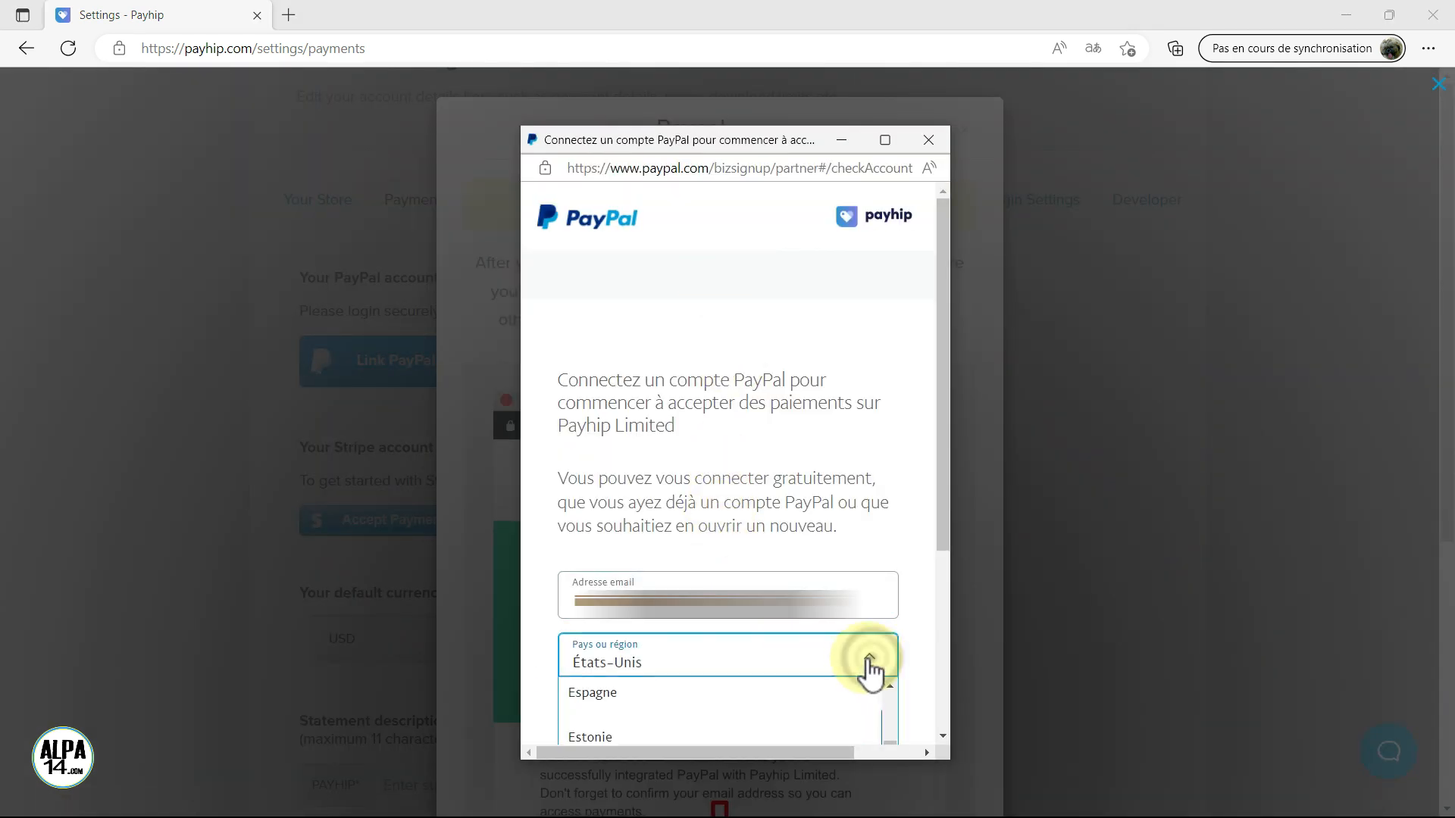
drag(886, 494, 888, 504)
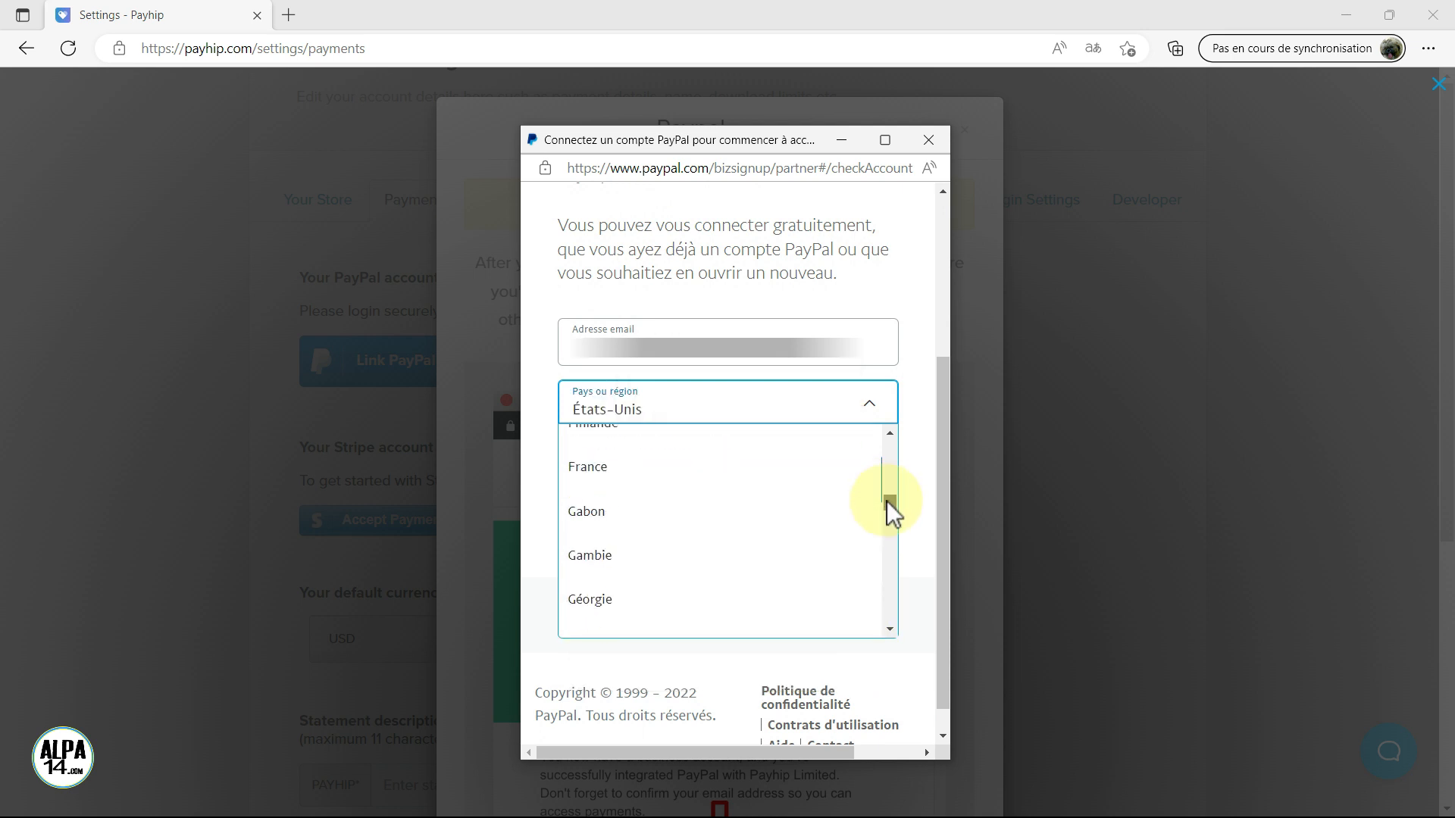
click(668, 468)
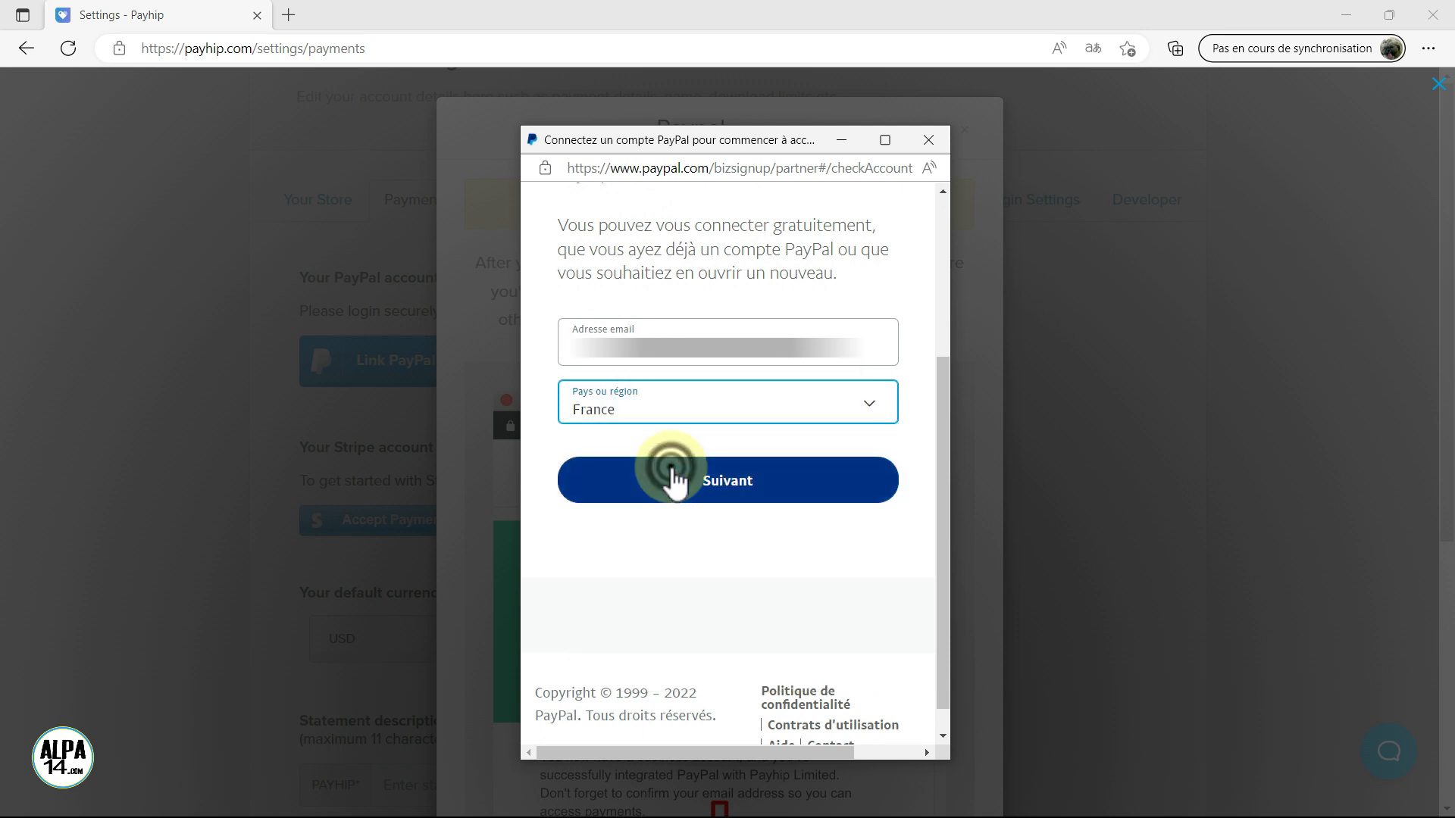
click(723, 479)
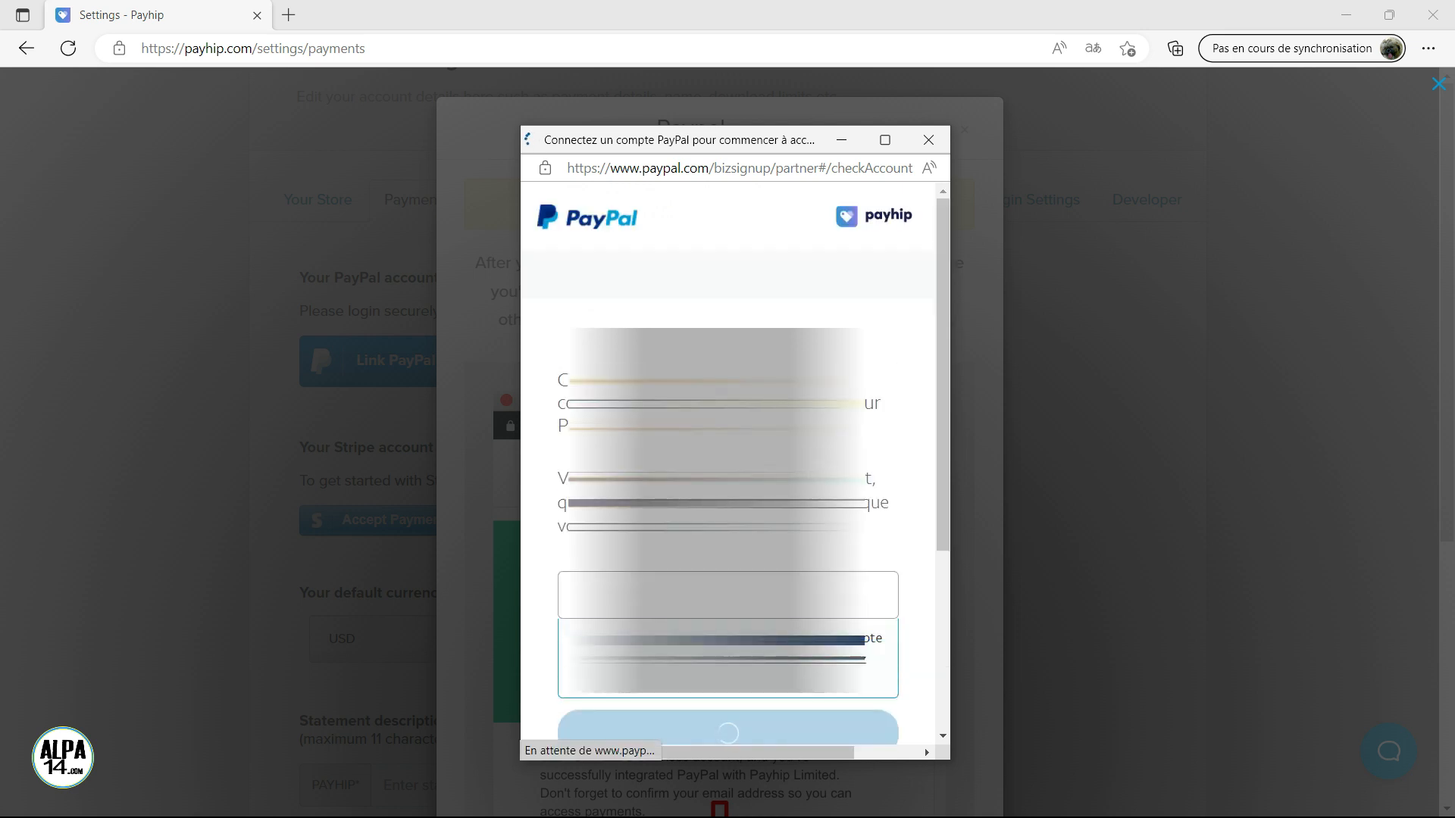
Enter the PayPal account password and sign in
click(597, 413)
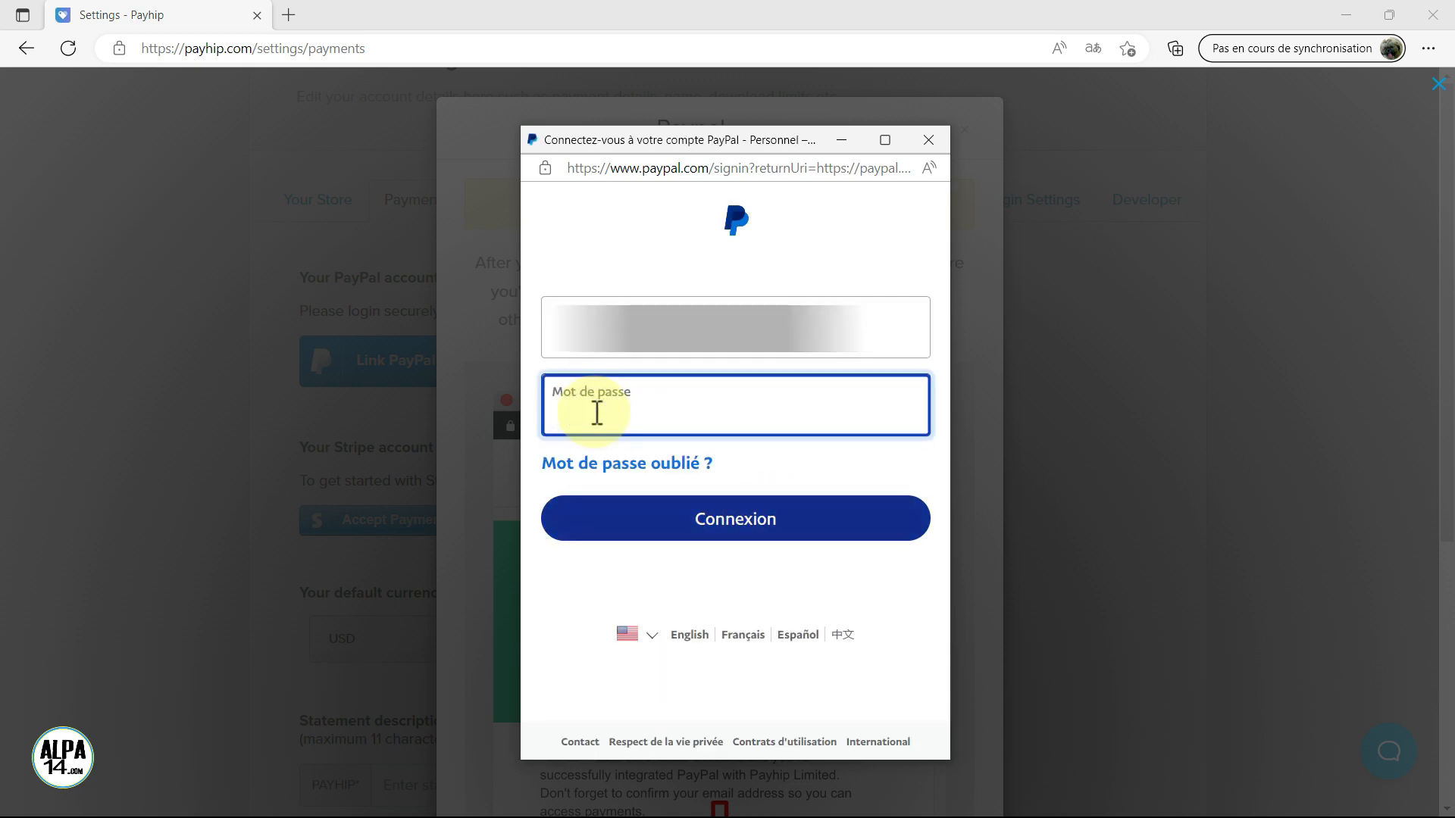
text(•)
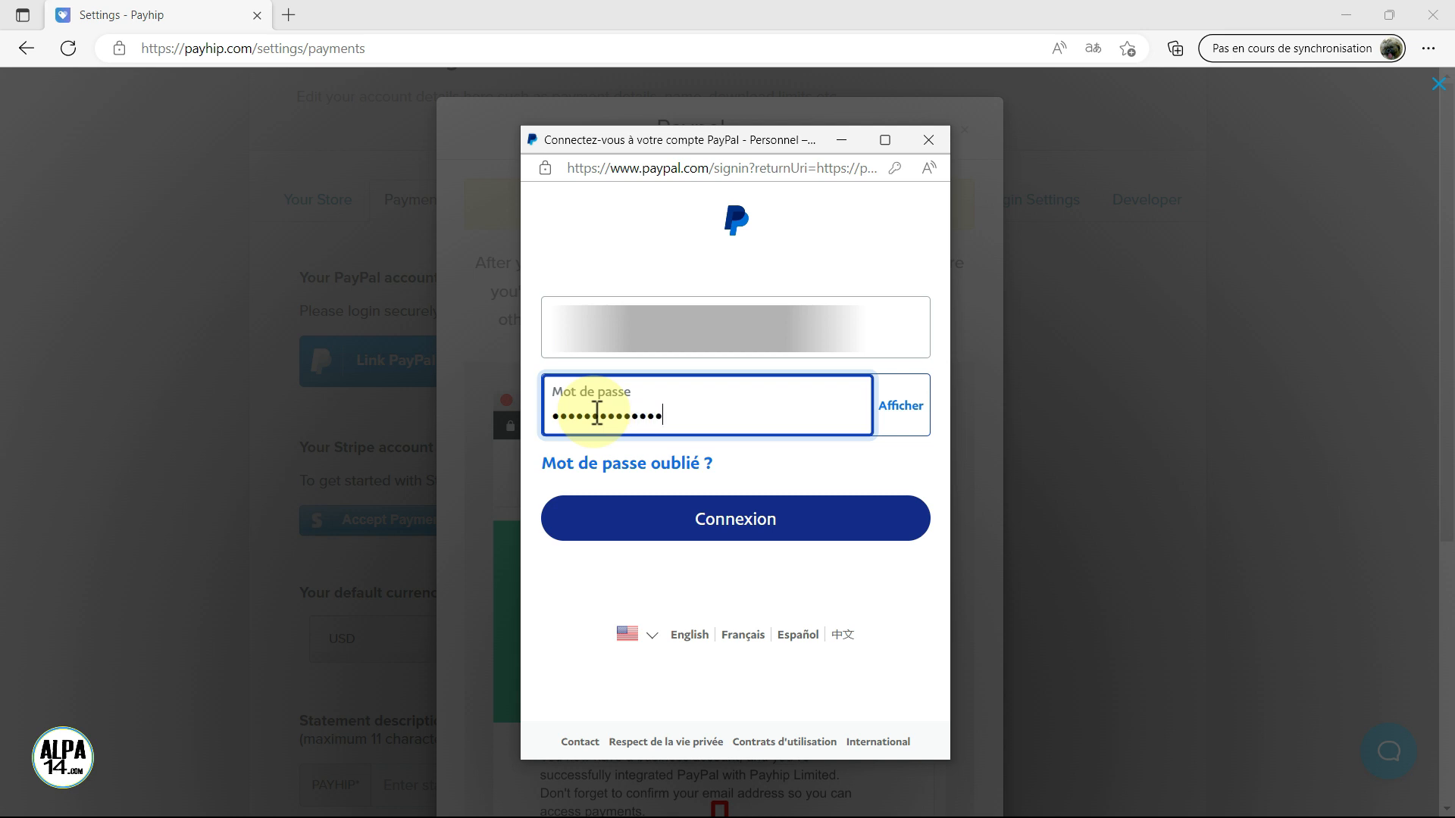
click(715, 522)
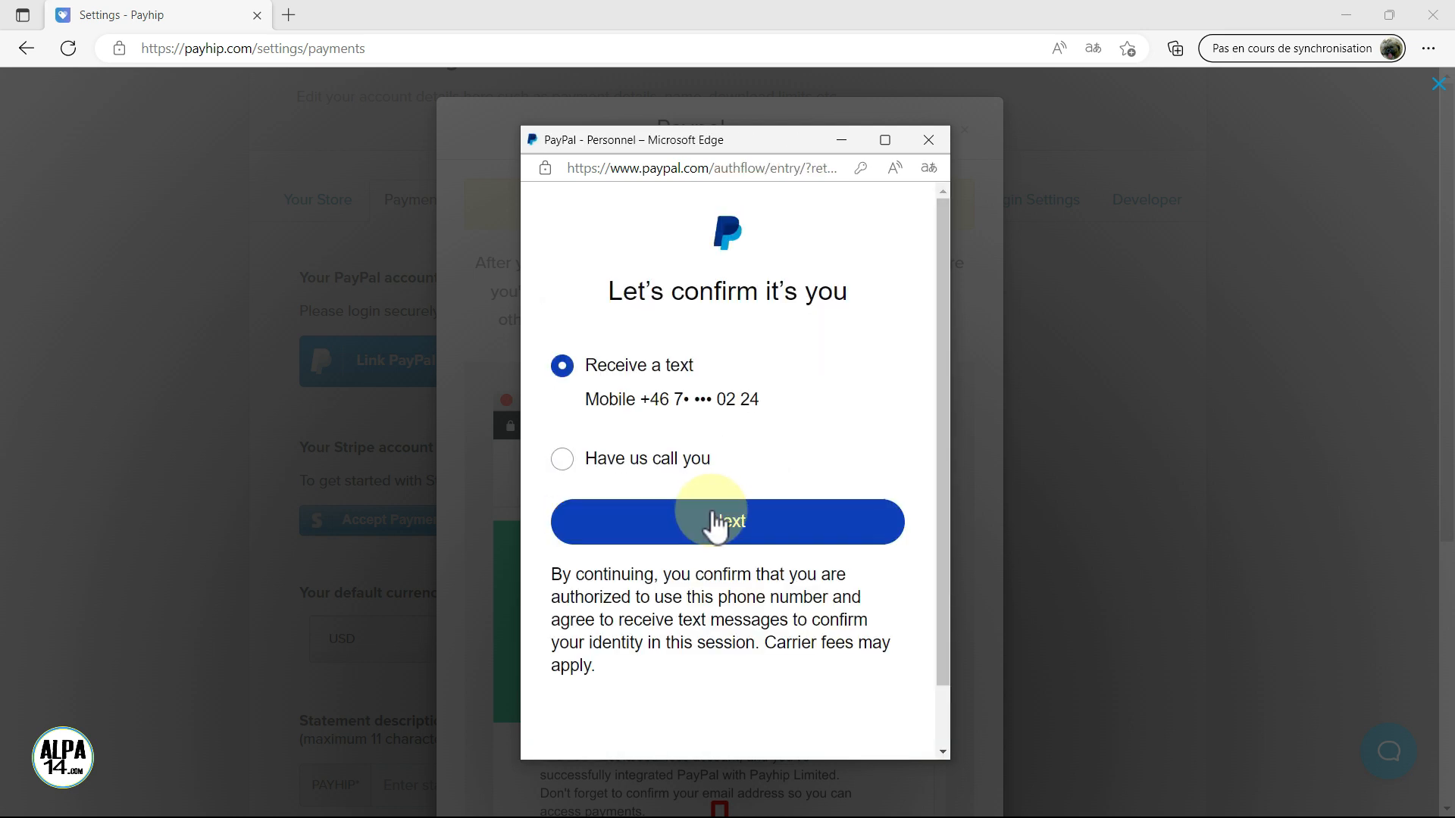
Verify identity with the six-digit code received by text and agree to connect Payhip
click(724, 527)
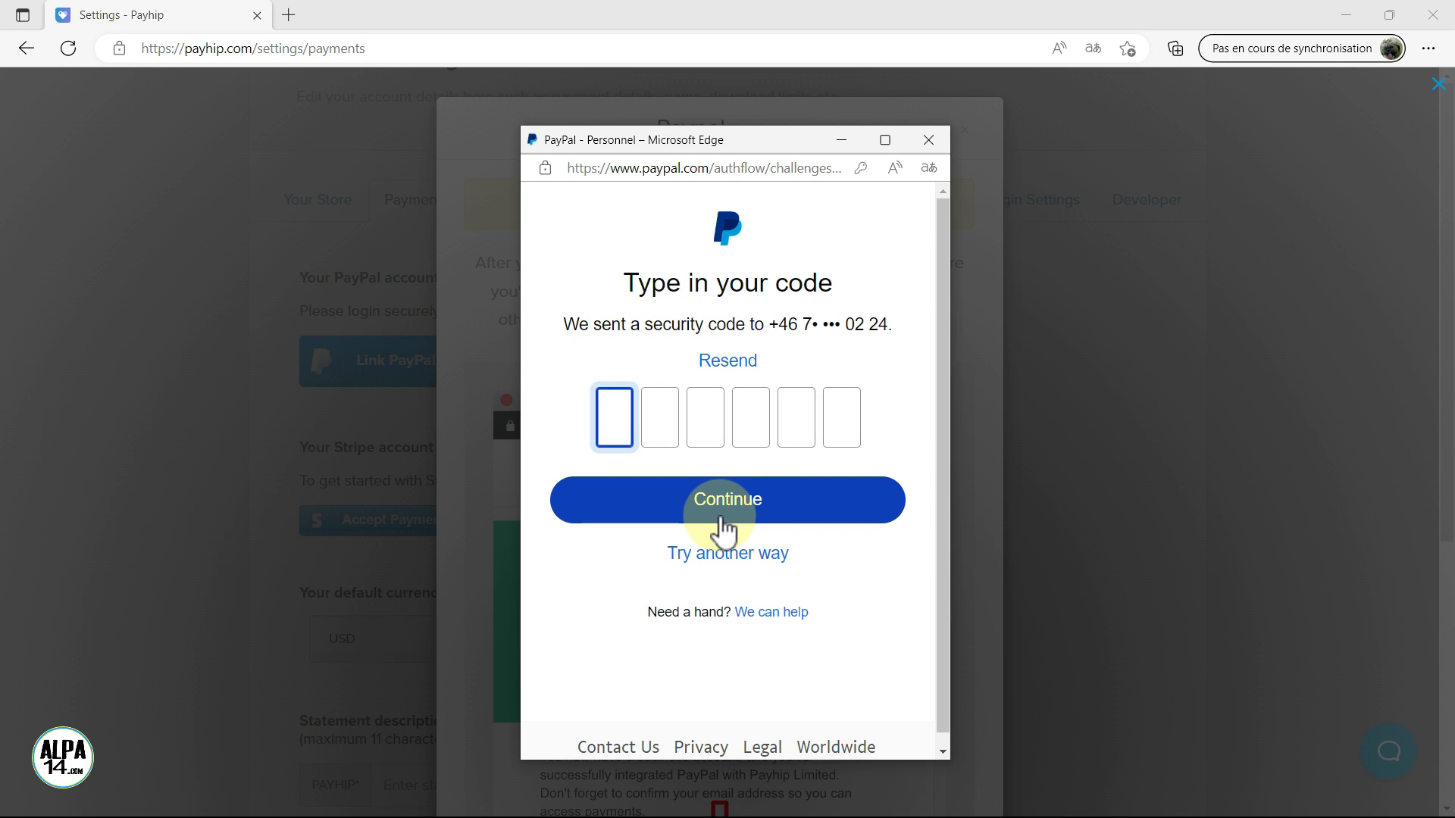
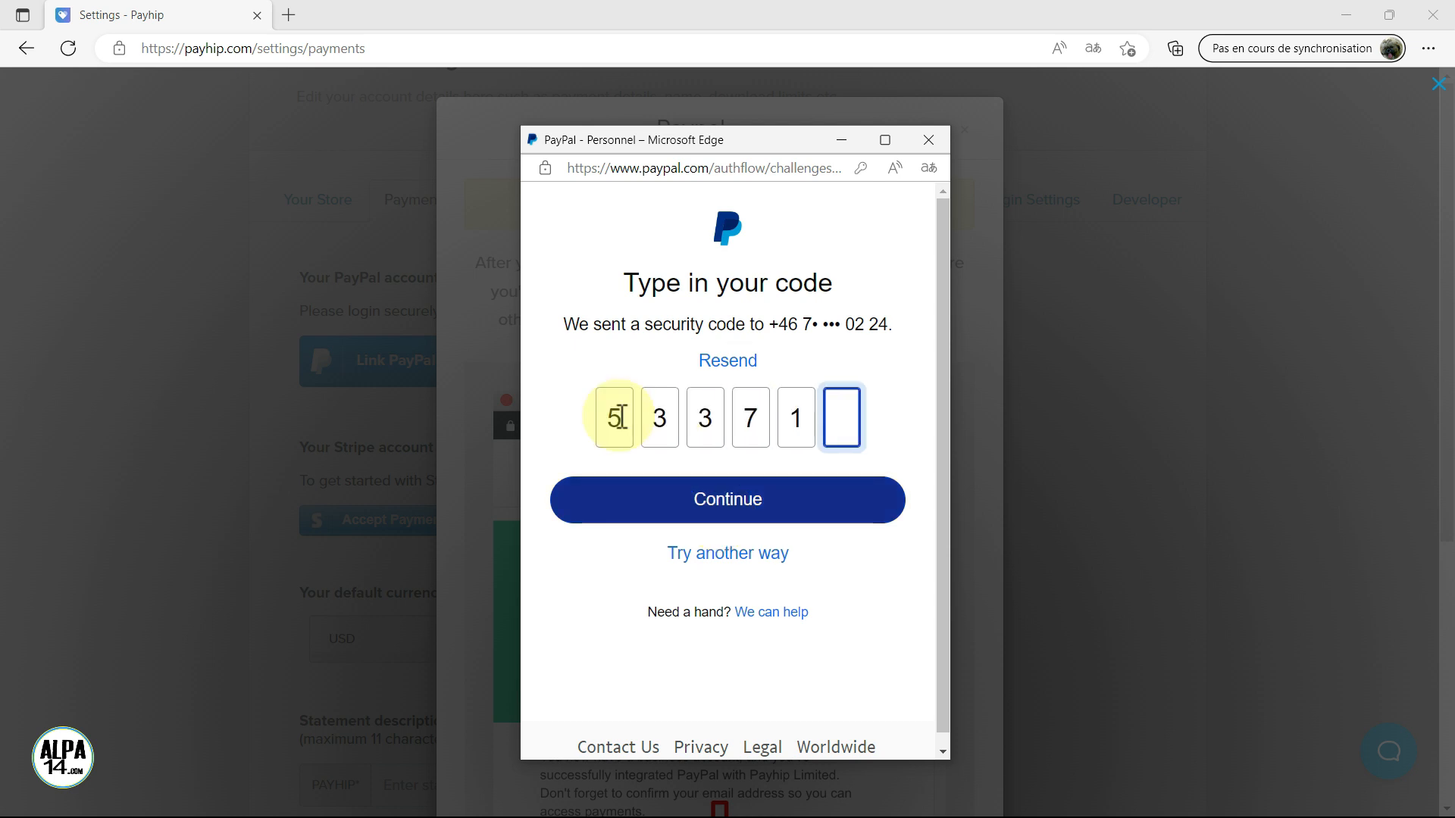
click(703, 497)
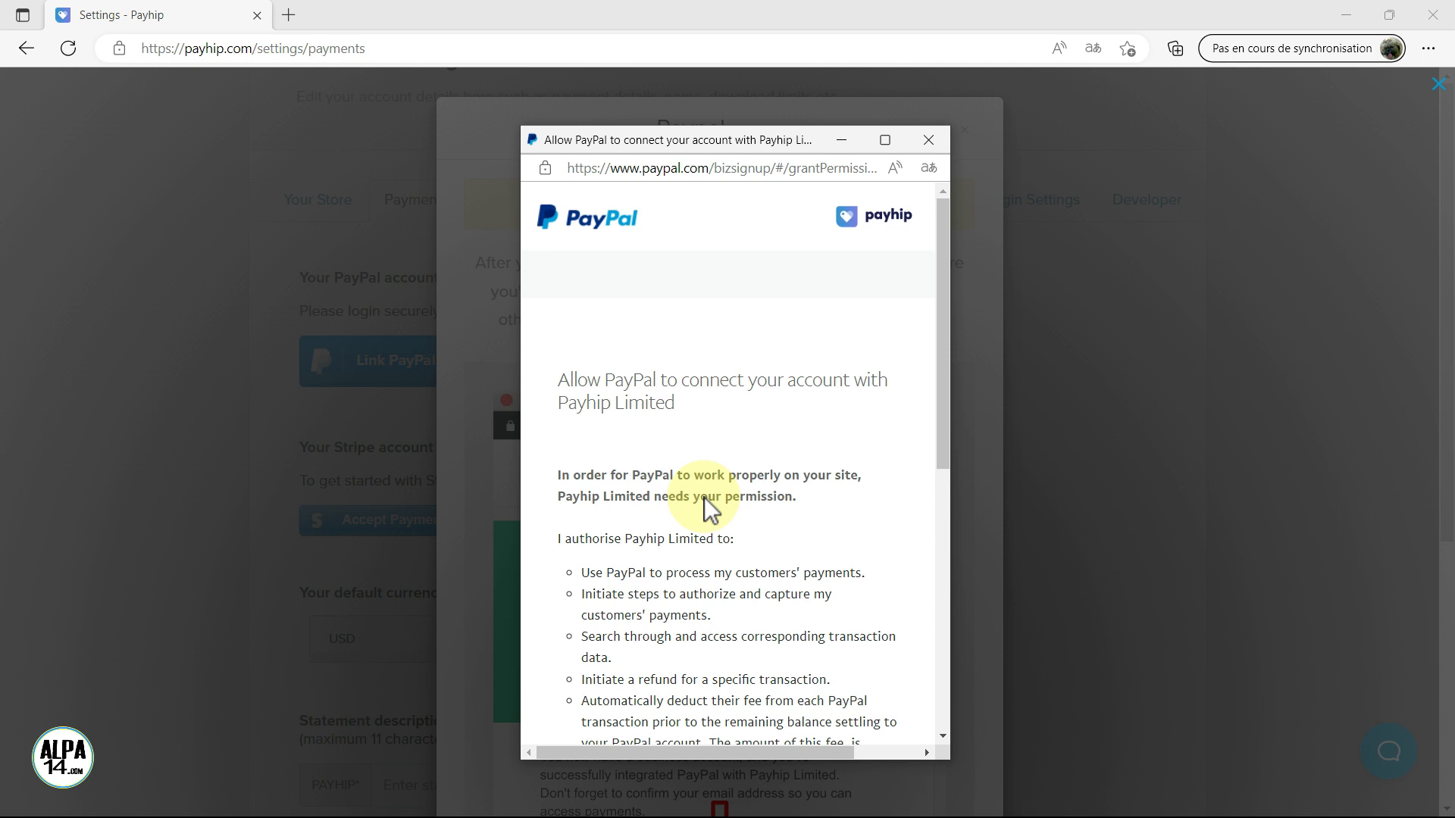
scroll(707, 497, down, 7)
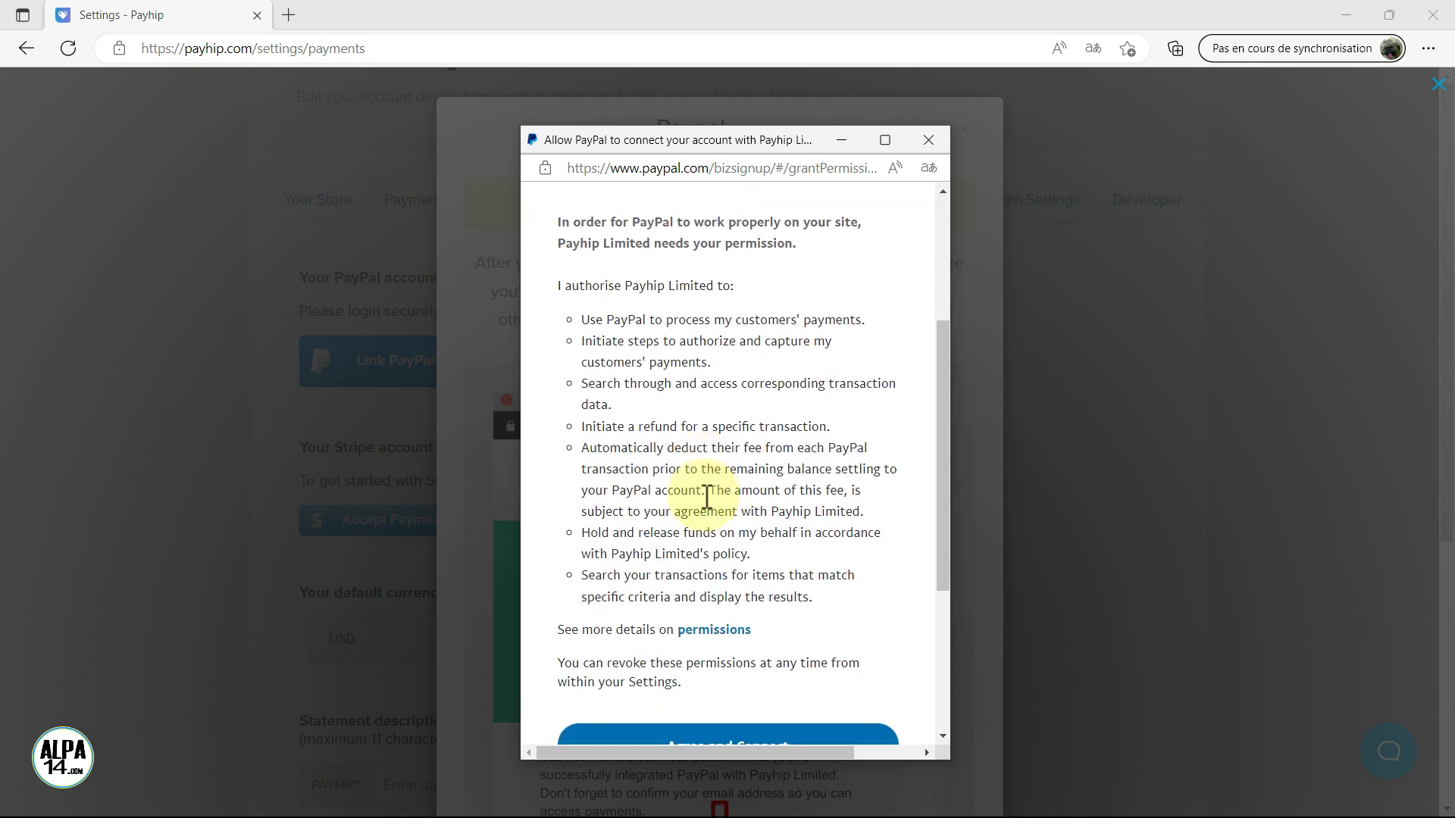
click(730, 497)
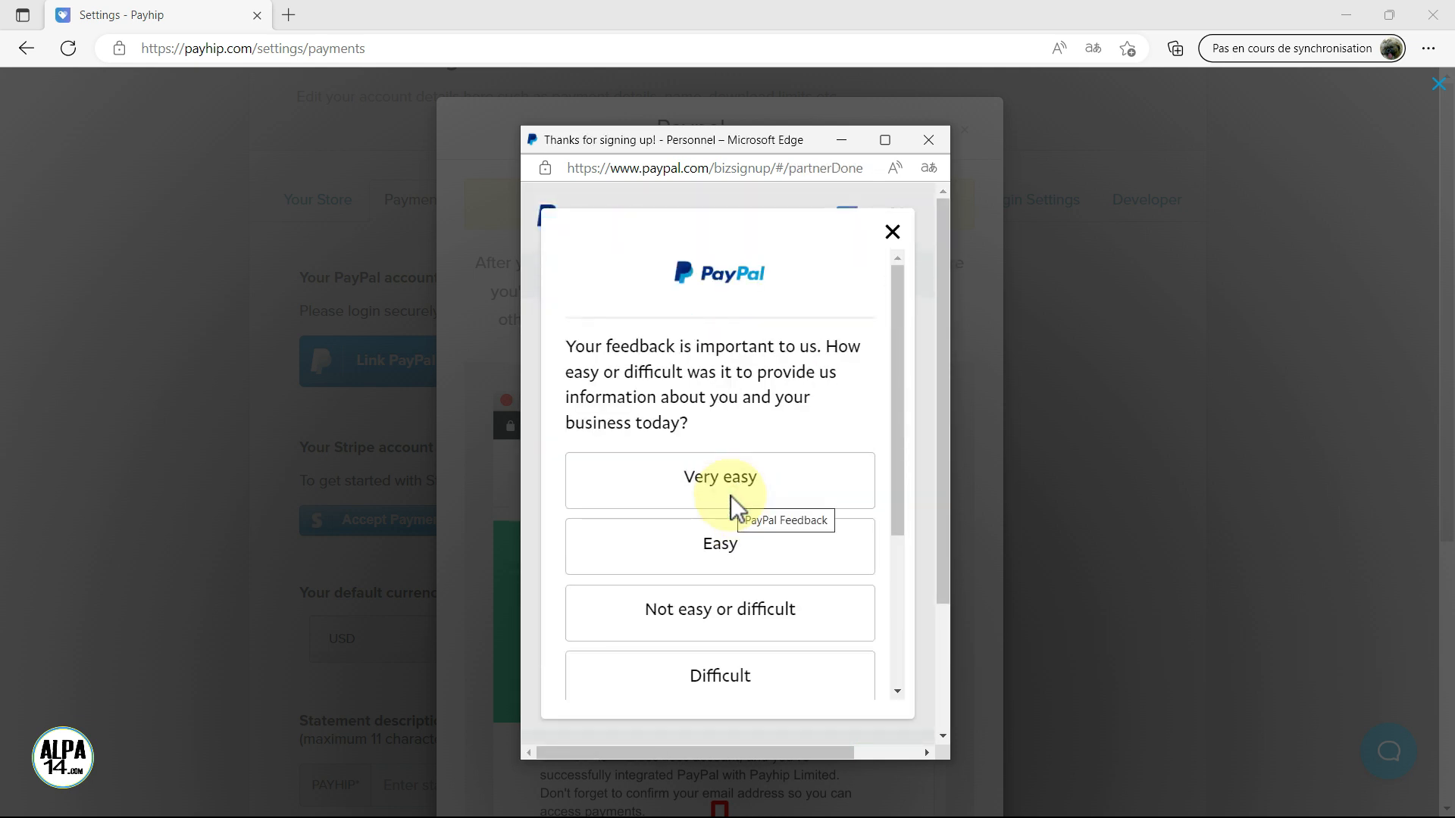
Rate the sign-up 'Very easy', close the survey and return to Payhip Limited
click(686, 482)
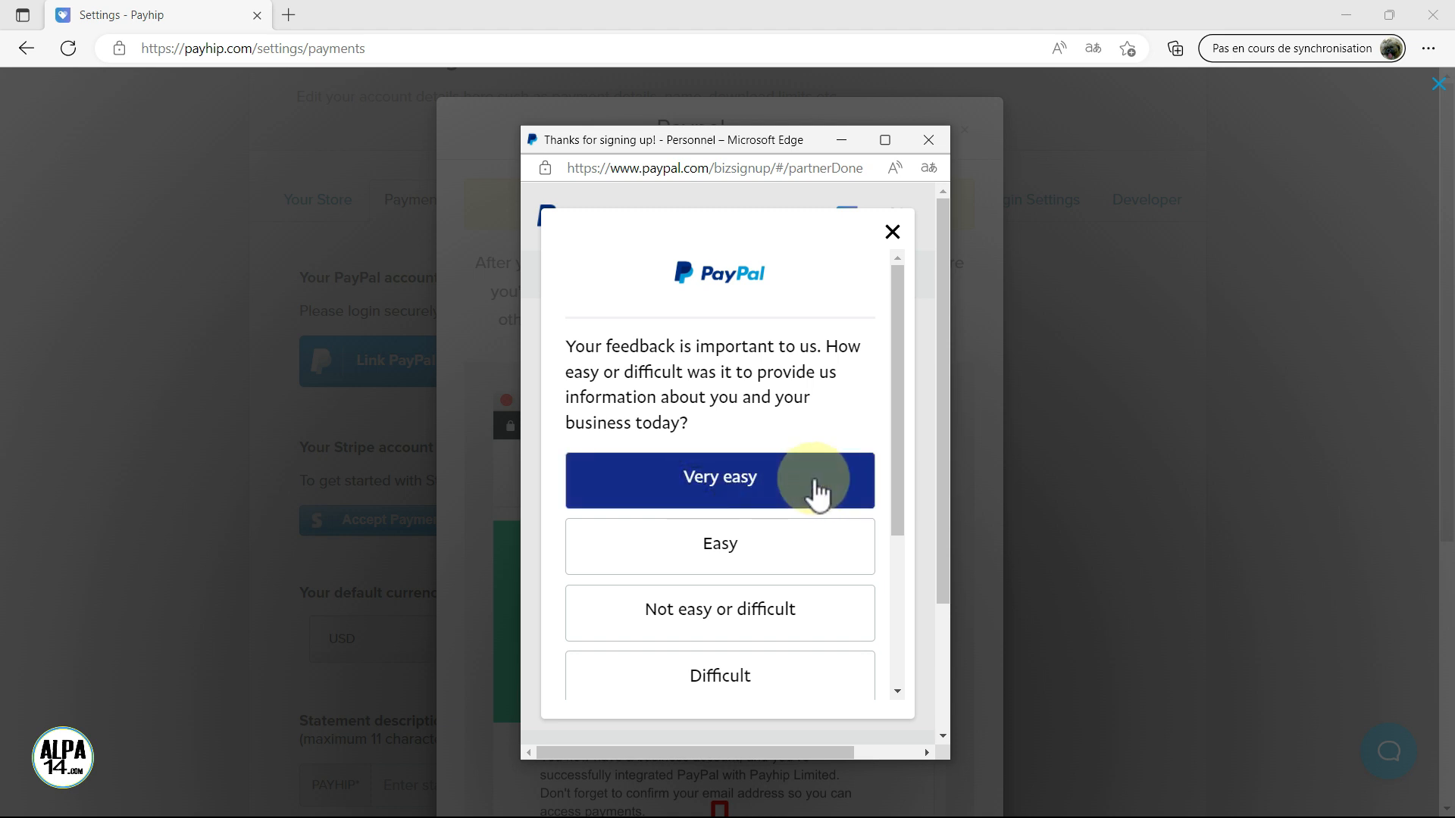
click(892, 232)
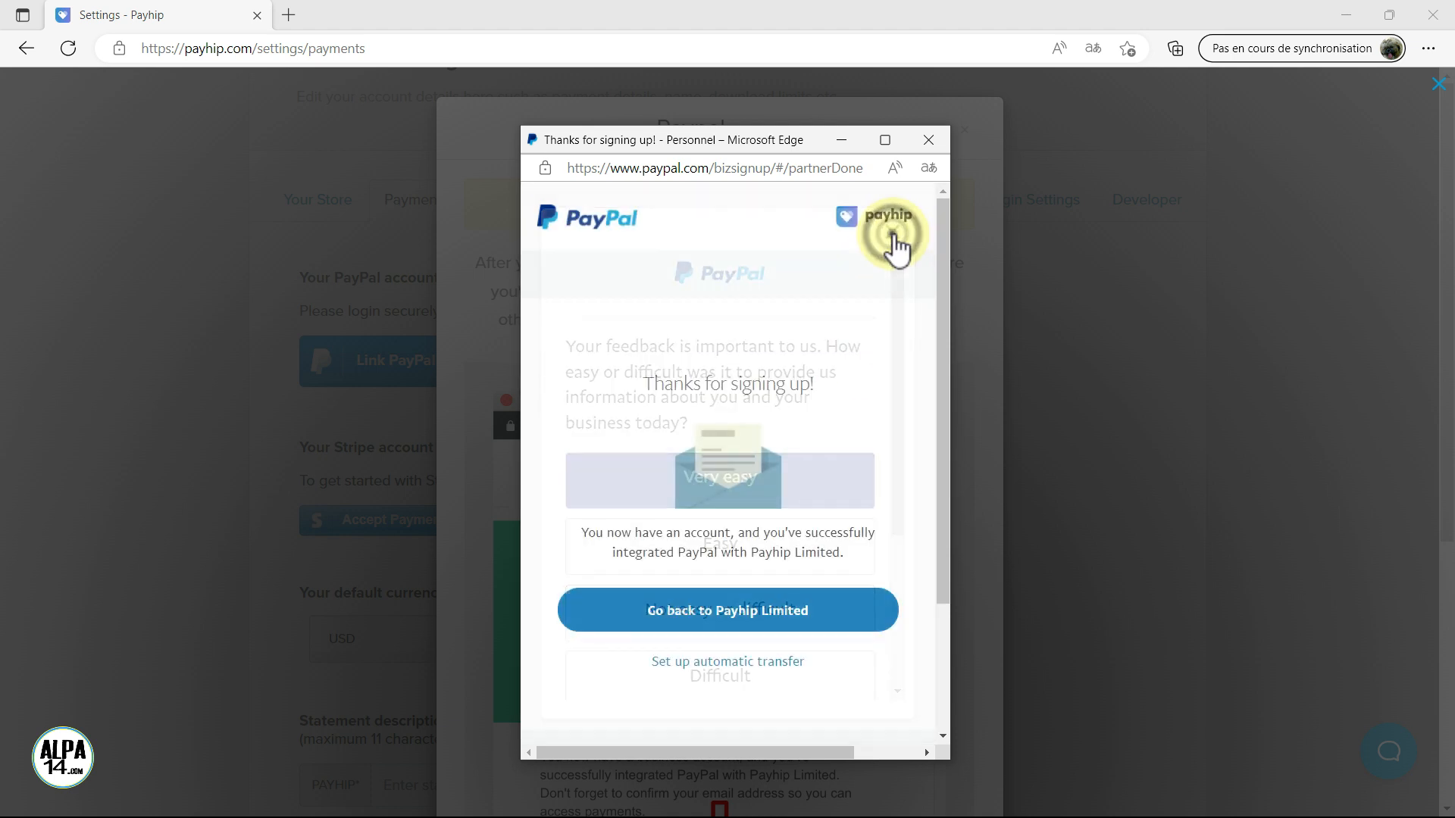
click(757, 619)
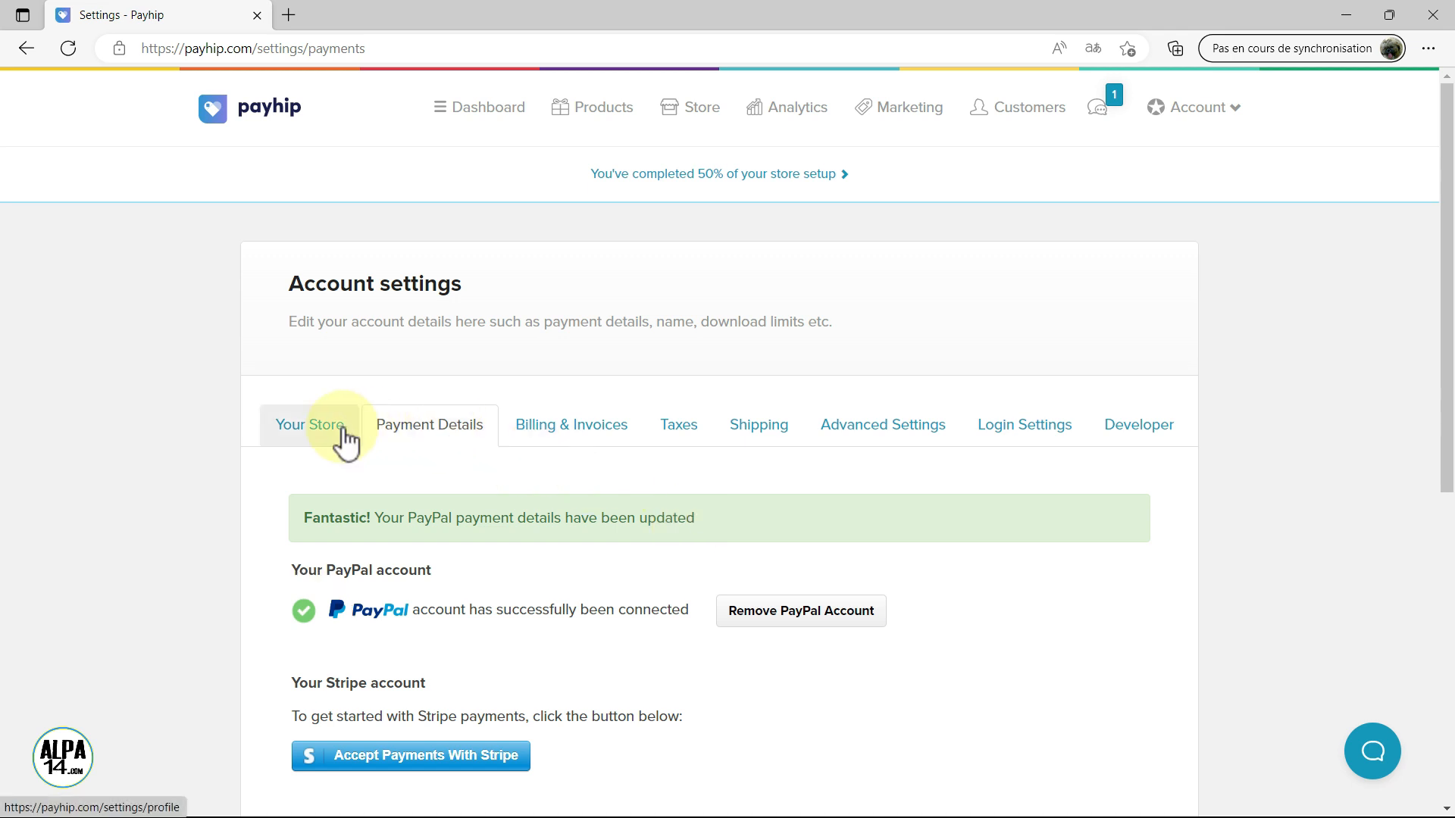
Go from the Payhip dashboard to the empty Products page
click(478, 123)
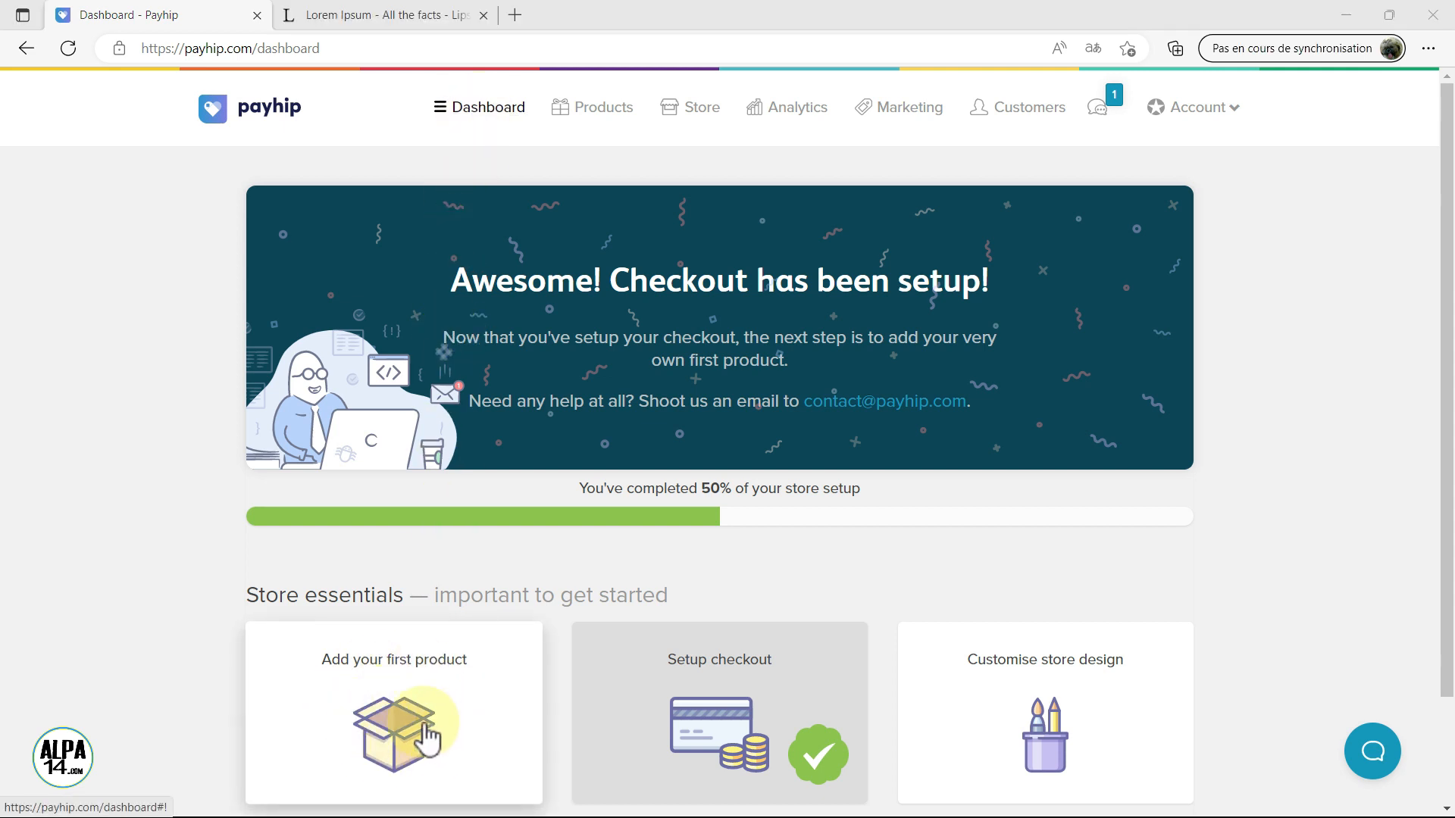
click(609, 117)
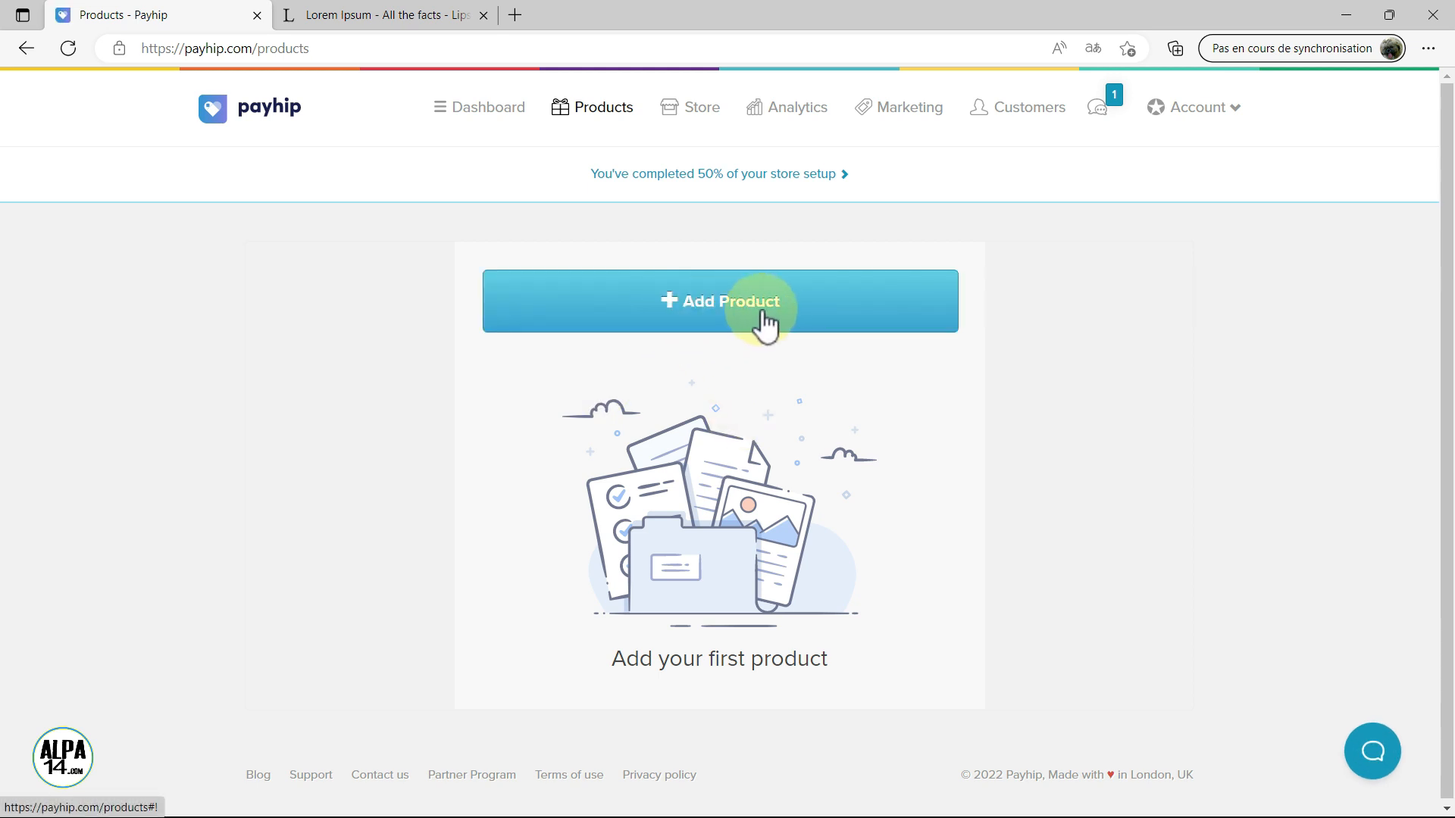
Choose Add Product and browse the product-type cards from Digital Product to Bundle
click(701, 300)
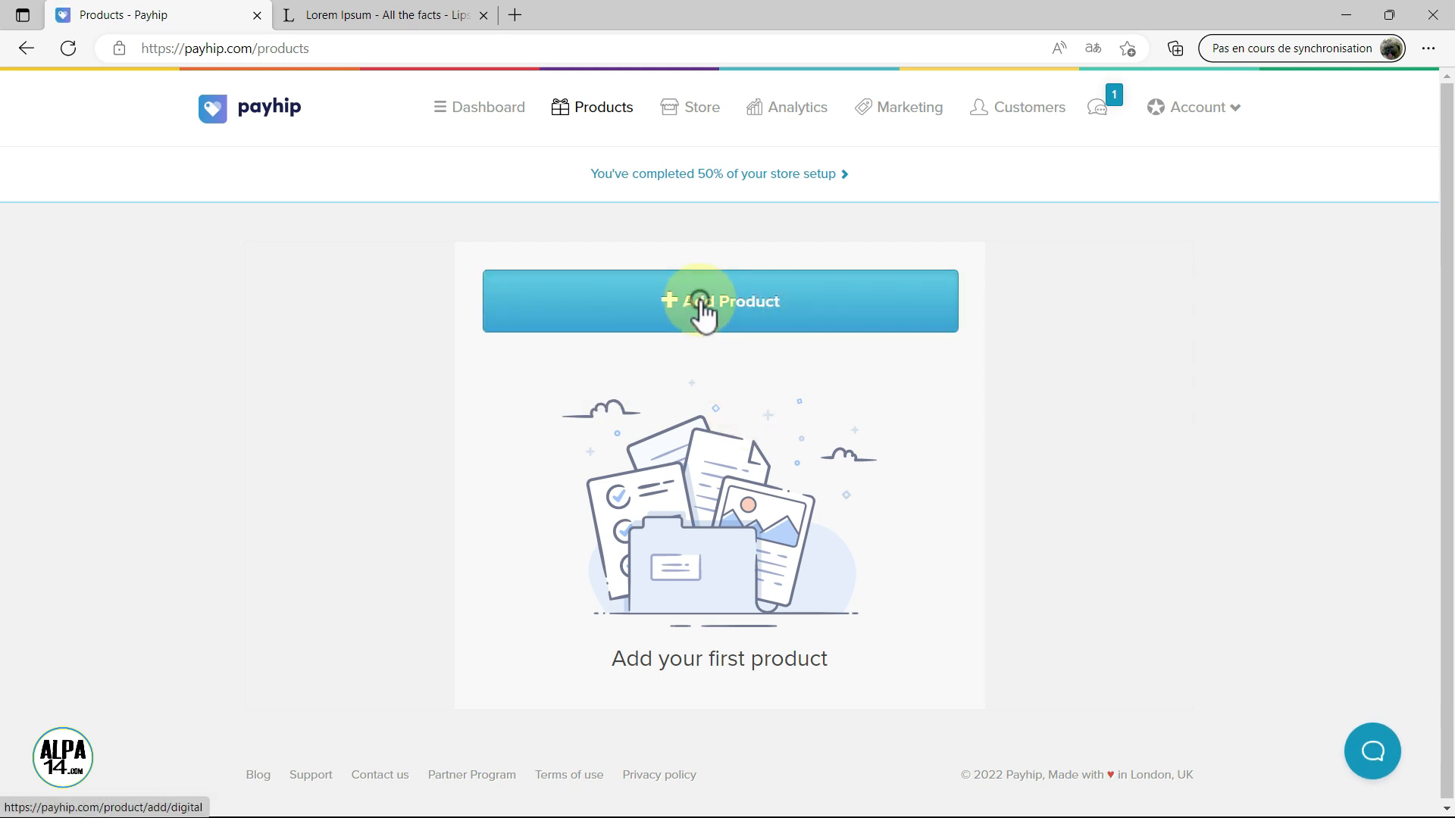
scroll(701, 312, down, 1)
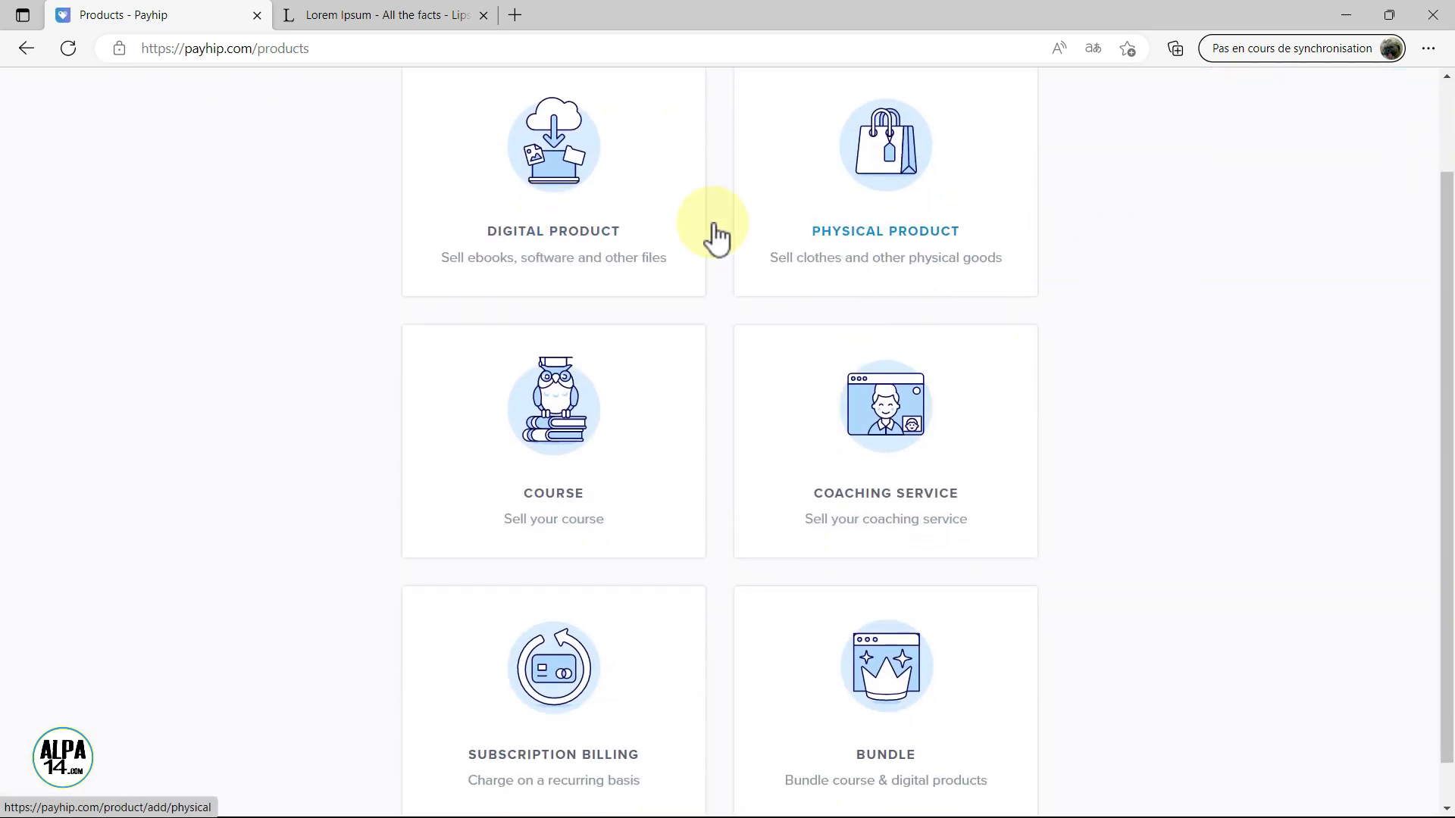
scroll(628, 599, down, 1)
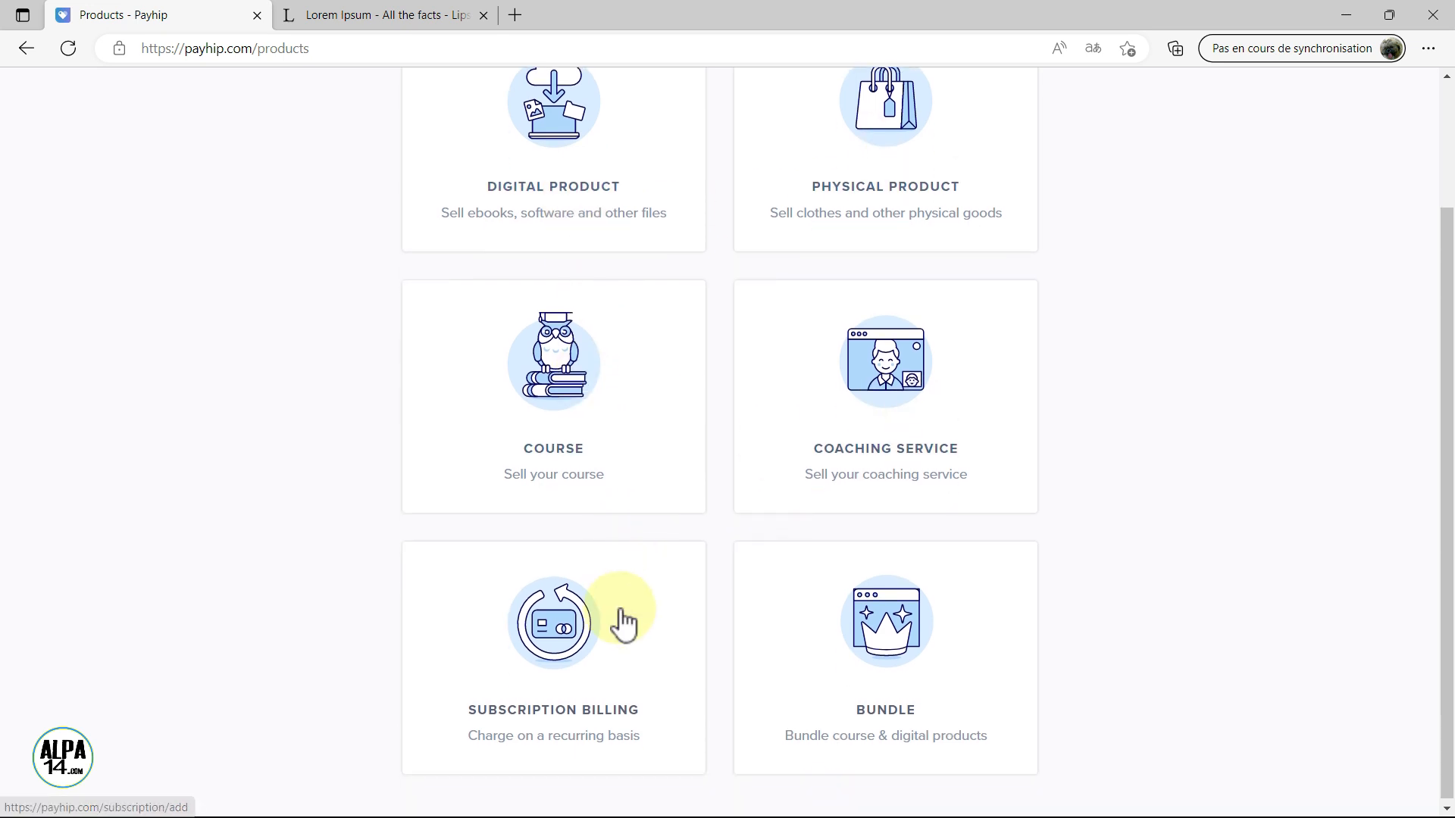
scroll(862, 708, up, 1)
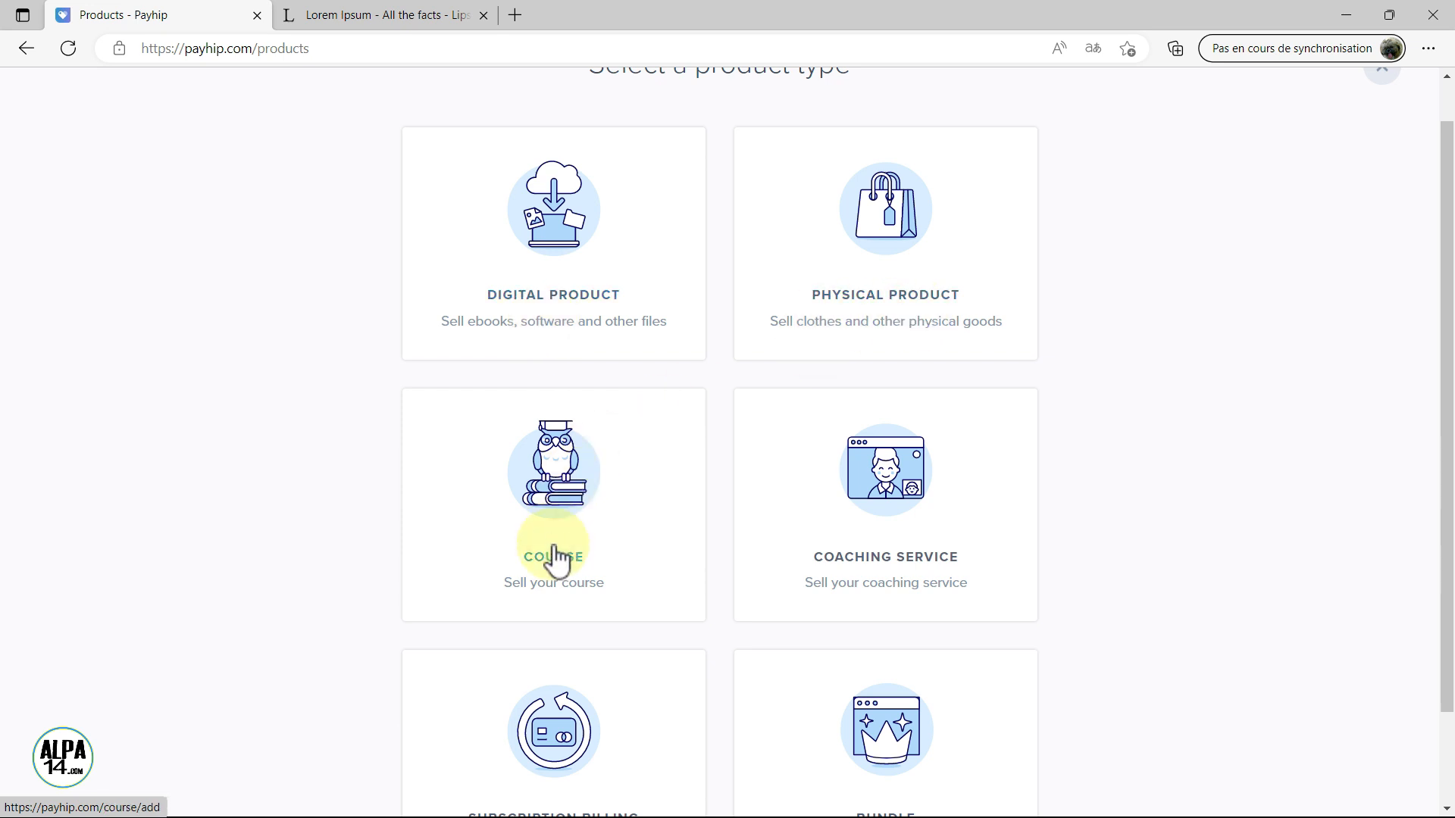
scroll(906, 561, down, 1)
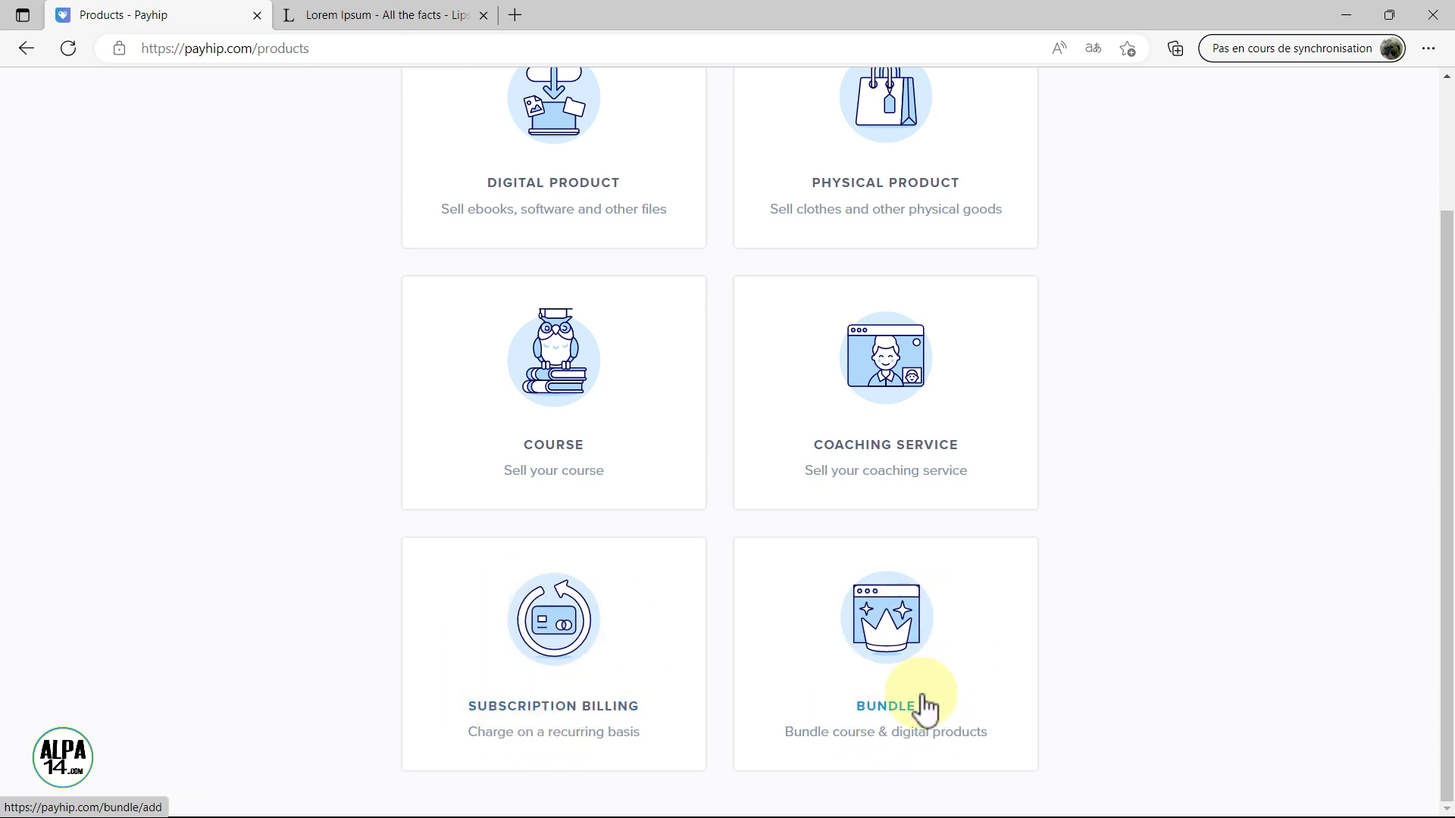
scroll(926, 708, up, 1)
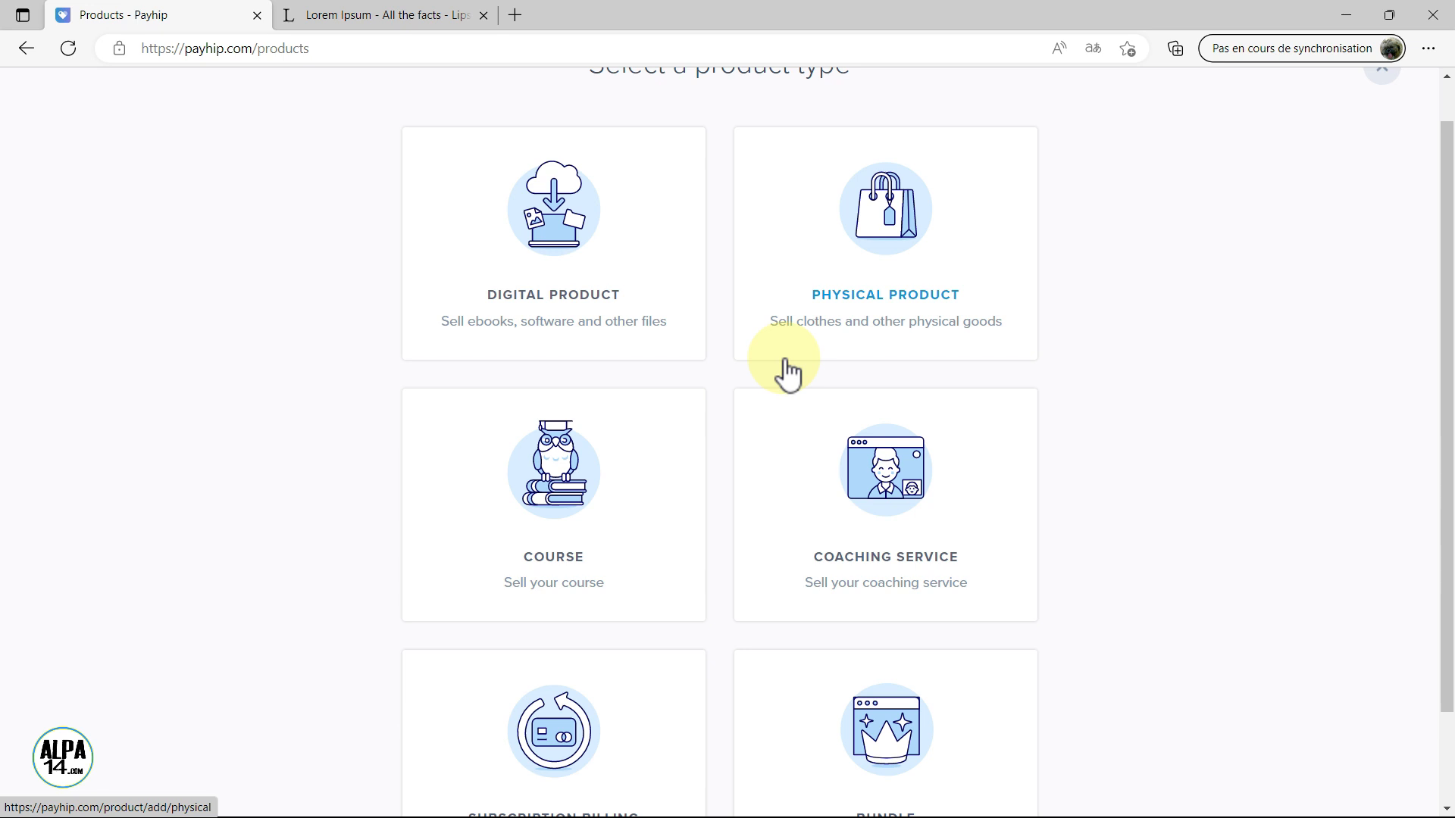
Pick the Digital Product type to bring up the 'Add new digital product' form
click(559, 254)
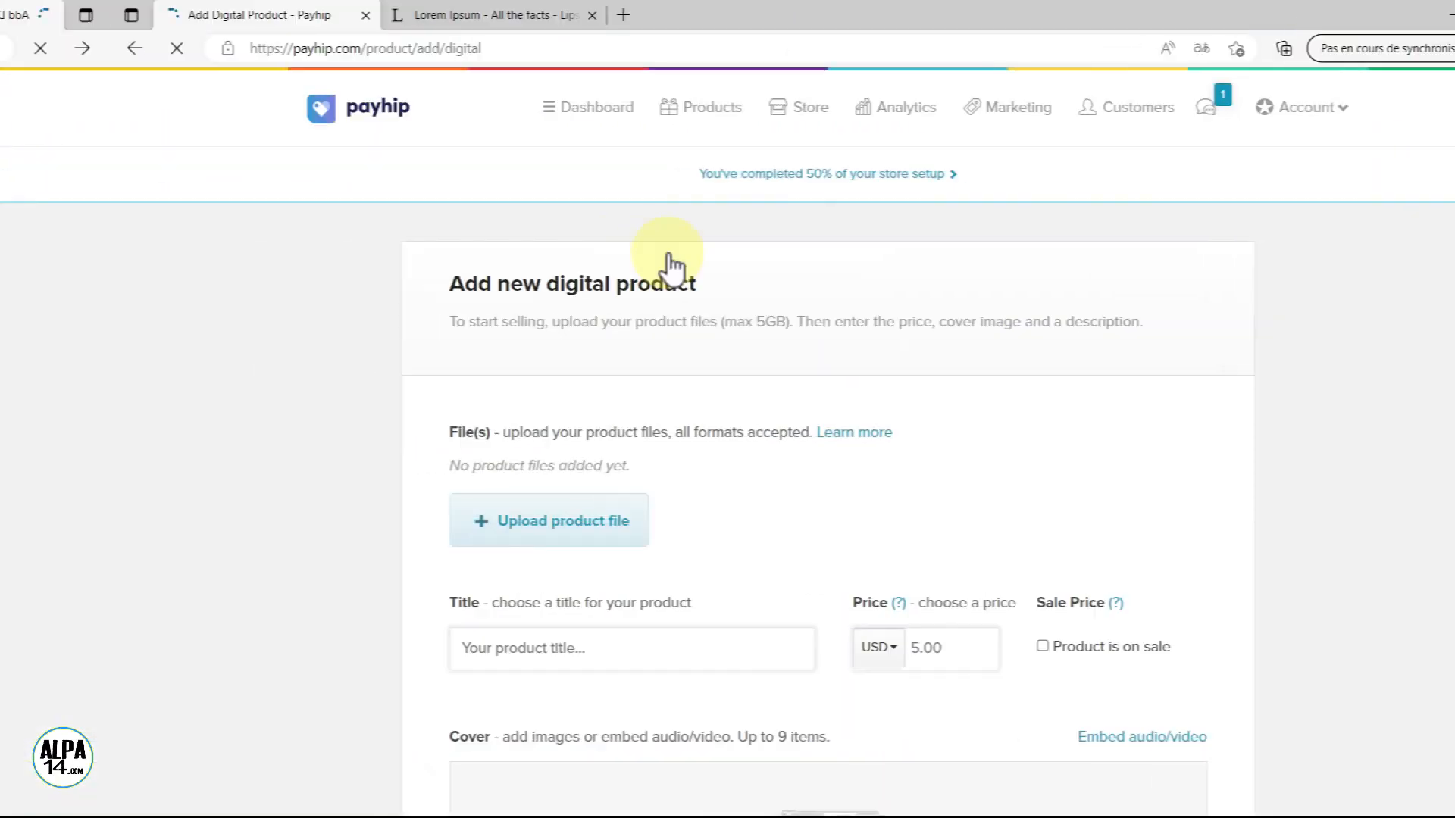
scroll(668, 255, down, 1)
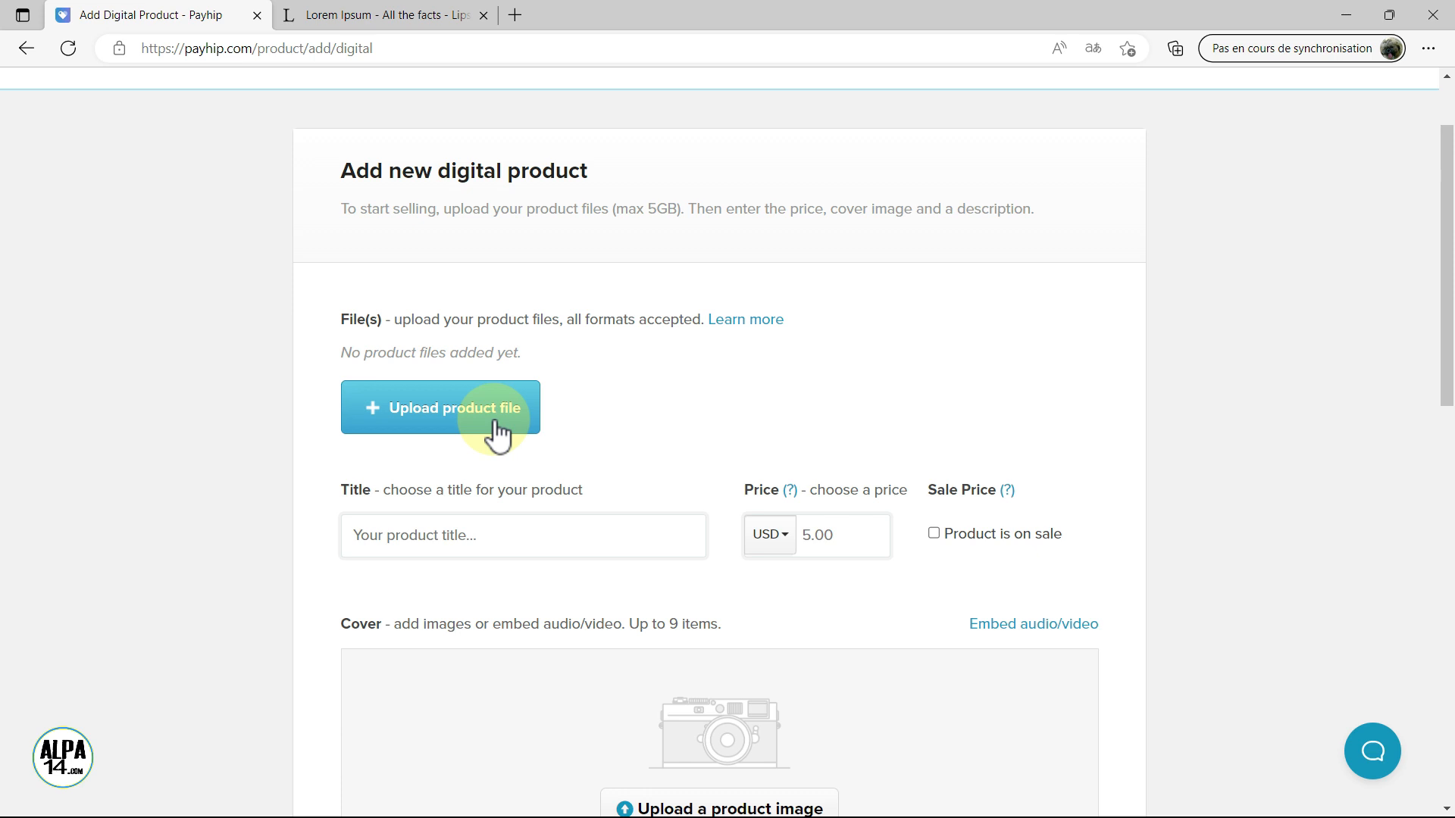
Upload creation1.pdf as the product file
click(407, 408)
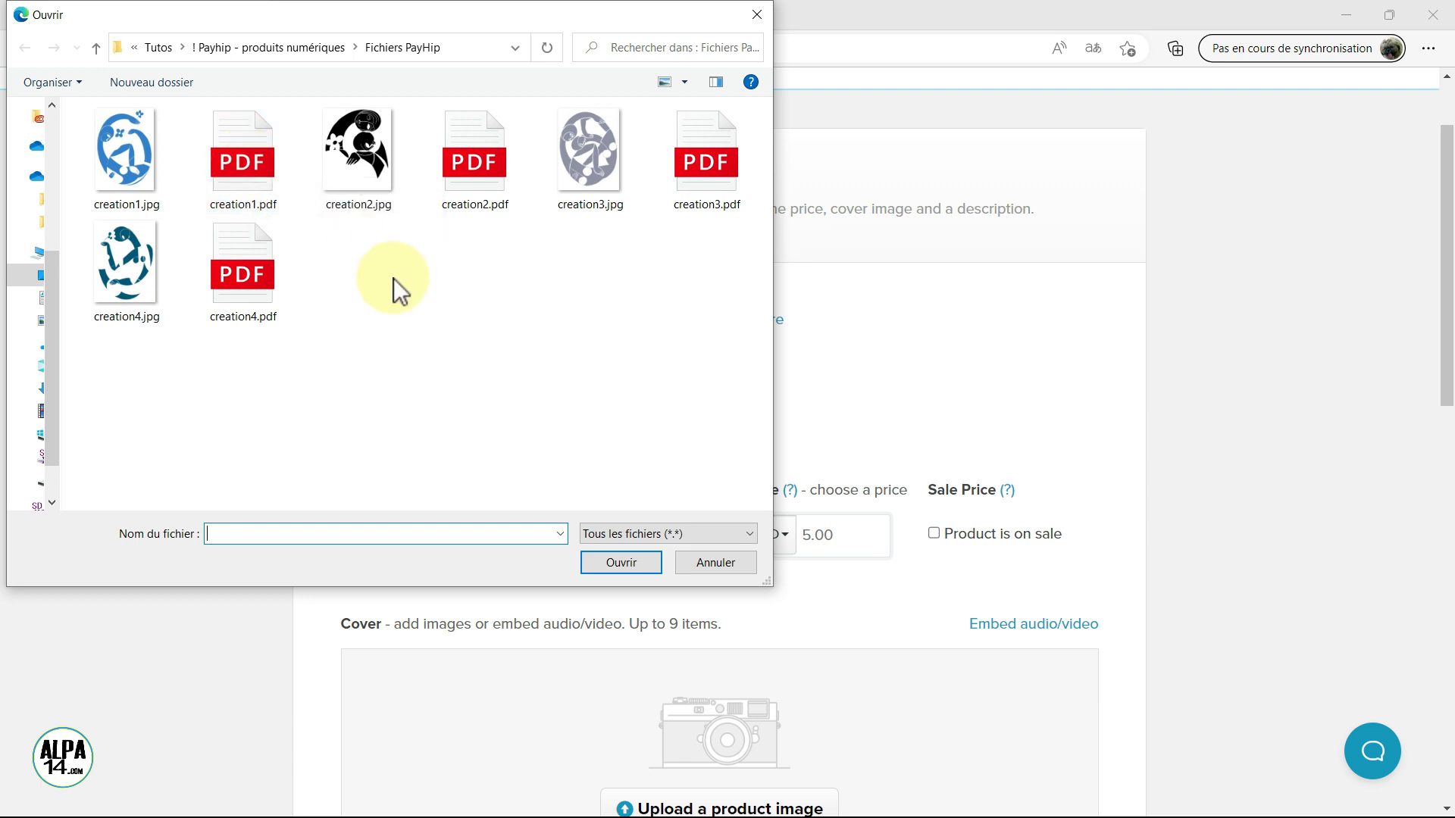
click(266, 175)
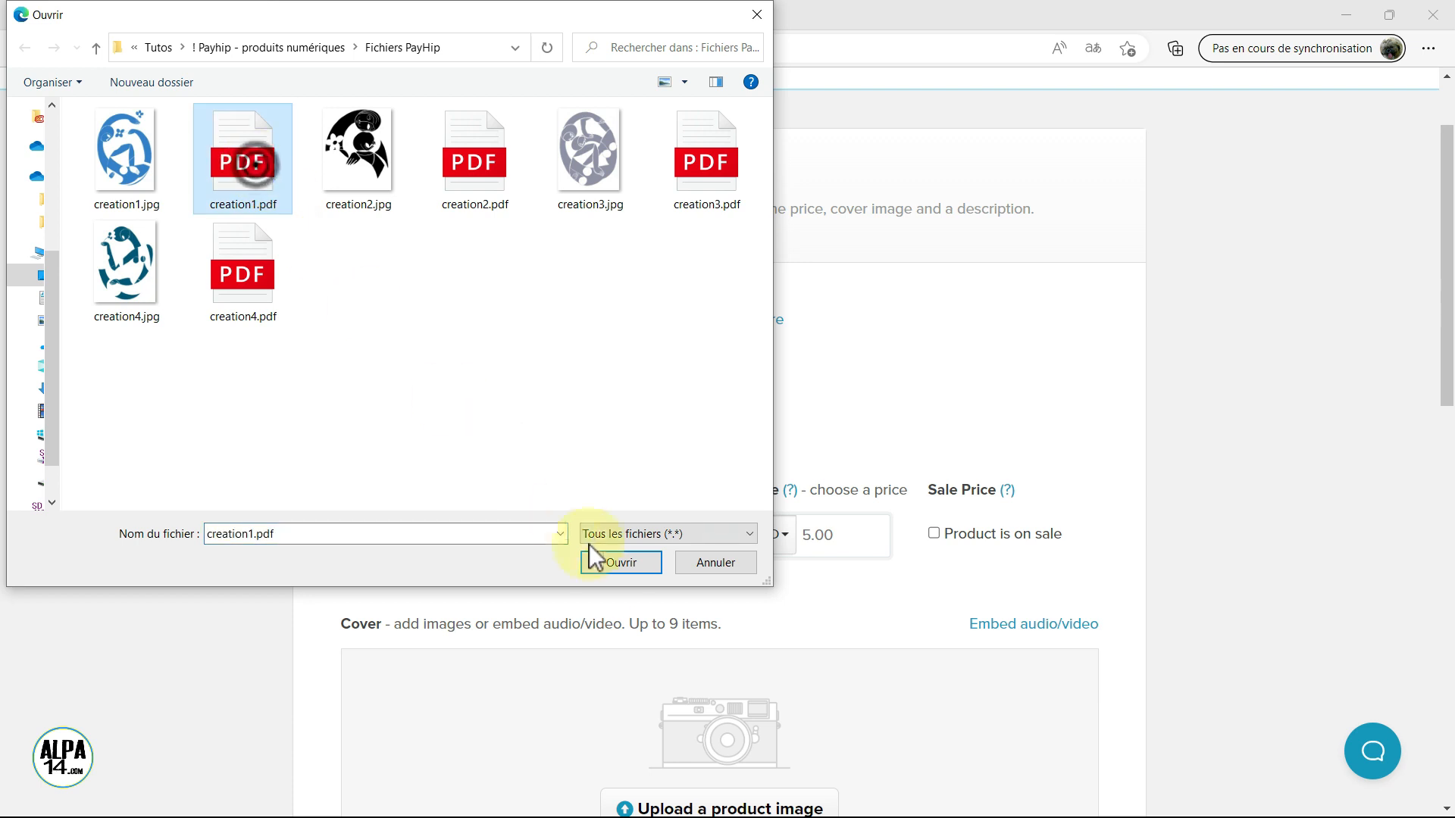
click(644, 565)
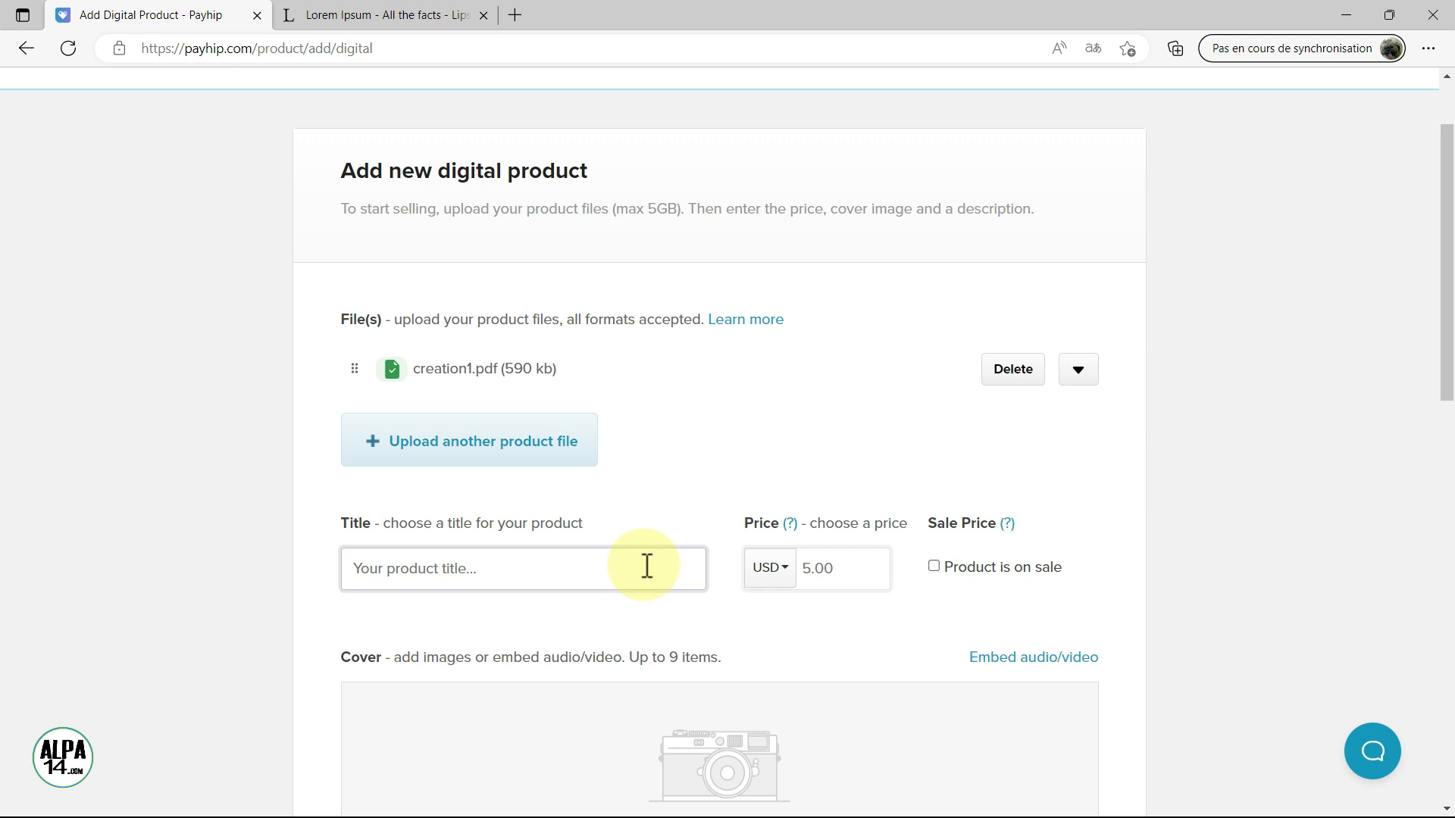
Title the product 'Création 1' and price it at EUR 50.00, with the sale option left off
click(394, 568)
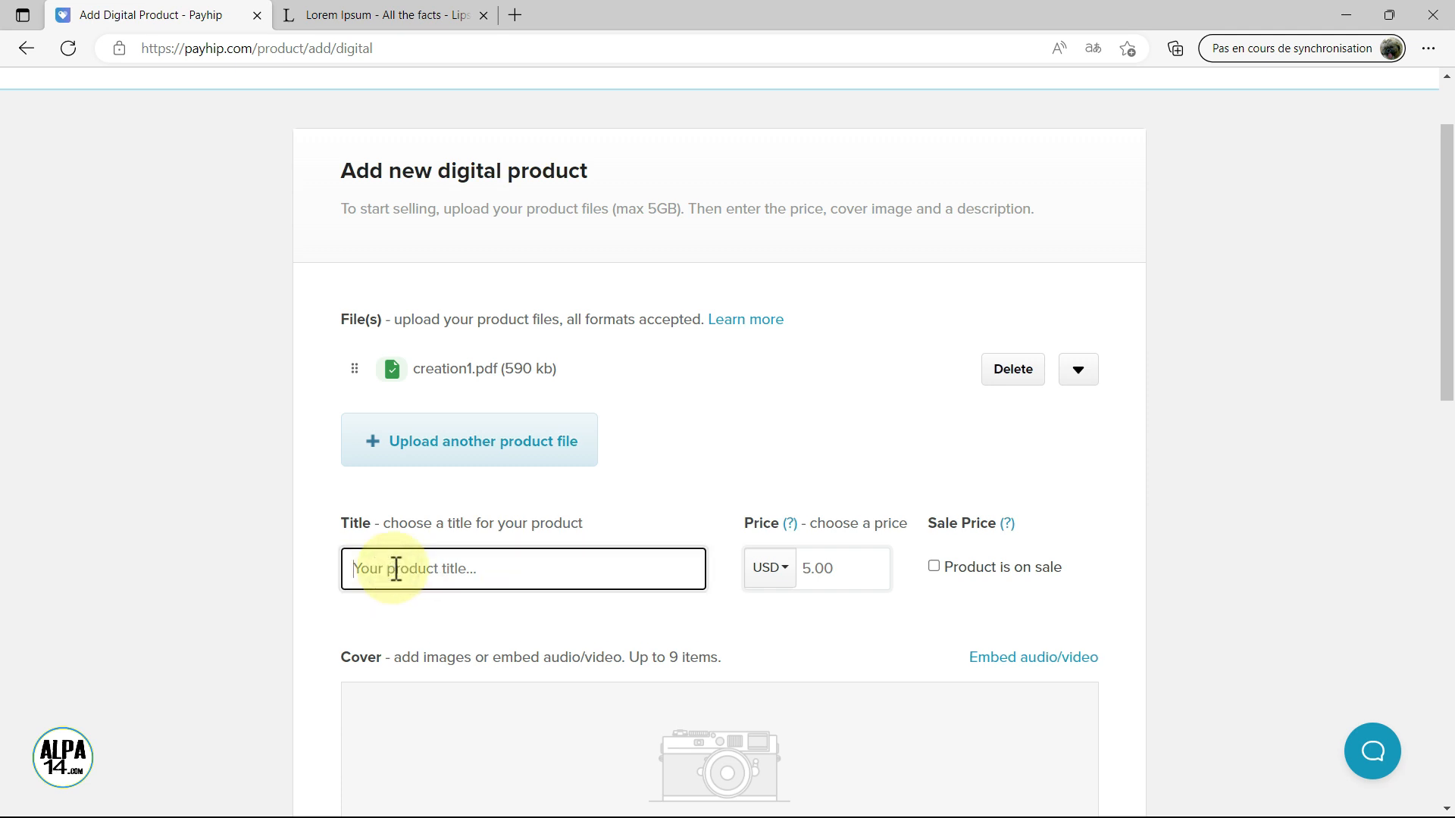
text(Création 1)
click(775, 572)
click(785, 668)
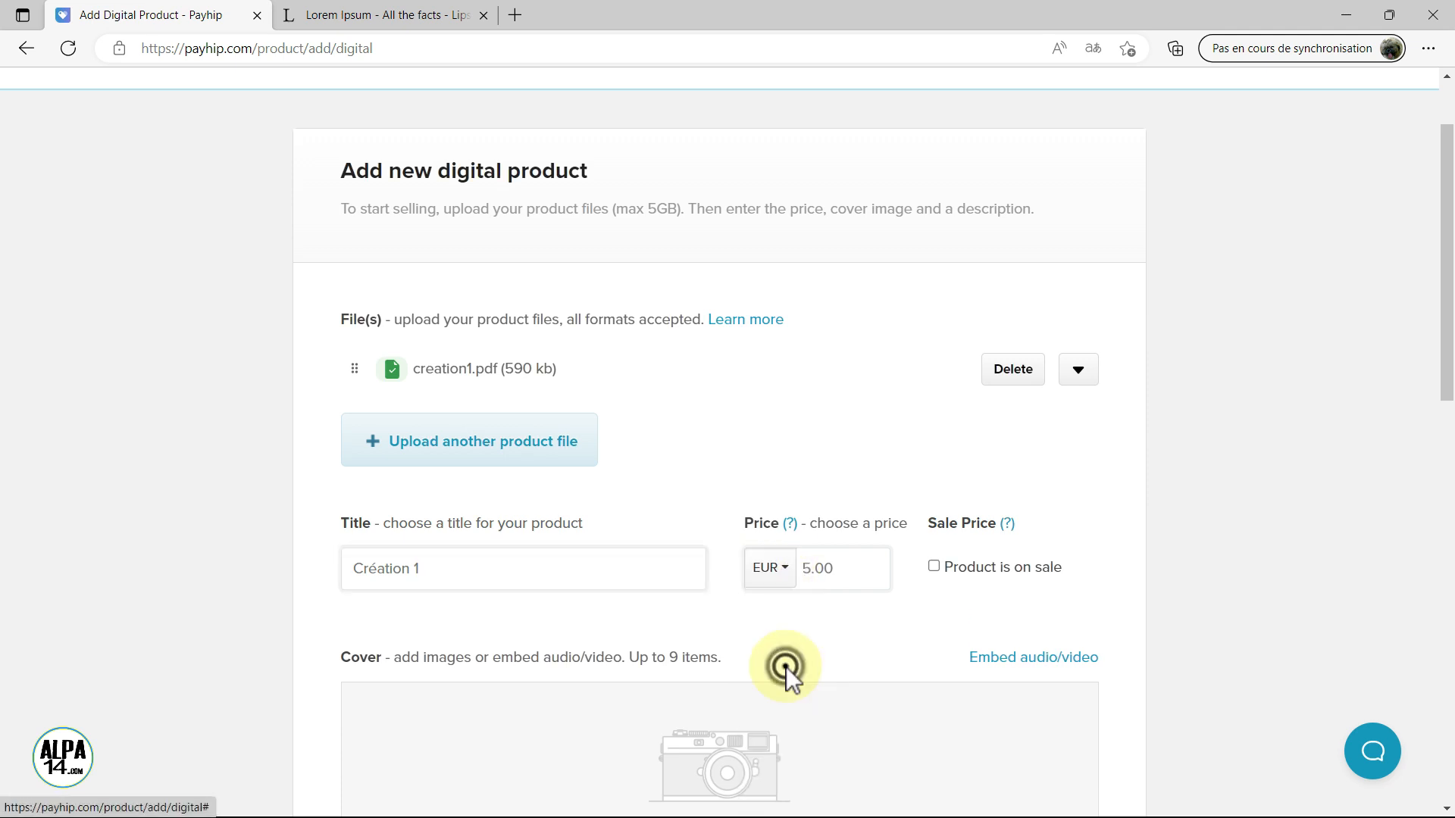
click(817, 568)
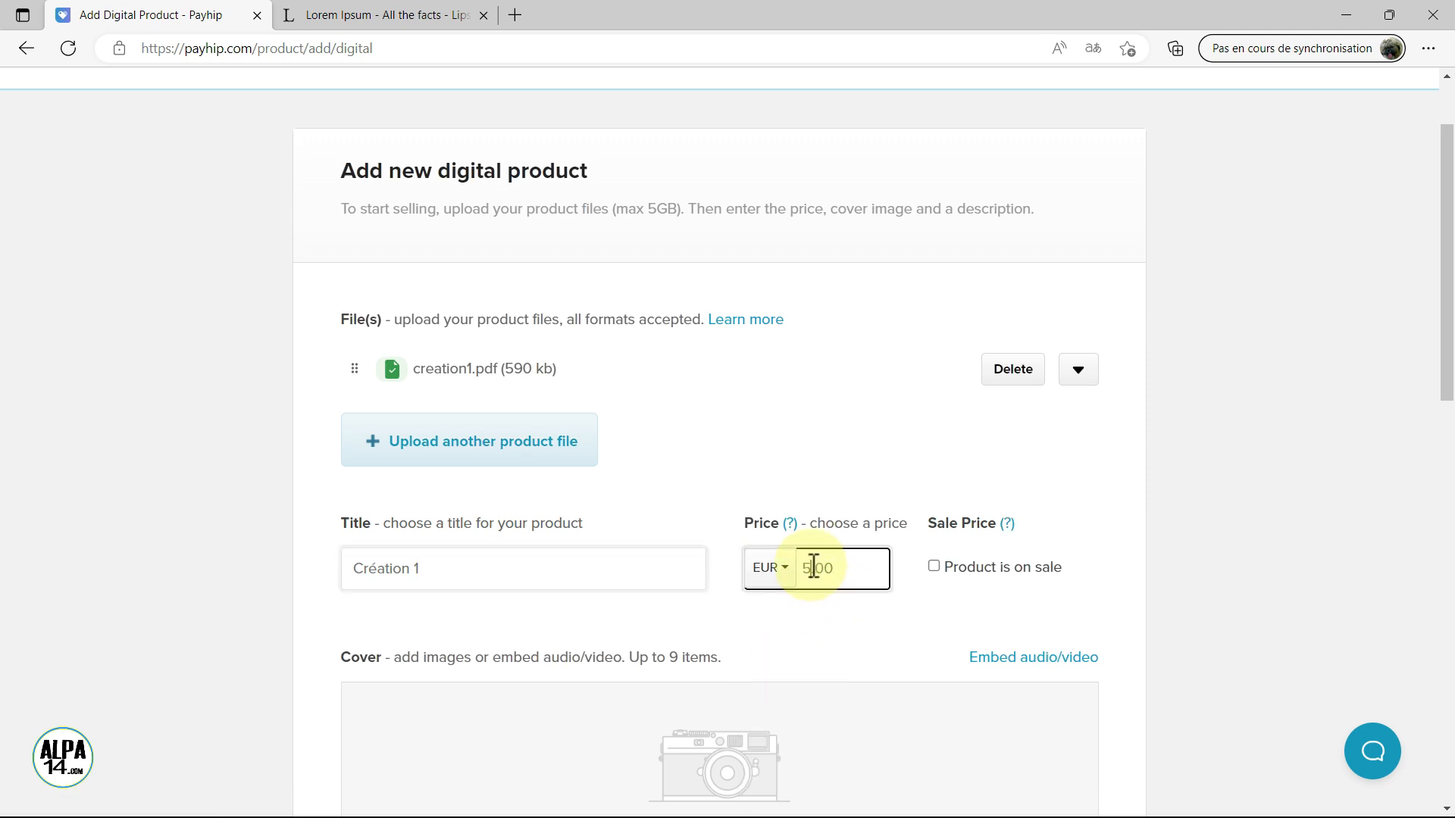
text(0)
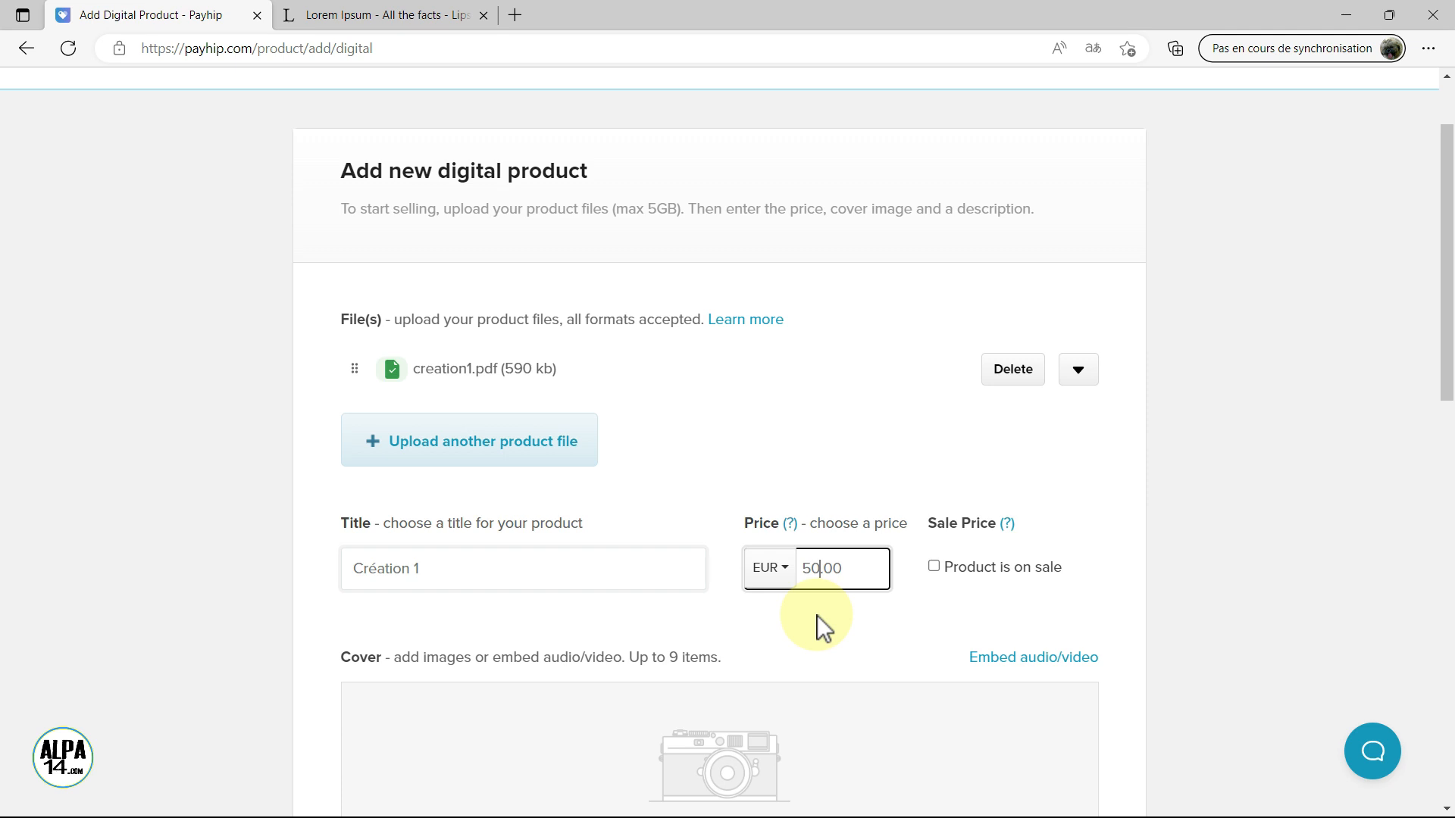
click(933, 566)
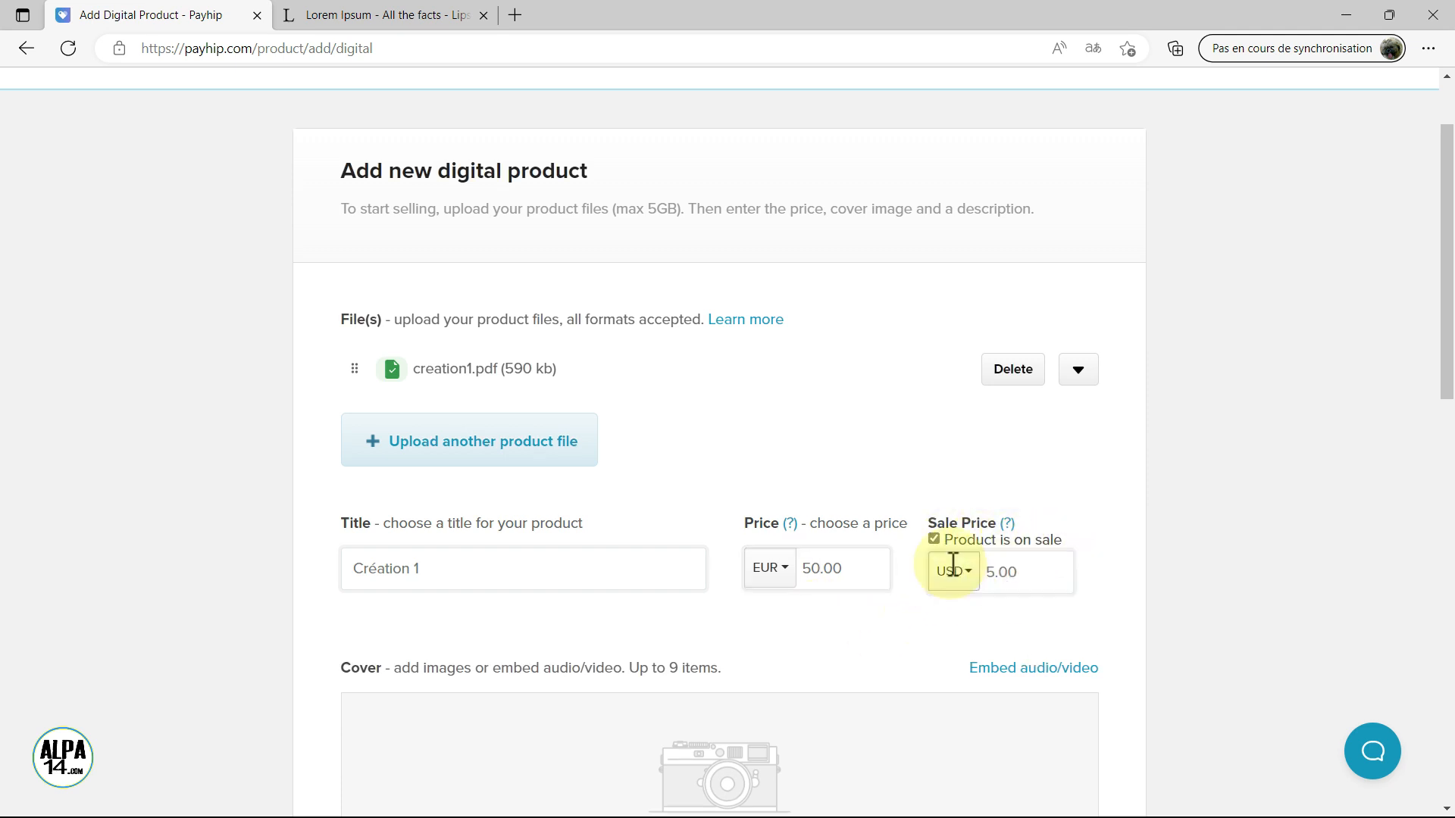
click(1016, 571)
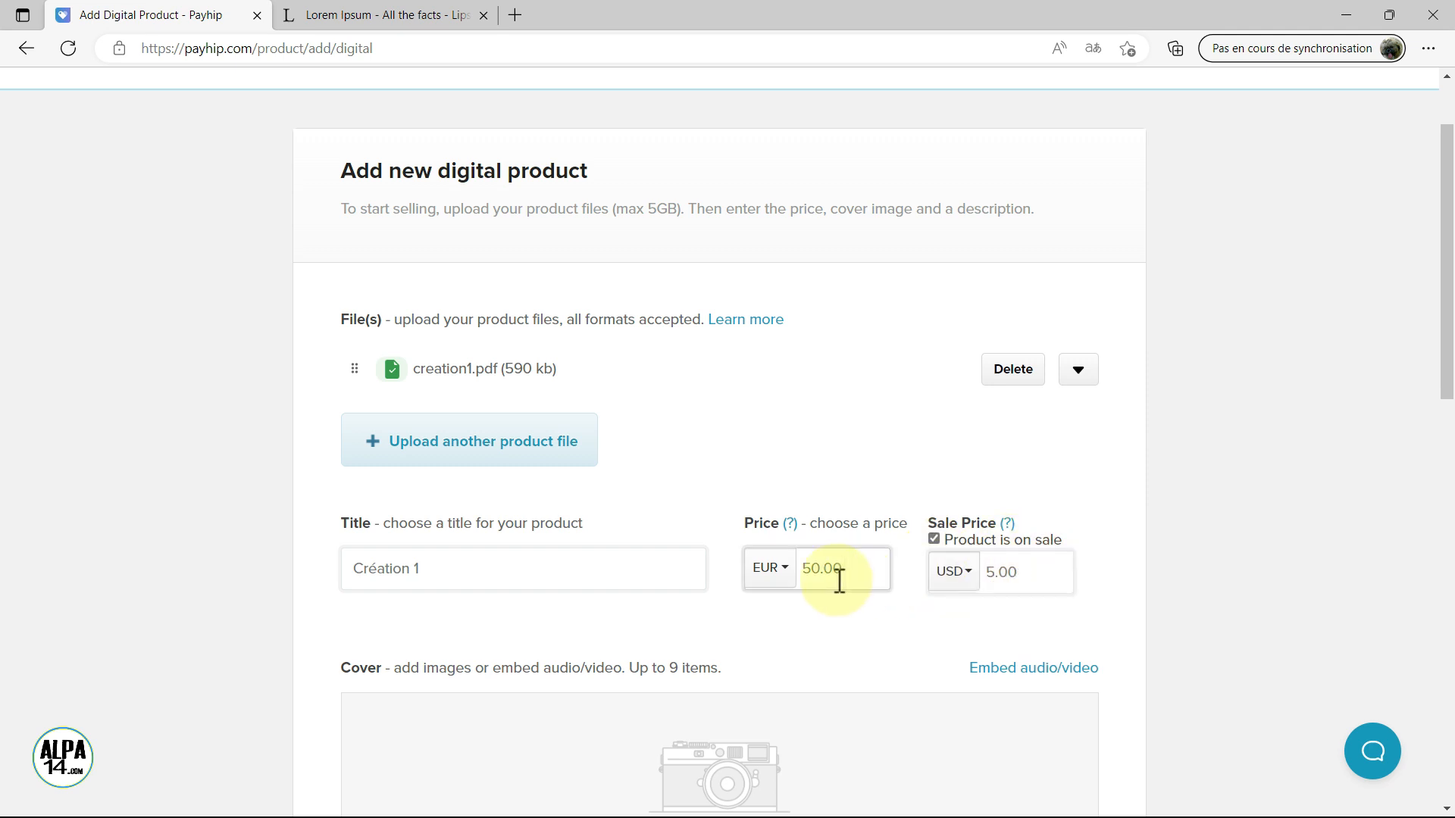
click(934, 538)
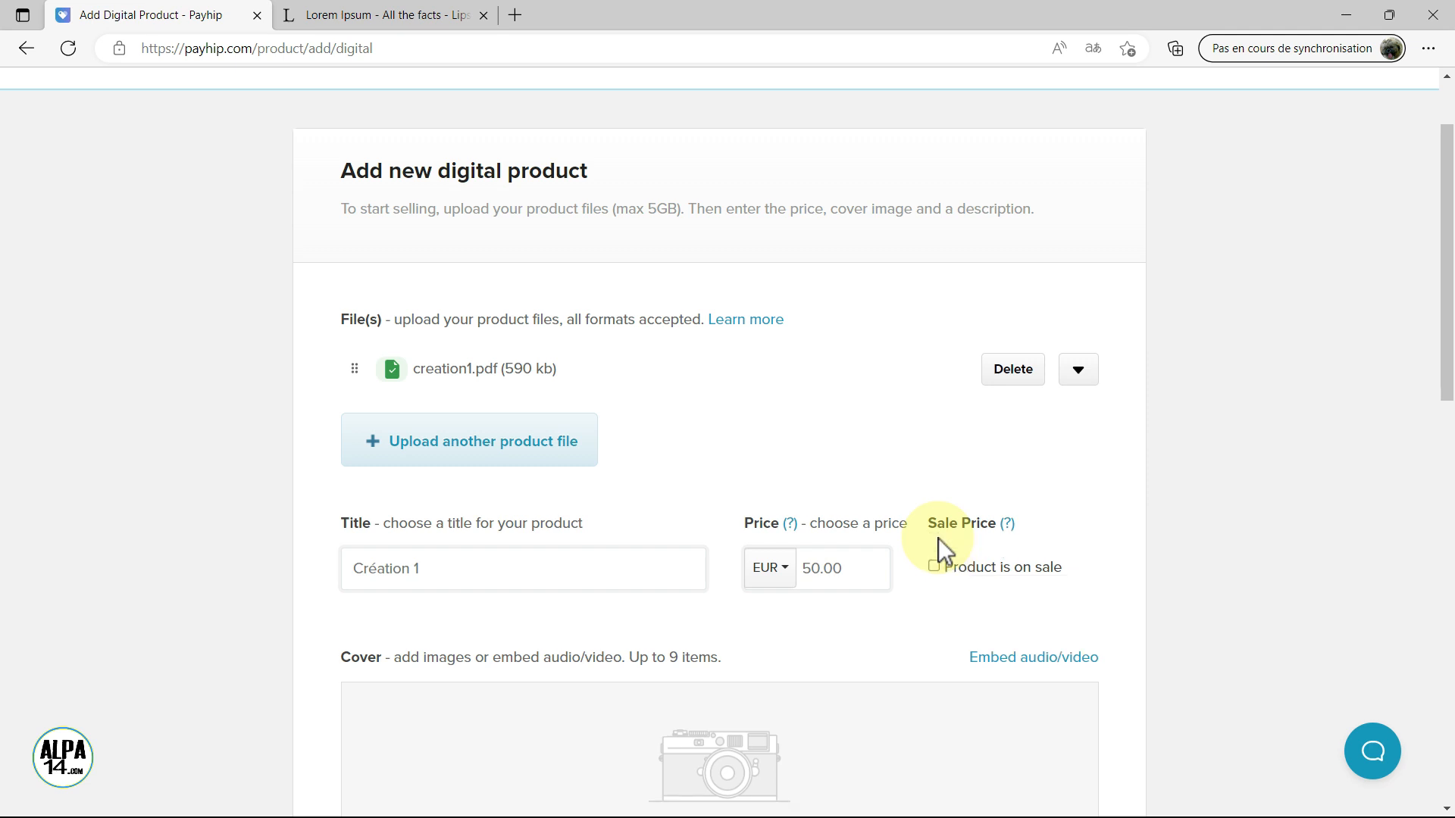
scroll(913, 658, down, 3)
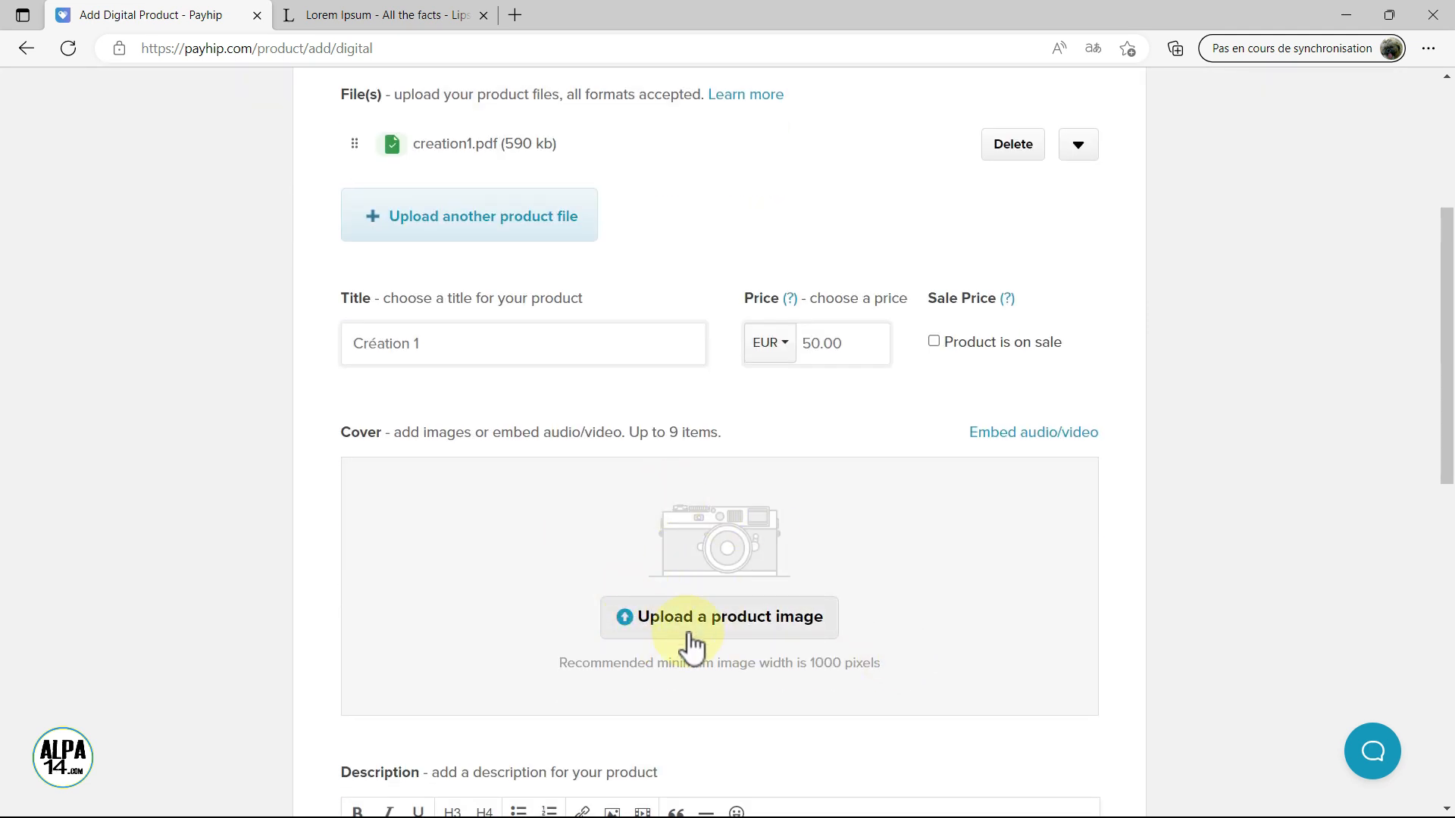
Upload creation1.jpg as the product's cover image
click(653, 626)
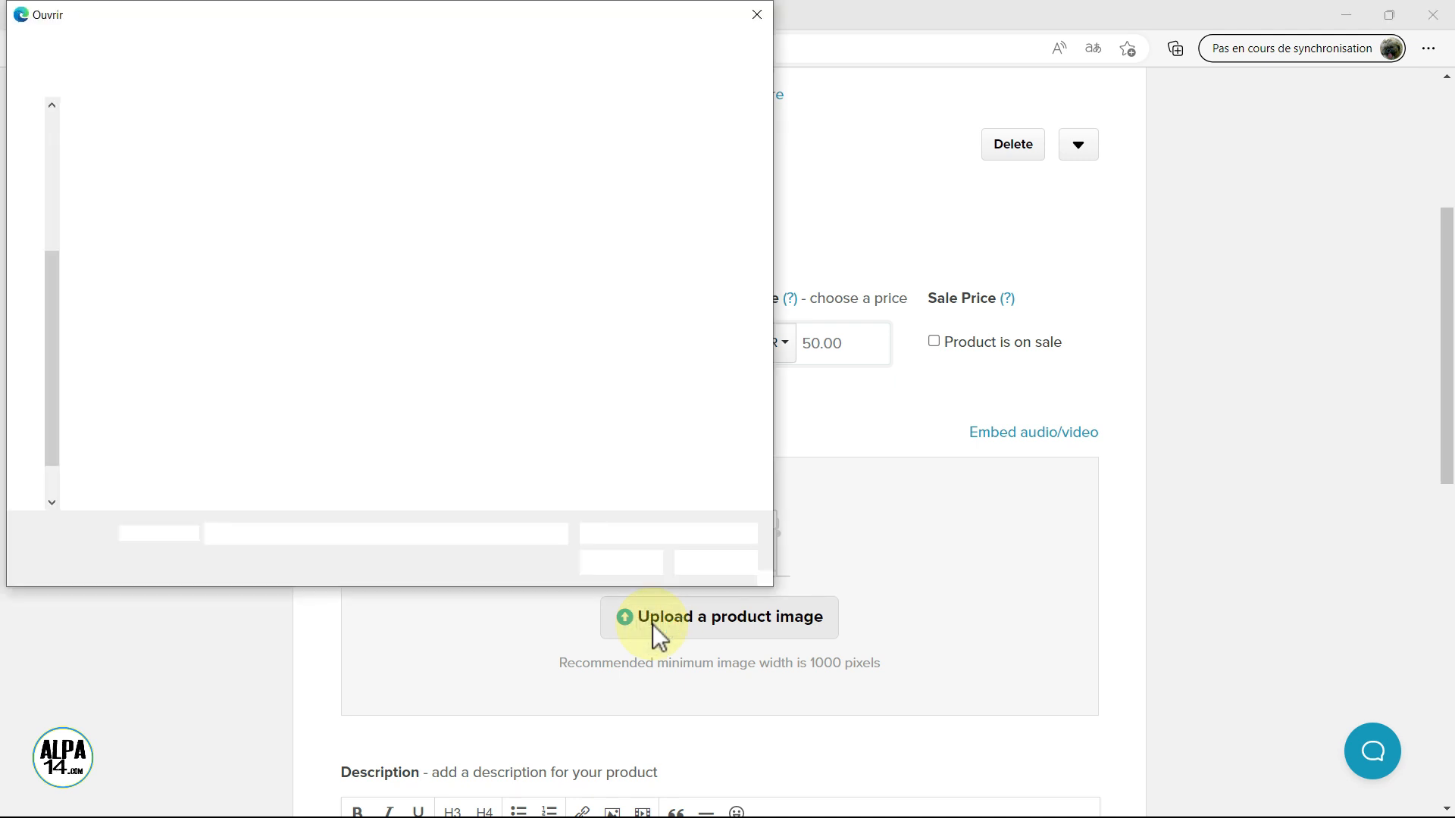
click(125, 156)
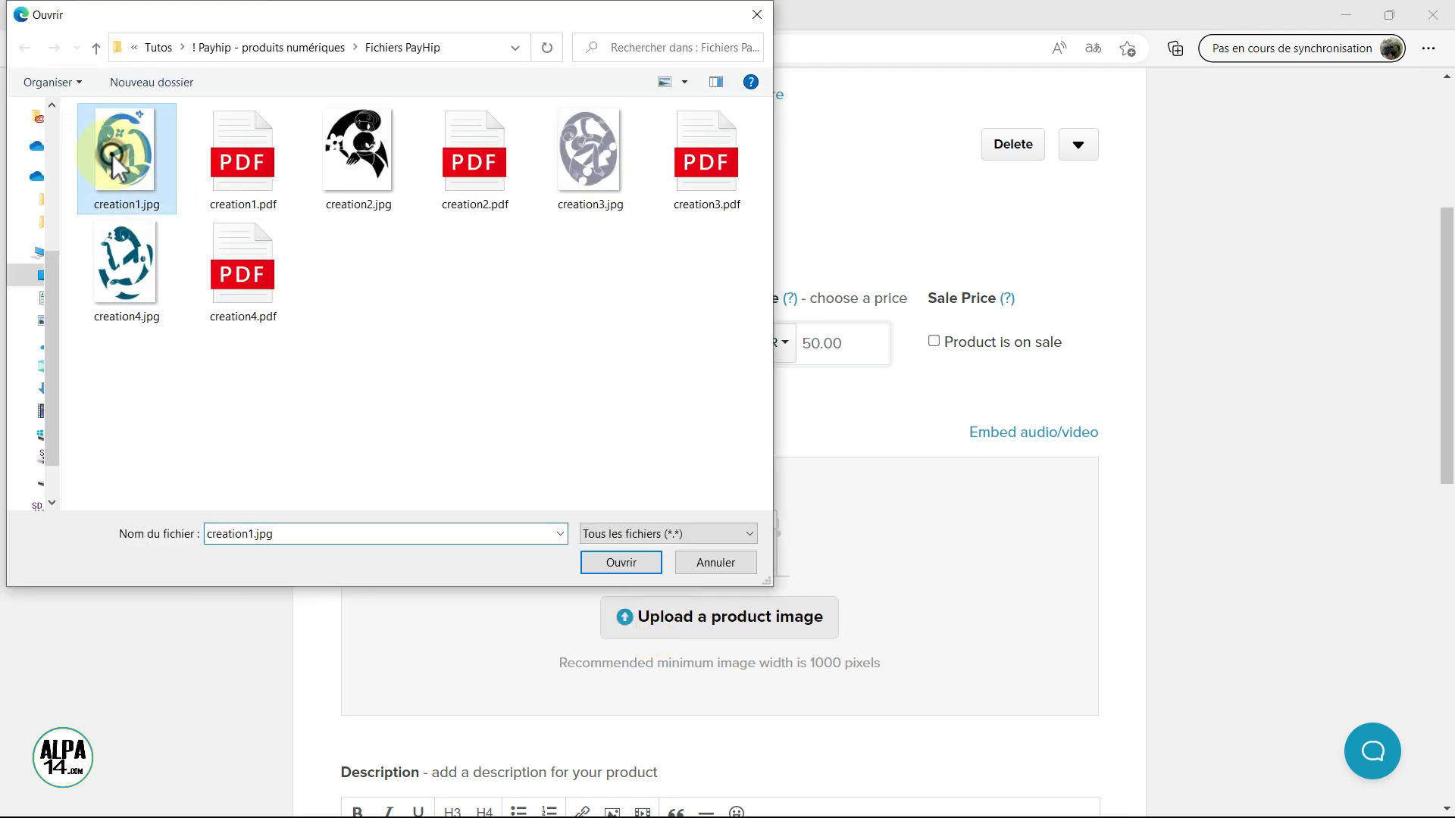
click(610, 562)
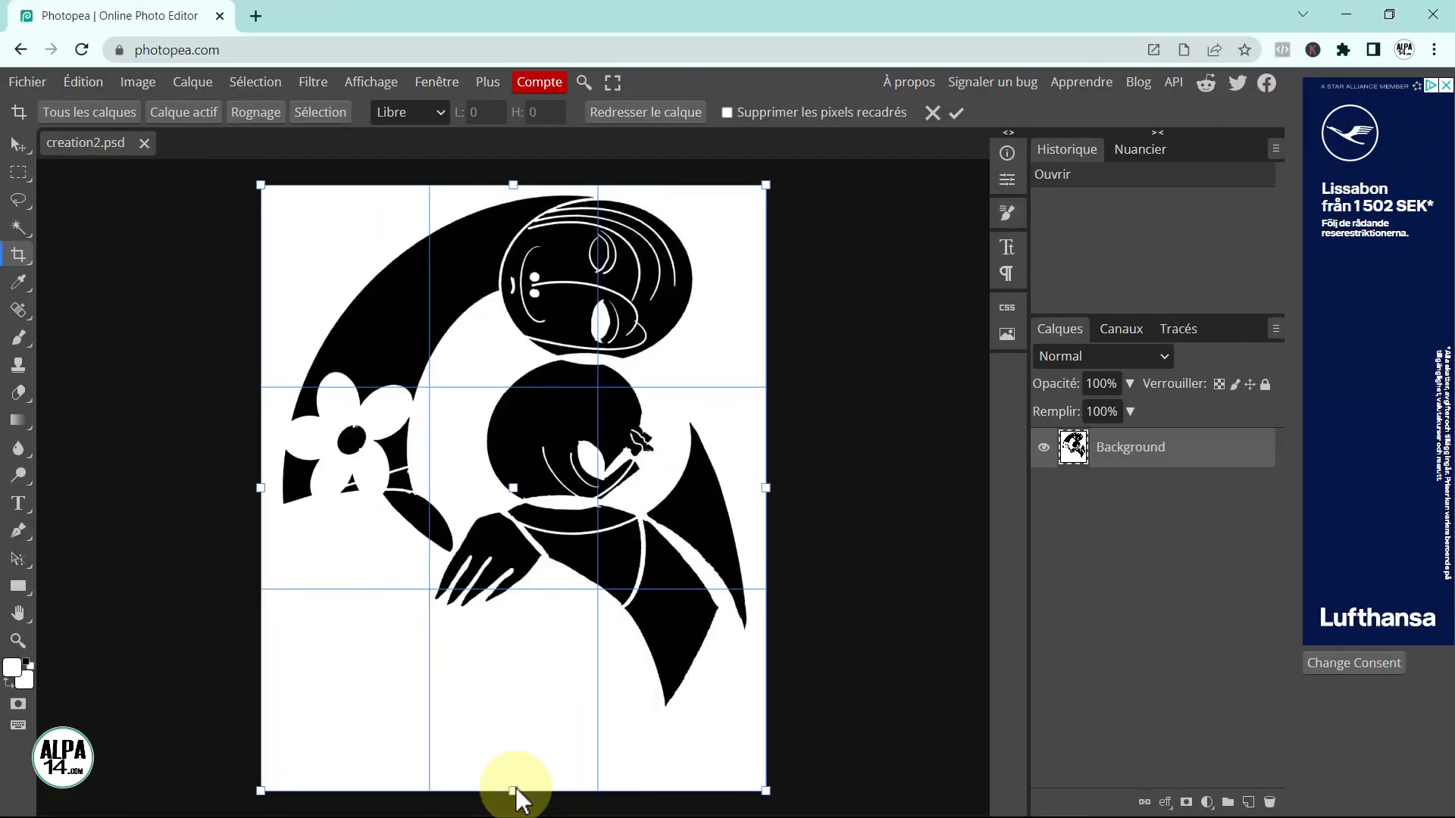
Crop the blank bottom off creation2 and resize the image to 1000 pixels wide
drag(514, 788, 511, 719)
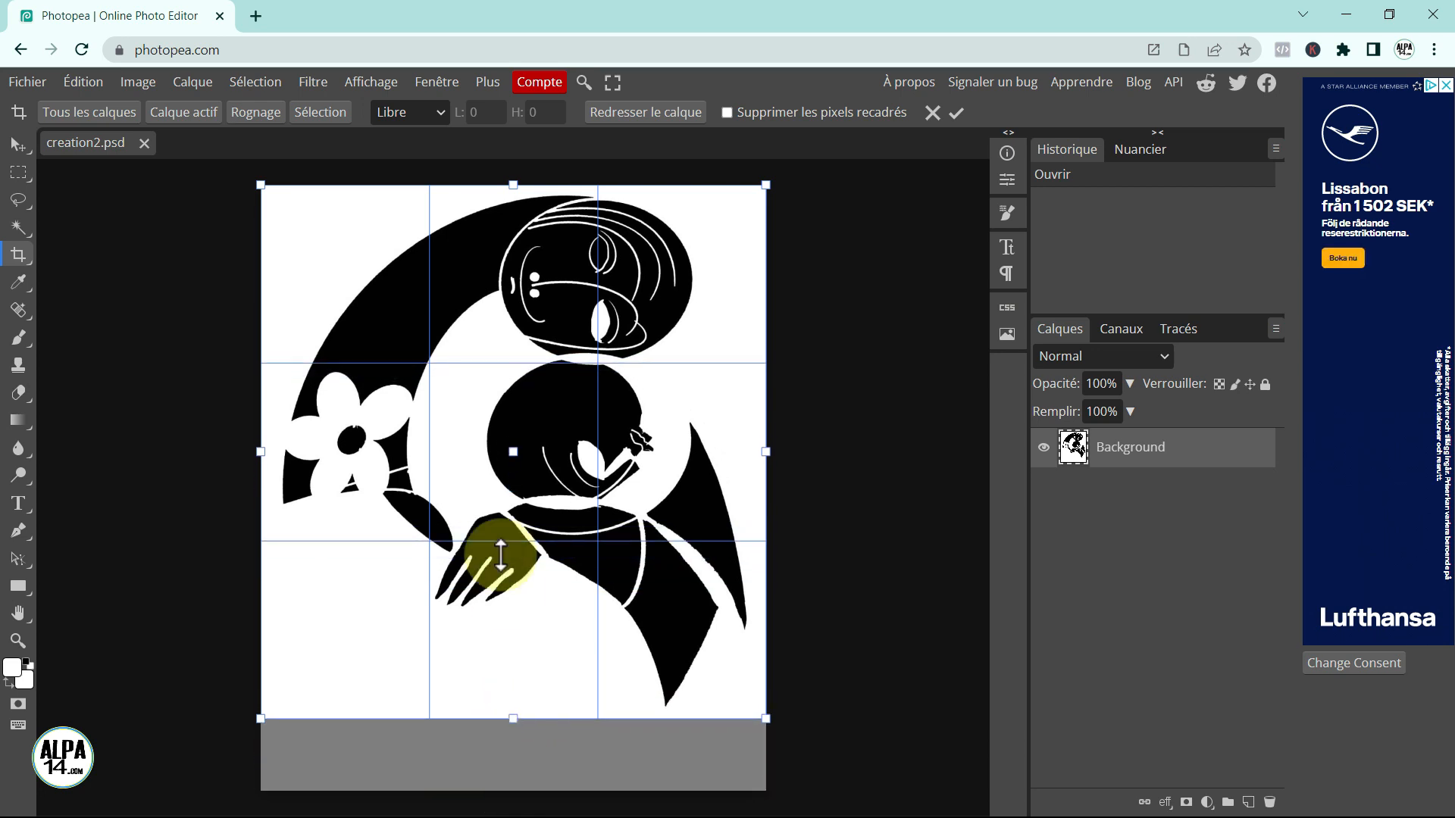
double_click(489, 422)
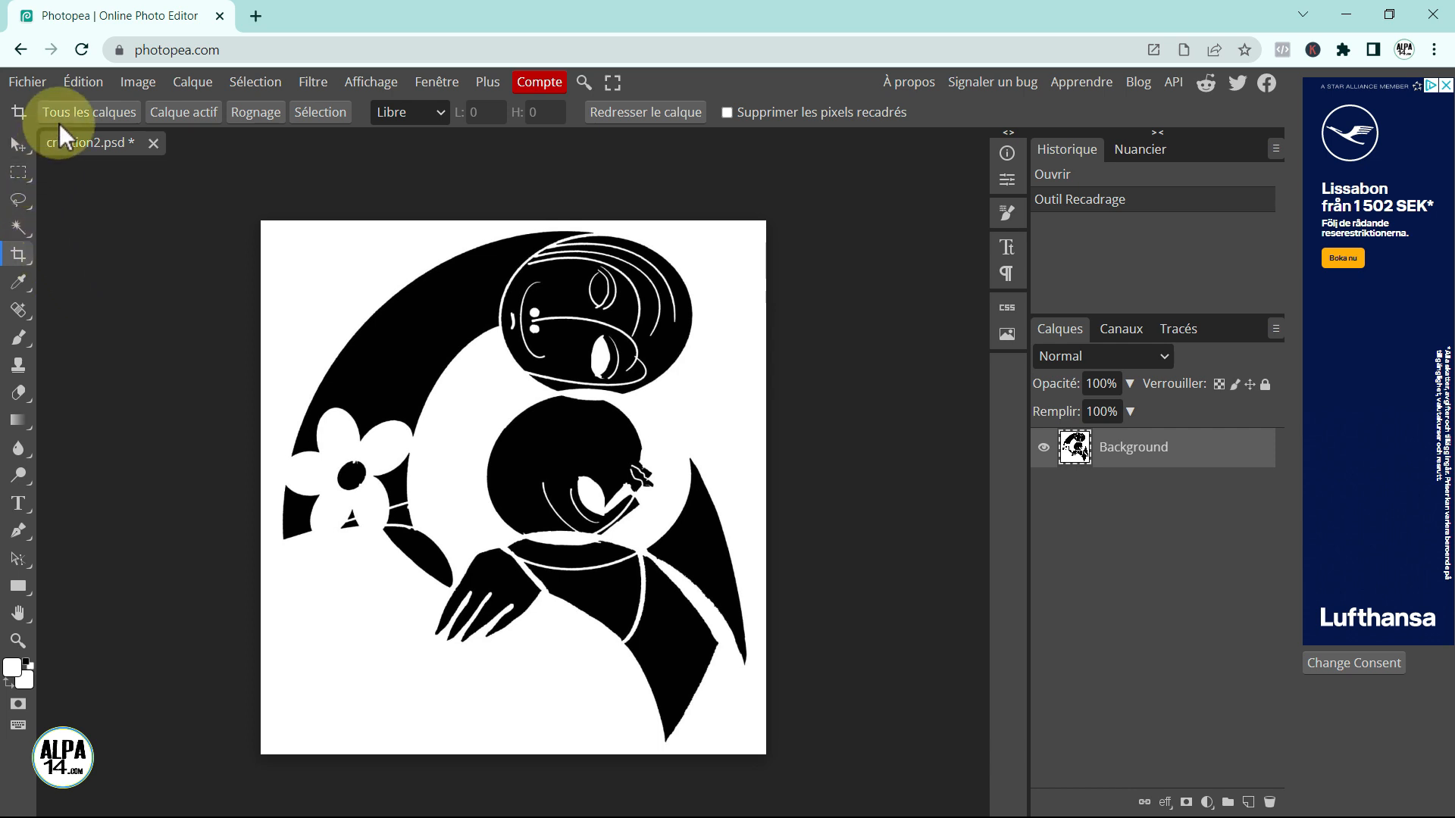
click(130, 84)
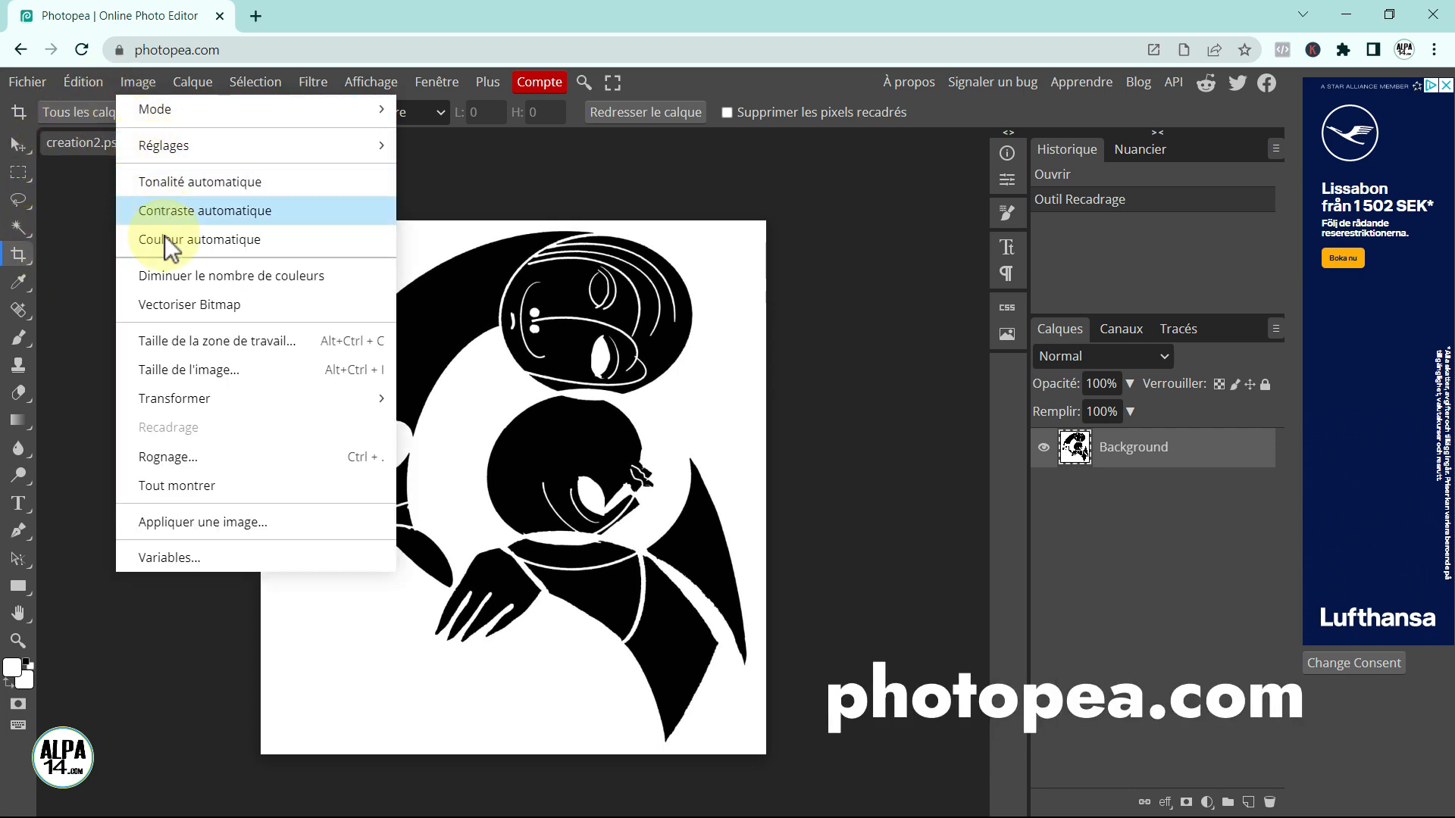
click(180, 376)
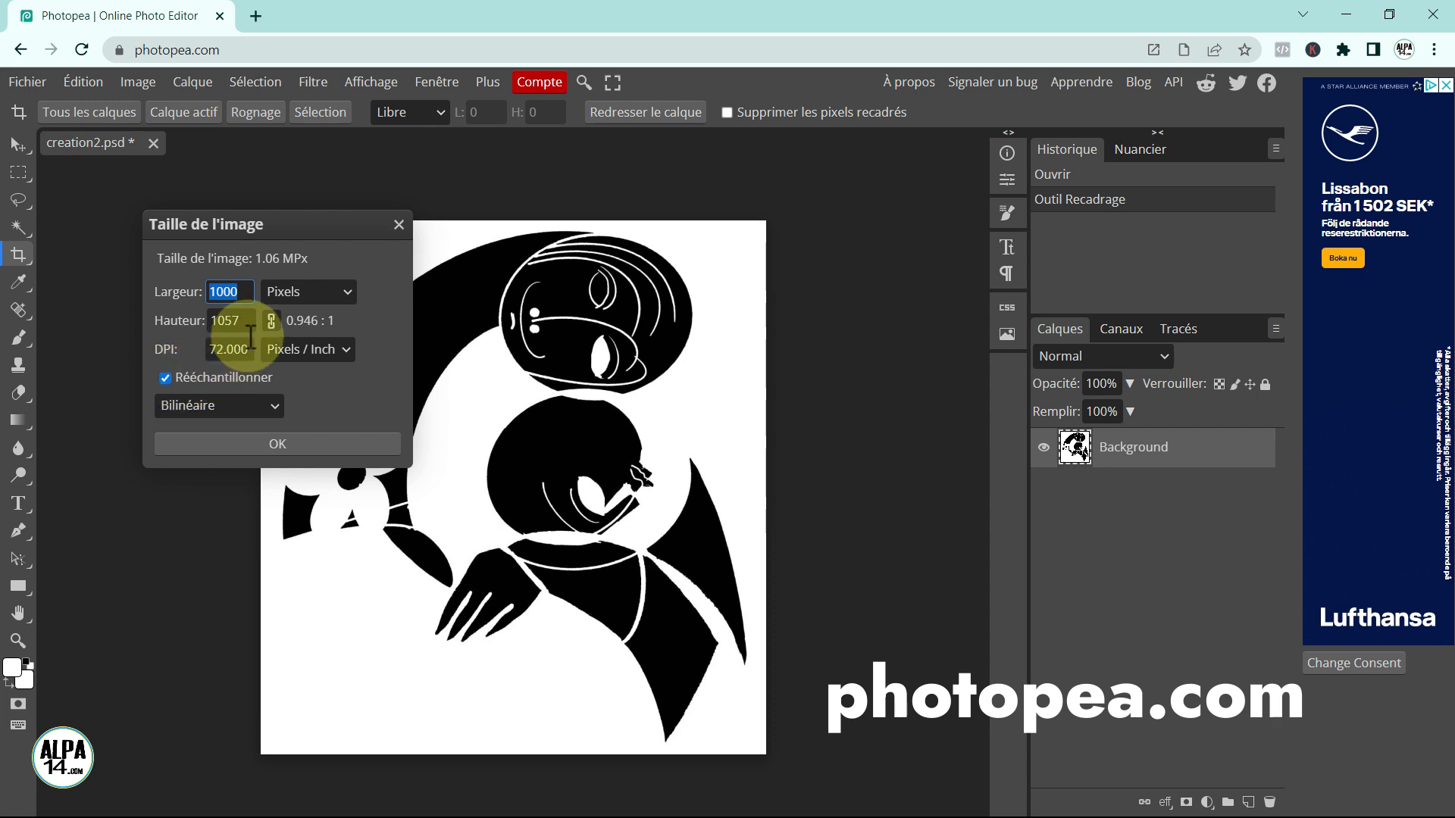
click(288, 444)
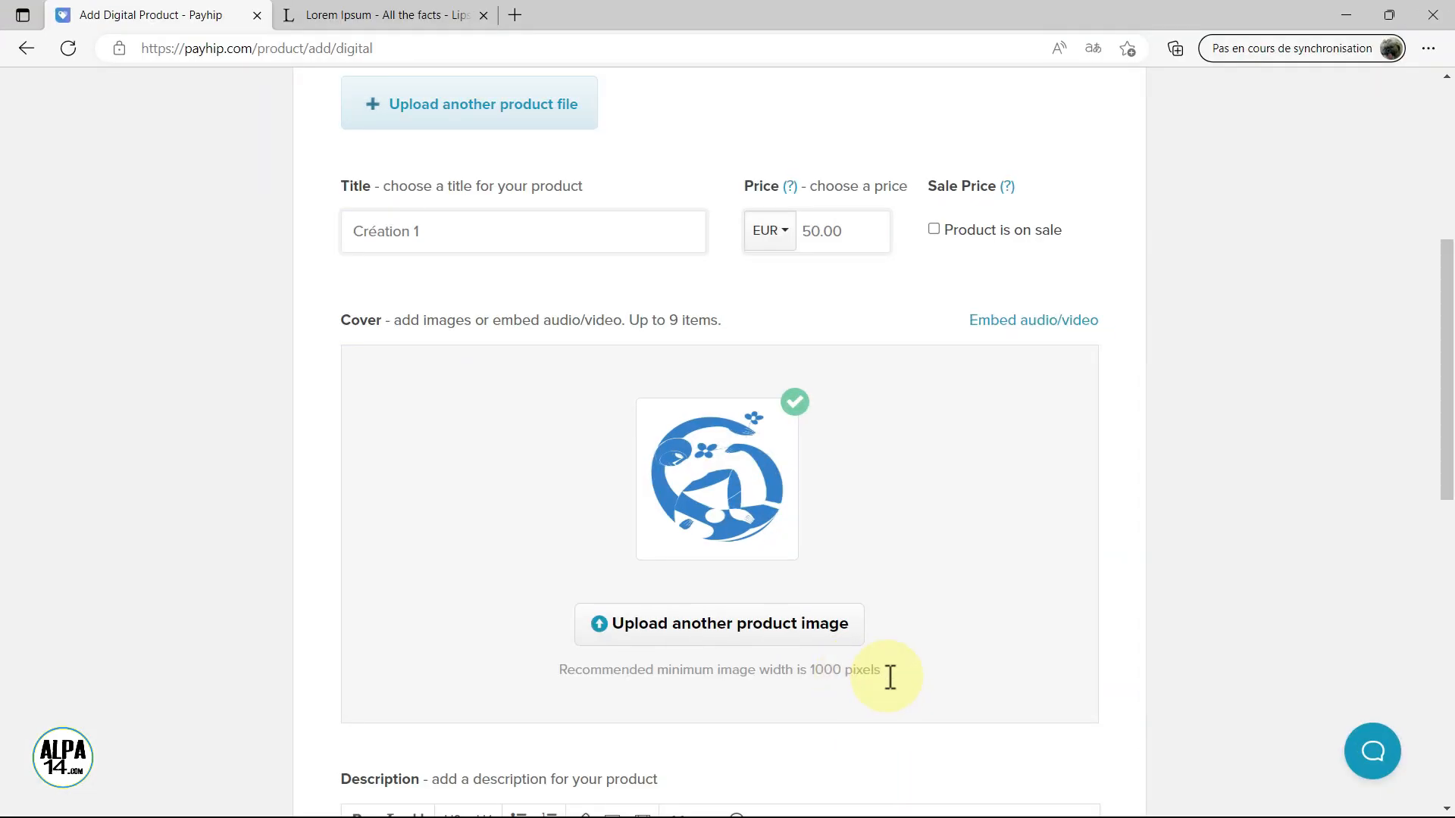
scroll(965, 690, down, 5)
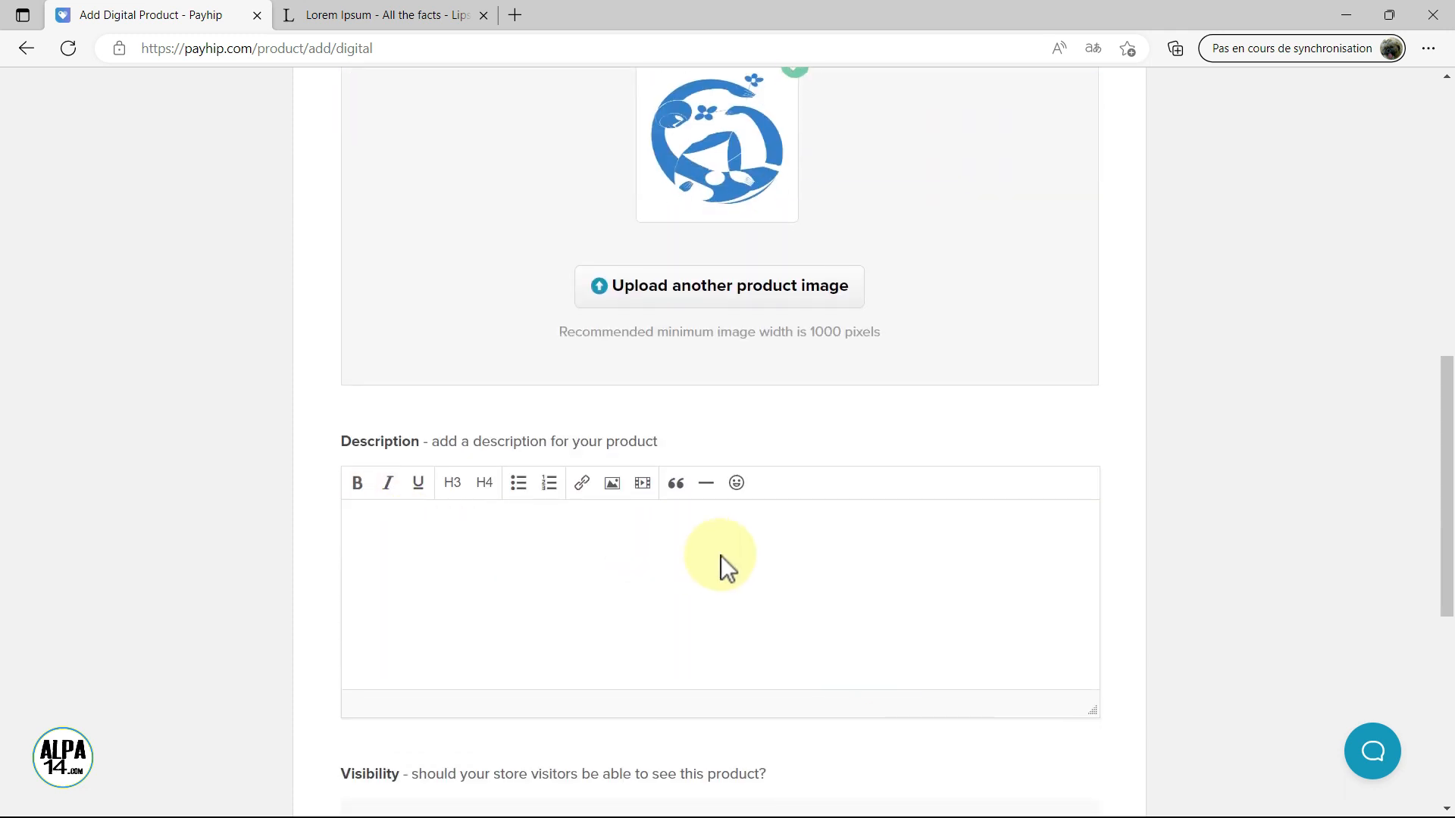
Copy two Lorem Ipsum paragraphs from lipsum.com and paste them into the product description
click(344, 16)
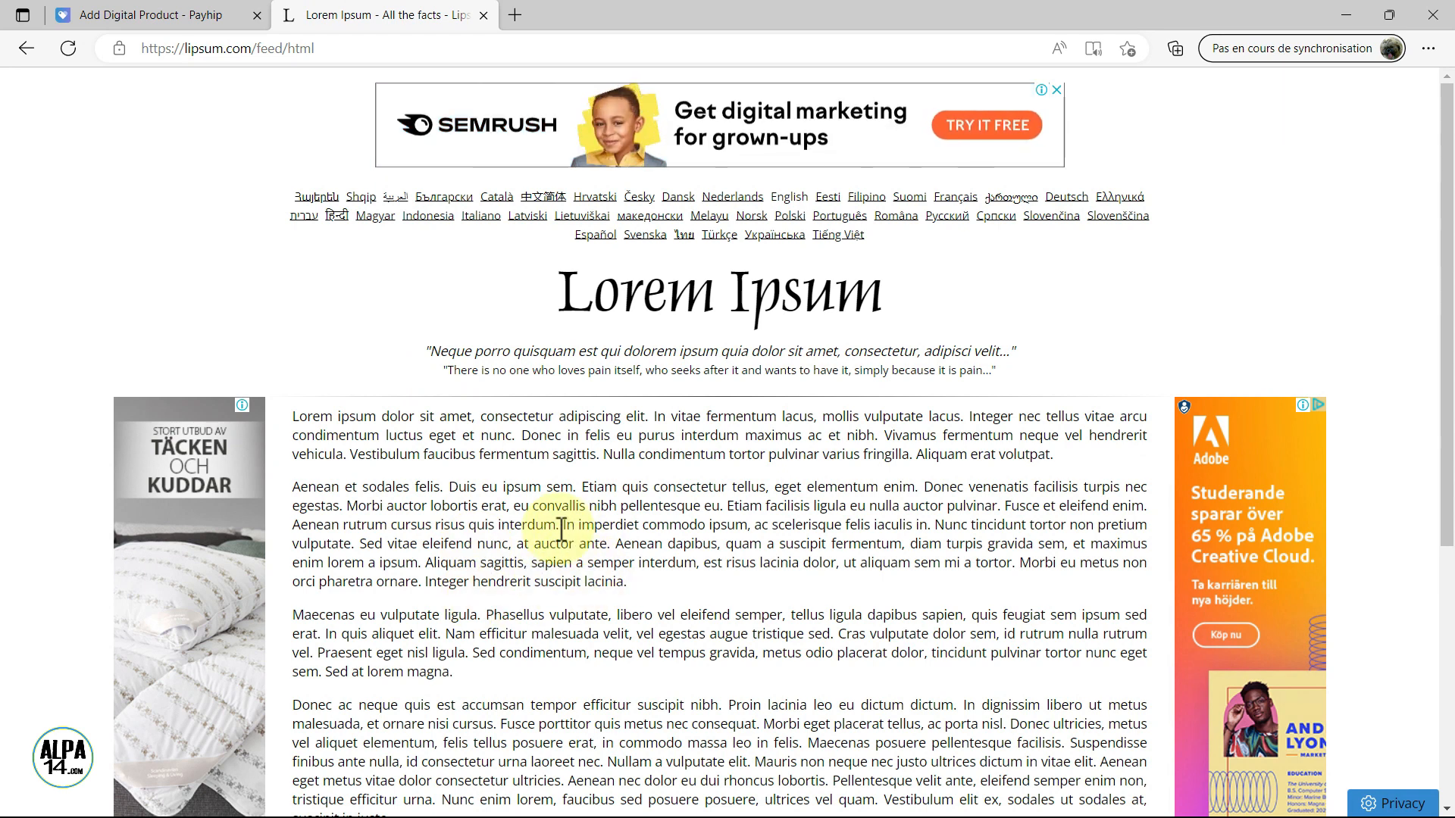
drag(559, 524, 277, 420)
key(ctrl+c)
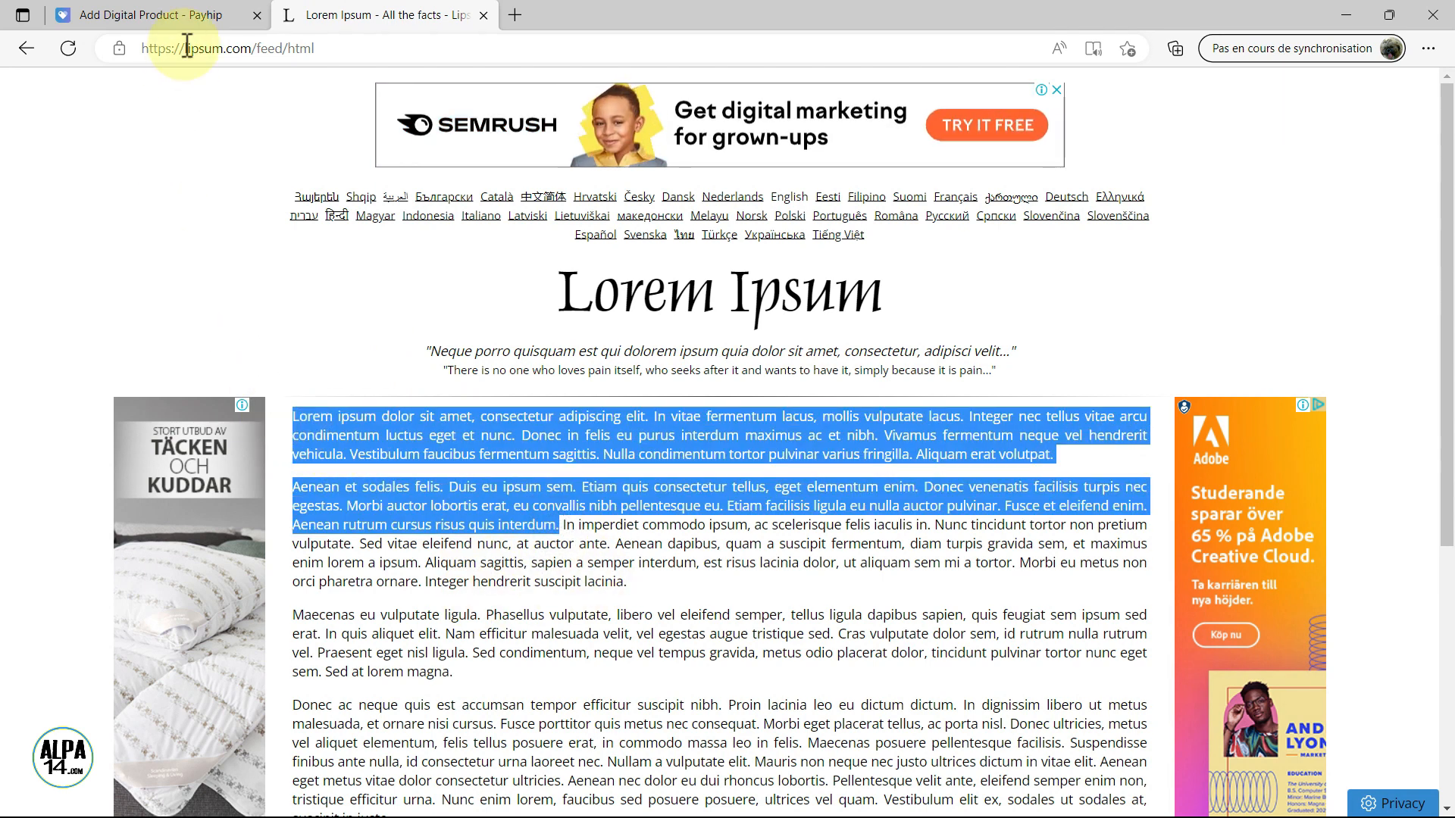
click(184, 16)
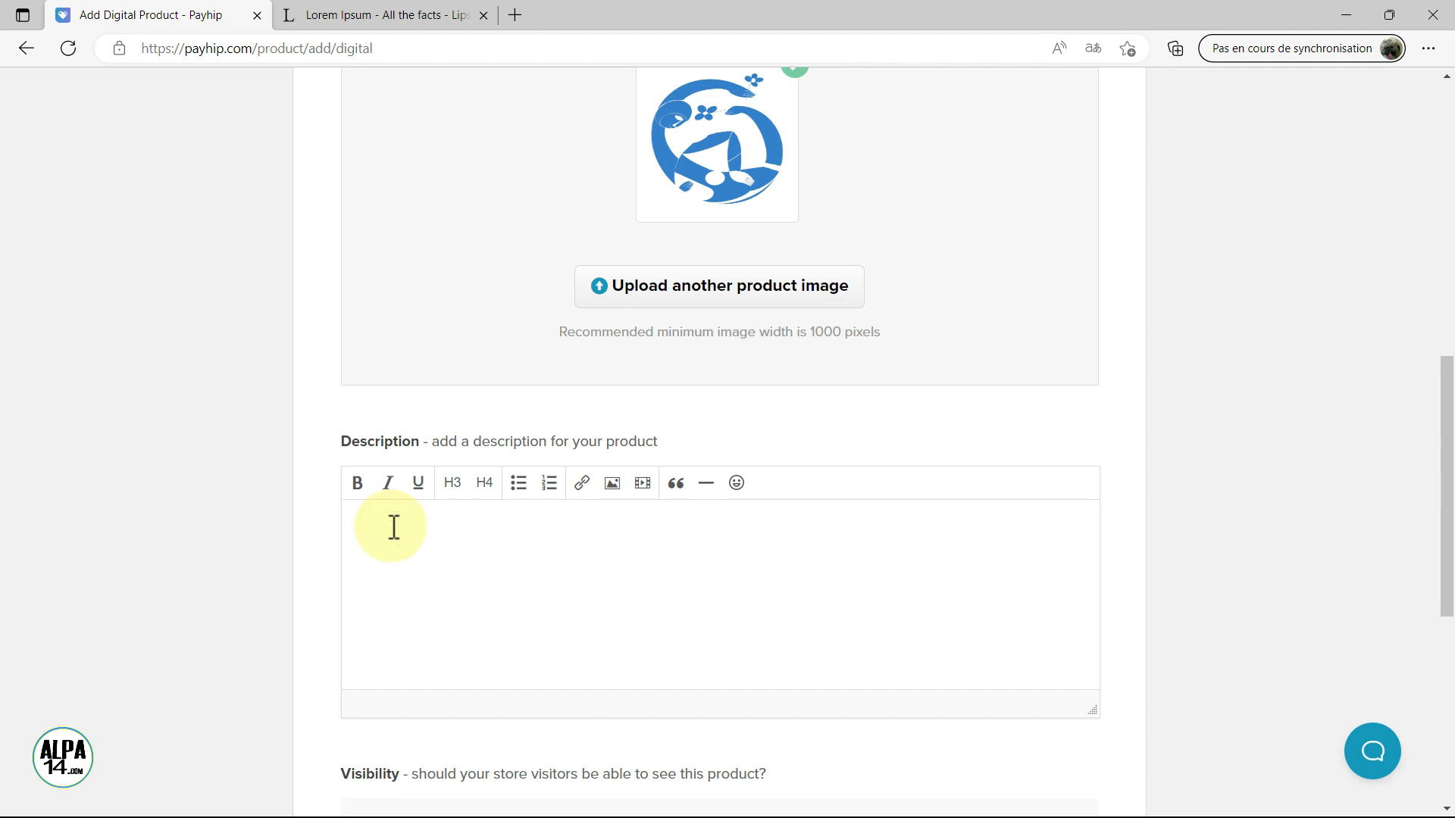
key(ctrl+v)
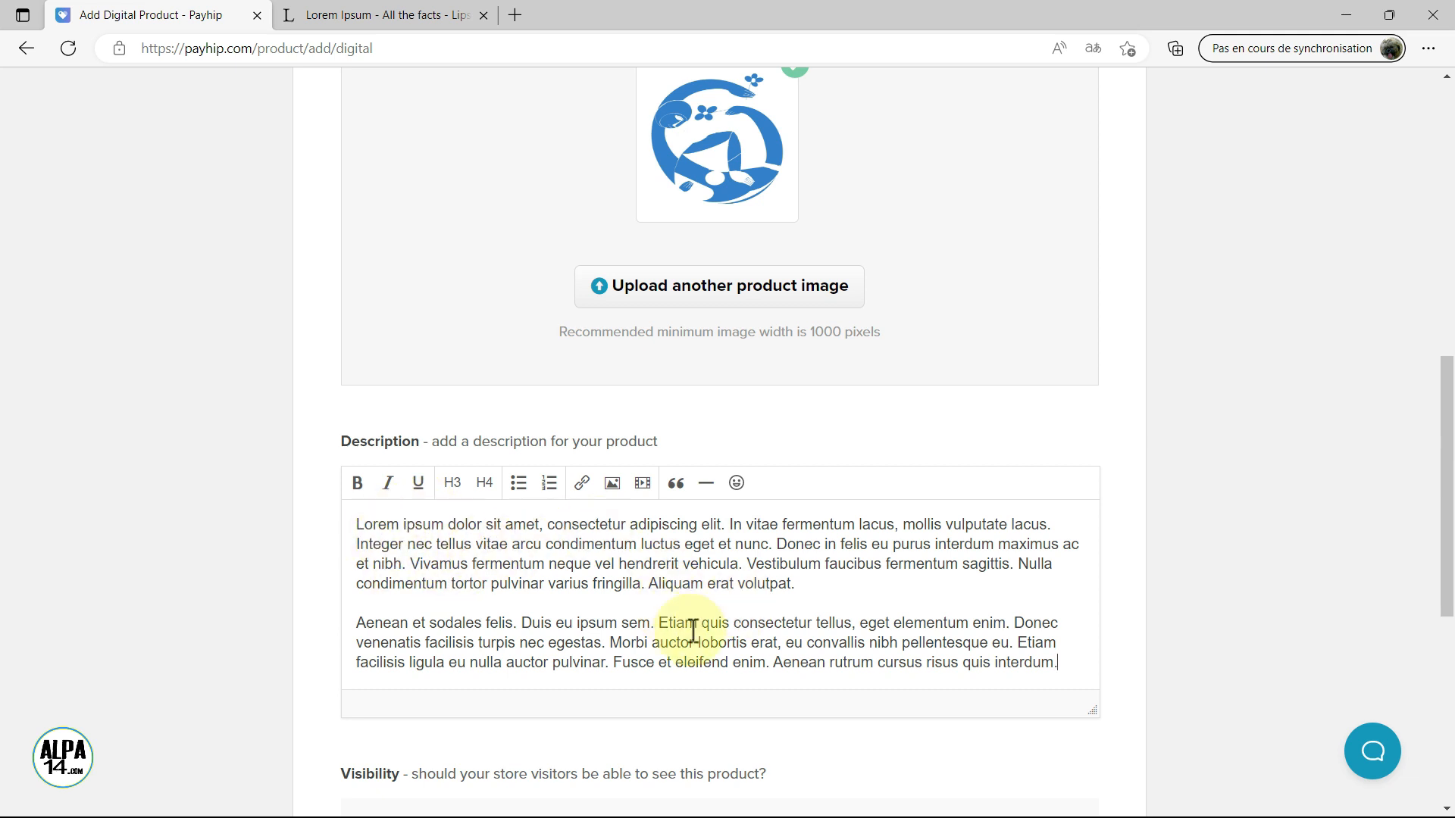
scroll(692, 629, down, 5)
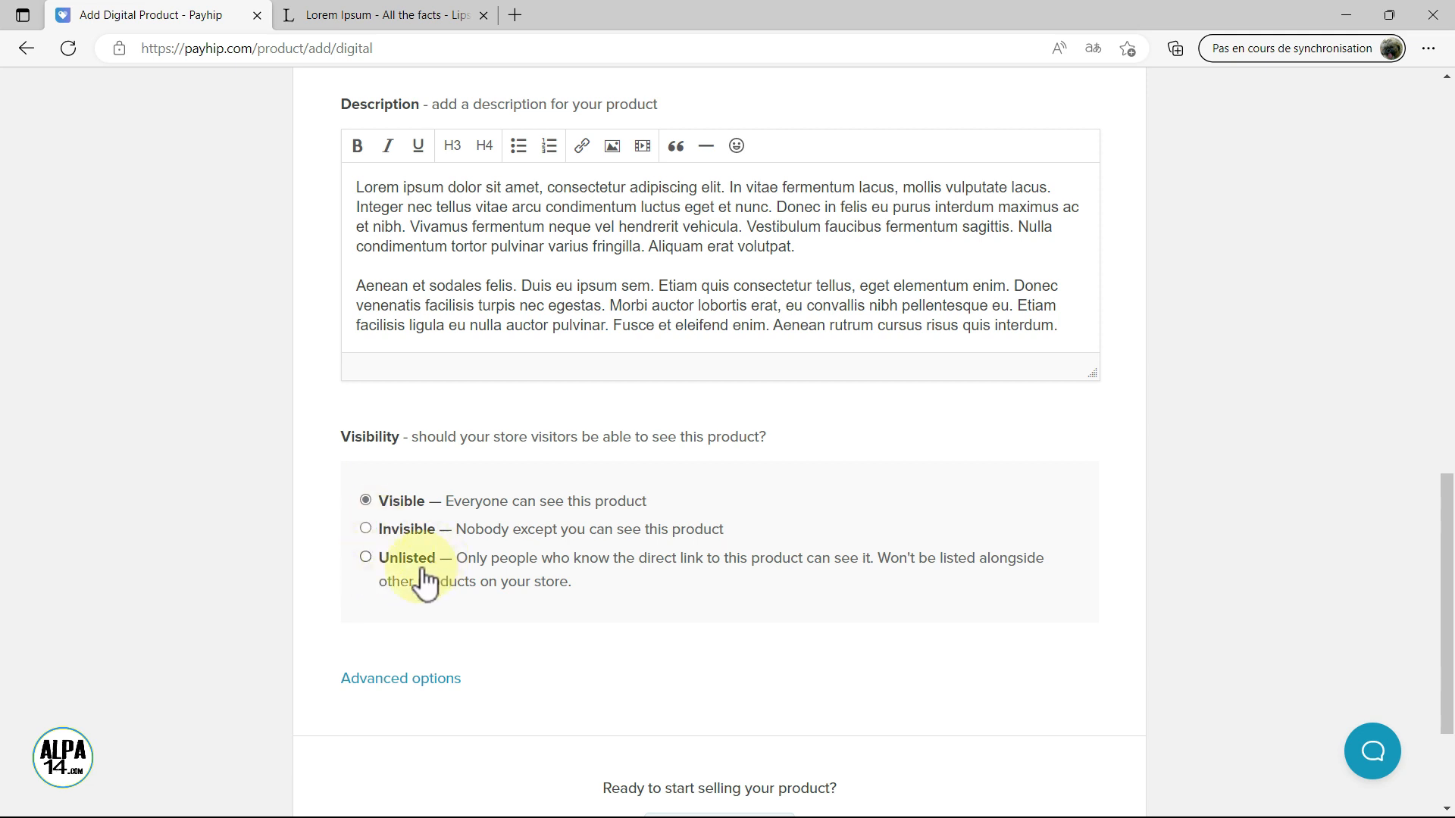
Review the Advanced options, keep visibility on Visible, and add Création 1 to the store
scroll(485, 605, down, 3)
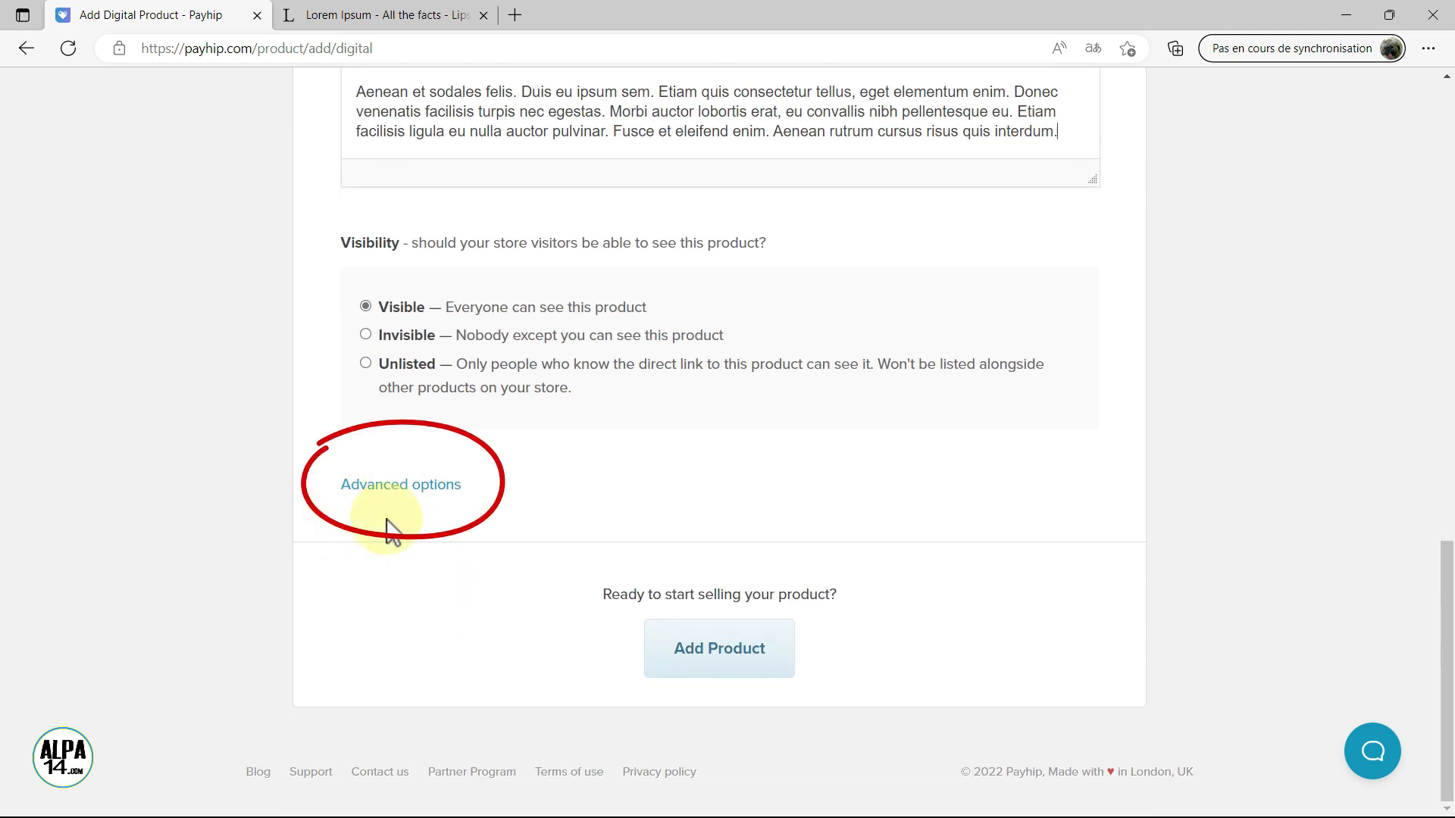
click(454, 488)
scroll(569, 517, down, 3)
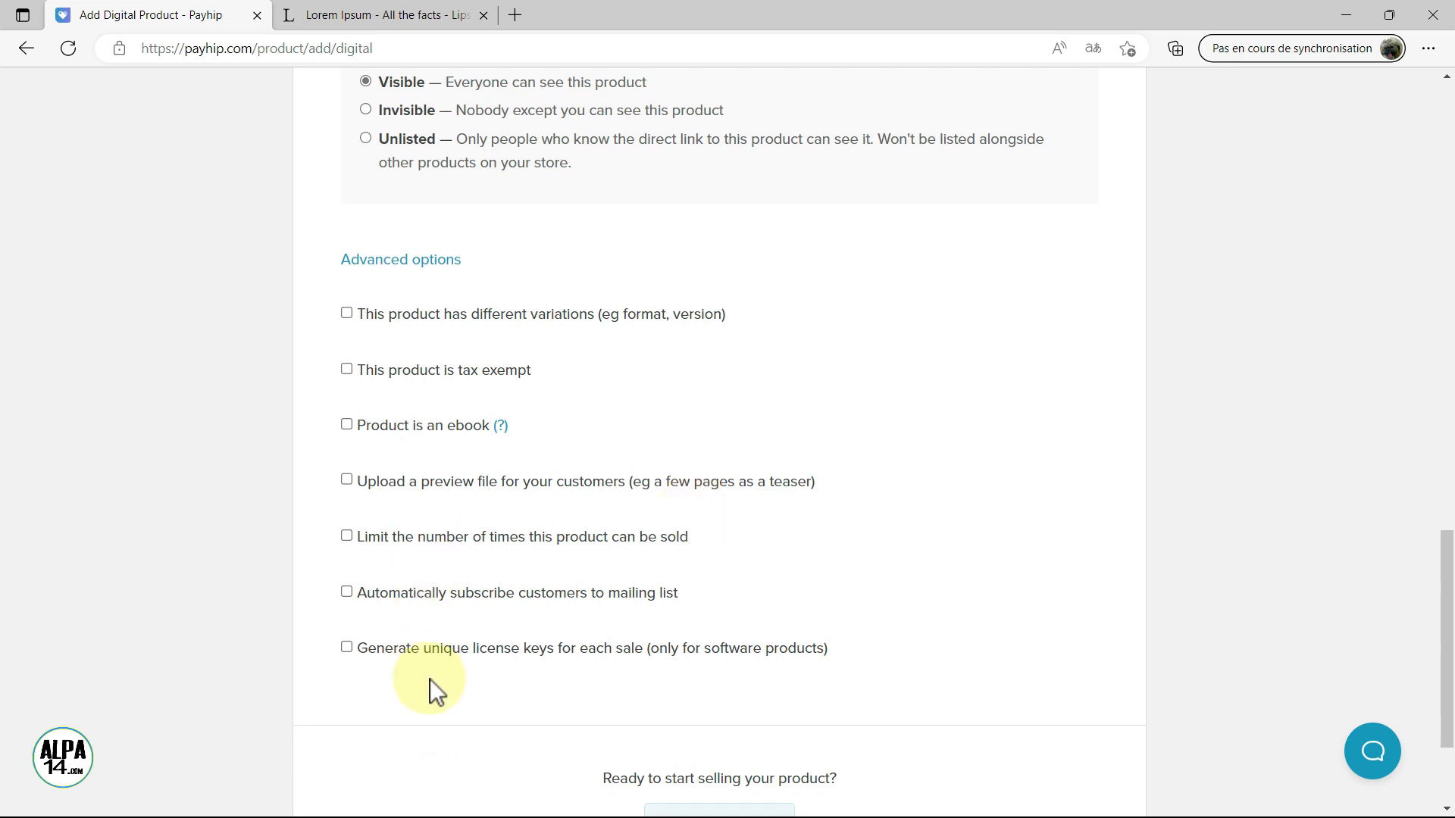
click(392, 259)
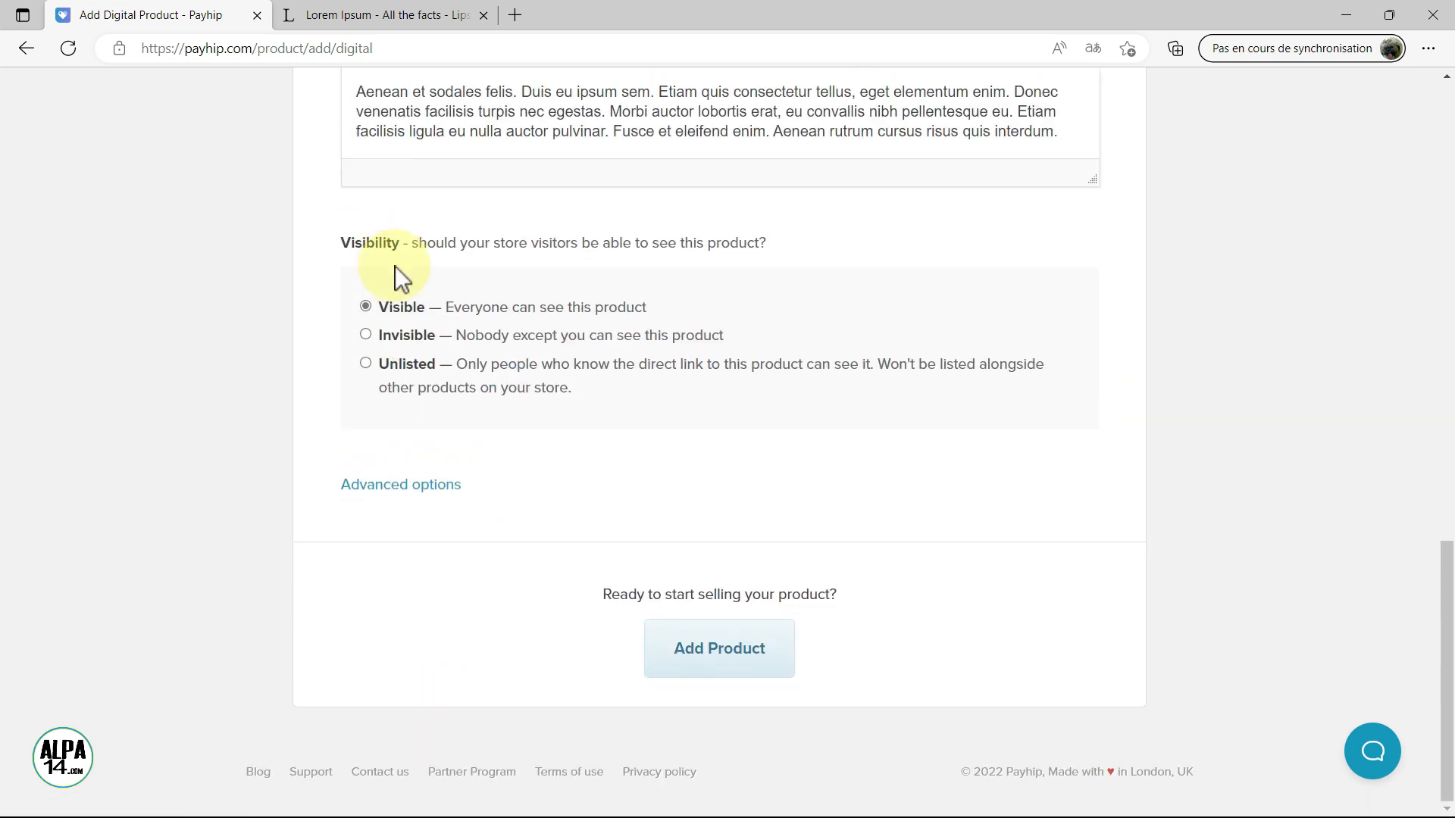
click(712, 649)
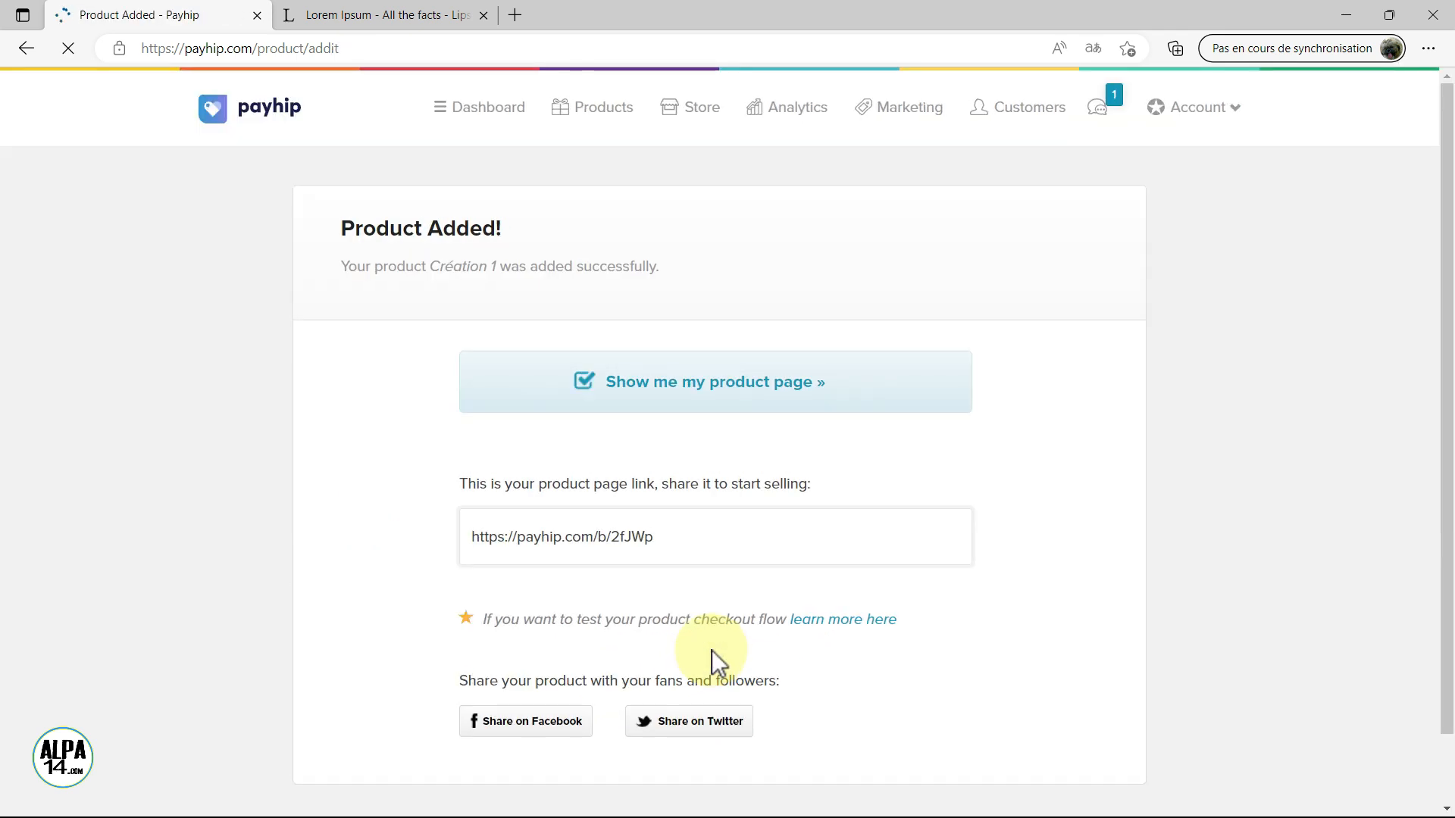
Open the live Création 1 product page and scroll through it
scroll(711, 650, down, 1)
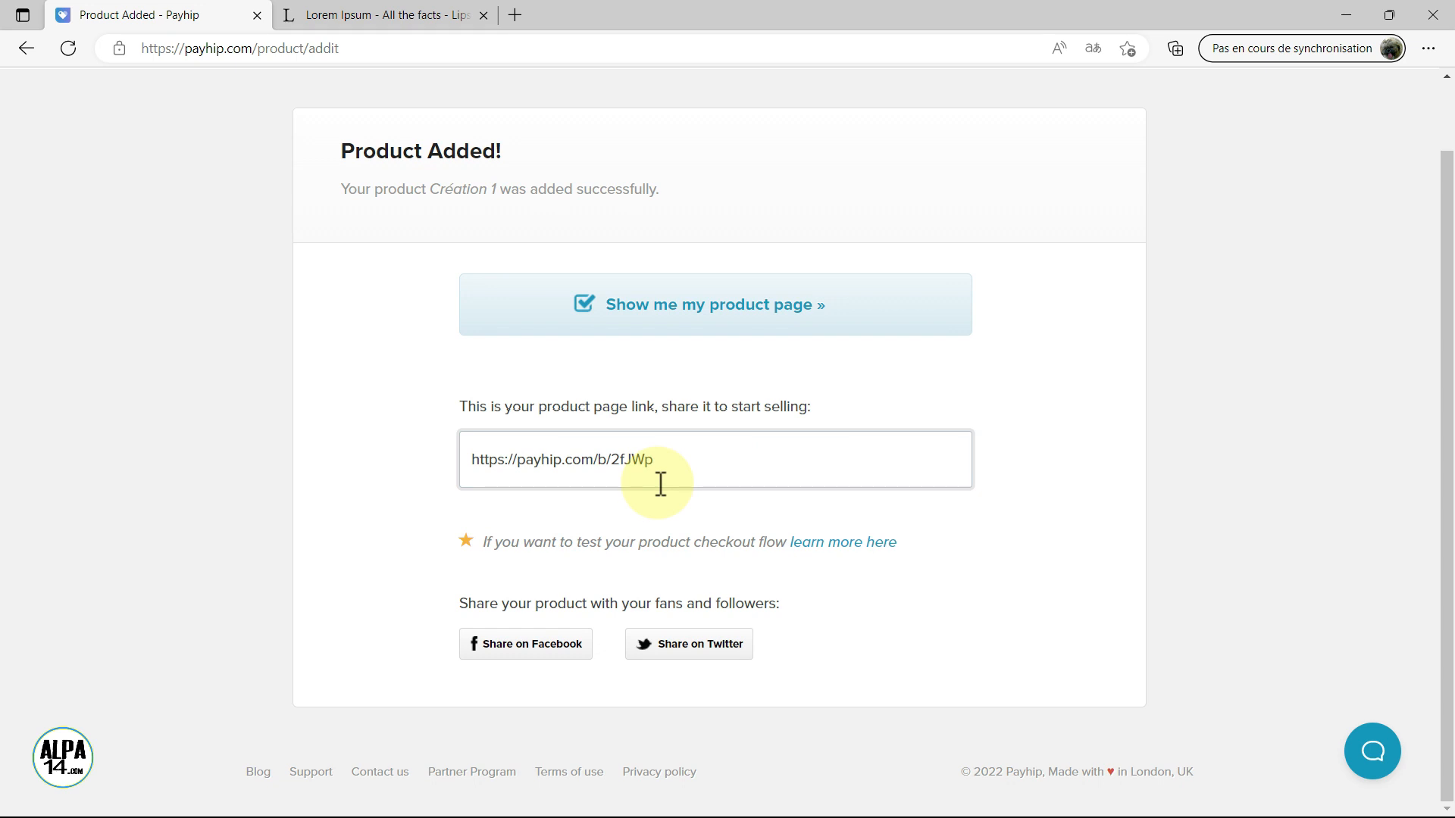
click(674, 302)
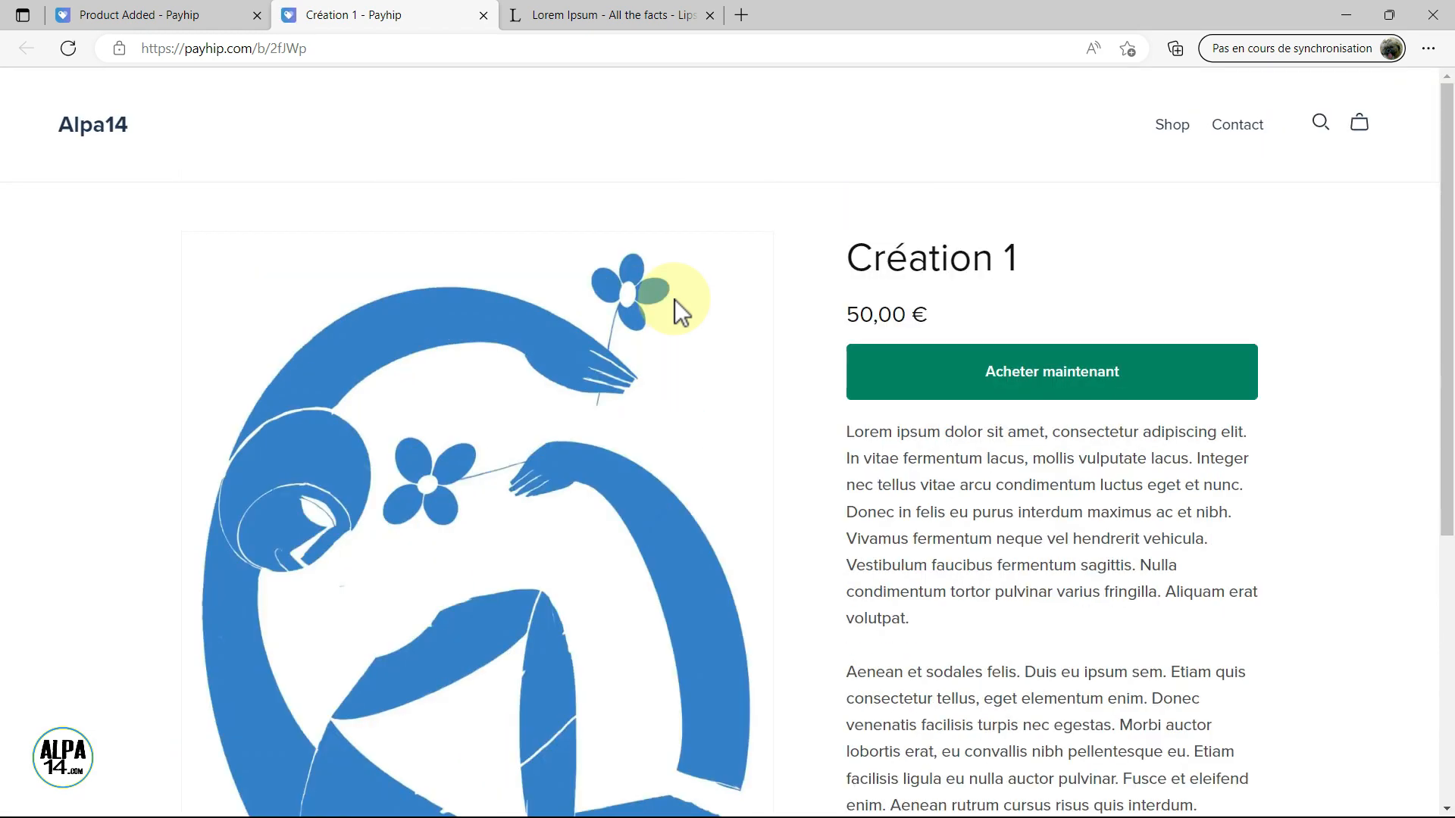
scroll(518, 379, down, 4)
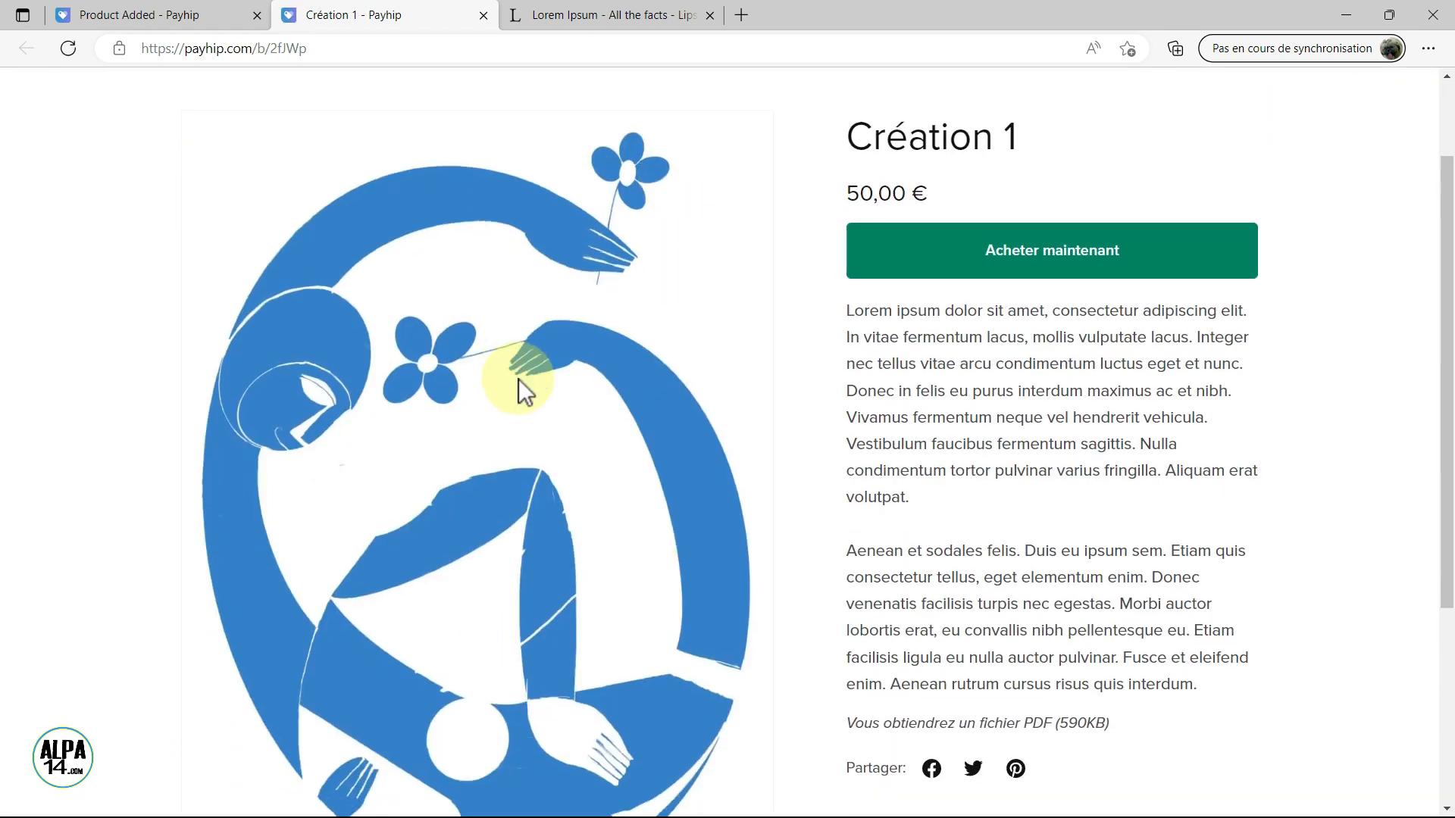
scroll(591, 379, up, 2)
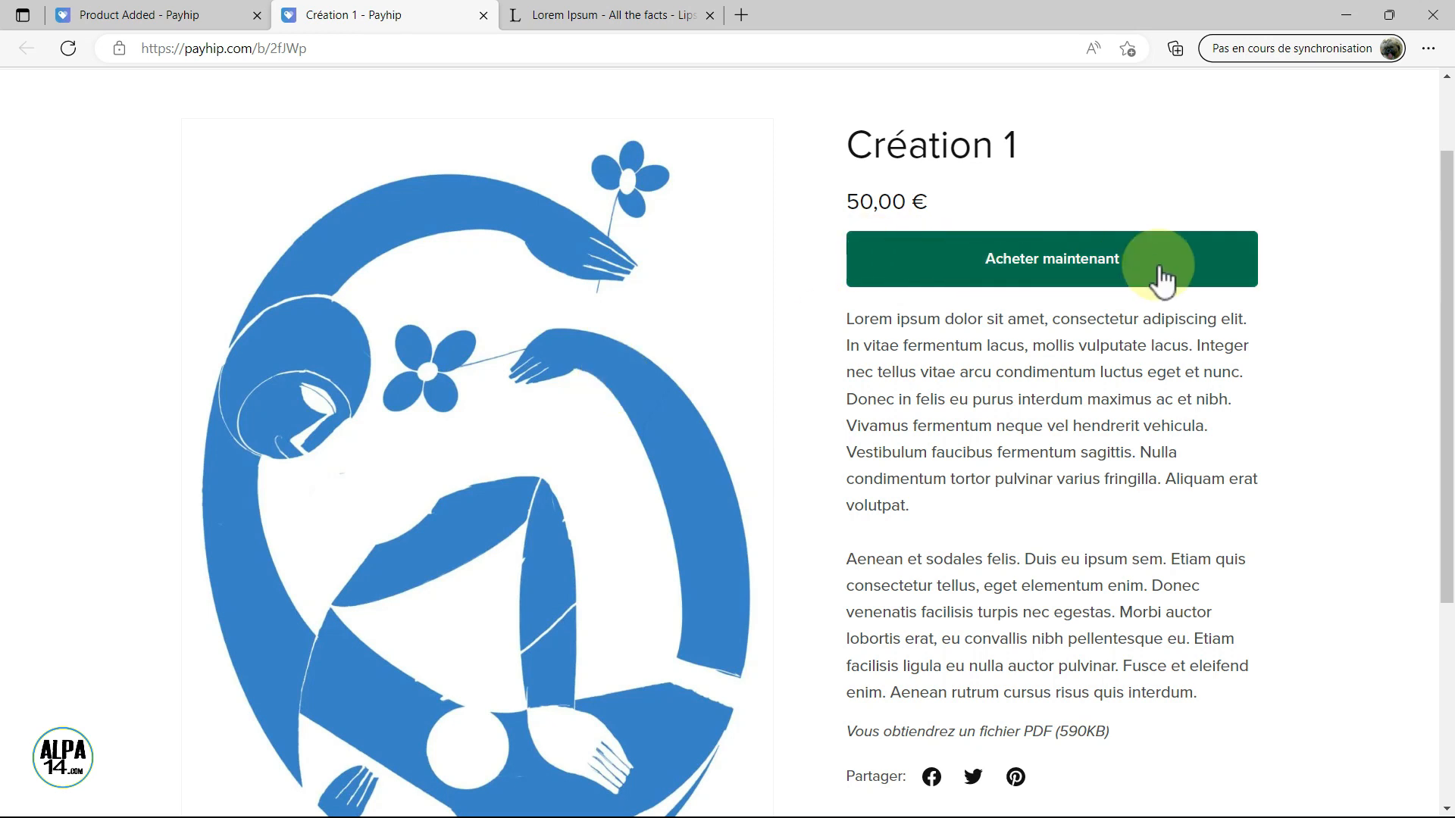
scroll(1182, 341, down, 2)
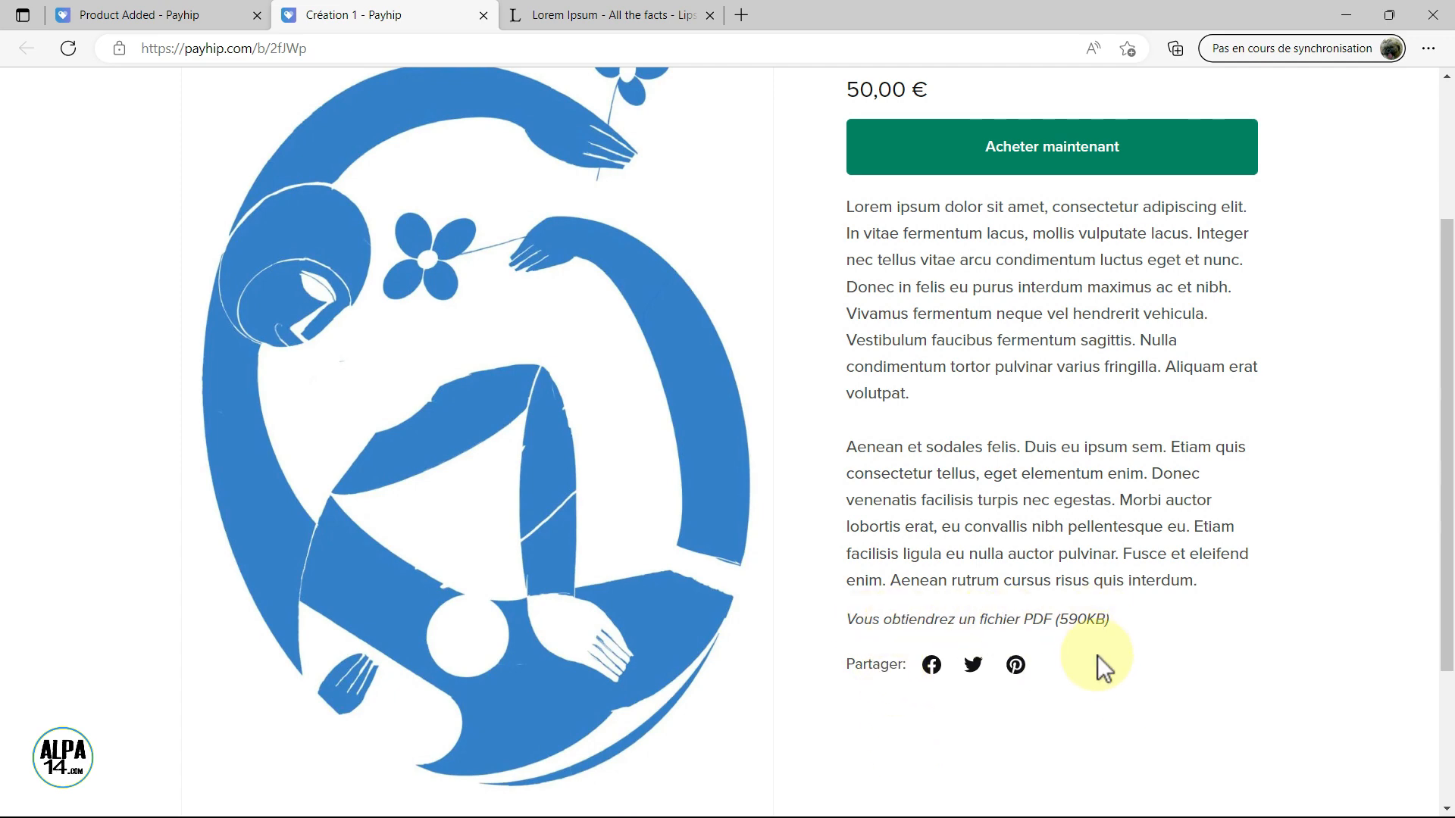
scroll(1097, 656, up, 3)
scroll(1000, 753, down, 2)
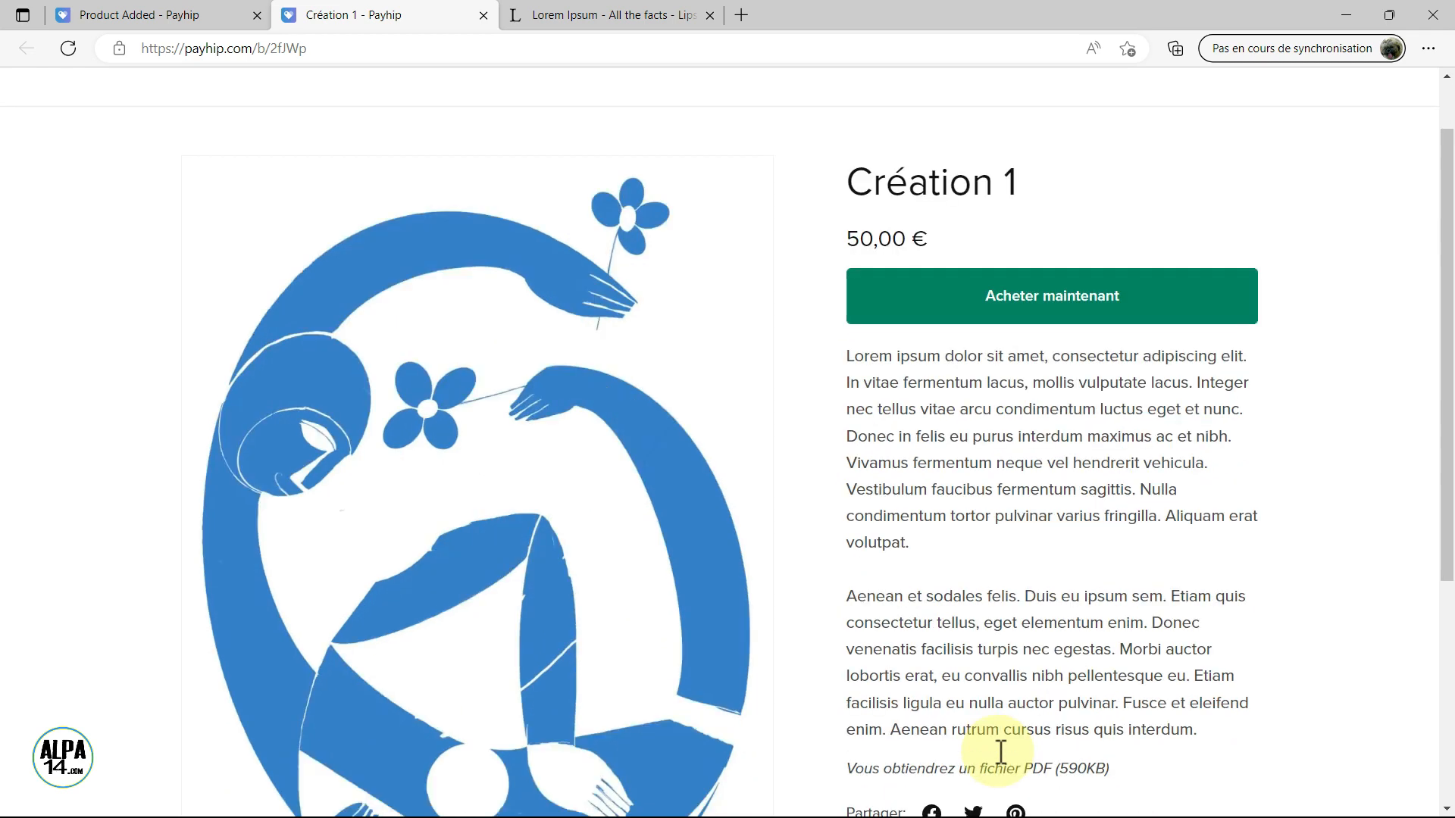
scroll(998, 752, up, 2)
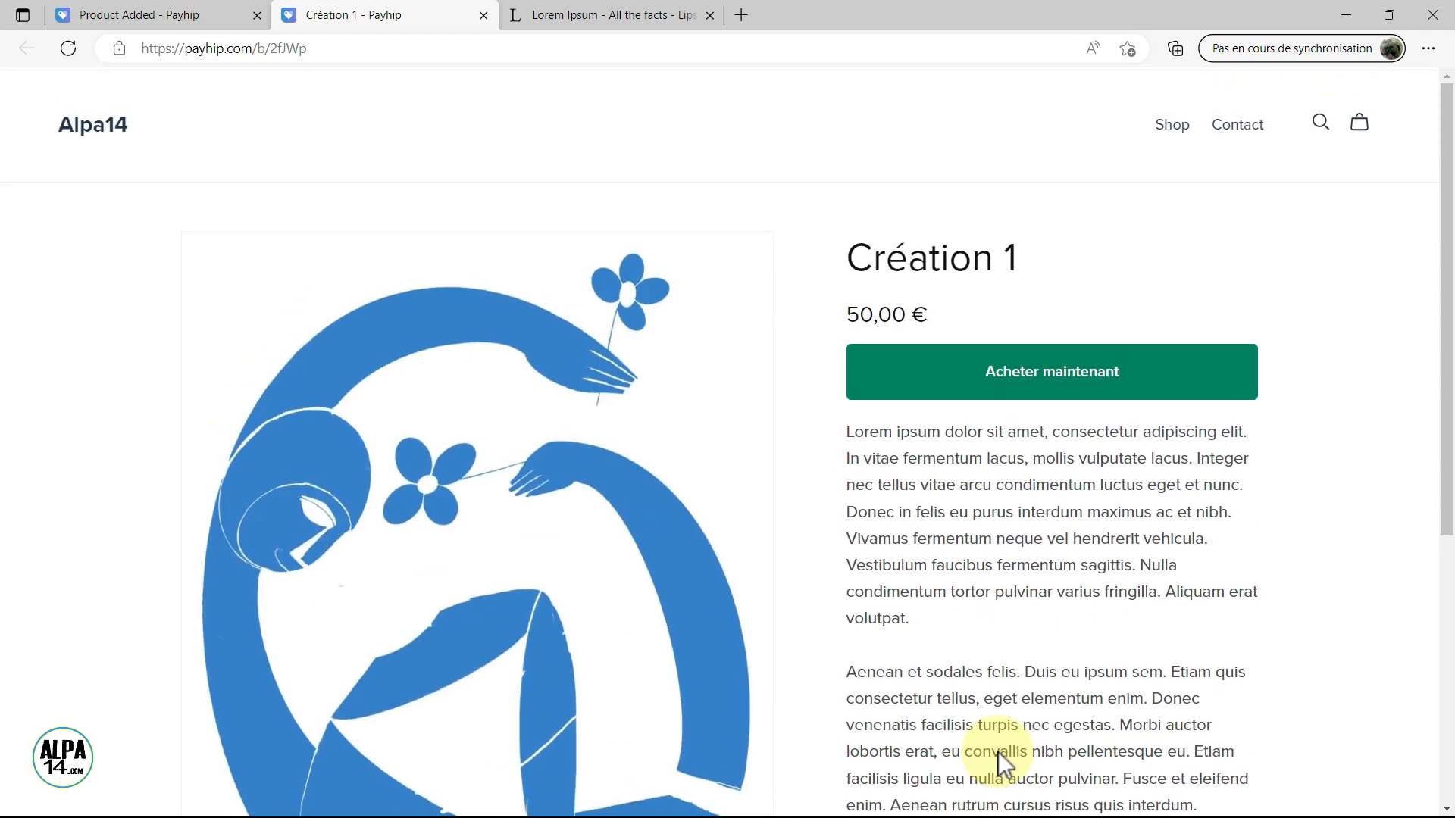
Return to the confirmation and bring up the Products list showing Création 1 at €50.00
click(108, 15)
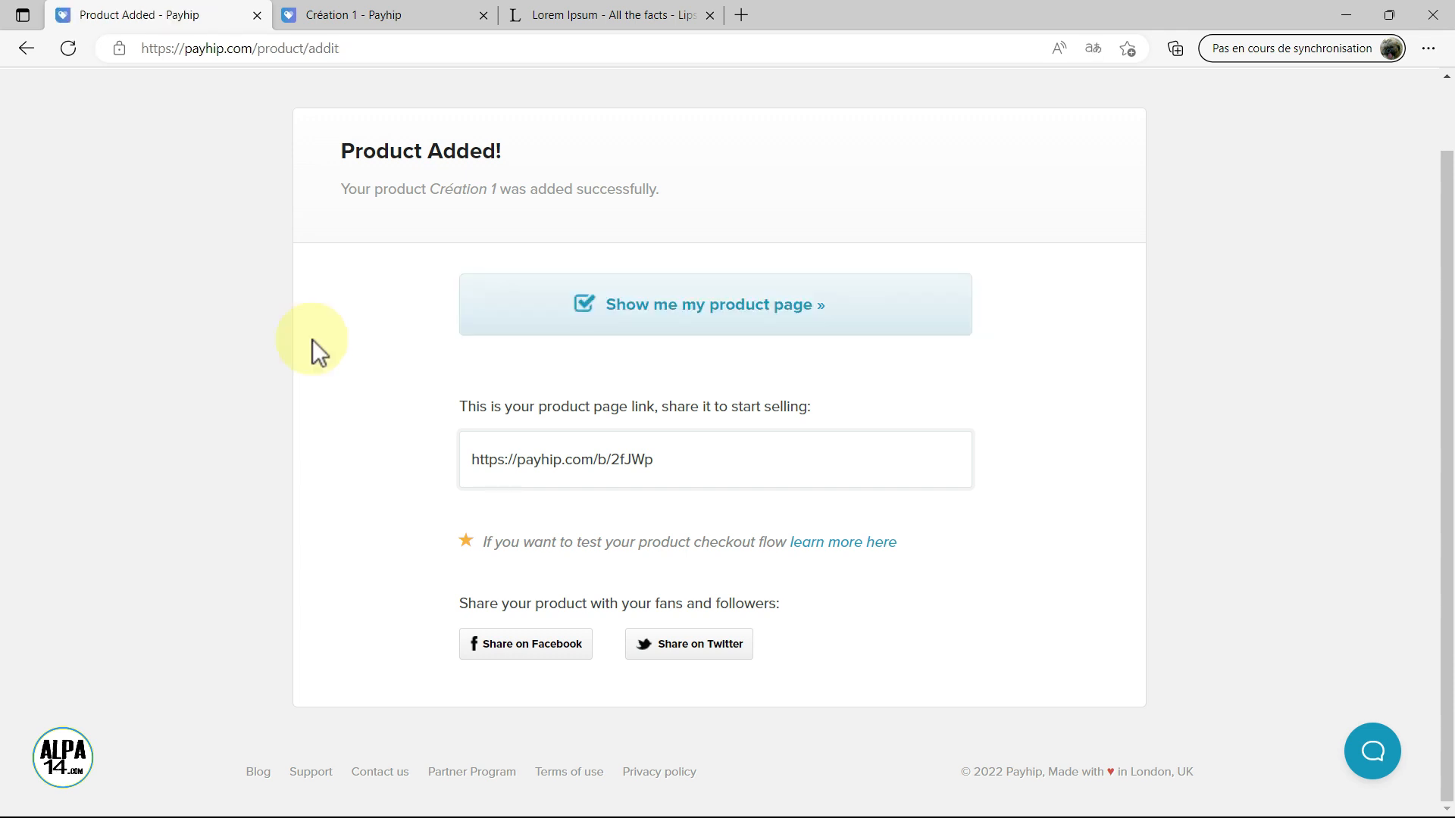
scroll(301, 314, up, 1)
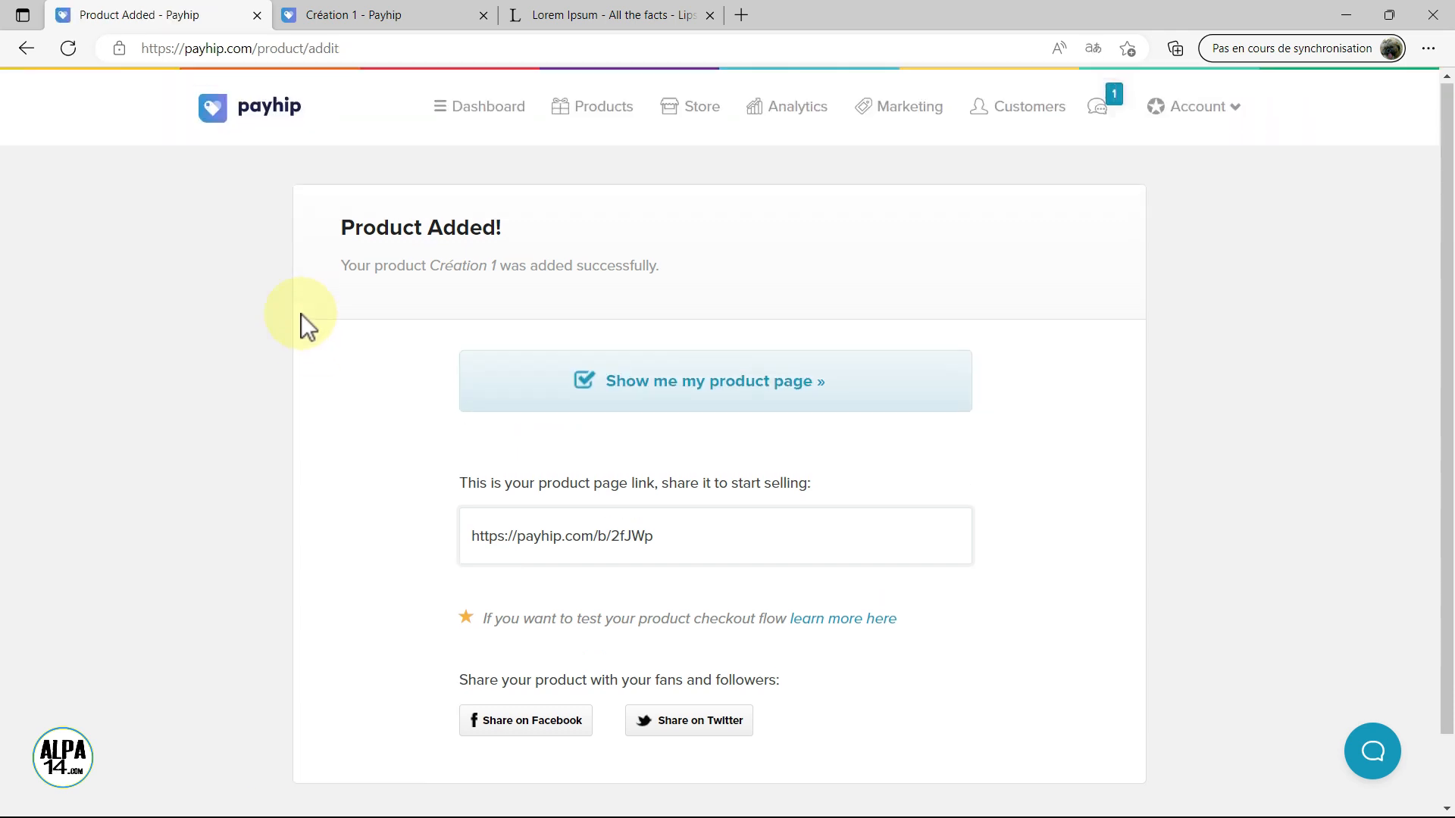
click(611, 112)
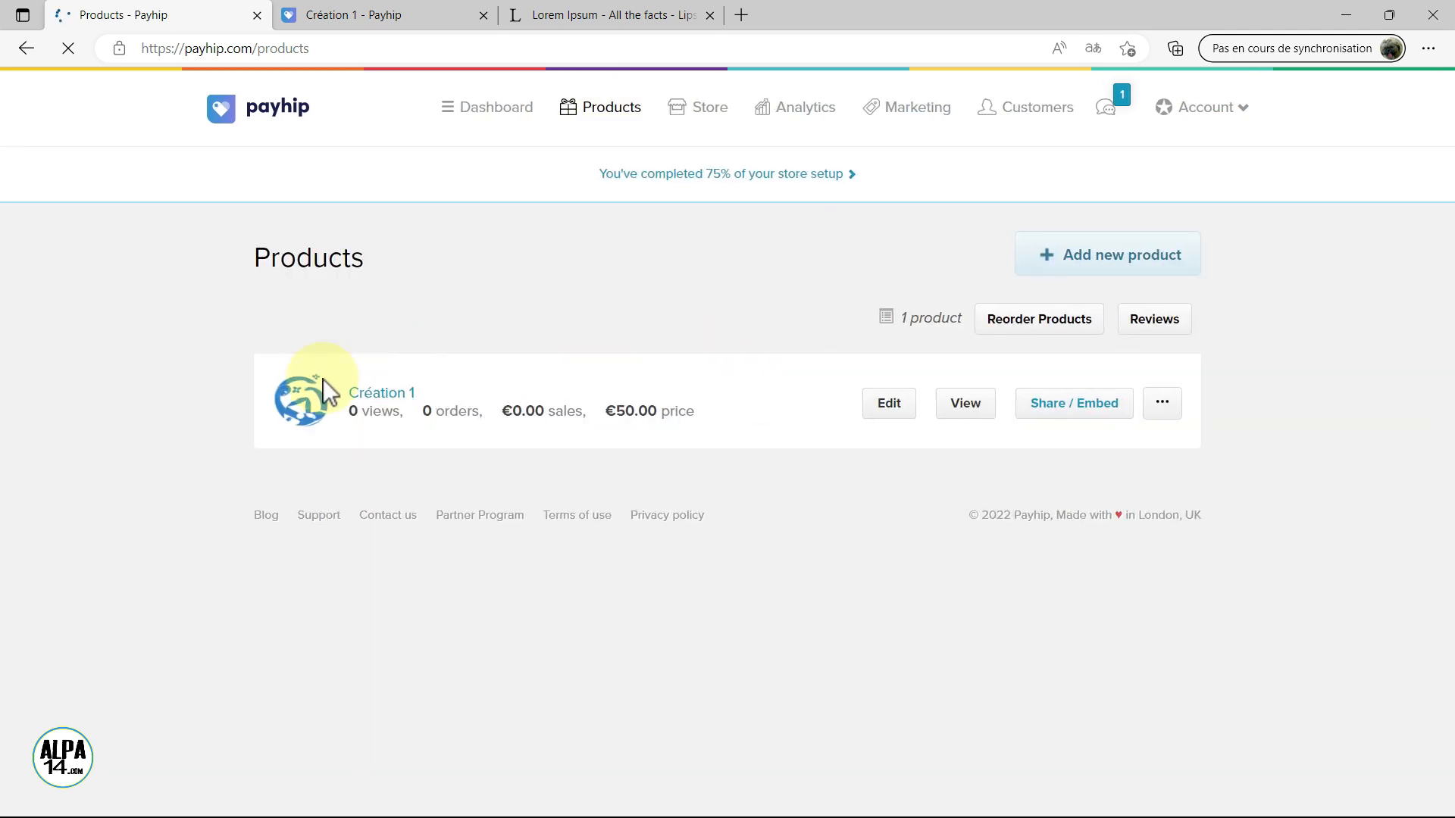
Start a new digital product and upload creation2.pdf as its file
click(1097, 257)
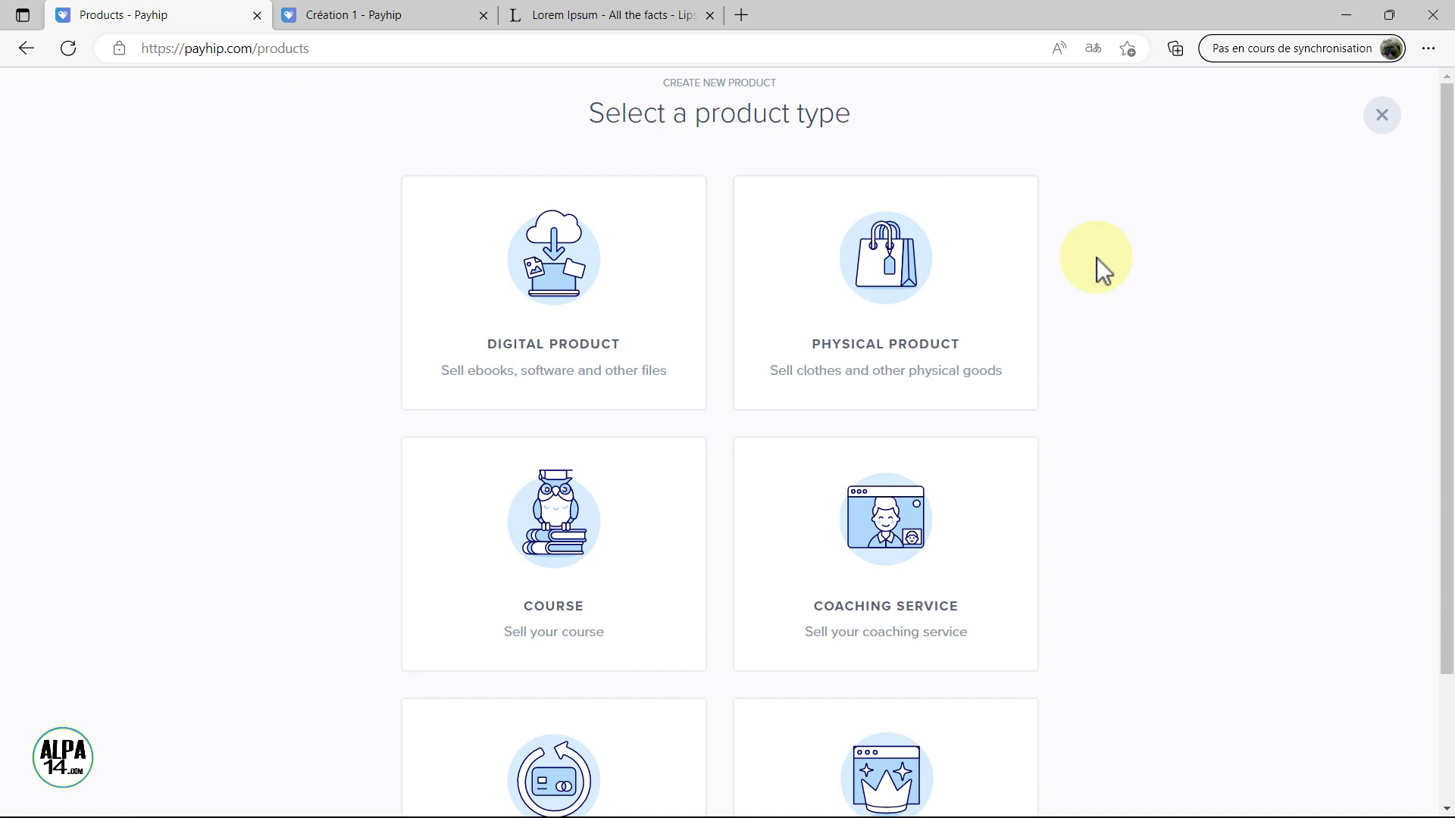
click(603, 340)
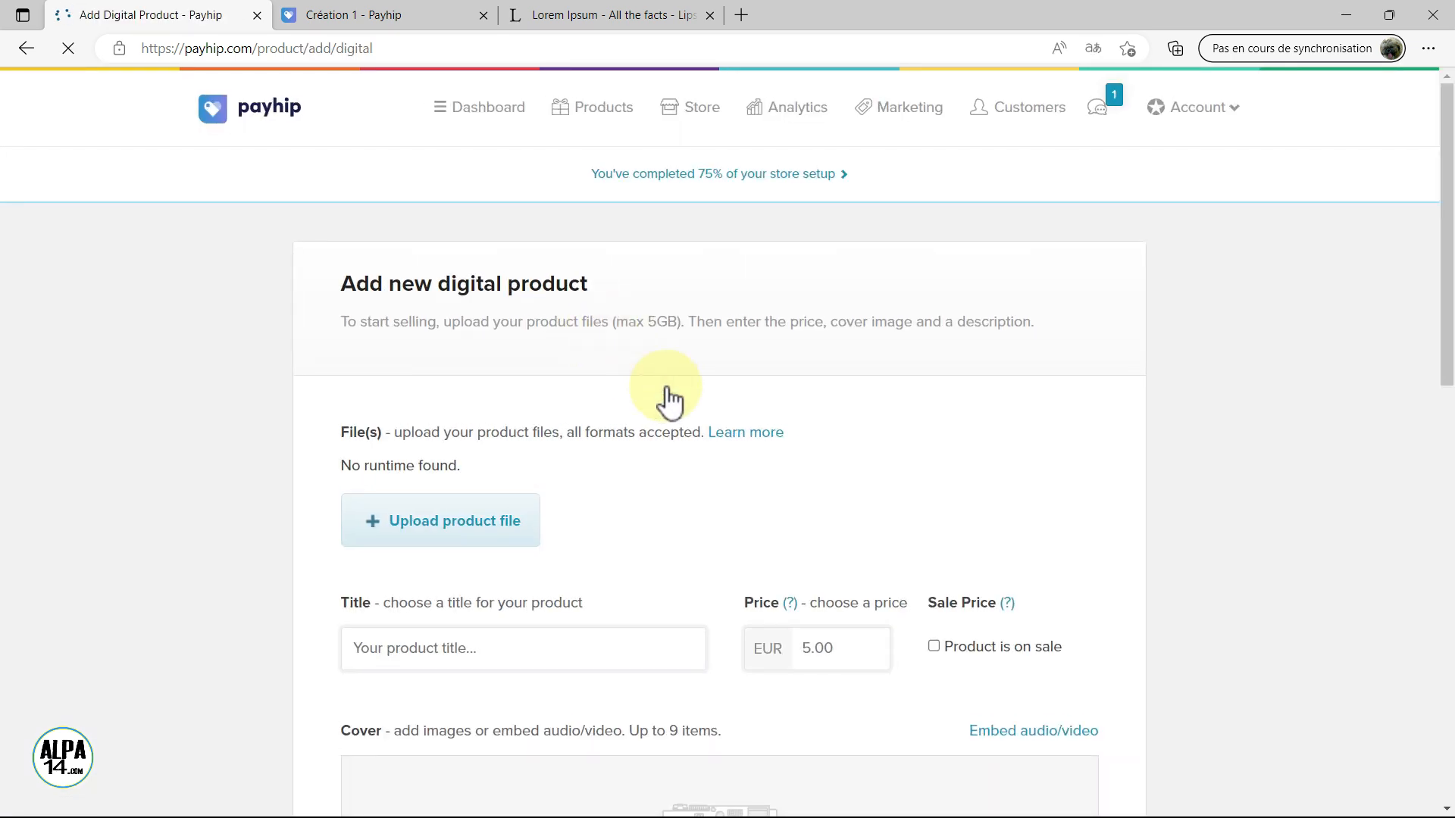
scroll(697, 411, down, 3)
click(422, 300)
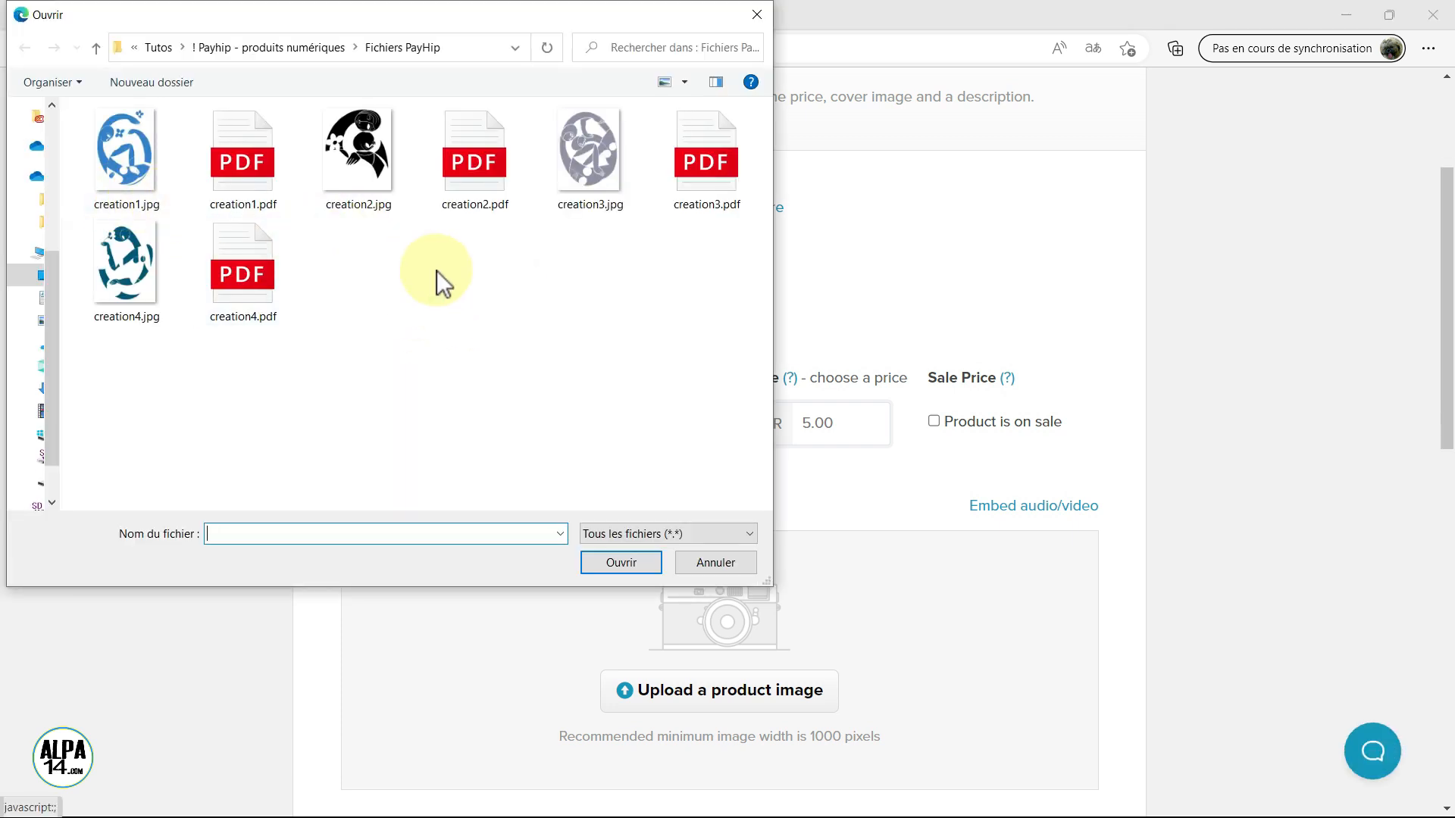
click(491, 161)
click(619, 568)
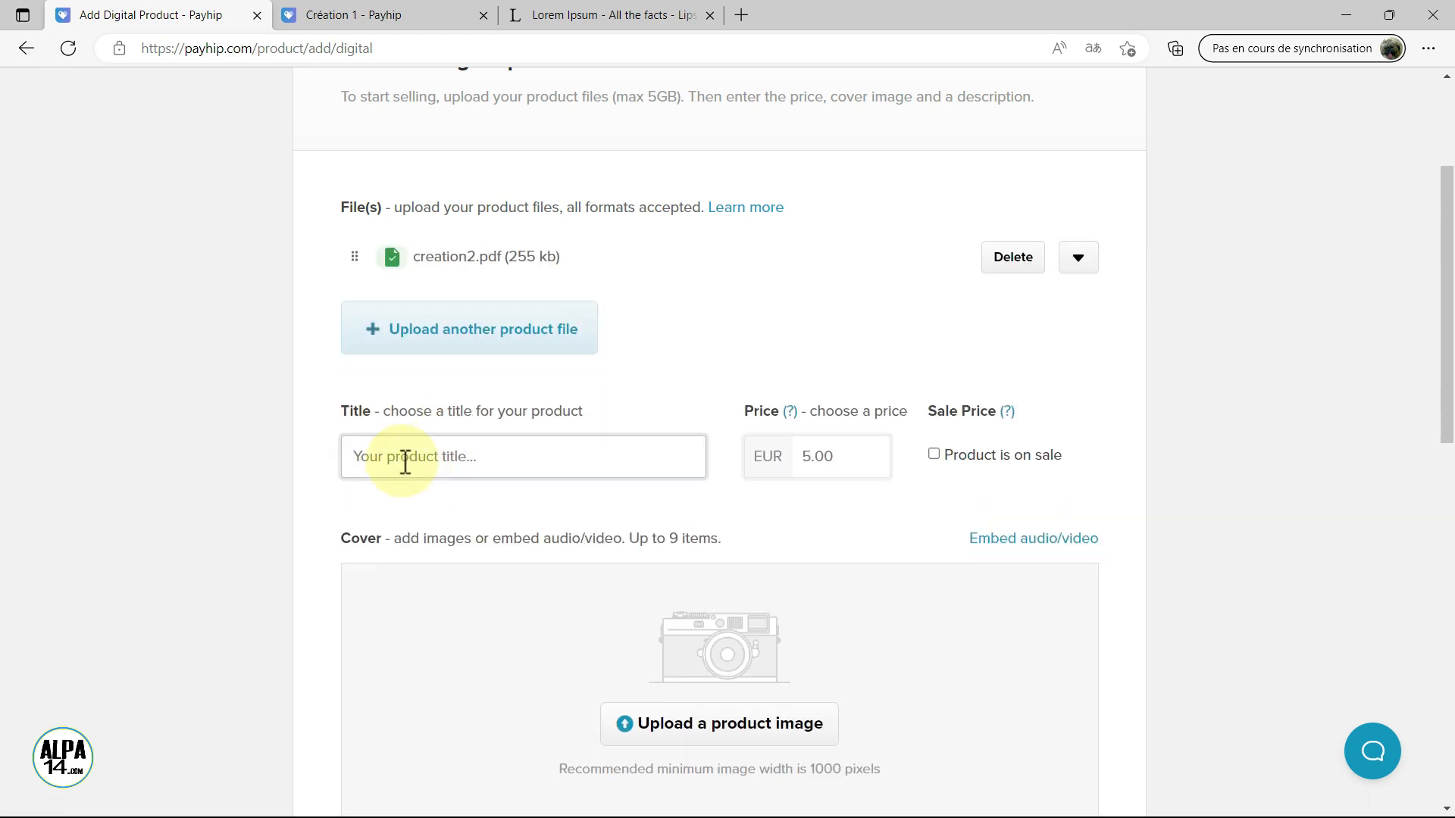
Title it 'Création 2', priced EUR 50.00 and on sale at 25
click(404, 457)
text(Cr)
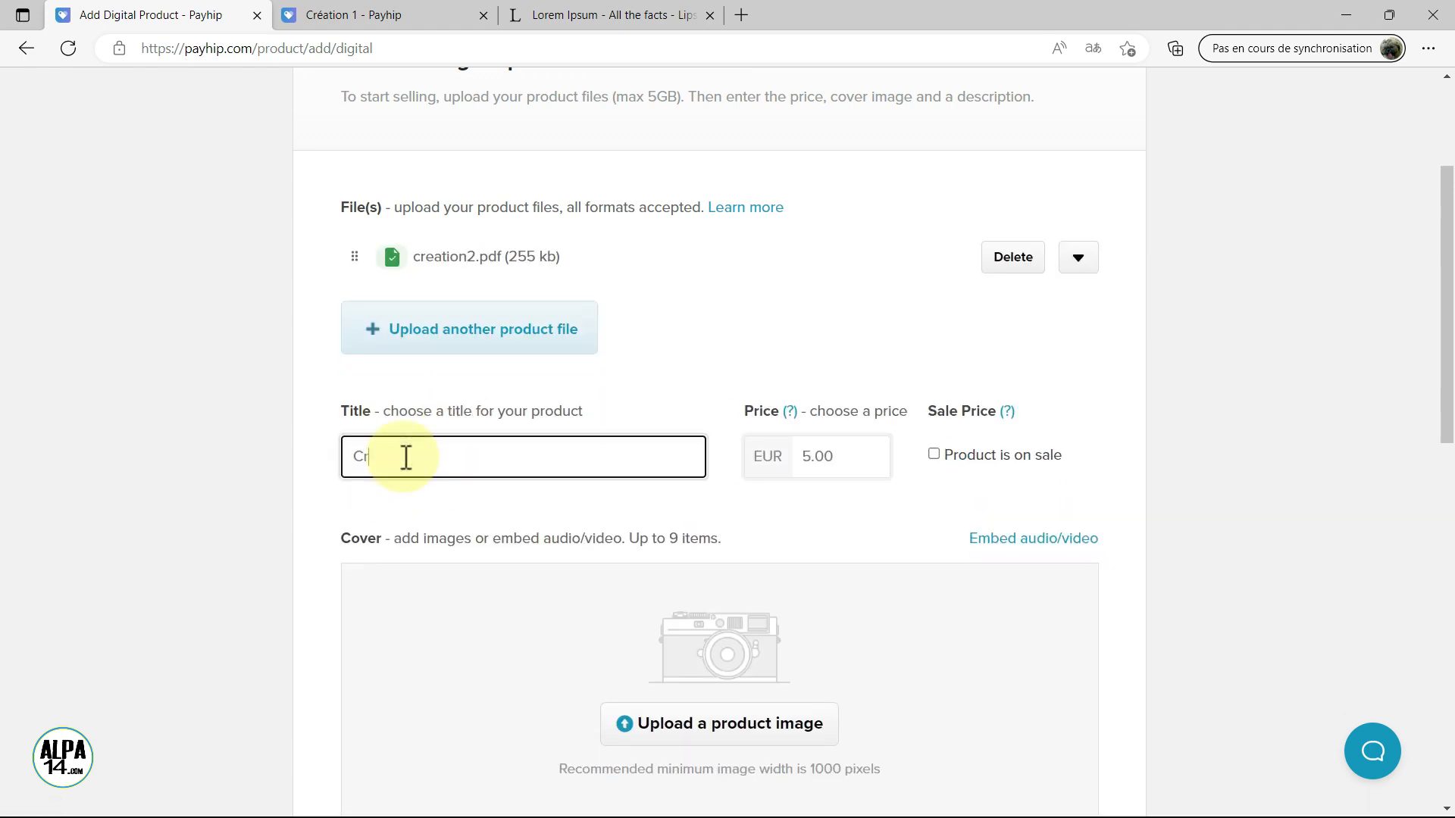
text(éation 2)
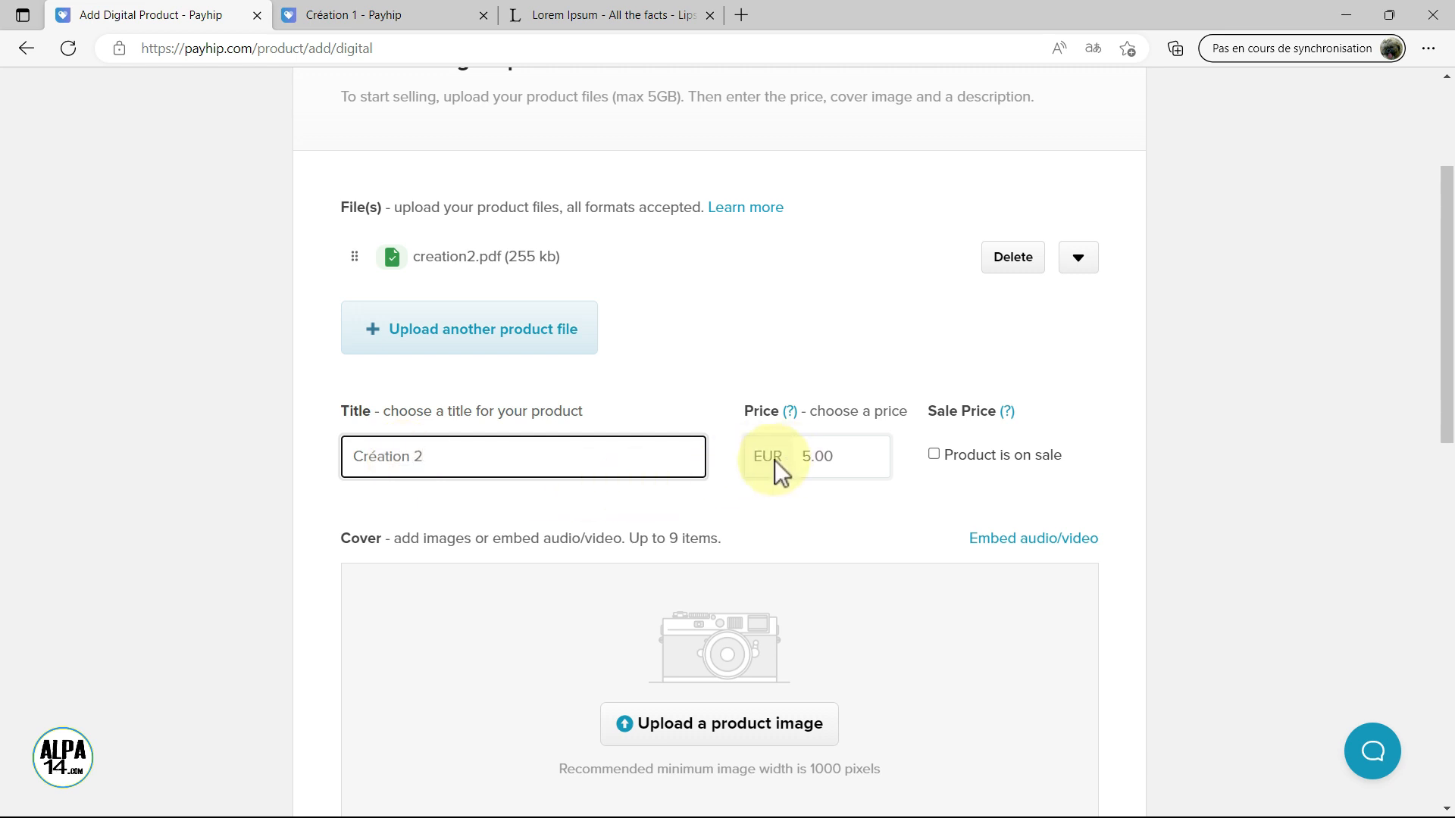
click(803, 459)
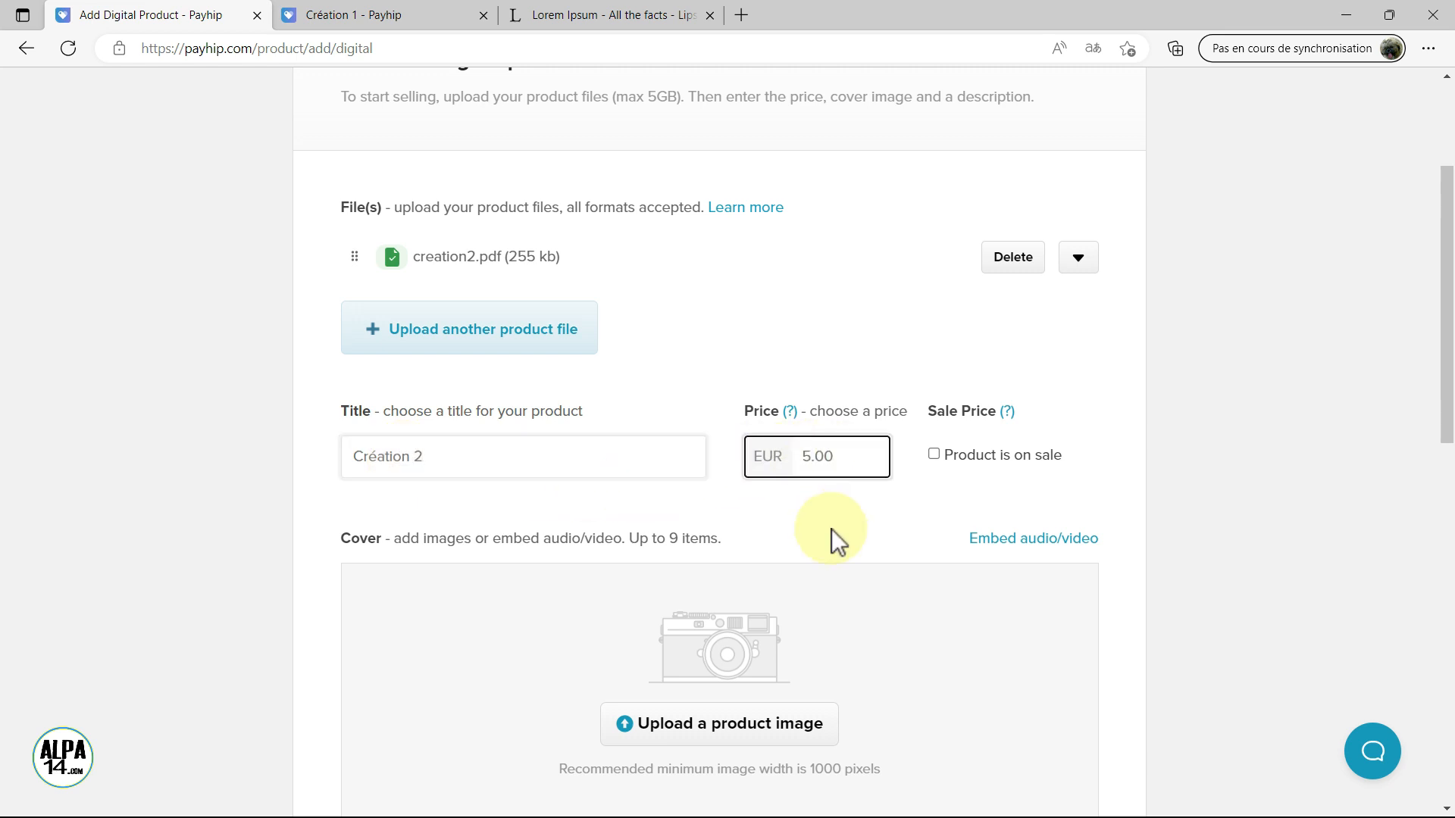
text(0)
click(933, 455)
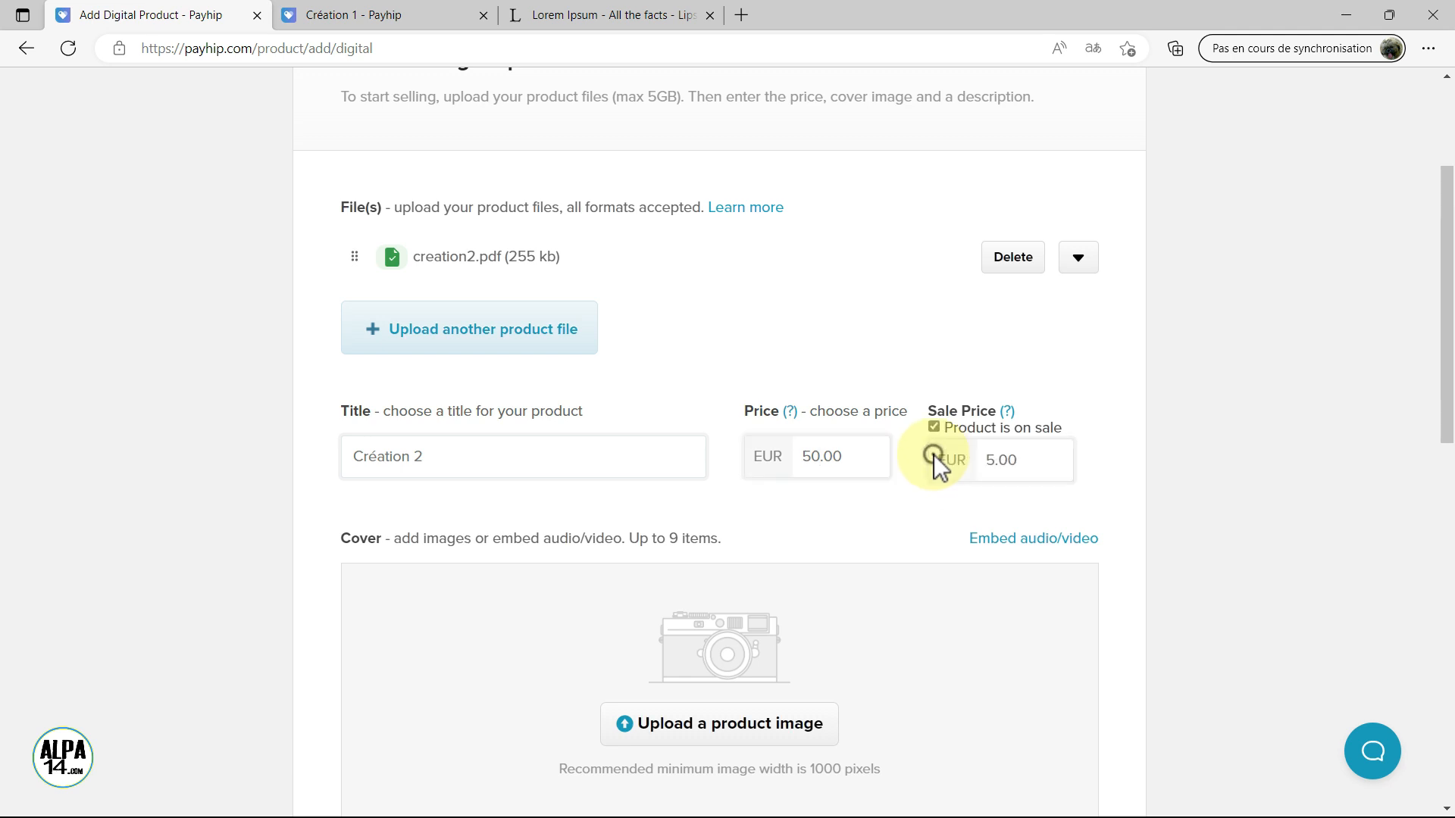
click(1018, 458)
key(BackSpace)
key(BackSpace)
key(BackSpace)
key(BackSpace)
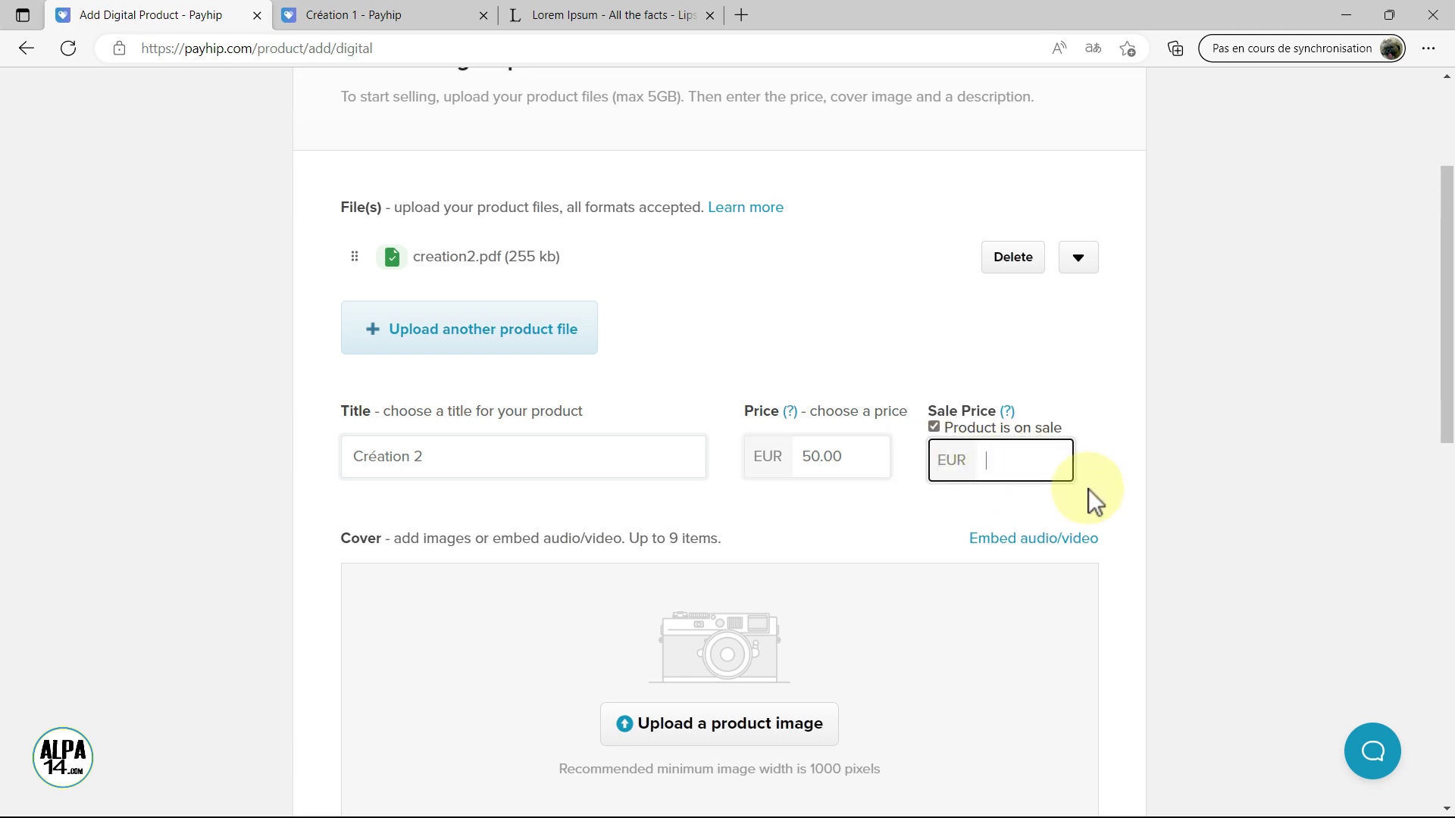
text(25)
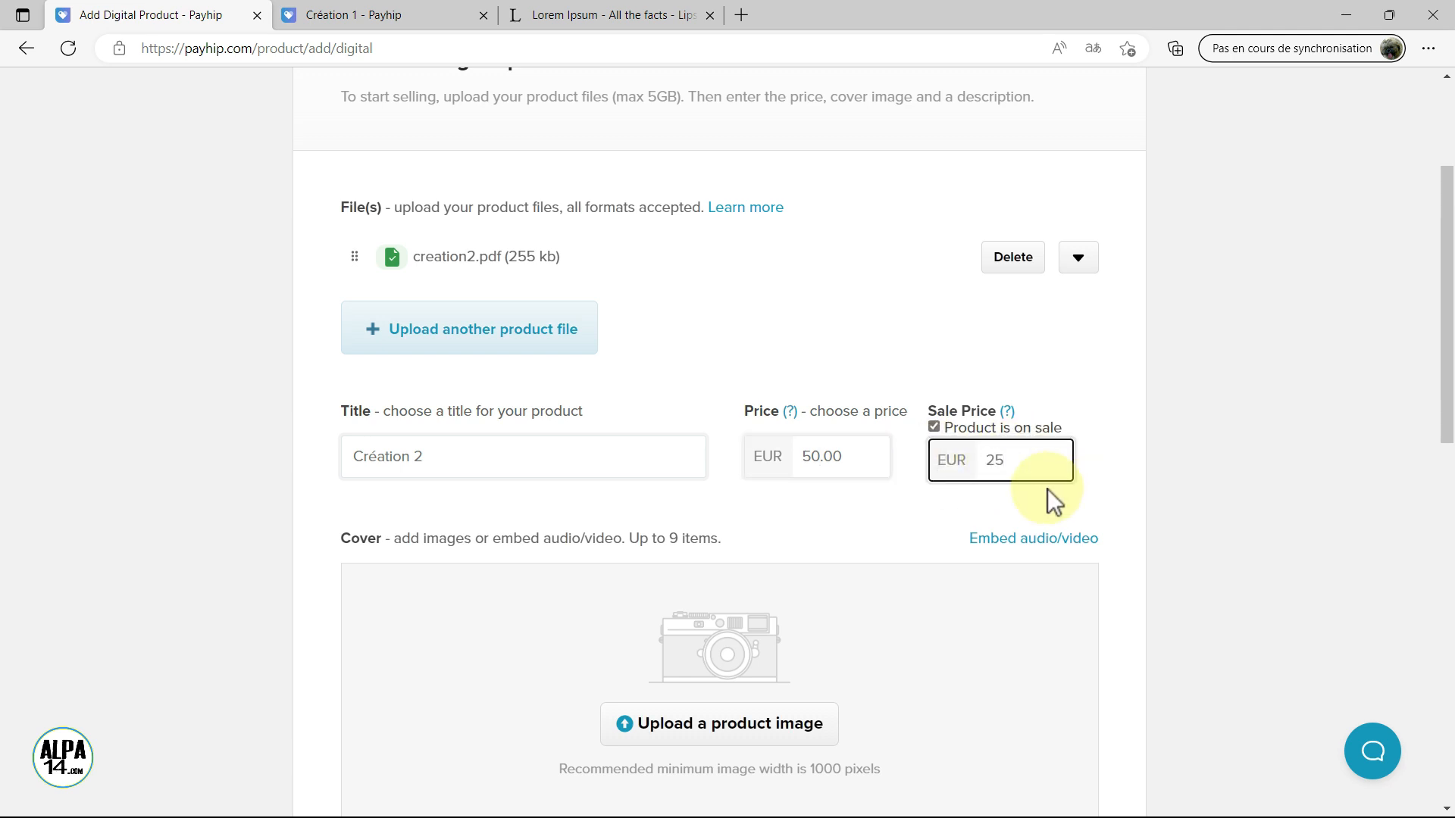
scroll(728, 546, down, 3)
Upload creation2.jpg as the product's cover image
click(710, 506)
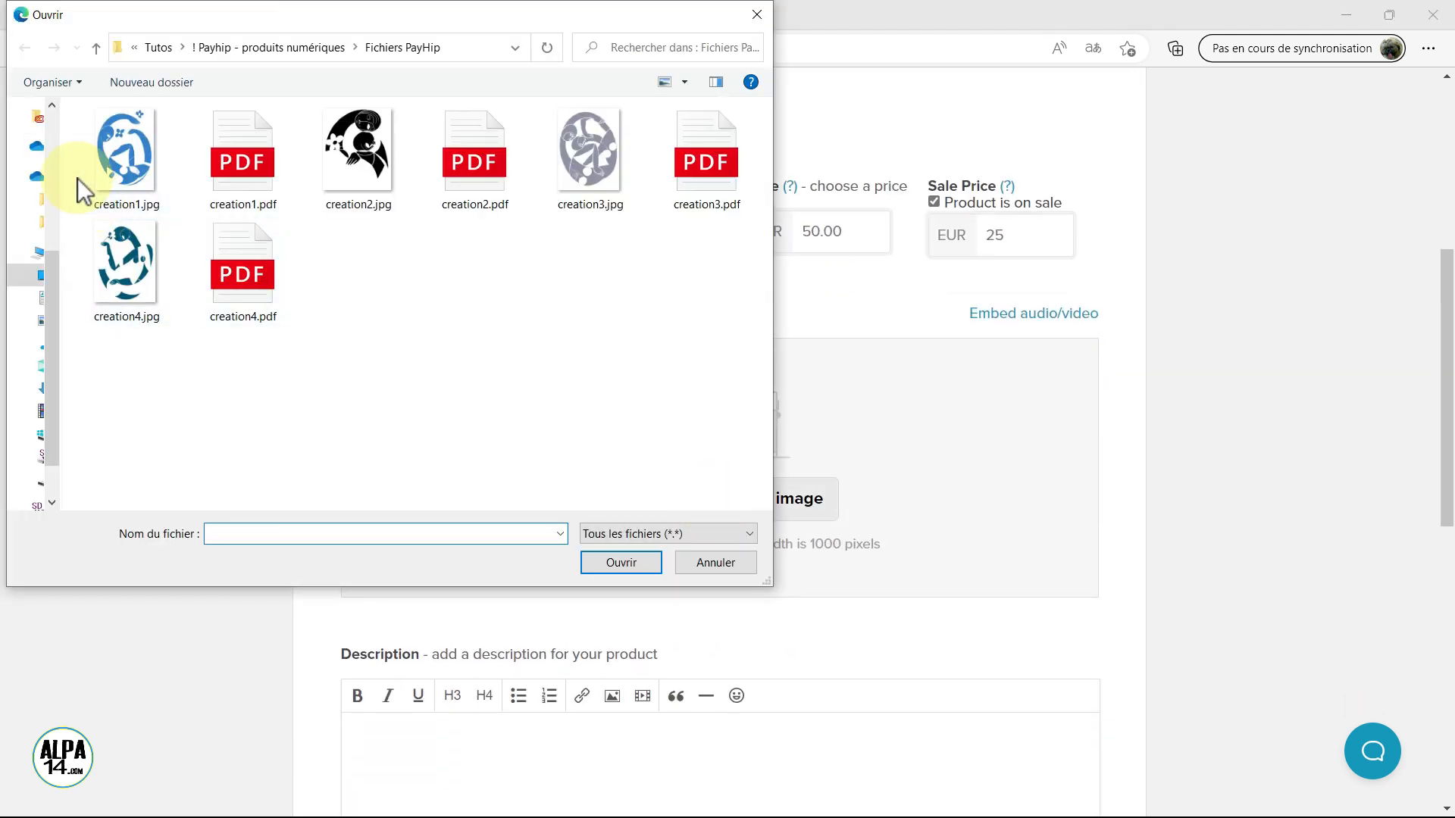
click(363, 175)
click(622, 567)
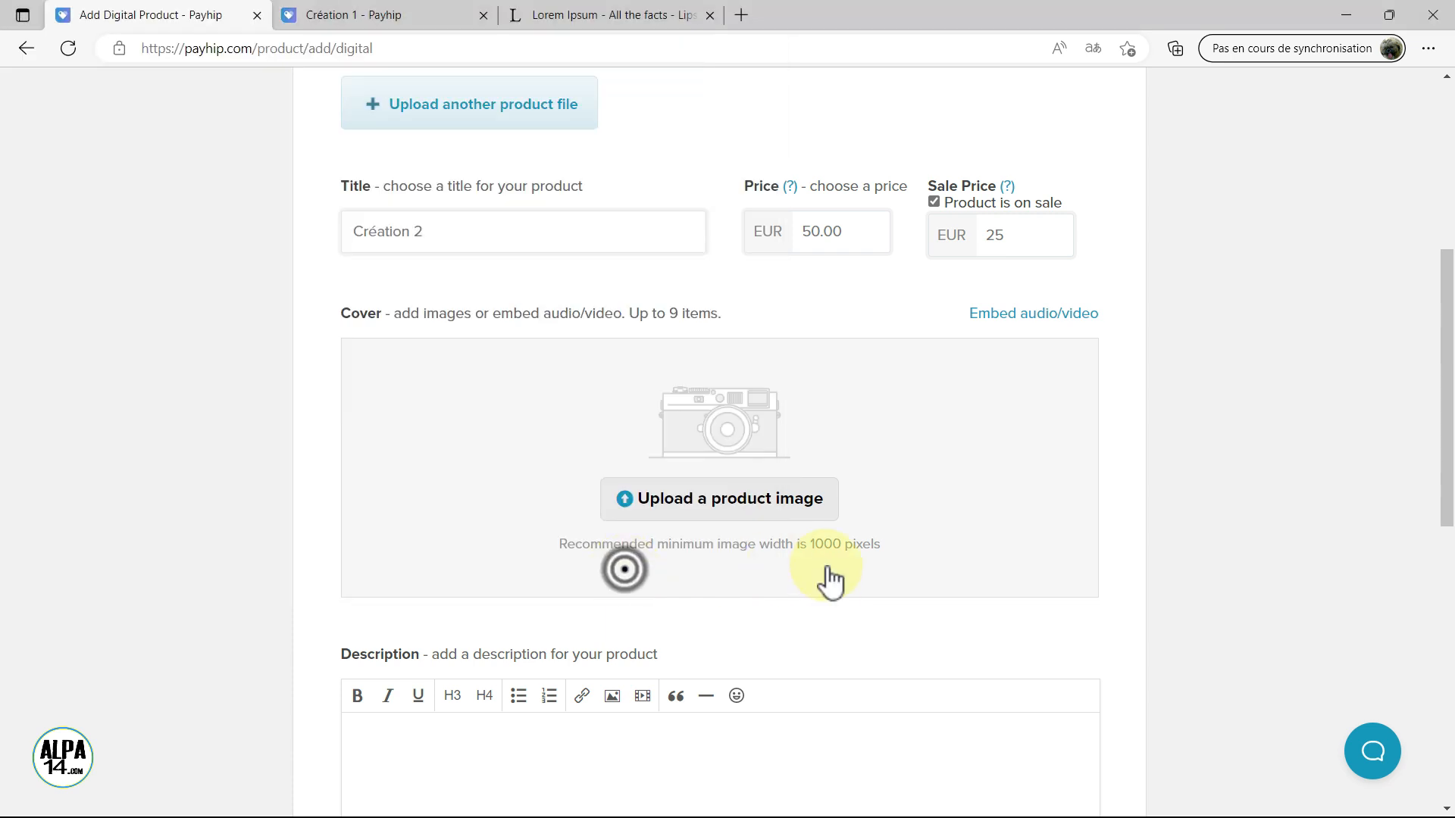
scroll(876, 565, down, 4)
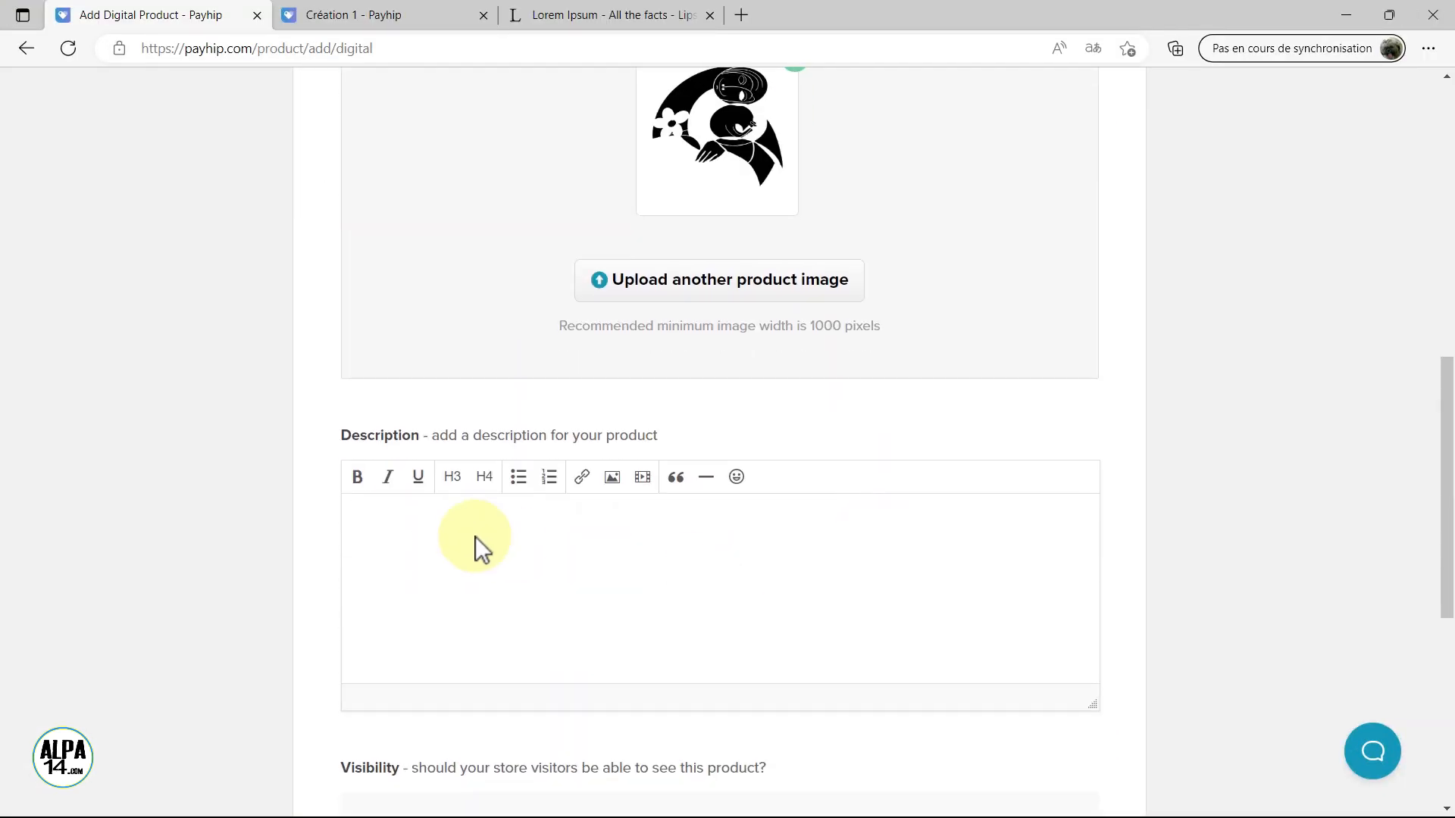
Paste the Lorem ipsum text into the description and add the product to the store
click(470, 534)
text(Lorem ipsum dolor sit amet, consectetur adipiscing elit. In vitae fermentum lacus, mollis vulputate lacus. Integer nec tellus vitae arcu condimentum luctus eget et nunc. Donec in felis eu purus interdum maximus ac et nibh. Vivamus fermentum neque vel hendrerit vehicula. Vestibulum faucibus fermentum sagittis. Nulla condimentum tortor pulvinar varius fringilla. Aliquam erat volutpat.  Aenean et sodales felis. Duis eu ipsum sem. Etiam quis consectetur tellus, eget elementum enim. Donec venenatis facilisis turpis nec egestas. Morbi auctor lobortis erat, eu convallis nibh pellentesque eu. Etiam facilisis ligula eu nulla auctor pulvinar. Fusce et eleifend enim. Aenean rutrum cursus risus quis interdum.)
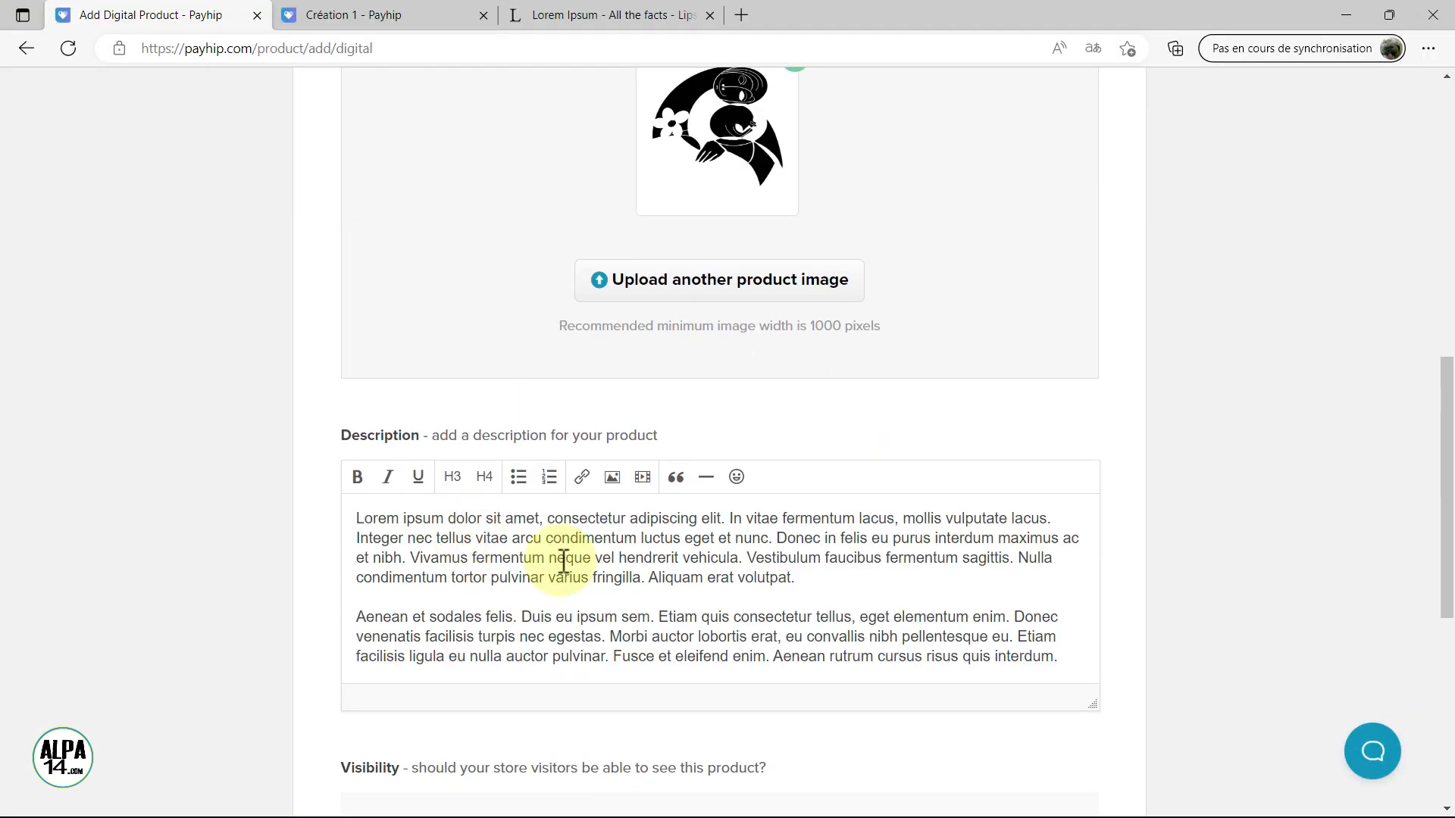
scroll(672, 571, down, 5)
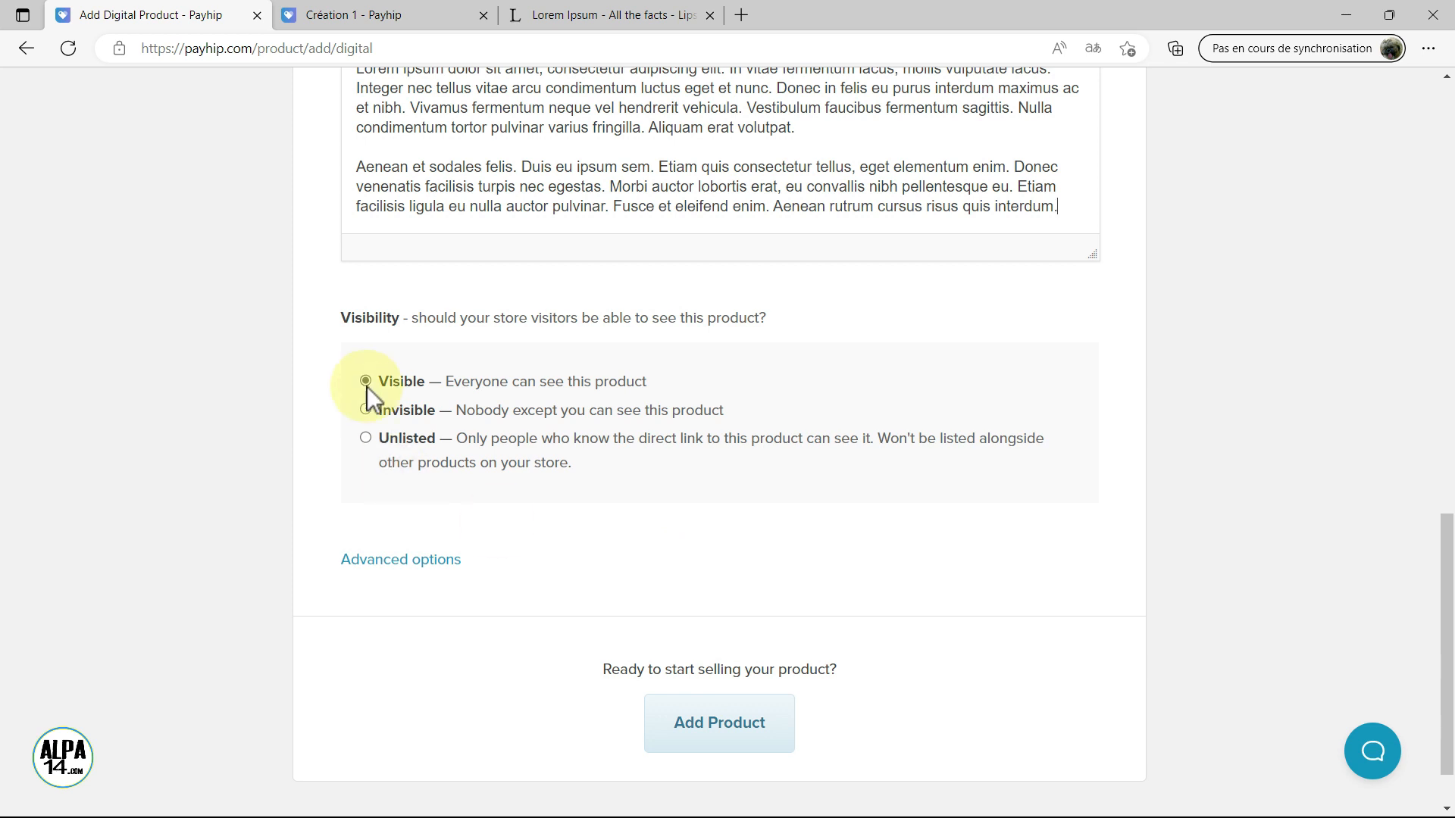
click(726, 717)
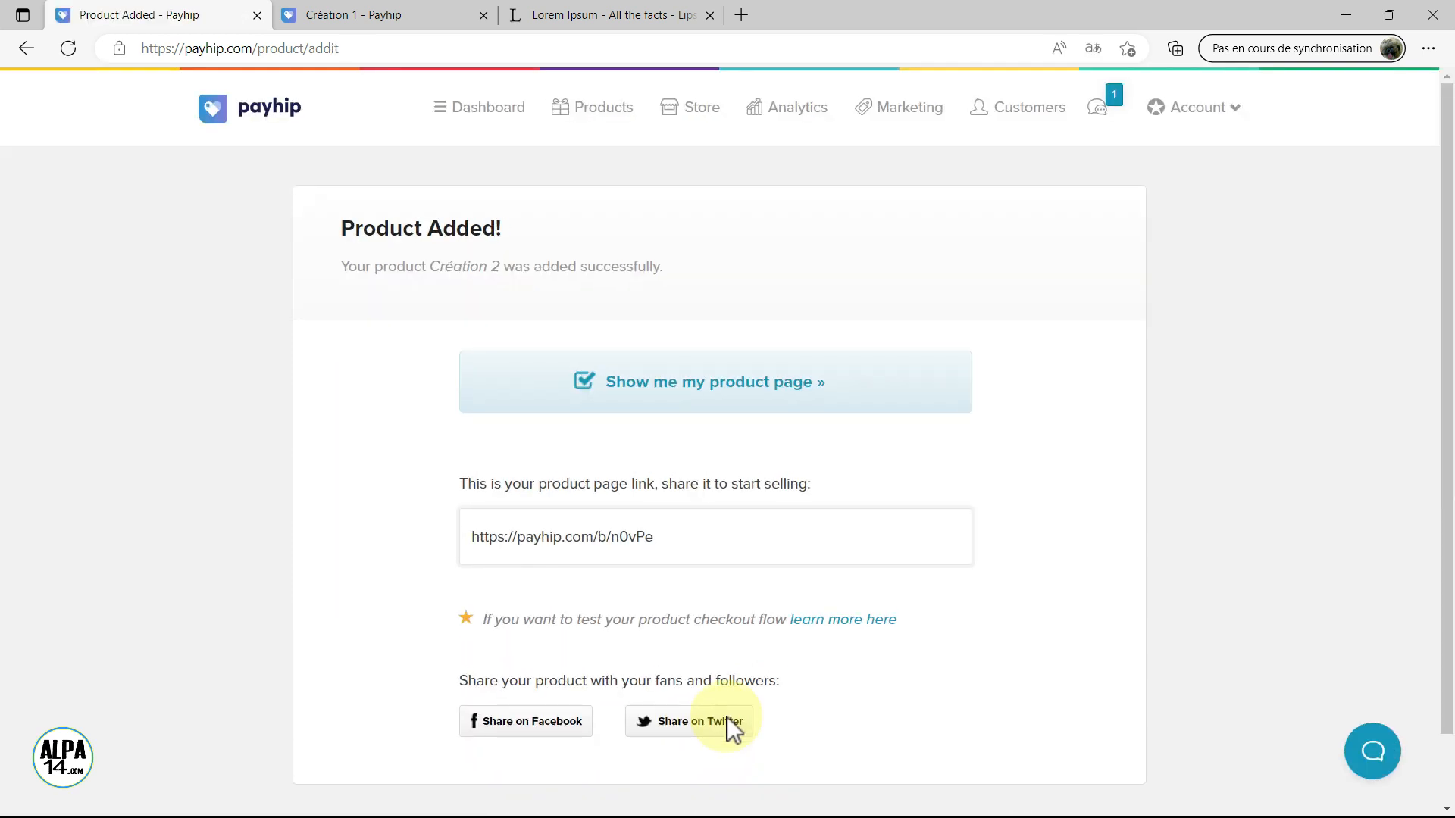
Review the published Création 2 page at 25,00 €, then open the Products list
click(653, 379)
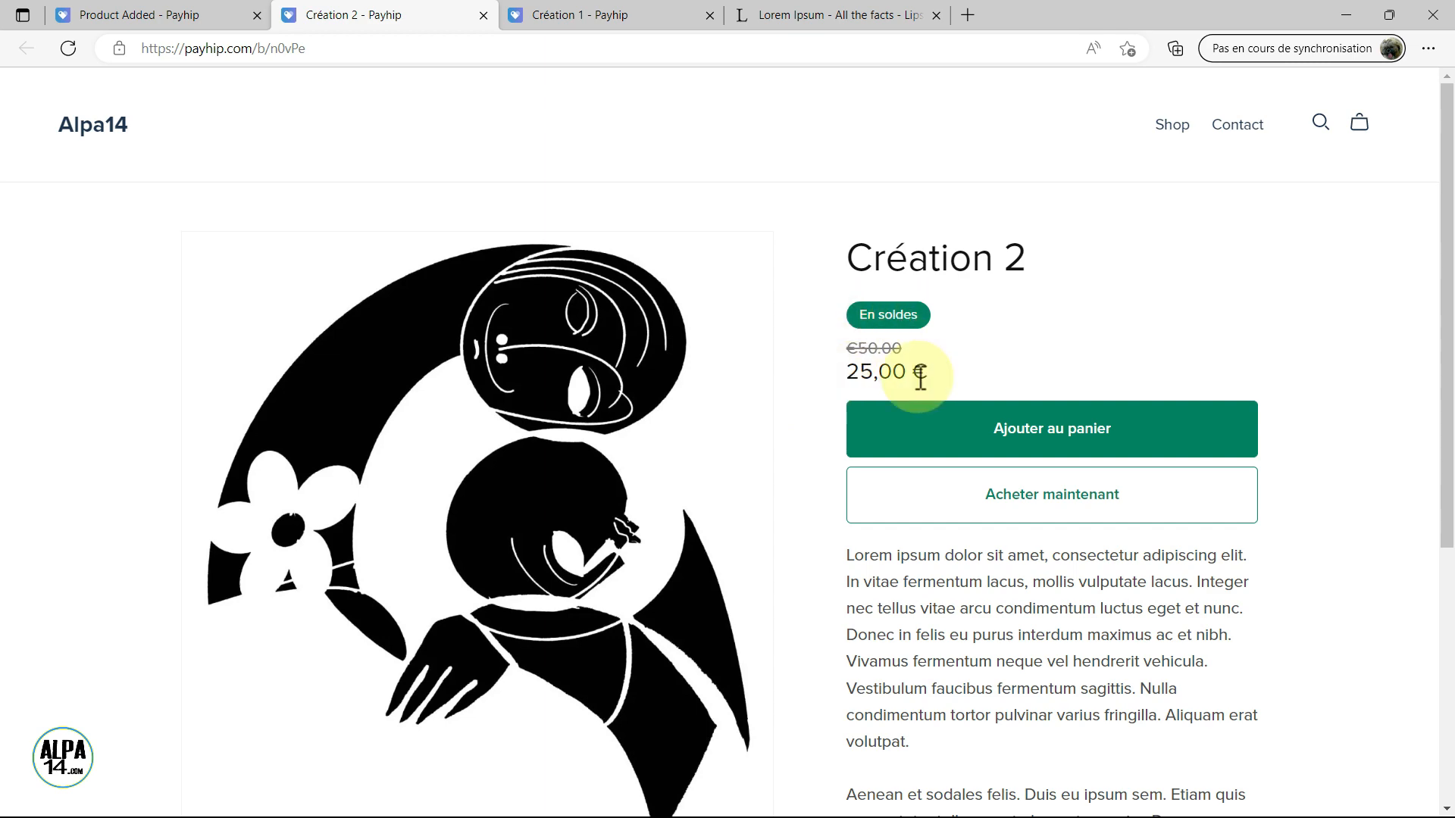
scroll(743, 466, down, 4)
scroll(743, 466, up, 4)
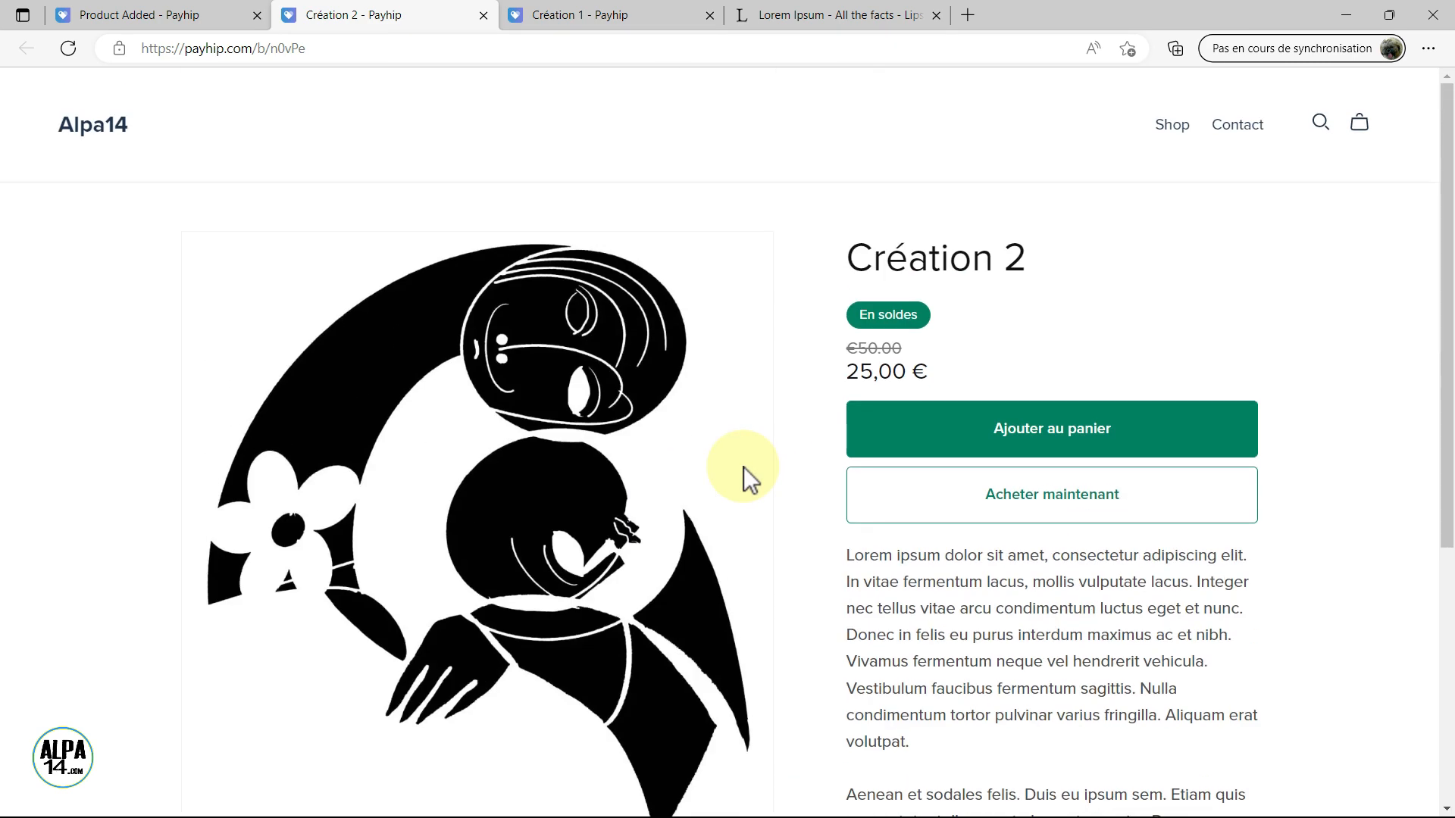
click(122, 12)
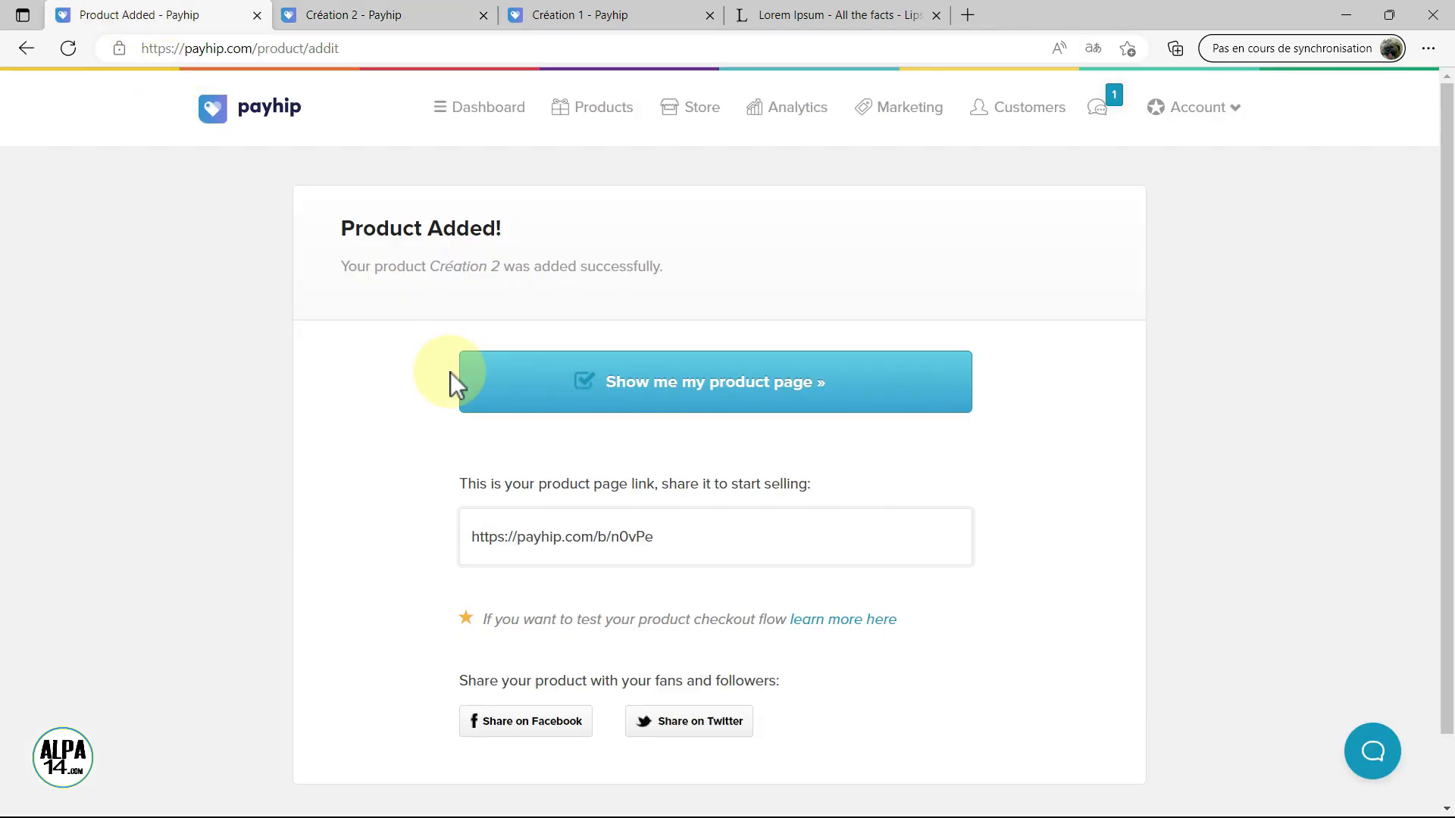
click(601, 113)
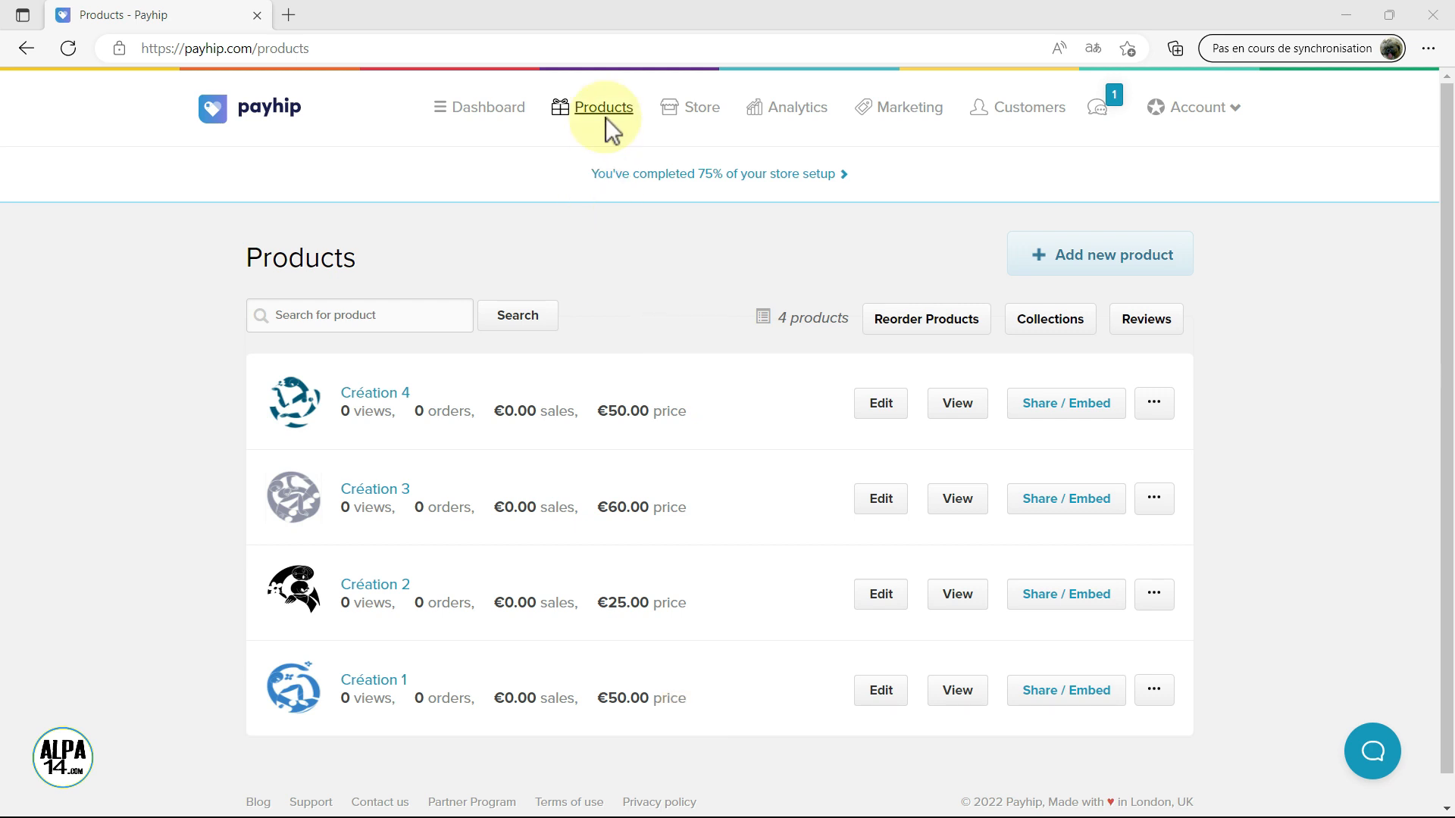
Open the Store settings, glance at Blog Posts, then view the Domains tab
click(701, 120)
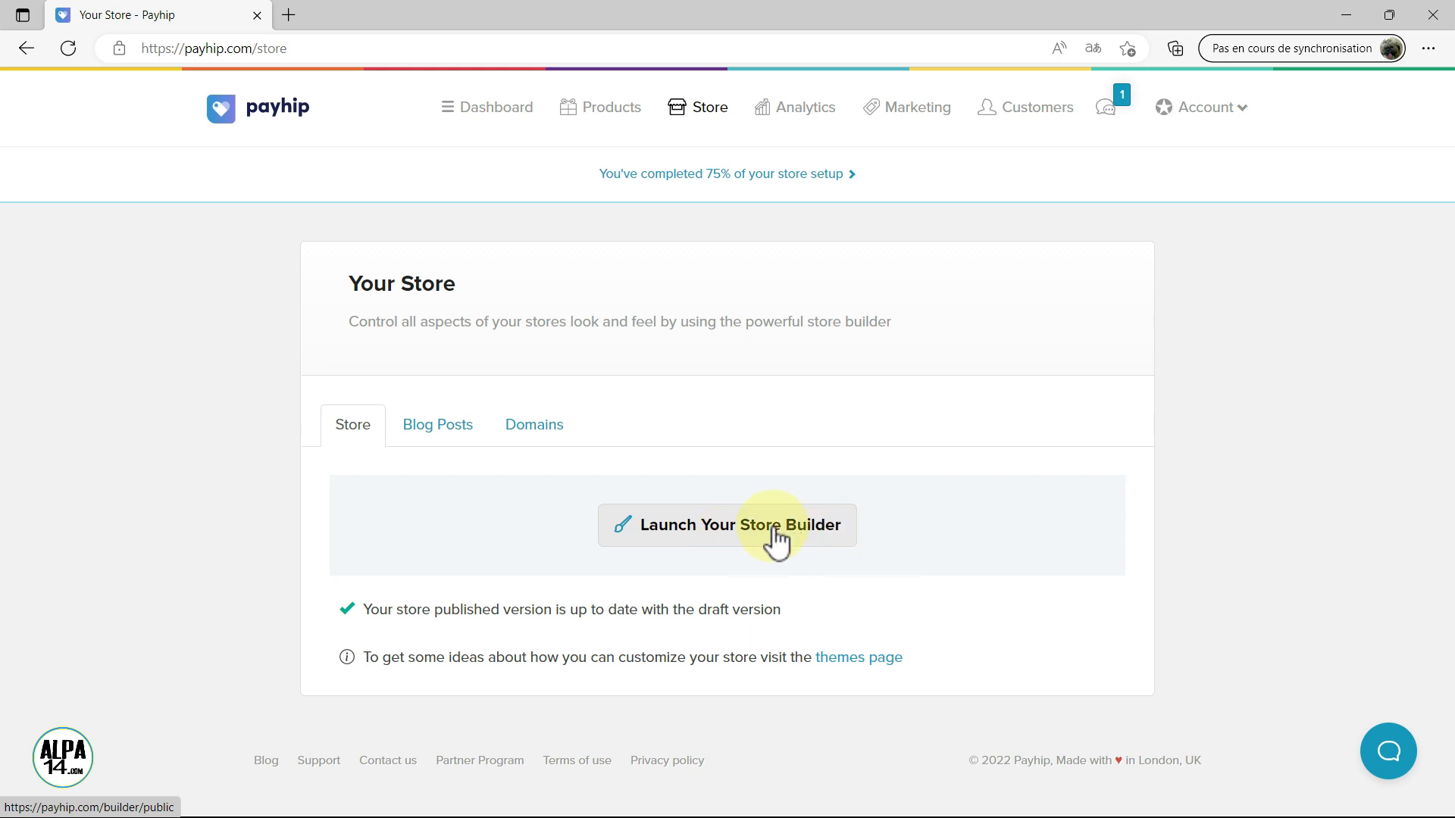
click(429, 427)
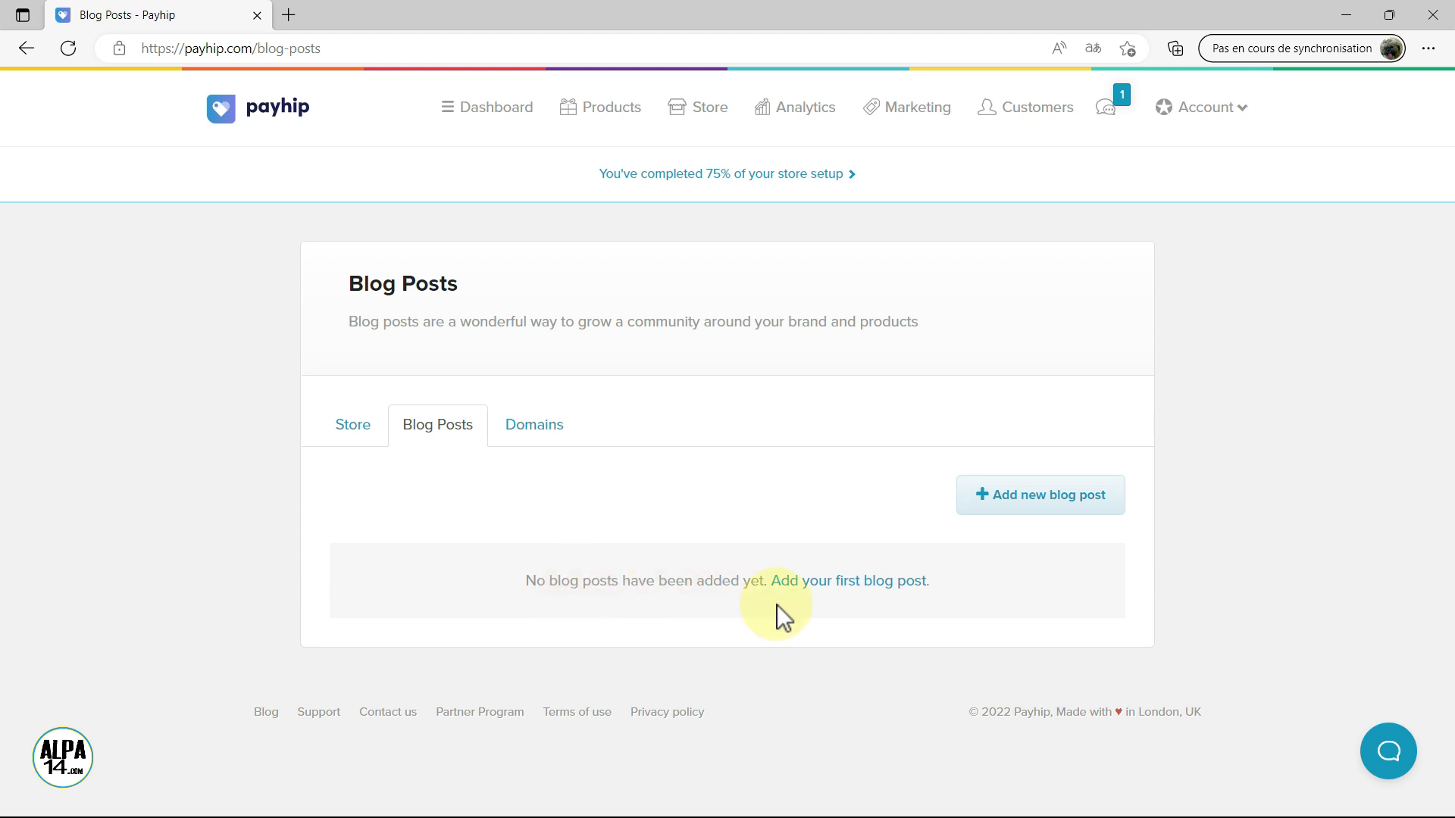
click(533, 428)
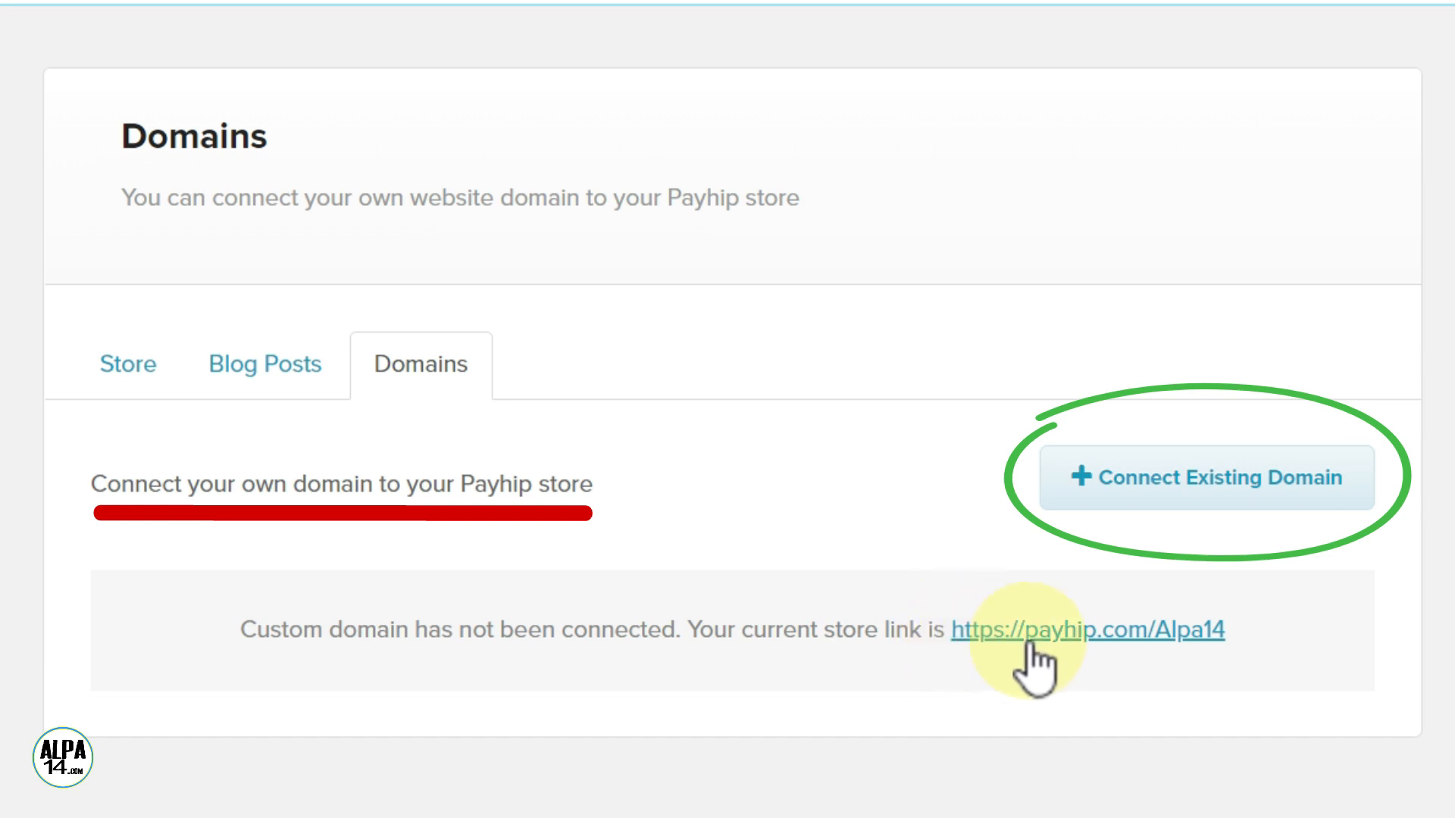
Open Connect Existing Domain, close it without entering a domain, and go back to Store
click(1089, 479)
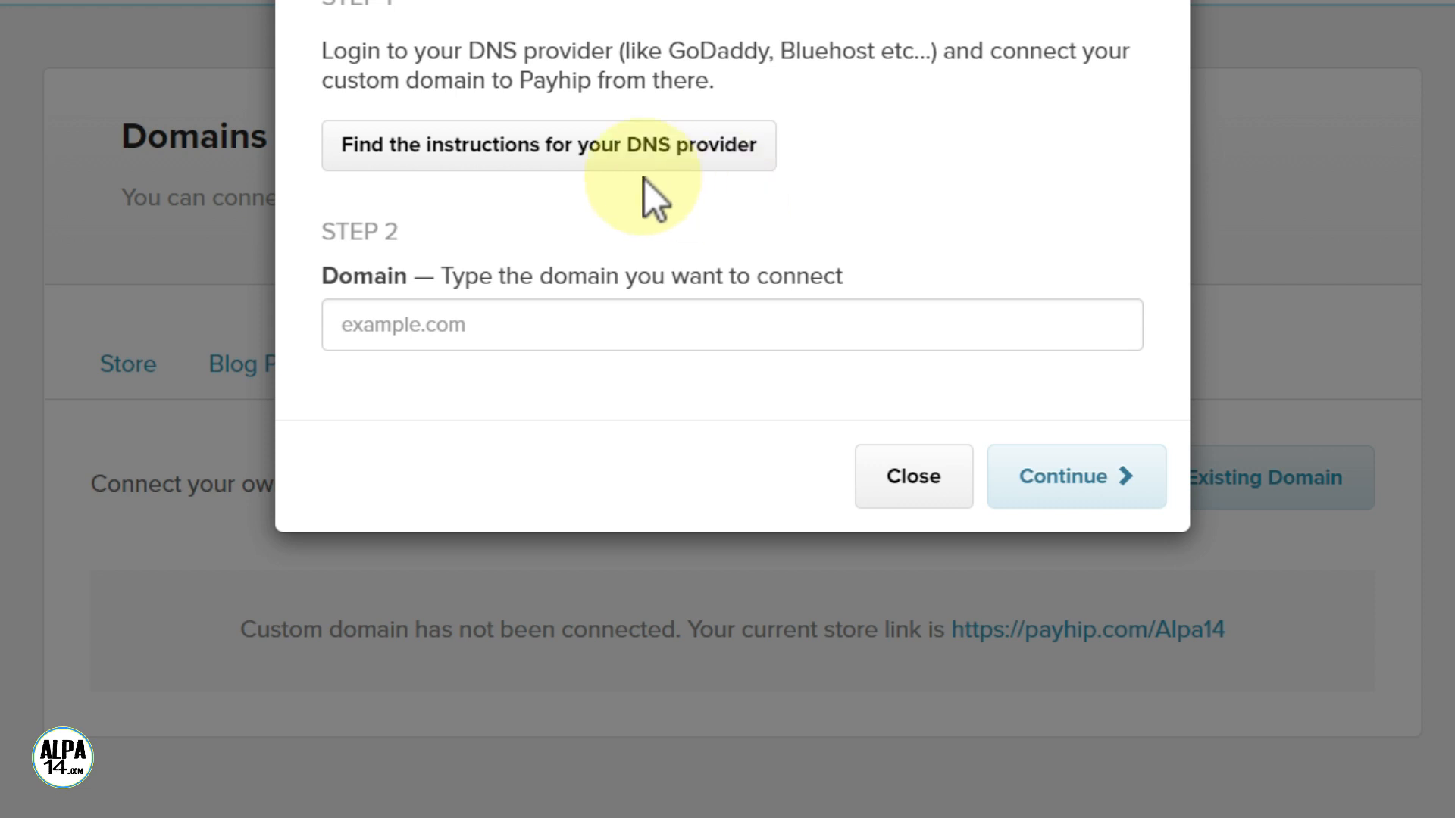
click(375, 322)
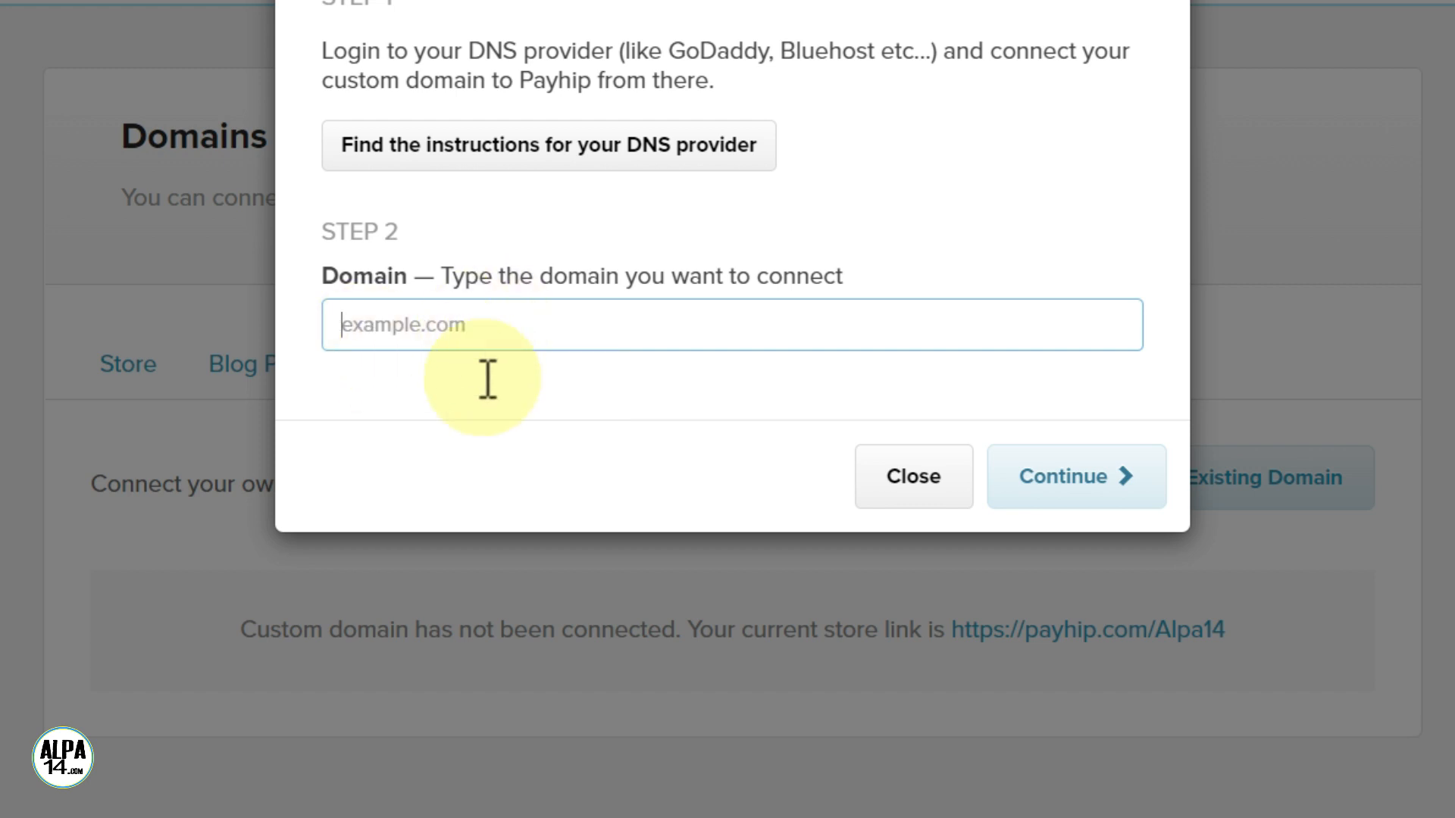
click(912, 477)
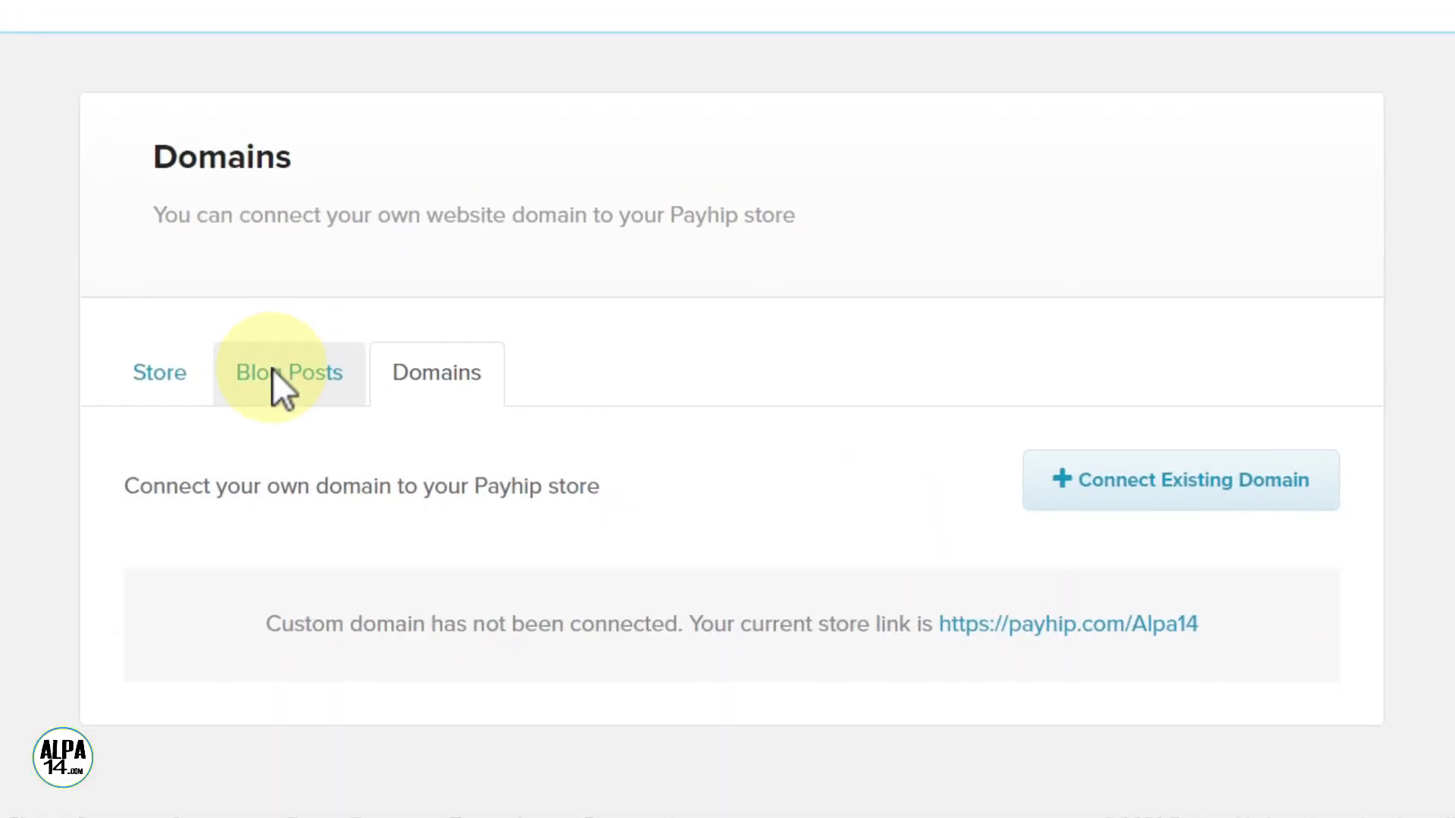
click(161, 374)
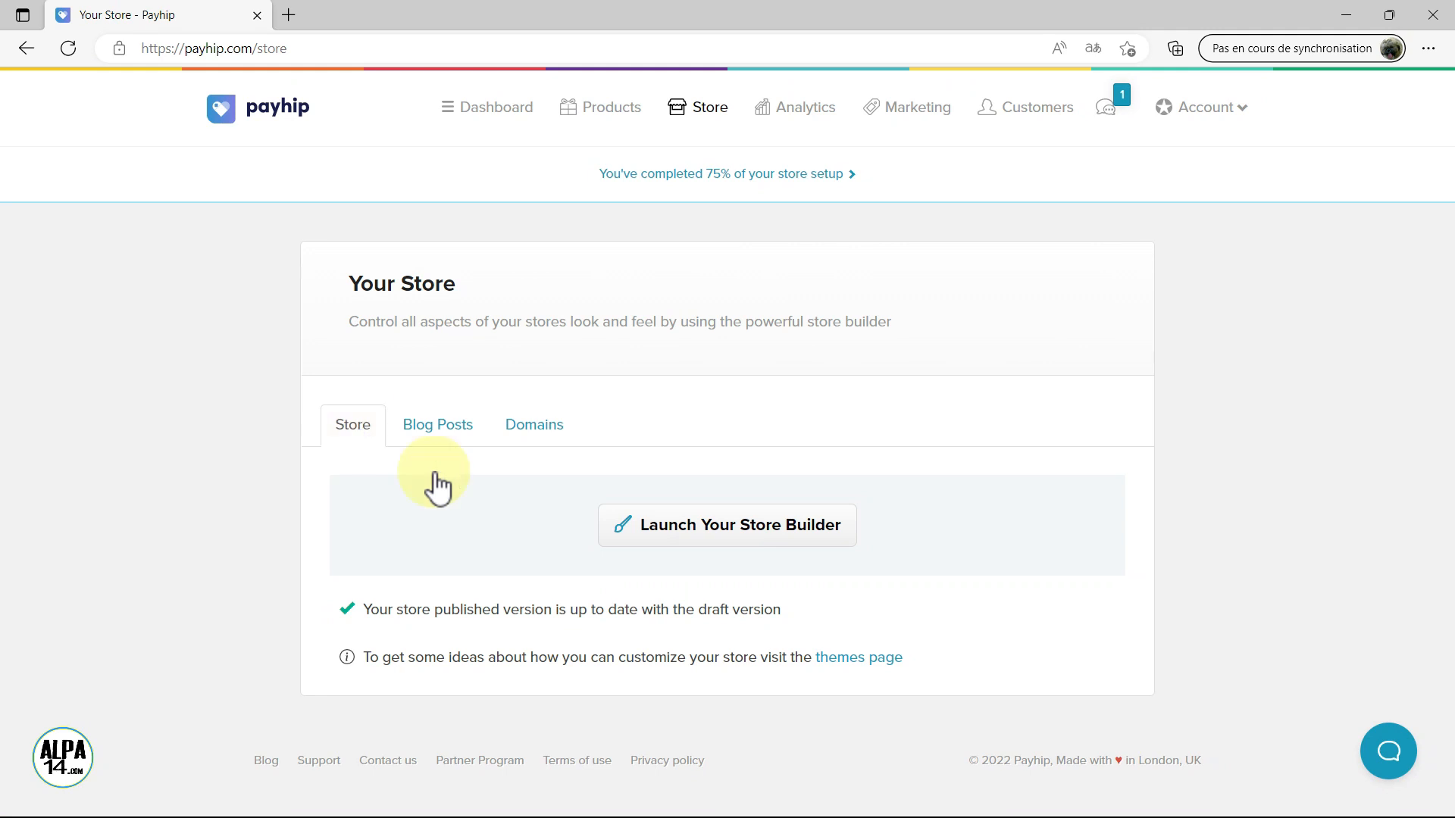
Launch the store builder and review the All Products page listing Création 1–4
click(748, 553)
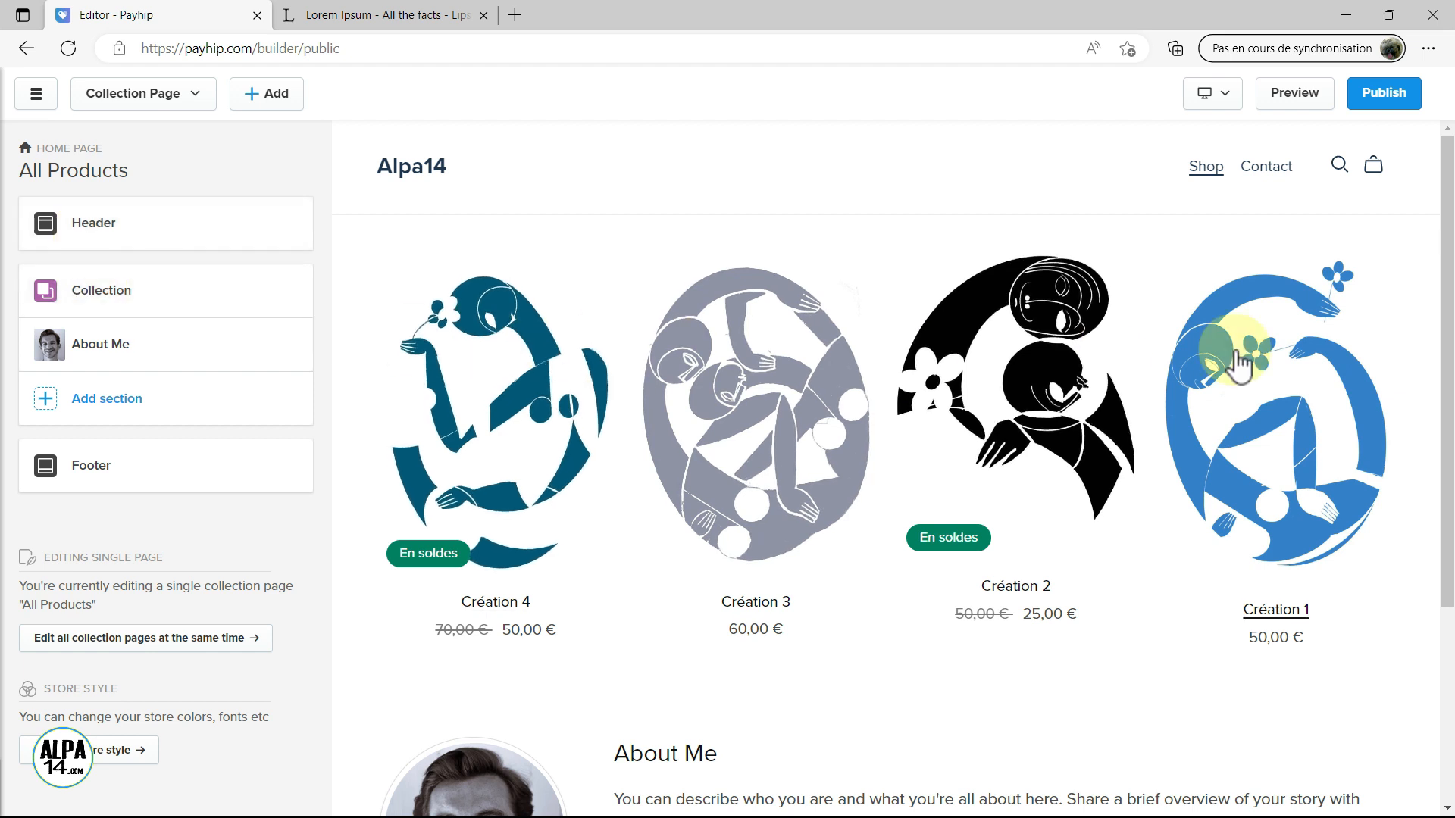
scroll(802, 423, down, 3)
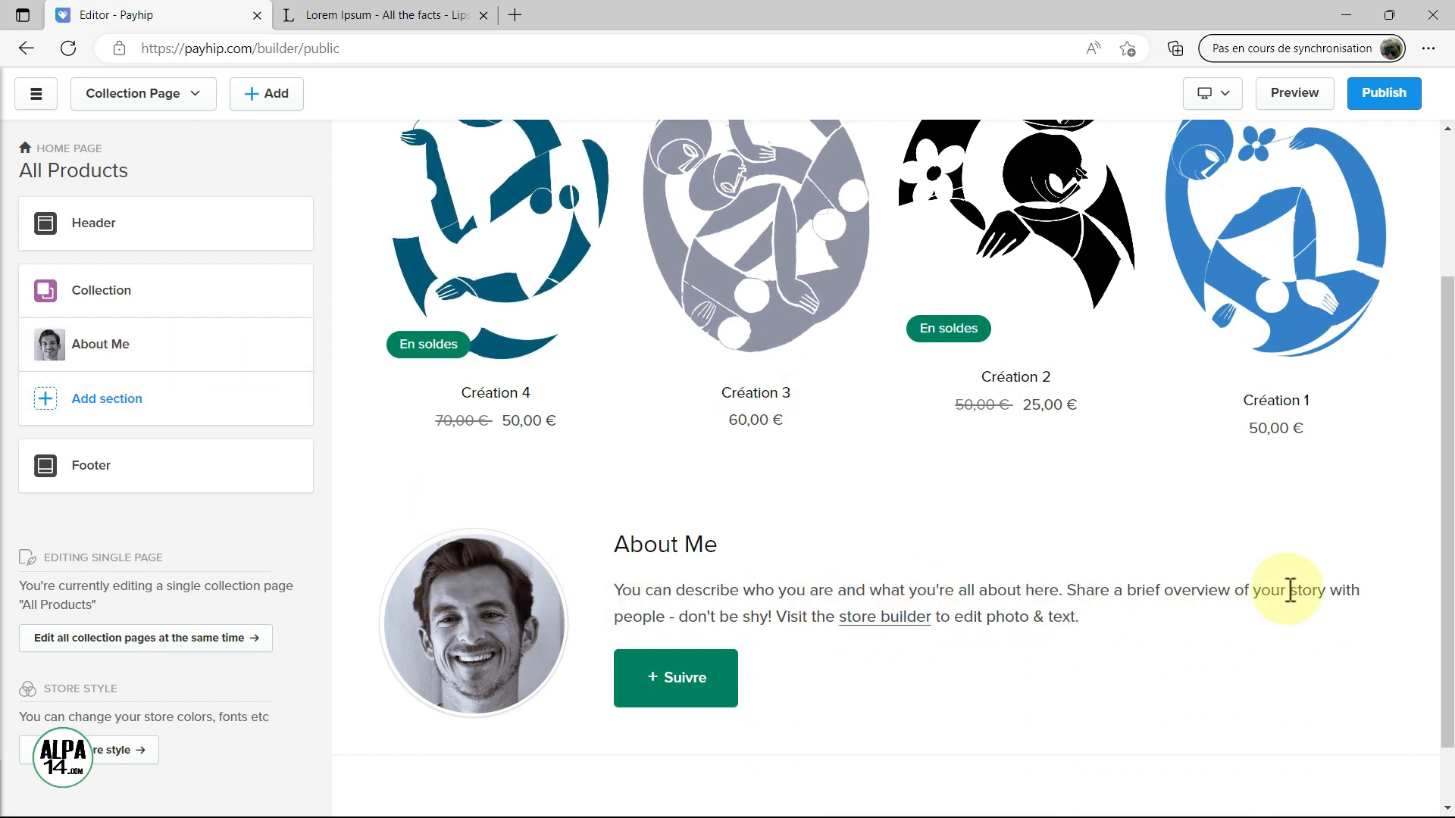
scroll(675, 576, down, 1)
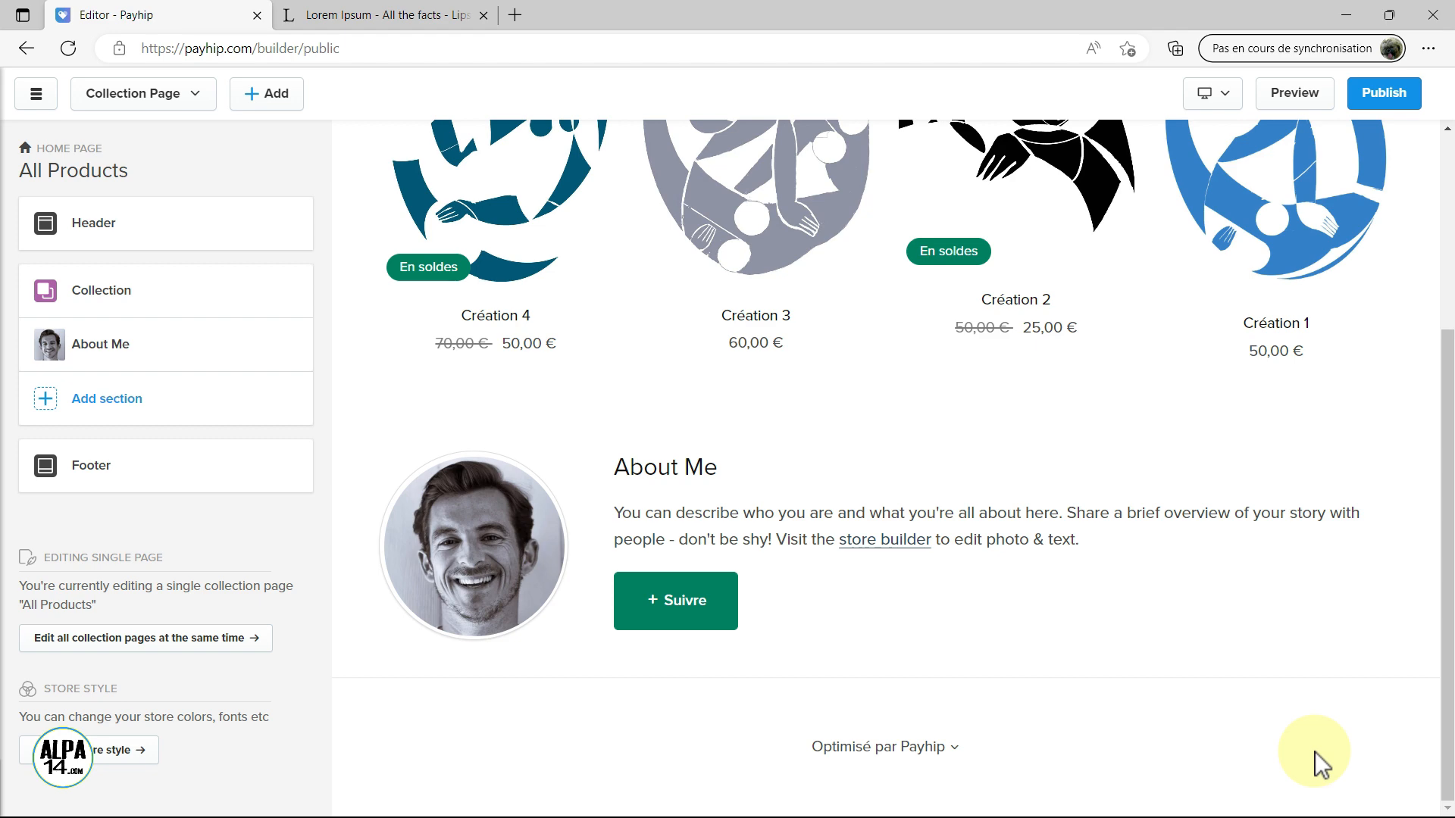
scroll(893, 476, up, 4)
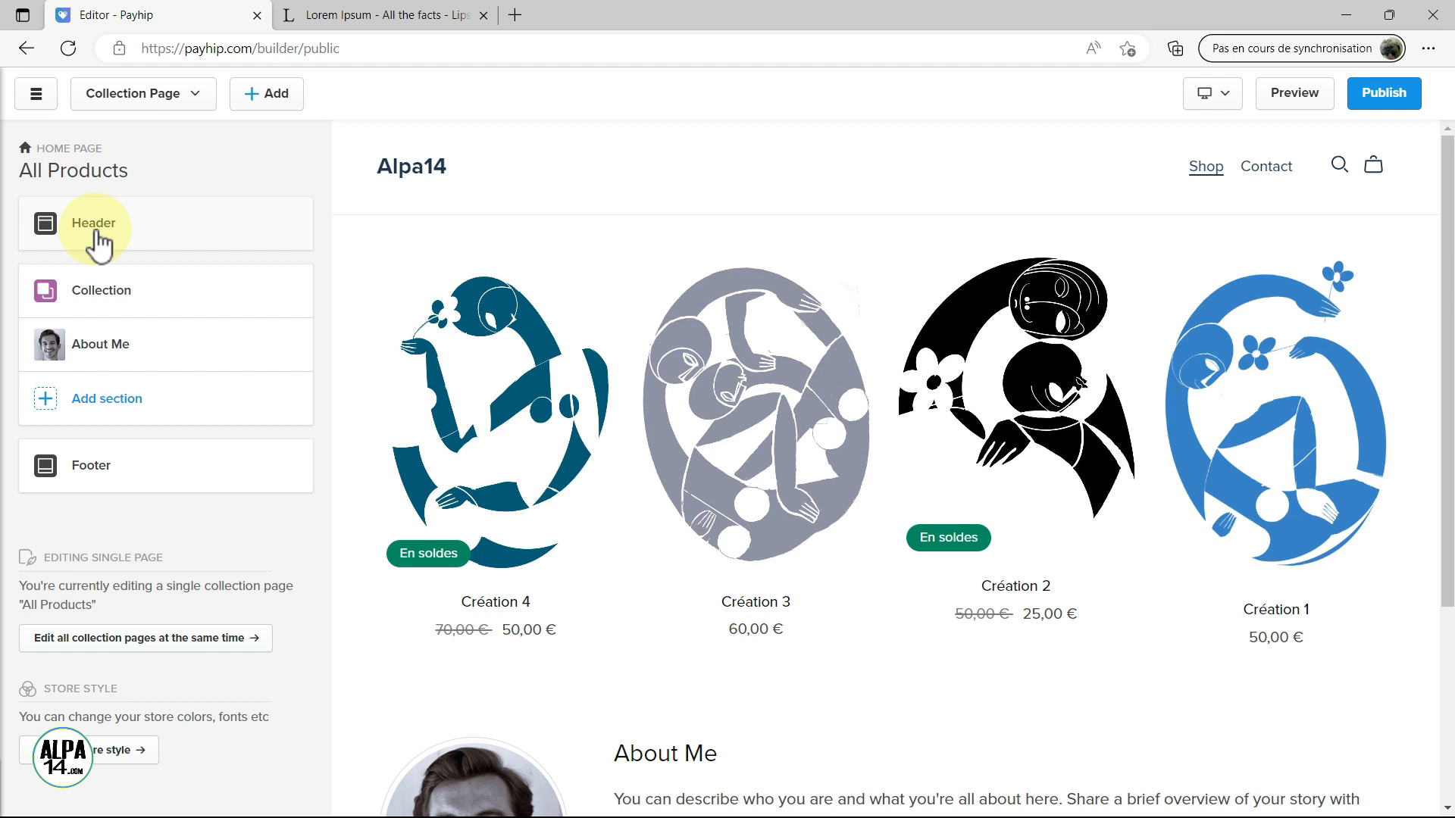
Choose the ALPA14 image as the store header logo
click(152, 230)
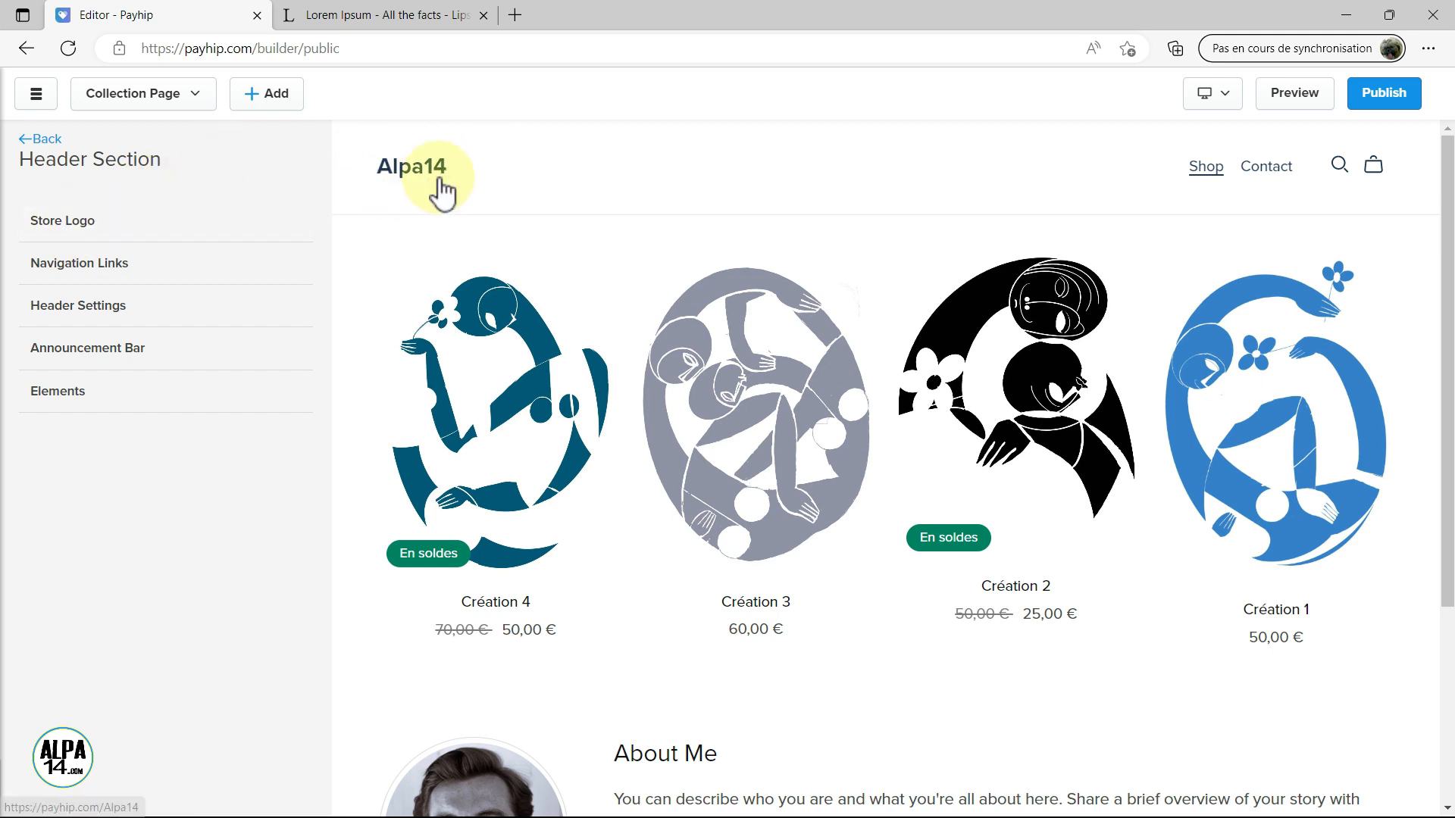
click(94, 224)
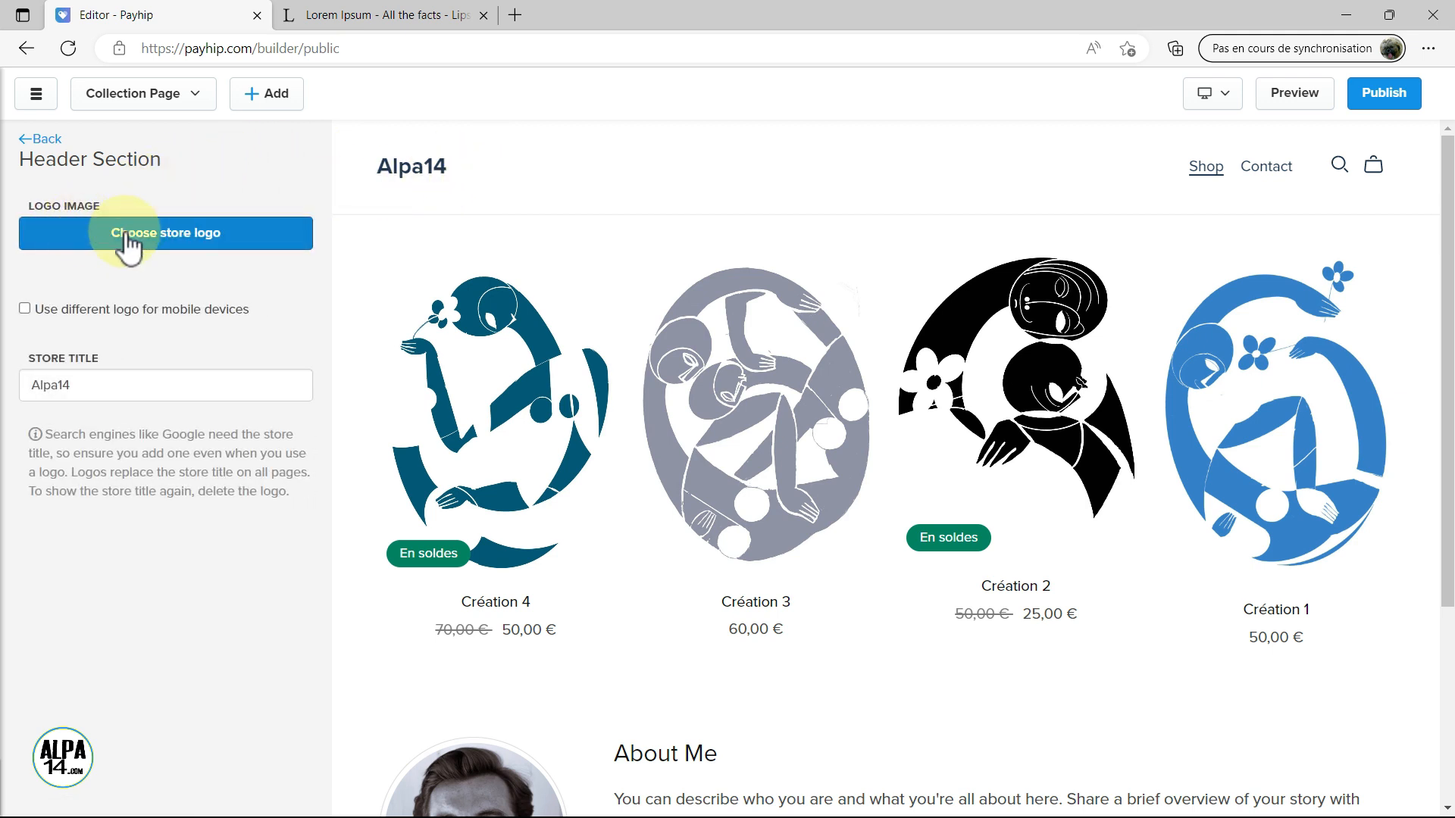
click(156, 244)
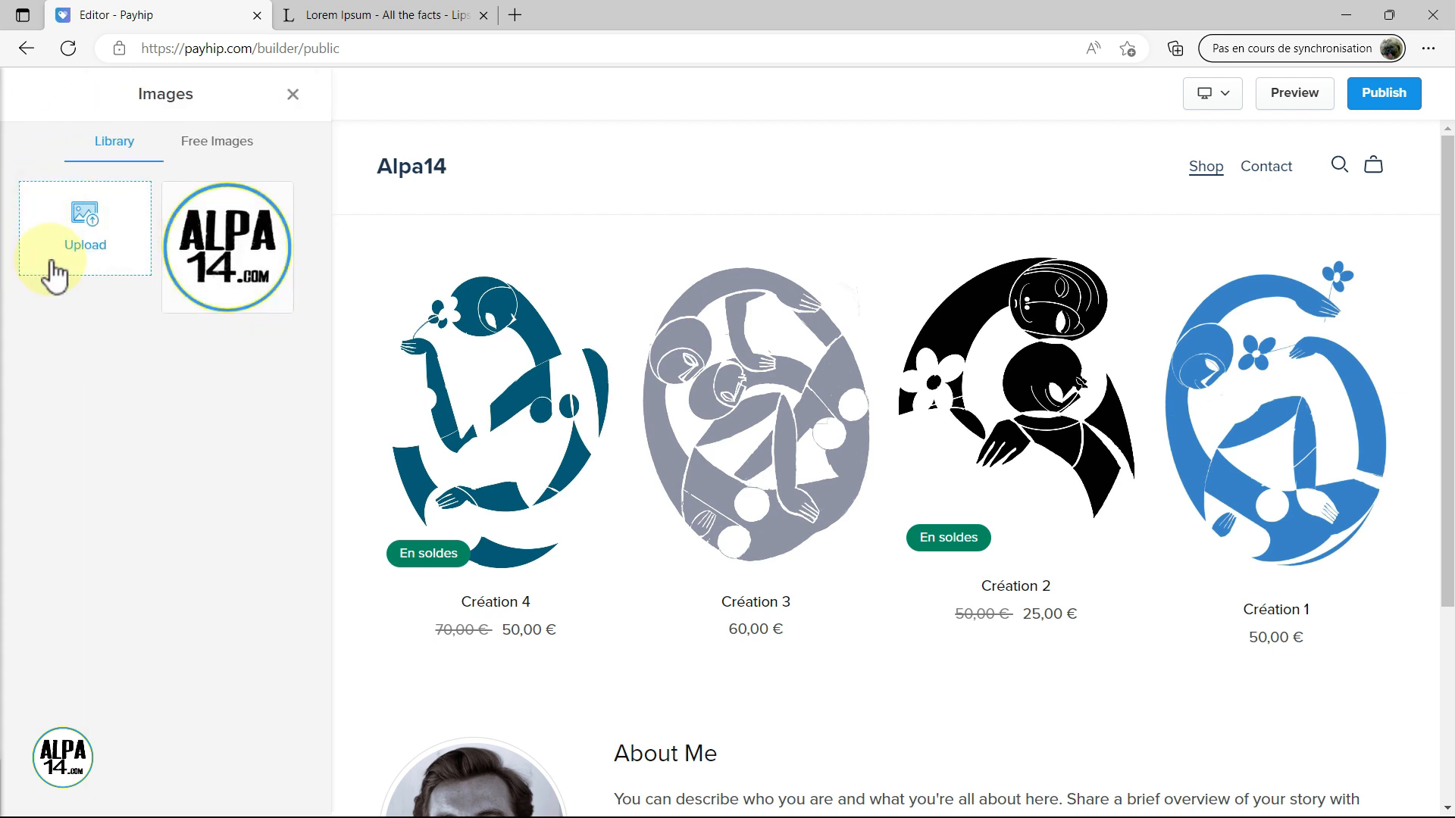
click(260, 248)
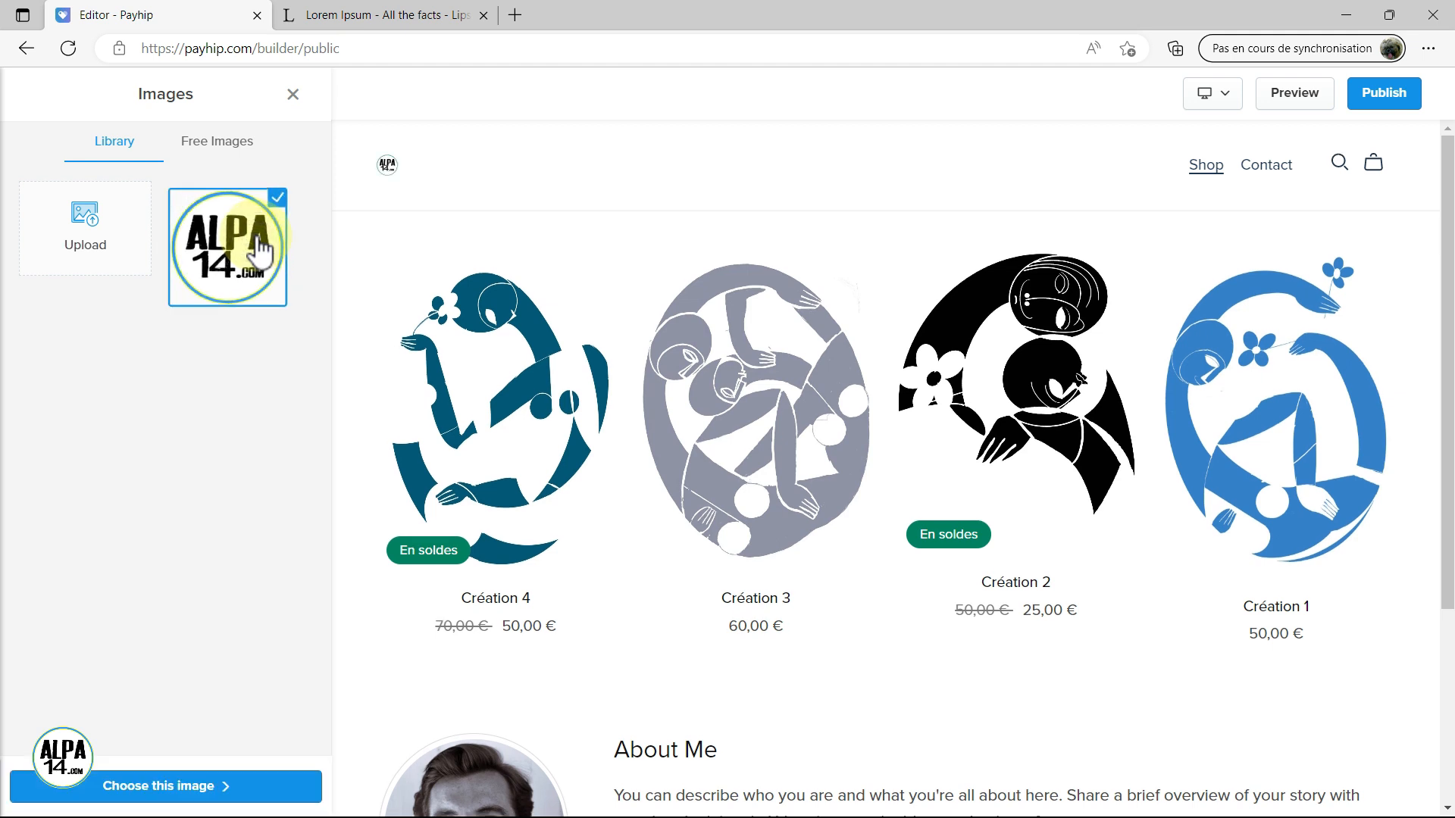
click(159, 790)
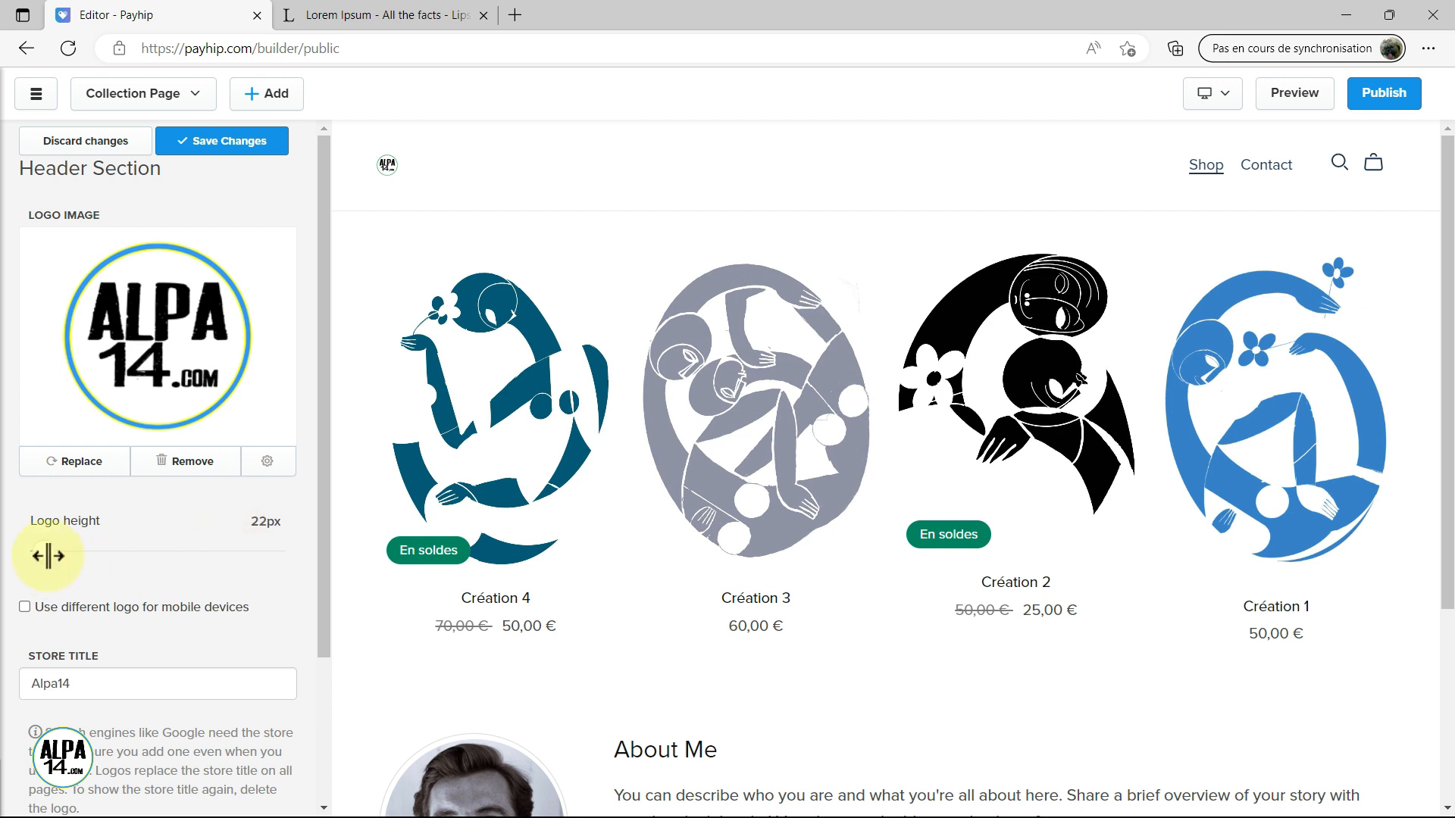
Set the header logo height to 53px and save the changes
drag(47, 553, 99, 561)
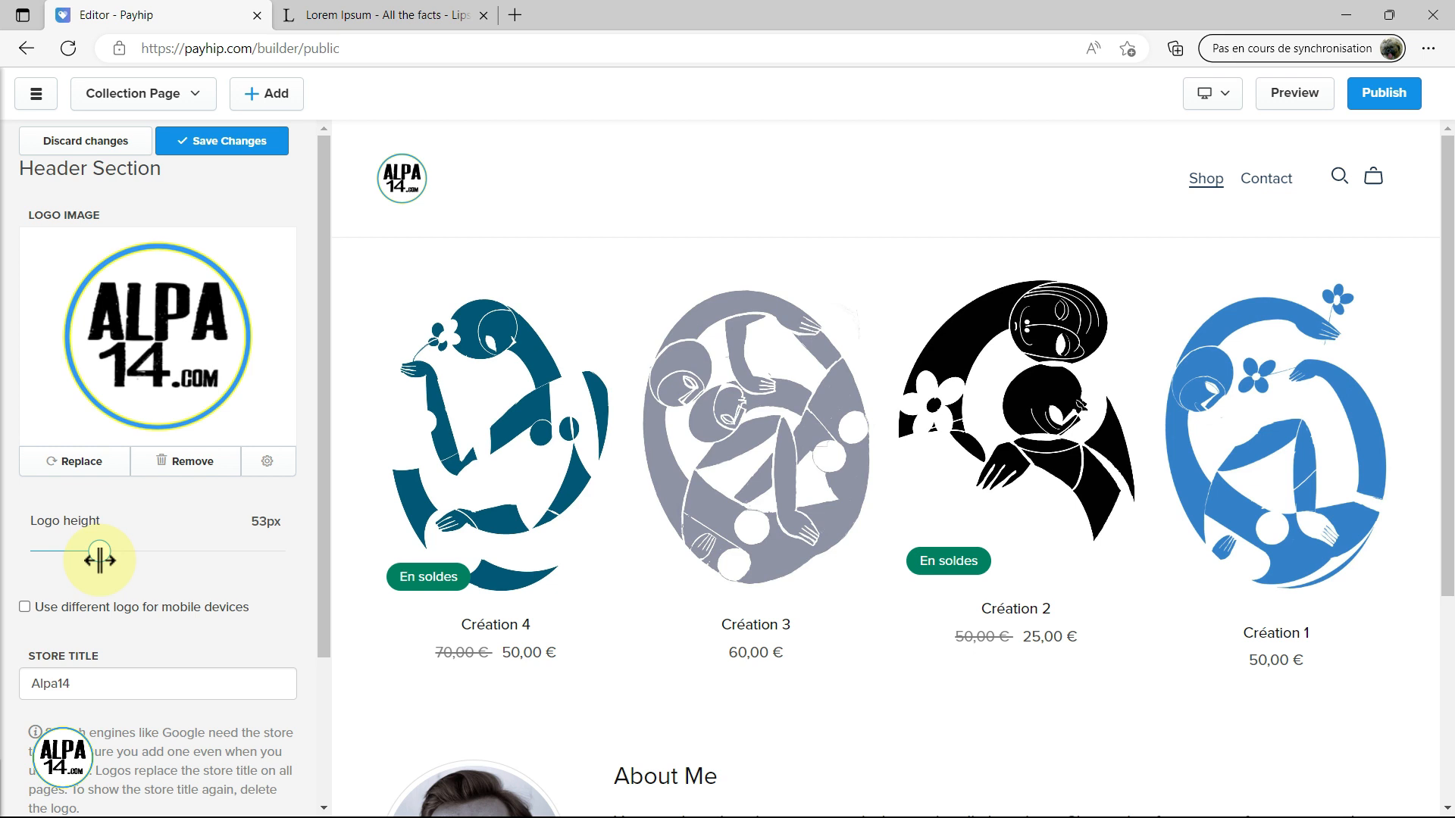
click(221, 147)
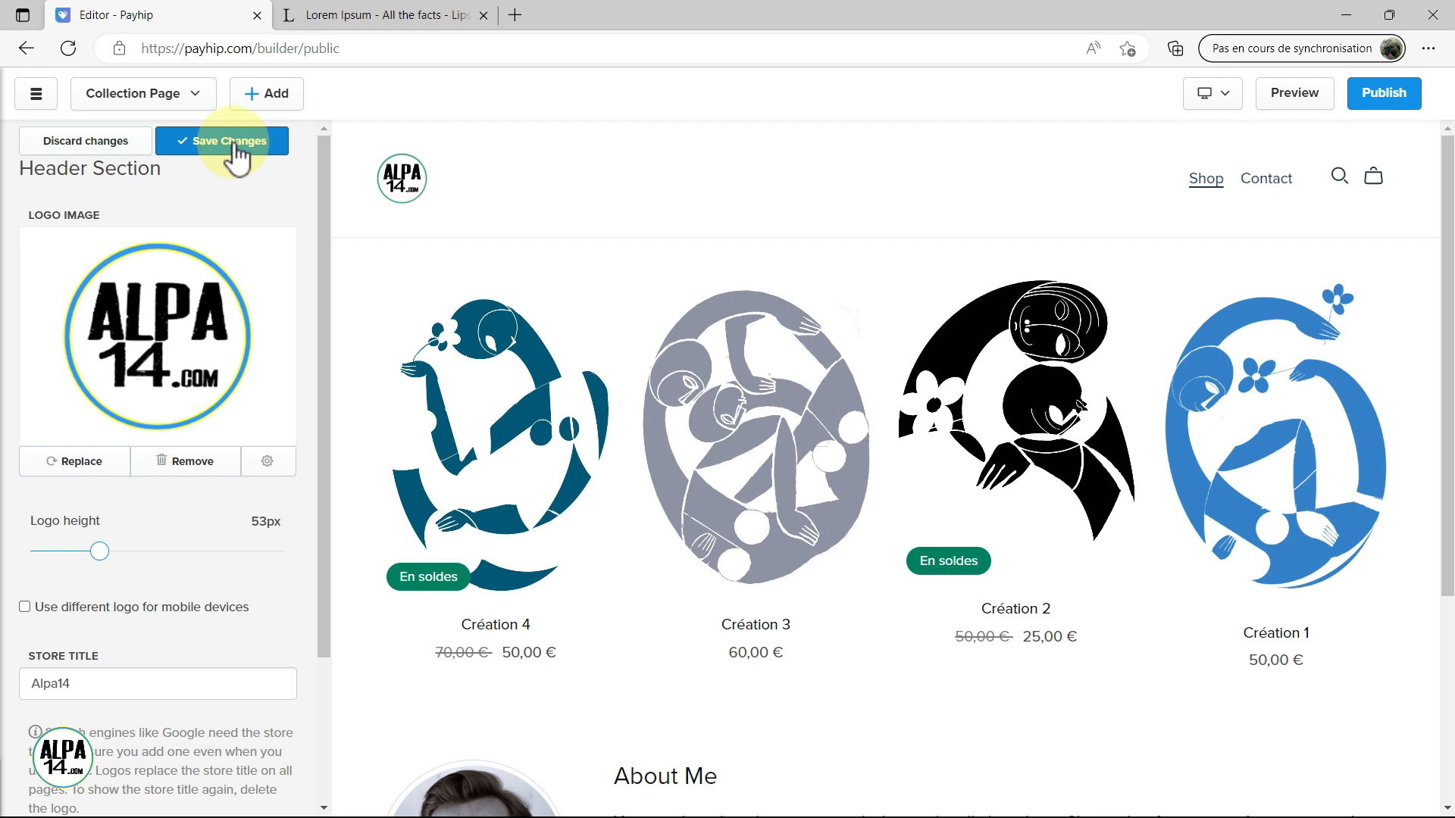
click(236, 148)
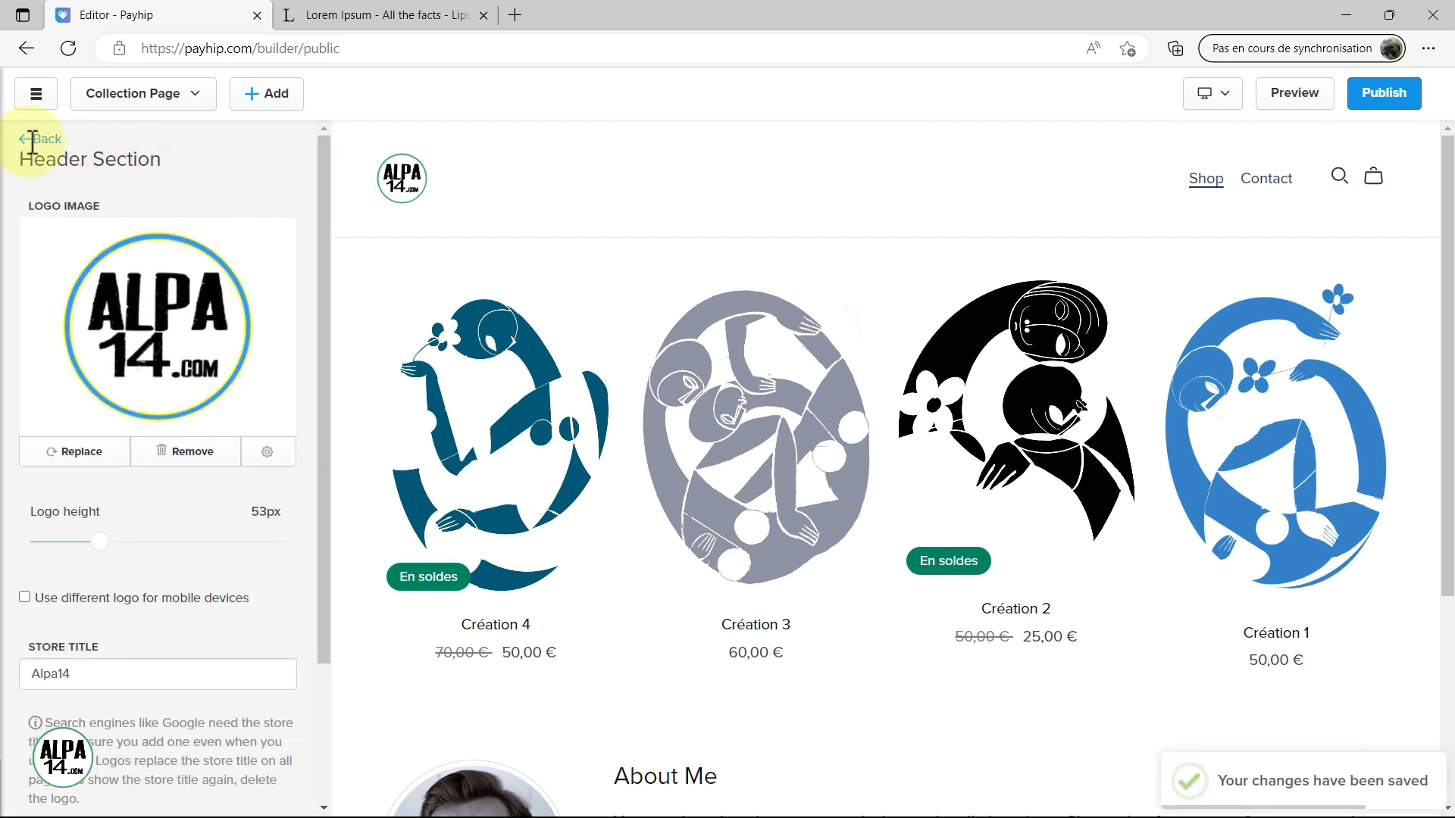
click(31, 140)
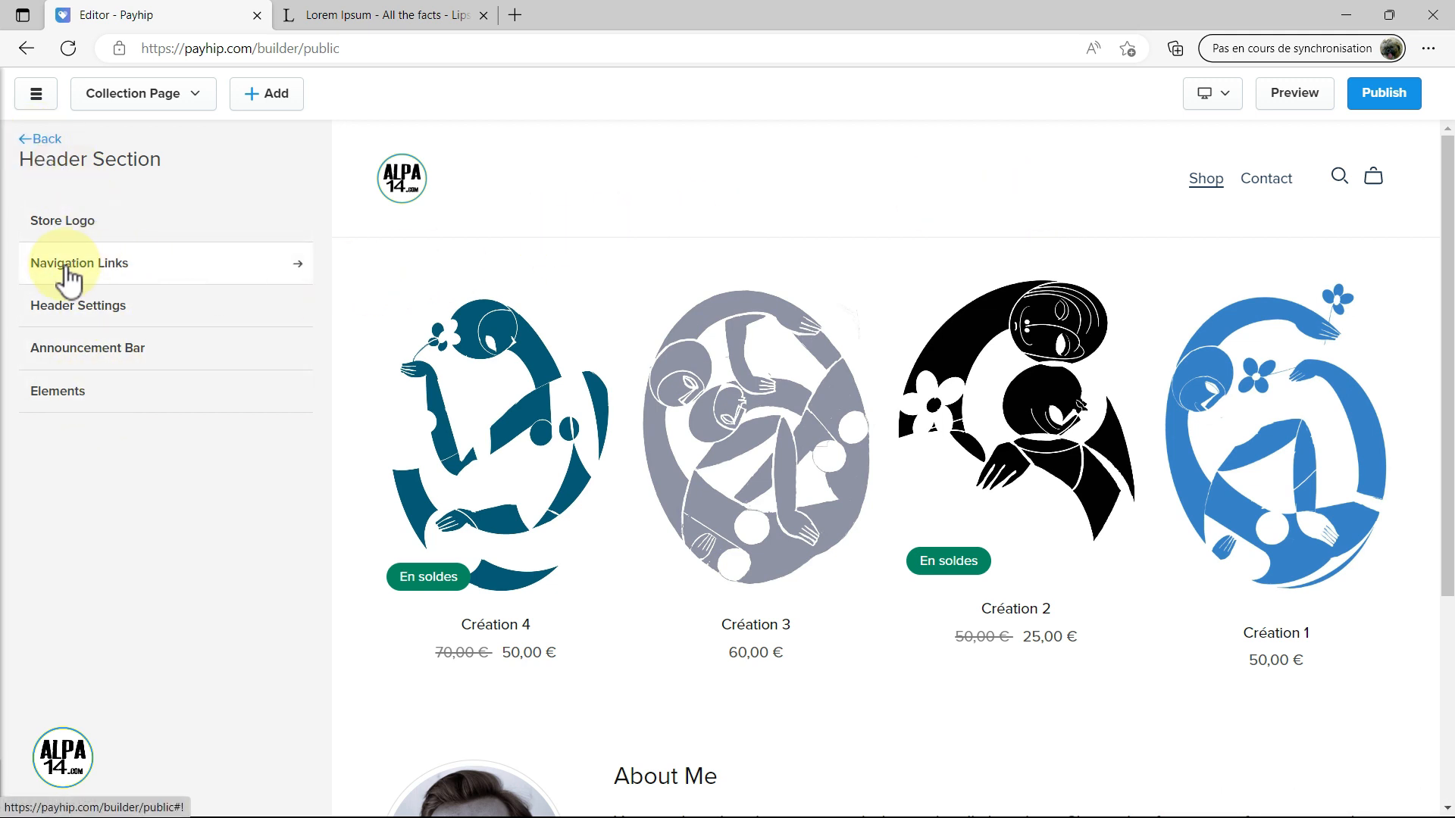
Edit the header's Shop and Contact navigation links
click(232, 269)
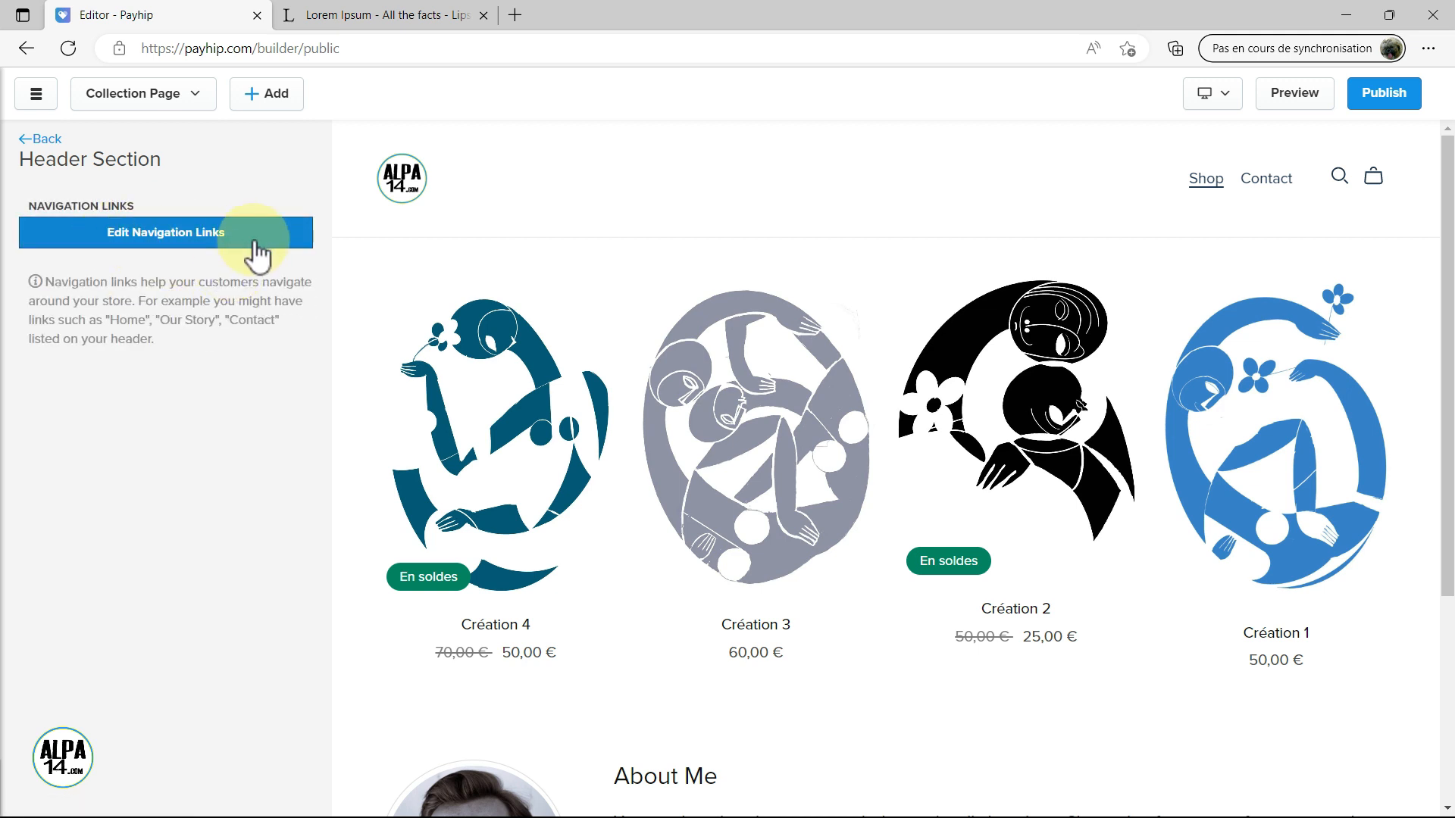
click(146, 237)
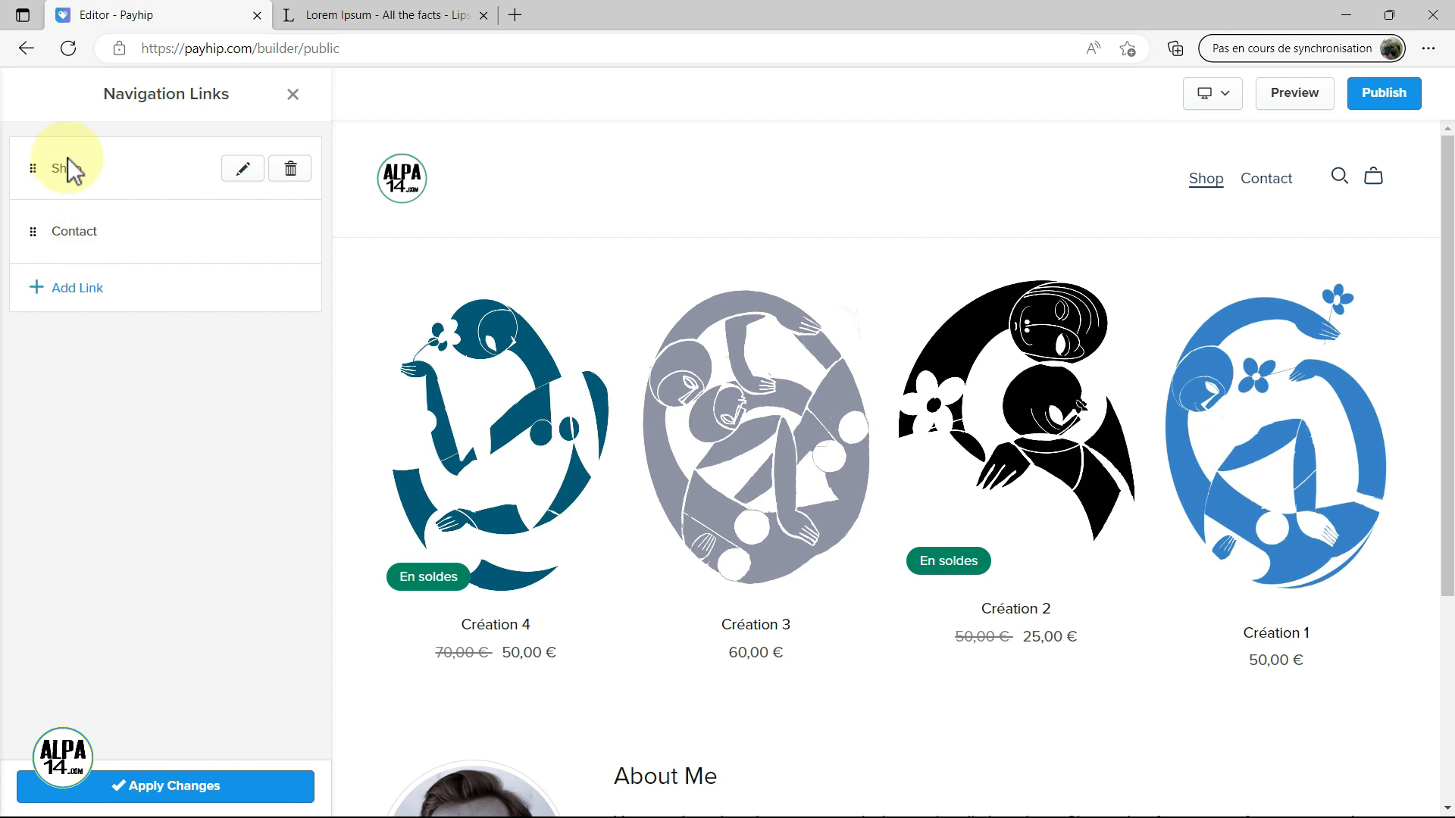
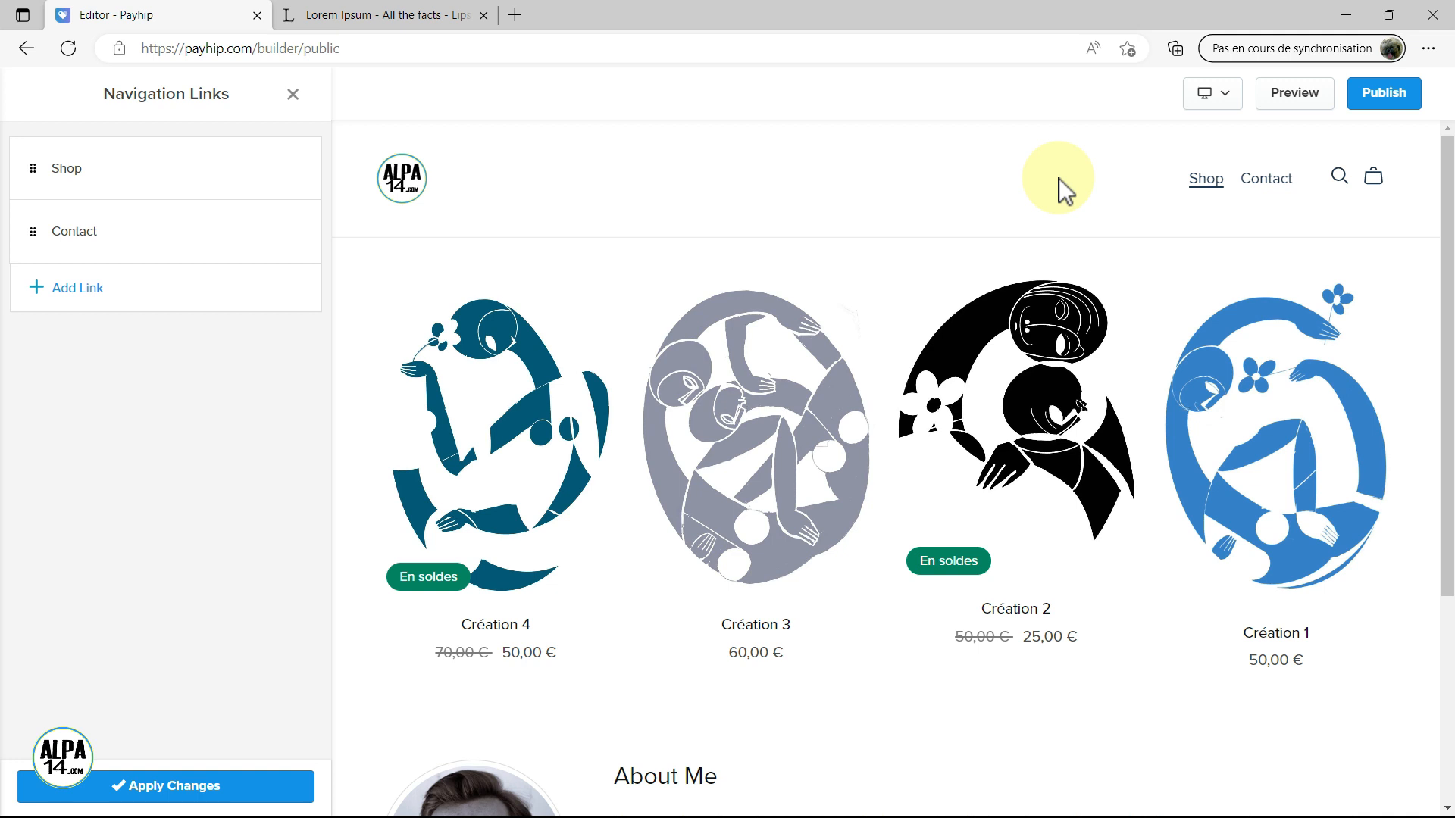
Close the Navigation Links panel and step back twice to the All Products page's section list
click(295, 97)
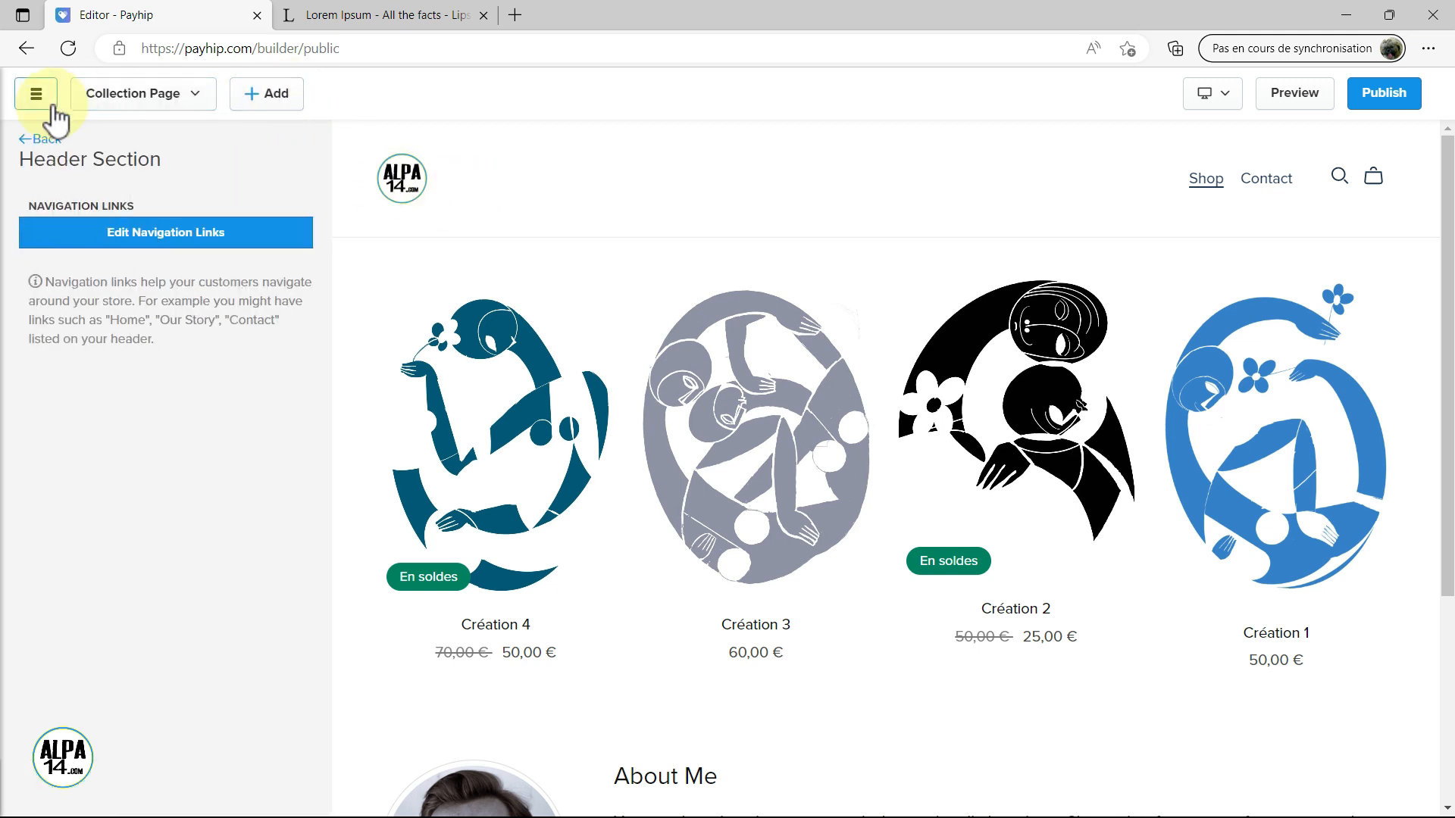
click(40, 141)
click(38, 140)
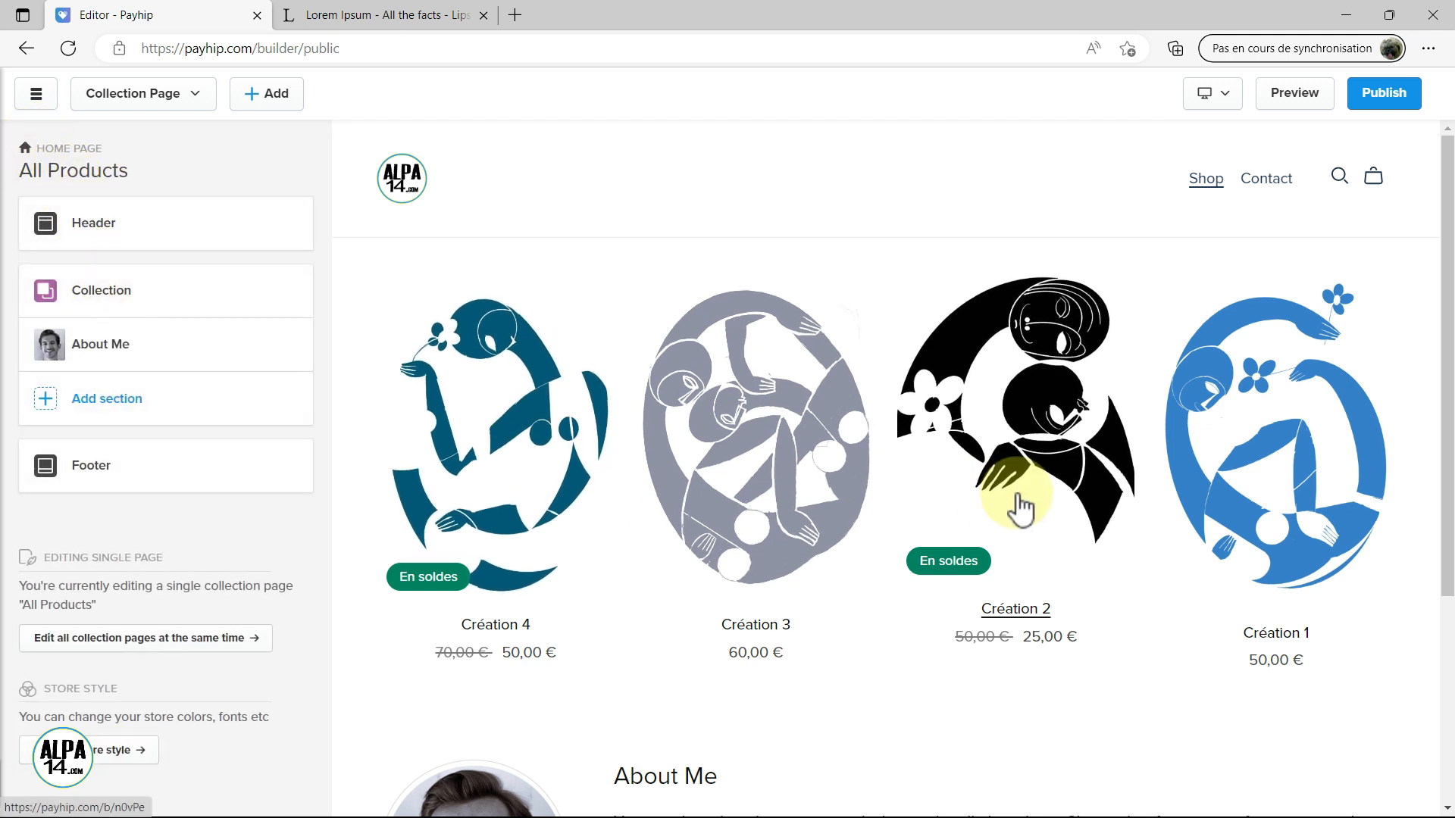
mouse_move(260, 365)
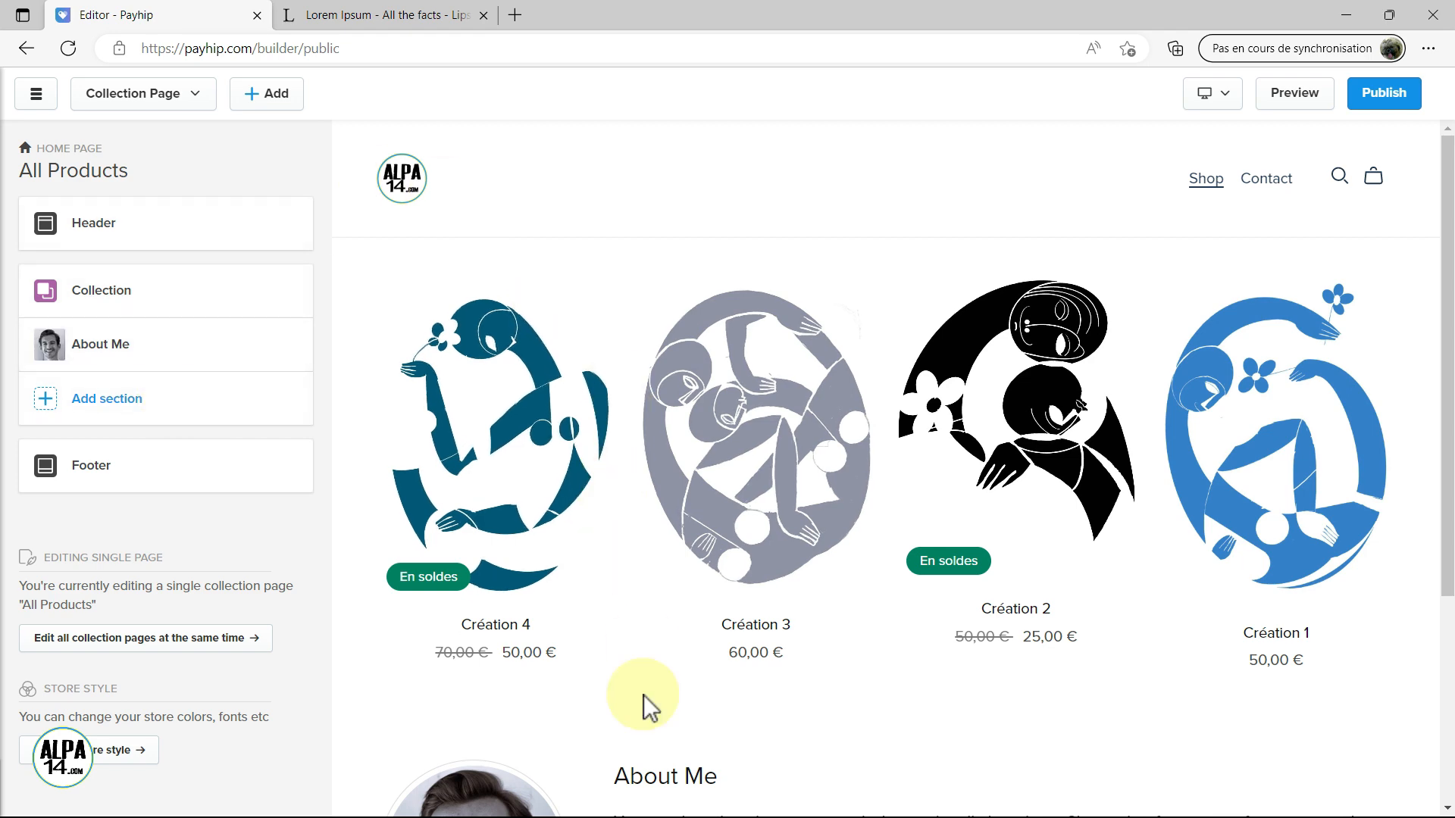
Browse the Gallery, Slideshow, List, Image and Image With Text section layouts for a new section
click(48, 401)
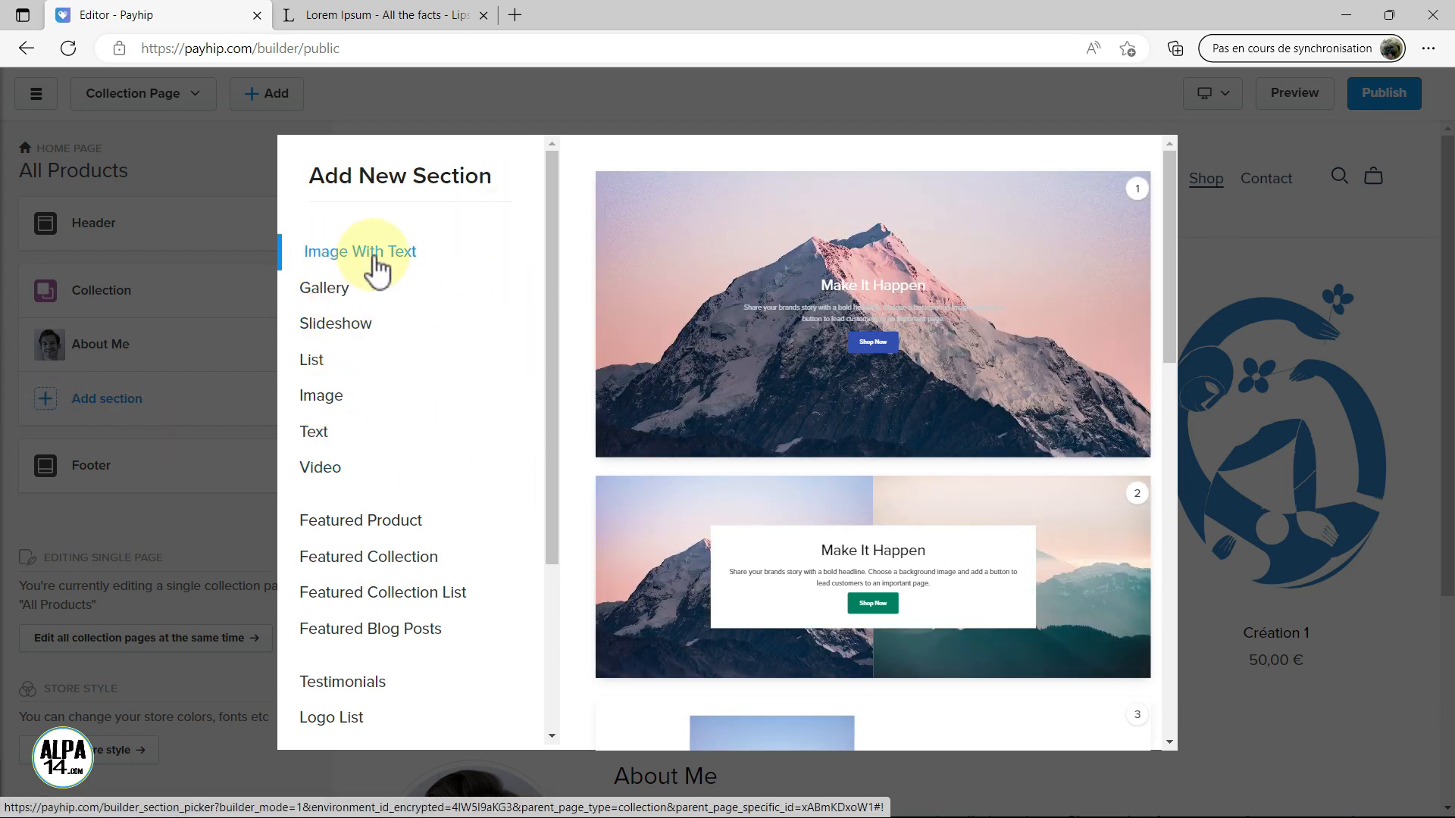
click(333, 291)
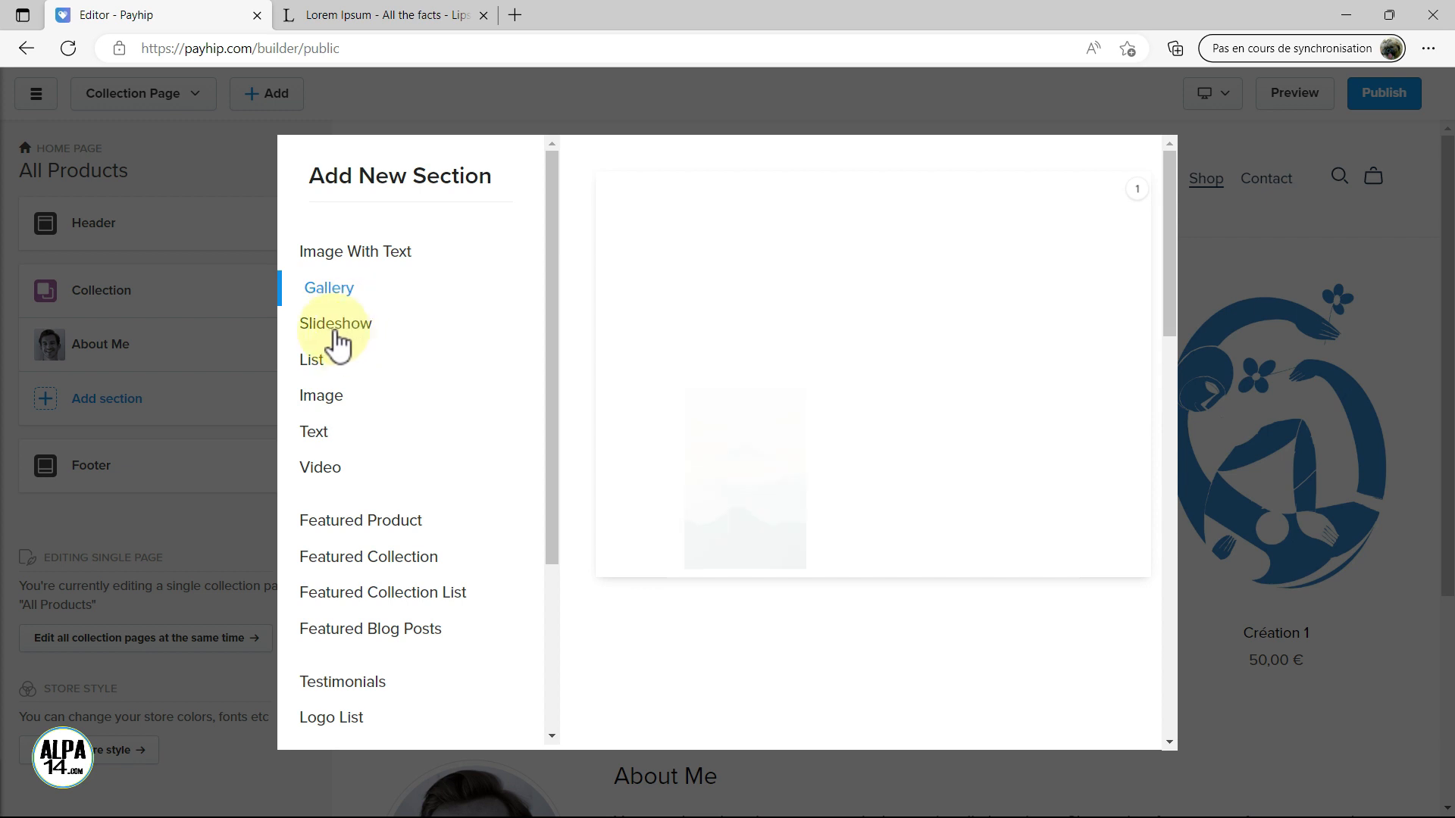
click(334, 333)
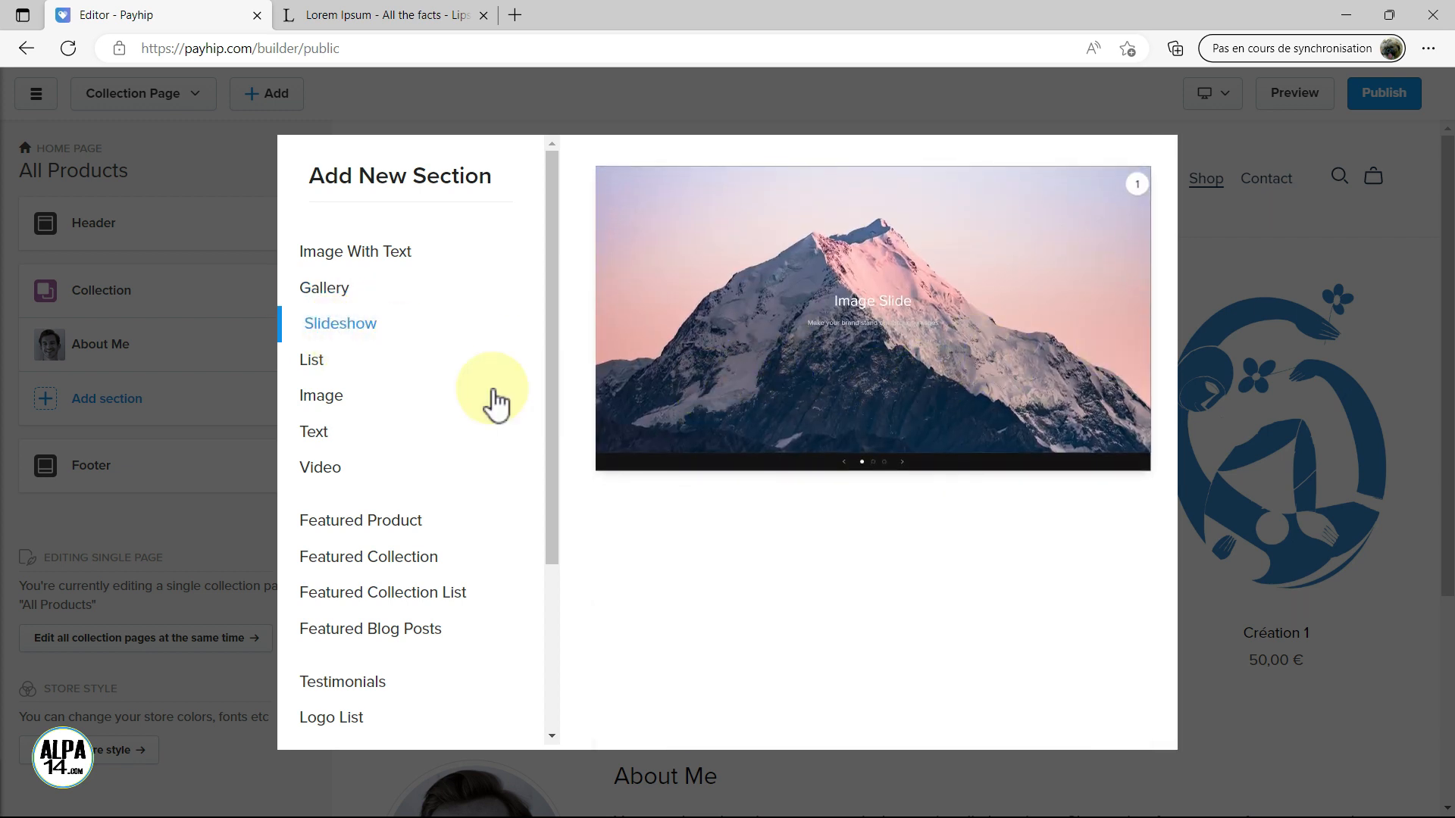
click(316, 362)
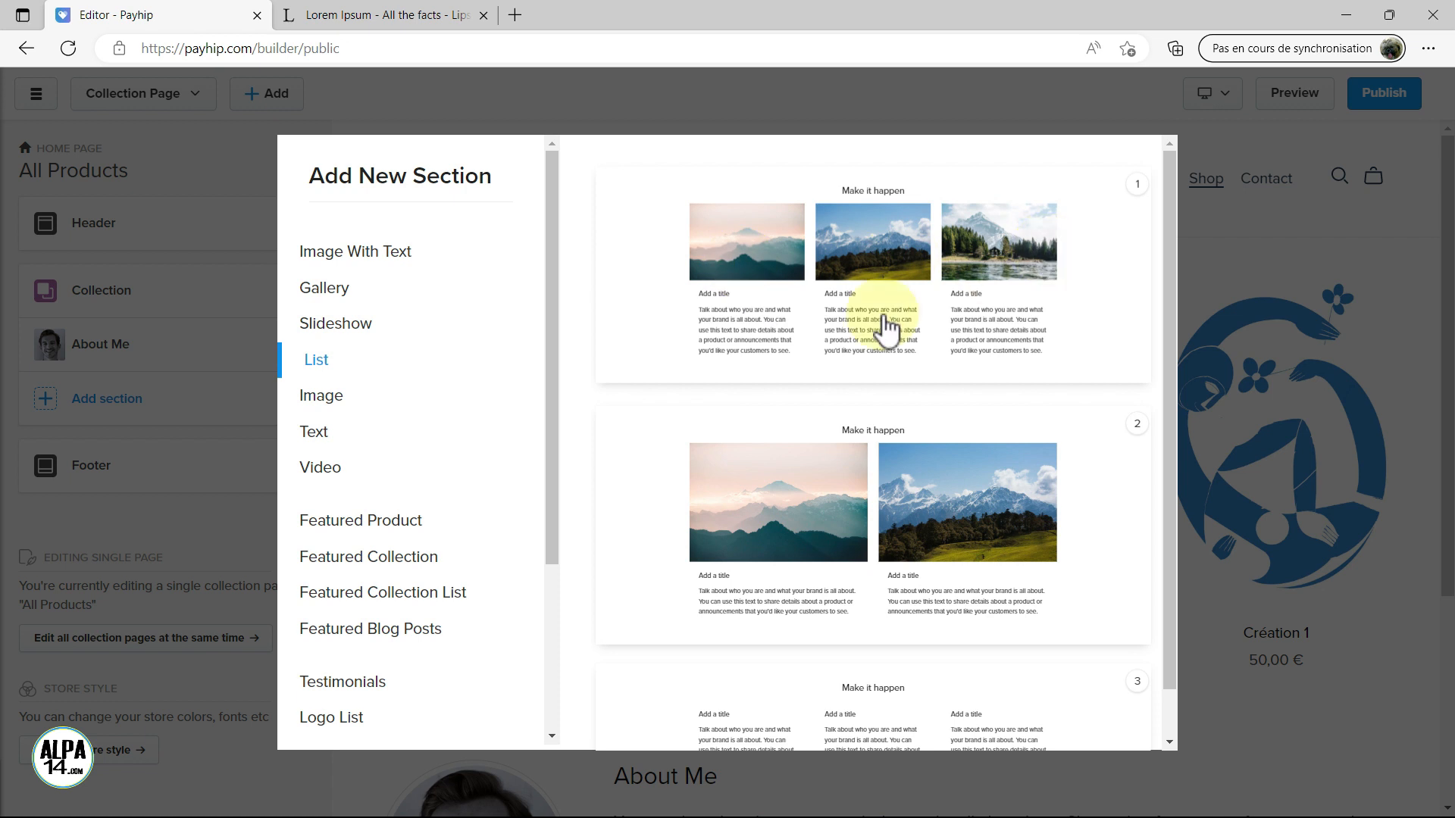
click(339, 398)
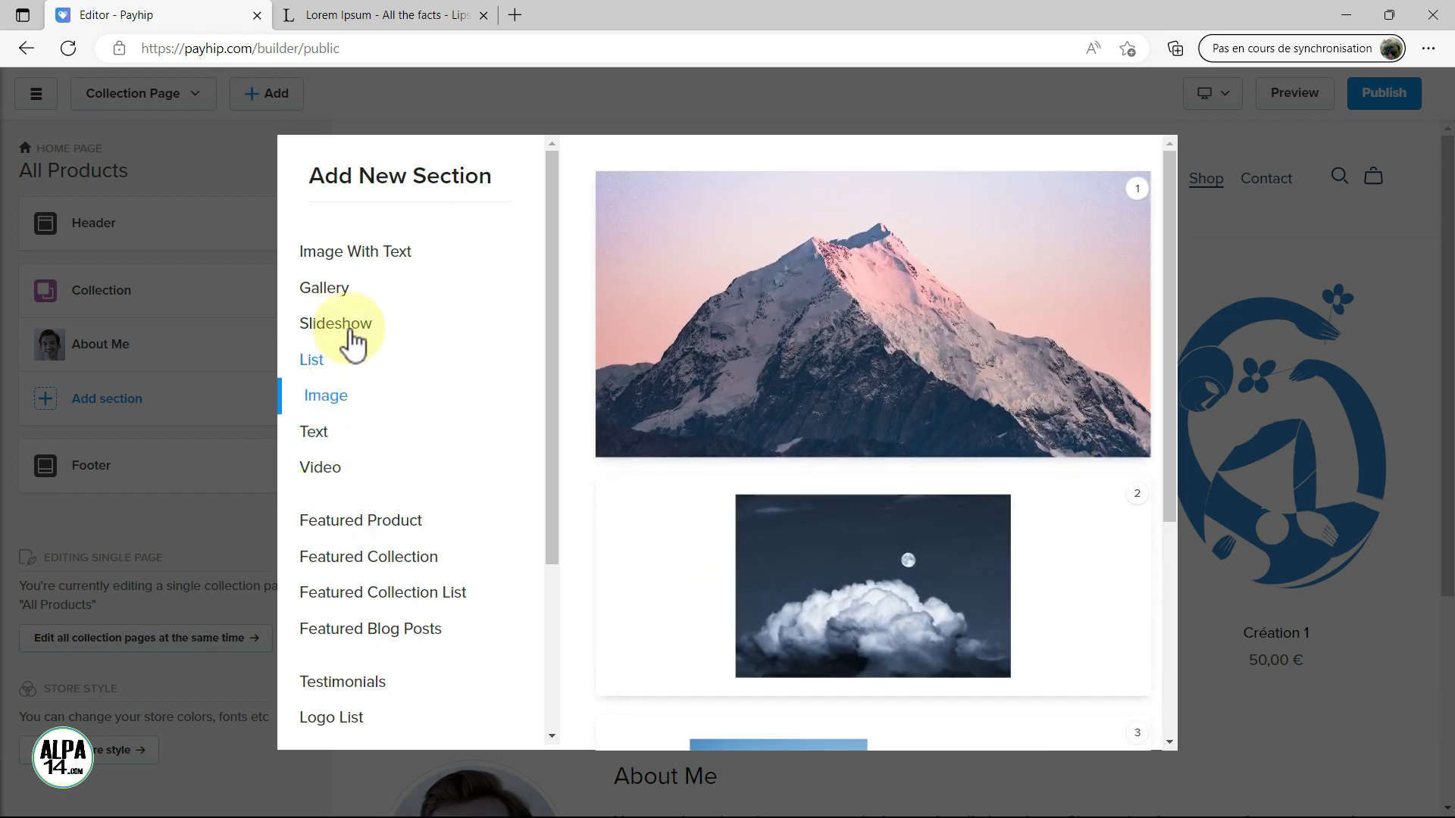
click(322, 252)
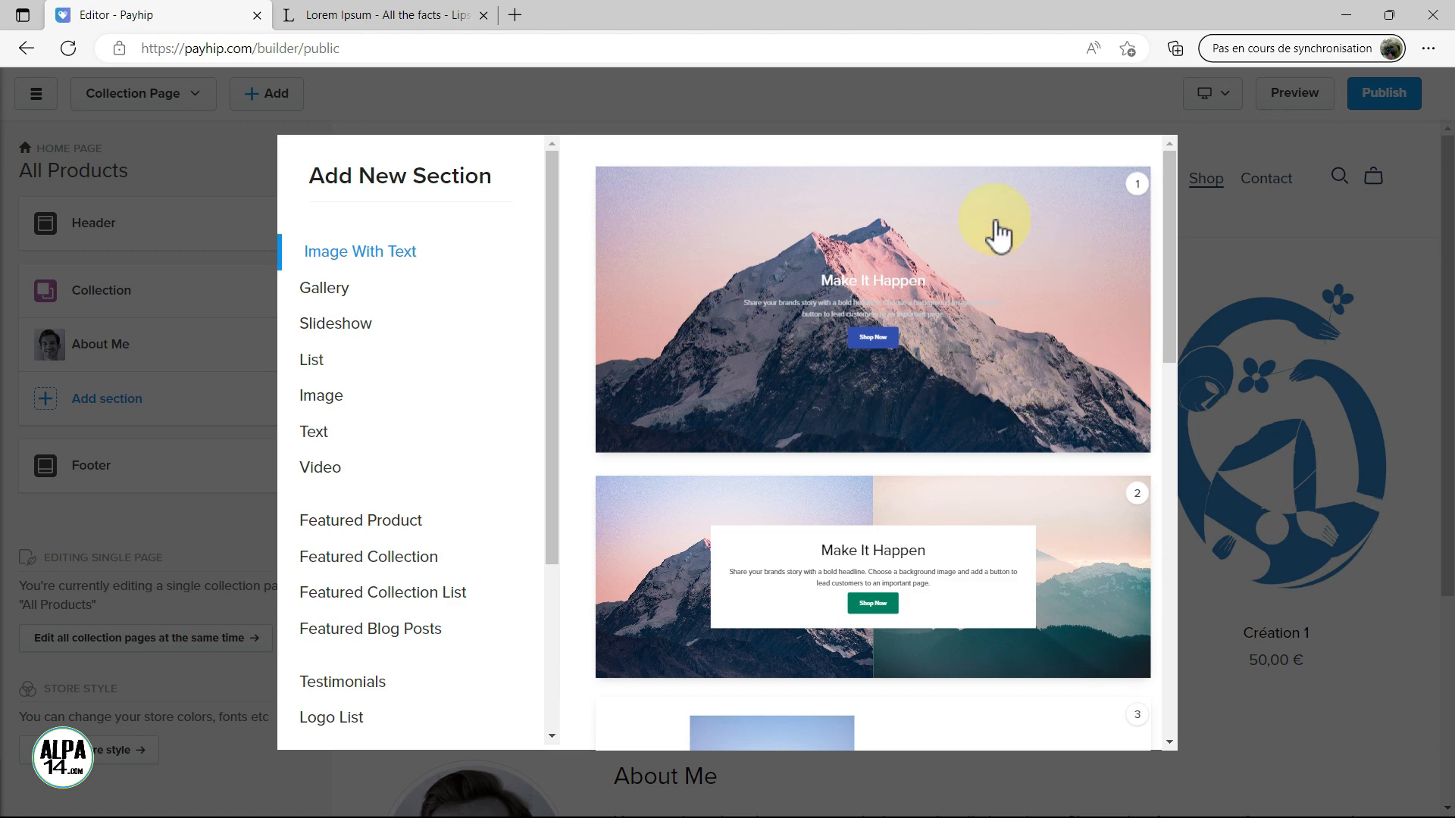
Add the first Image With Text mountain layout, look it over, then discard the unsaved changes
click(833, 390)
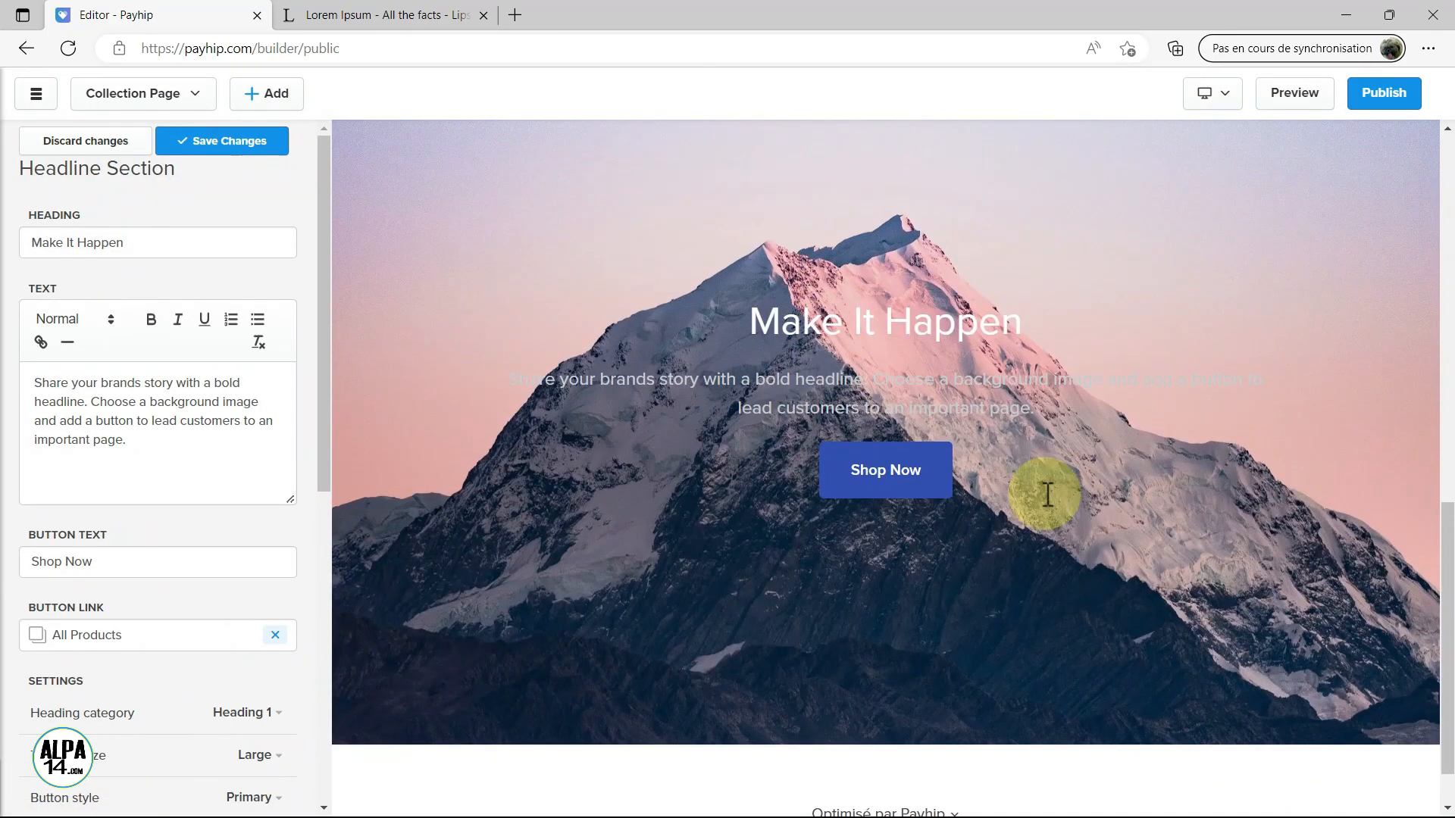
scroll(1039, 624, up, 2)
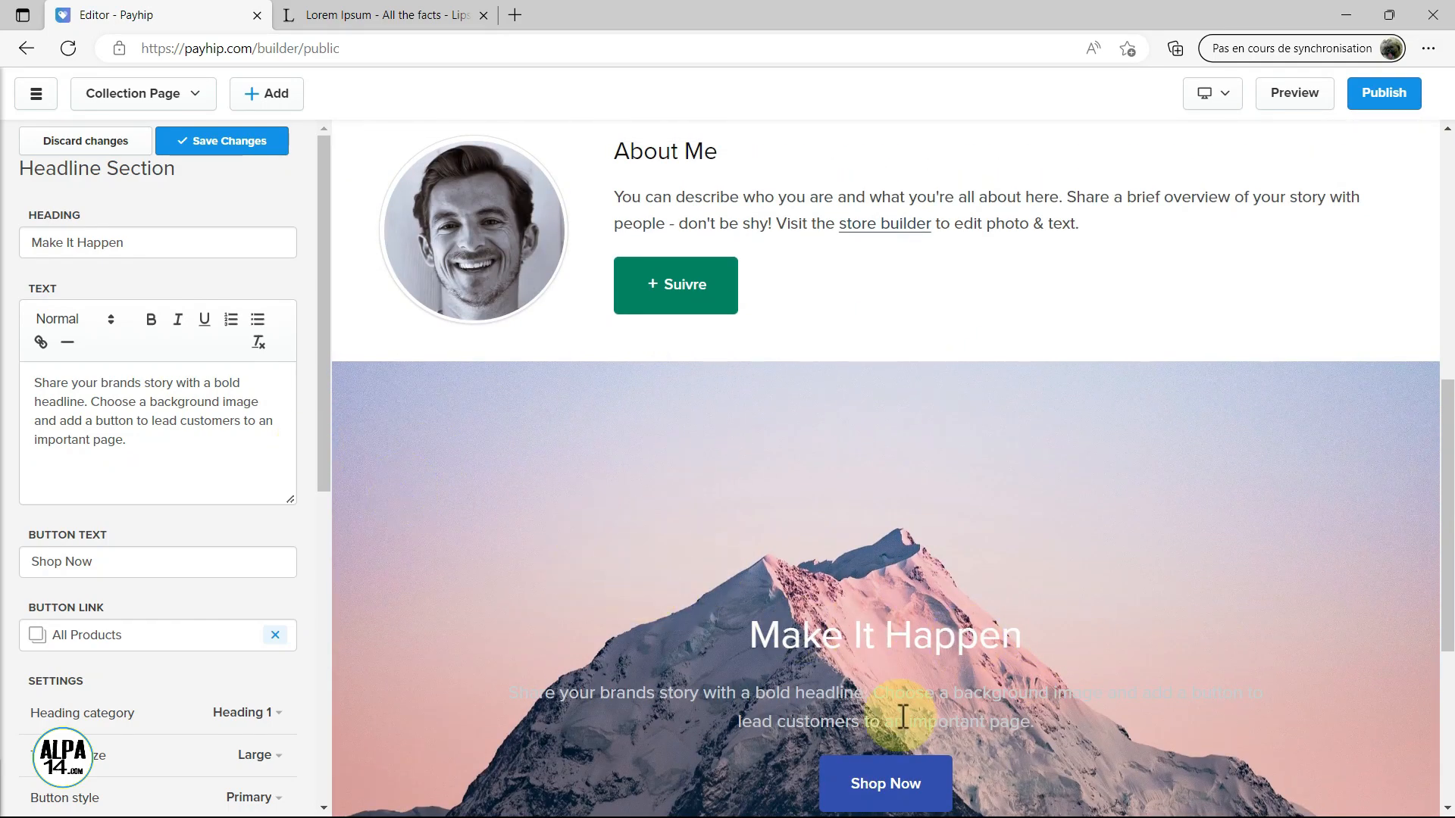
scroll(485, 613, up, 1)
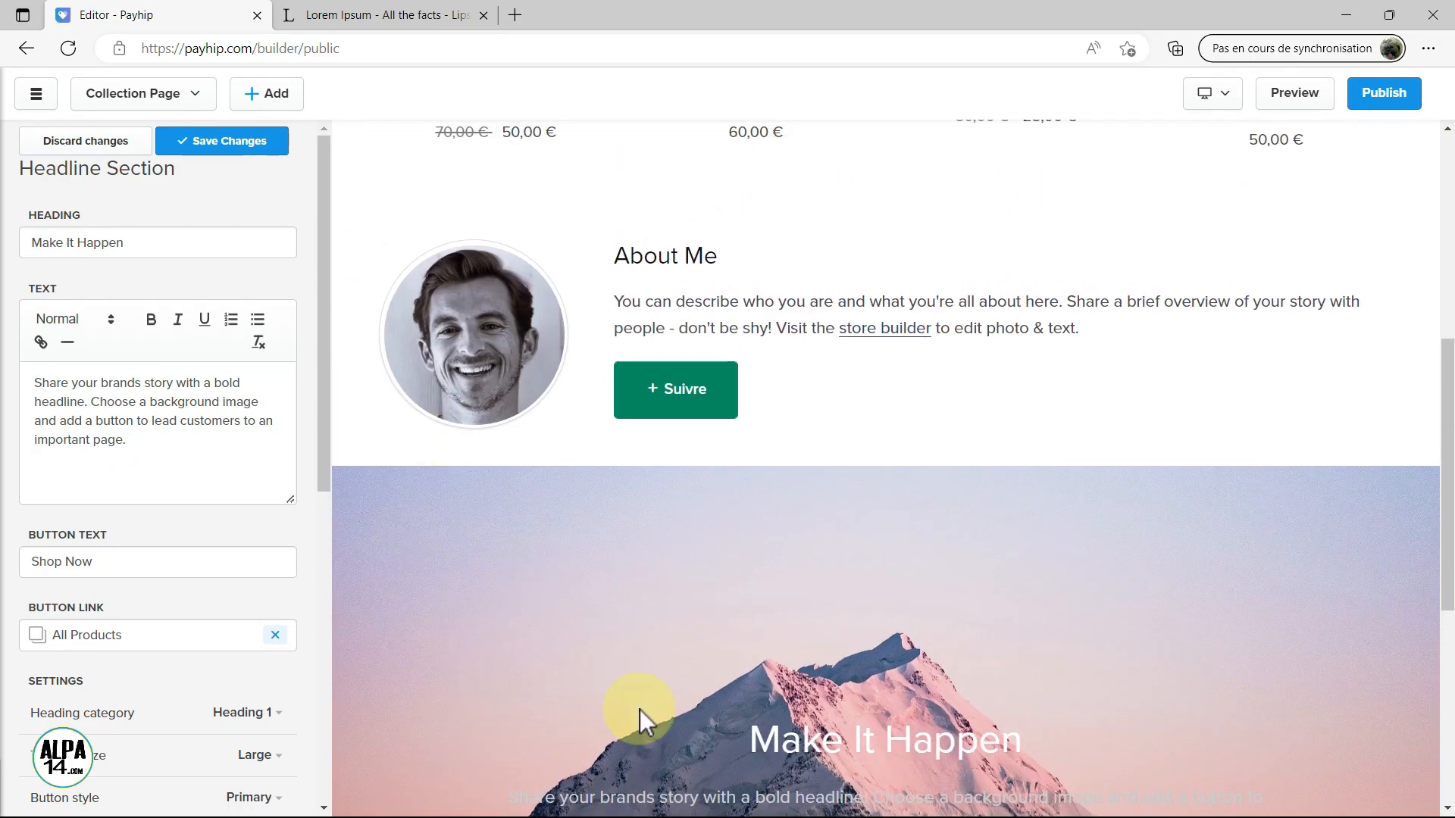
scroll(633, 682, down, 1)
scroll(742, 485, down, 1)
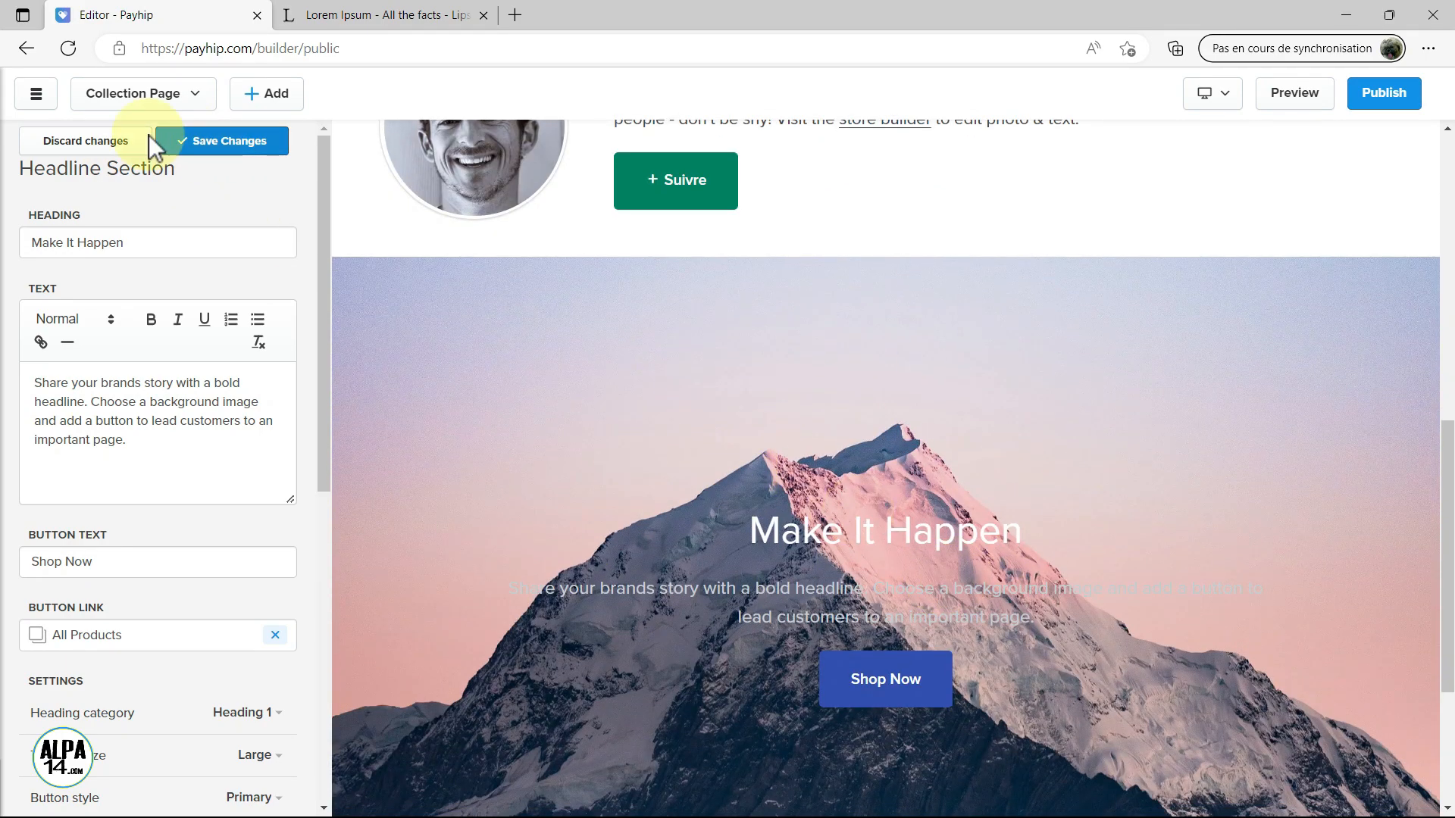
click(85, 140)
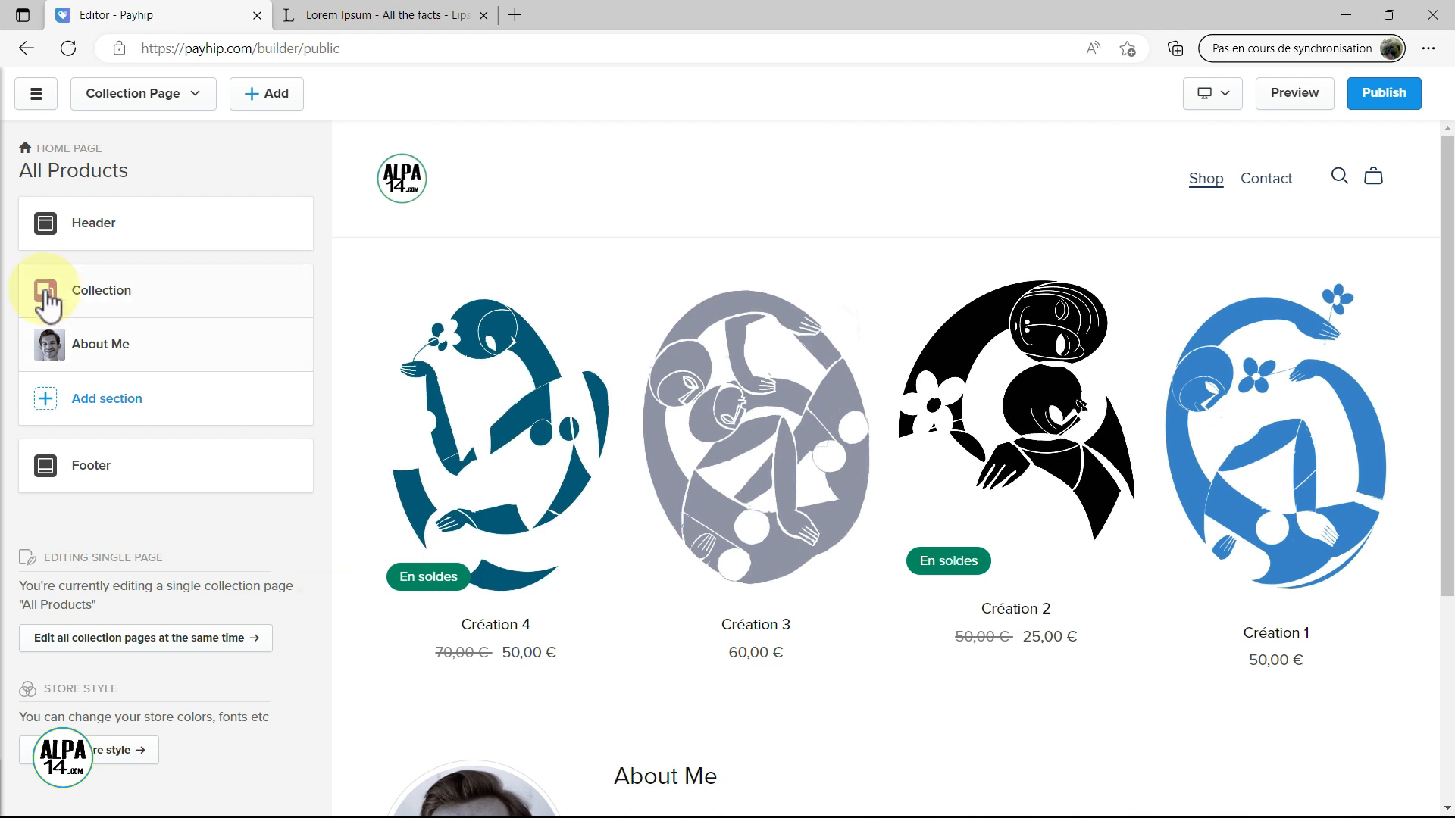
Switch the editor from All Products to the Contact page under Custom Pages
click(202, 109)
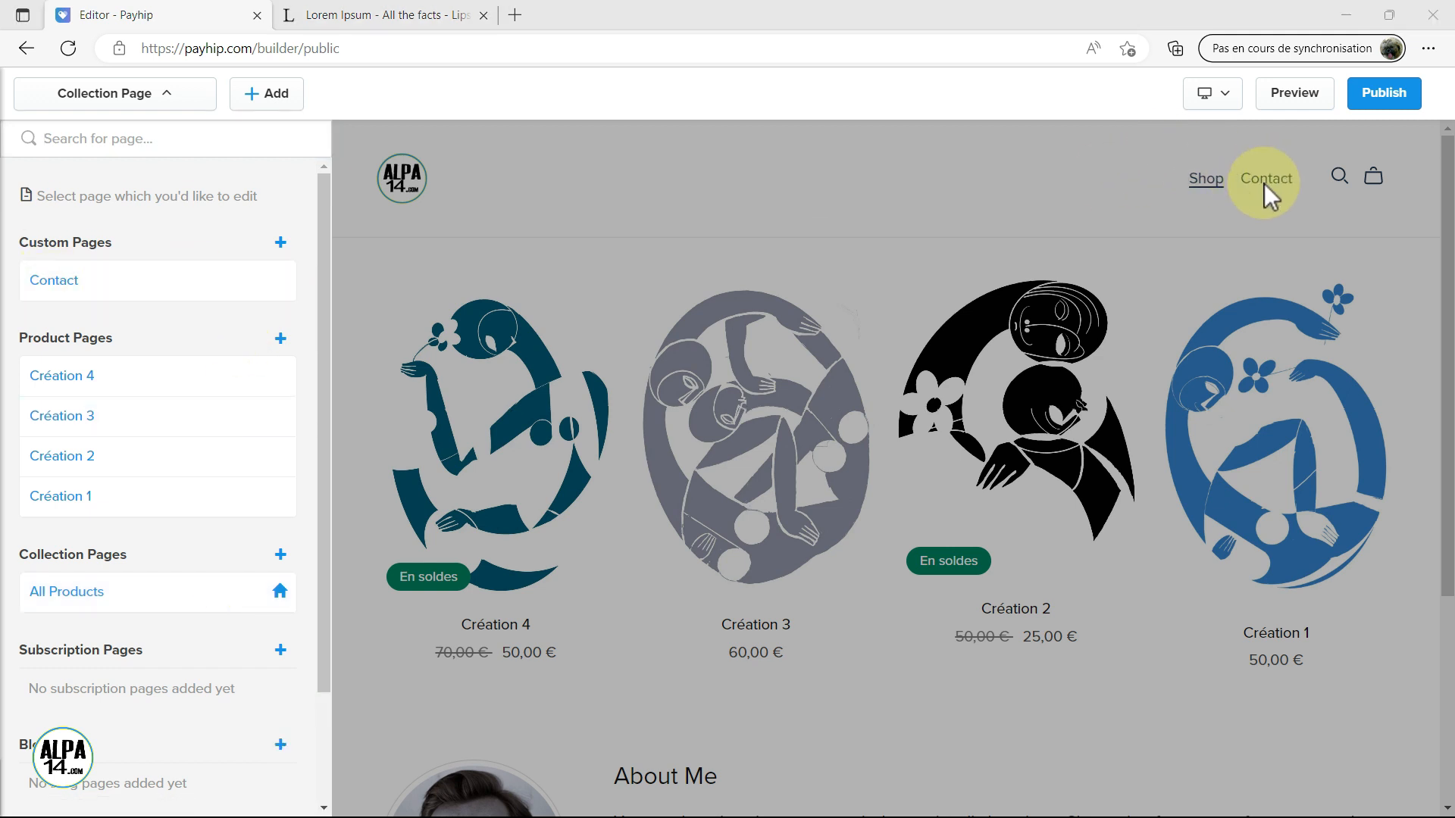
scroll(259, 394, down, 2)
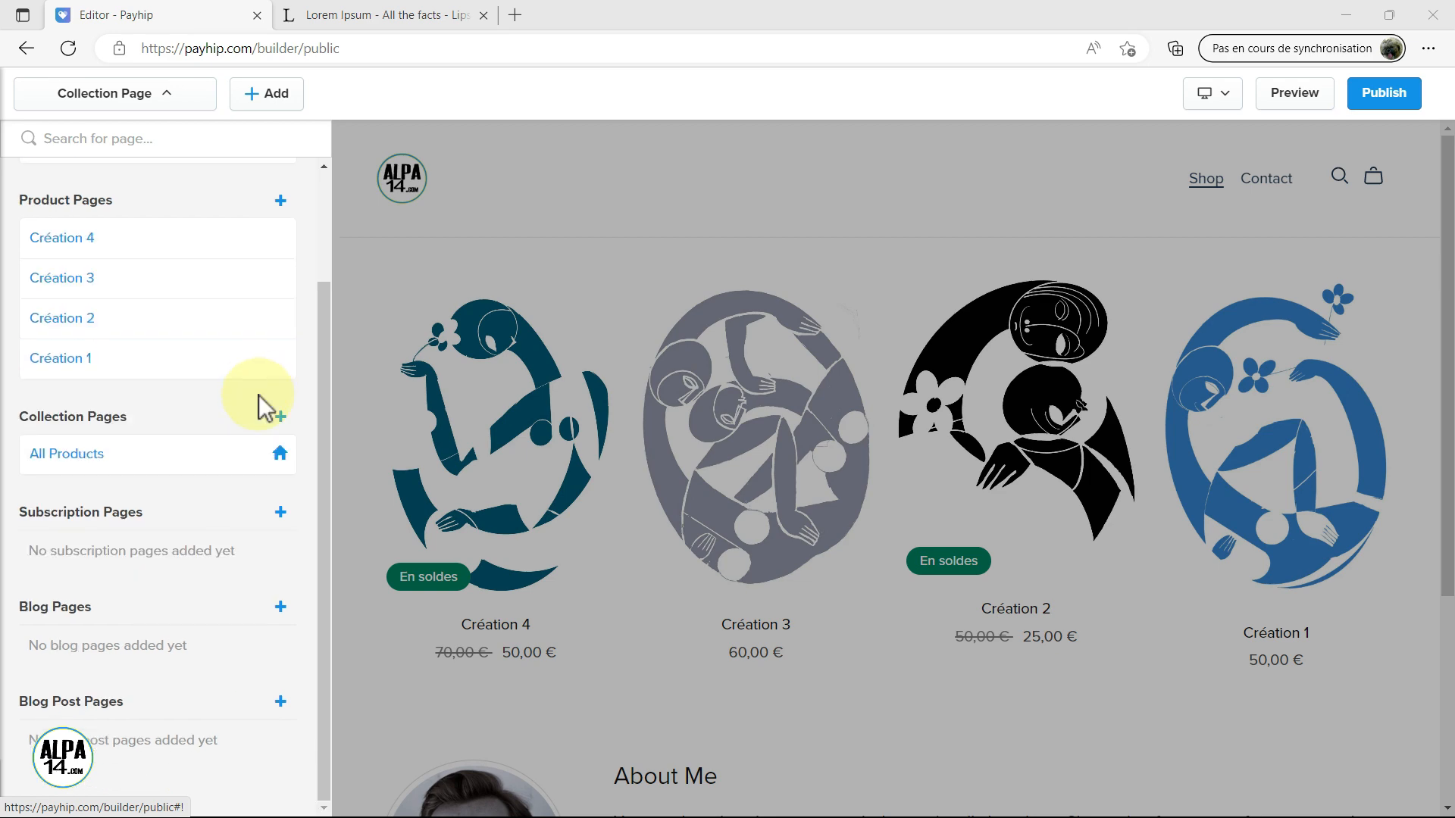
scroll(257, 398, up, 2)
click(74, 283)
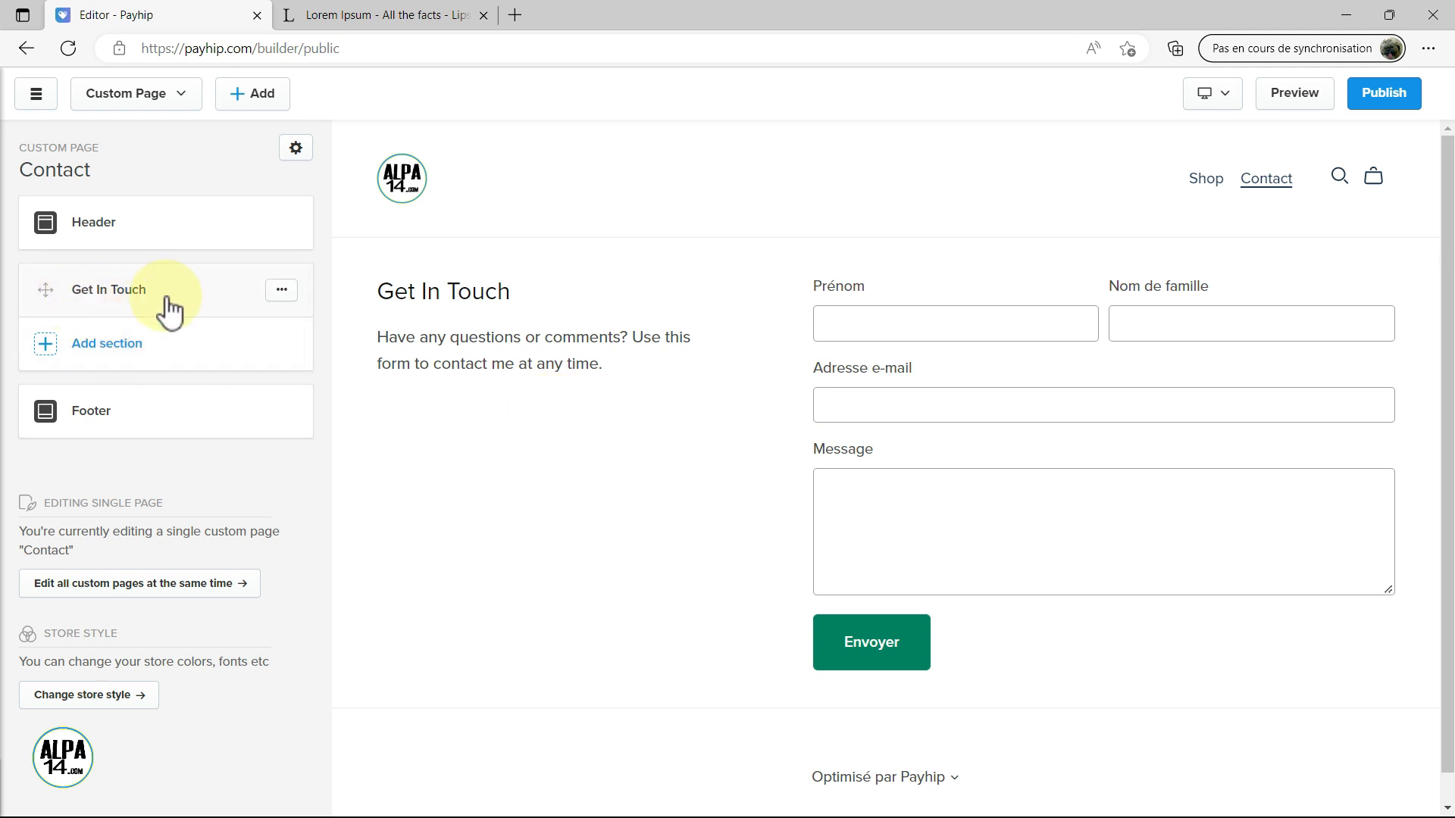
Inspect the Get In Touch section's contact paragraph, then request editing all custom pages at once
click(283, 291)
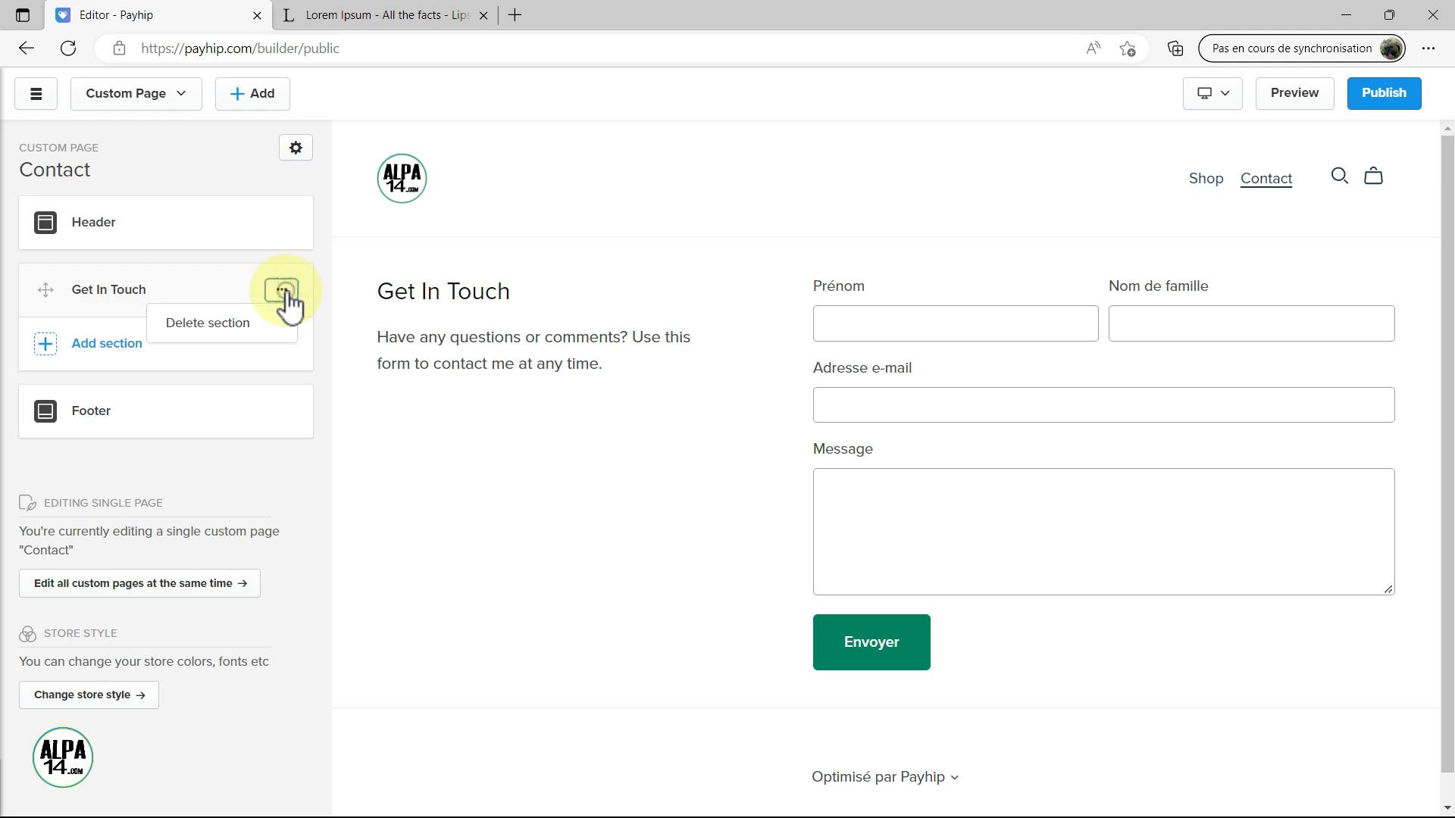
click(256, 332)
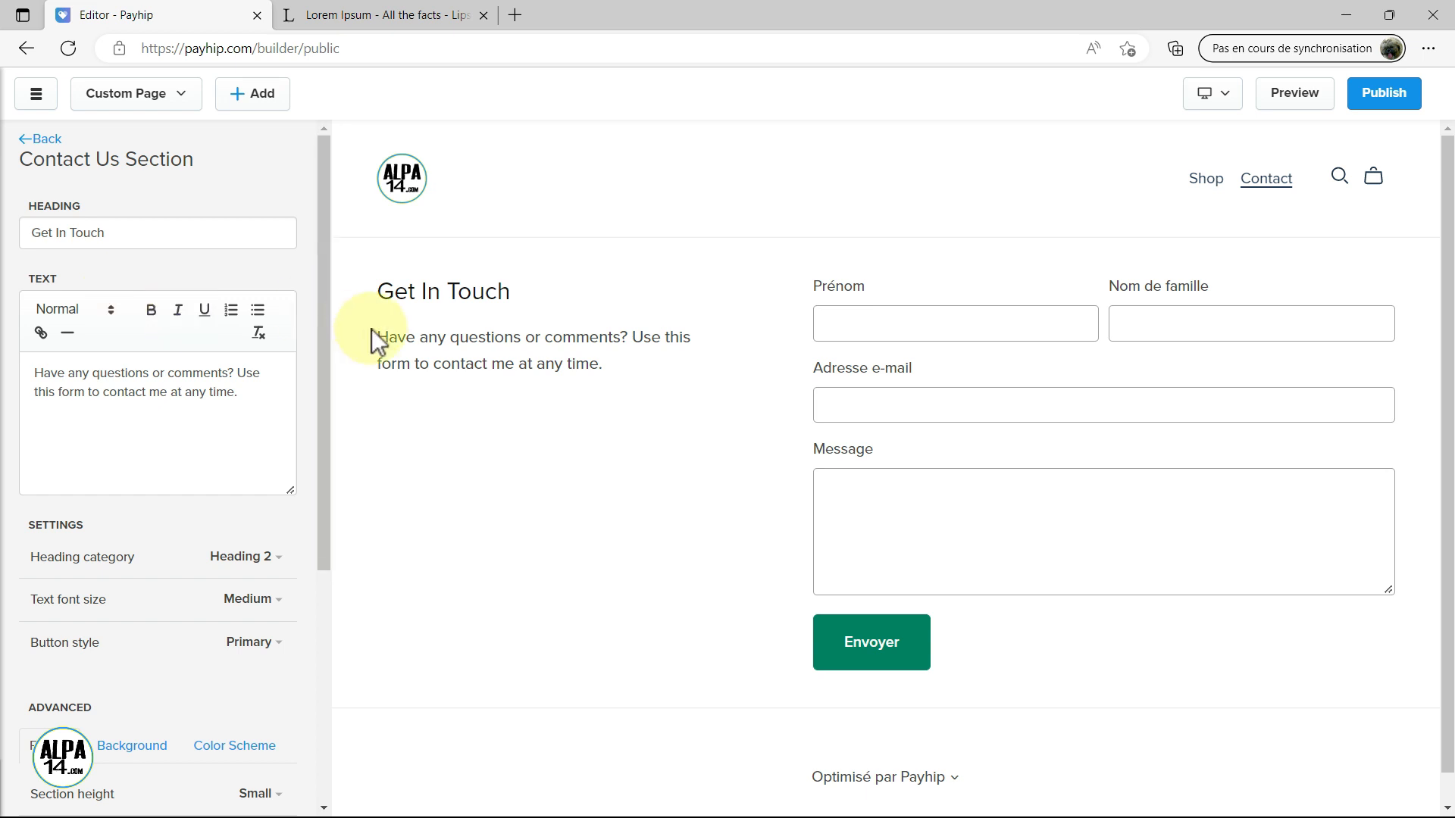
drag(378, 336, 649, 379)
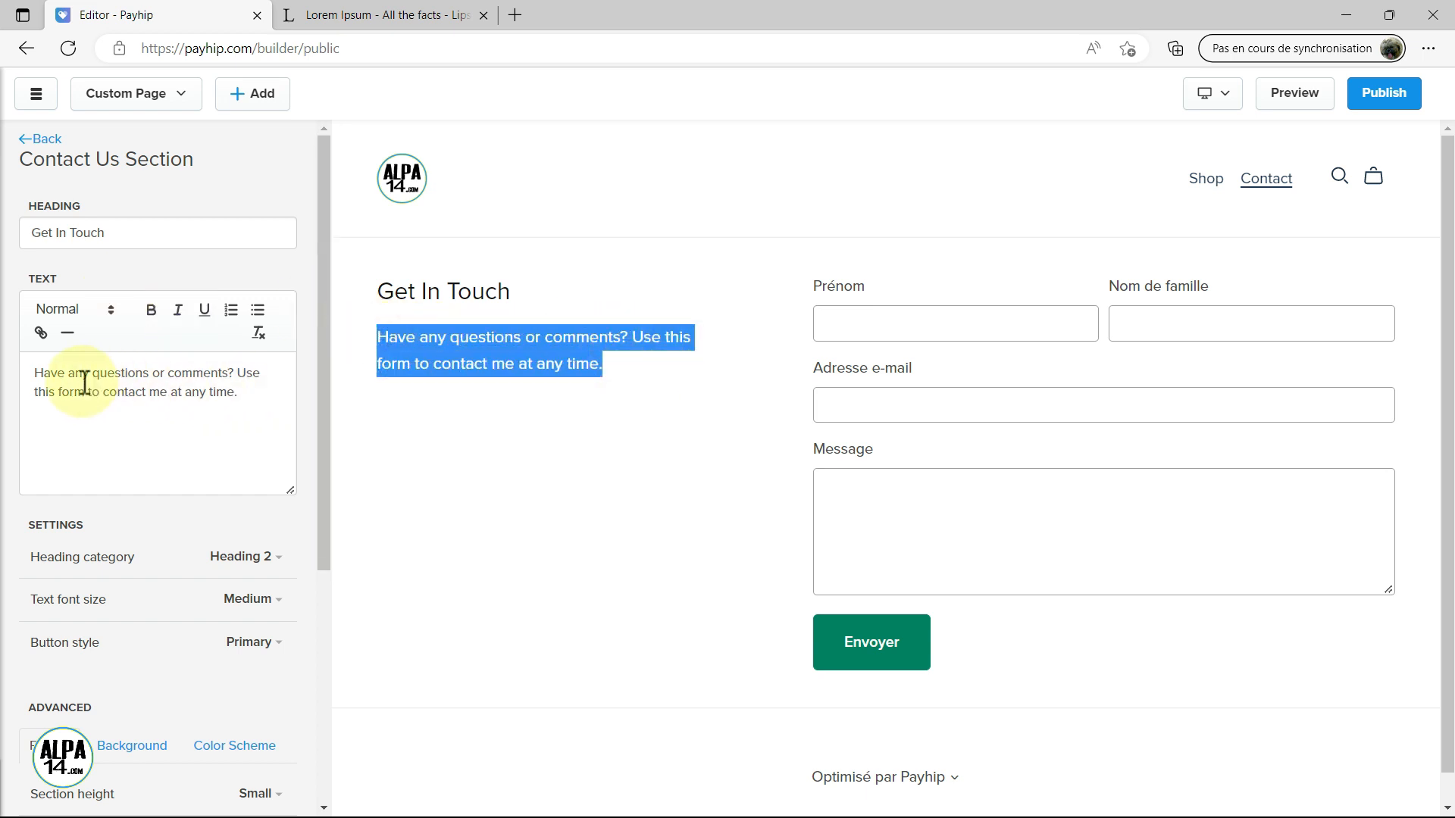
drag(43, 373, 259, 397)
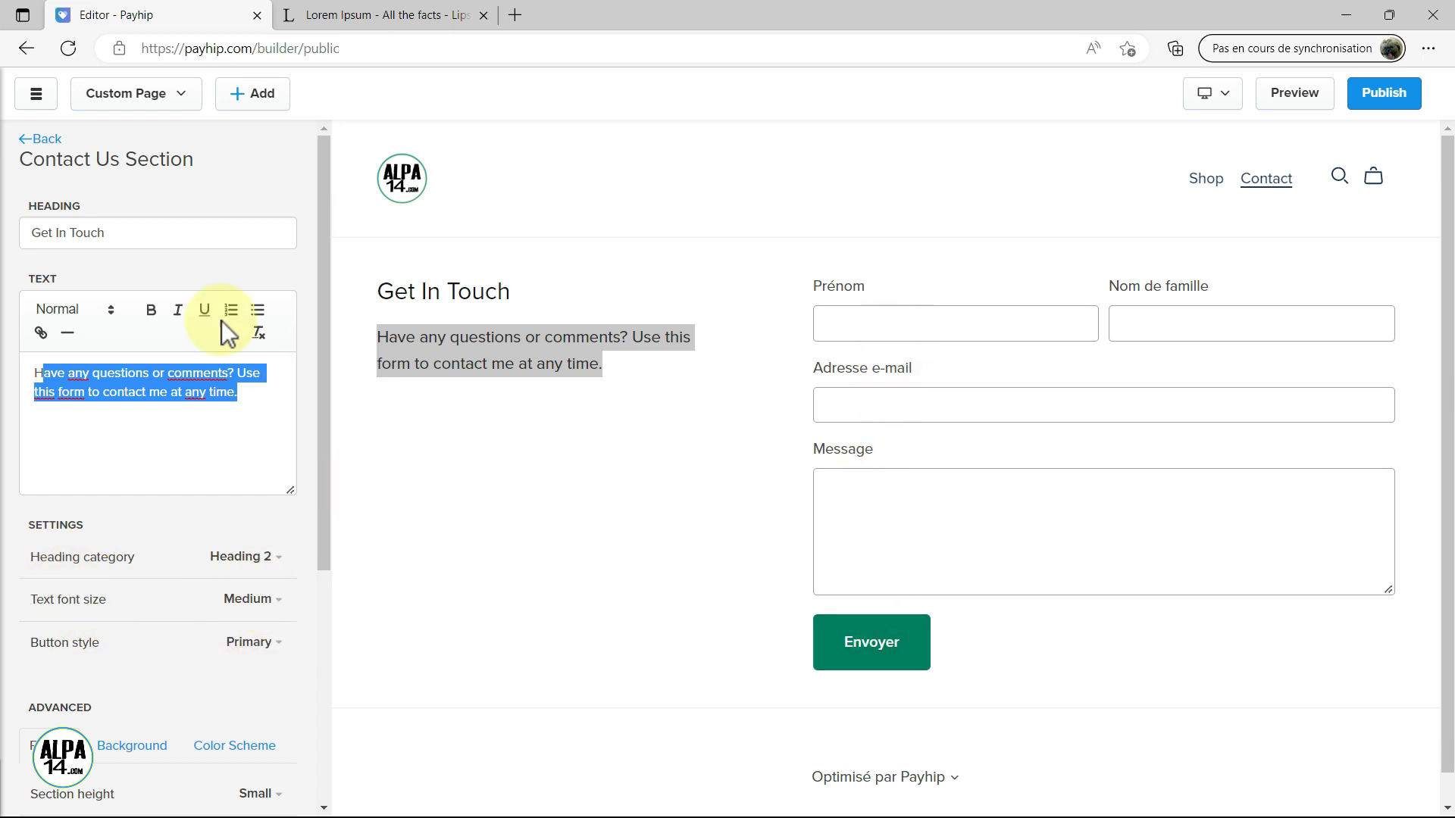
click(26, 144)
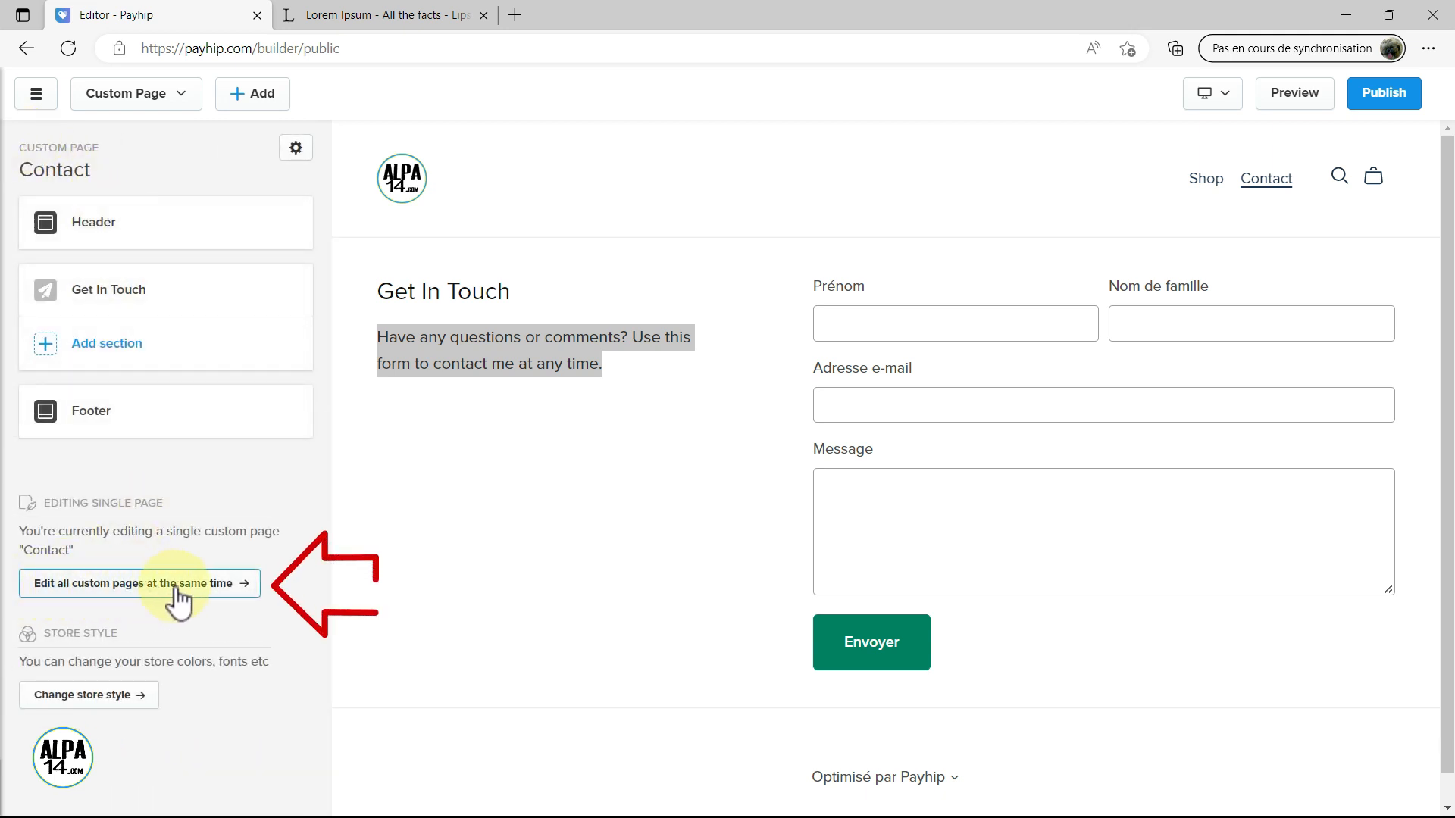
click(145, 587)
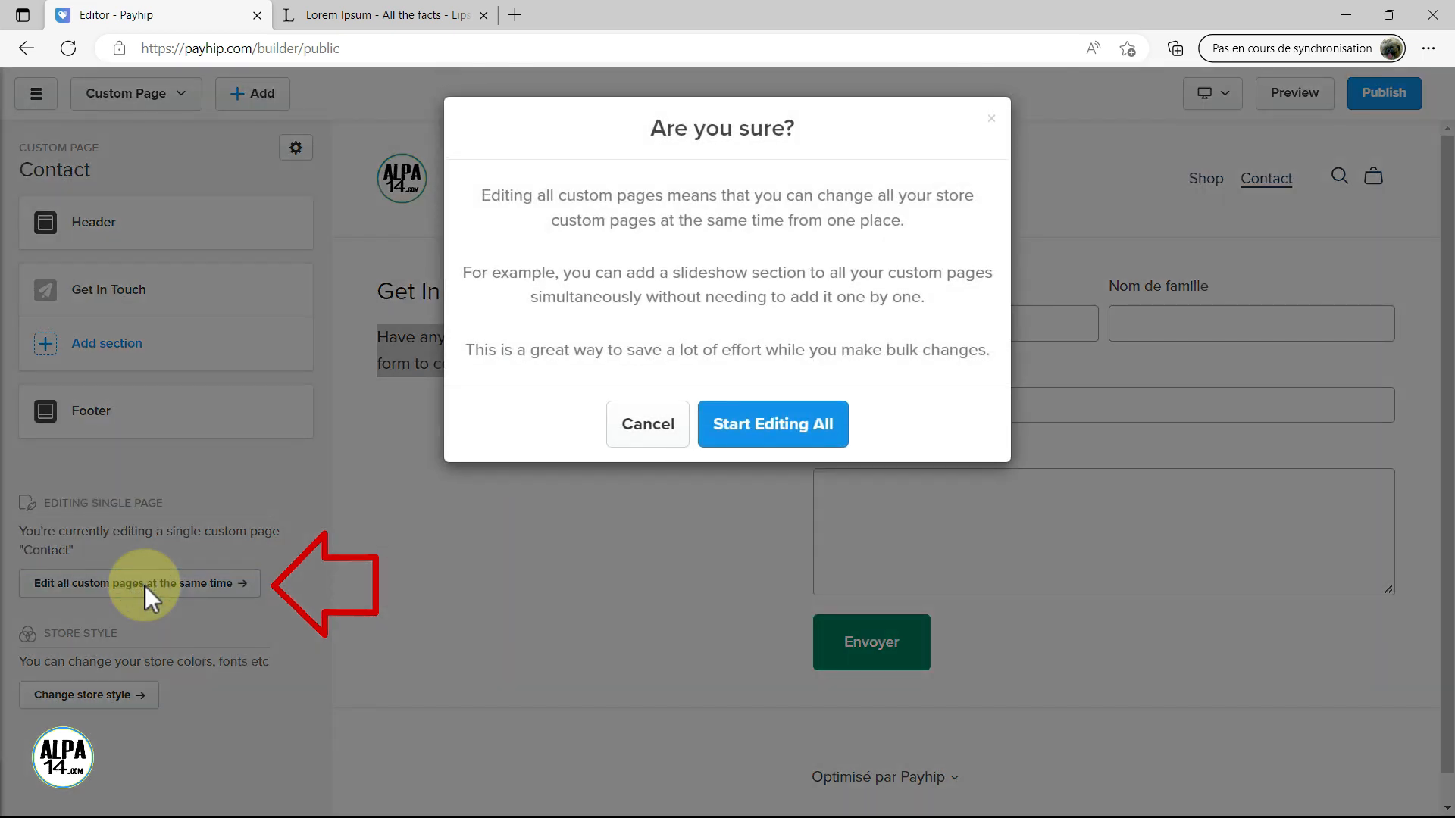
Start editing all custom pages together and add the first Image With Text layout
click(732, 438)
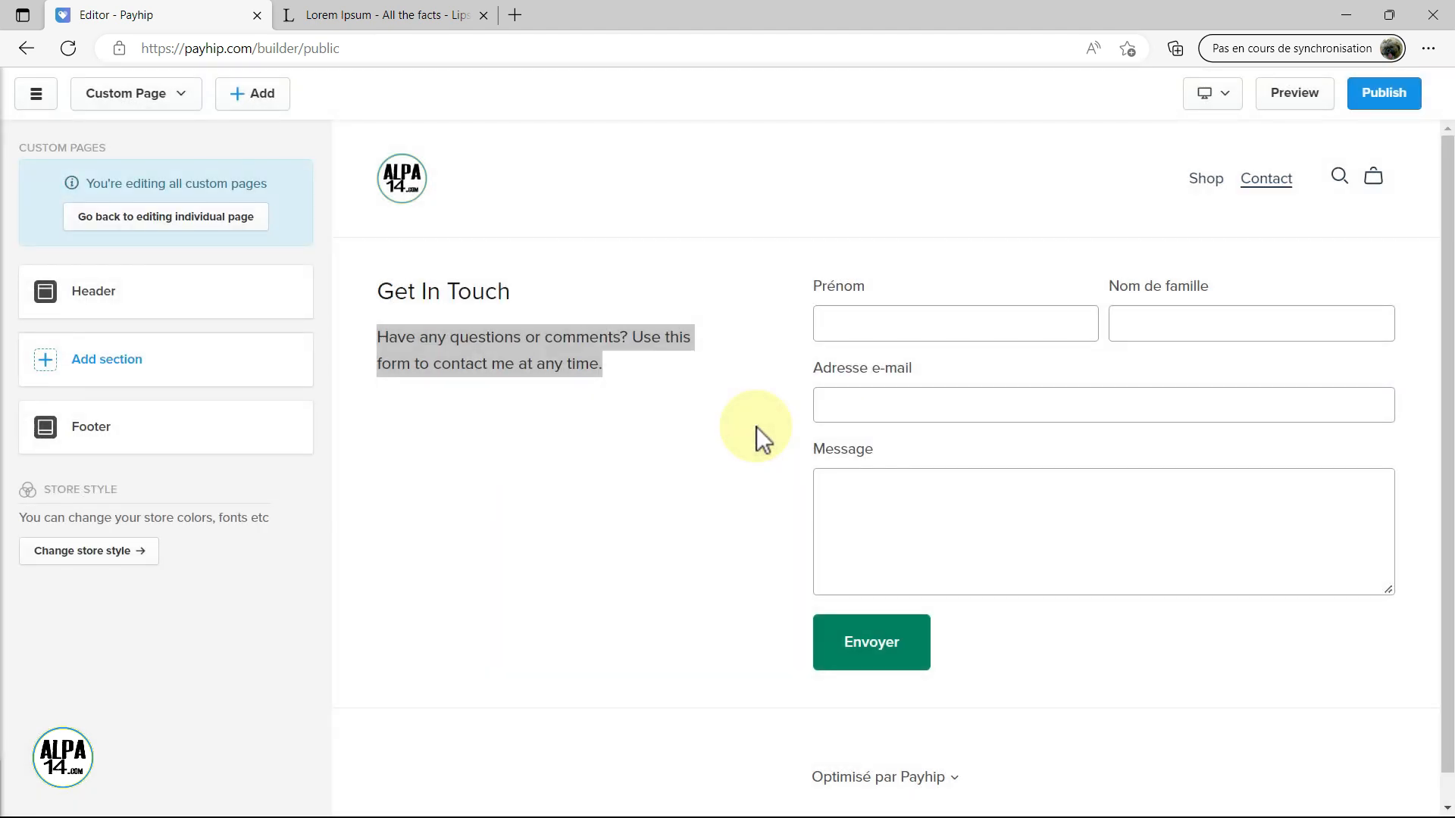
click(47, 357)
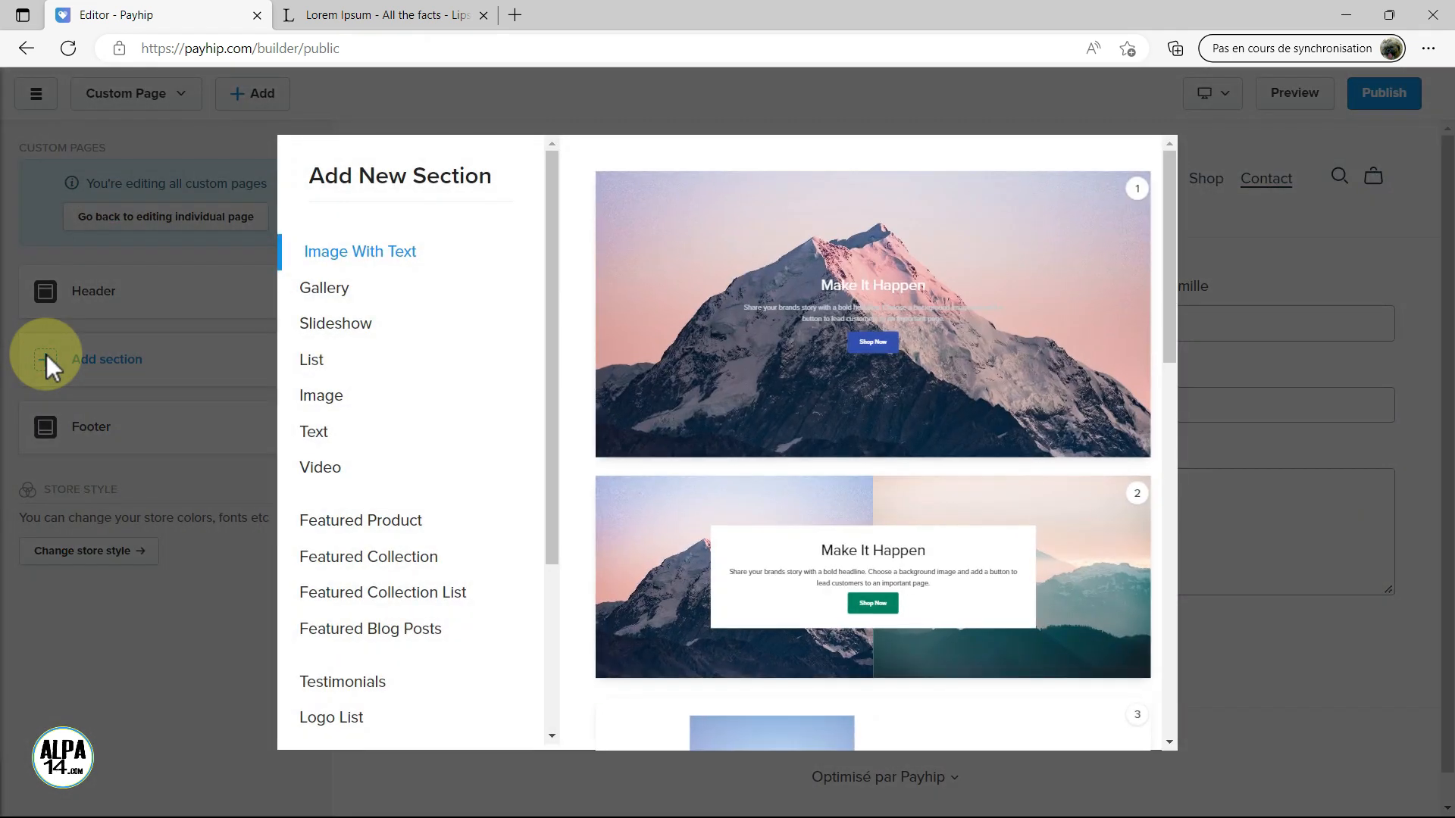
click(828, 337)
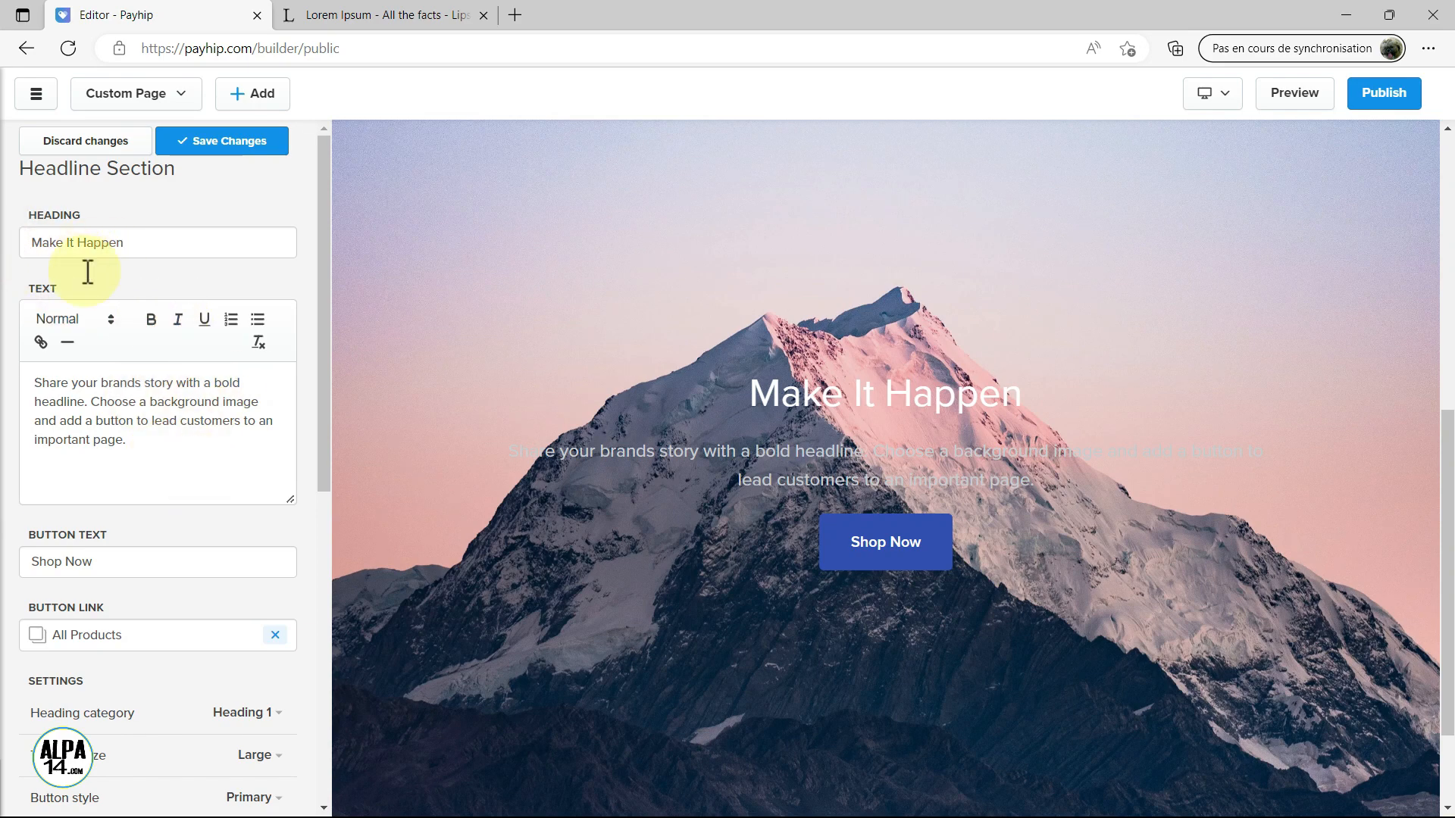
Show the new headline section's Background image settings under Advanced
scroll(205, 461, down, 2)
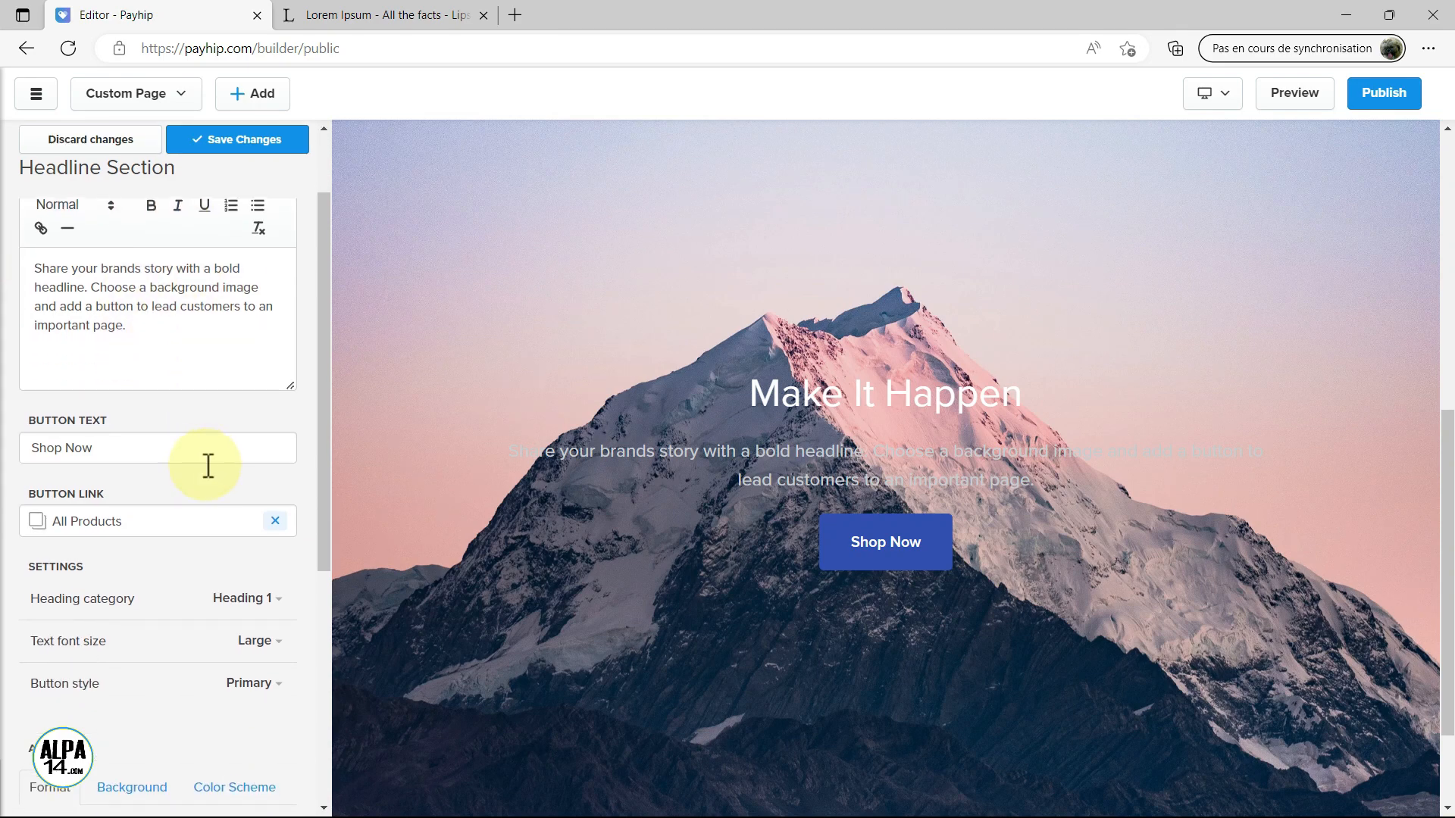
scroll(197, 545, down, 3)
click(140, 581)
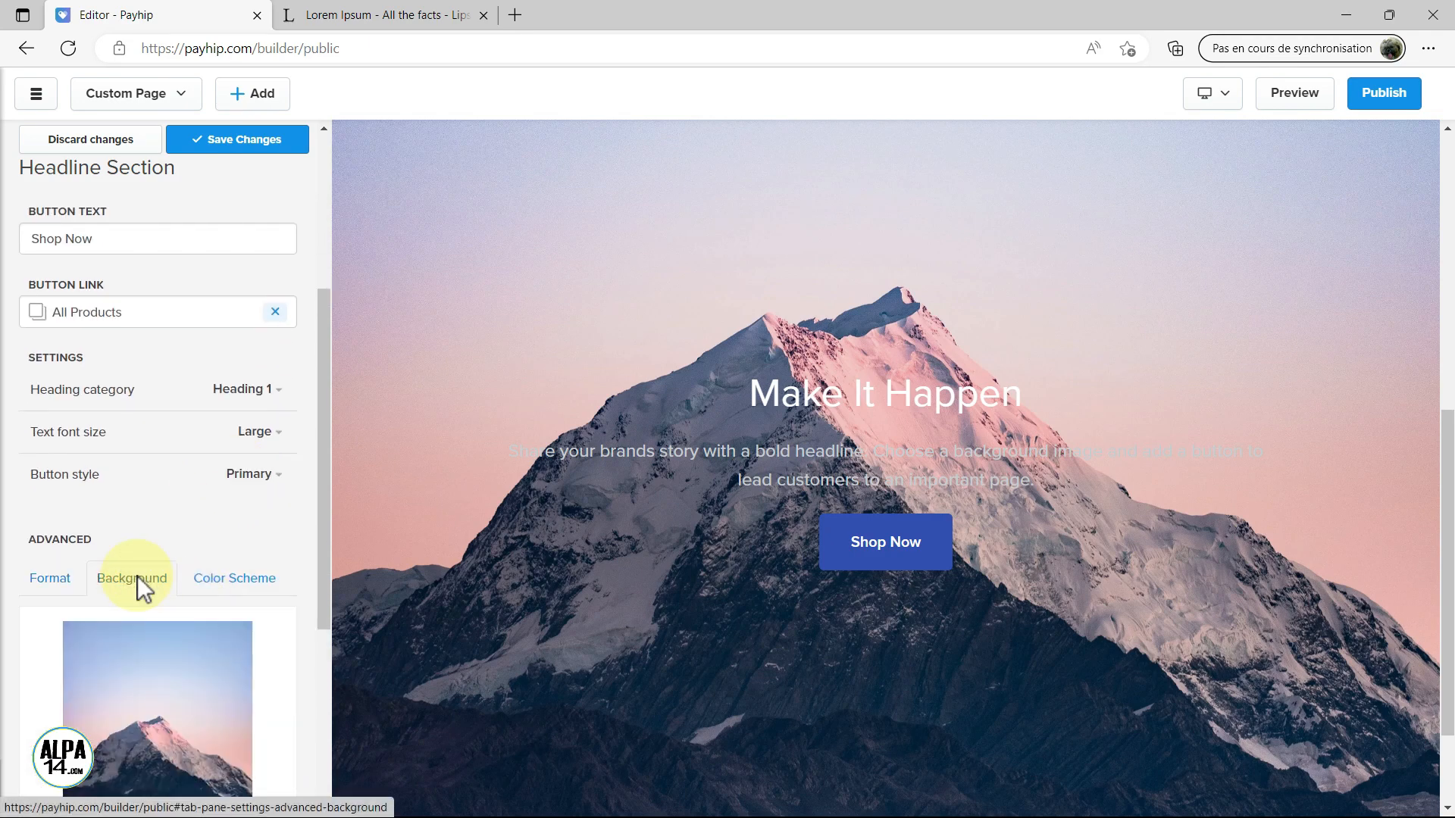
scroll(277, 598, down, 2)
scroll(276, 598, down, 1)
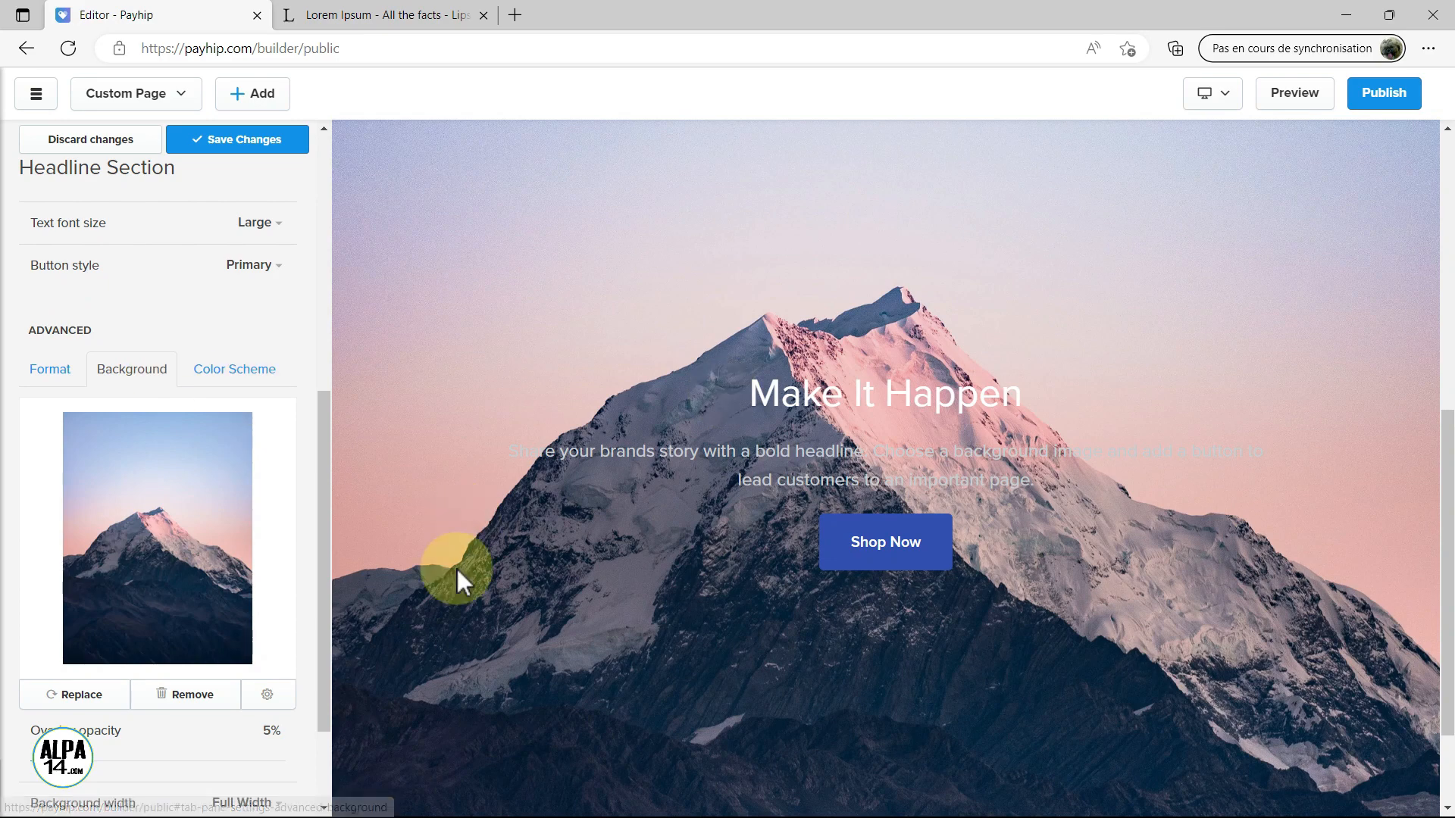
Upload atelier-digital.jpg as the headline background and raise the overlay opacity from 5% to 39%
click(80, 695)
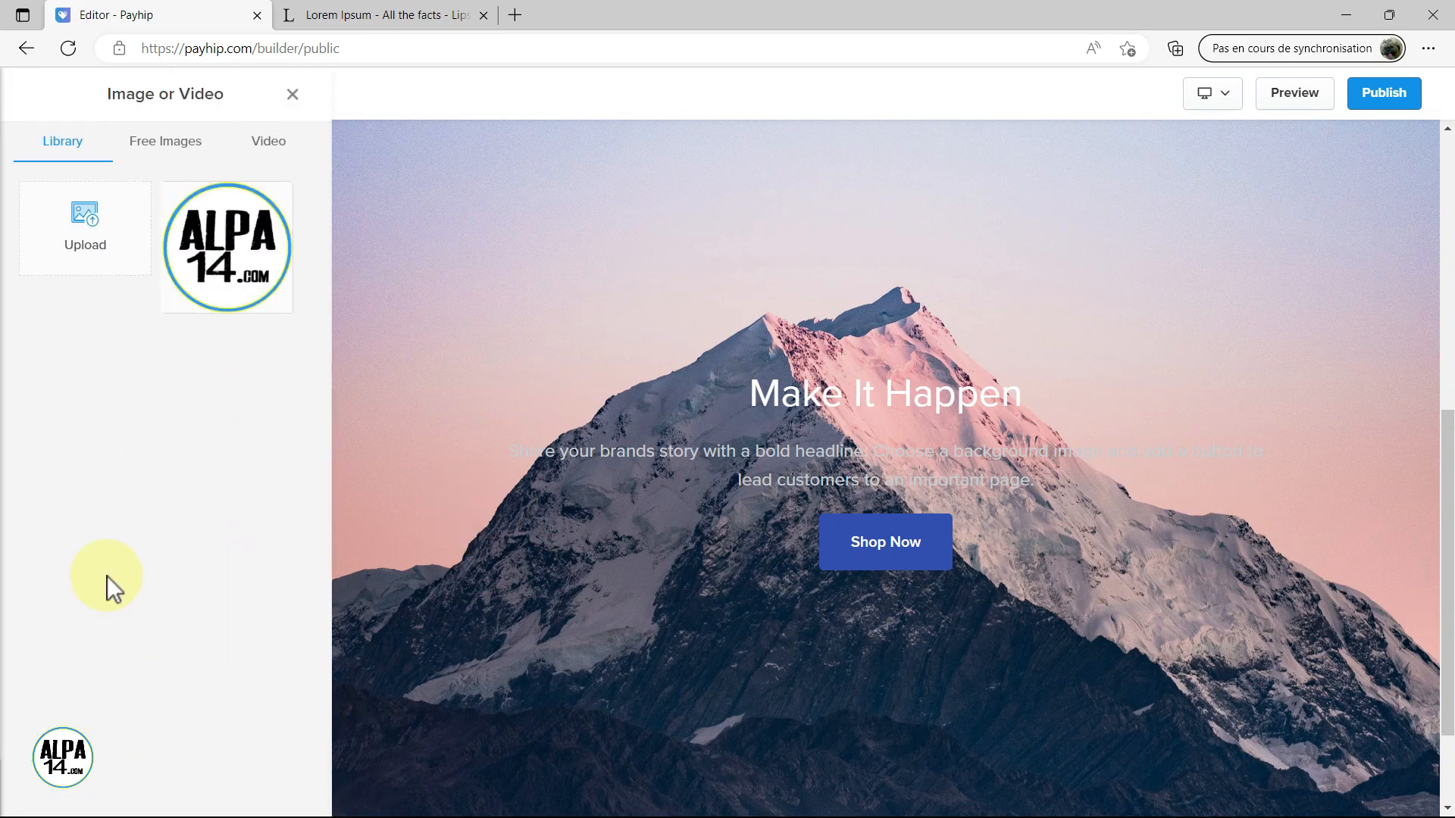
click(89, 246)
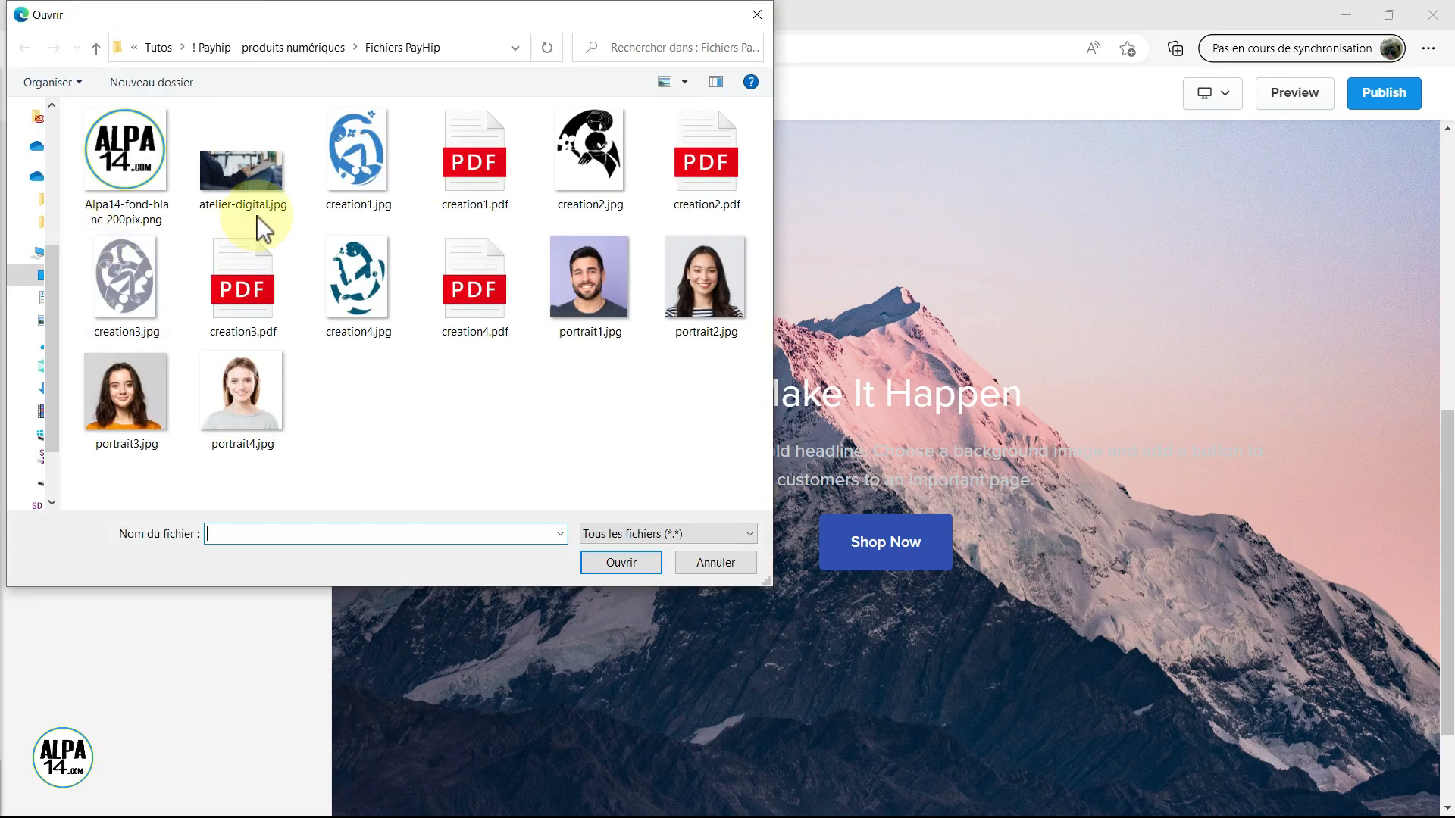
click(230, 179)
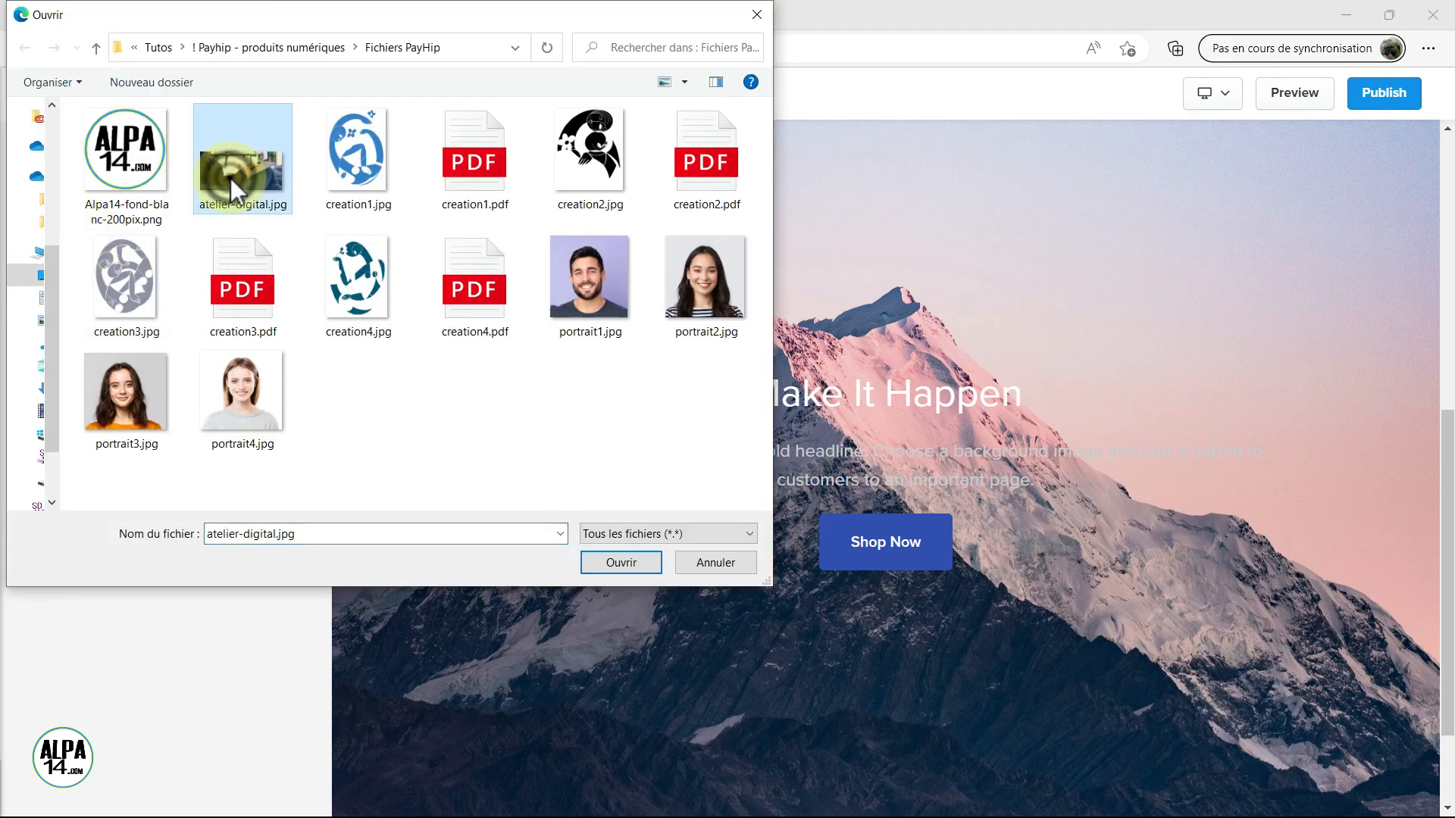
click(620, 561)
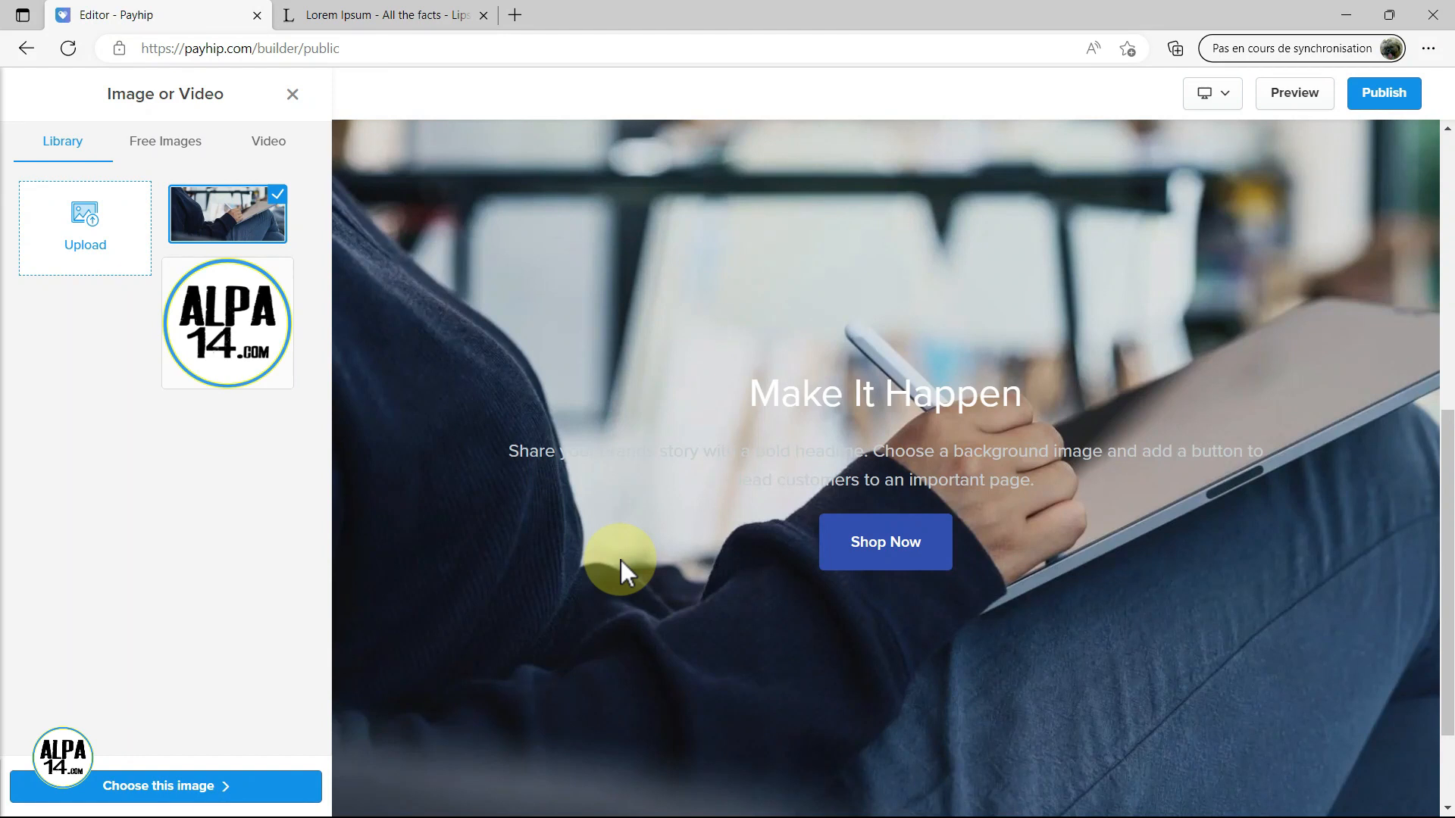
click(201, 784)
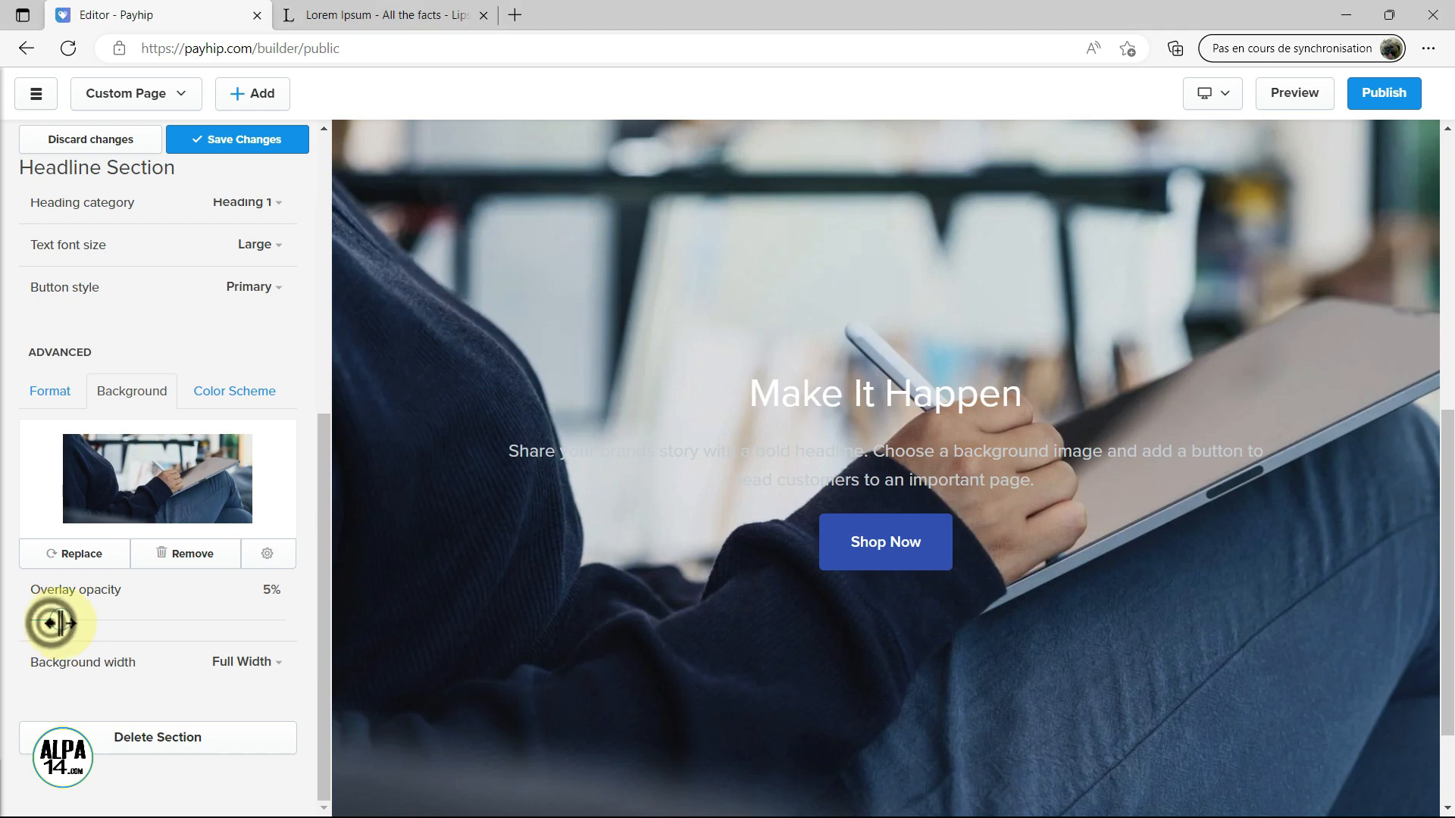
drag(54, 623, 133, 628)
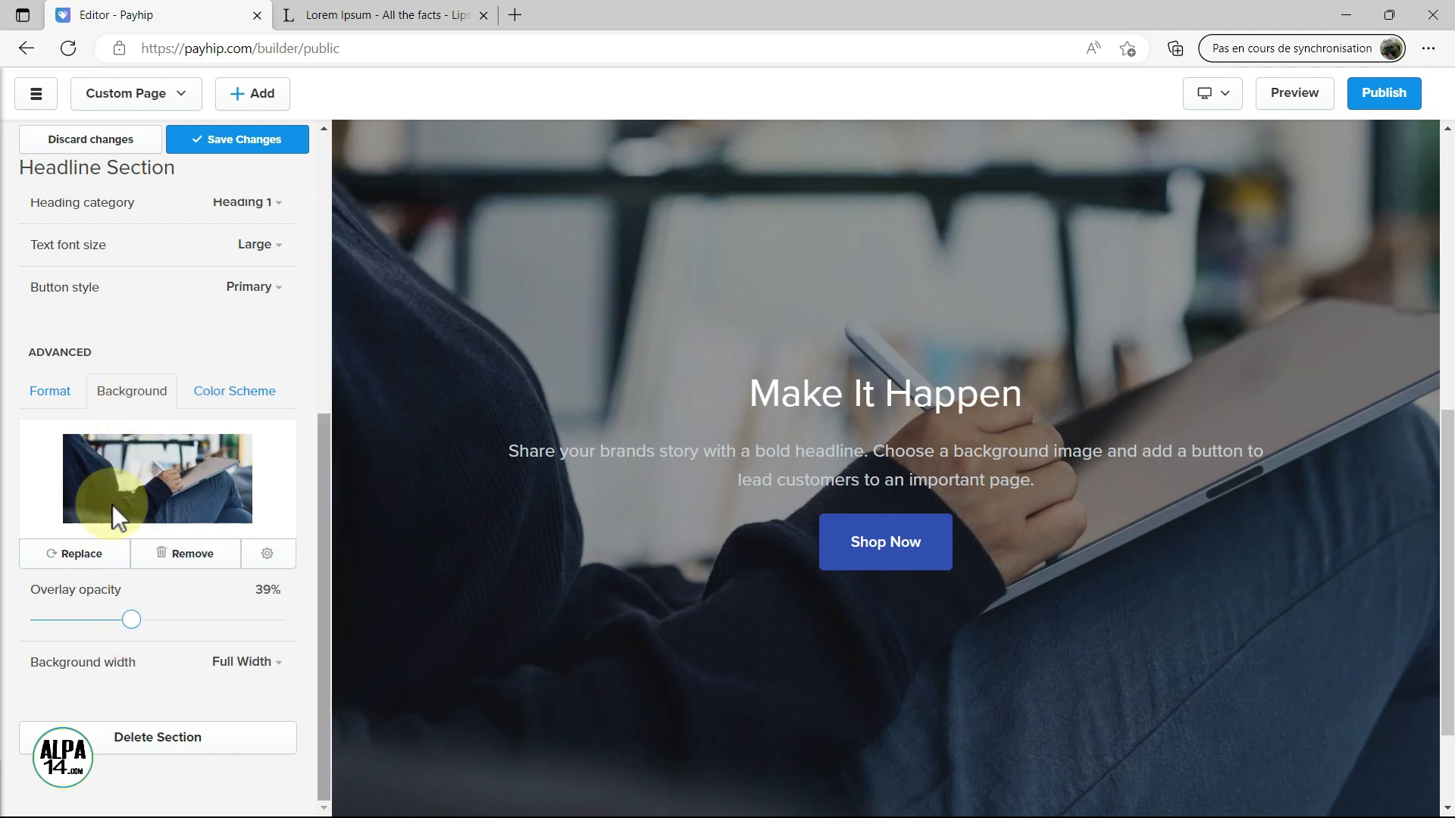
Set the headline section height to Medium in the Format settings
click(48, 391)
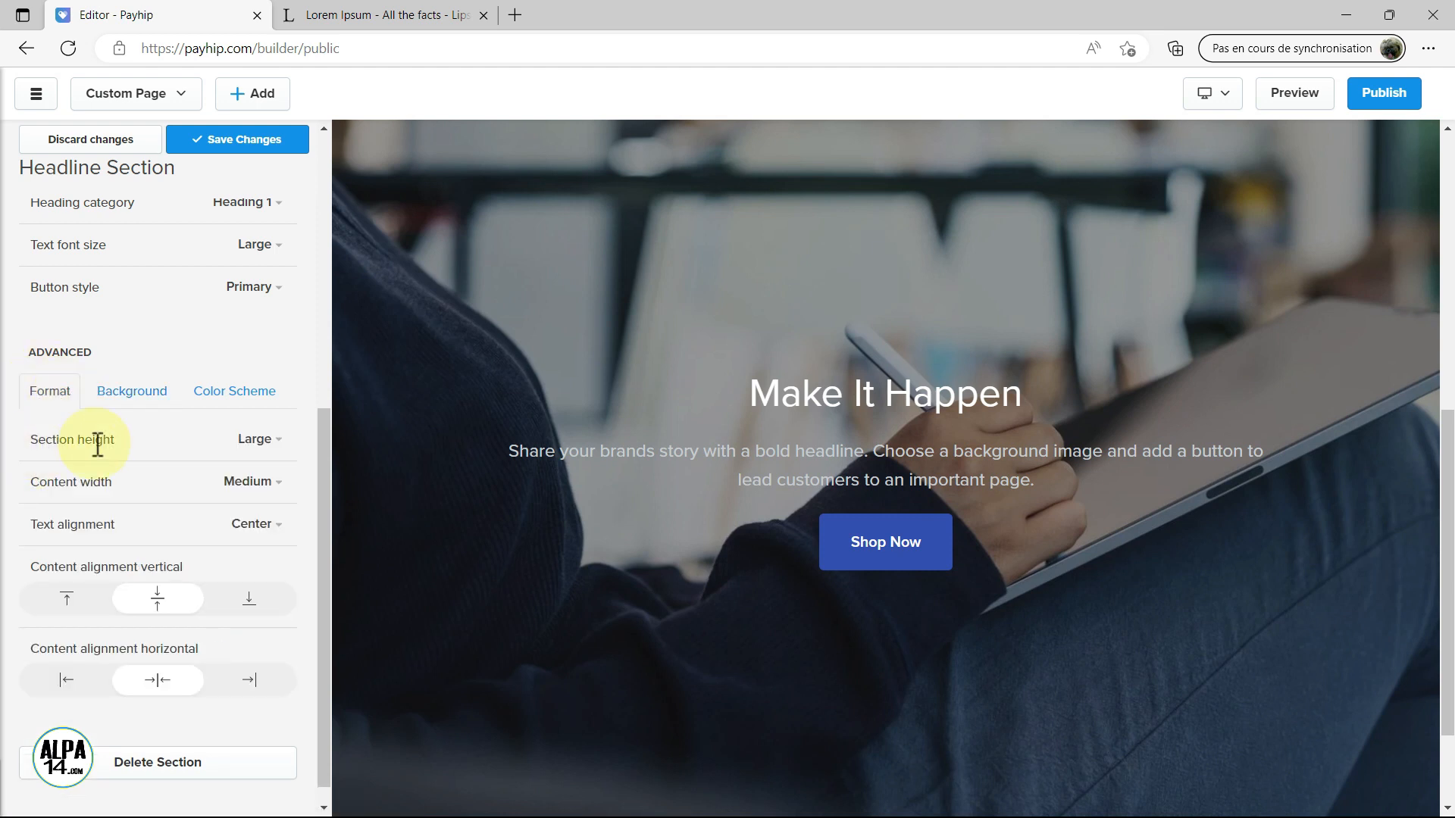
click(282, 442)
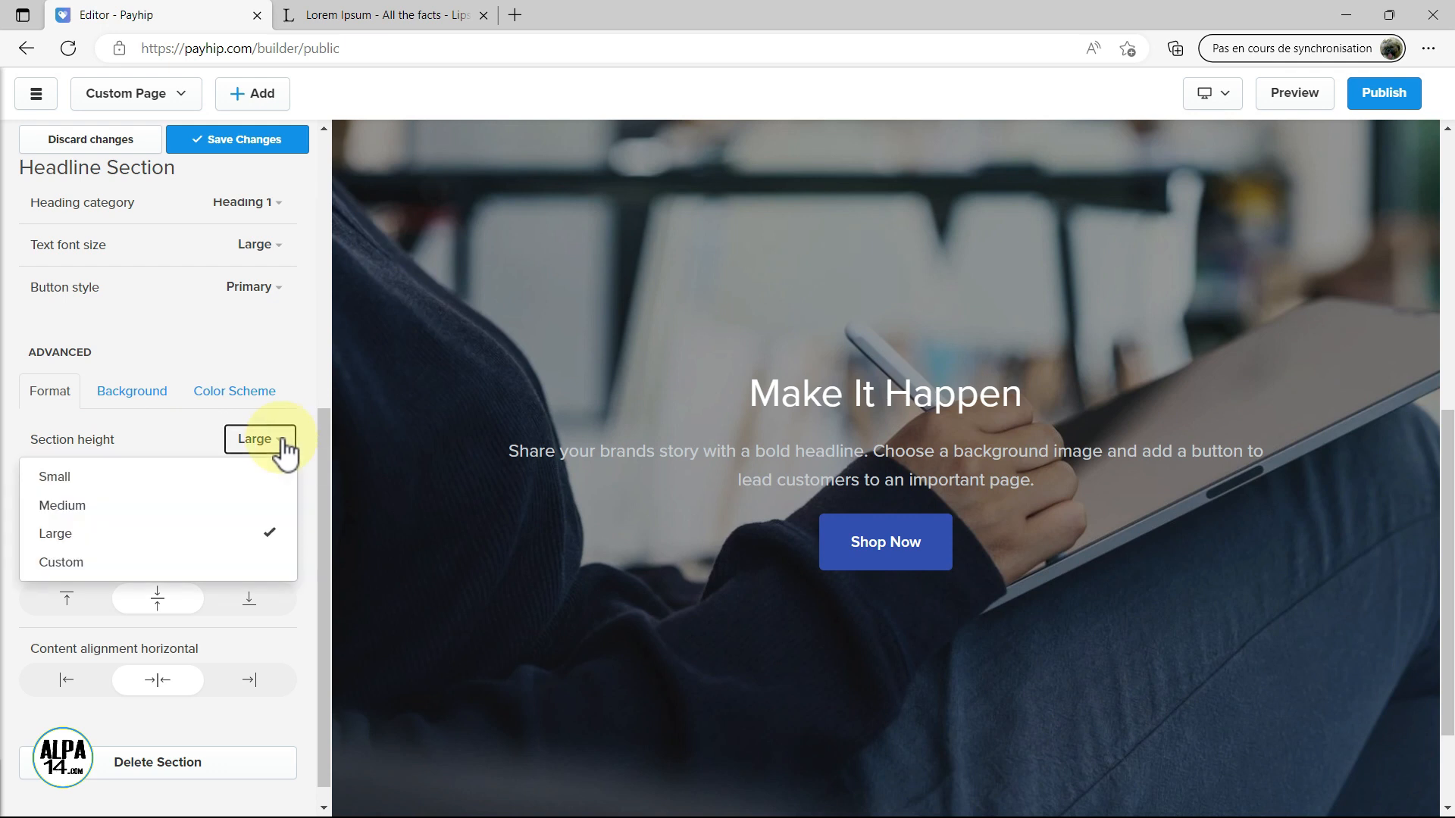
click(98, 509)
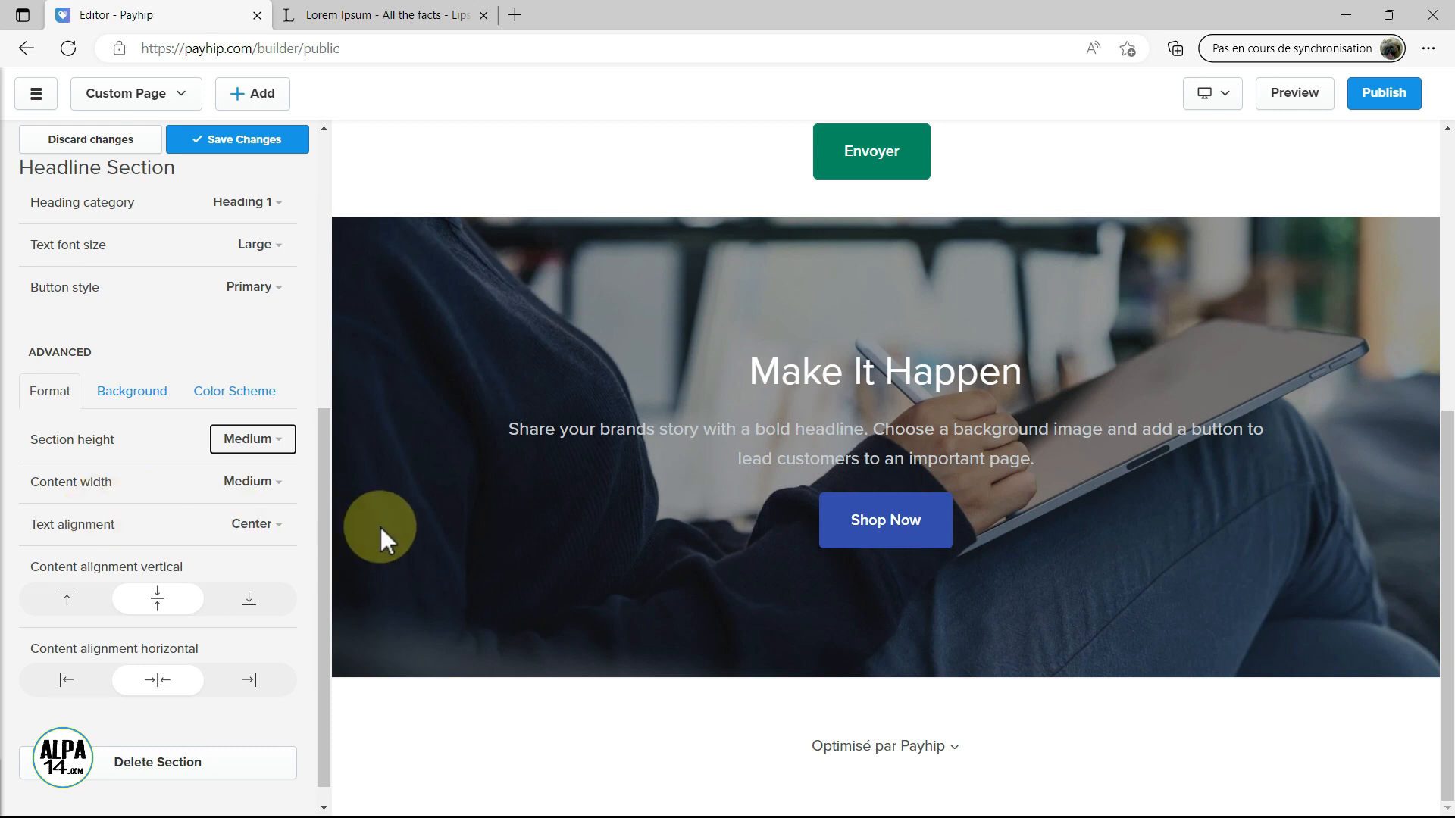
Replace the 'Make It Happen' heading with 'Mon atelier digigital'
drag(320, 580, 314, 288)
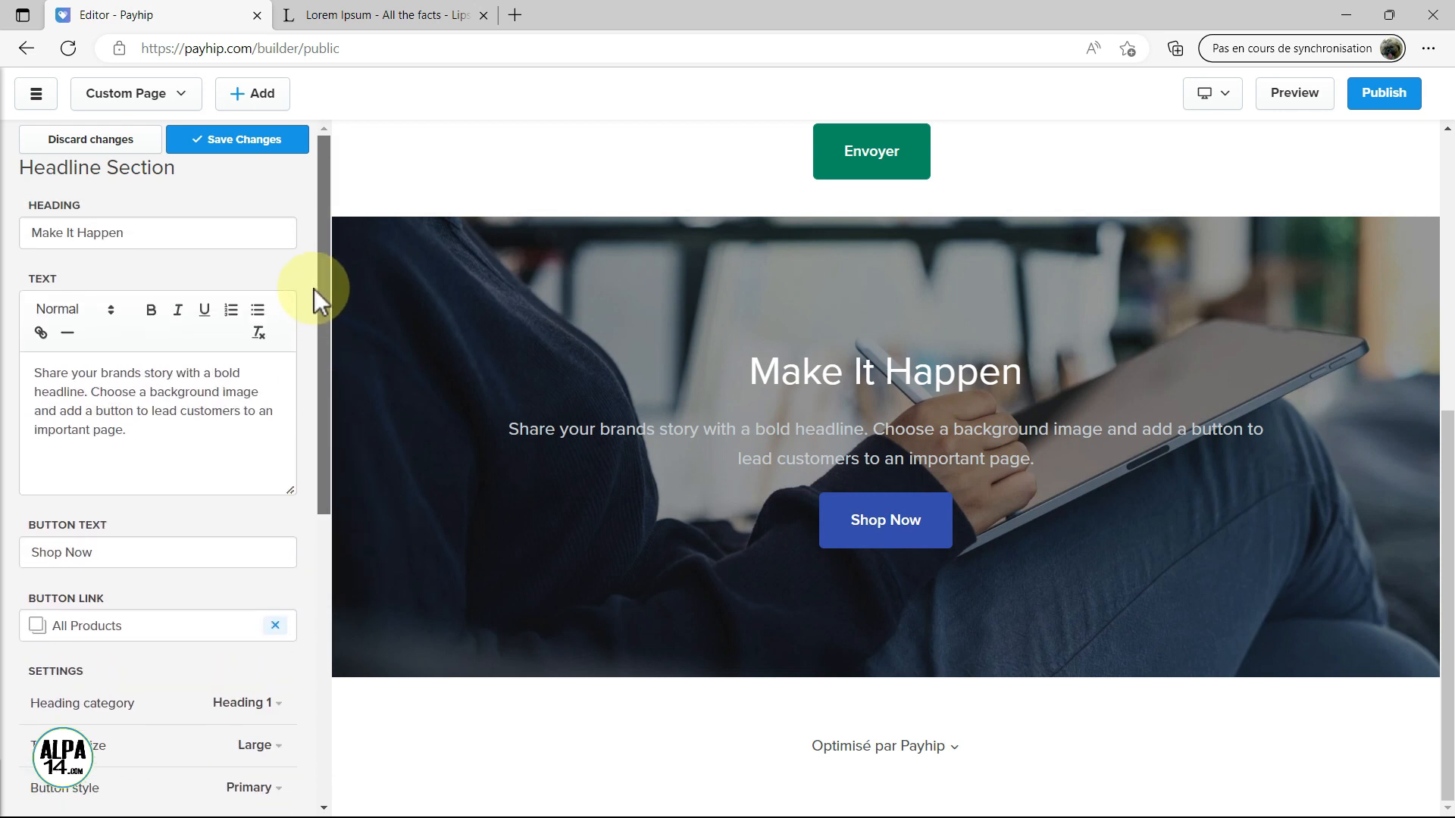
click(130, 234)
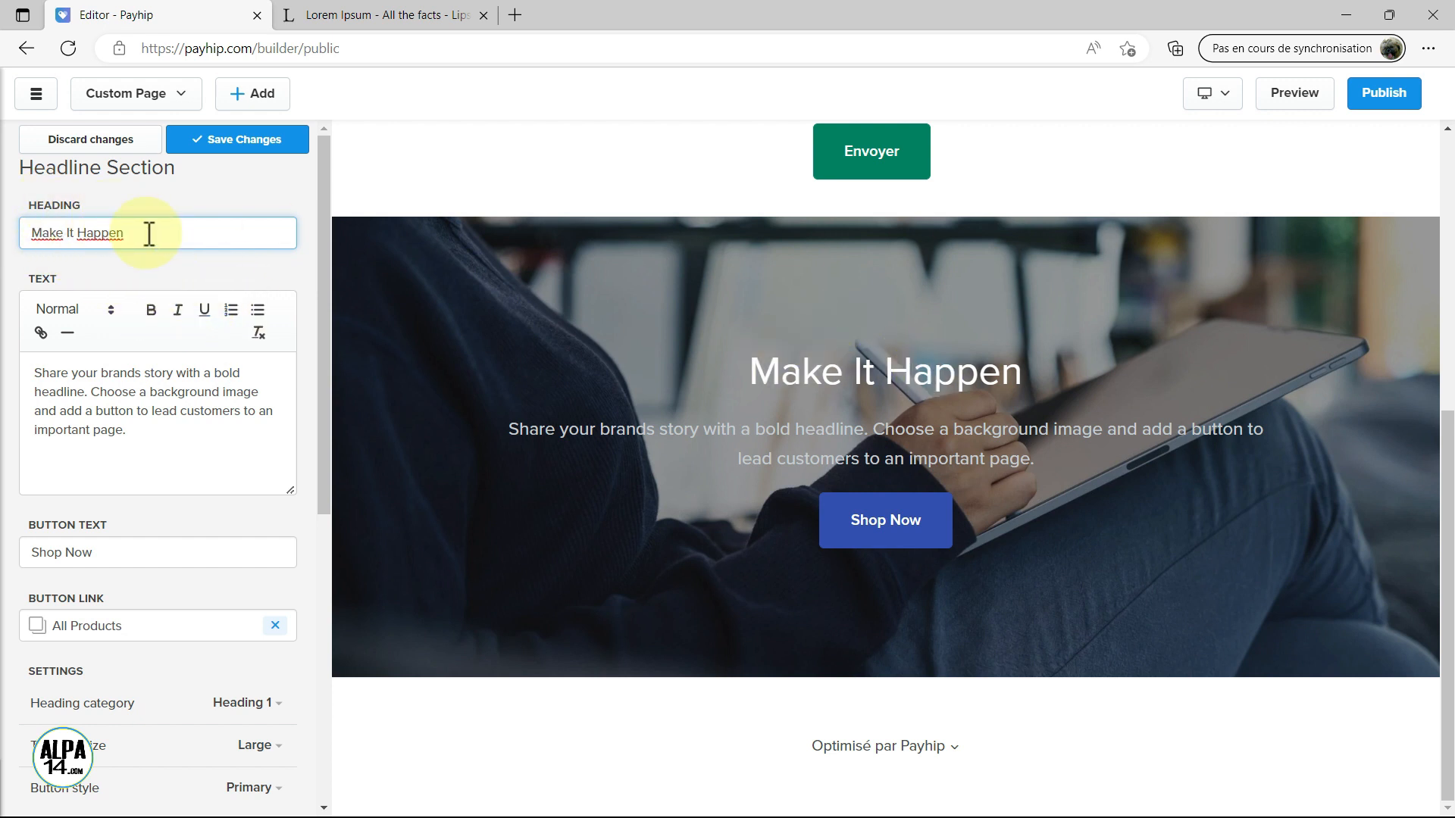
drag(149, 234, 4, 242)
key(BackSpace)
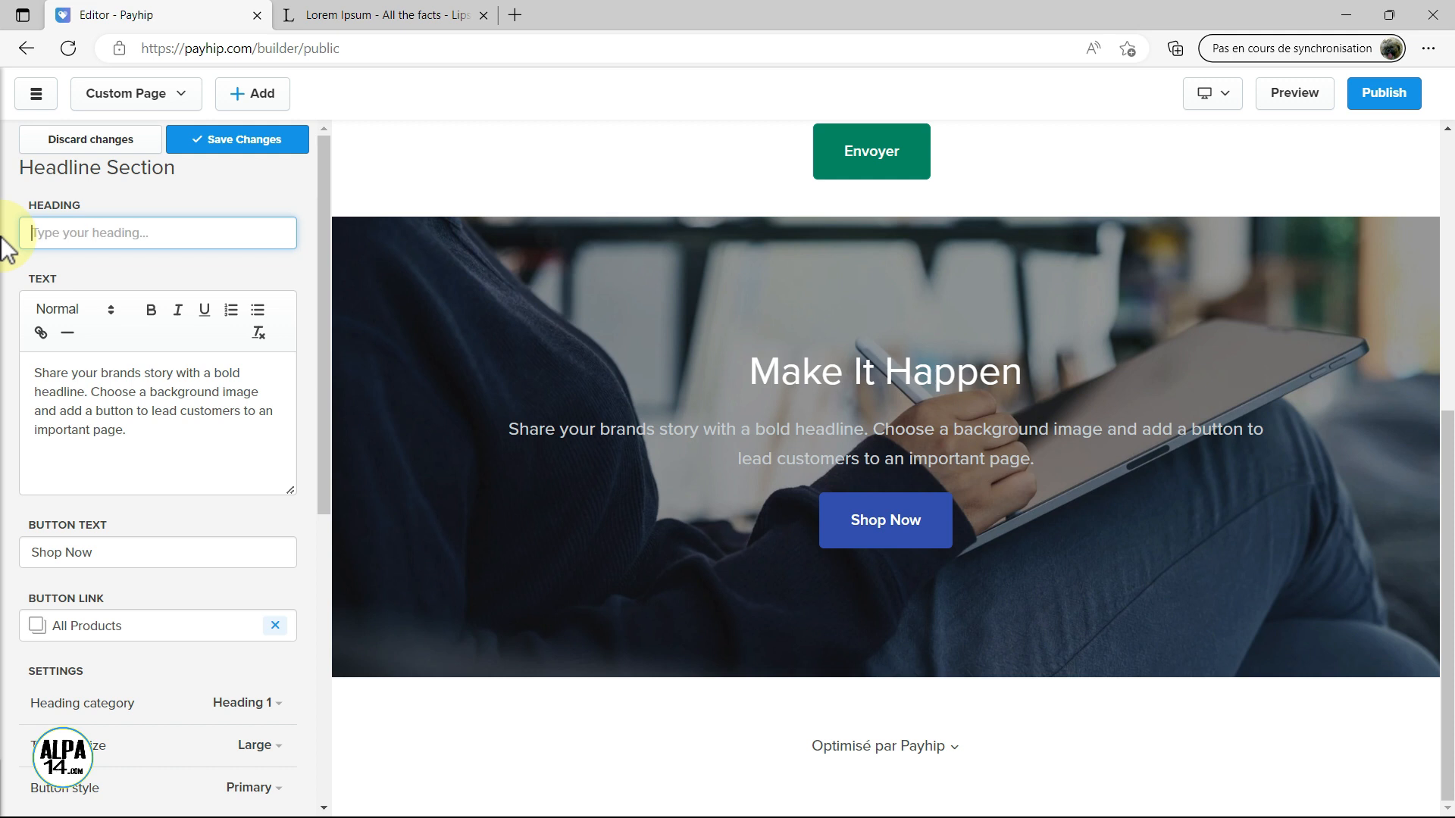
text(Mon ate)
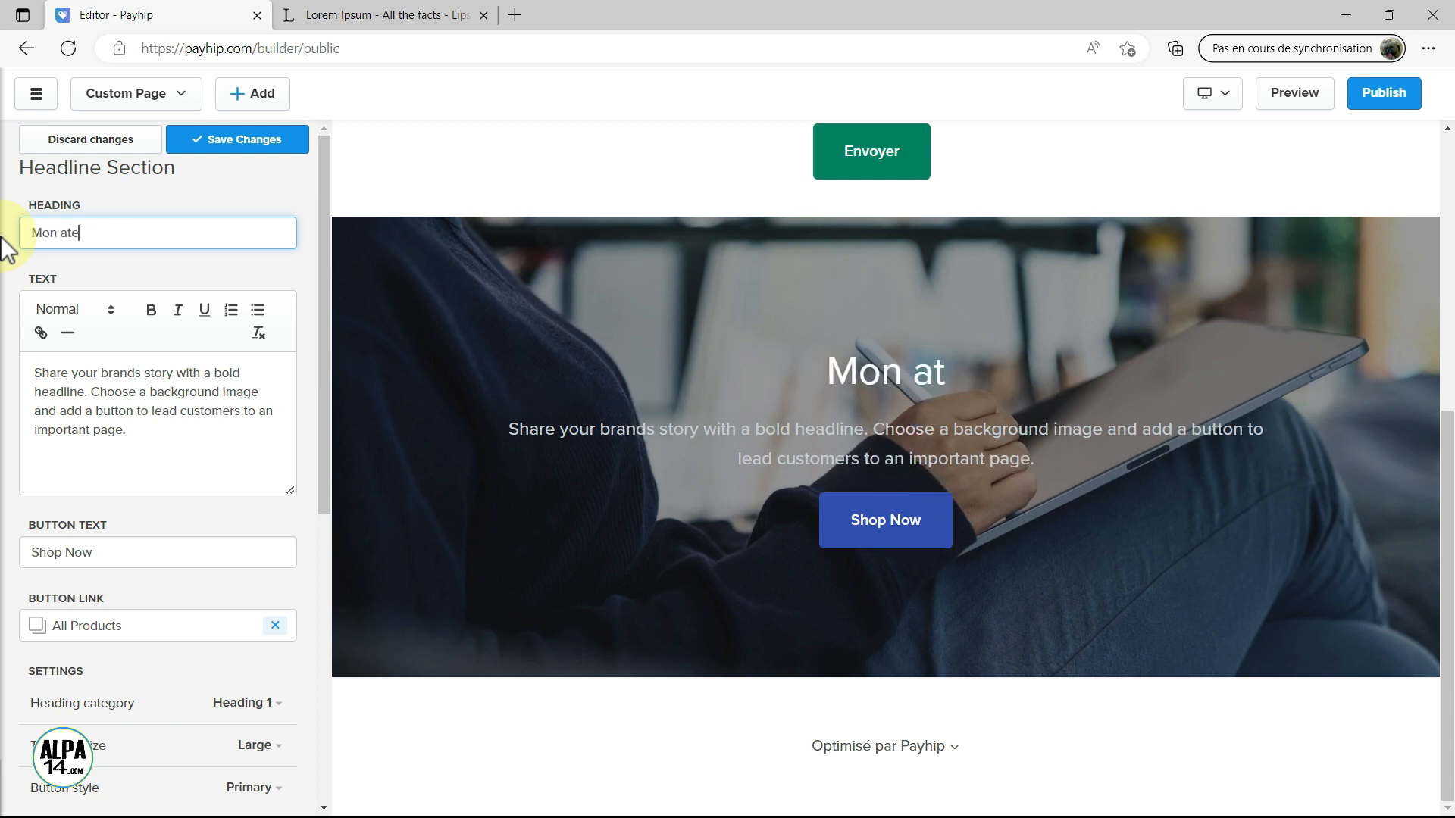
text(lier digigita)
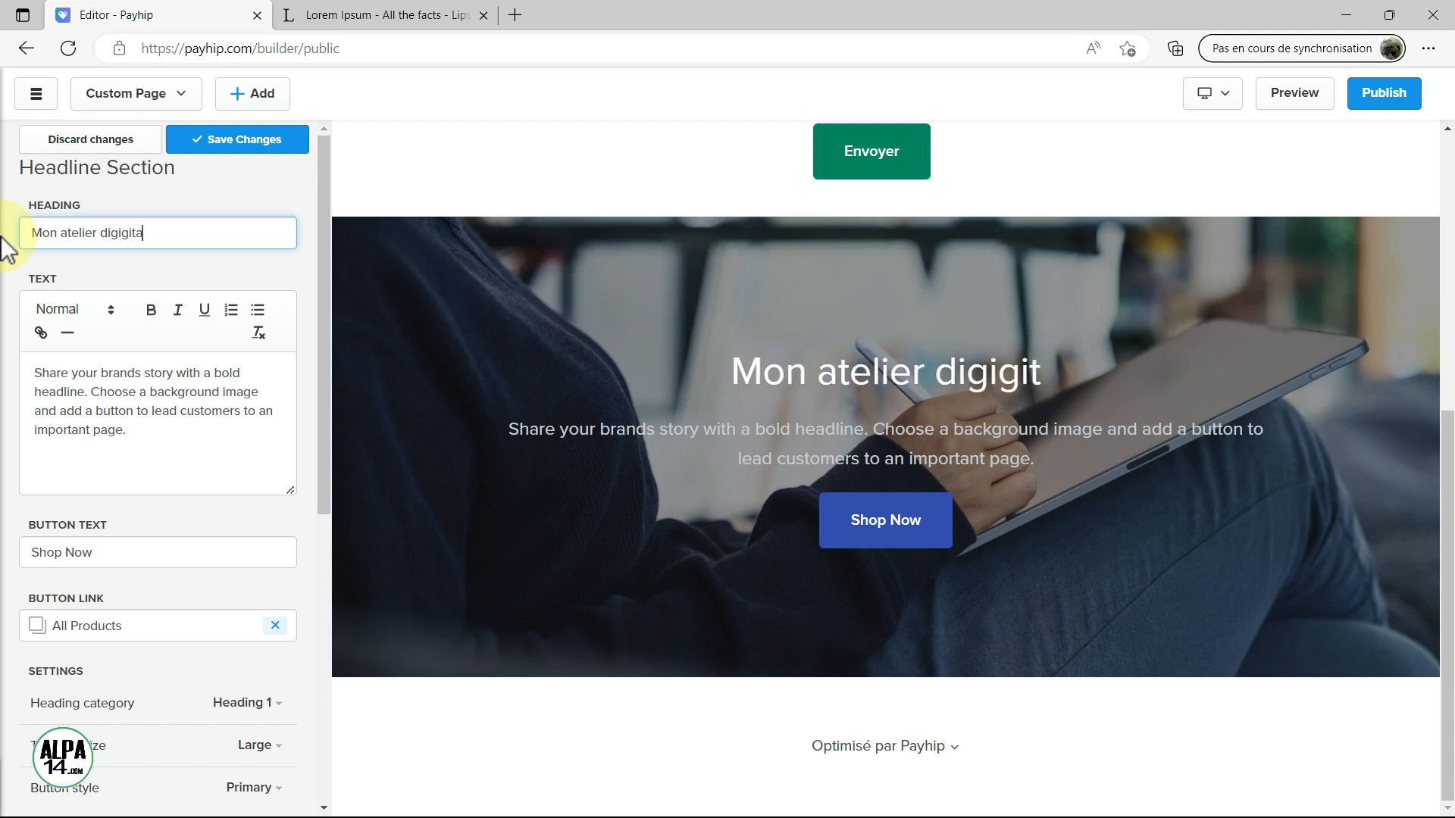
key(BackSpace)
key(BackSpace)
key(BackSpace)
key(BackSpace)
text(tal)
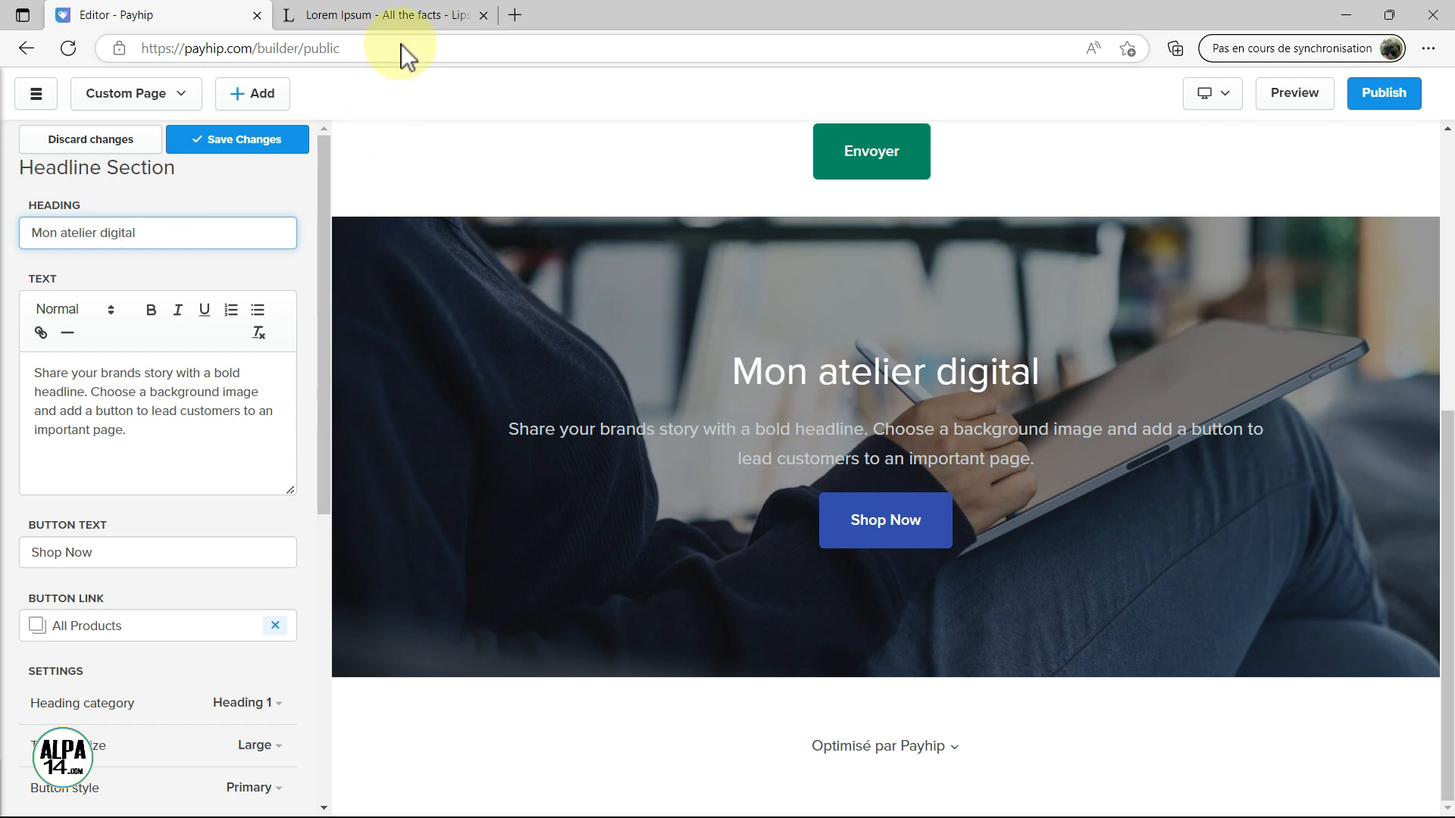
Copy the first Lorem ipsum sentence and paste it over the section's description paragraph
click(419, 16)
drag(646, 416, 290, 419)
key(ctrl+c)
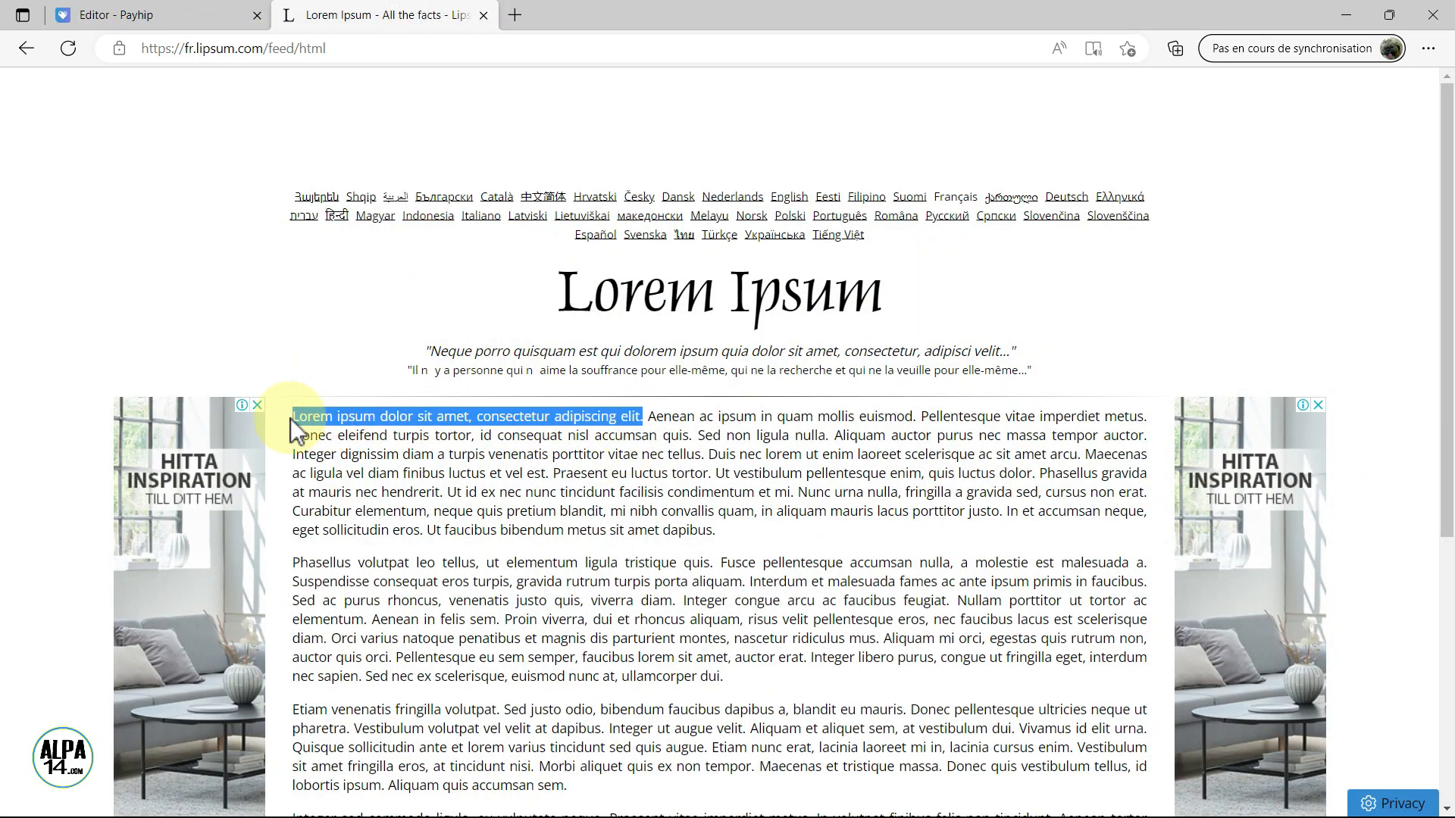
click(145, 21)
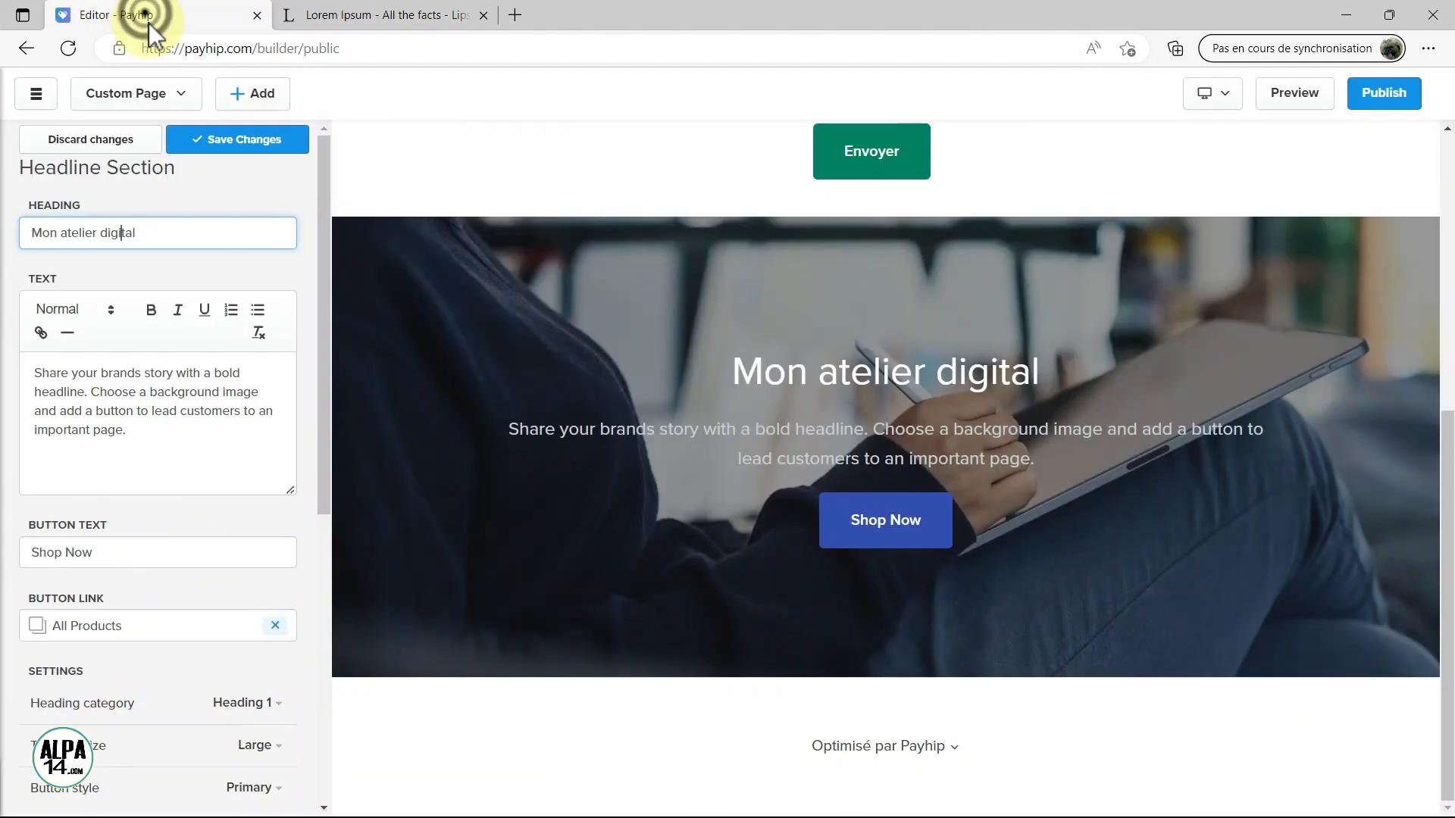
triple_click(167, 429)
key(BackSpace)
key(ctrl+v)
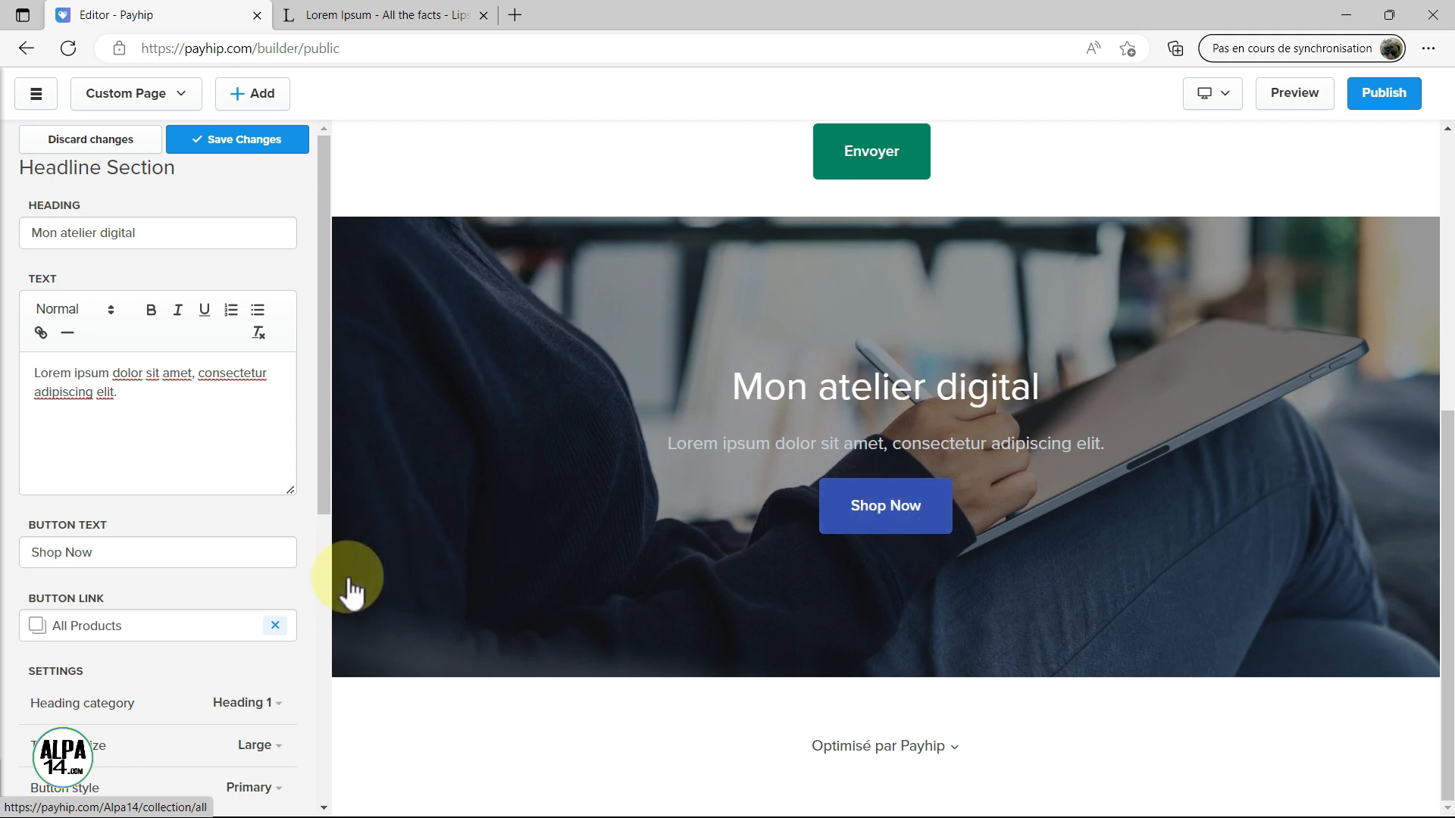
Relabel the Shop Now button 'Voir la collection' and save the headline section
drag(107, 552, 8, 570)
key(BackSpace)
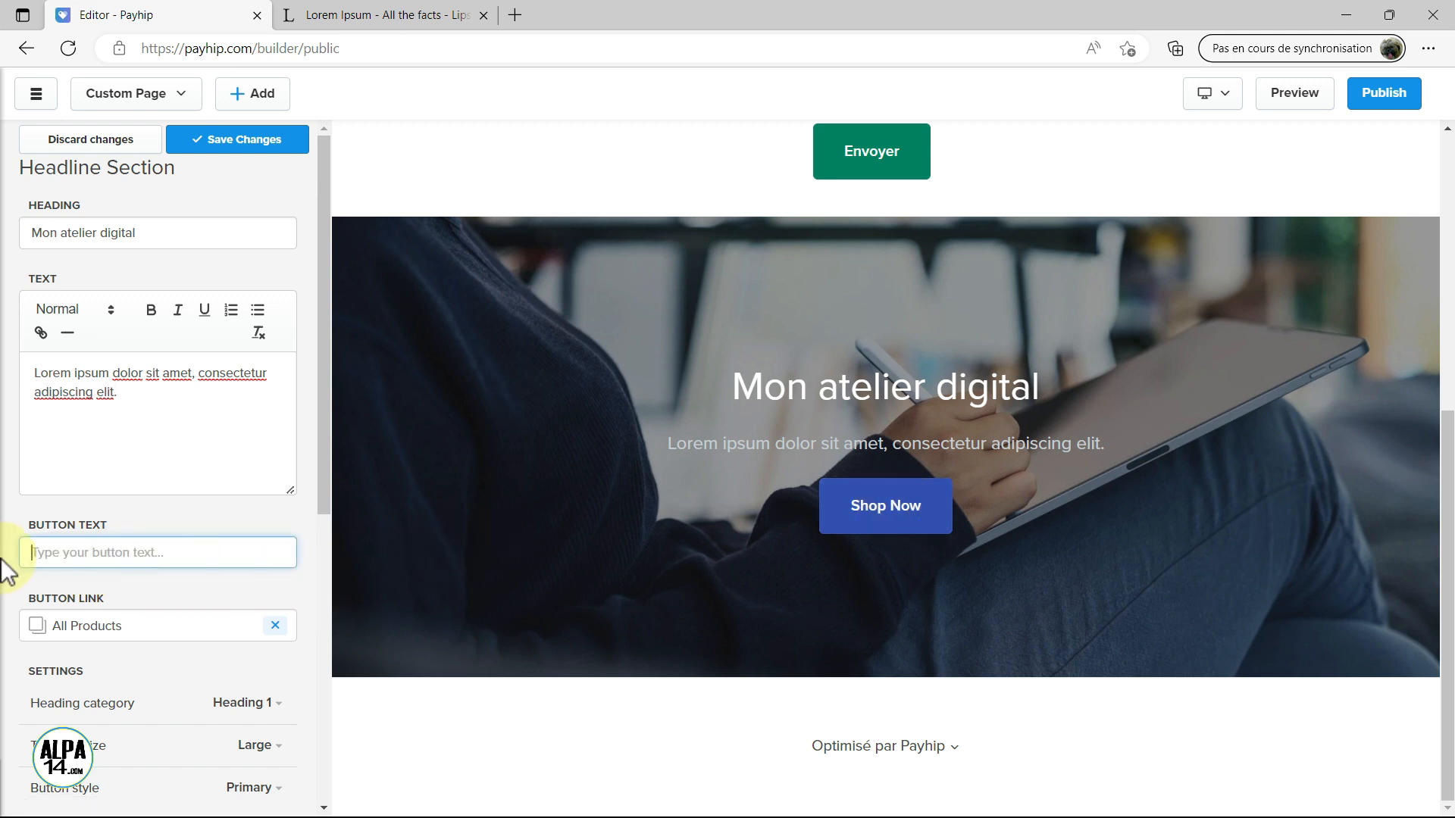
text(Voir la)
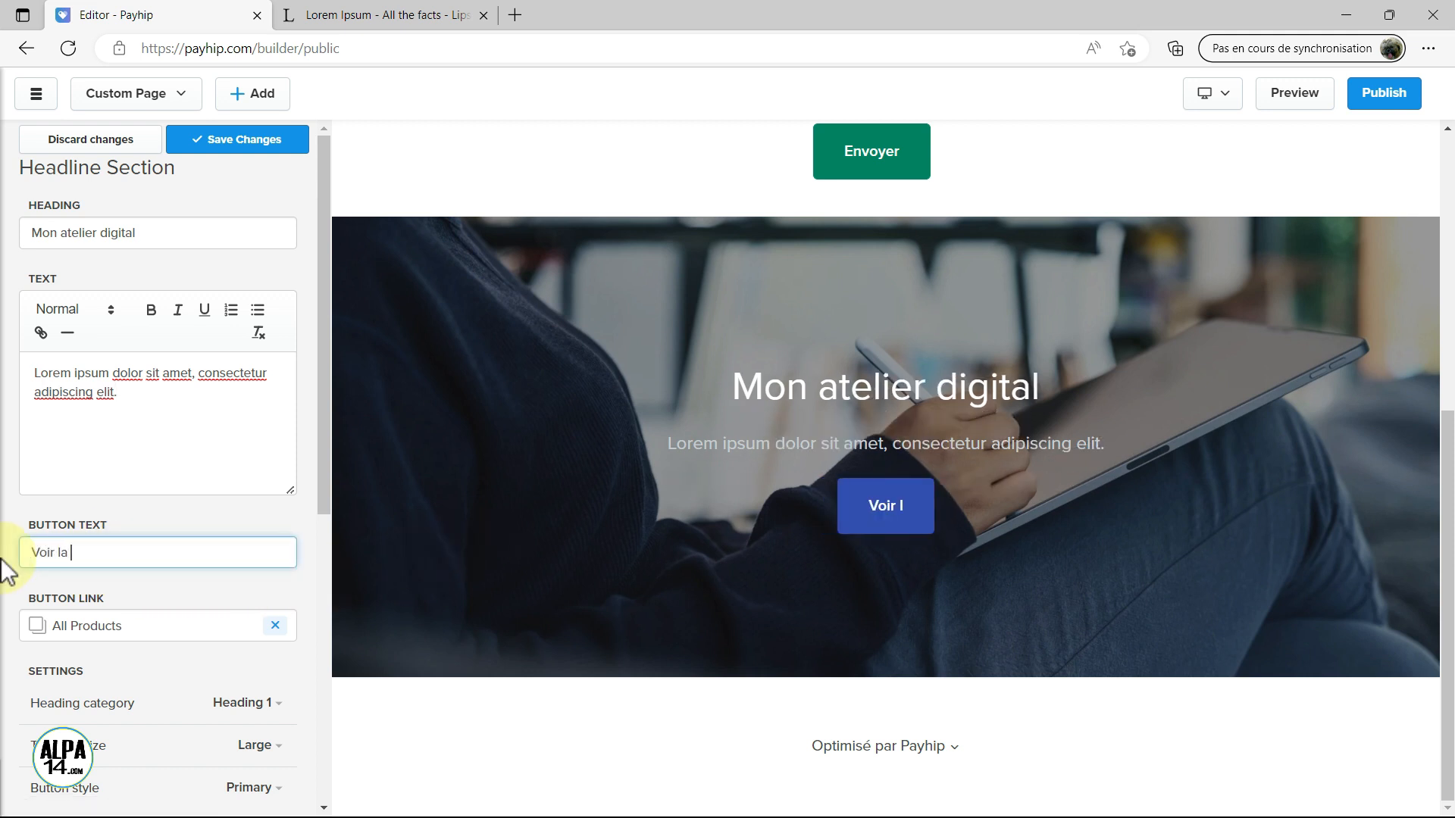
text( collection)
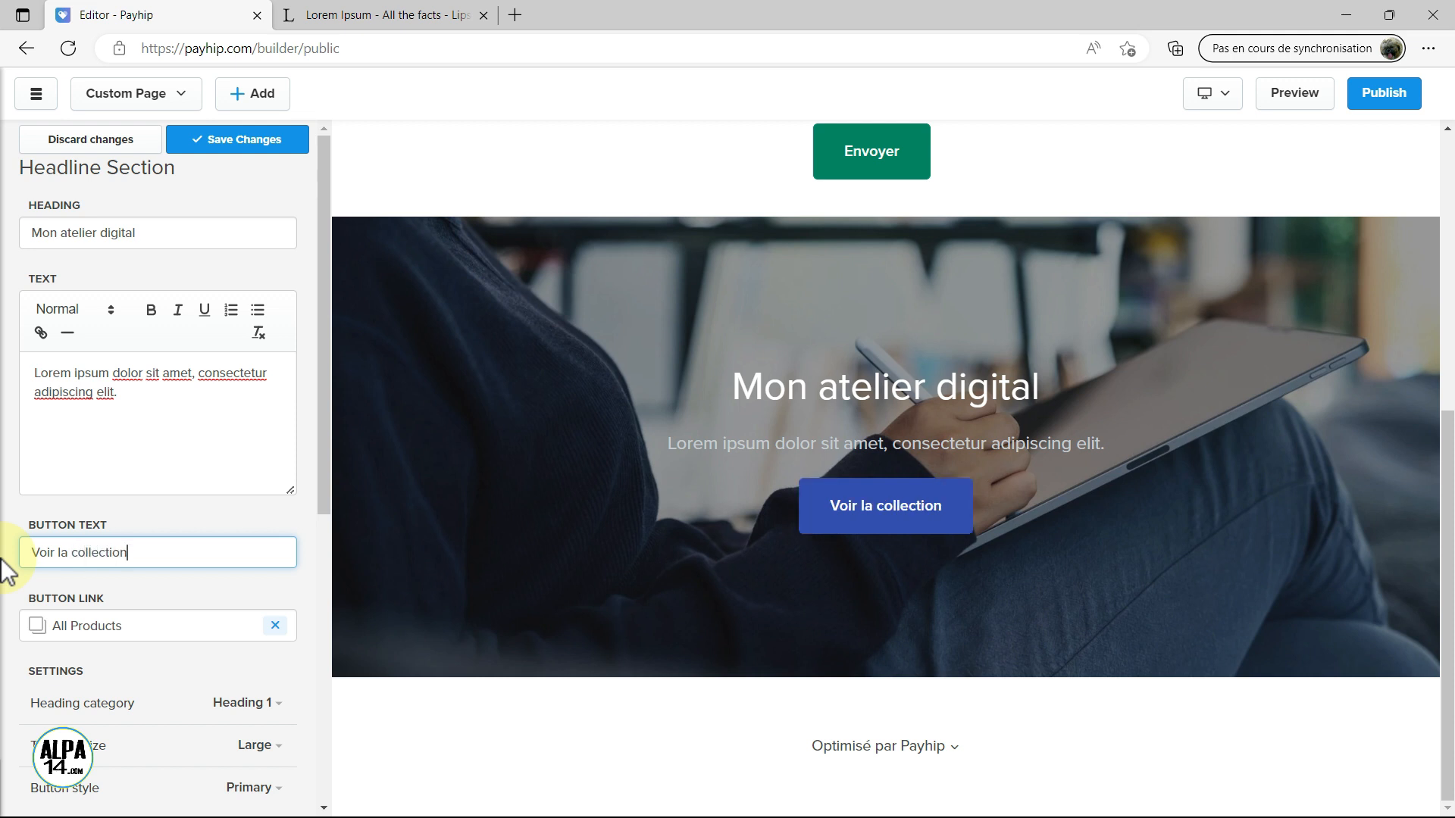
scroll(124, 633, down, 3)
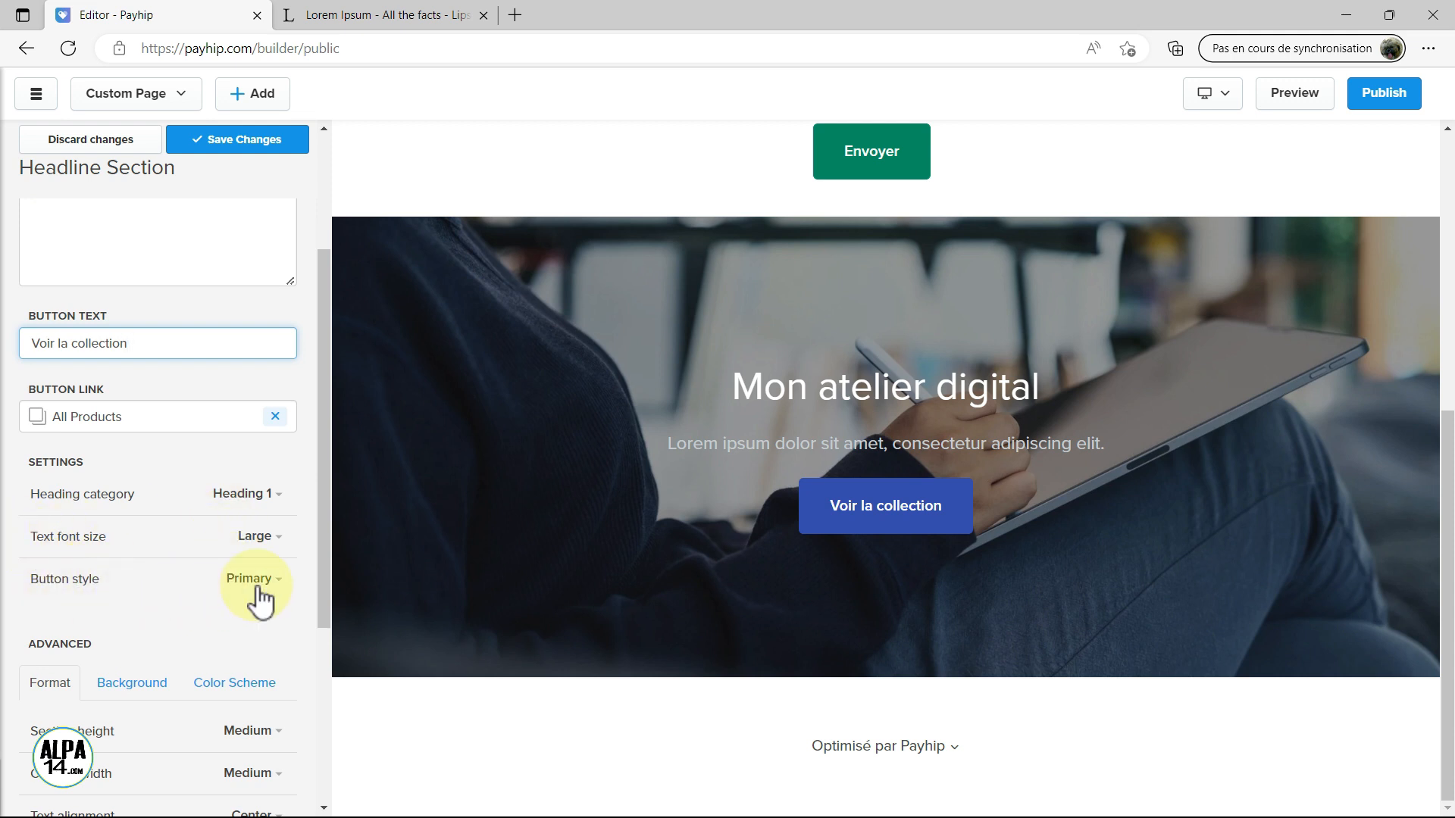
scroll(260, 754, up, 3)
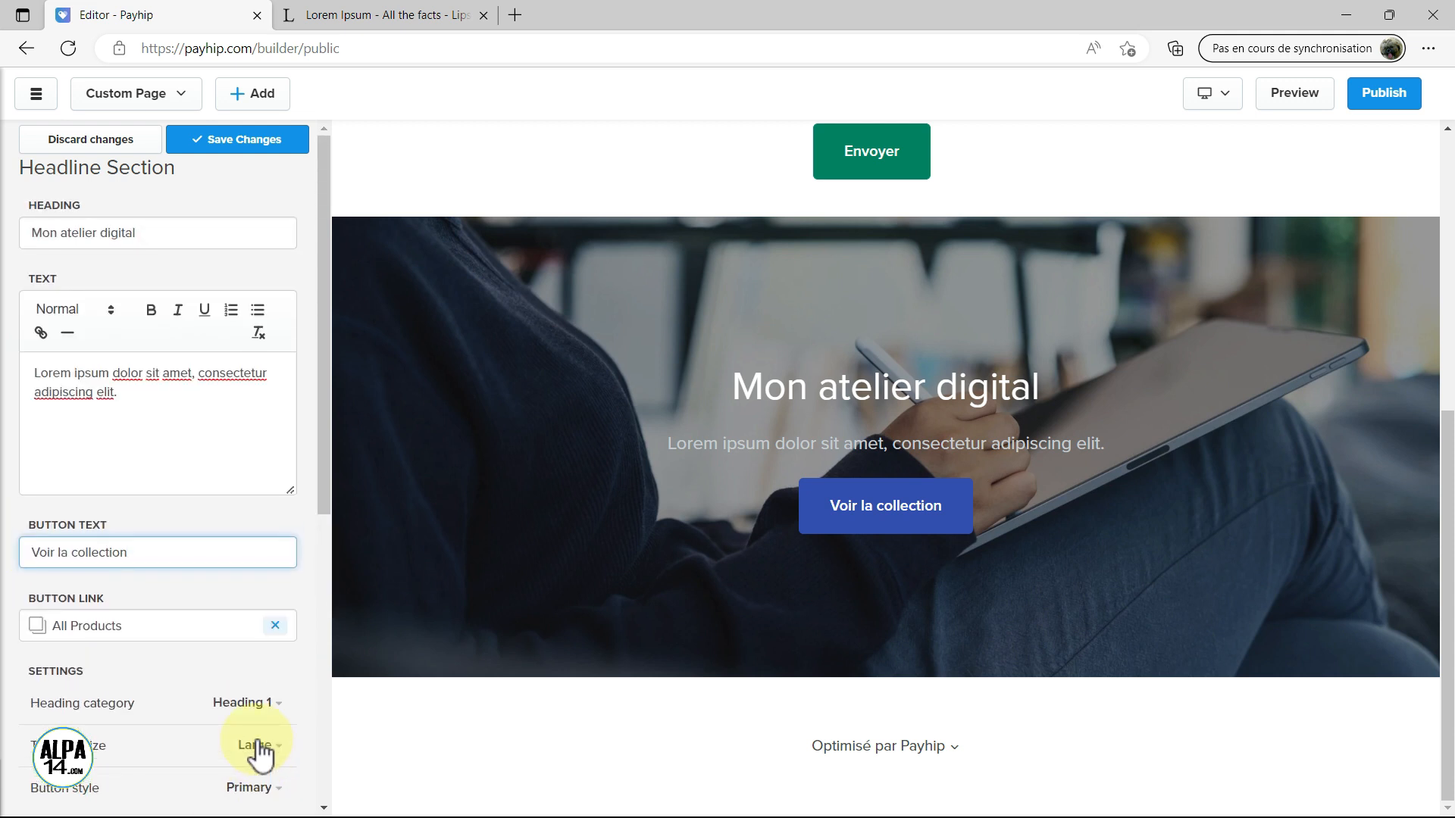
click(228, 147)
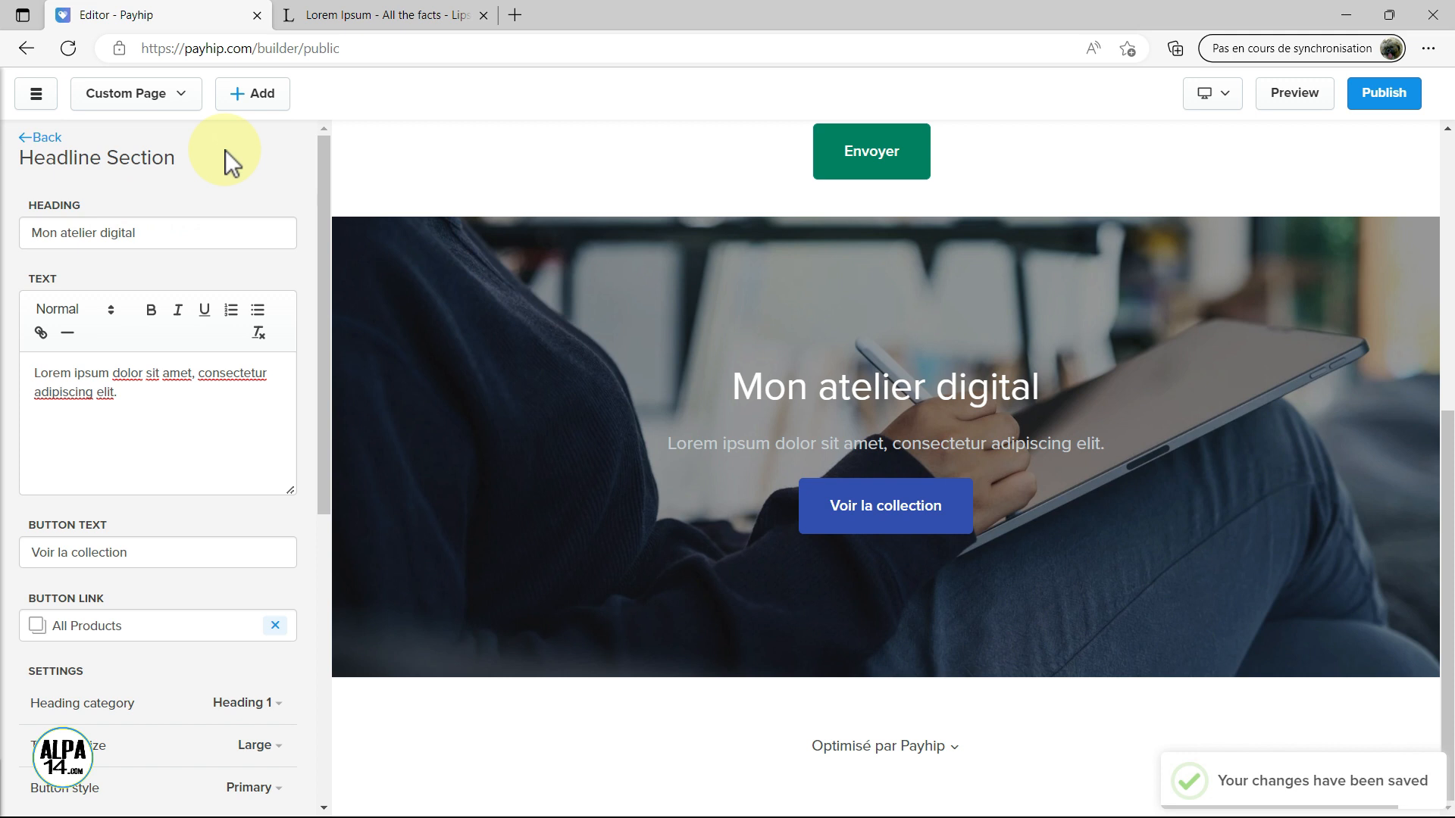
Leave the section settings, return to single-page editing, and open the Contact page
click(35, 137)
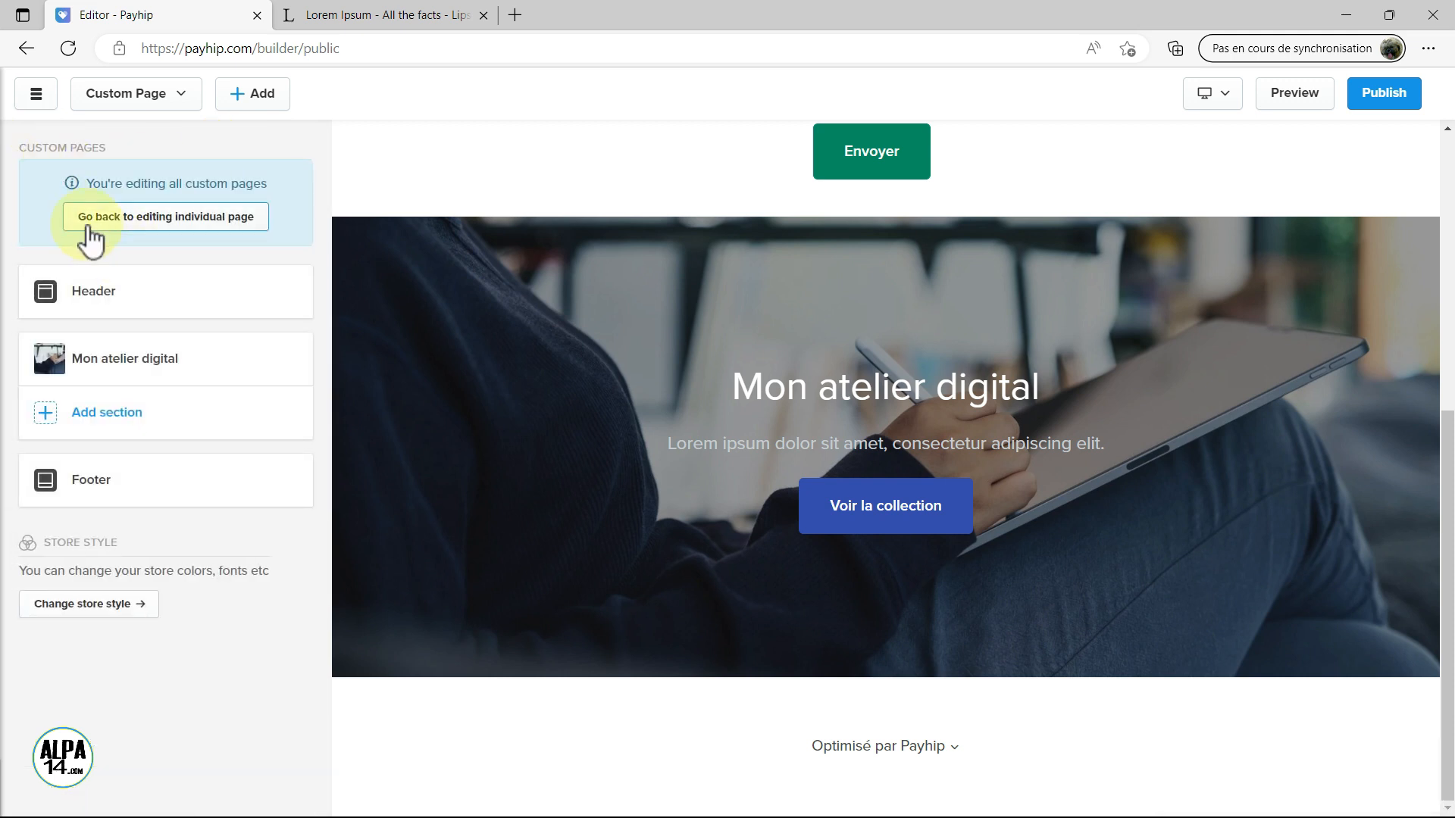
click(159, 216)
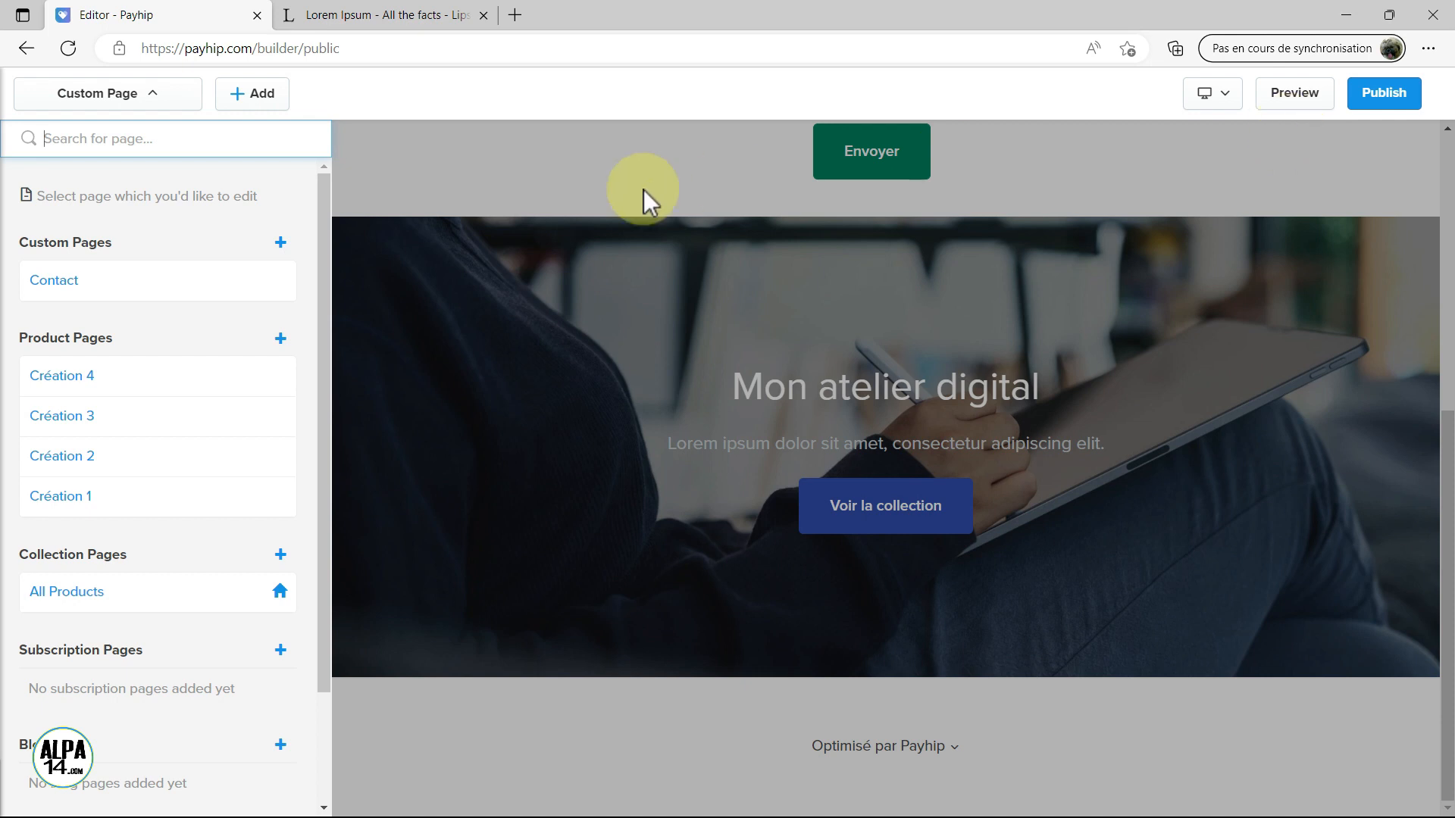
click(67, 283)
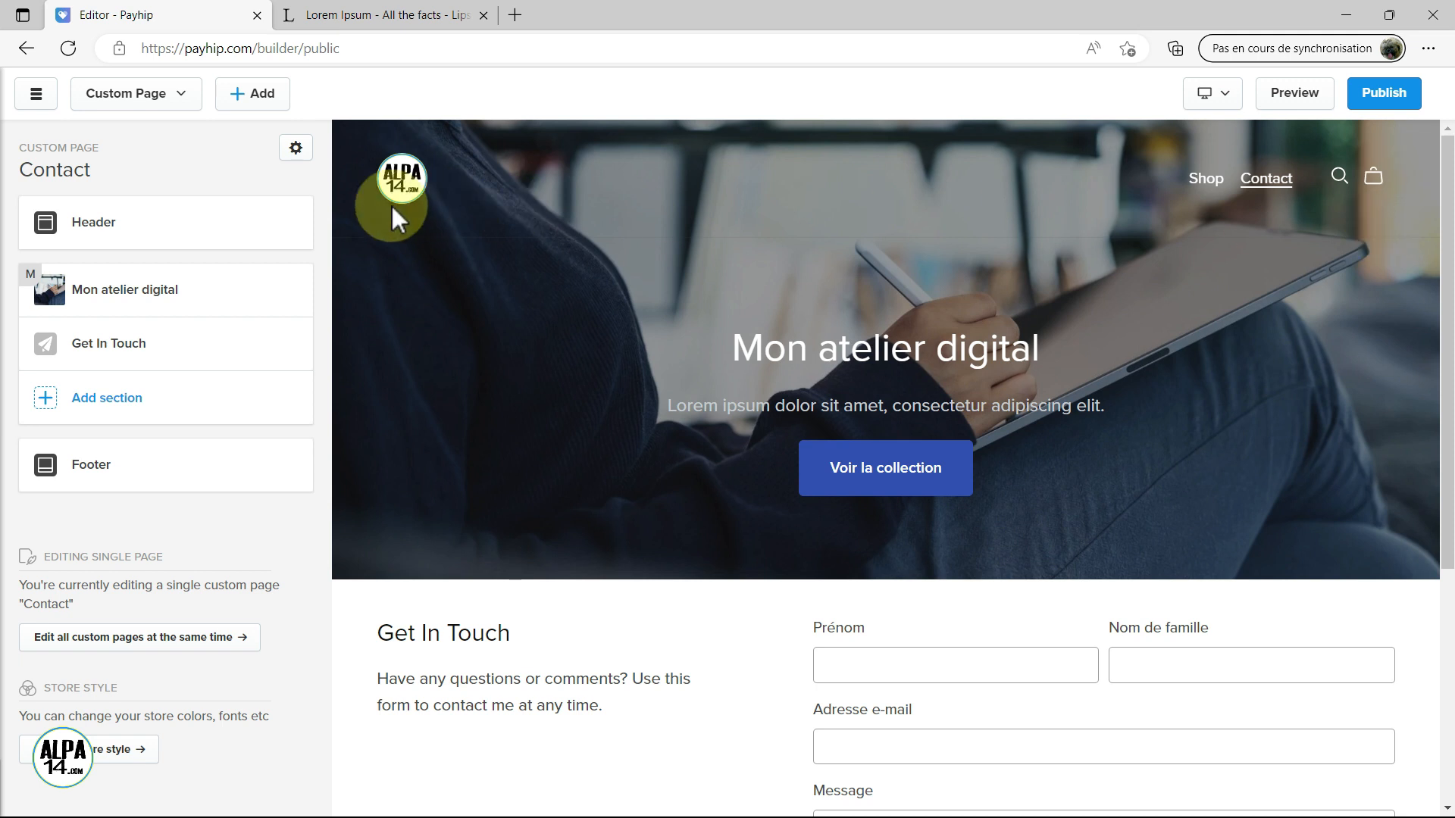
Switch the header to opaque and back to transparent, save it, and show the store pages list
click(205, 230)
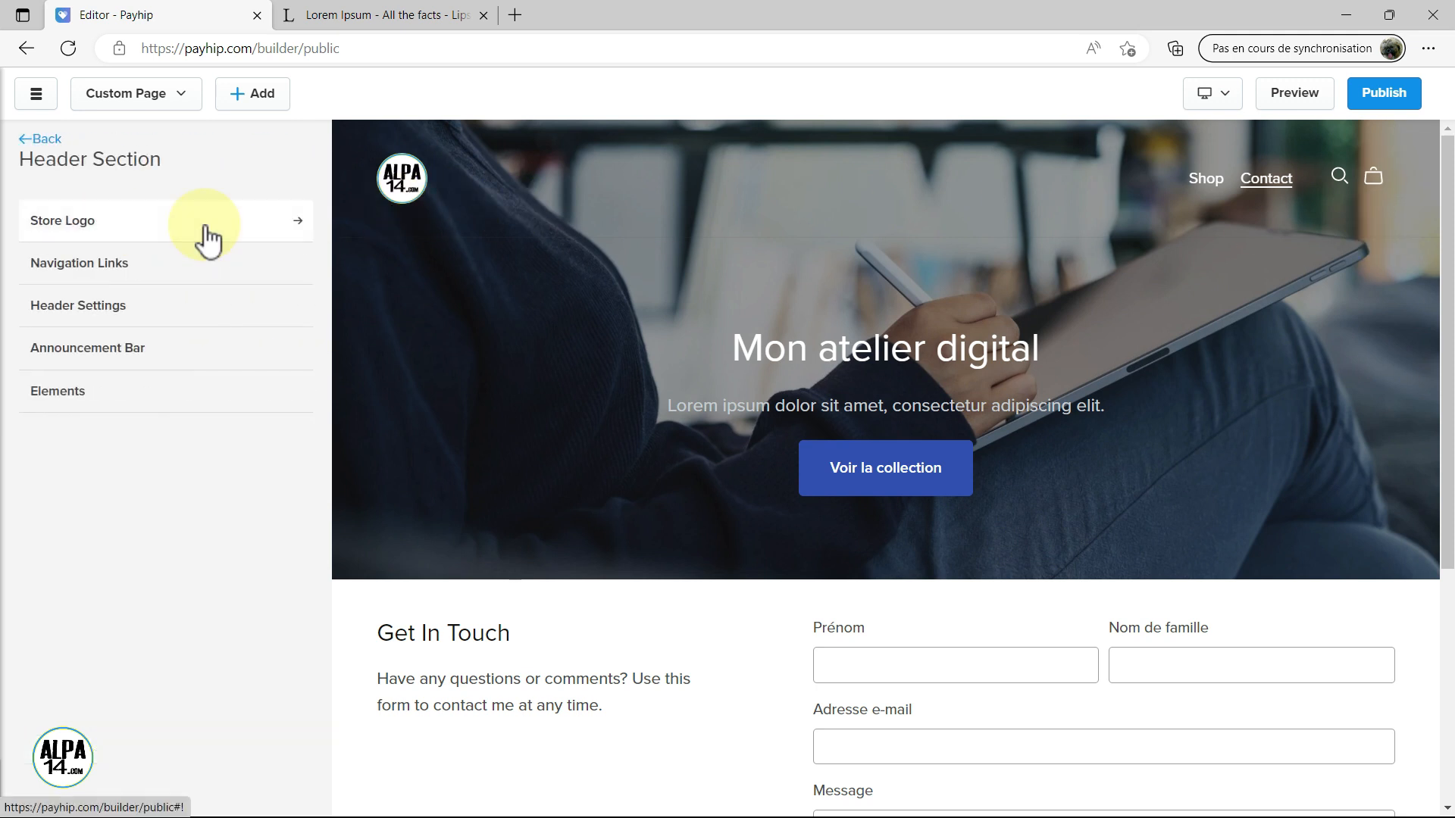
click(265, 306)
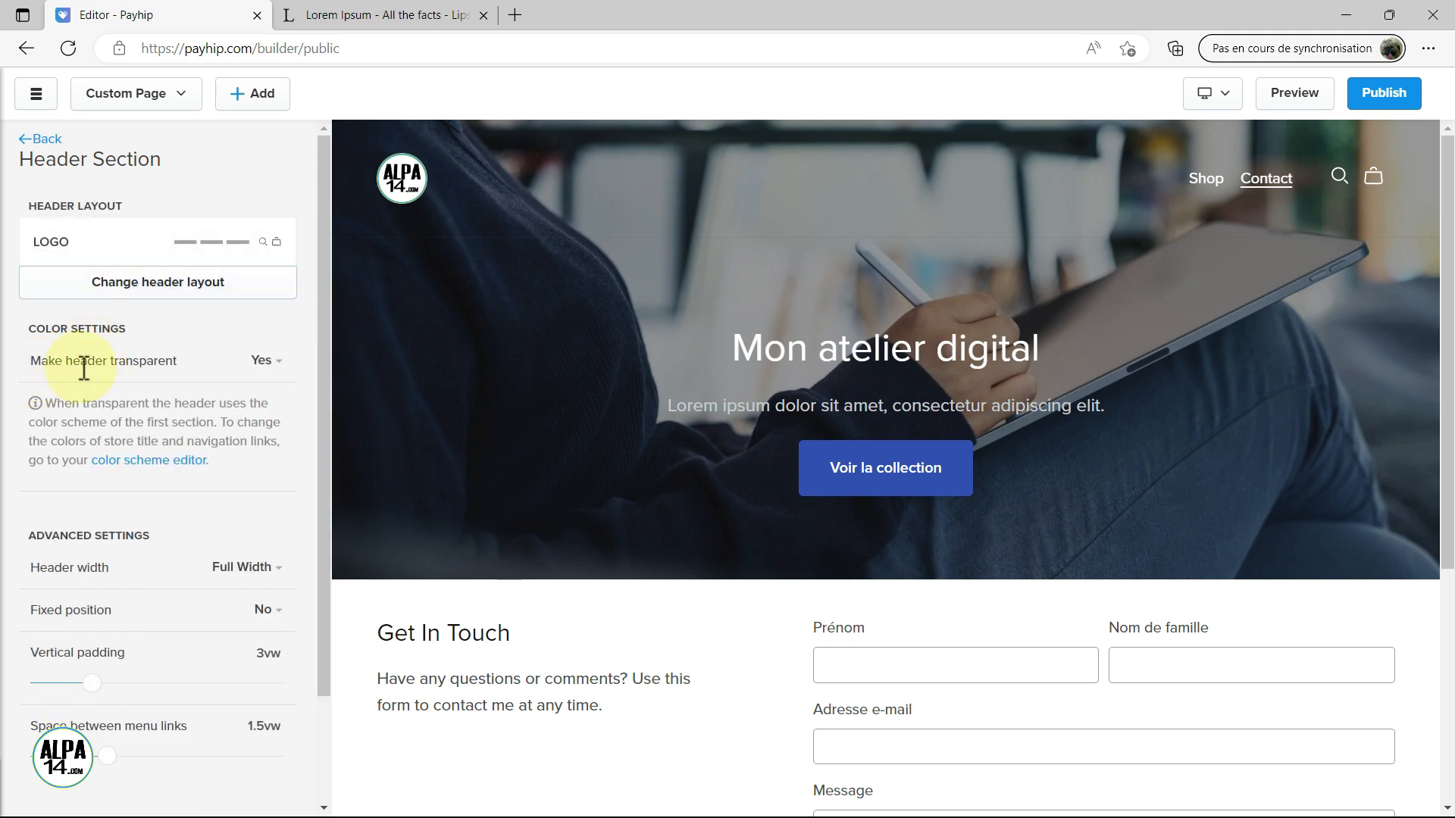
click(273, 361)
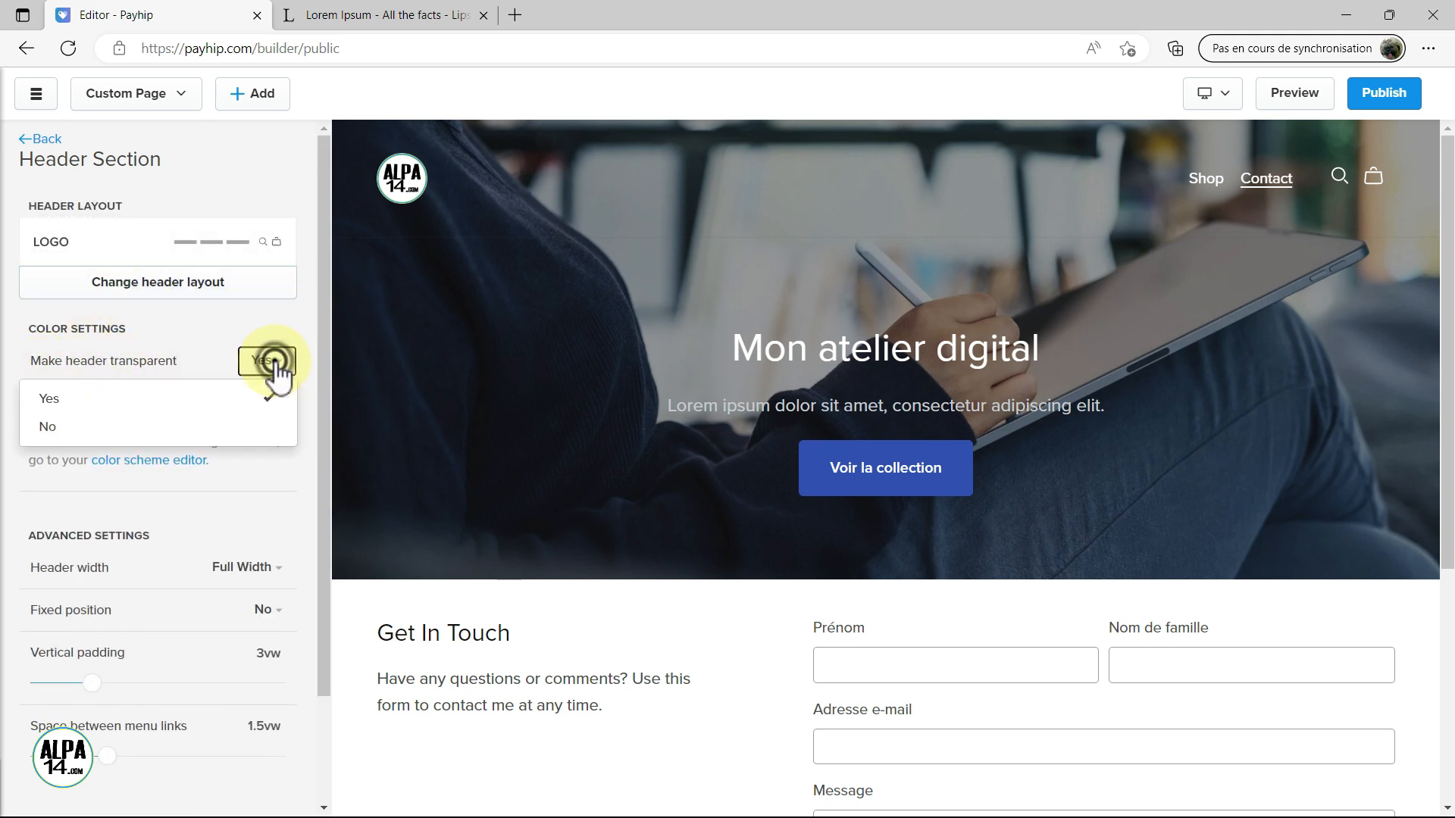
click(220, 426)
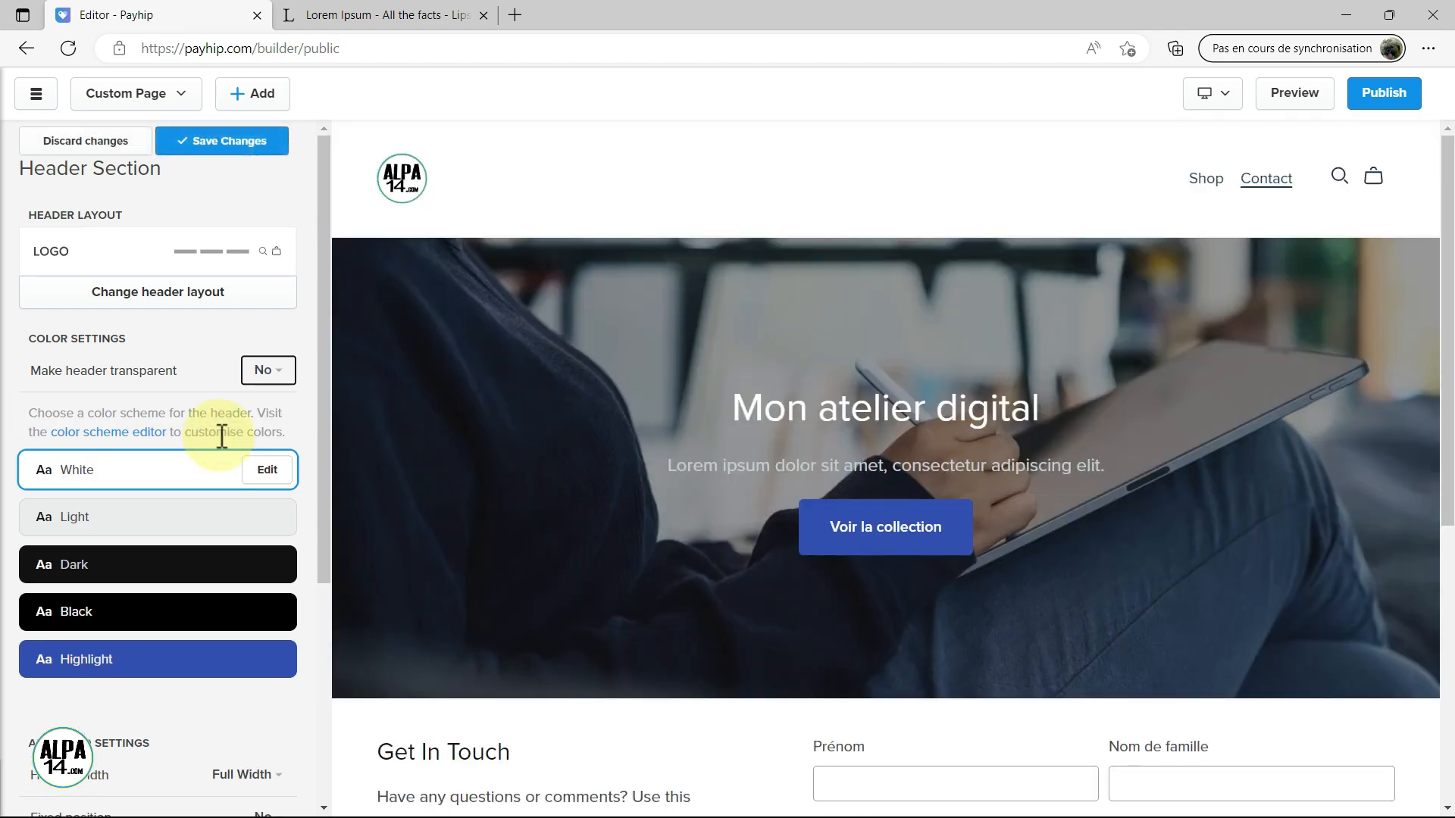
click(273, 371)
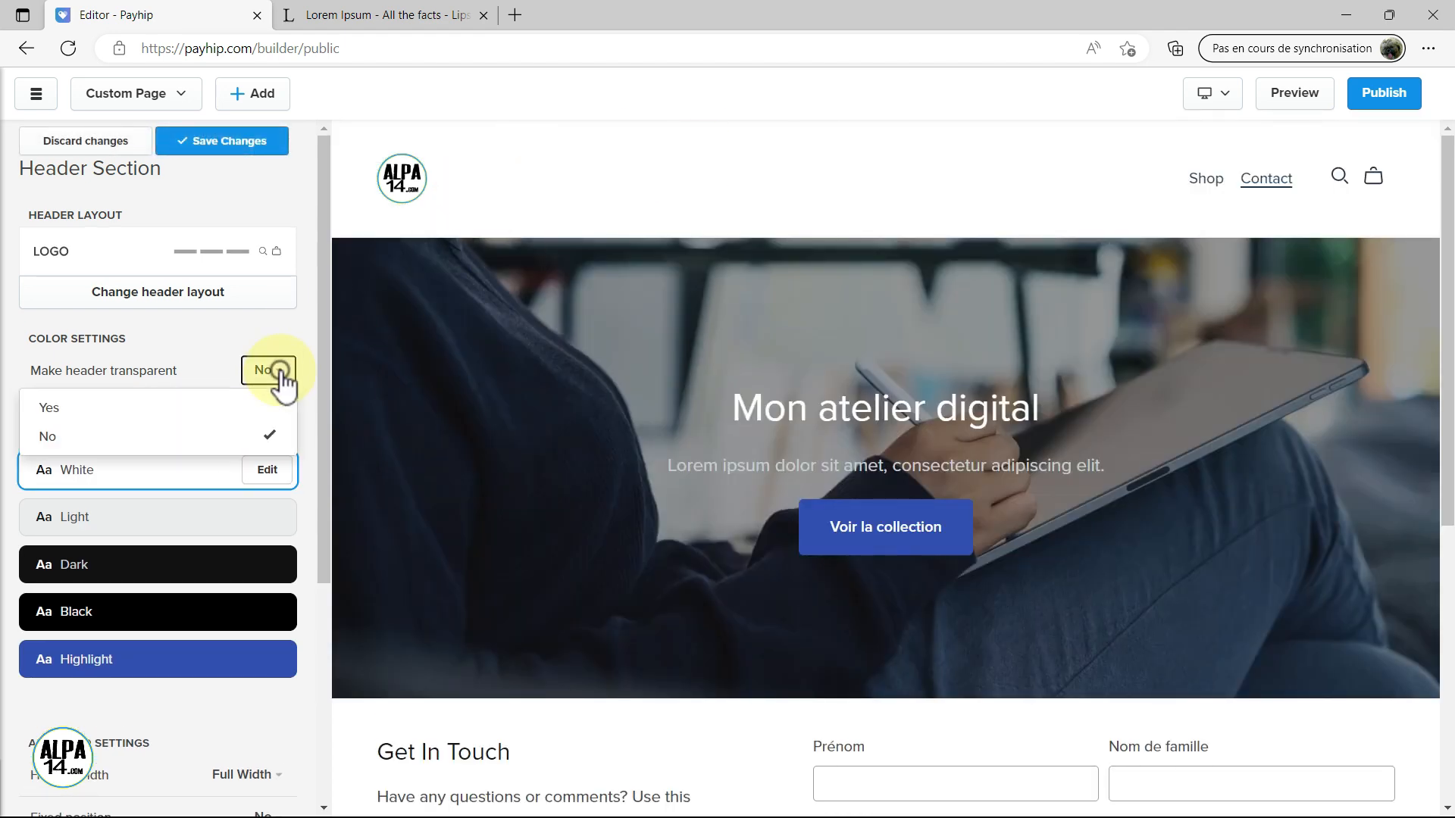
click(194, 406)
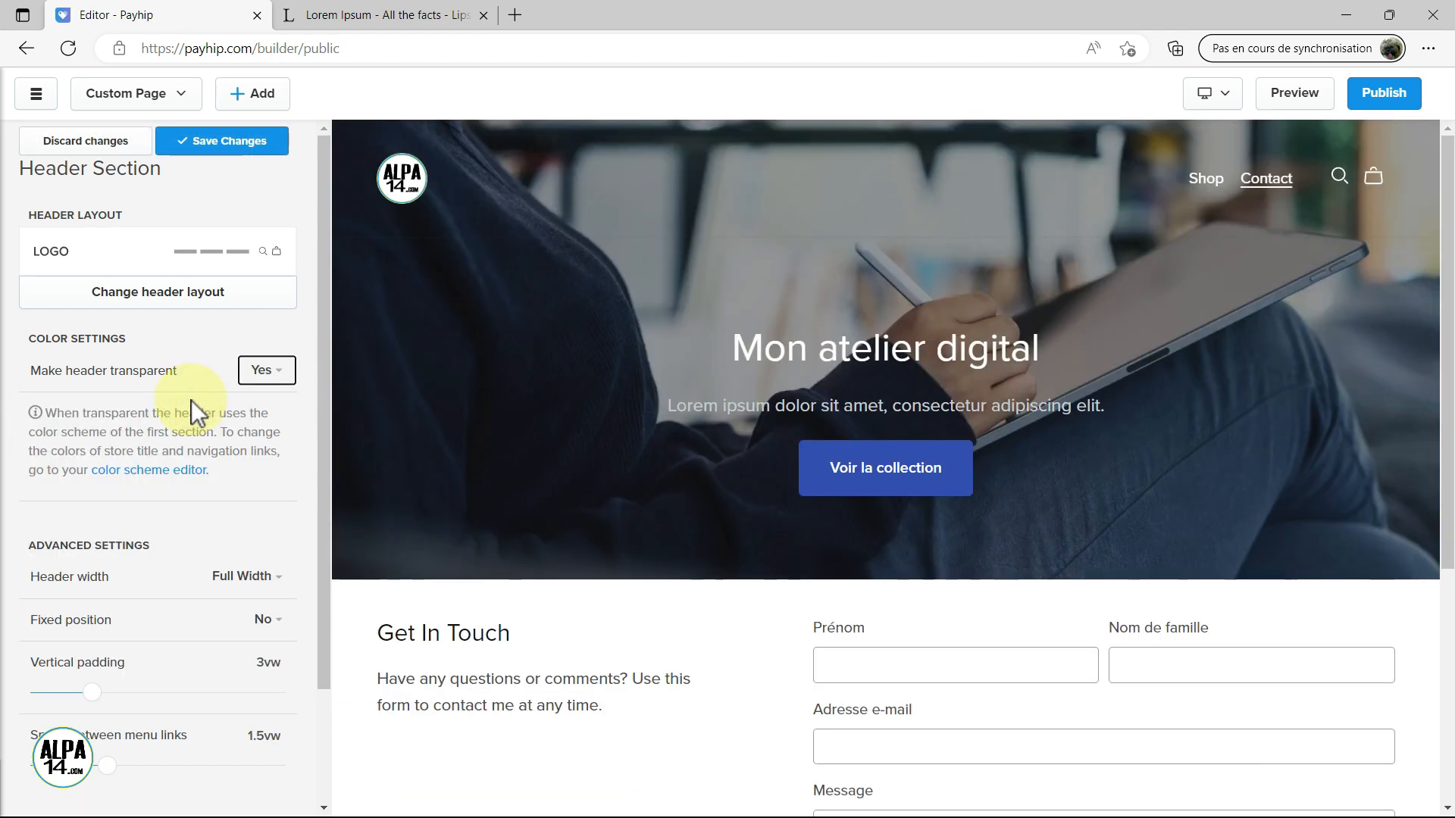
click(229, 141)
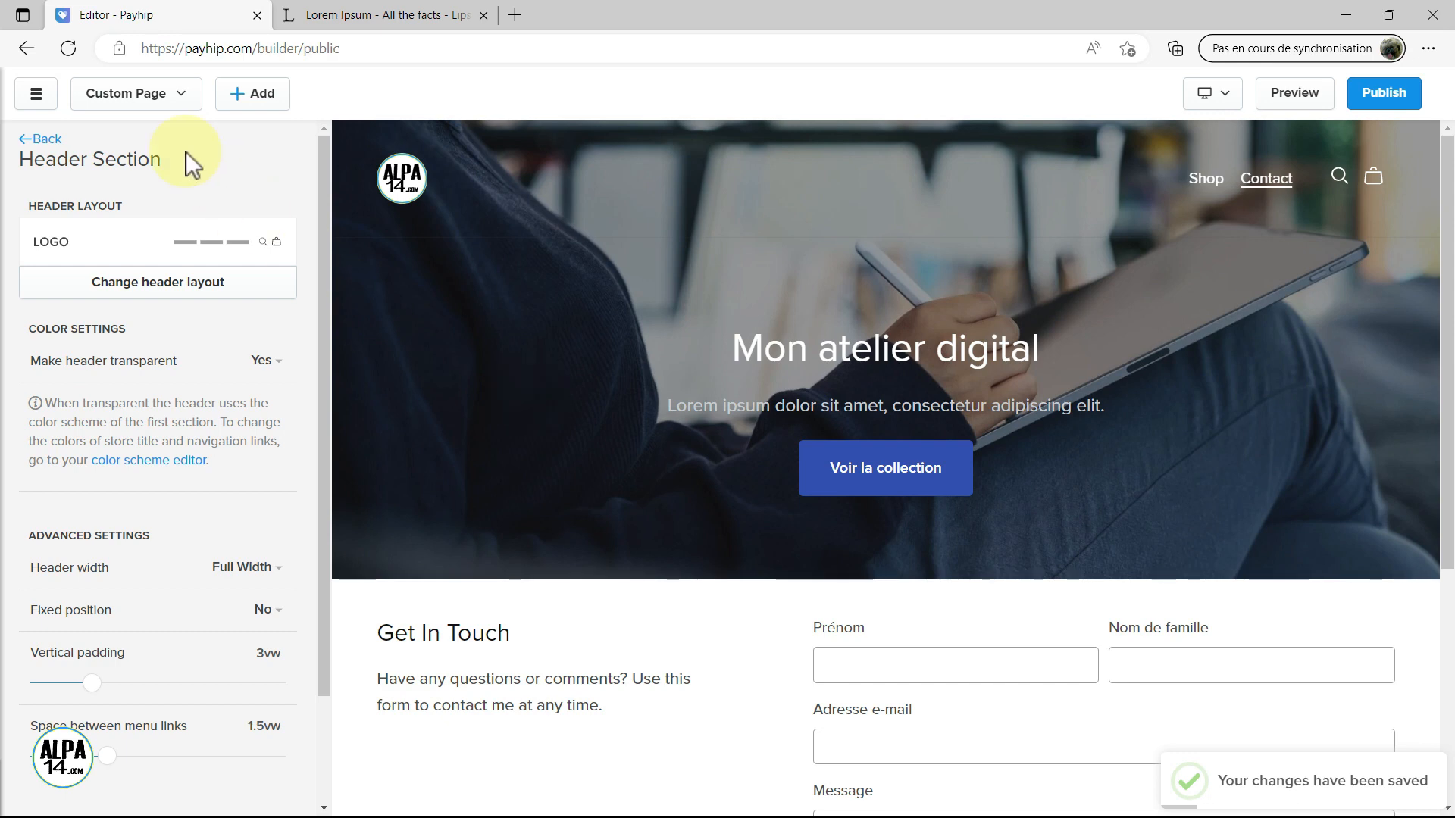
click(106, 93)
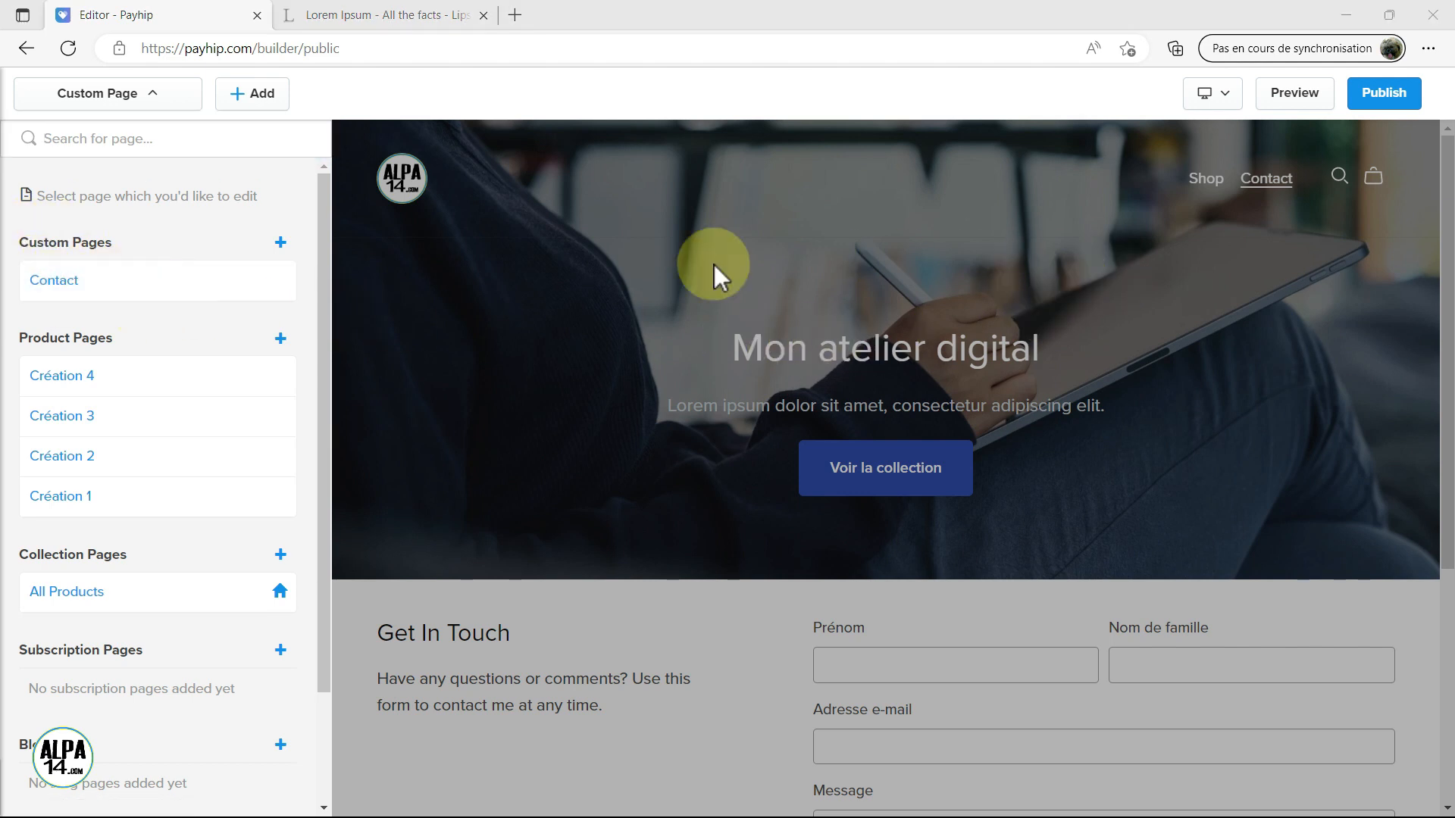
Add a new custom page titled 'Accueil'
click(281, 242)
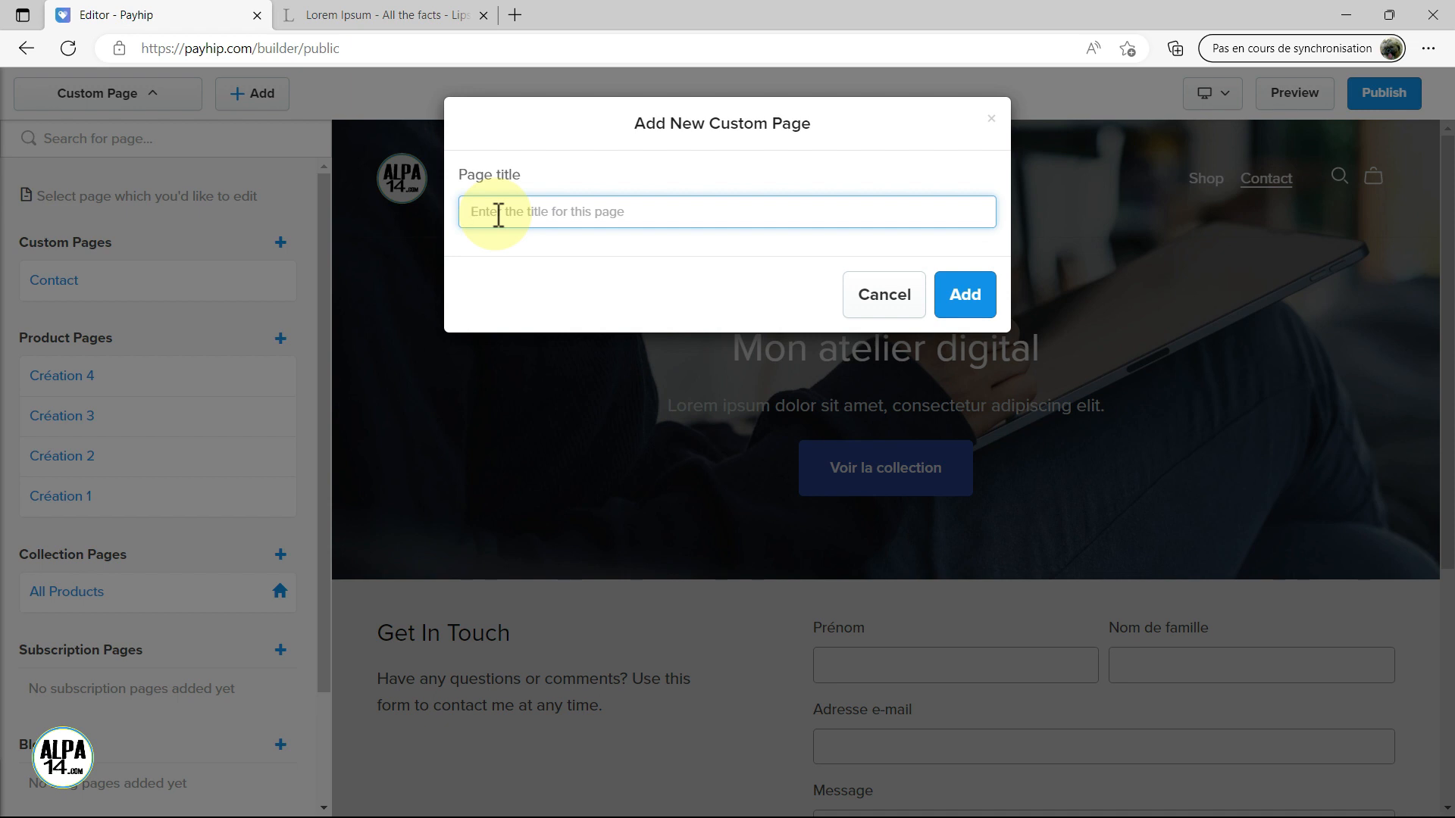
text(Accueil)
click(962, 294)
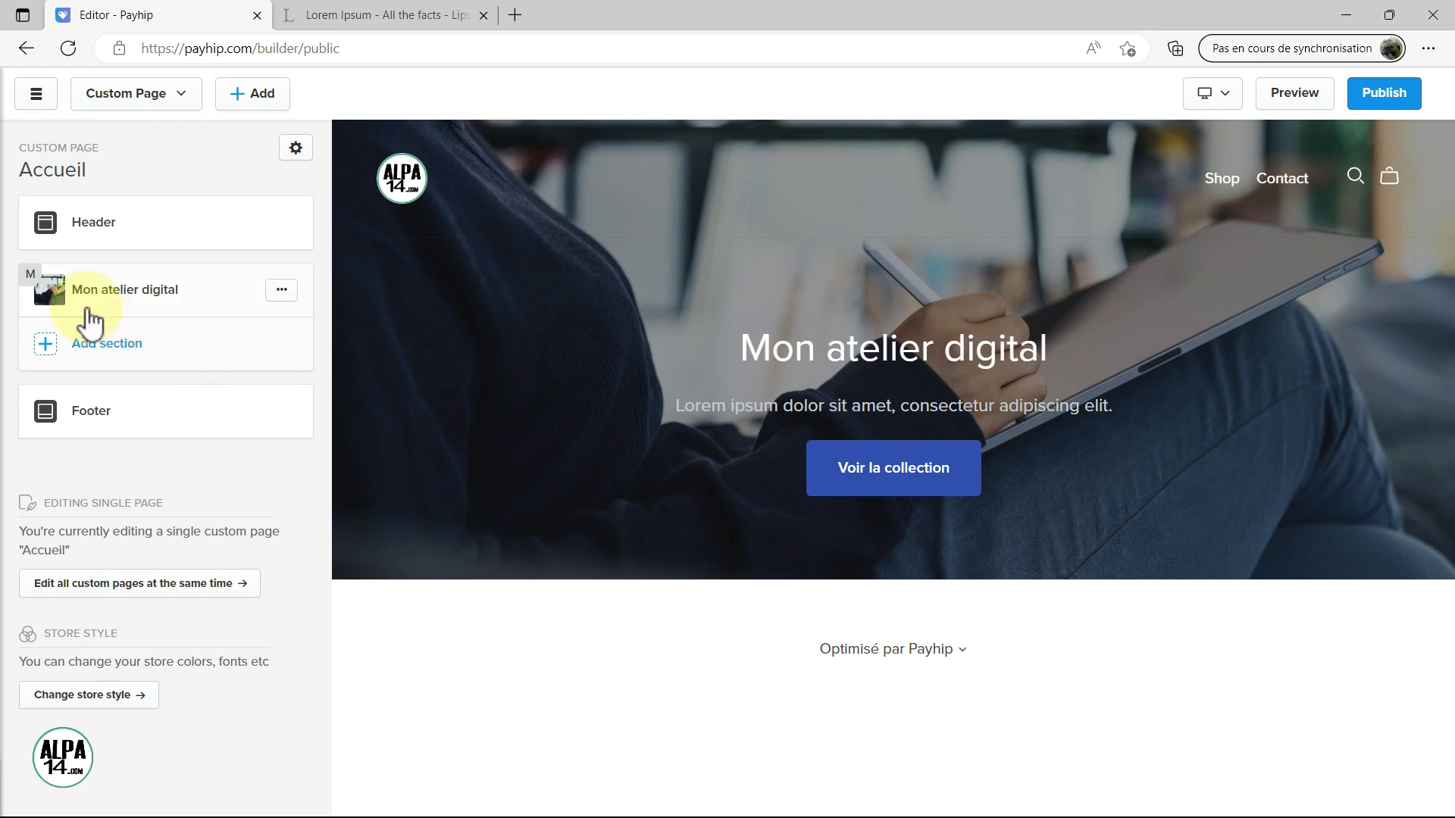
mouse_move(29, 279)
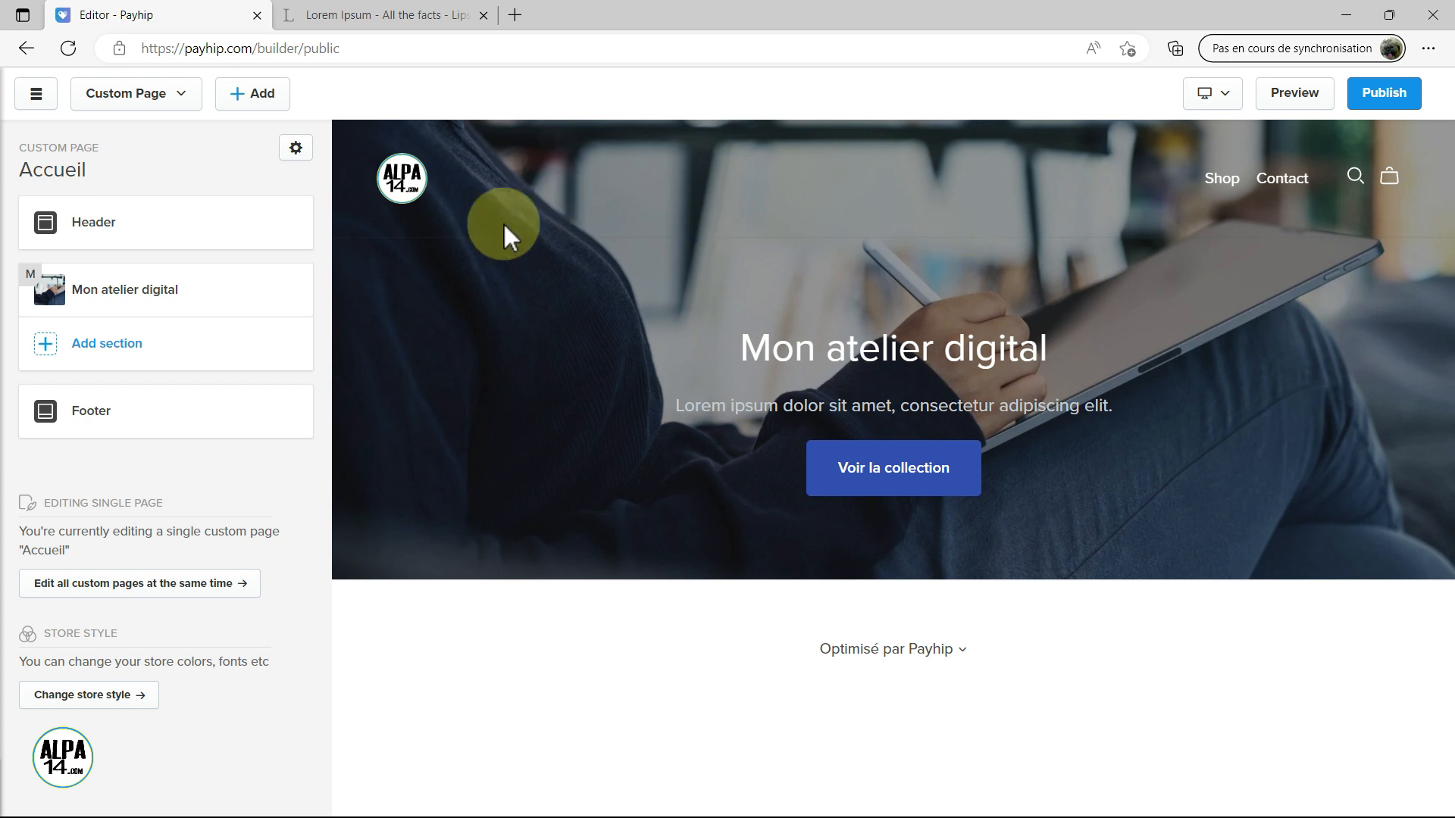
Add a header navigation link named 'Accueil' pointing to the Accueil custom page
click(245, 223)
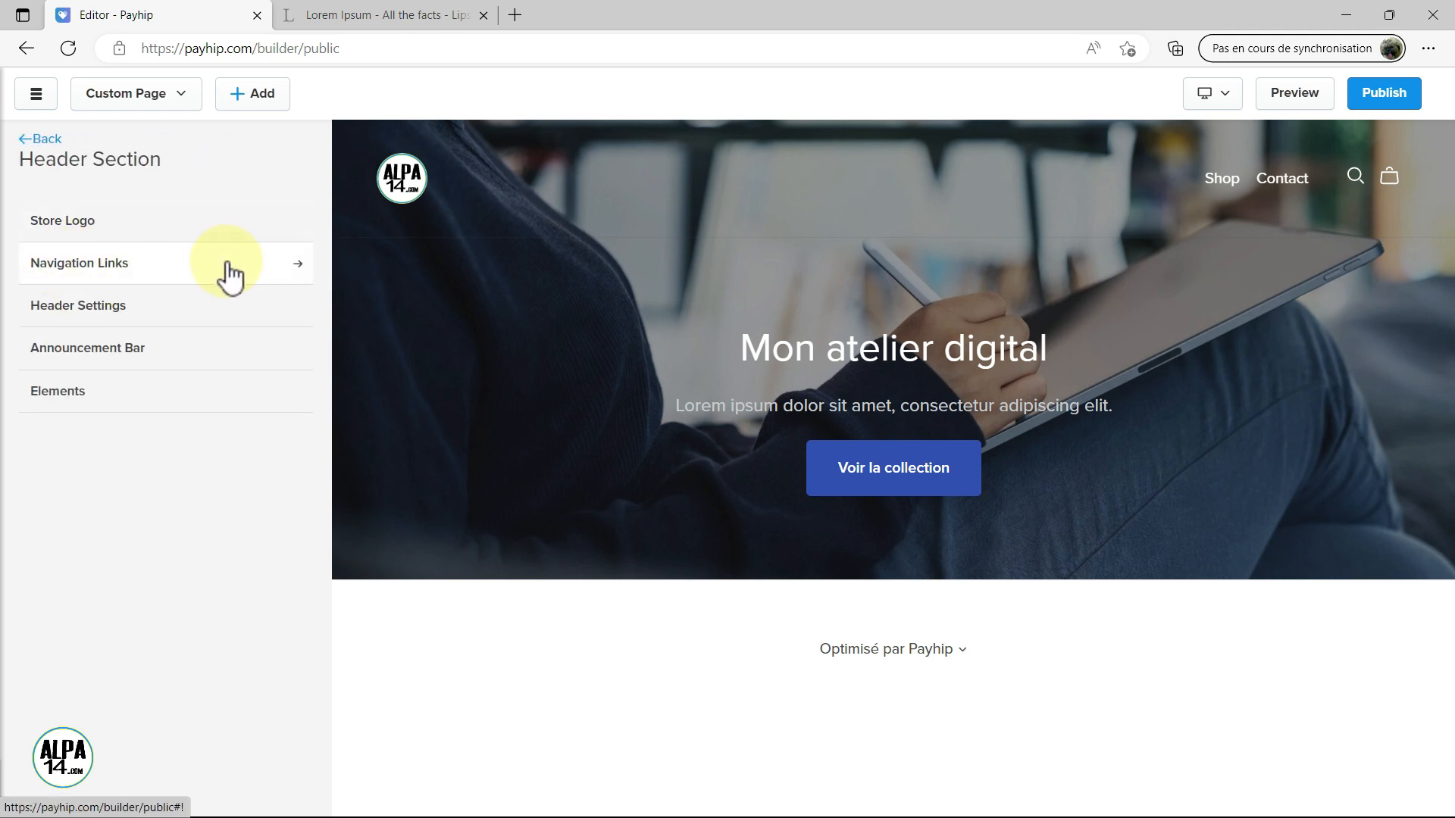
click(252, 264)
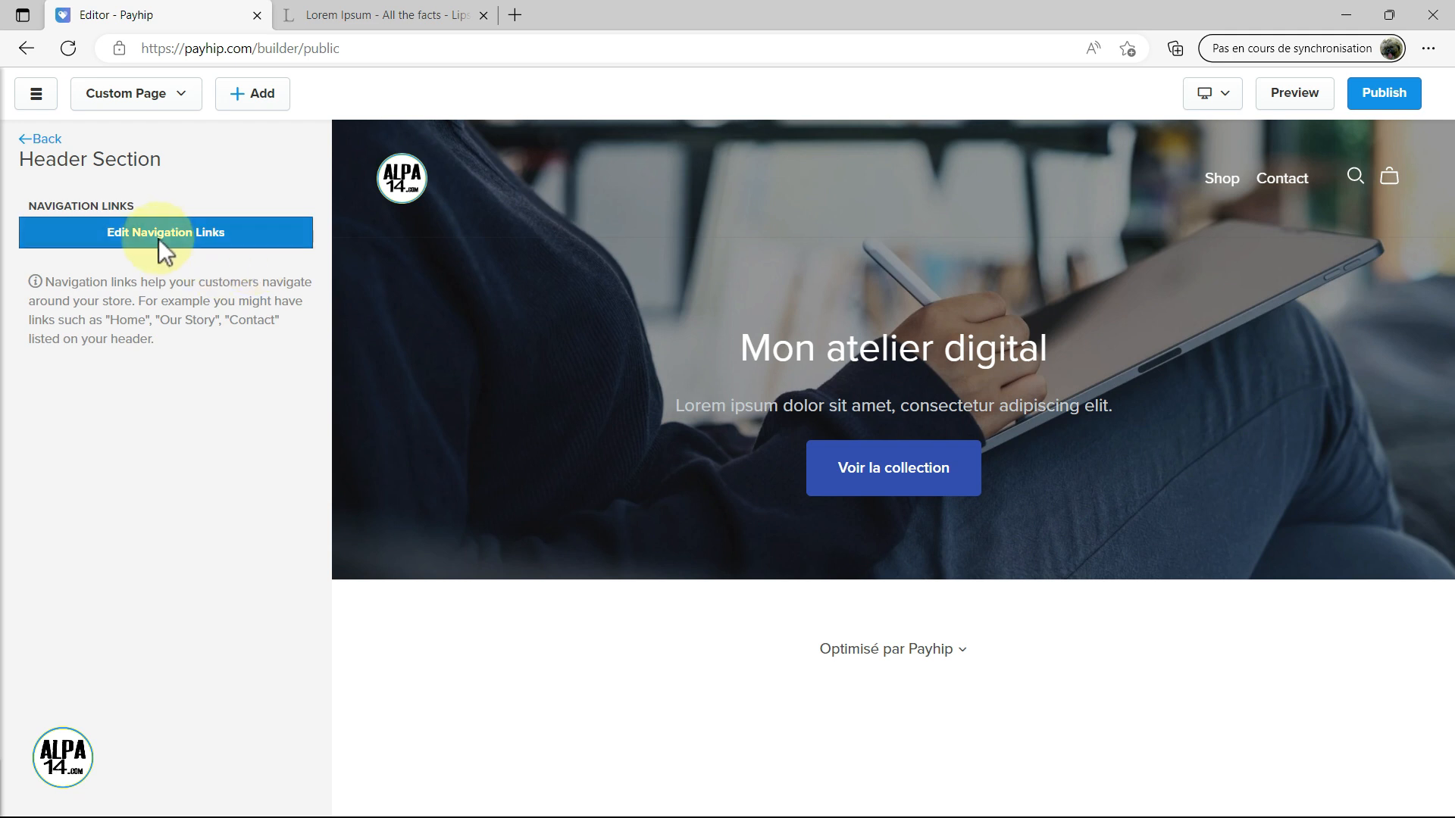
click(170, 236)
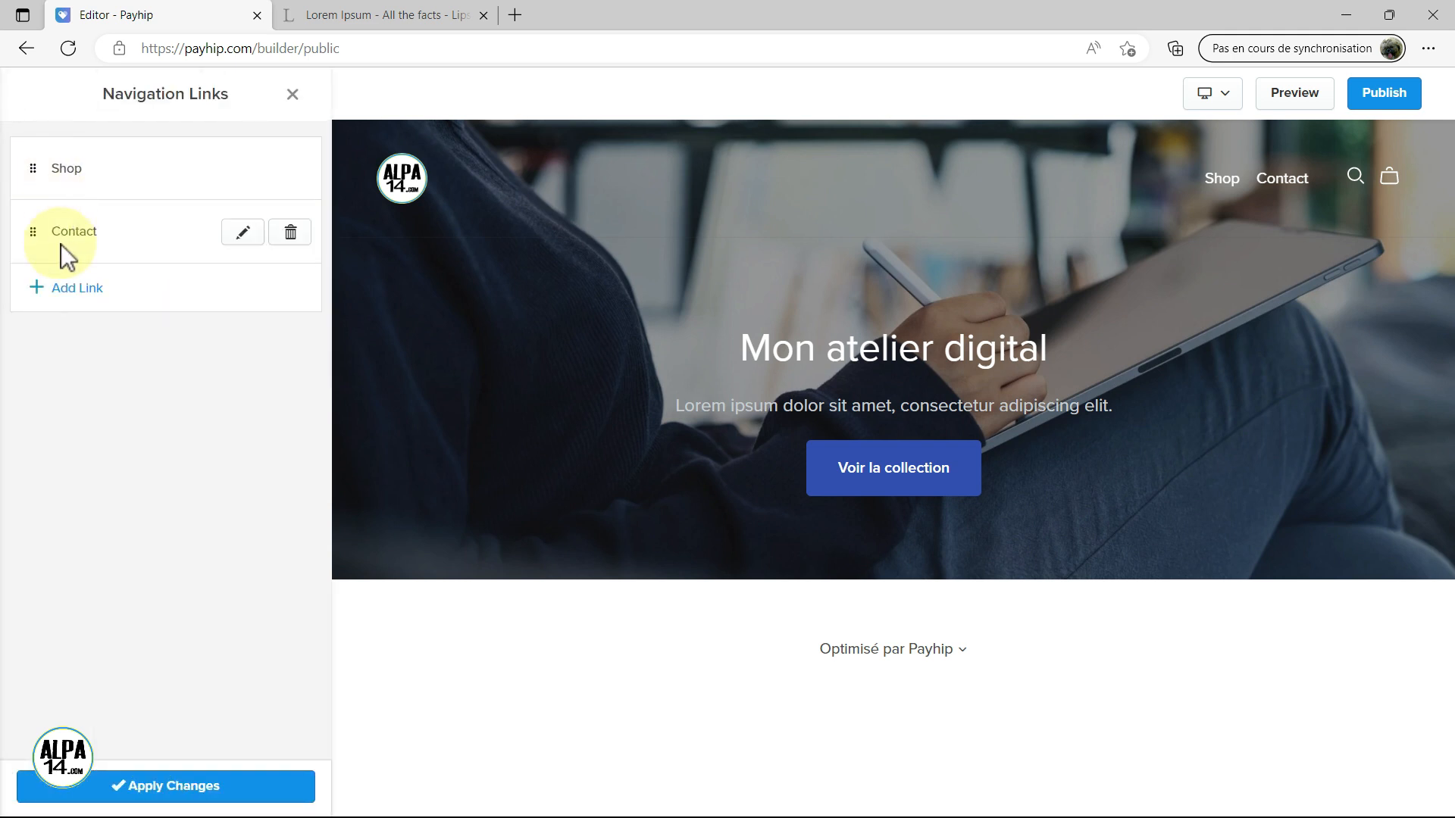
click(44, 299)
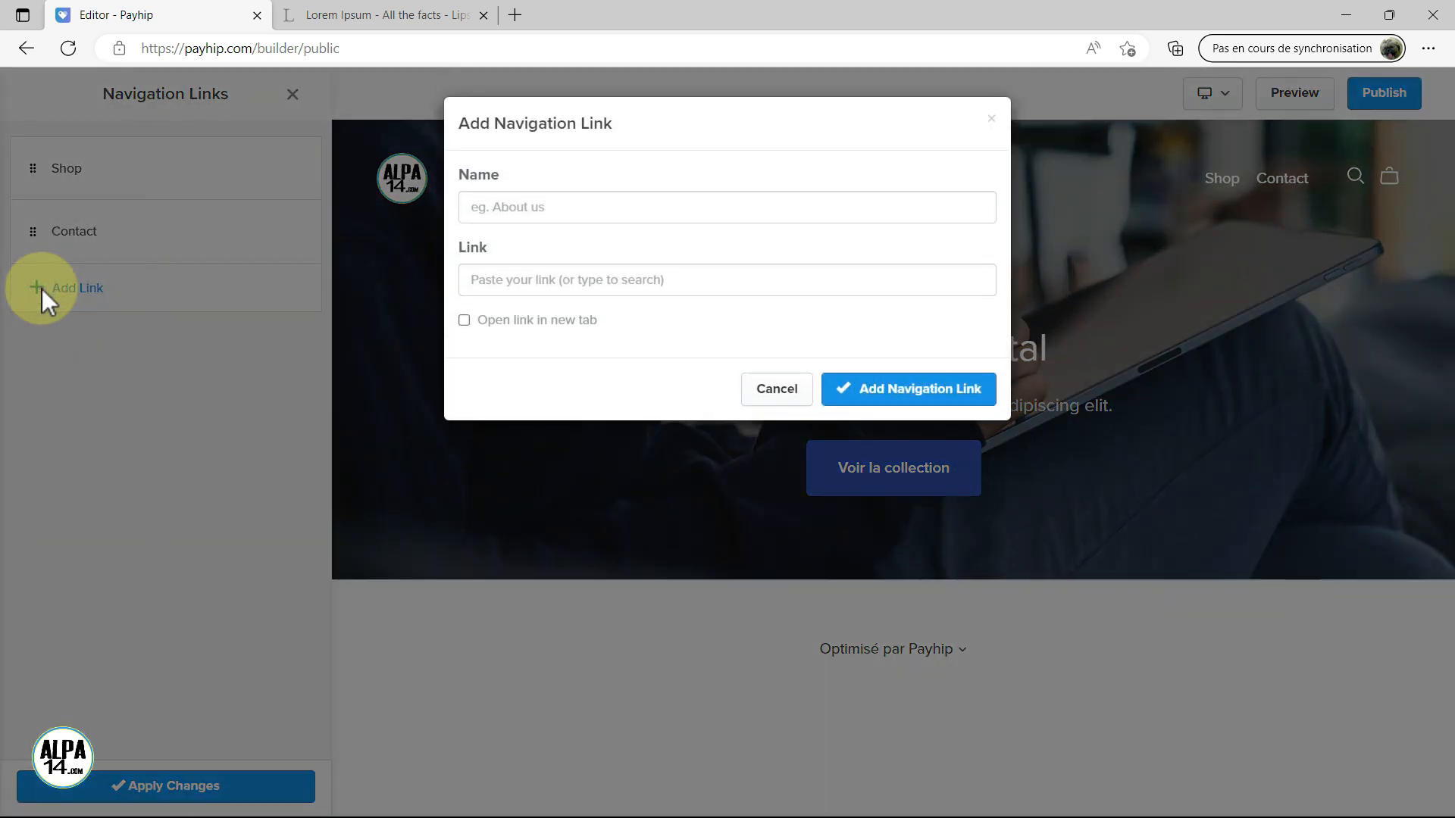
click(496, 206)
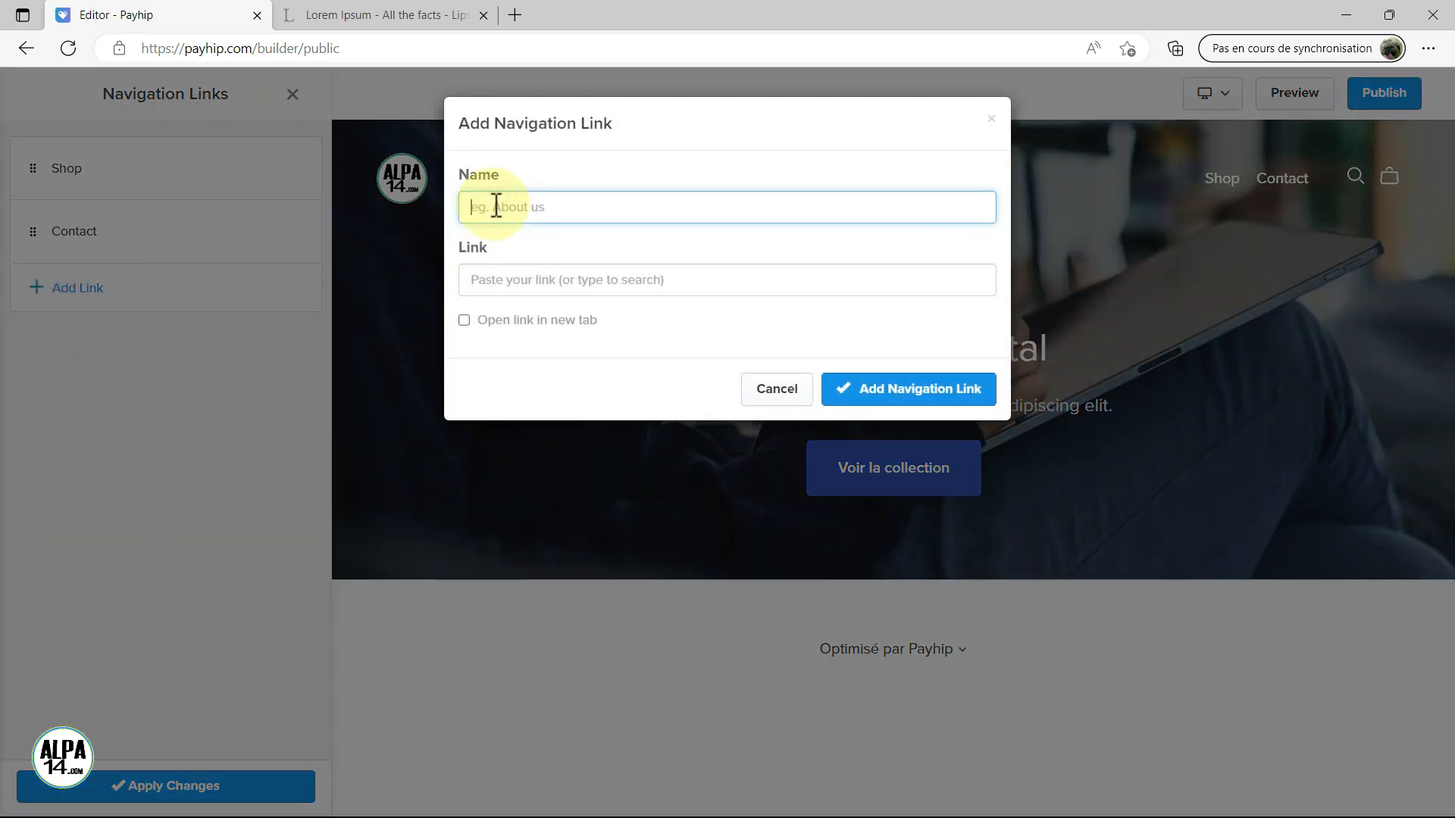
text(Accueil)
click(512, 280)
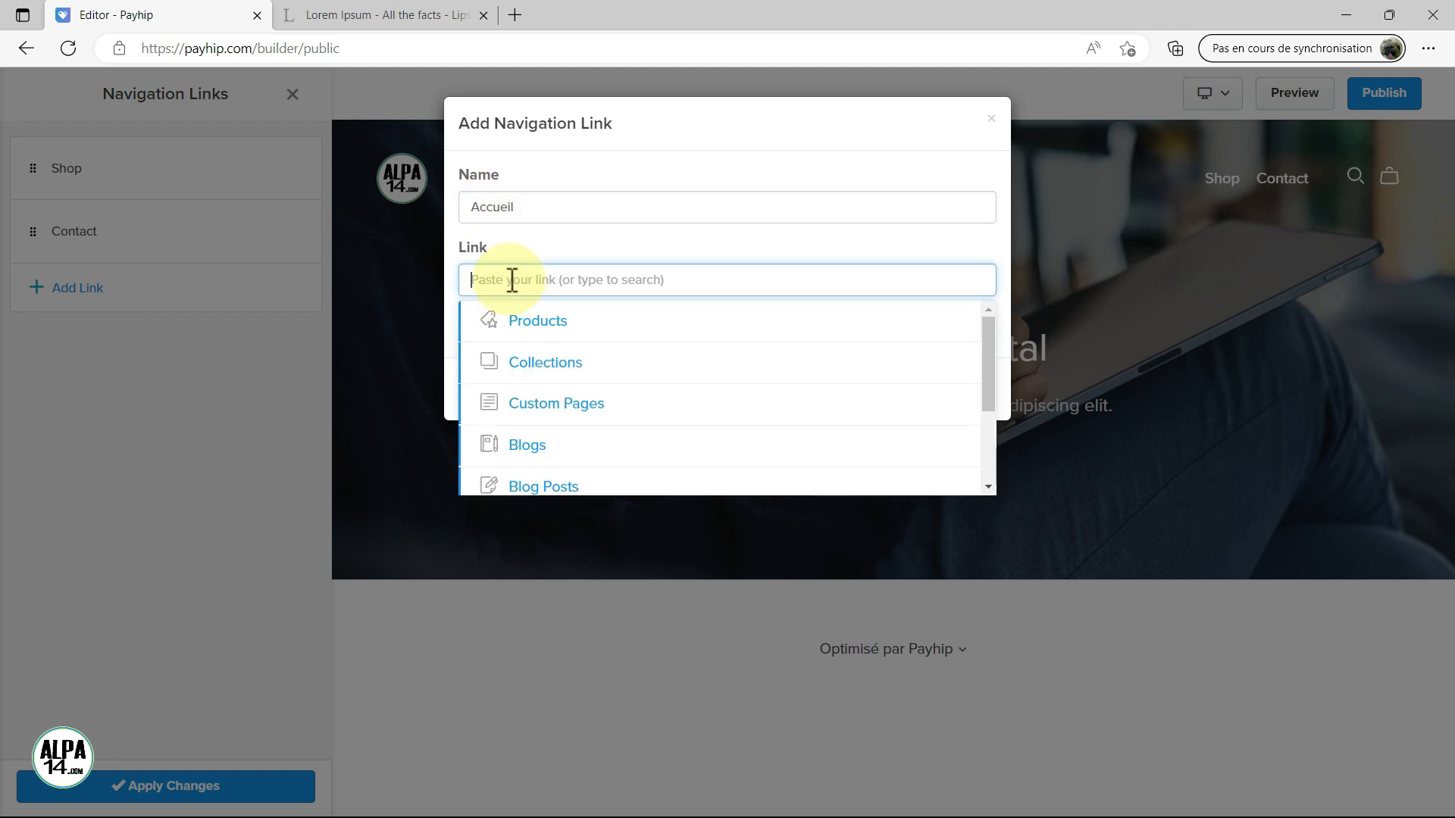
click(523, 405)
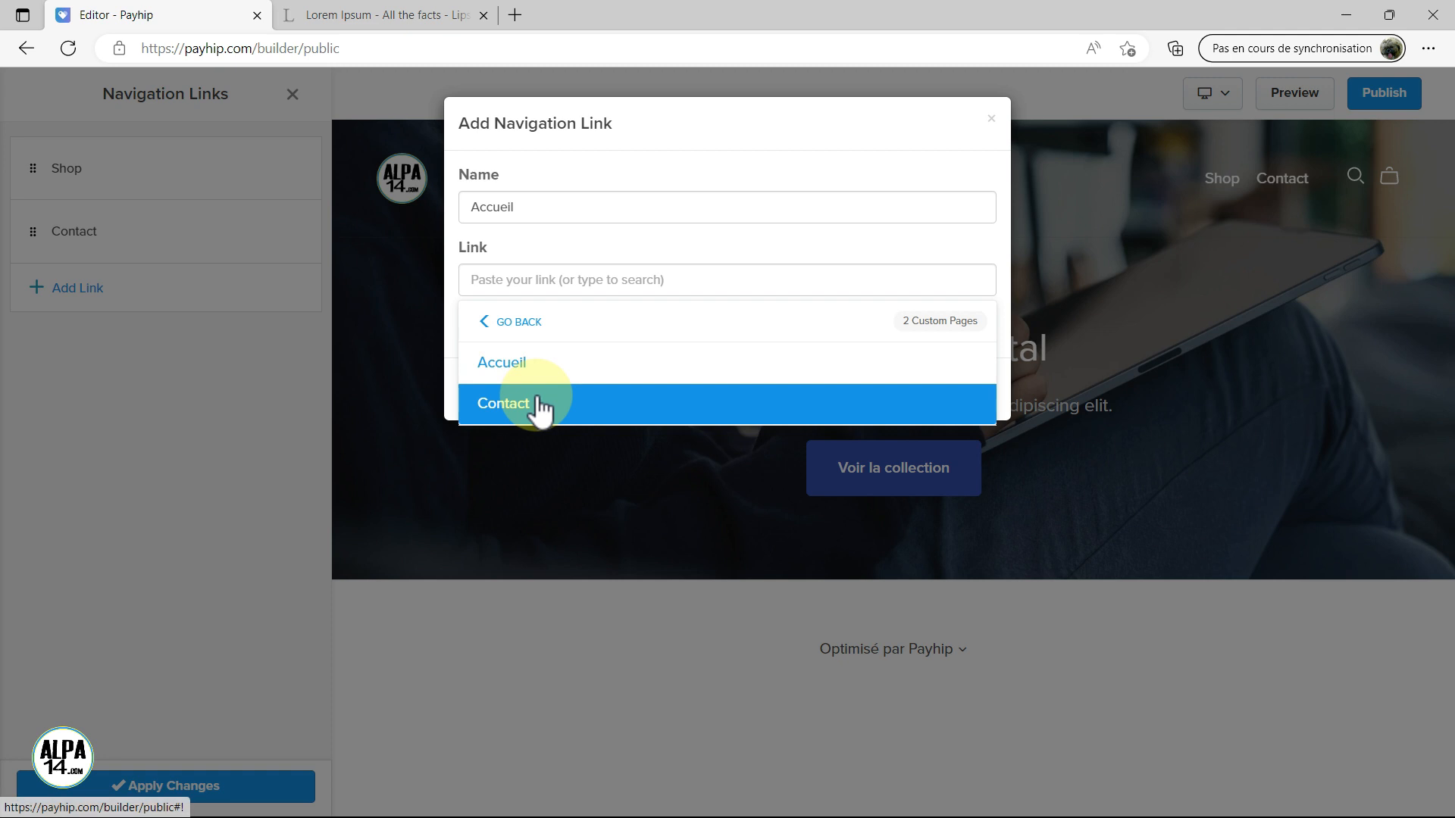
click(514, 364)
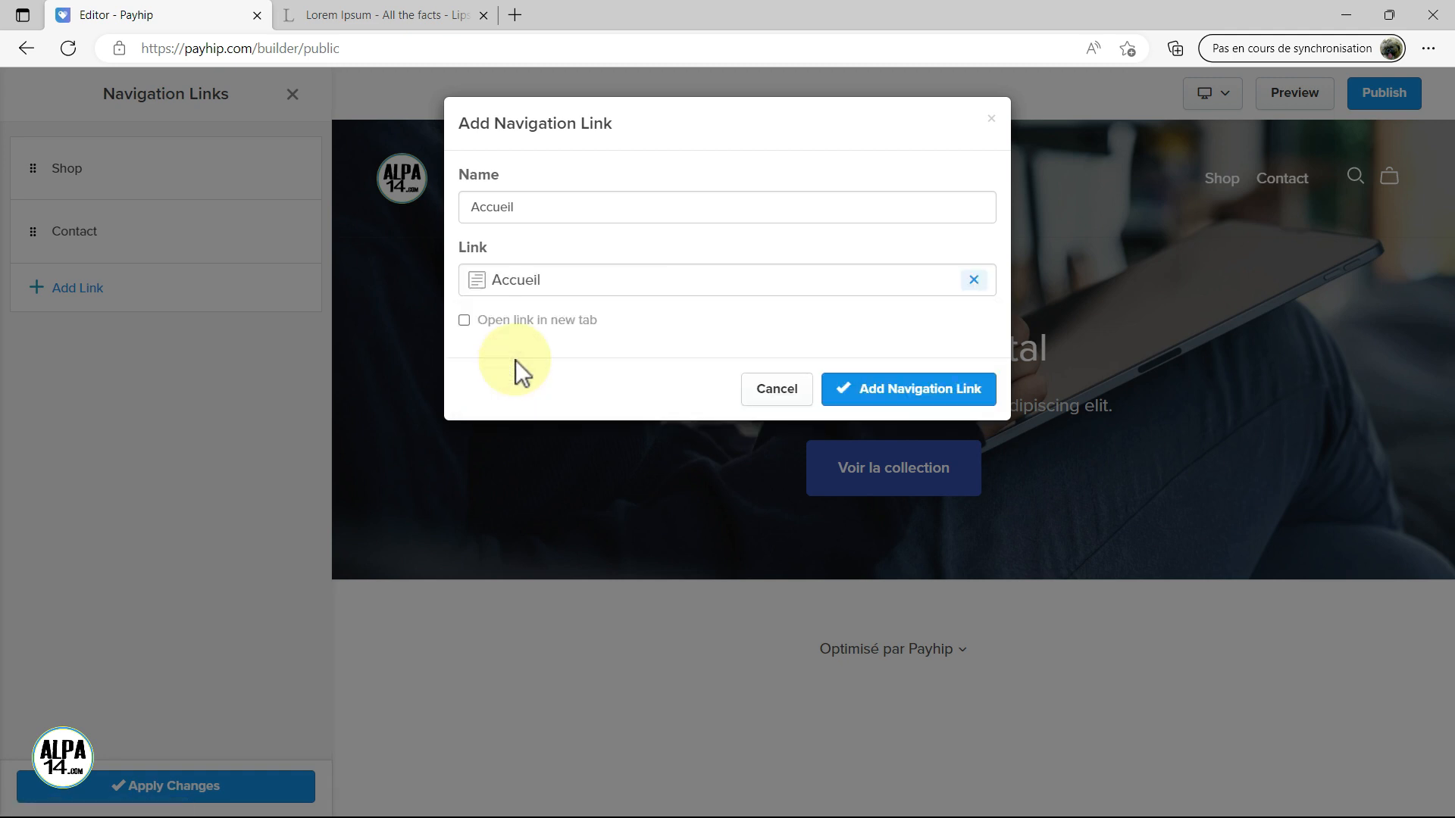
click(894, 394)
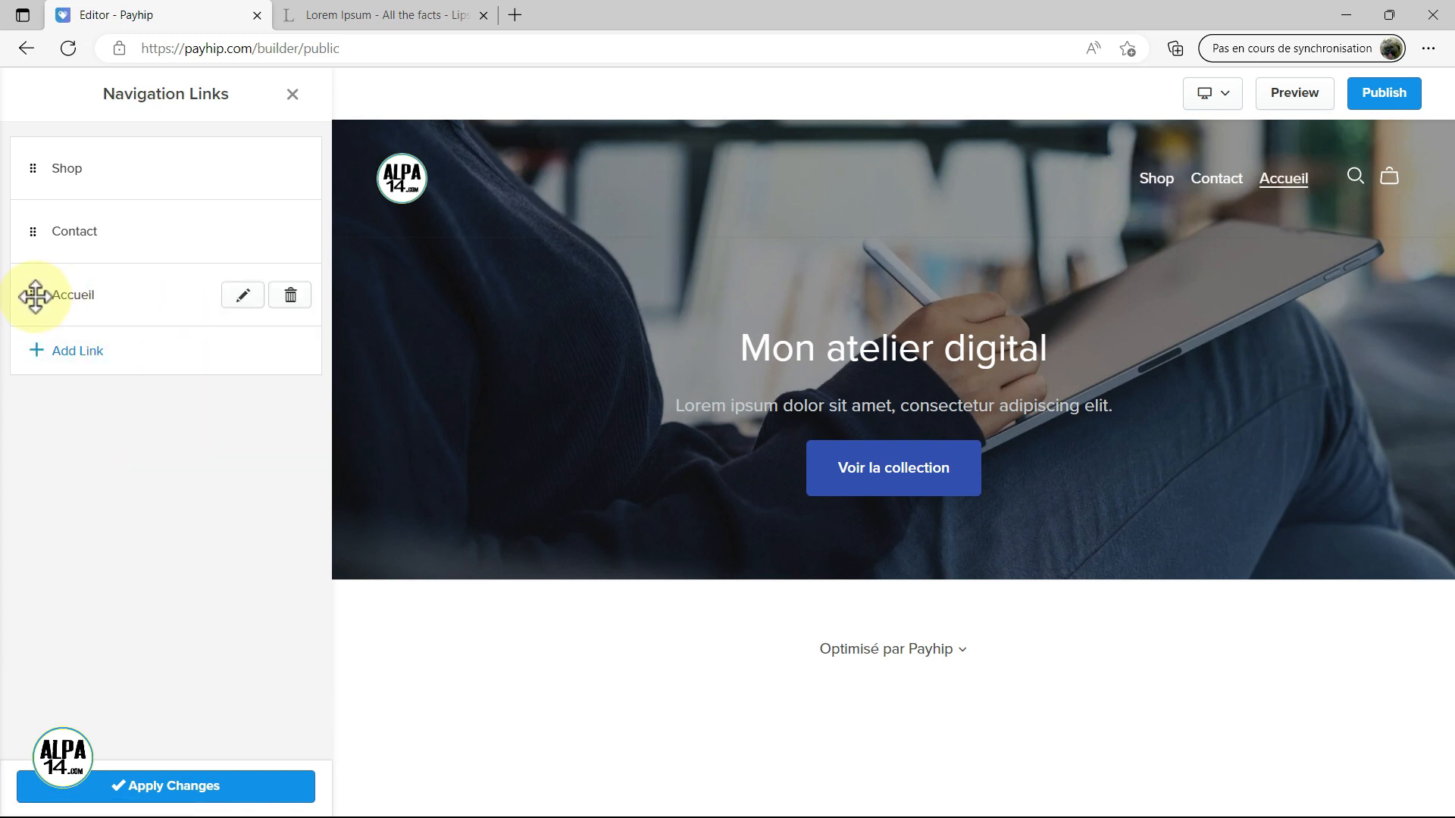
Move the Accueil link above Shop and Contact, then apply and save the header
drag(37, 294, 38, 148)
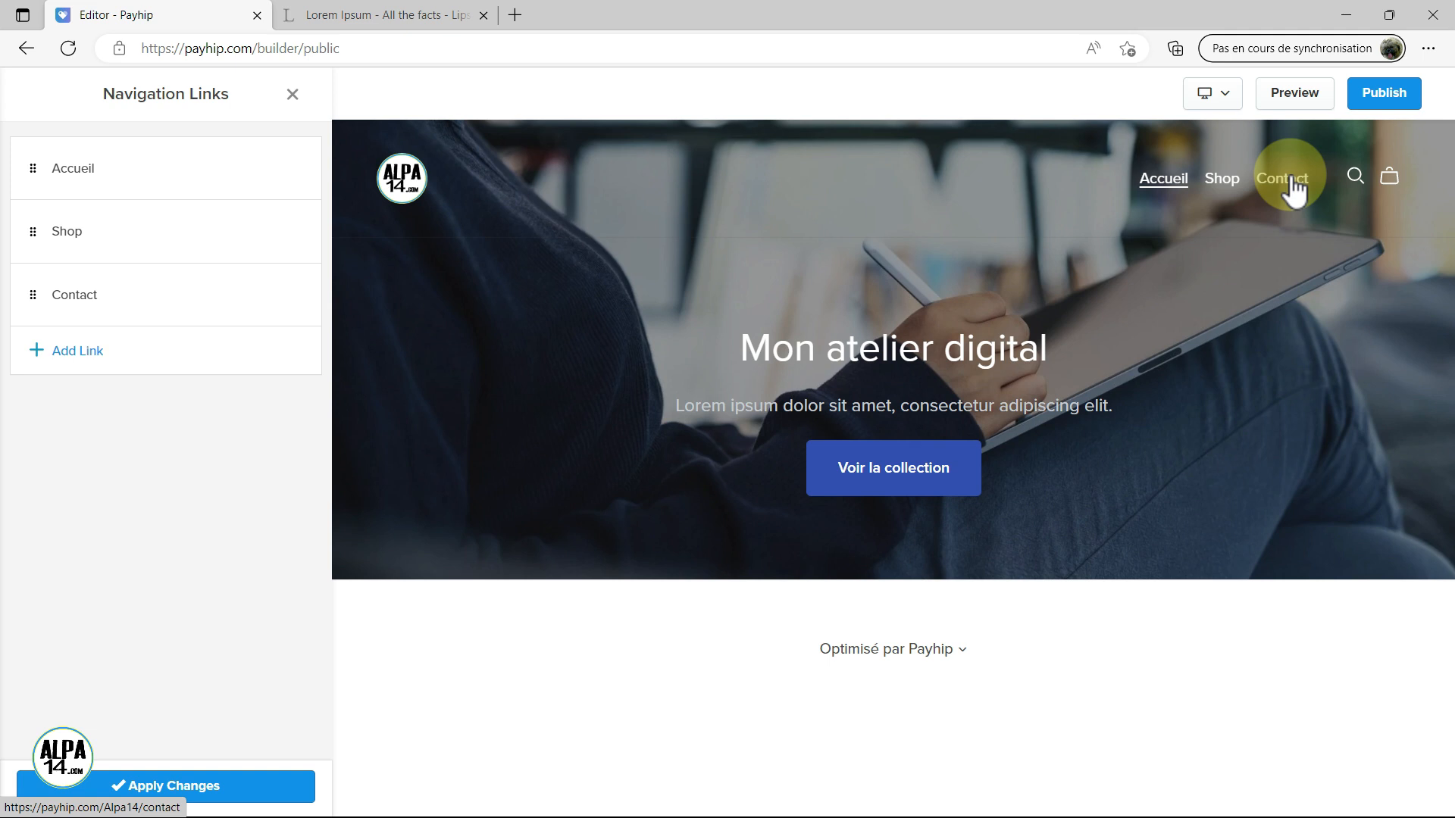
click(296, 96)
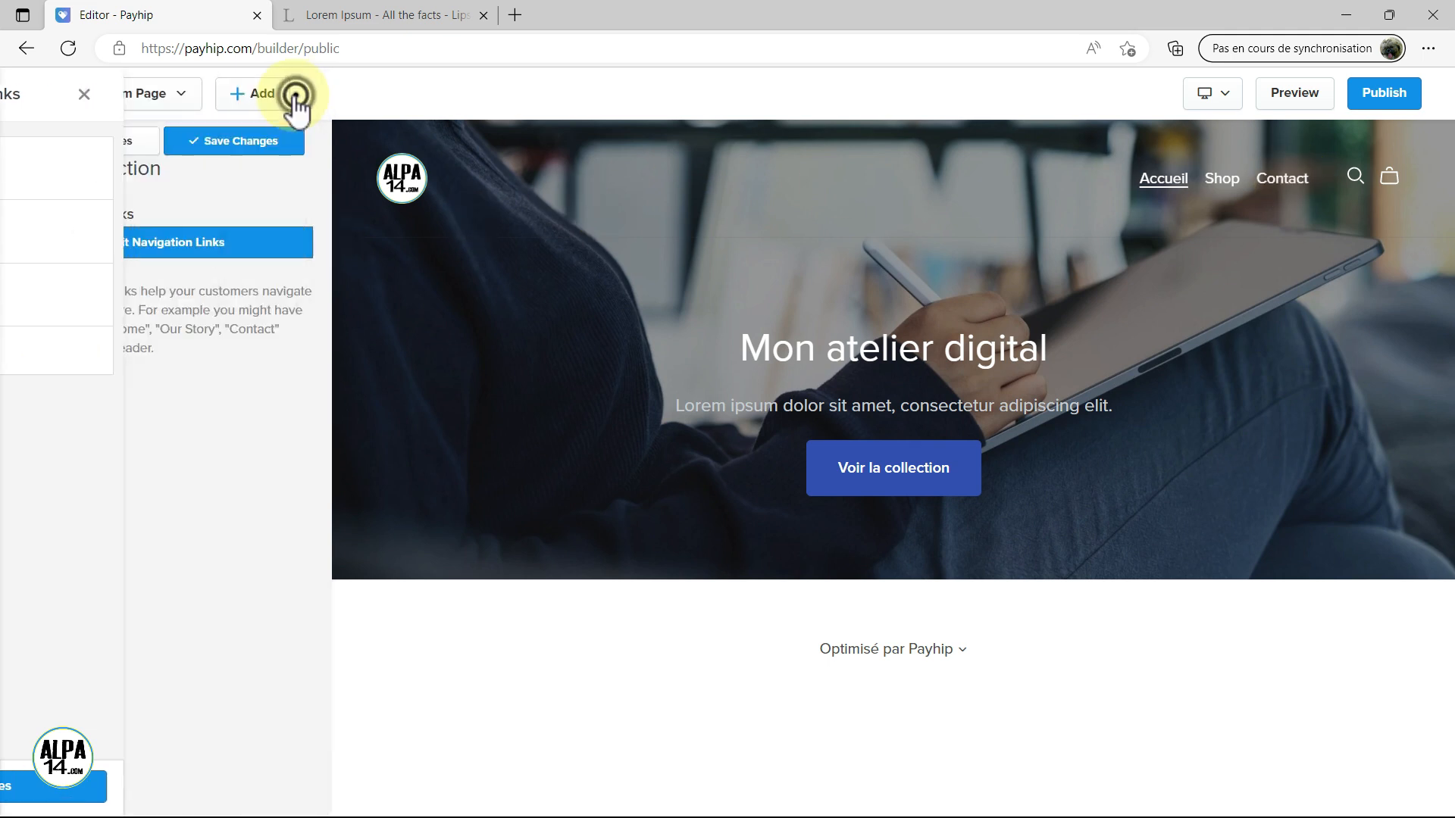
click(235, 144)
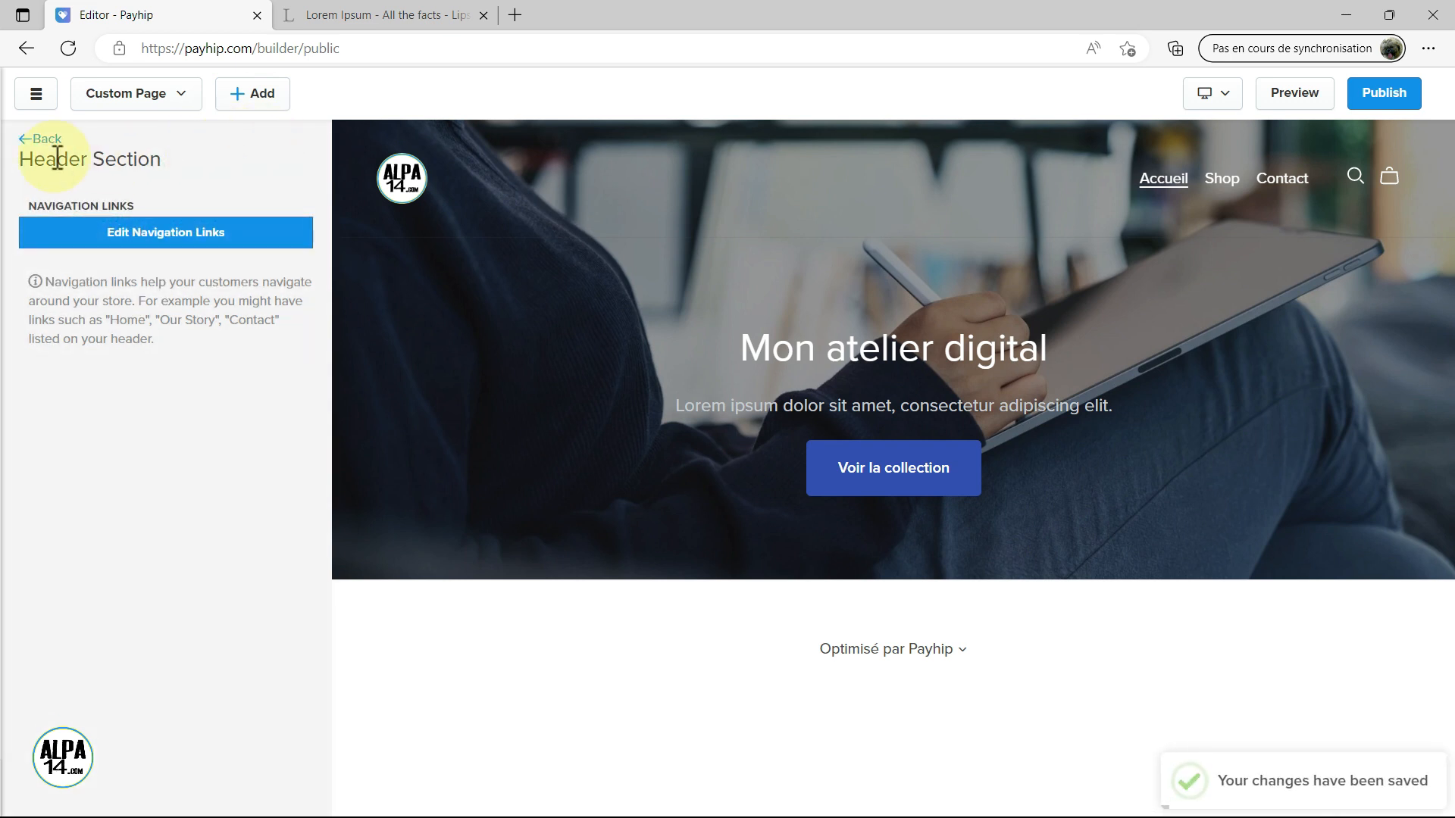
click(23, 139)
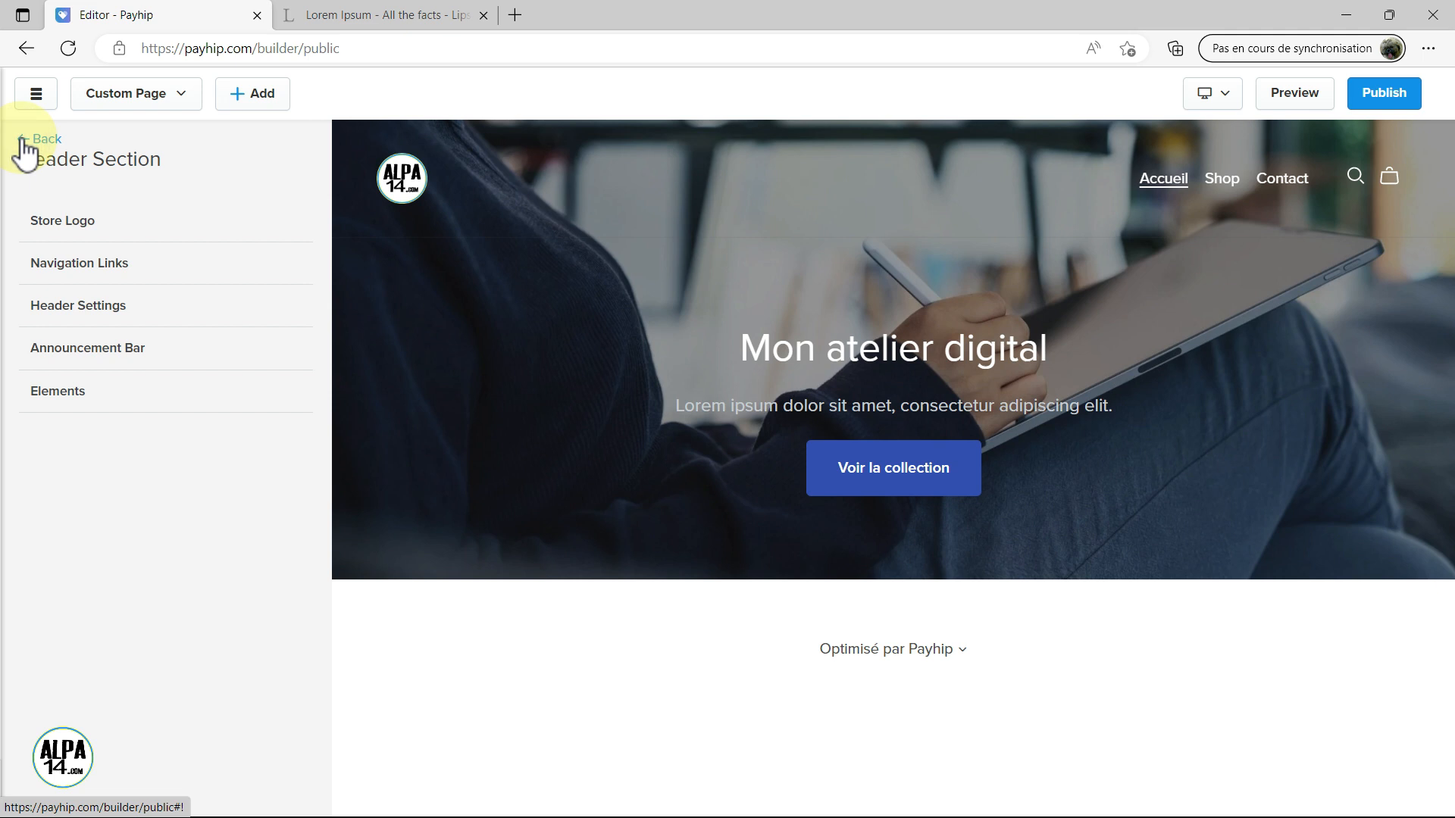
Set the Accueil page as the store homepage and verify its home icon in the page list
click(28, 140)
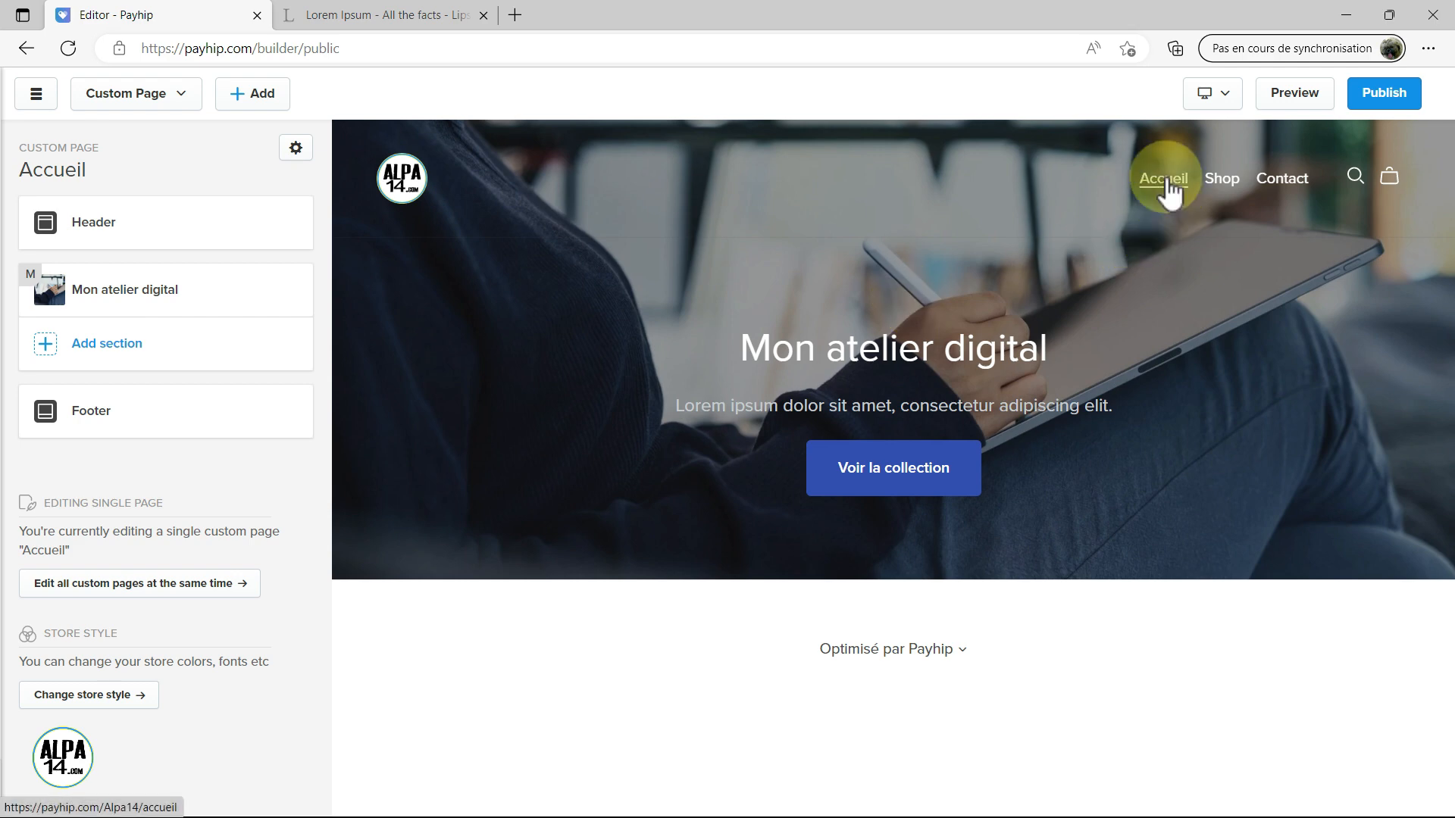
click(150, 98)
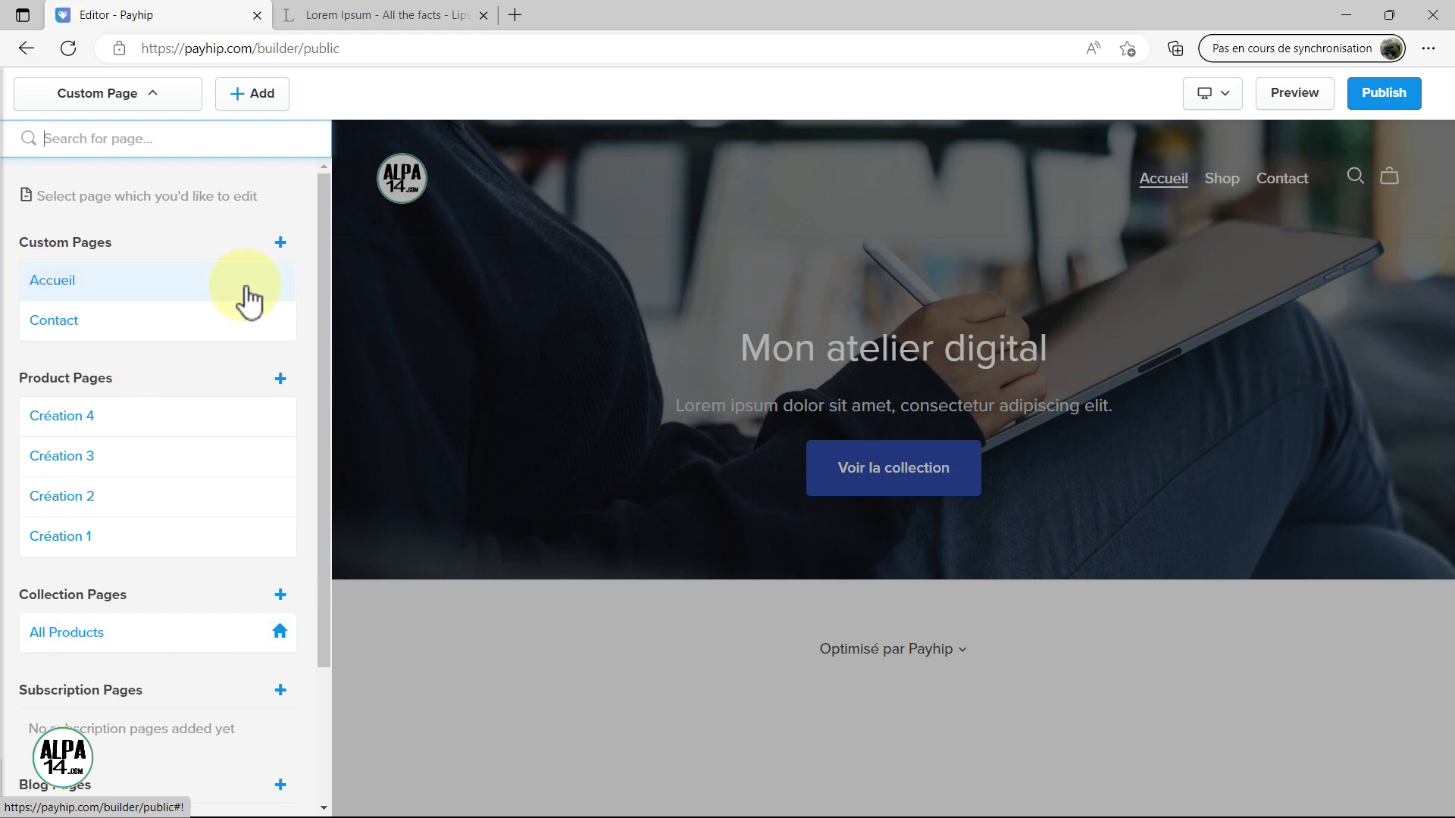
click(148, 93)
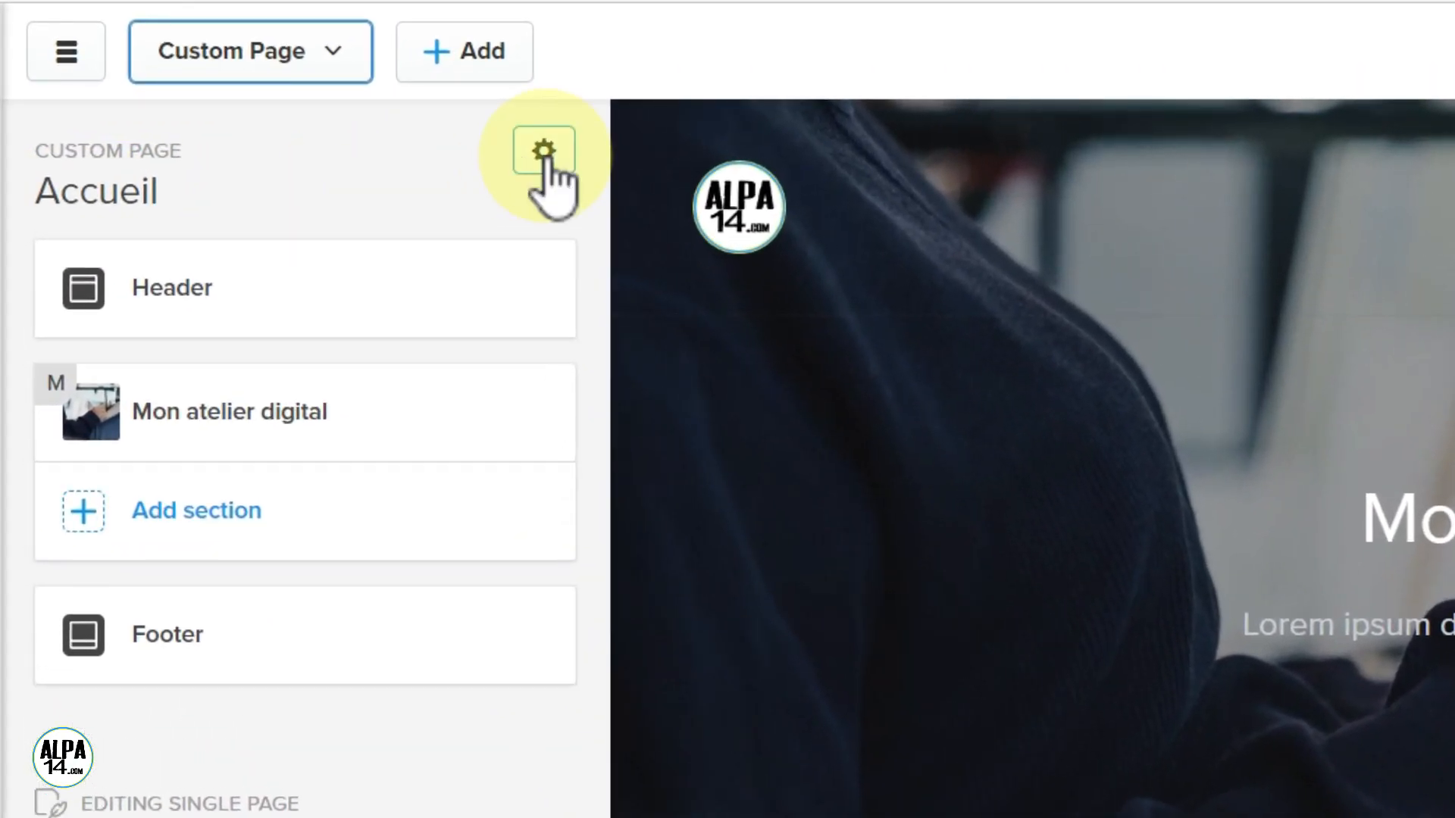
click(544, 151)
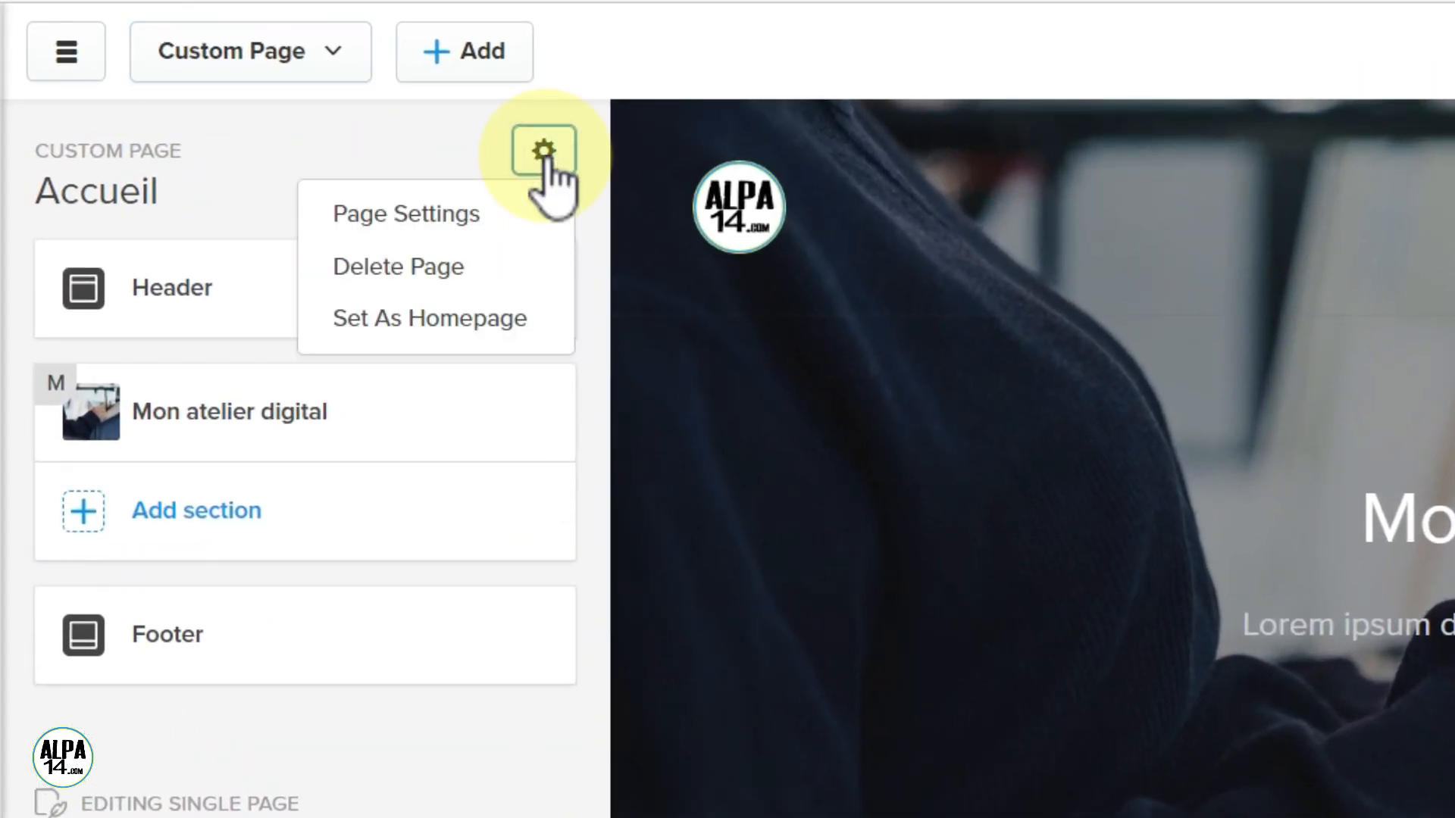
click(478, 326)
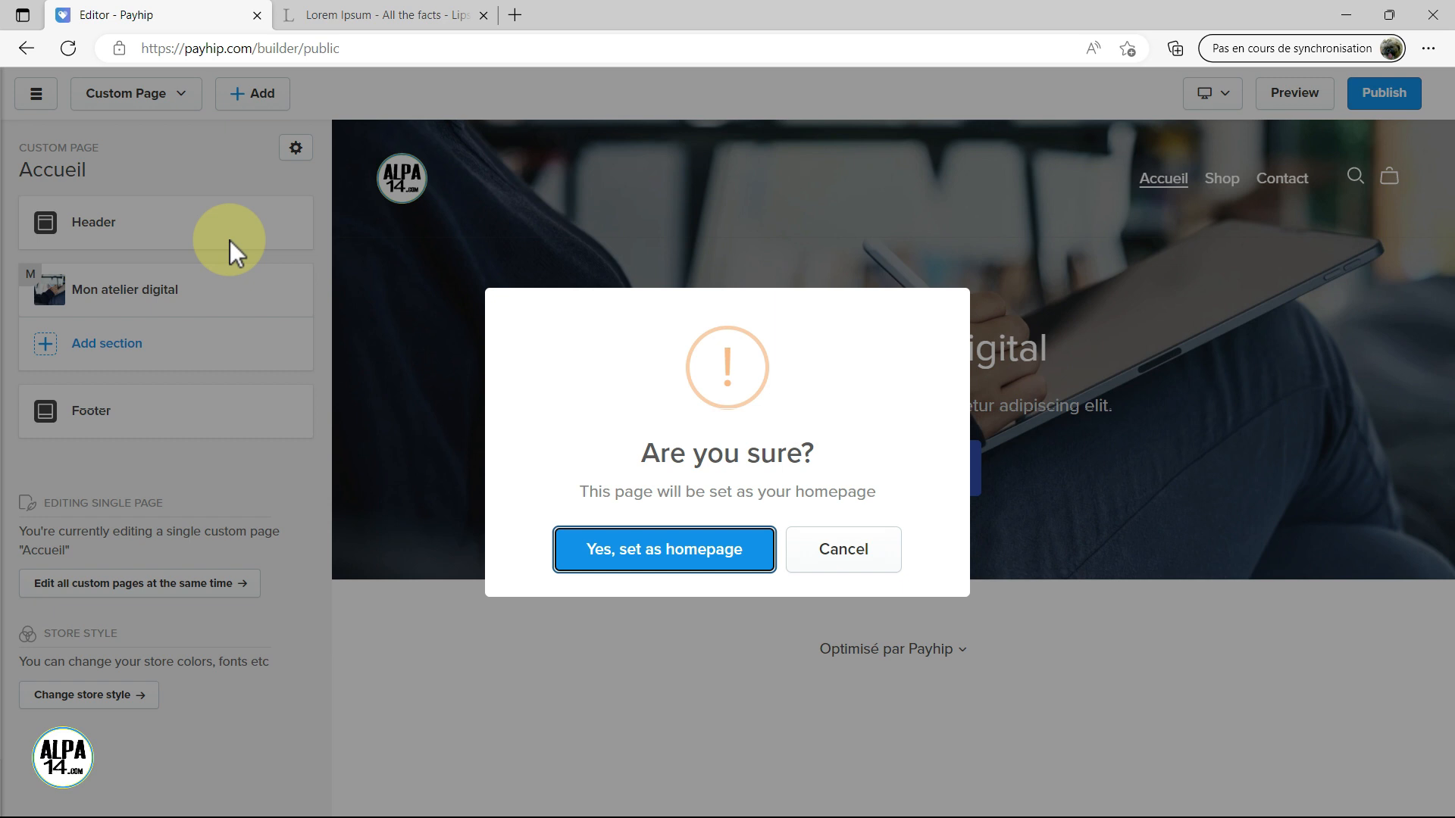
click(657, 553)
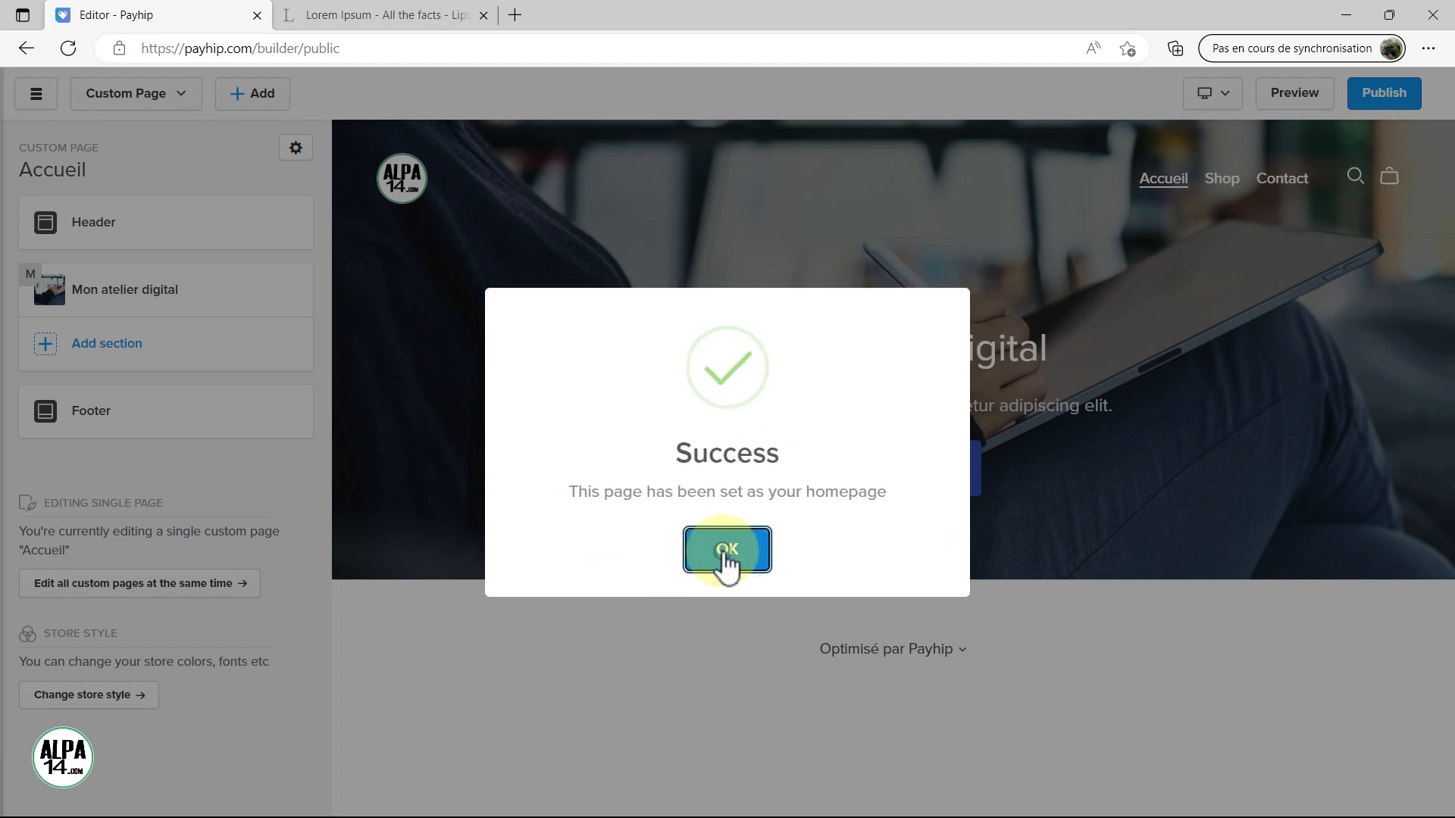
click(726, 554)
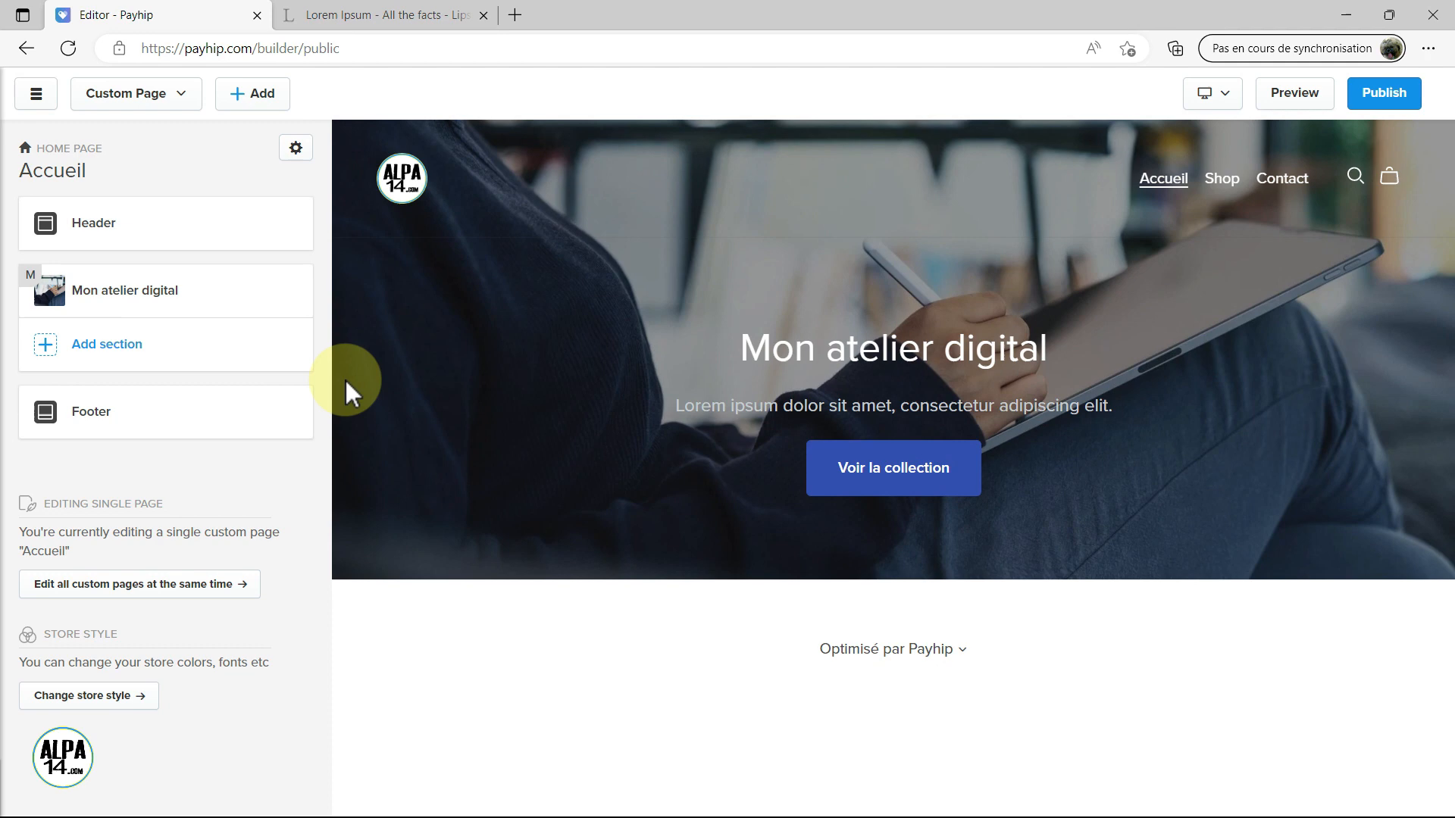
click(179, 97)
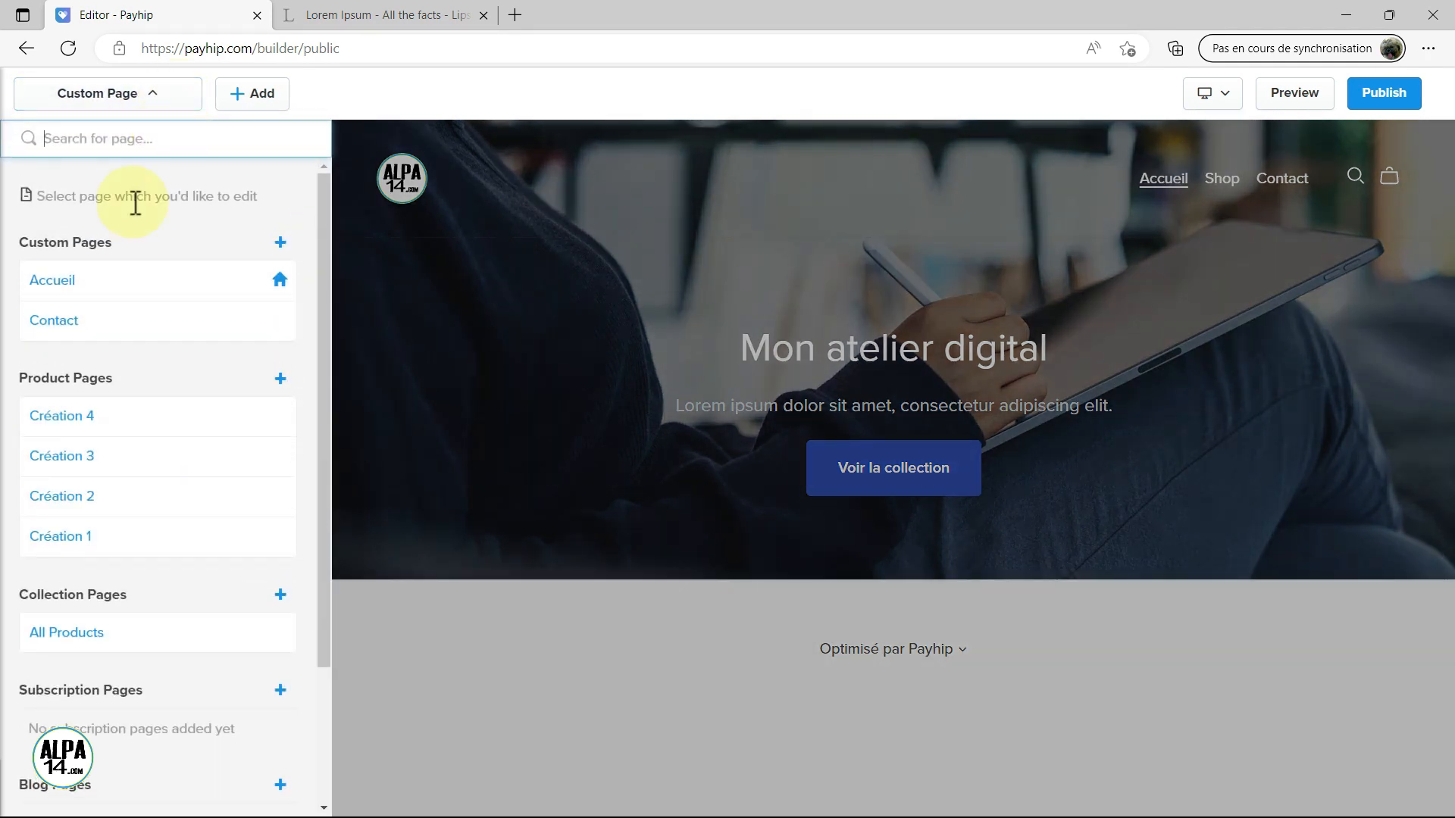
mouse_move(281, 291)
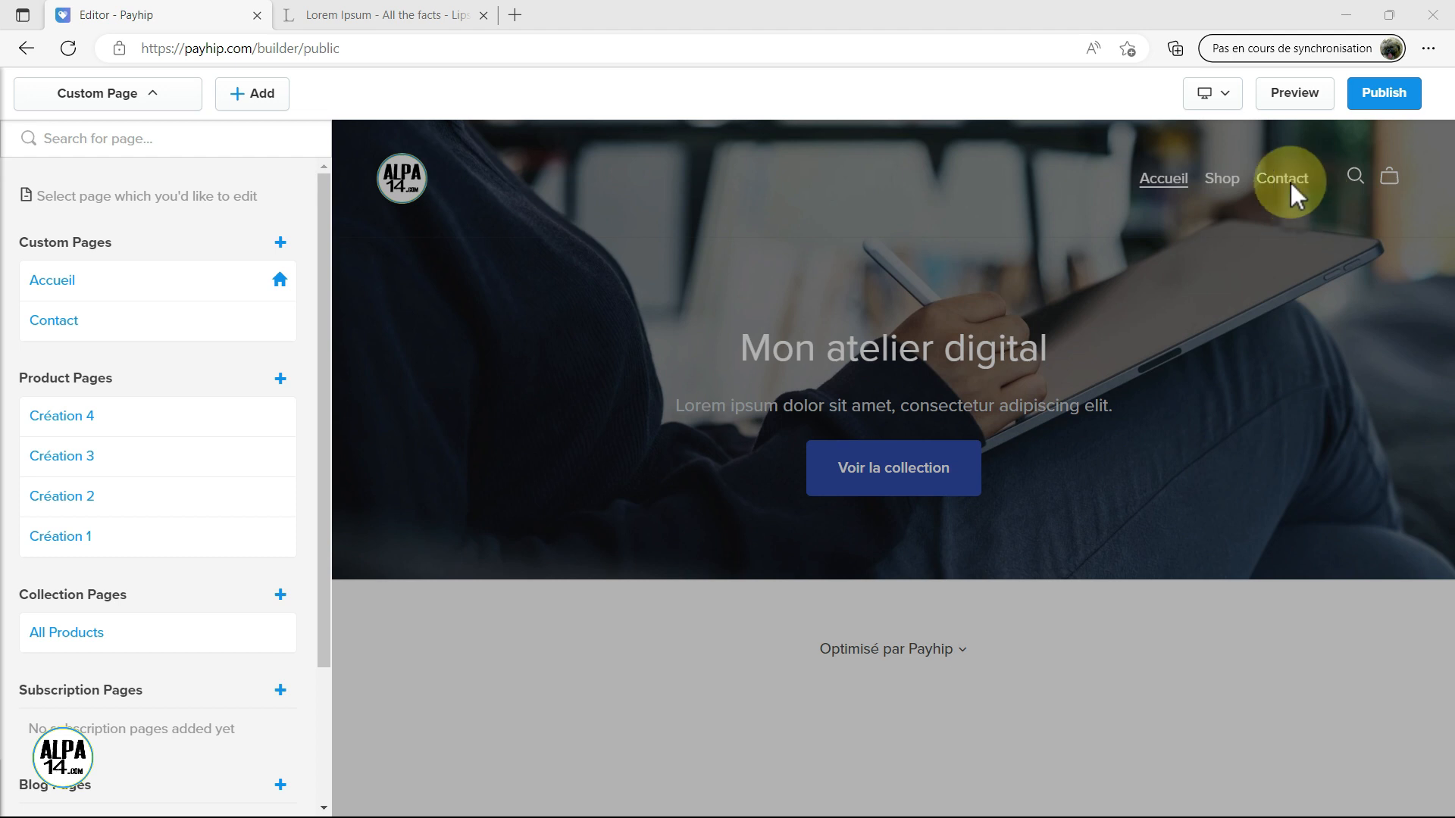
Change the Shop navigation link's name to 'Boutique', then apply and save the header
click(178, 104)
click(137, 221)
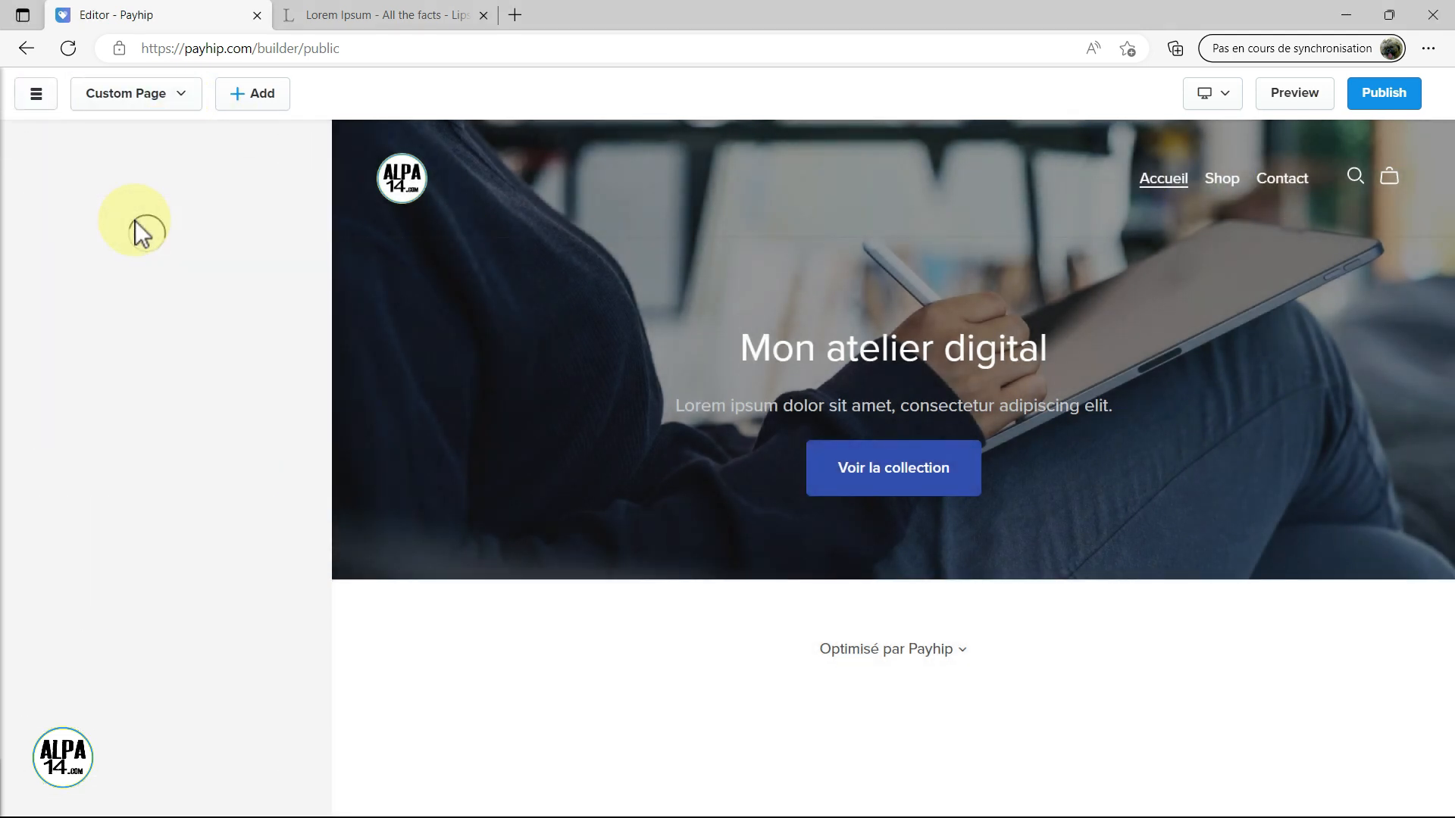
click(88, 264)
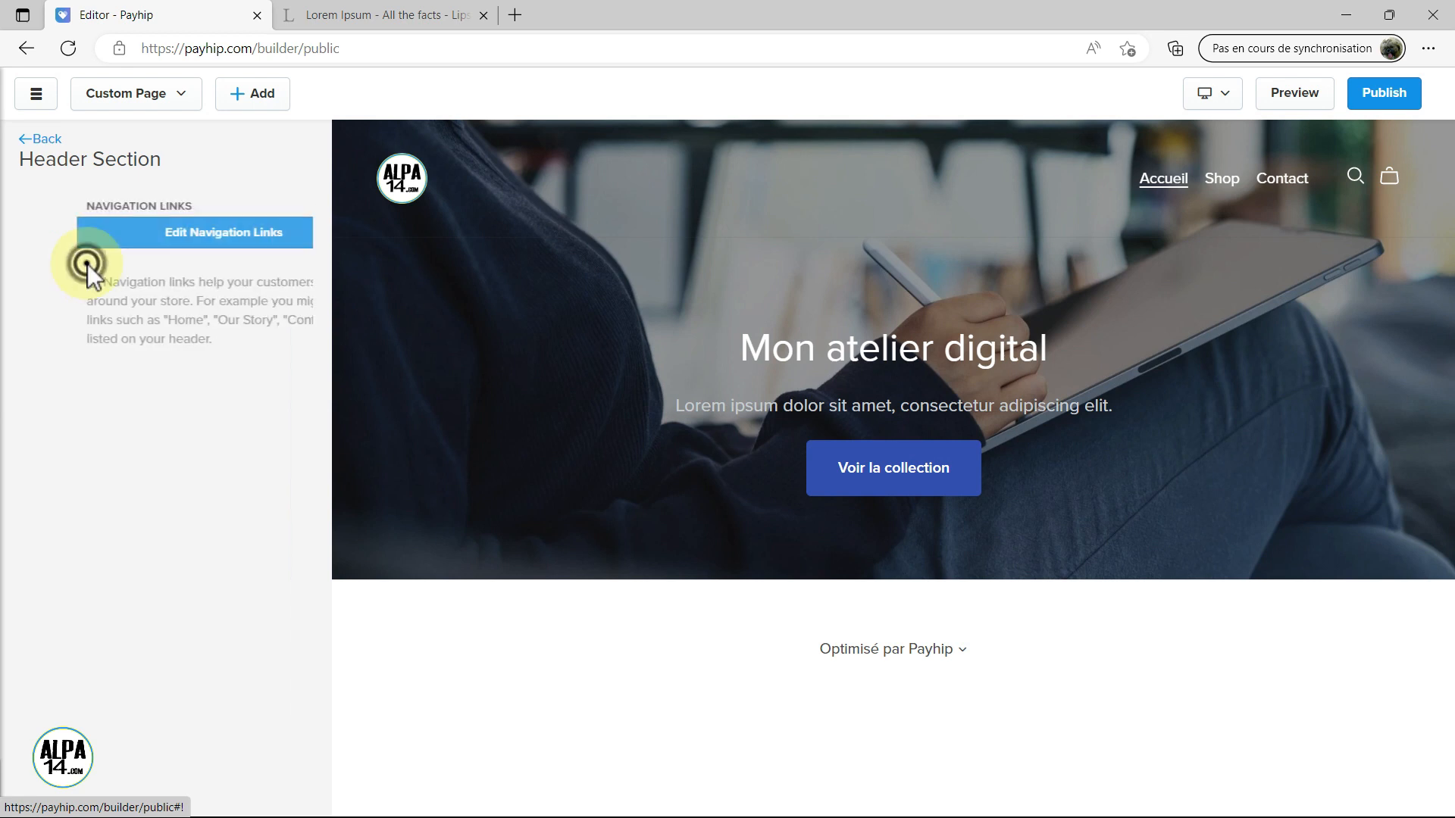
click(122, 233)
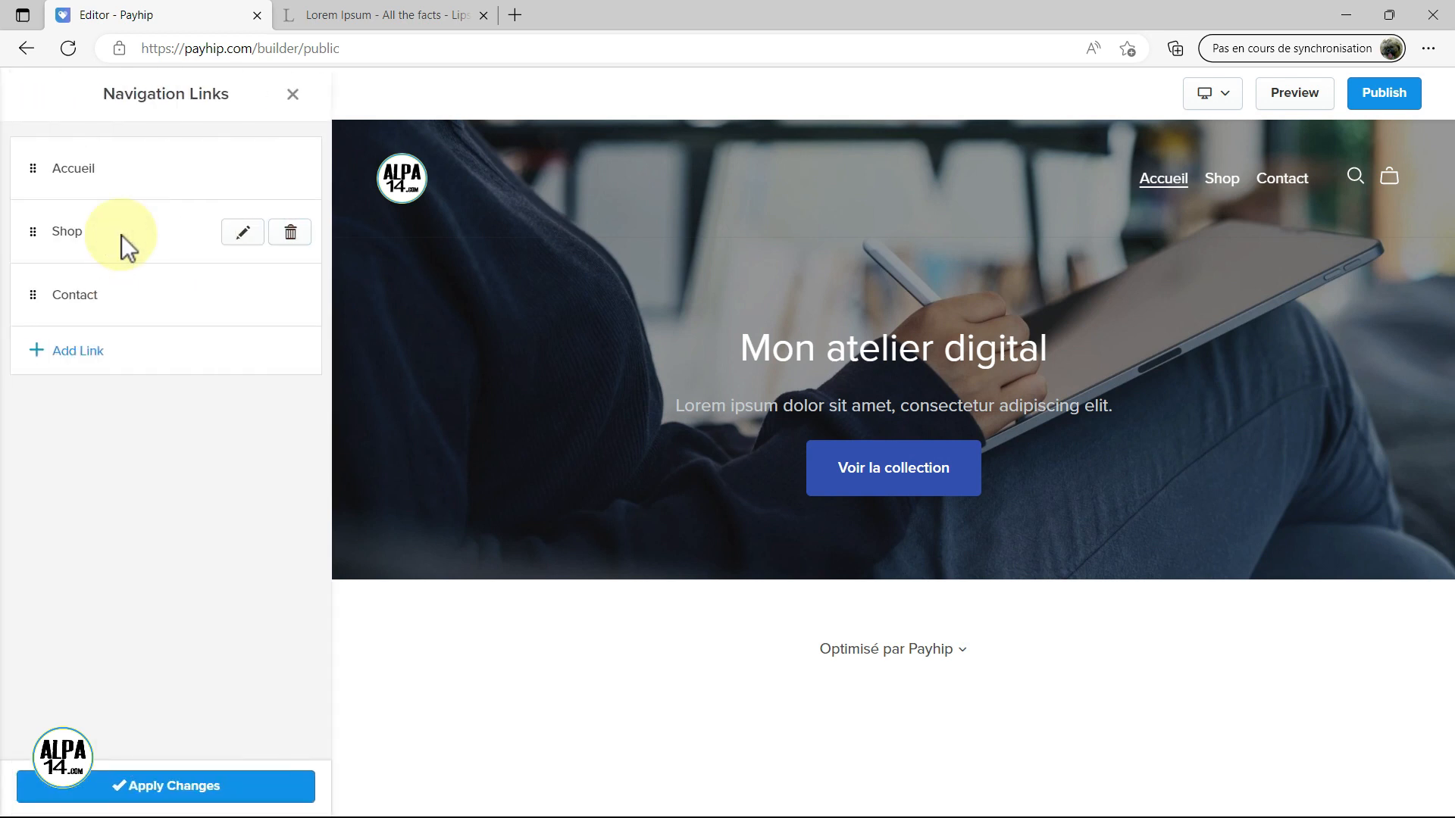
click(239, 233)
click(500, 207)
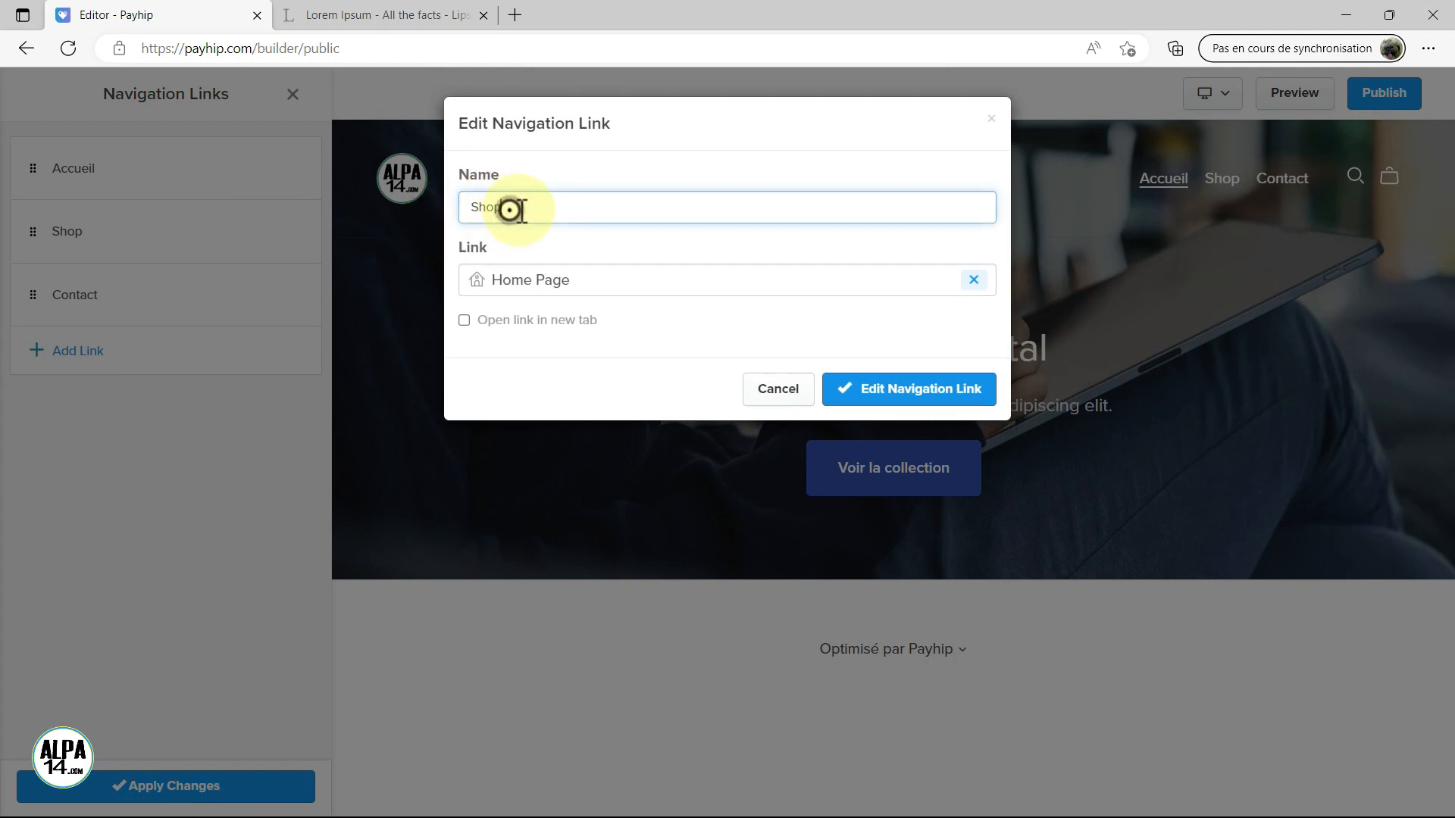
key(BackSpace)
text(Boutique)
click(871, 400)
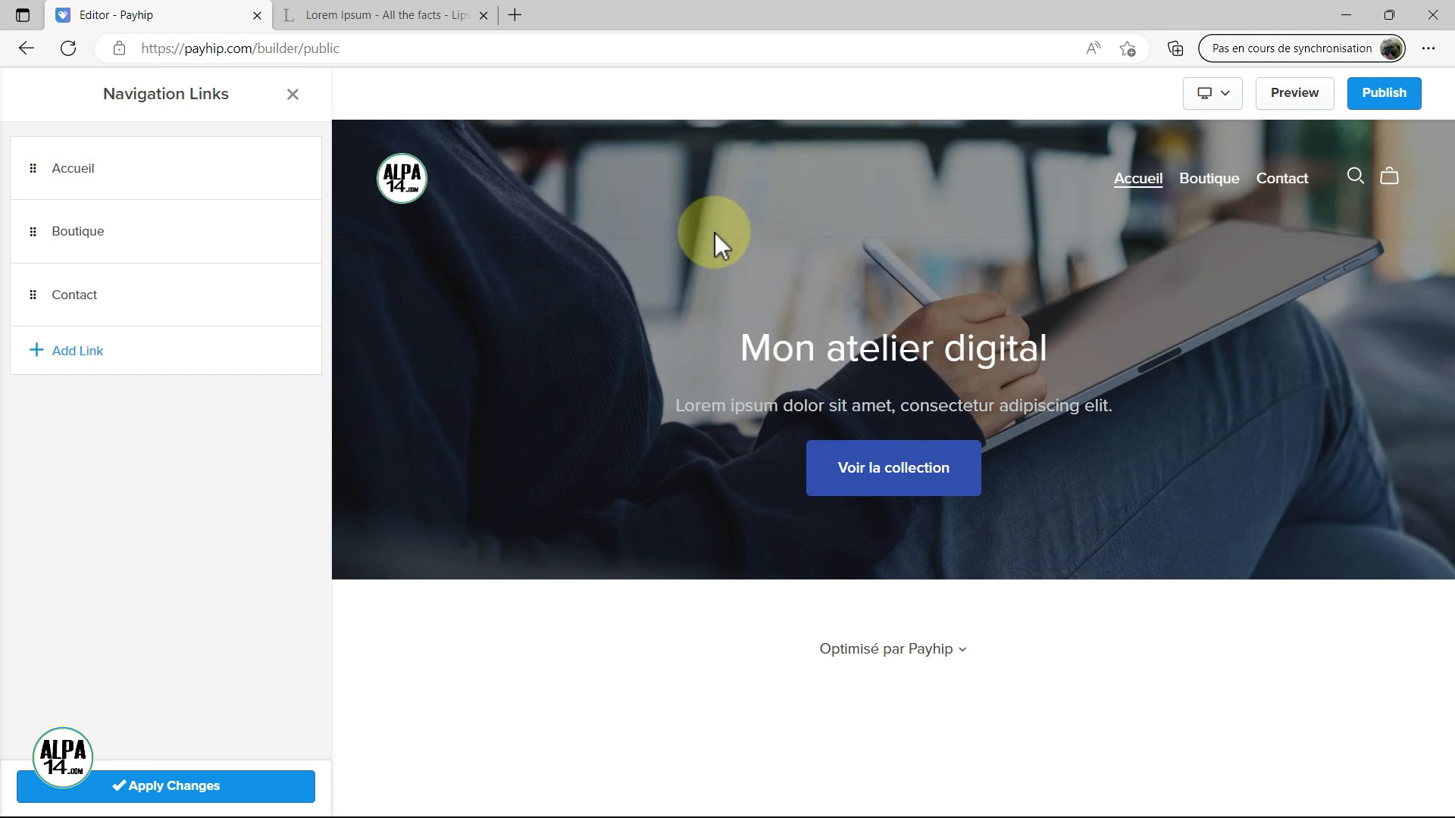
click(292, 94)
click(247, 140)
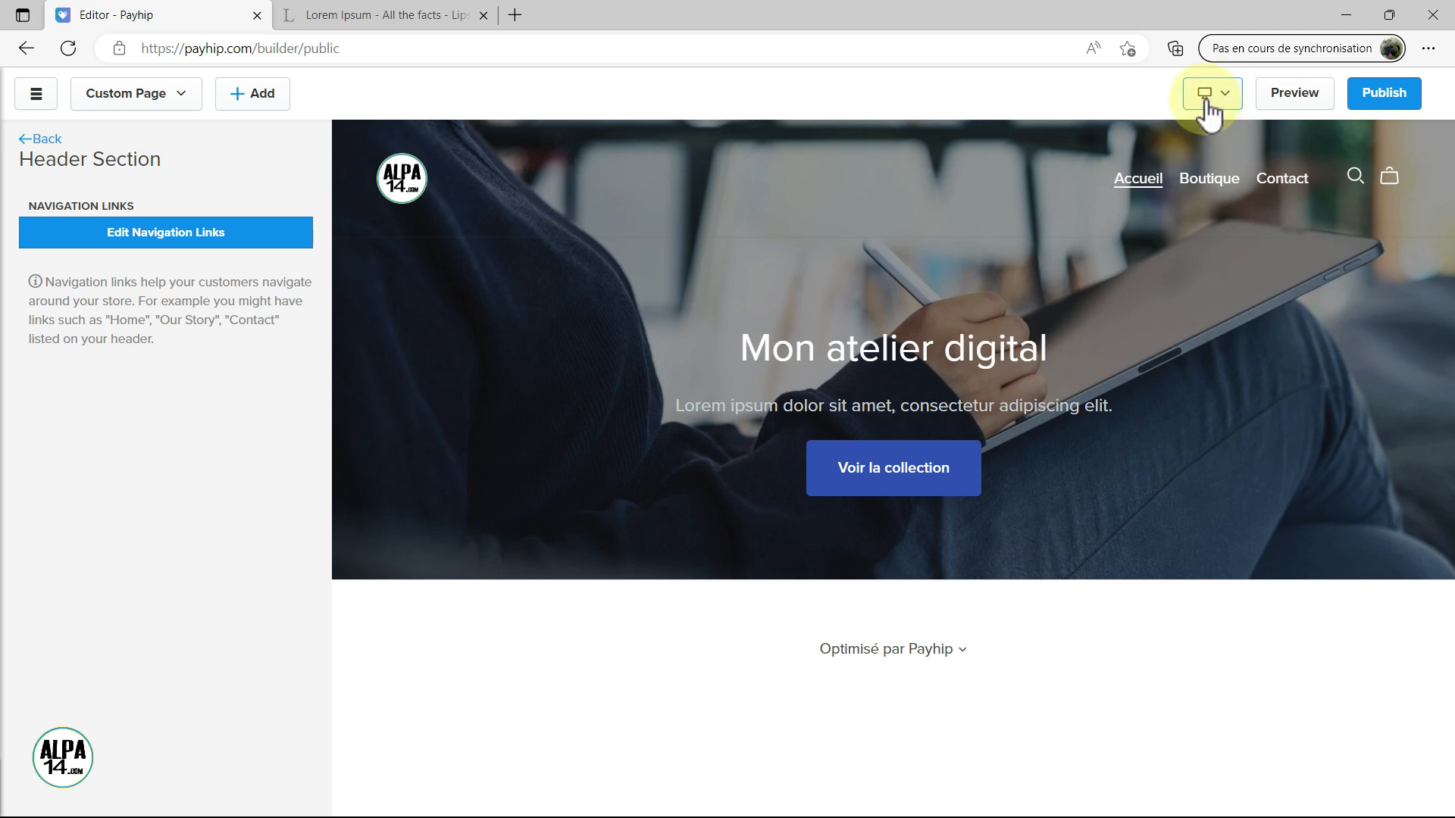
View the Accueil page in mobile then desktop layout, and open a draft store preview
click(1210, 103)
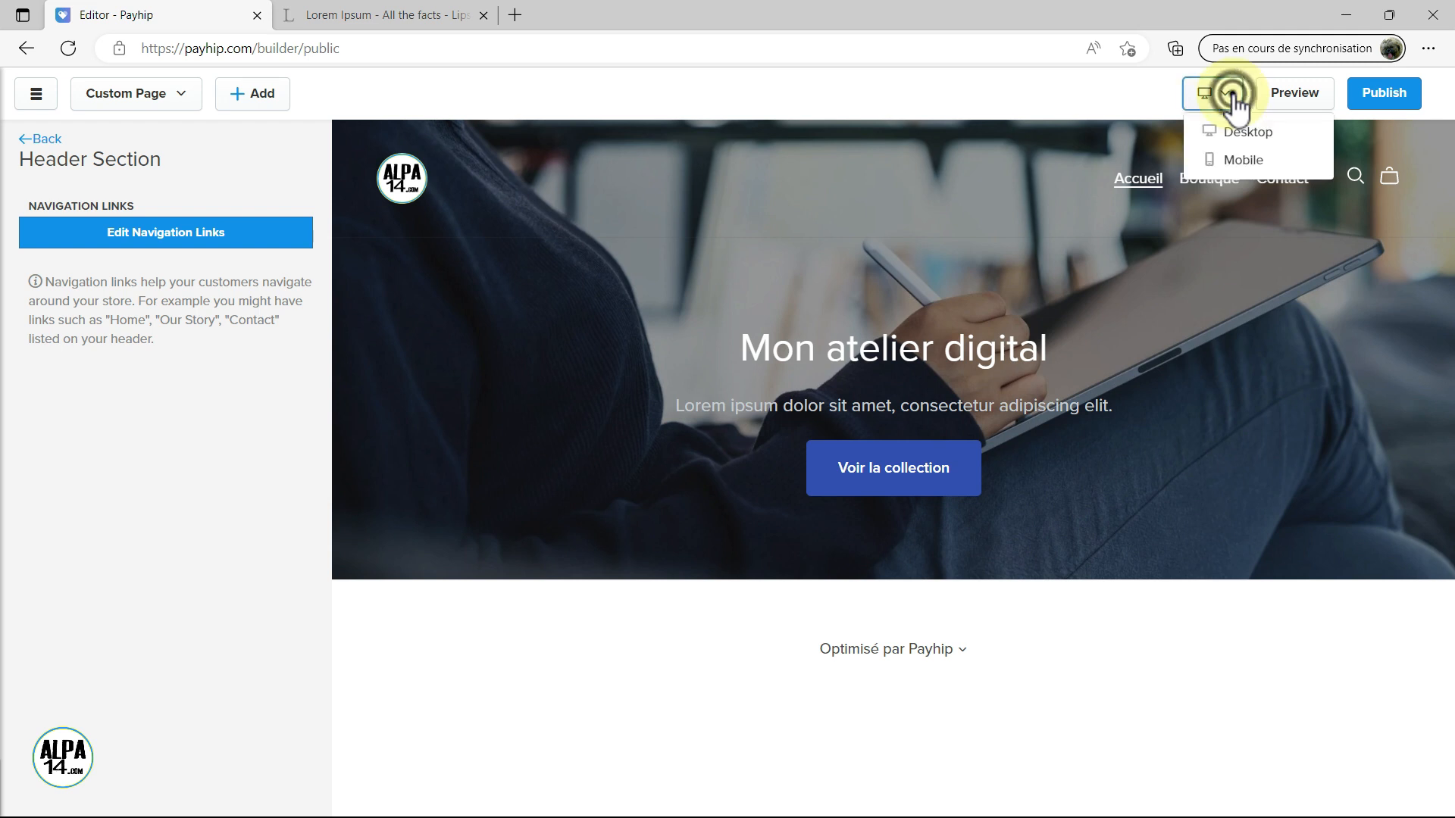
click(1243, 162)
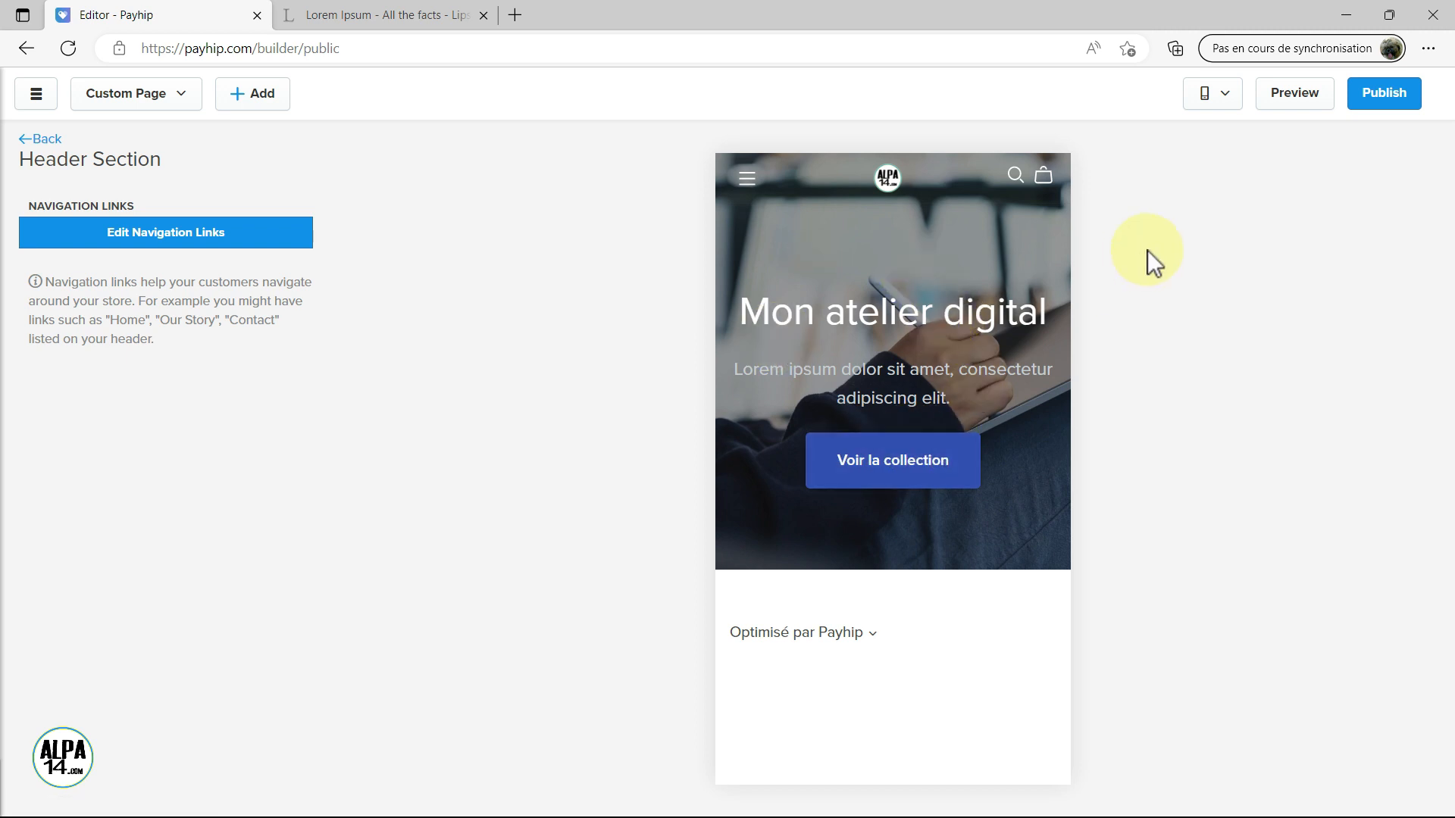
click(1228, 110)
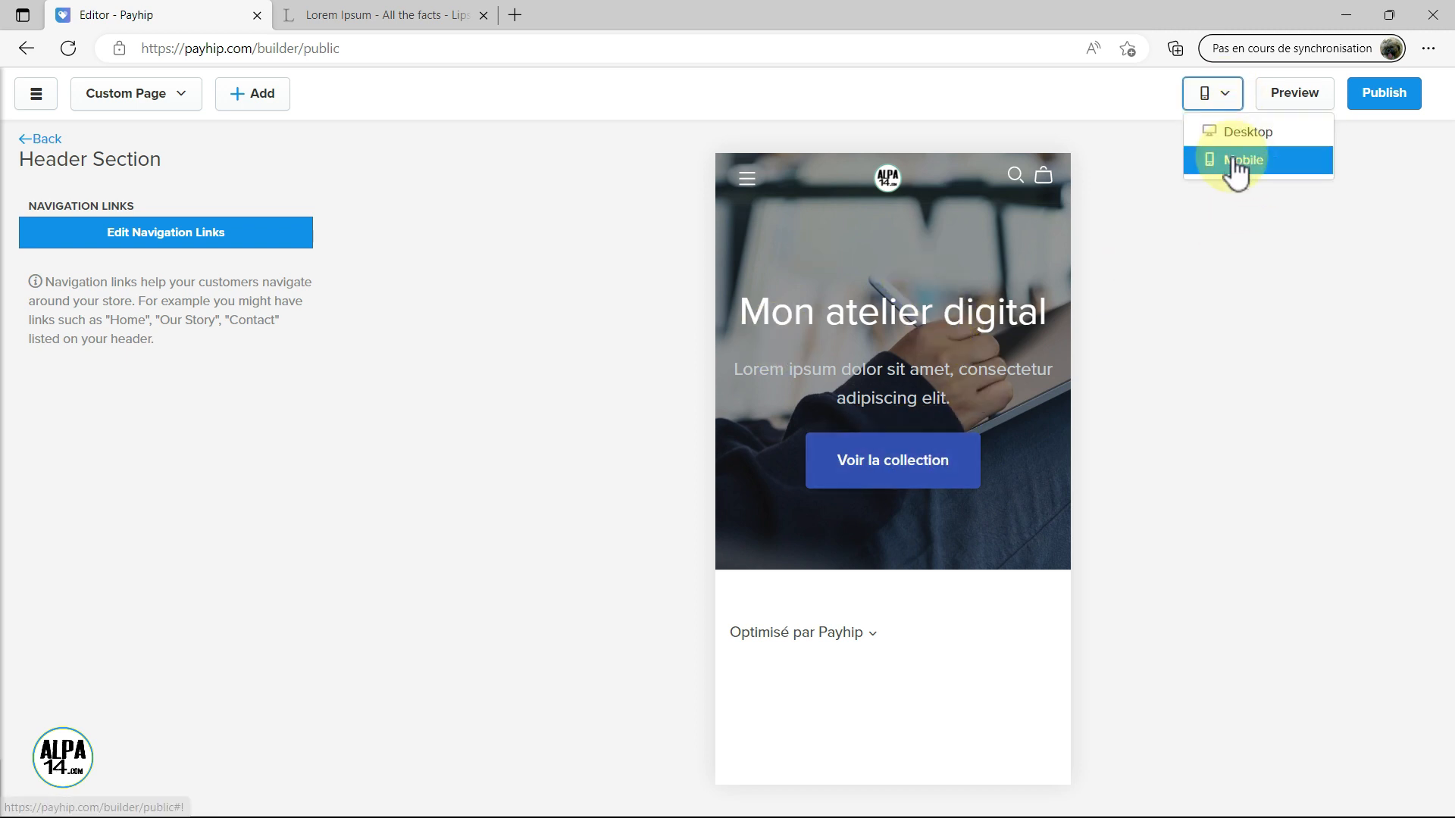
click(1235, 131)
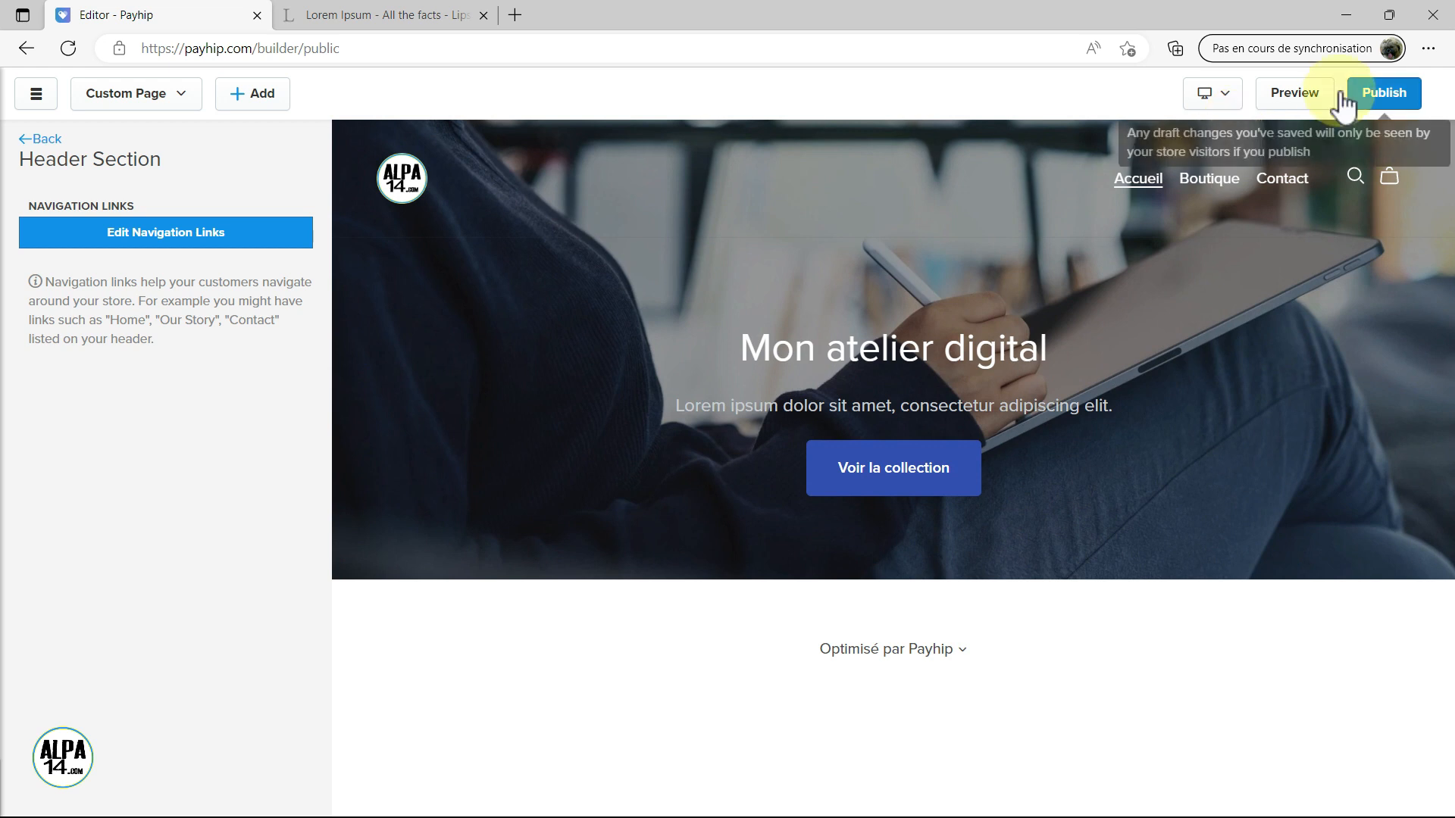
click(1294, 92)
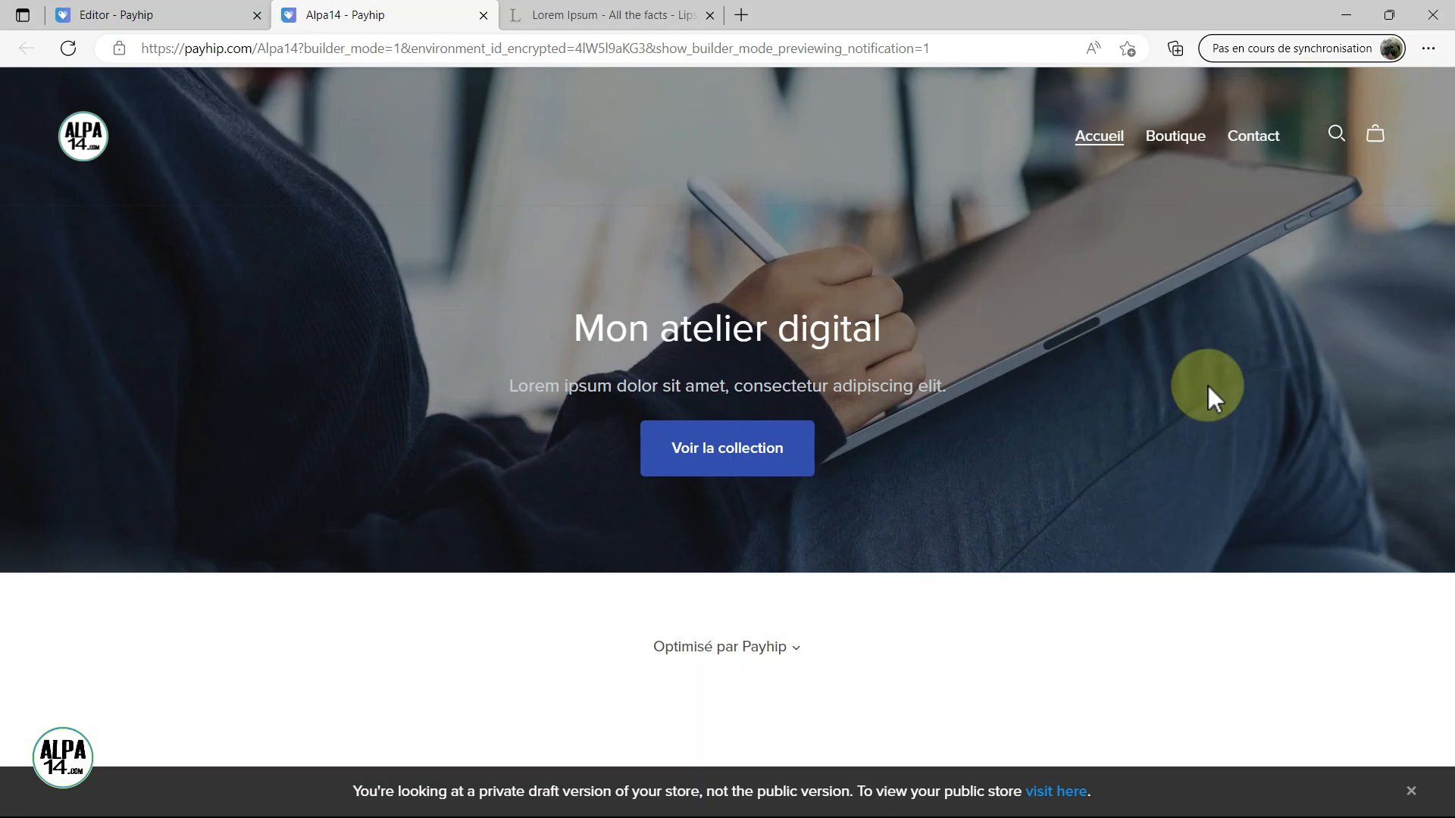
click(124, 21)
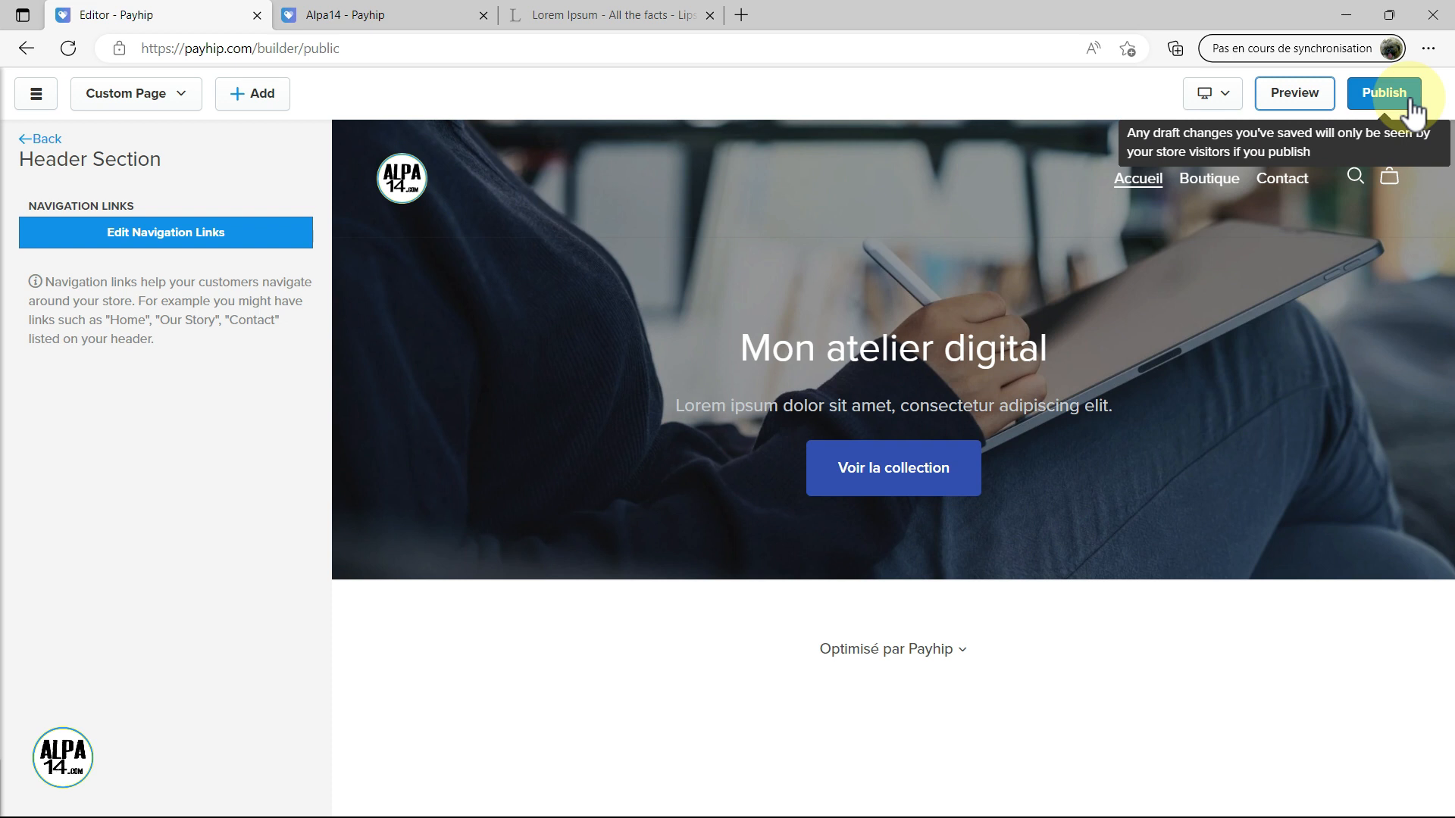
Switch the editor to the All Products page
click(32, 140)
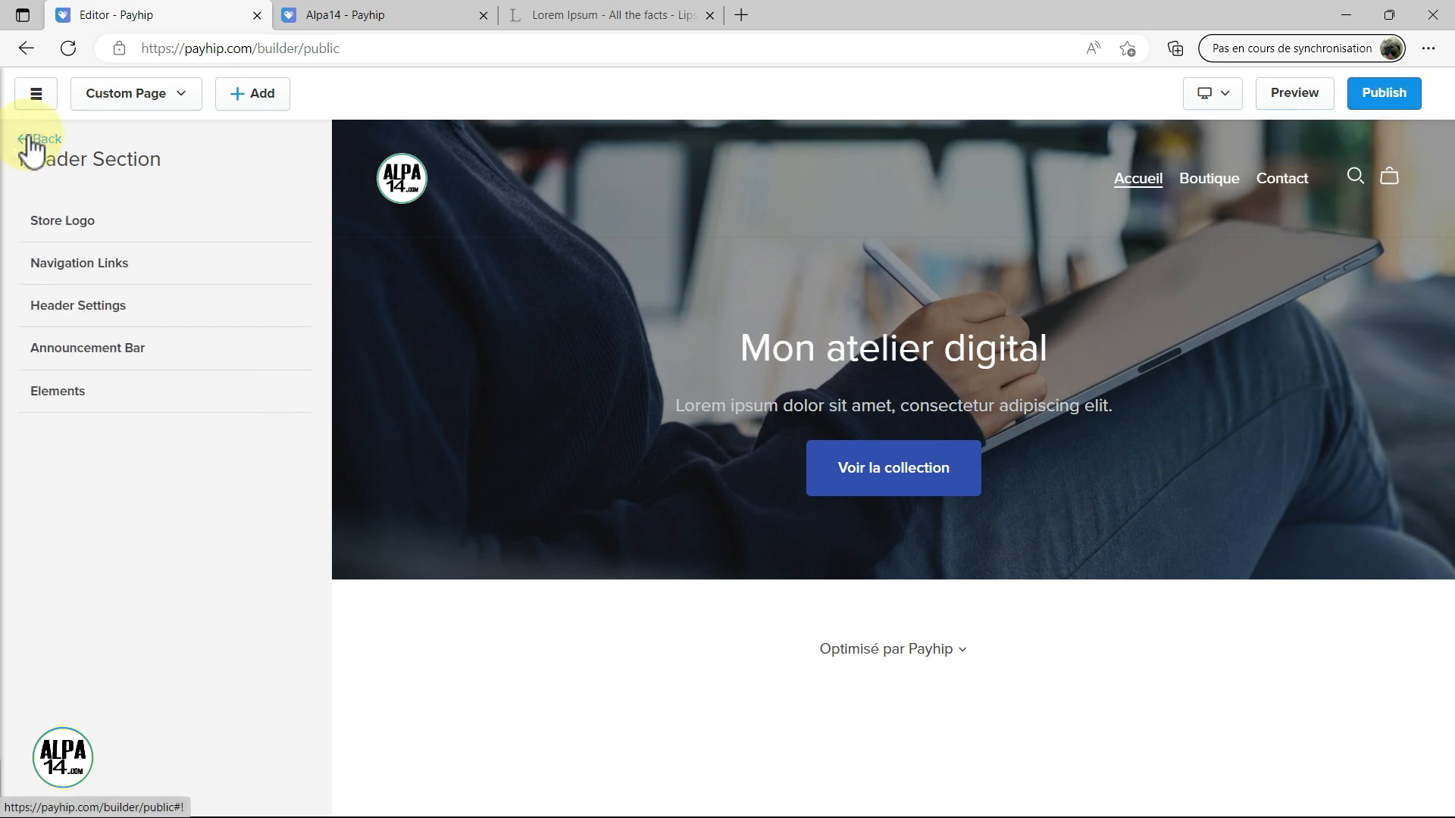
click(30, 139)
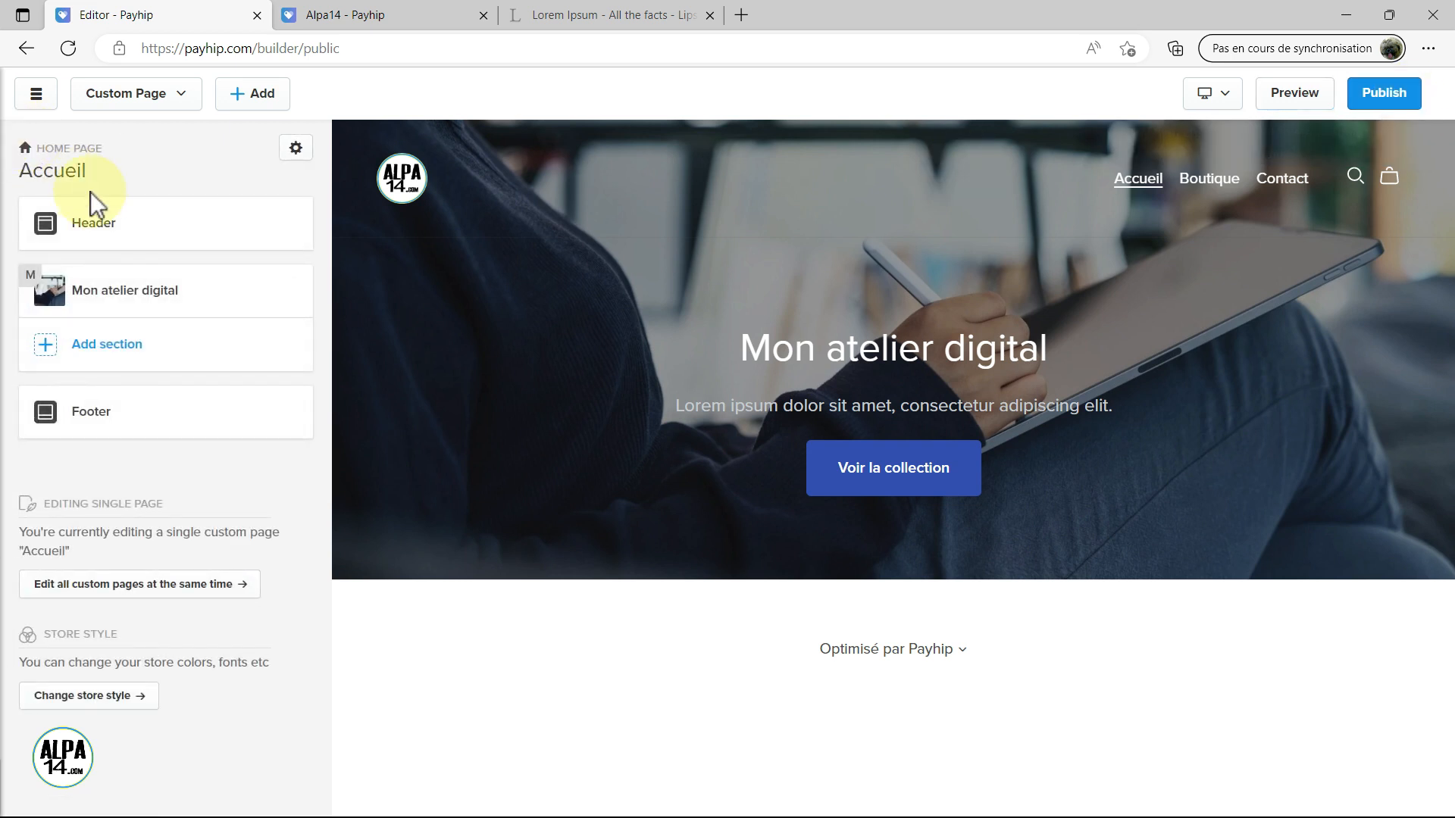
click(181, 97)
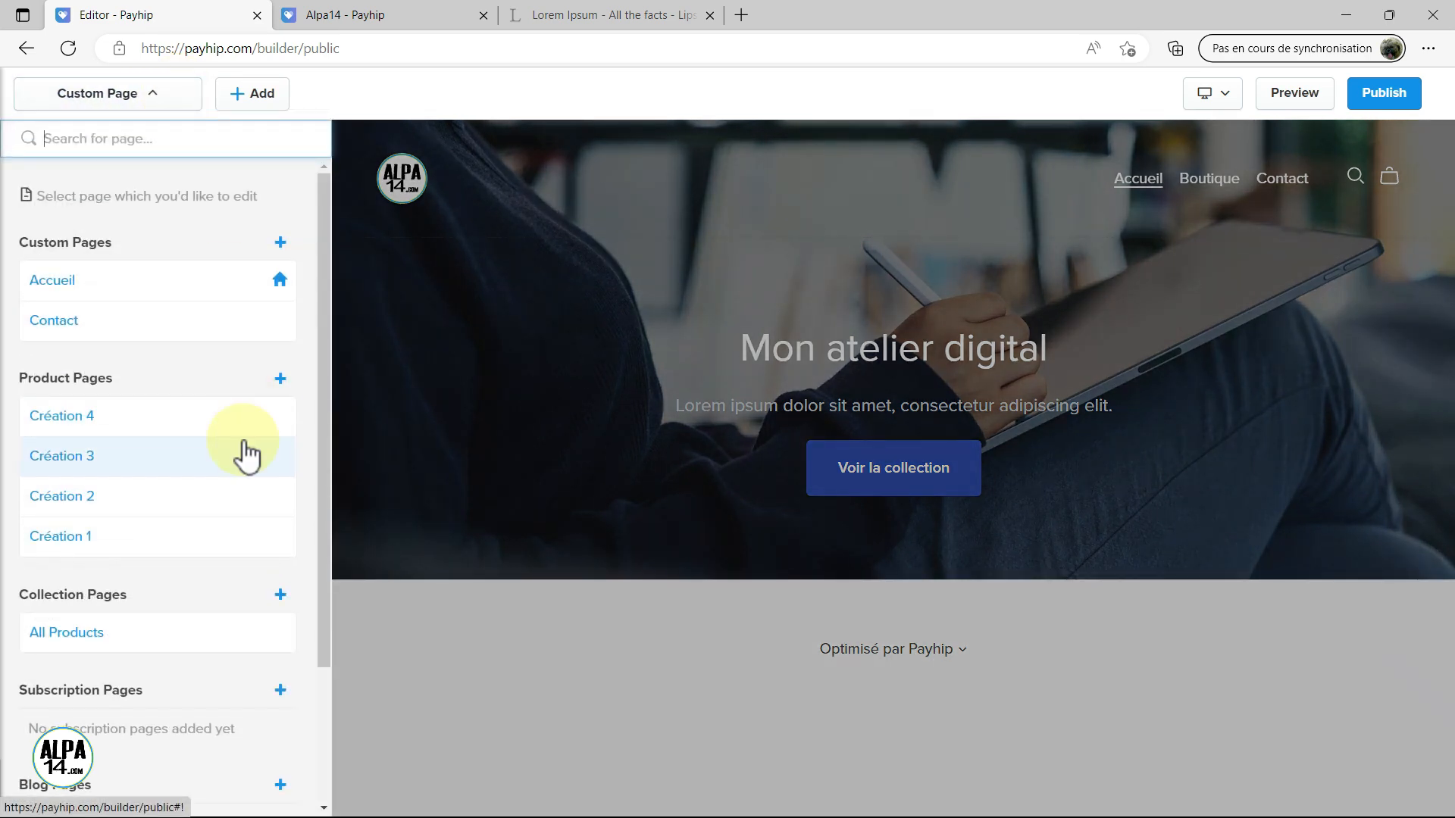
click(111, 635)
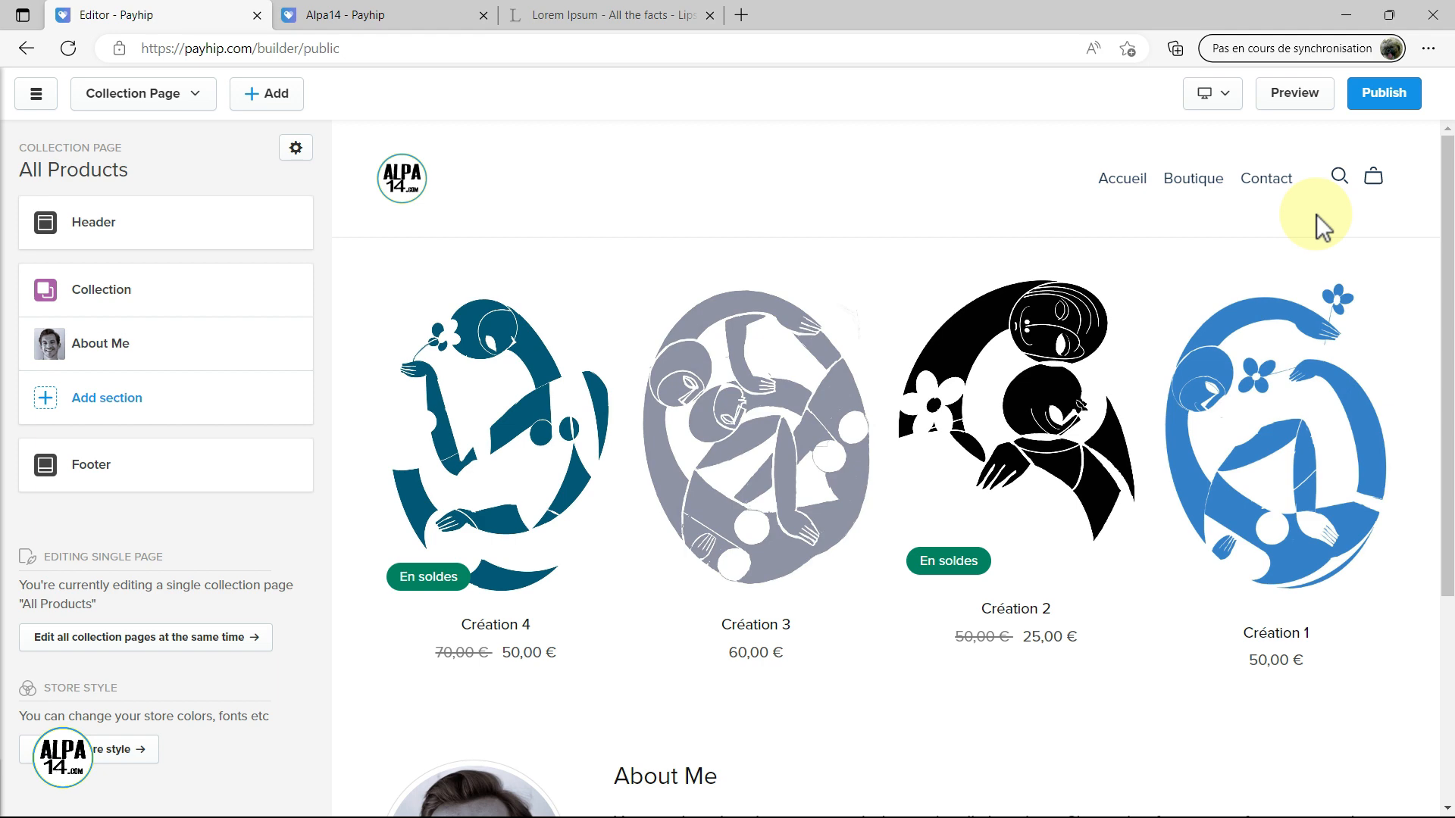
Insert an Image With Text 'Mon atelier digital' banner above the product collection
click(84, 395)
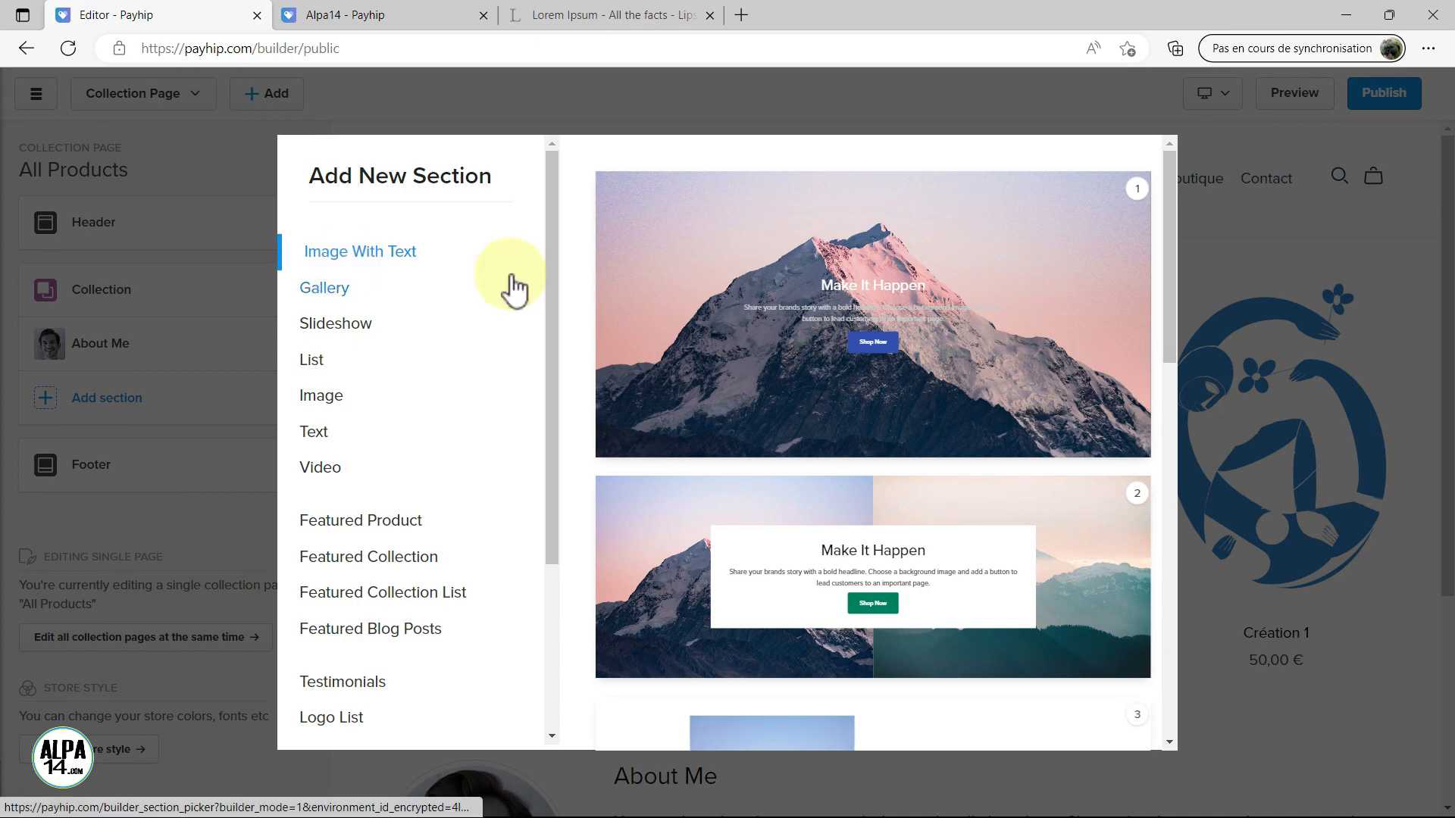
click(844, 277)
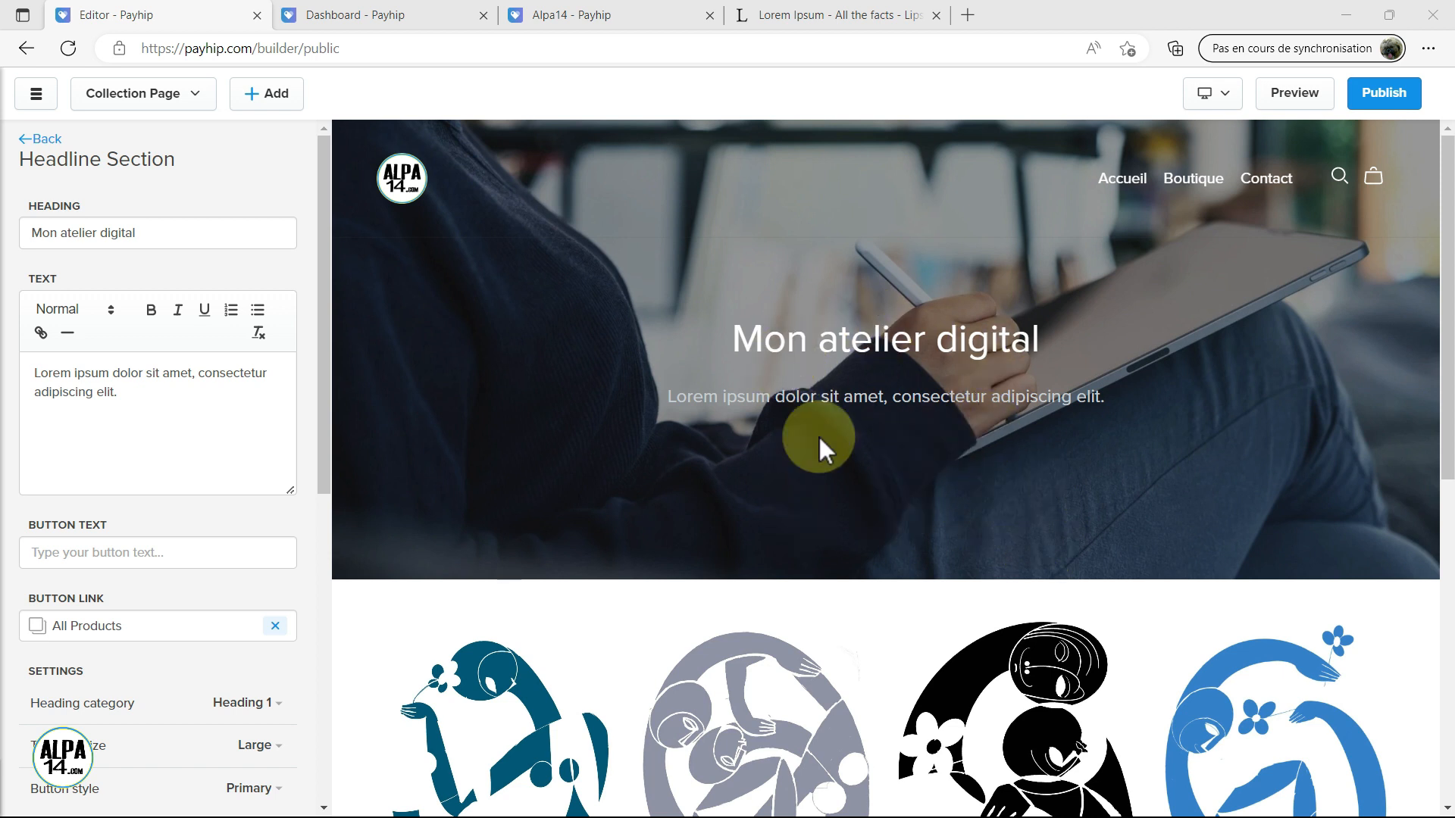
scroll(758, 653, down, 3)
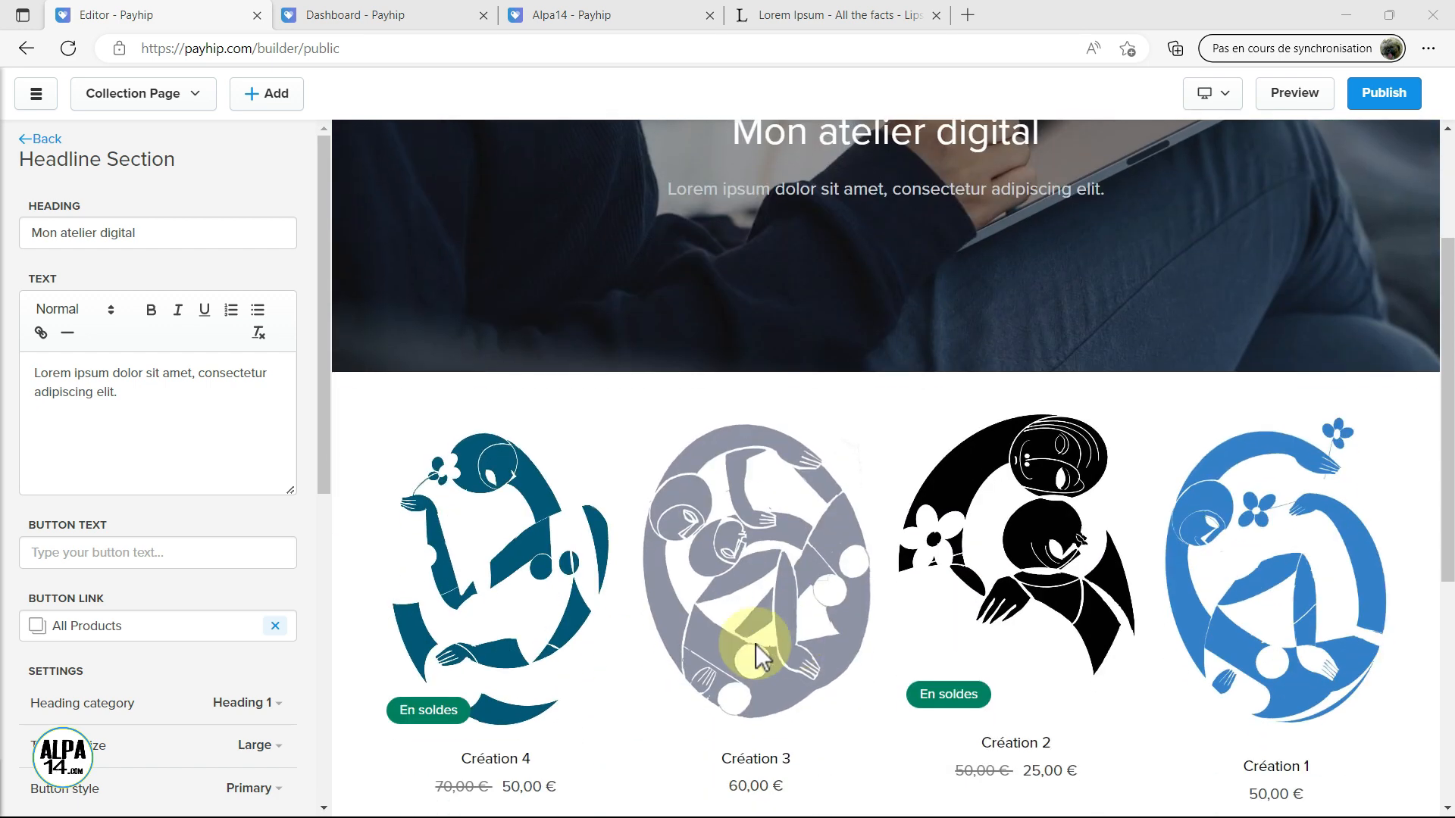
scroll(886, 627, up, 3)
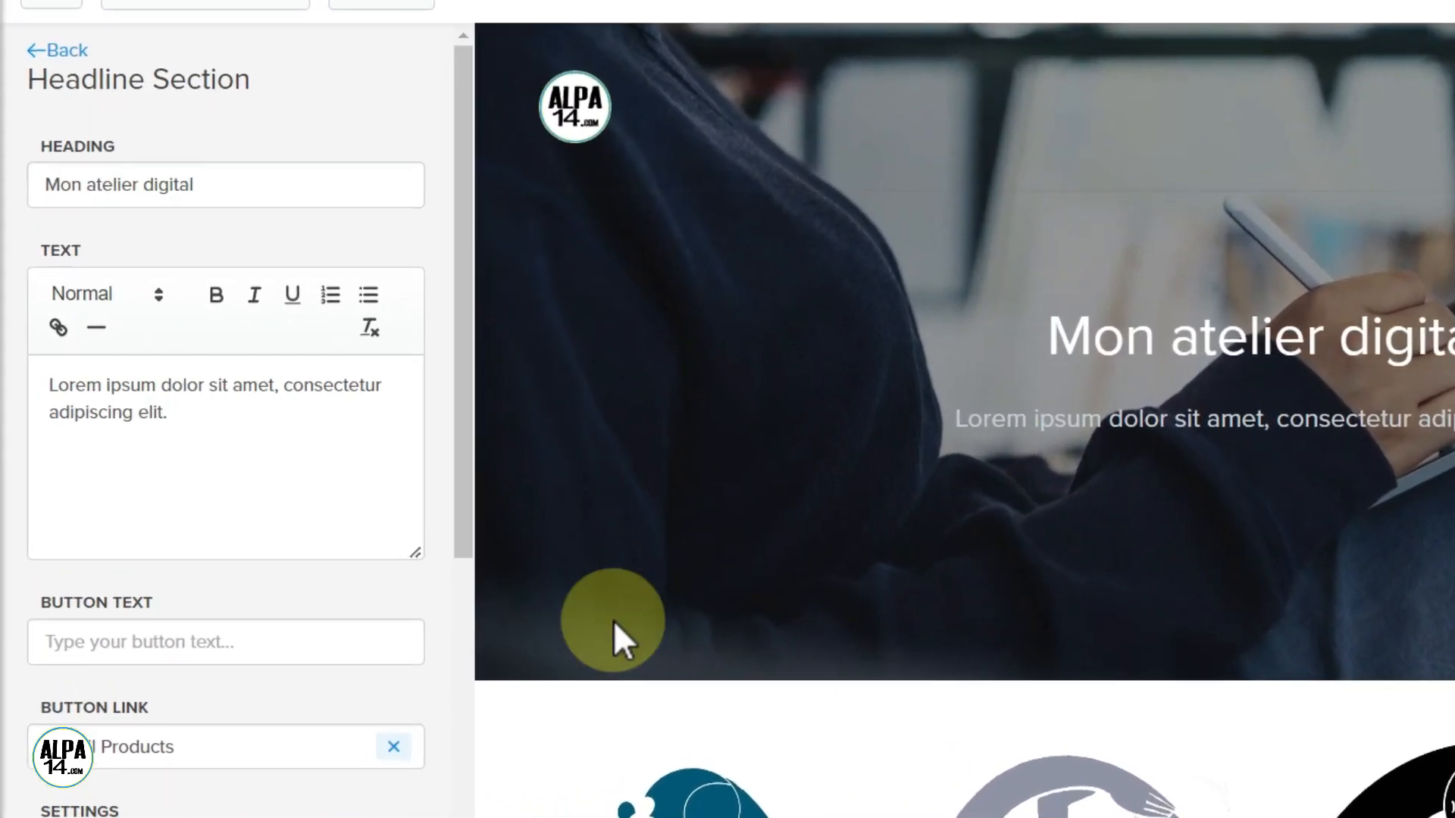
click(81, 642)
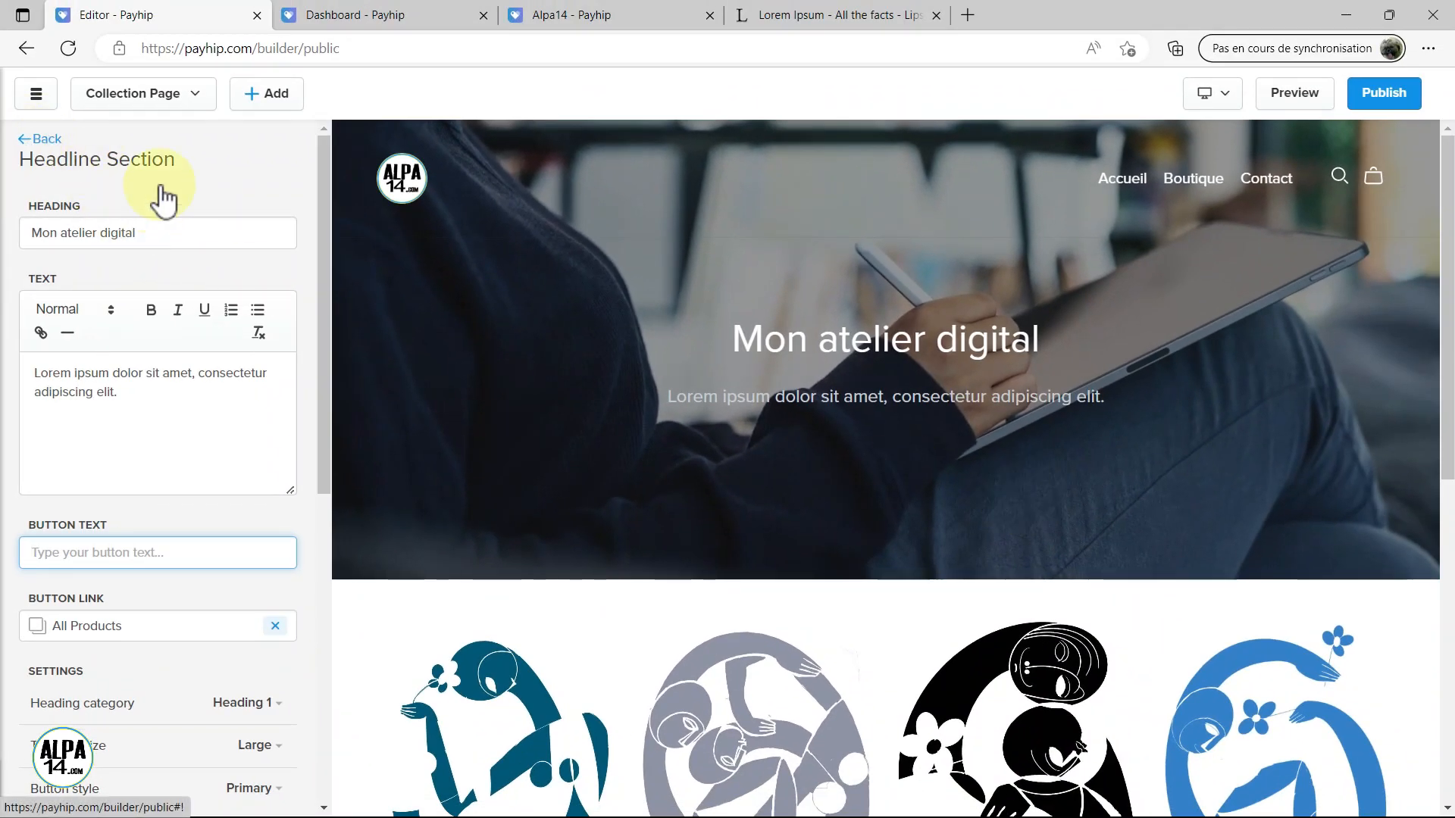
click(35, 137)
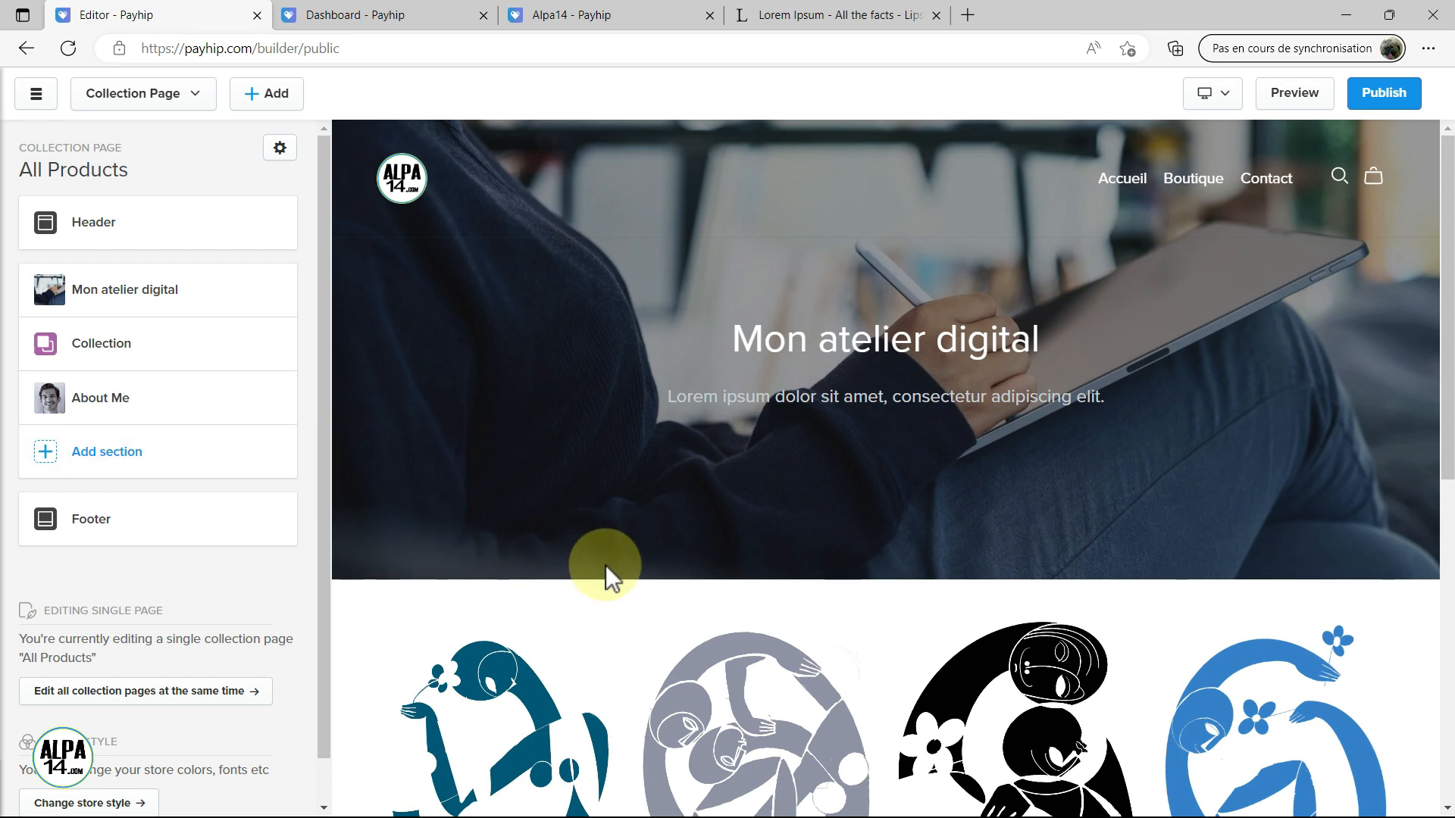
Scroll down the All Products preview and open its Footer section settings
scroll(607, 575, down, 5)
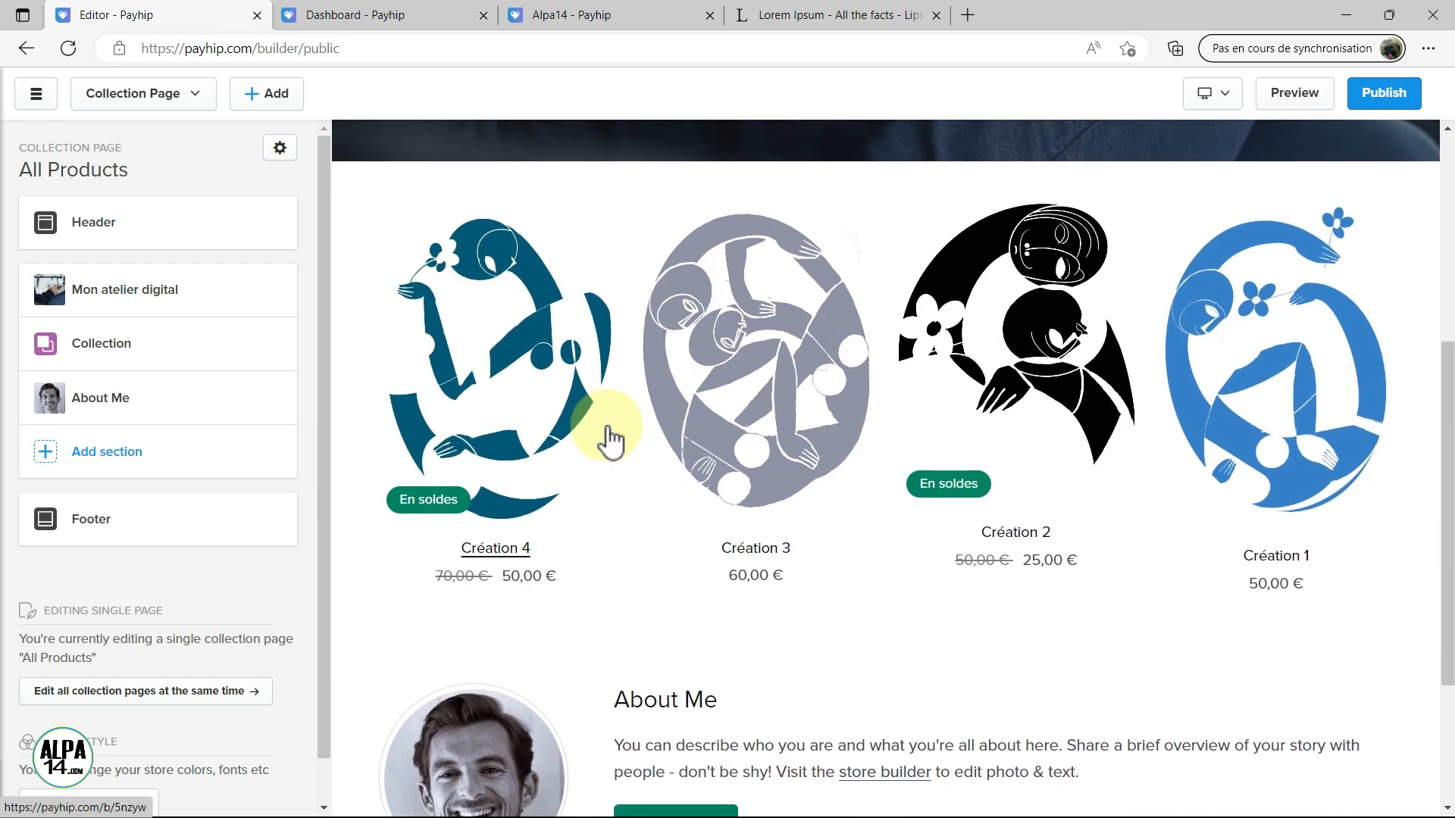
scroll(607, 436, down, 3)
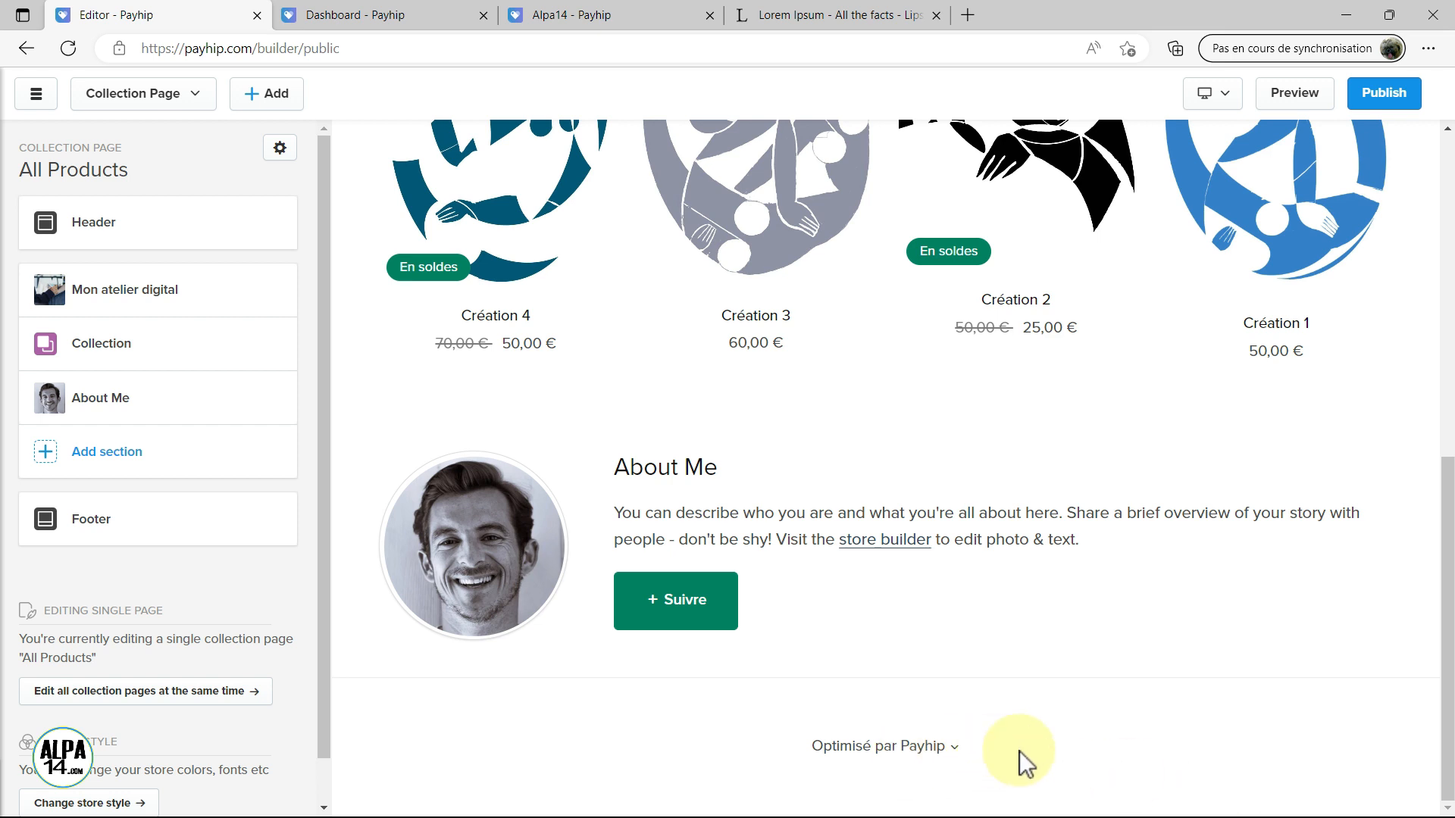
click(138, 526)
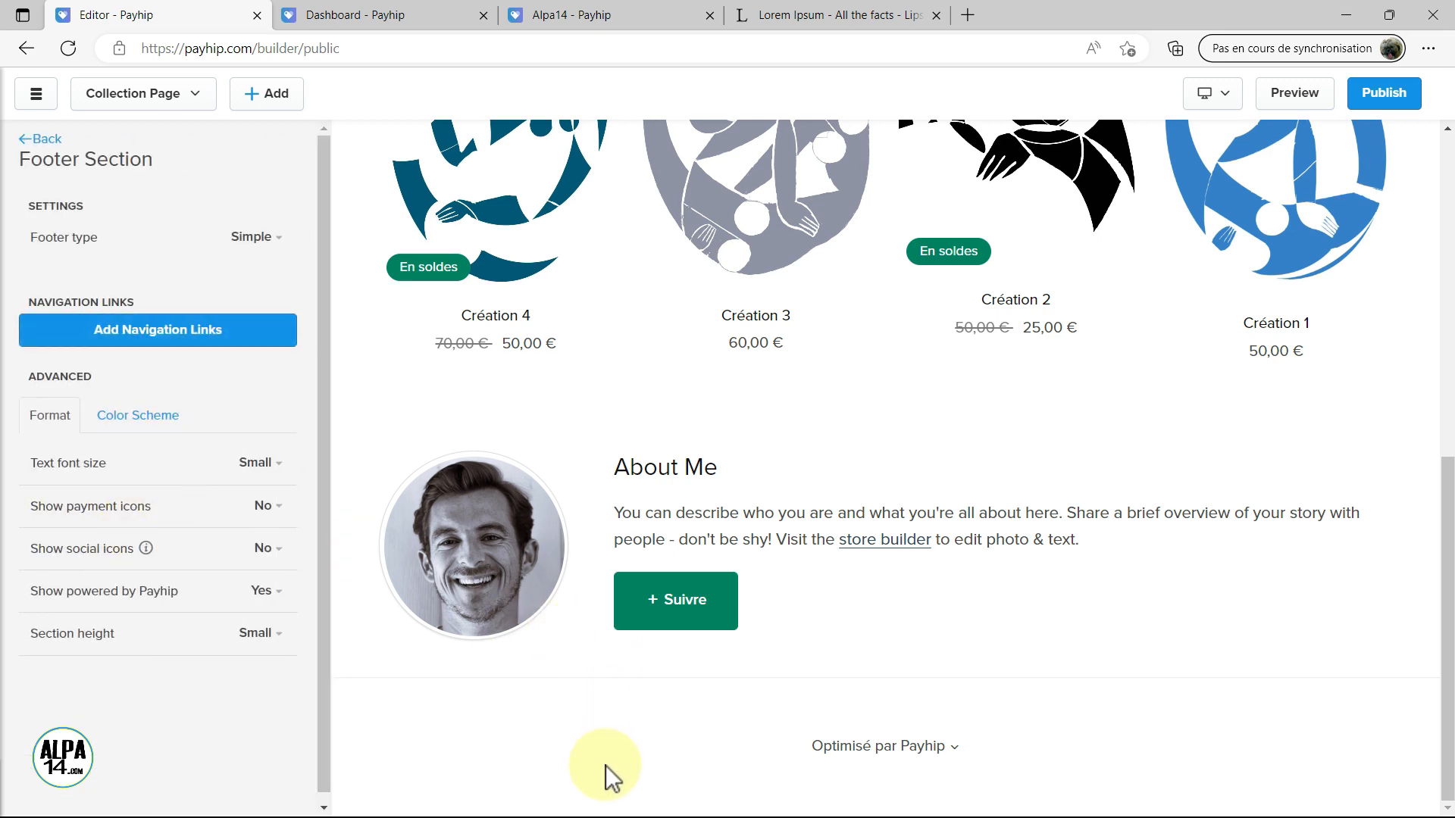
Set the footer's Show payment icons to Yes, keeping the Payhip credit, and save
click(130, 415)
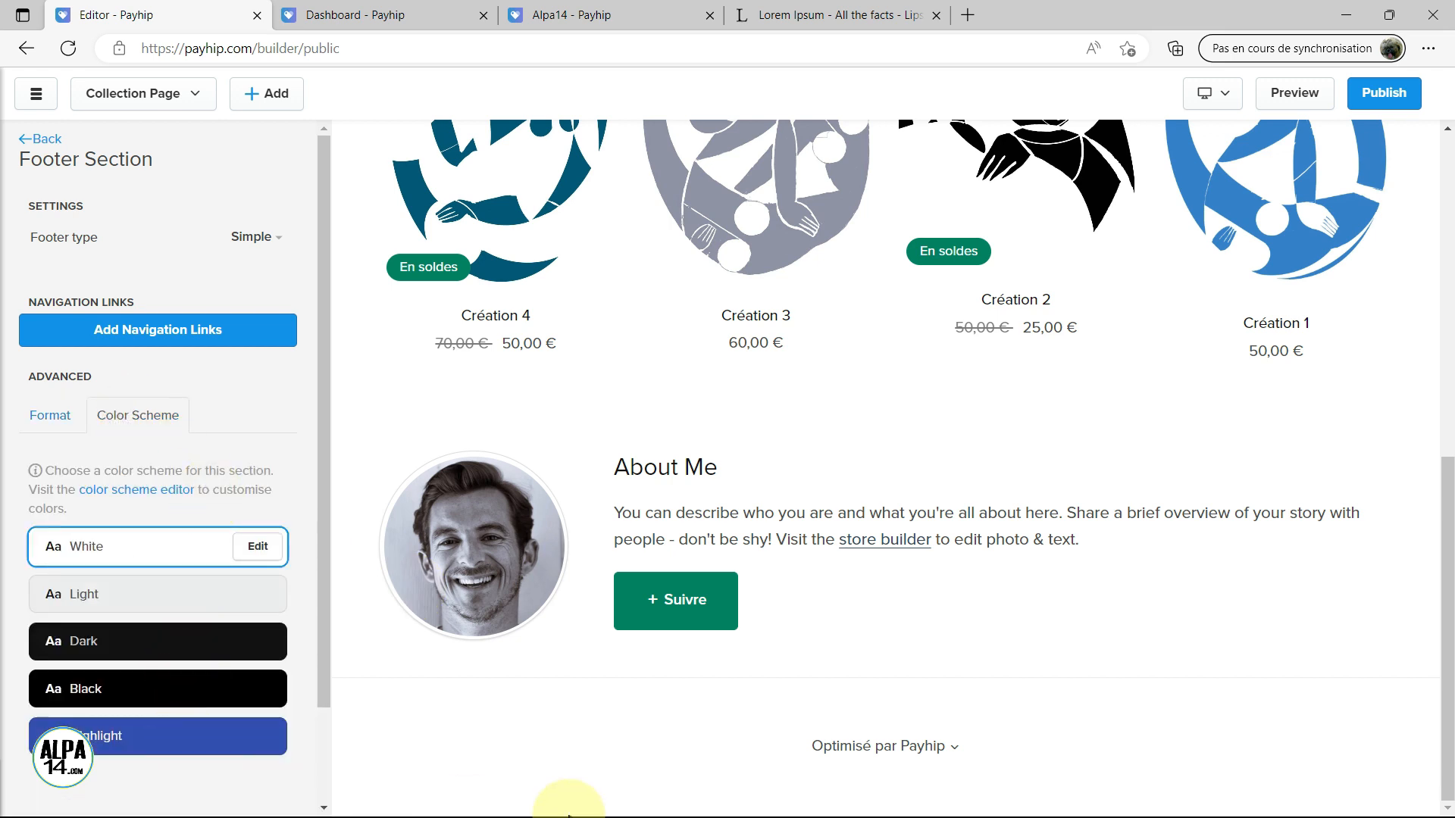
click(53, 423)
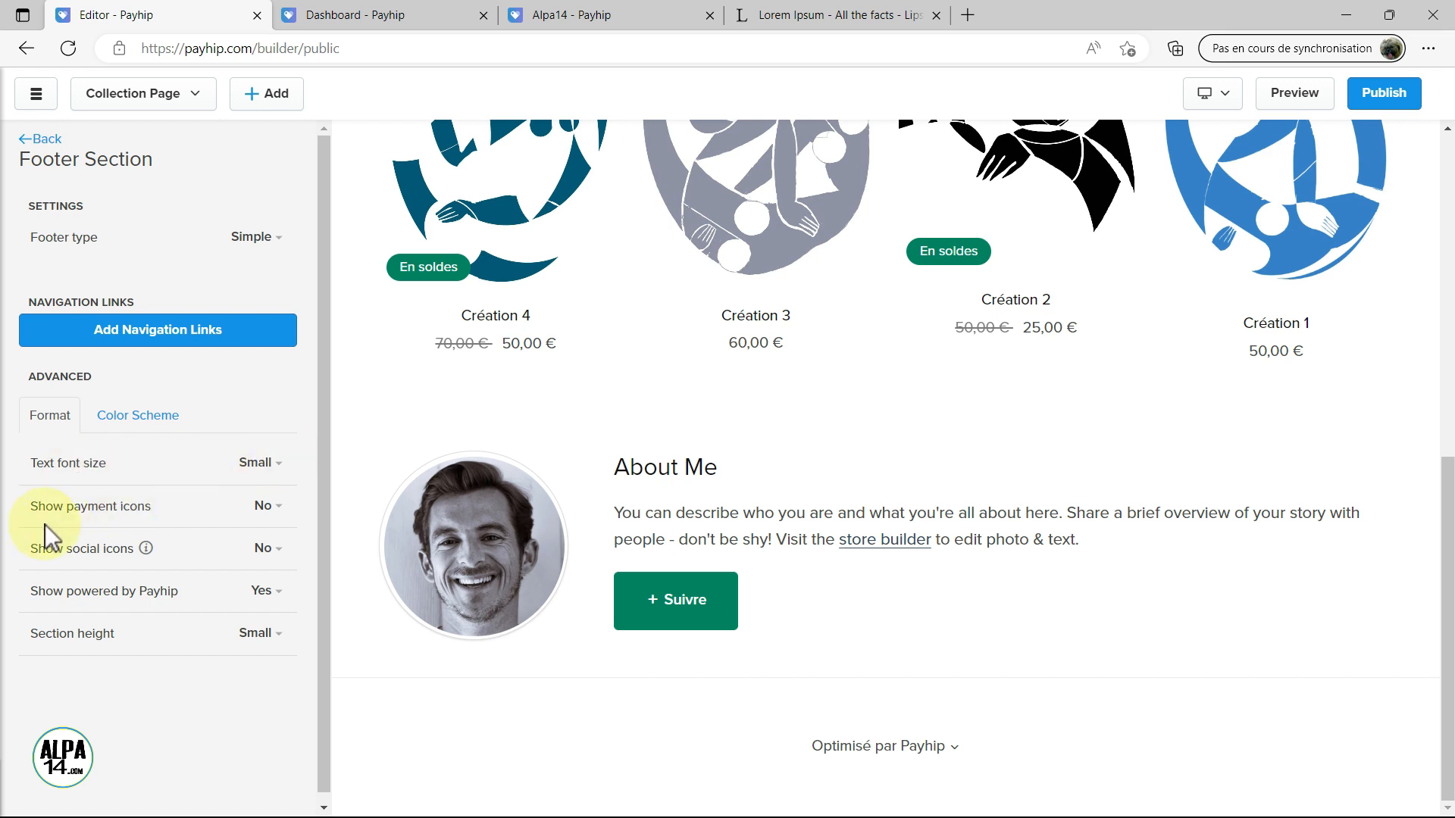
click(269, 508)
click(232, 543)
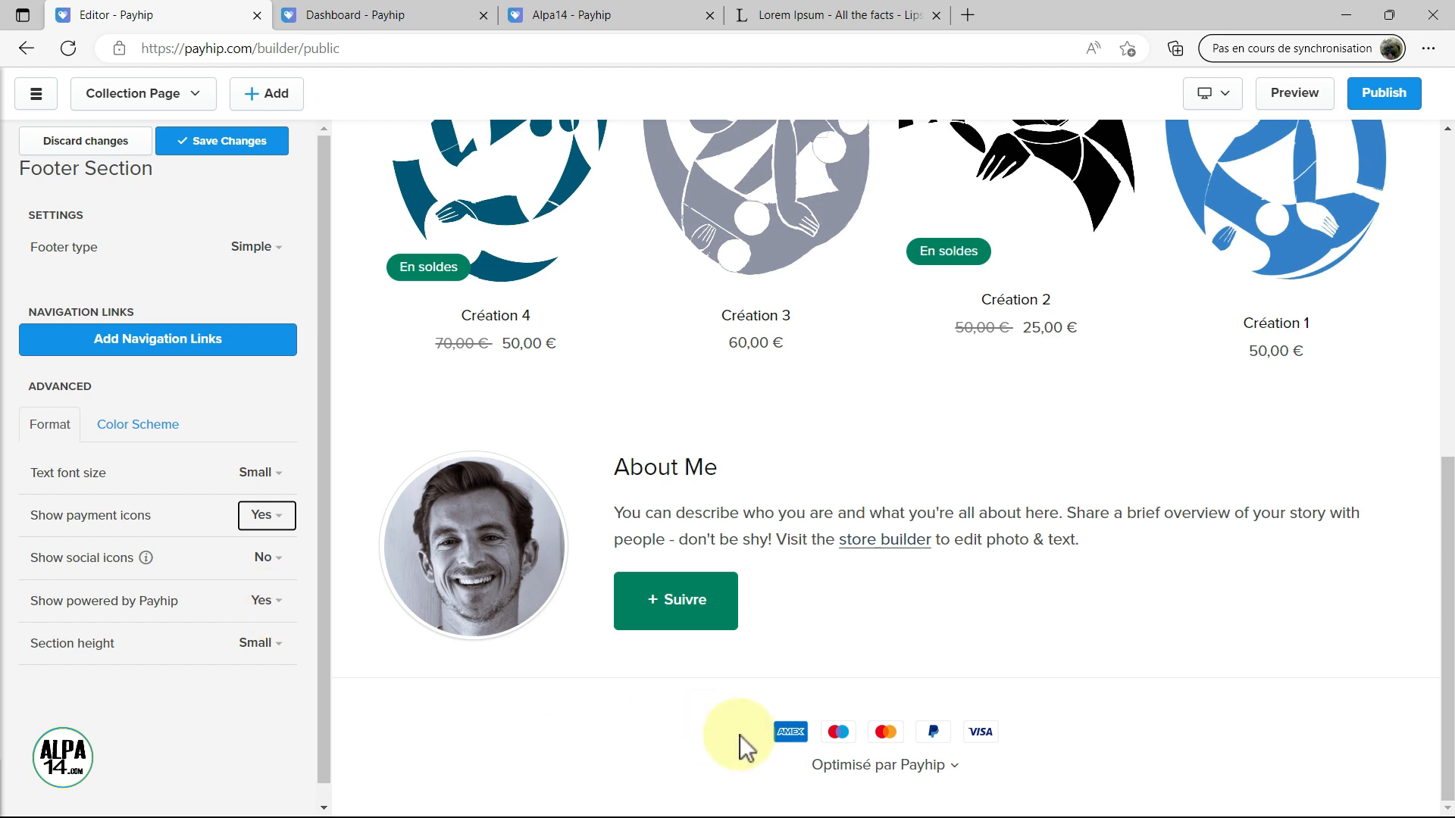
click(282, 610)
click(247, 666)
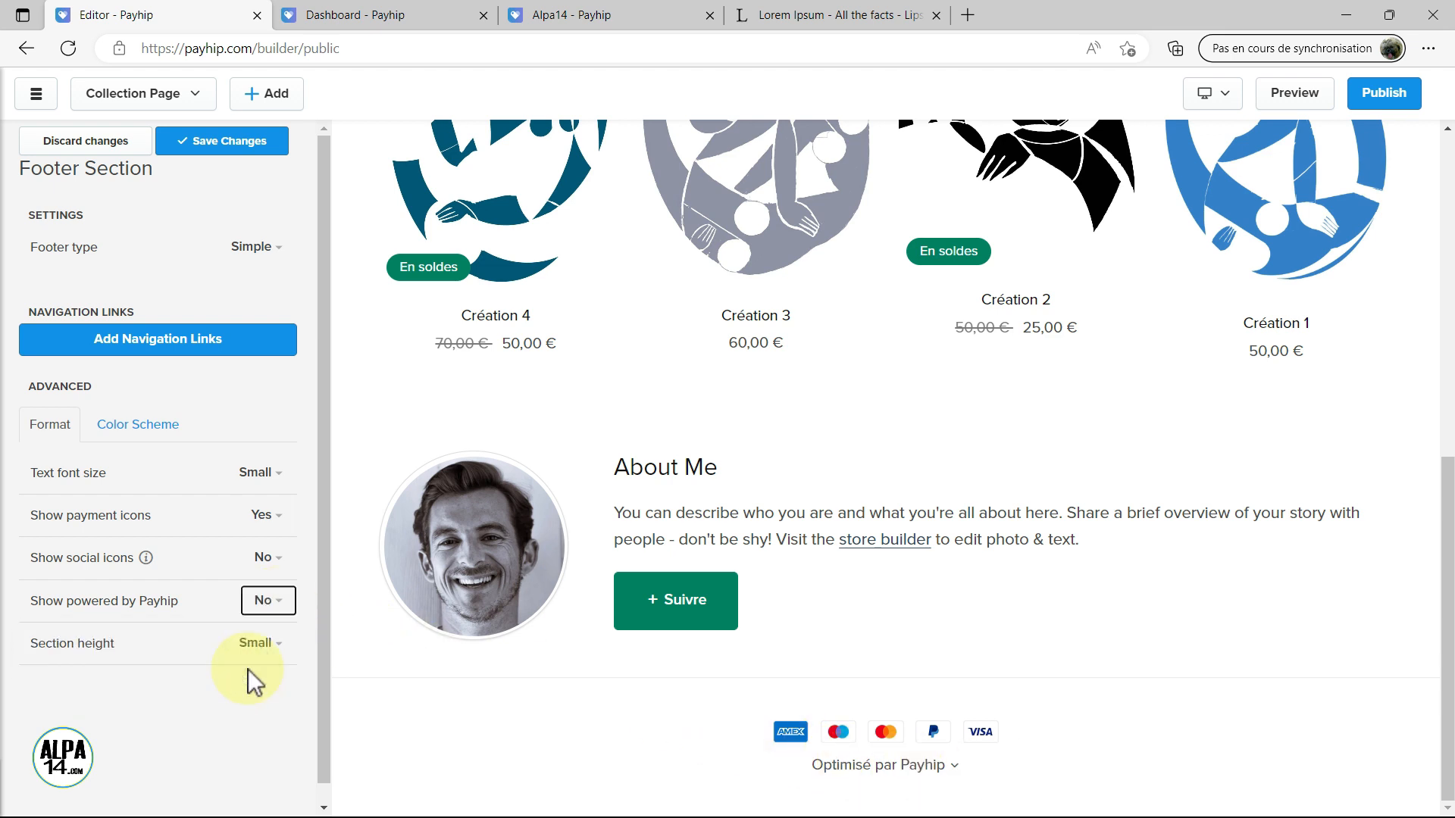
click(284, 608)
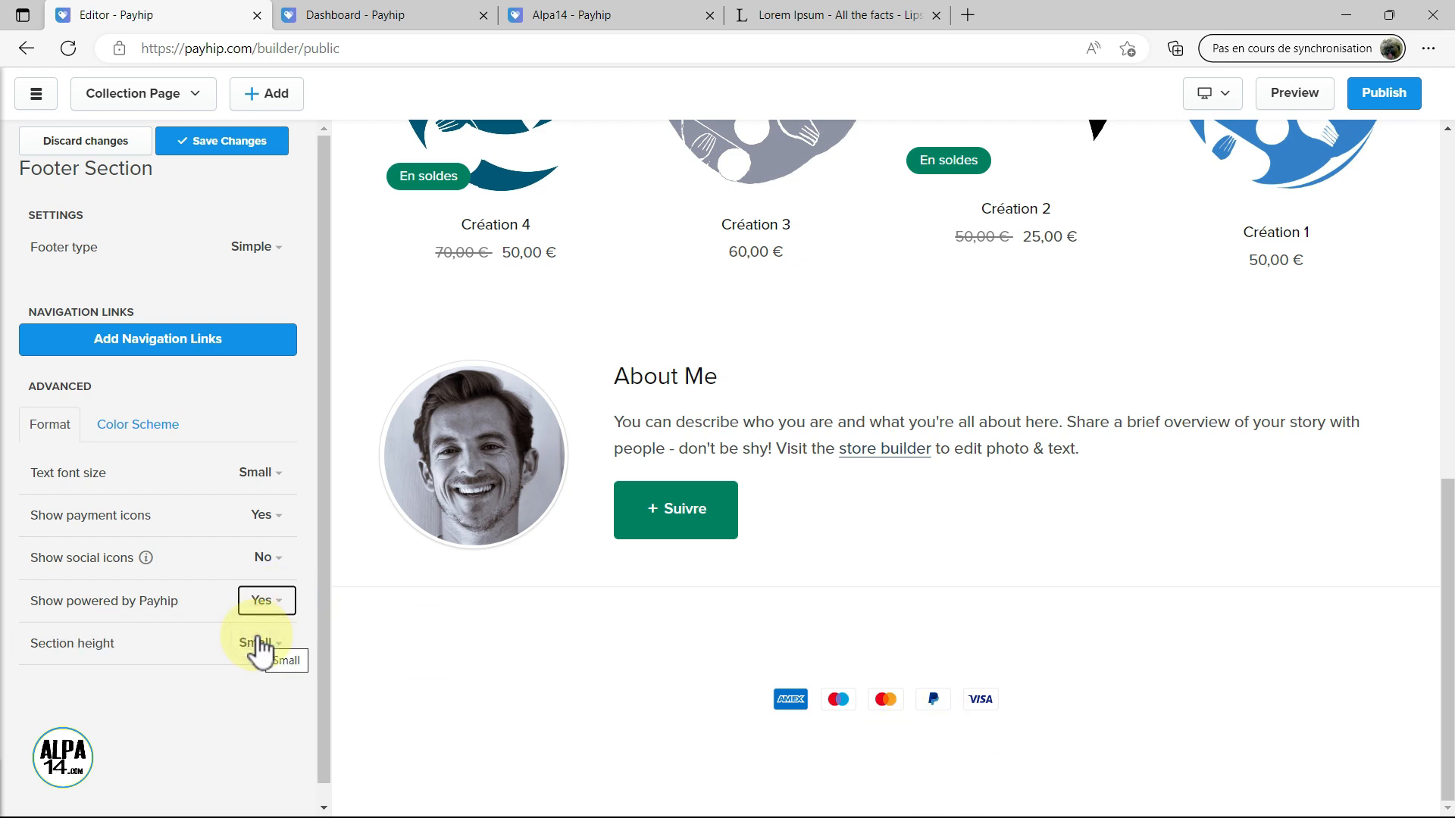
click(955, 721)
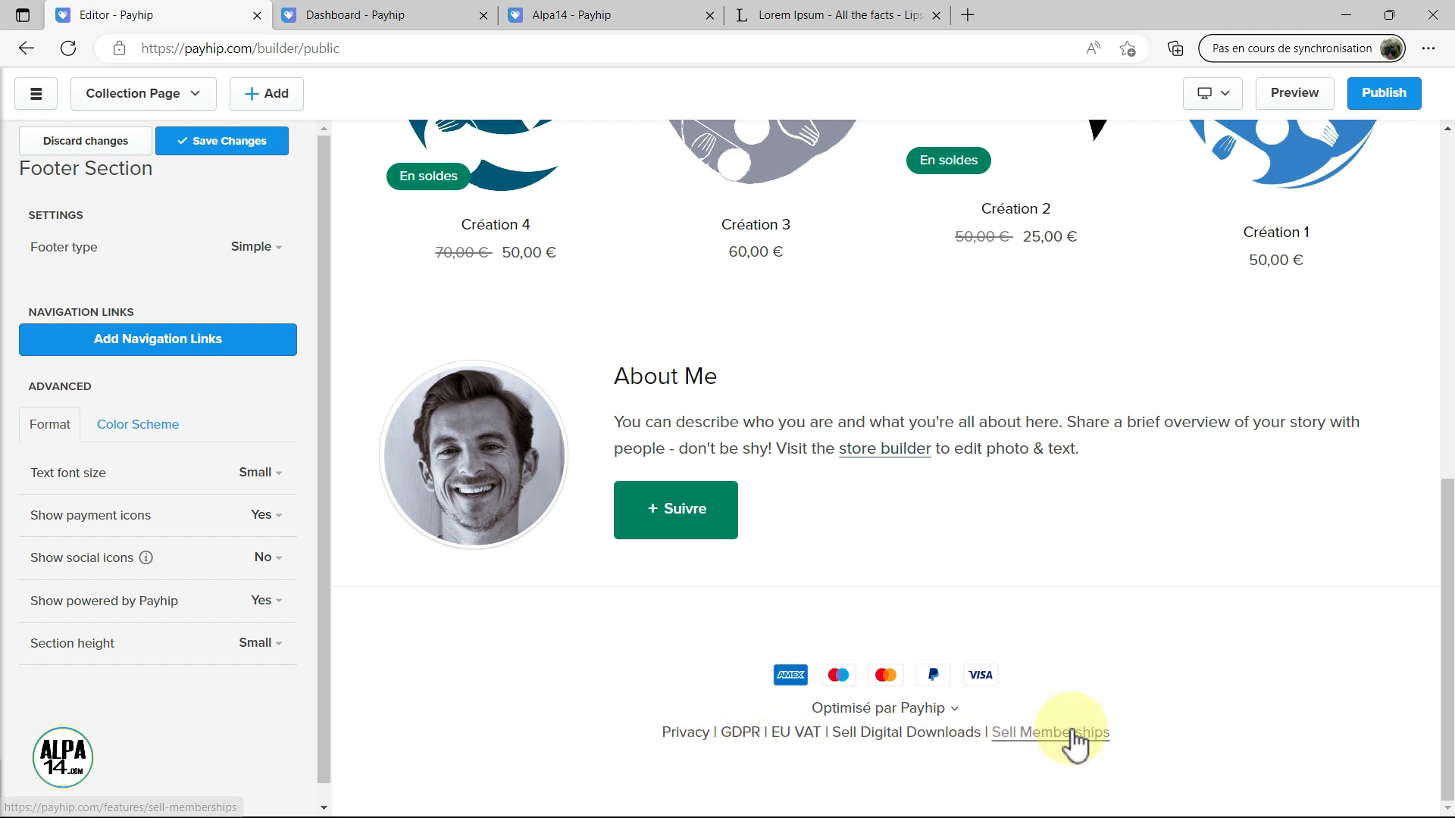
click(953, 709)
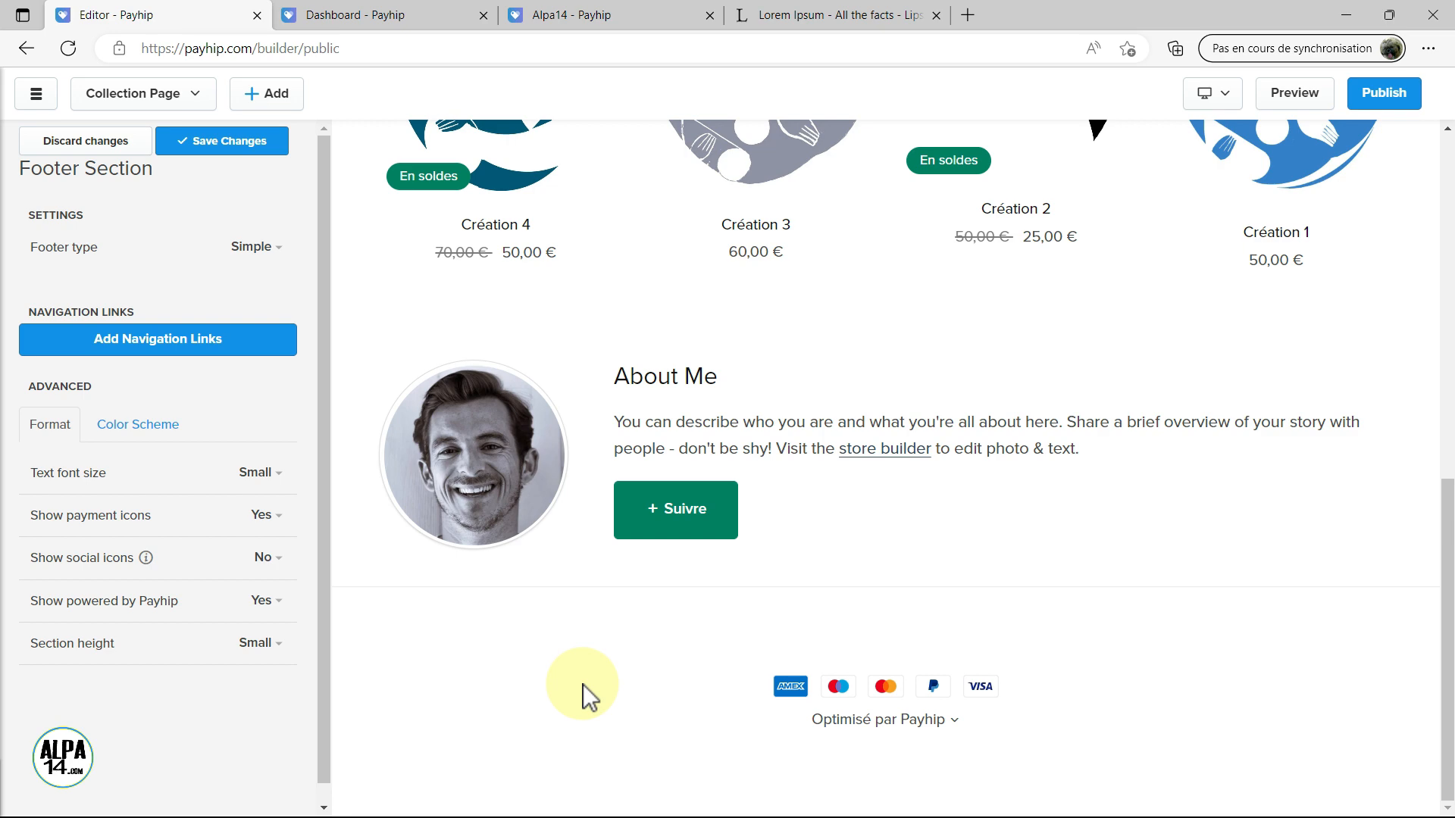
scroll(583, 684, up, 5)
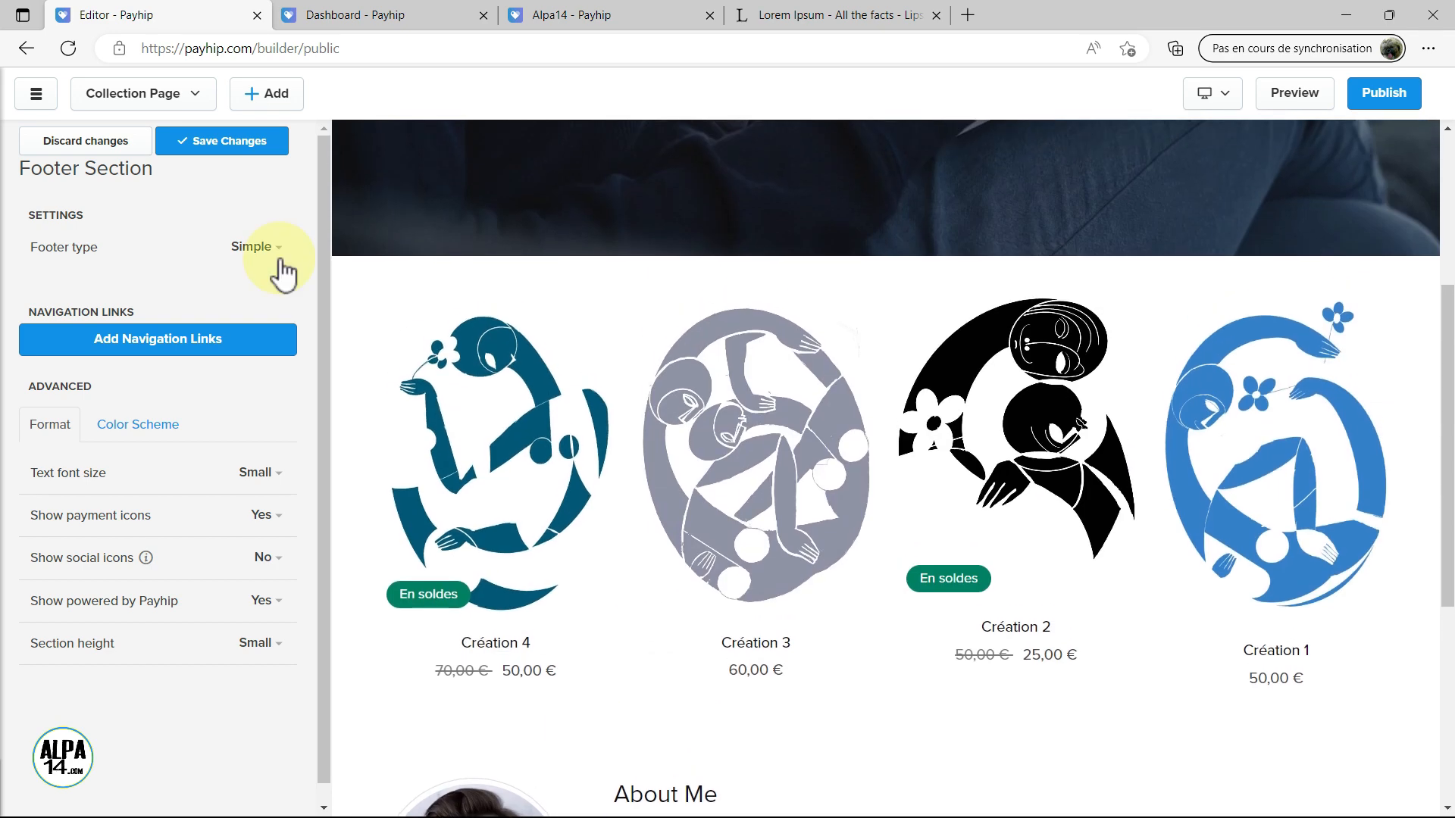
click(224, 140)
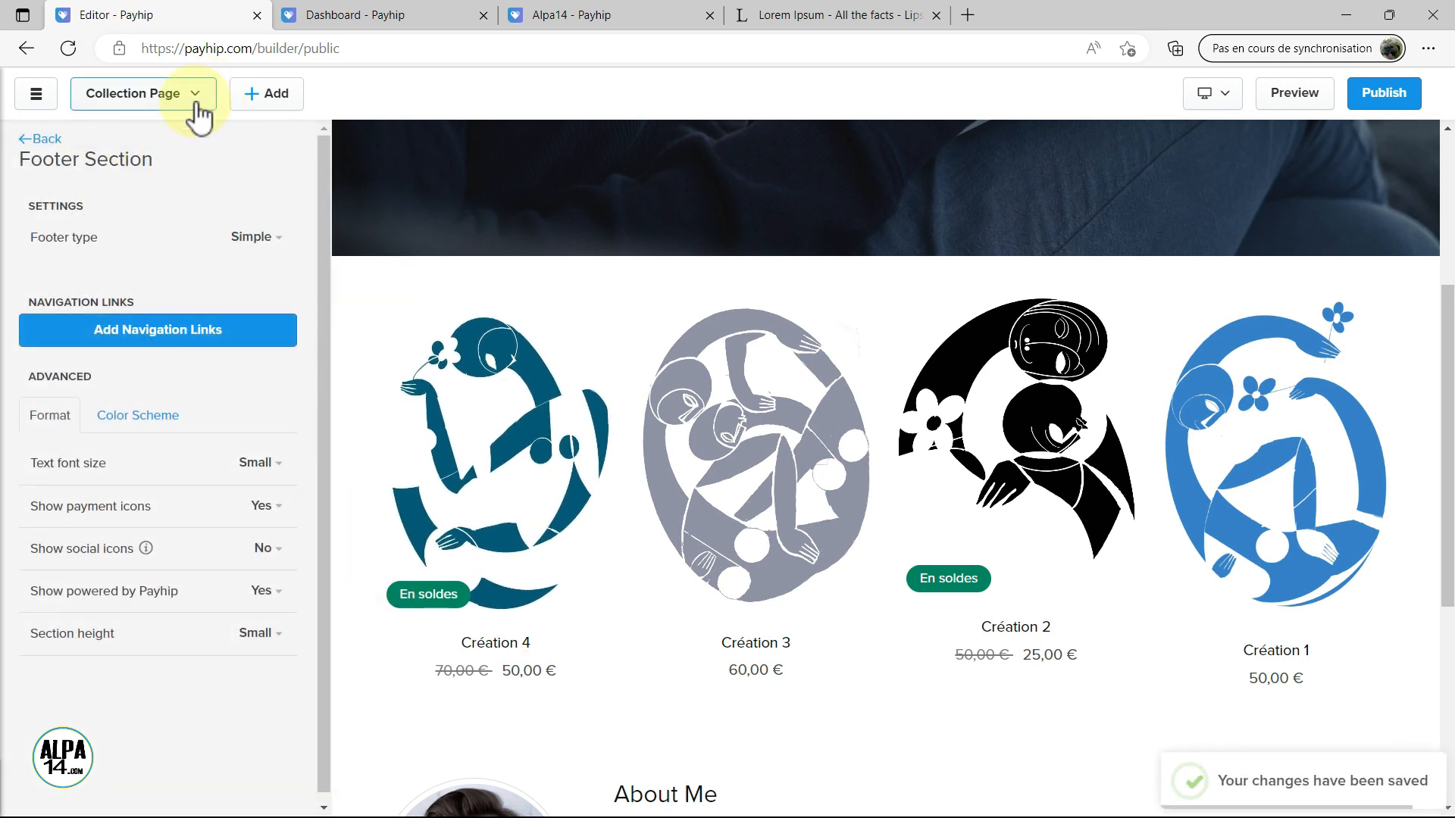
Open the store style's Themes panel, where Echoes is the current theme
click(33, 137)
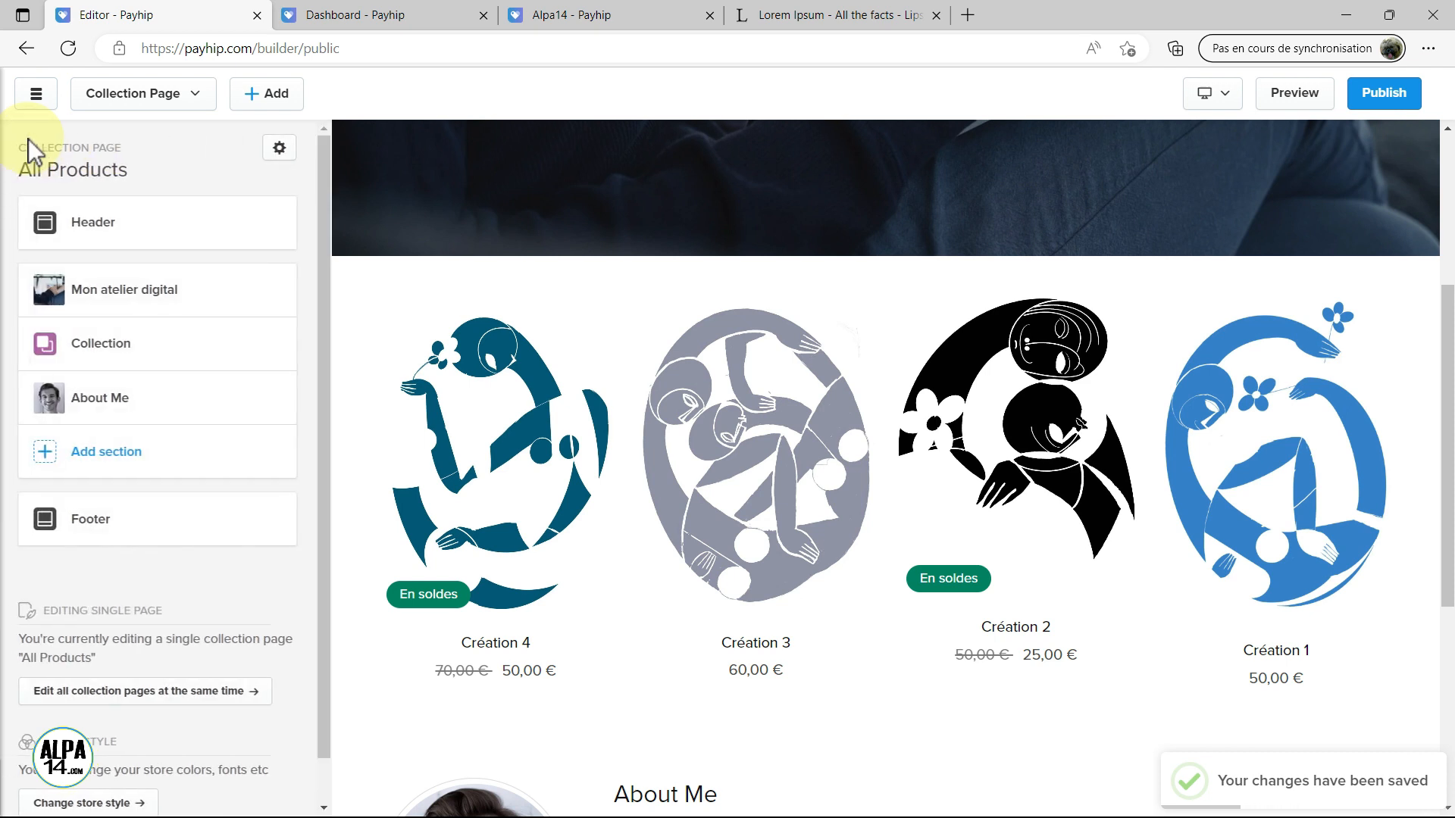
scroll(90, 349, down, 1)
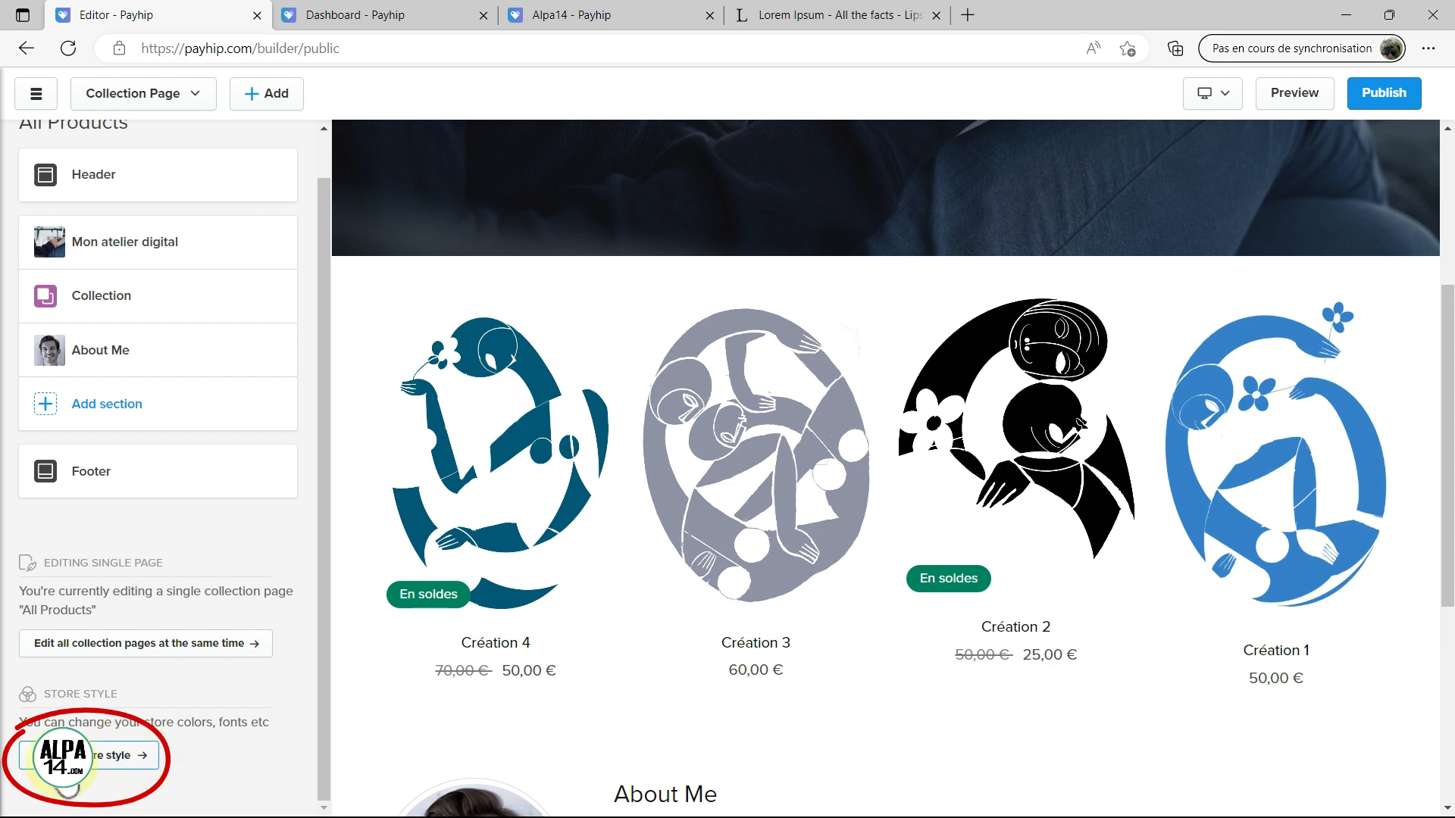
click(110, 756)
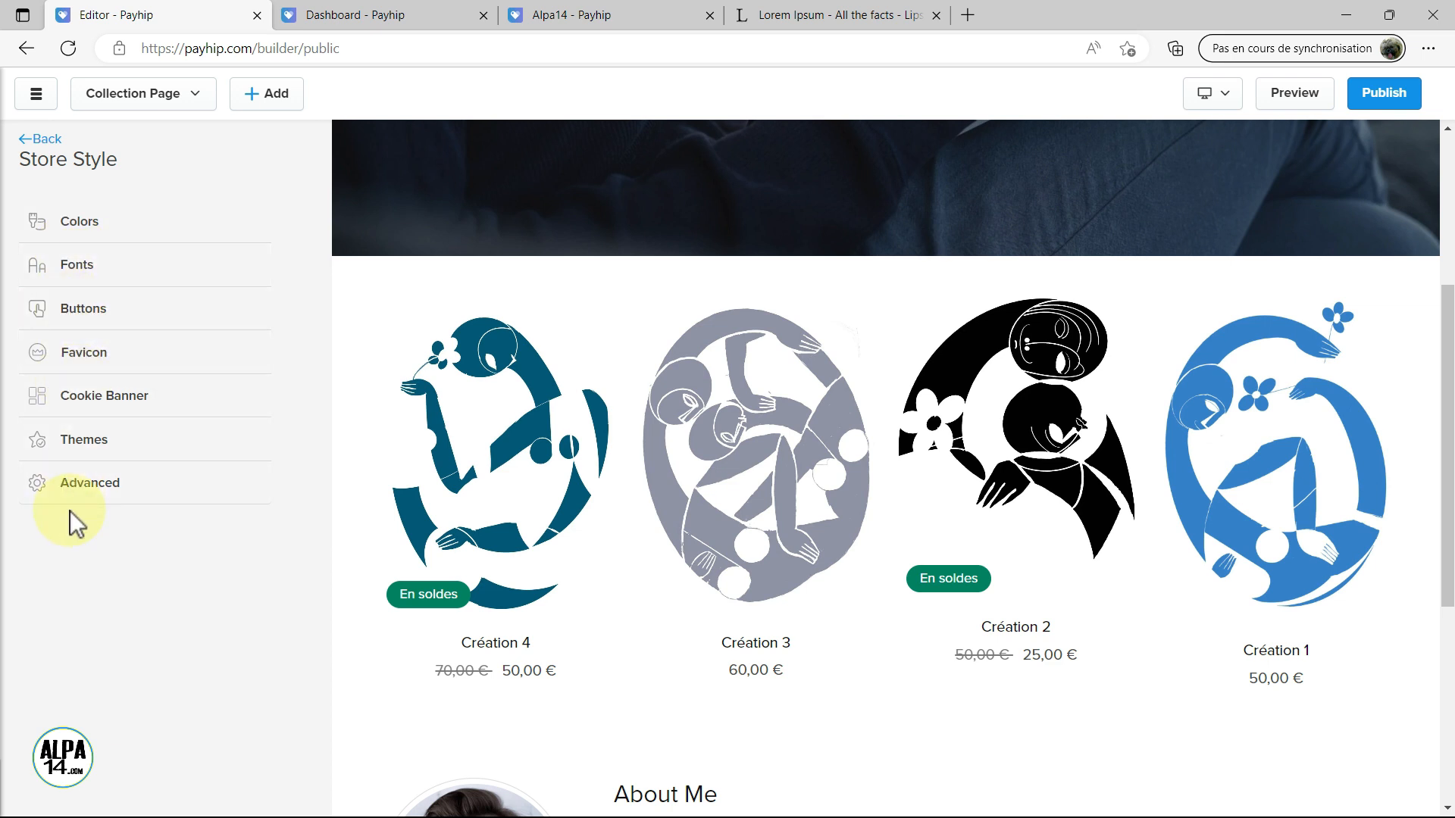
click(76, 443)
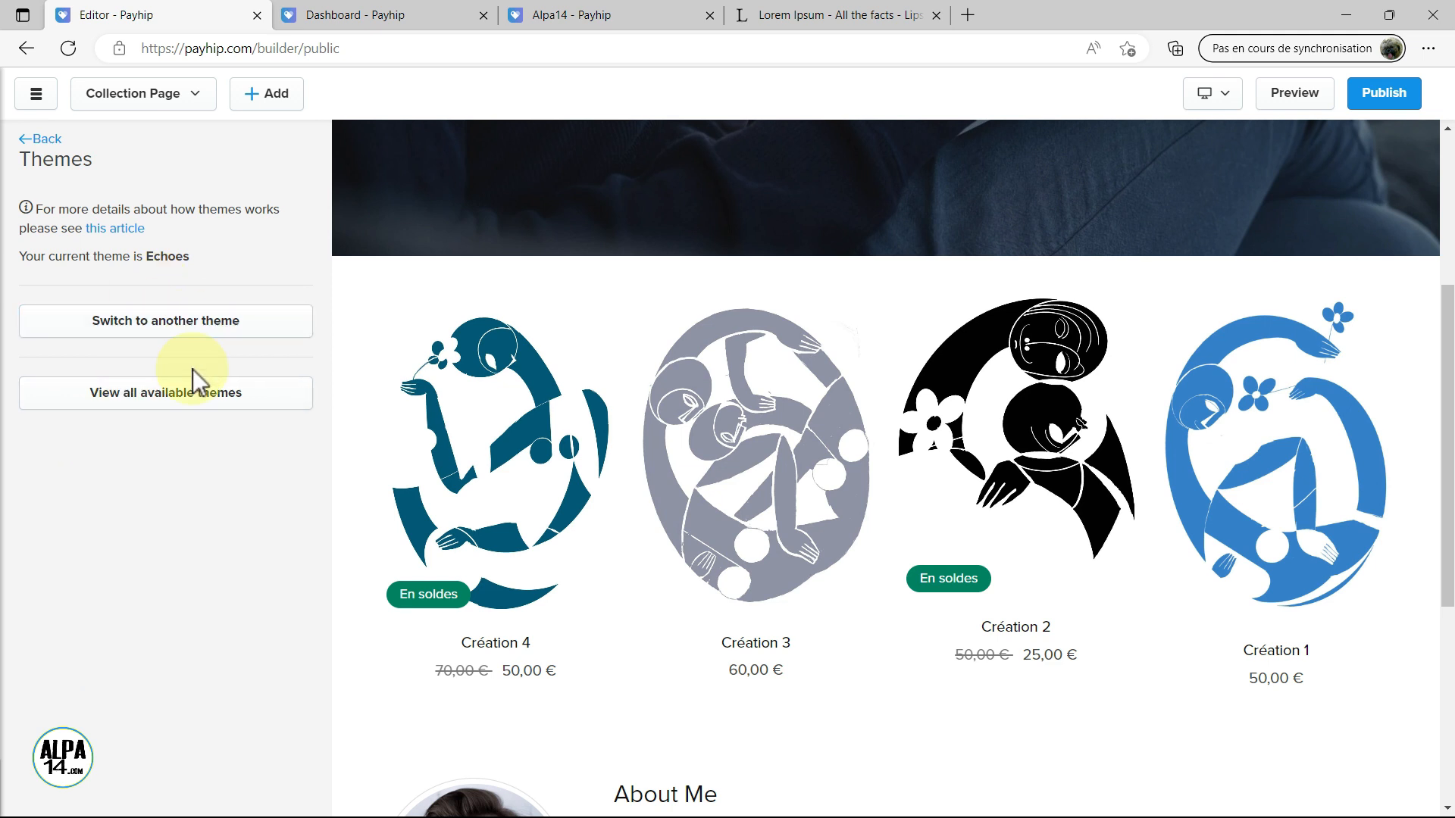
Open the Payhip themes gallery and dismiss the page translation prompt
click(142, 397)
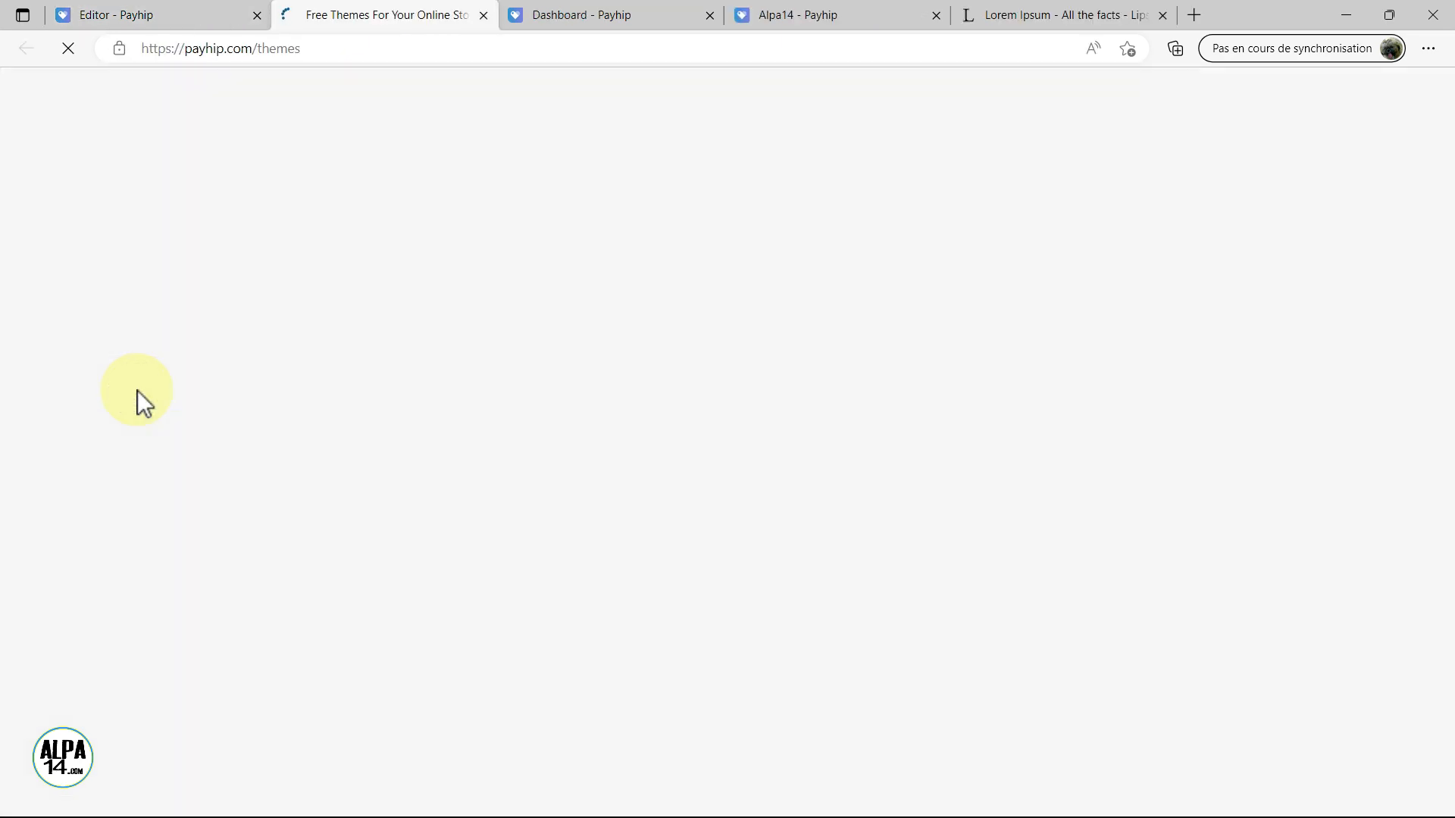
mouse_move(311, 552)
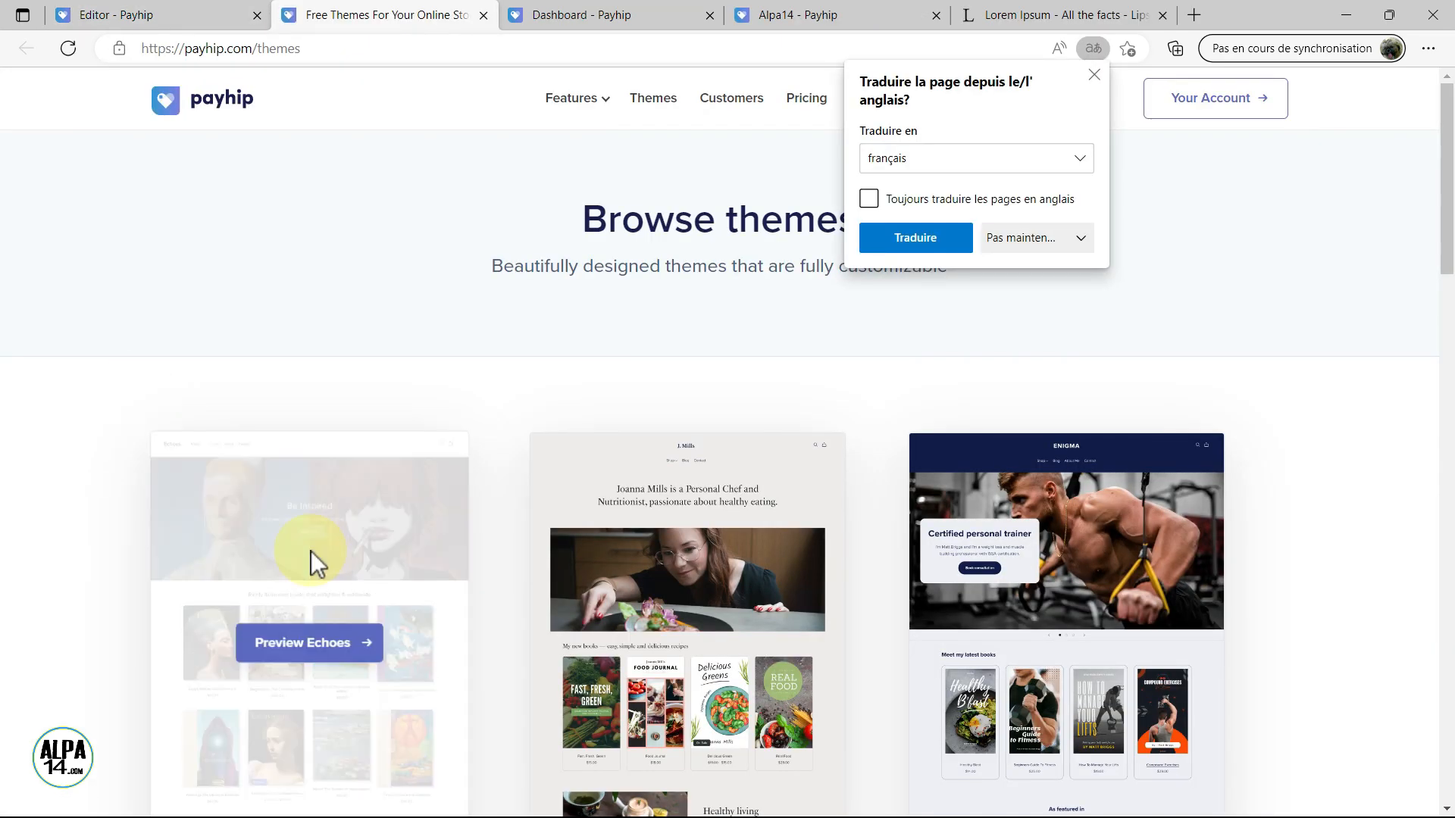
click(1094, 75)
Browse the Echoes, Harvest, Enigma, Tusk and Cream themes, then return to the editor's Themes panel
scroll(562, 497, down, 1)
mouse_move(562, 497)
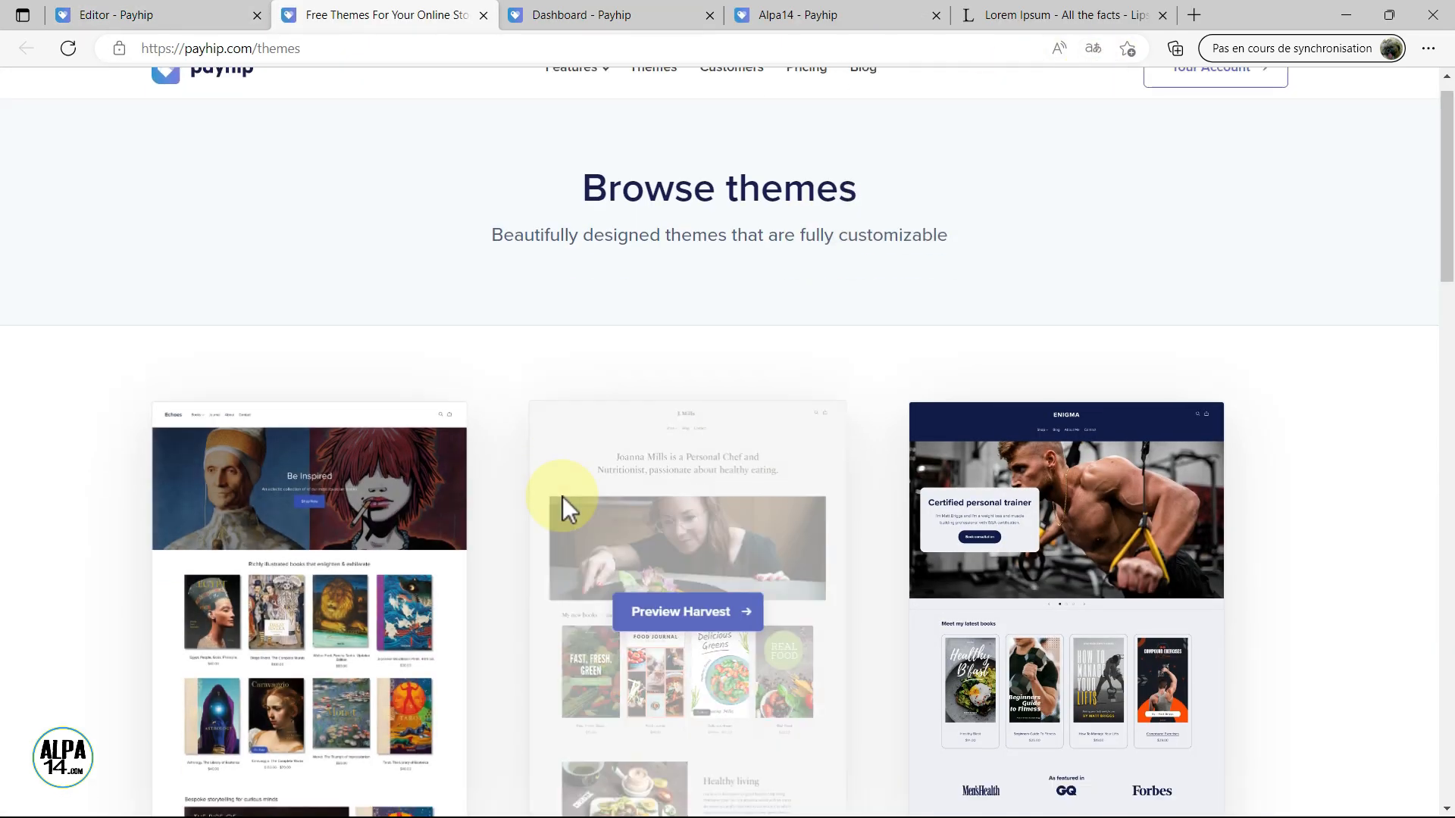
scroll(562, 497, down, 5)
scroll(367, 445, up, 3)
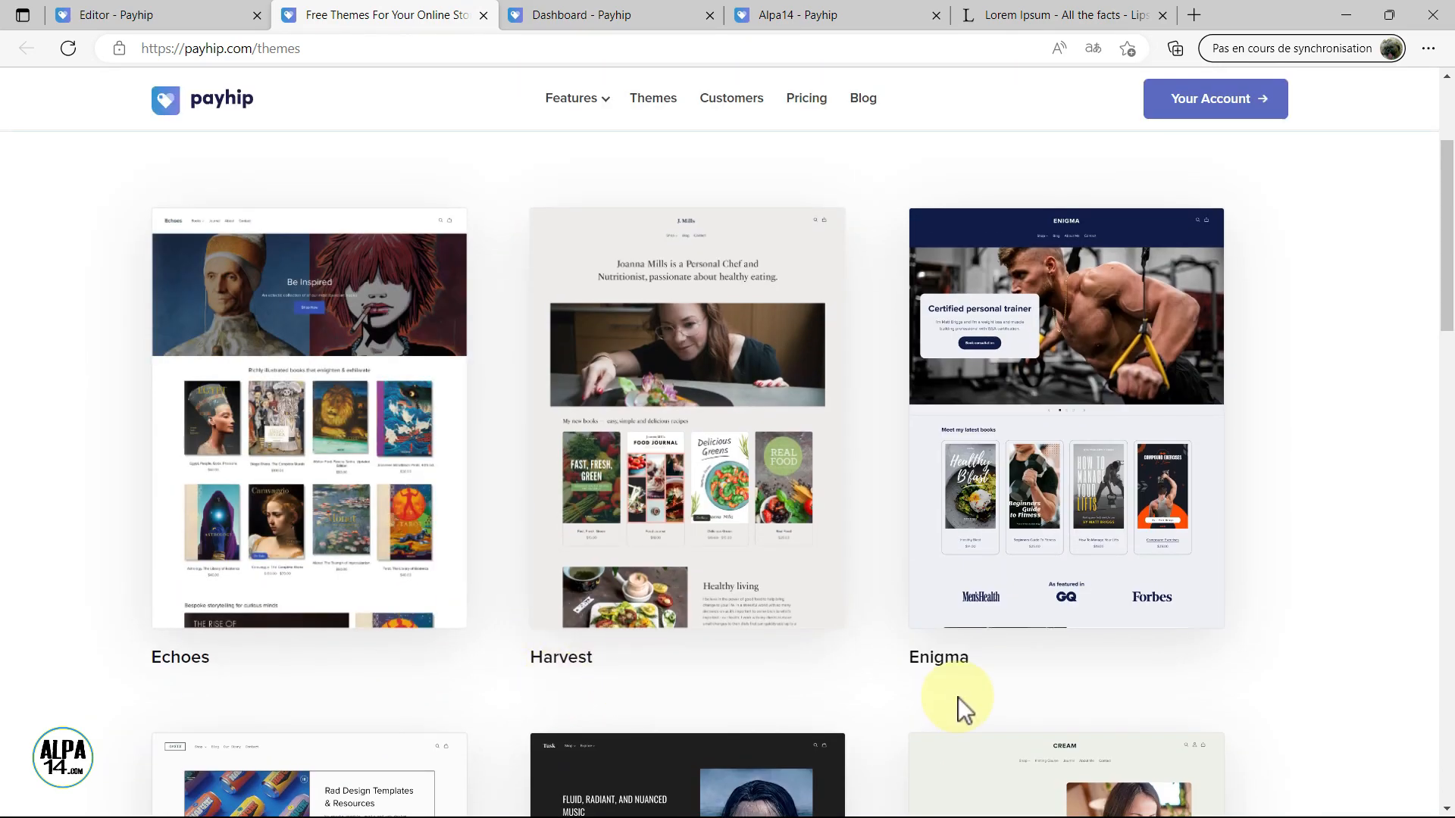
scroll(958, 697, down, 3)
mouse_move(606, 695)
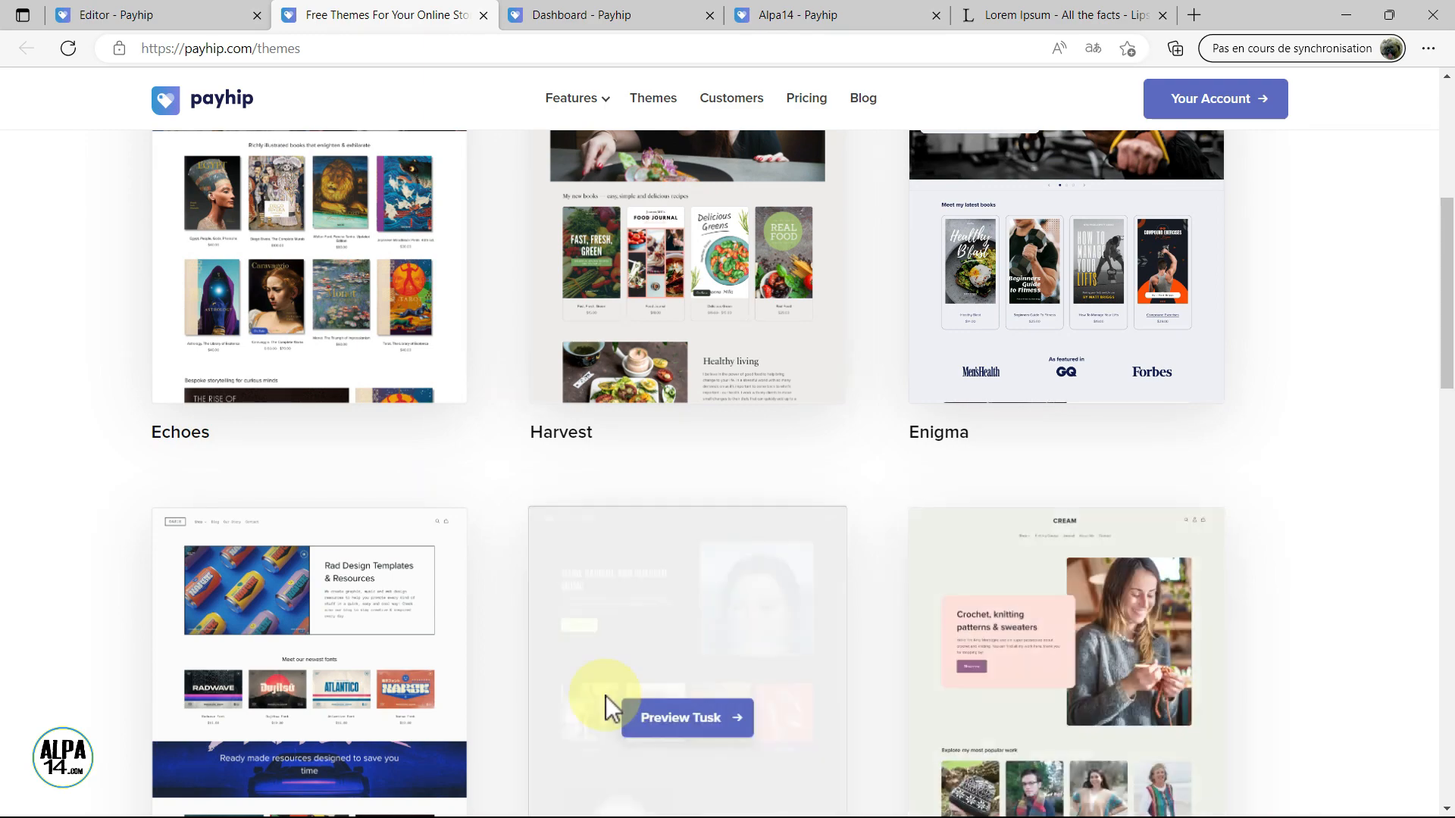
scroll(866, 685, up, 6)
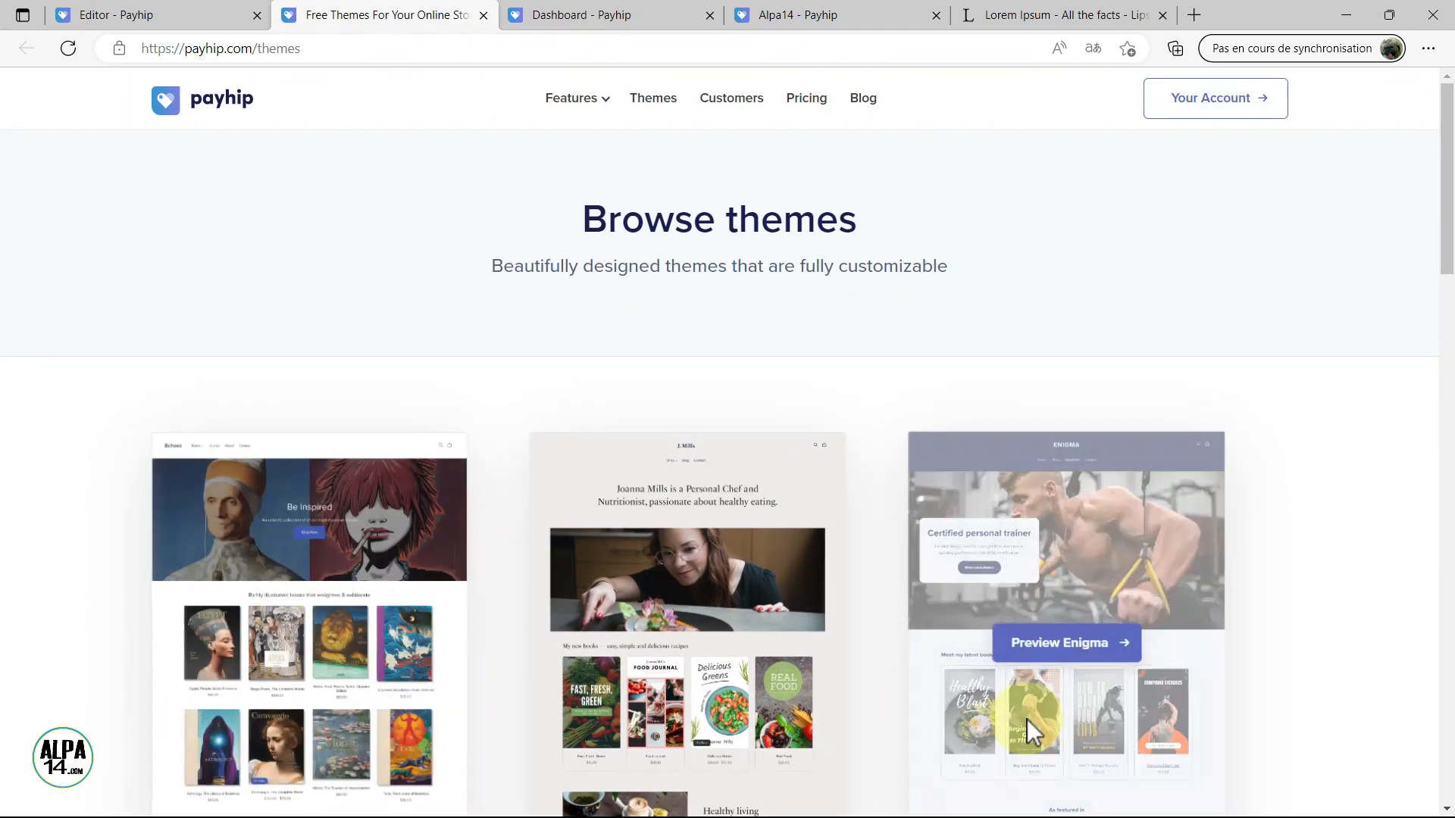
scroll(1112, 667, down, 3)
click(182, 16)
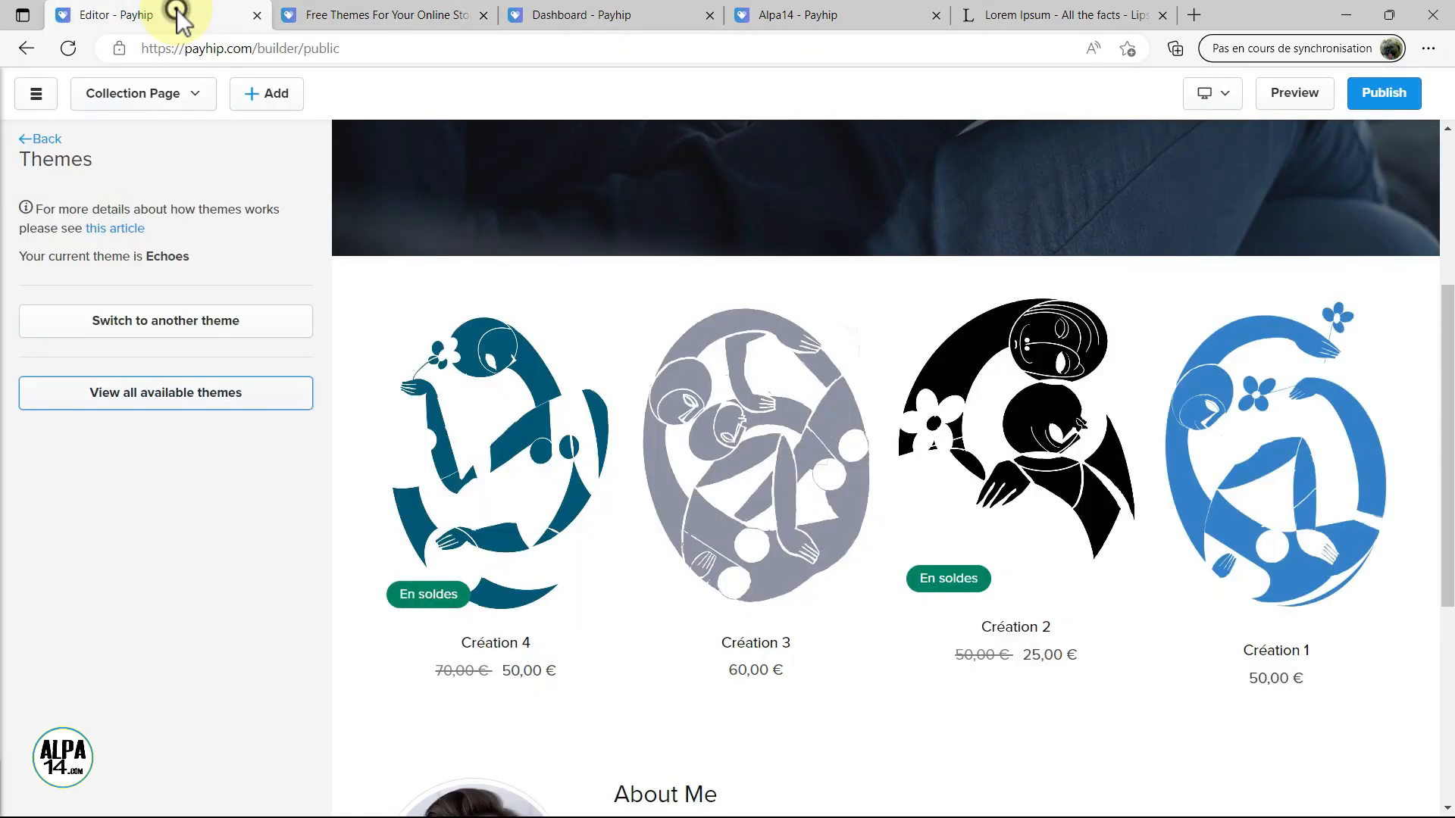
Pick Enigma as the new theme, cancel the confirmation to keep Echoes, and go back to Store Style
click(190, 320)
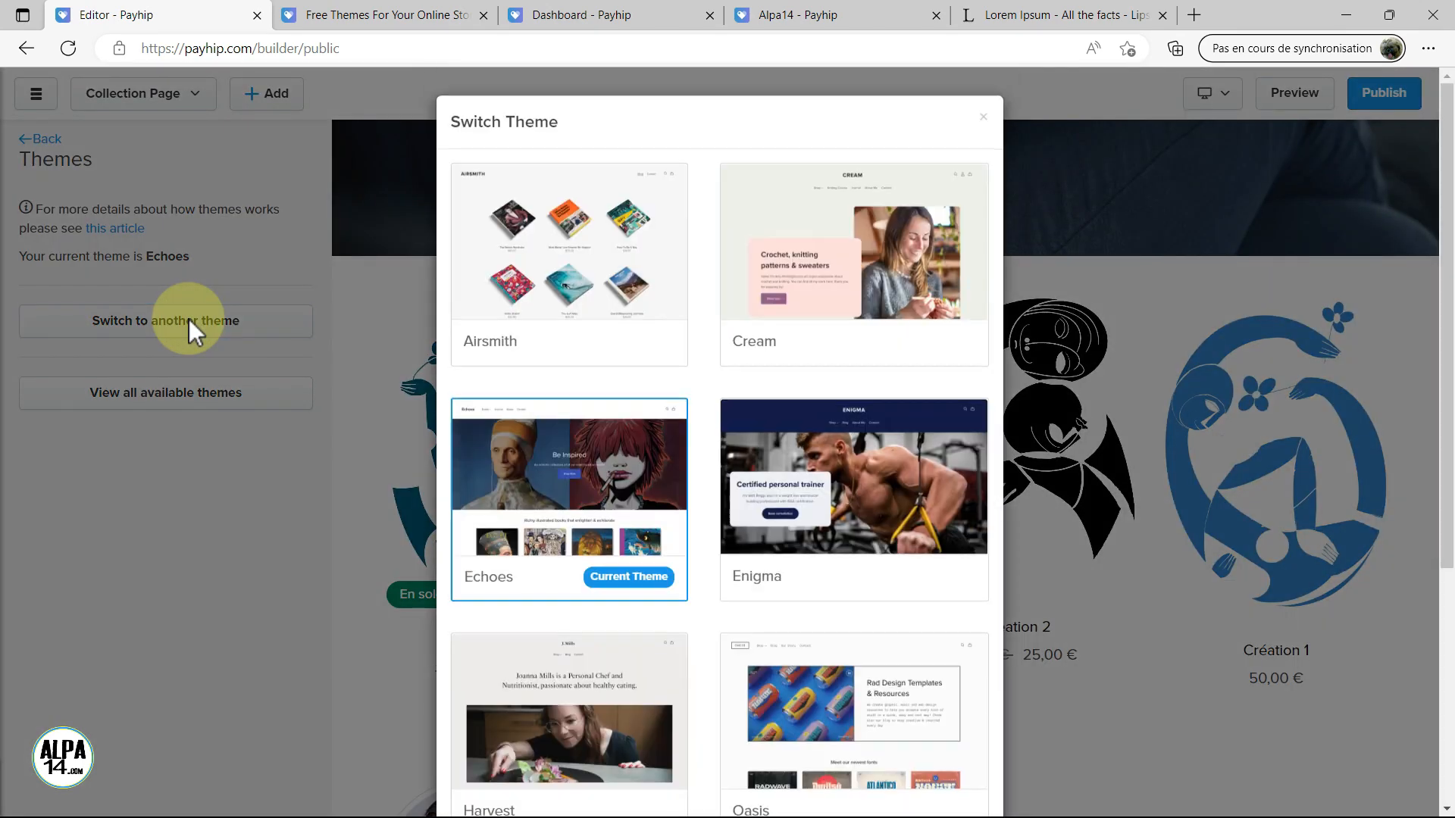
mouse_move(773, 518)
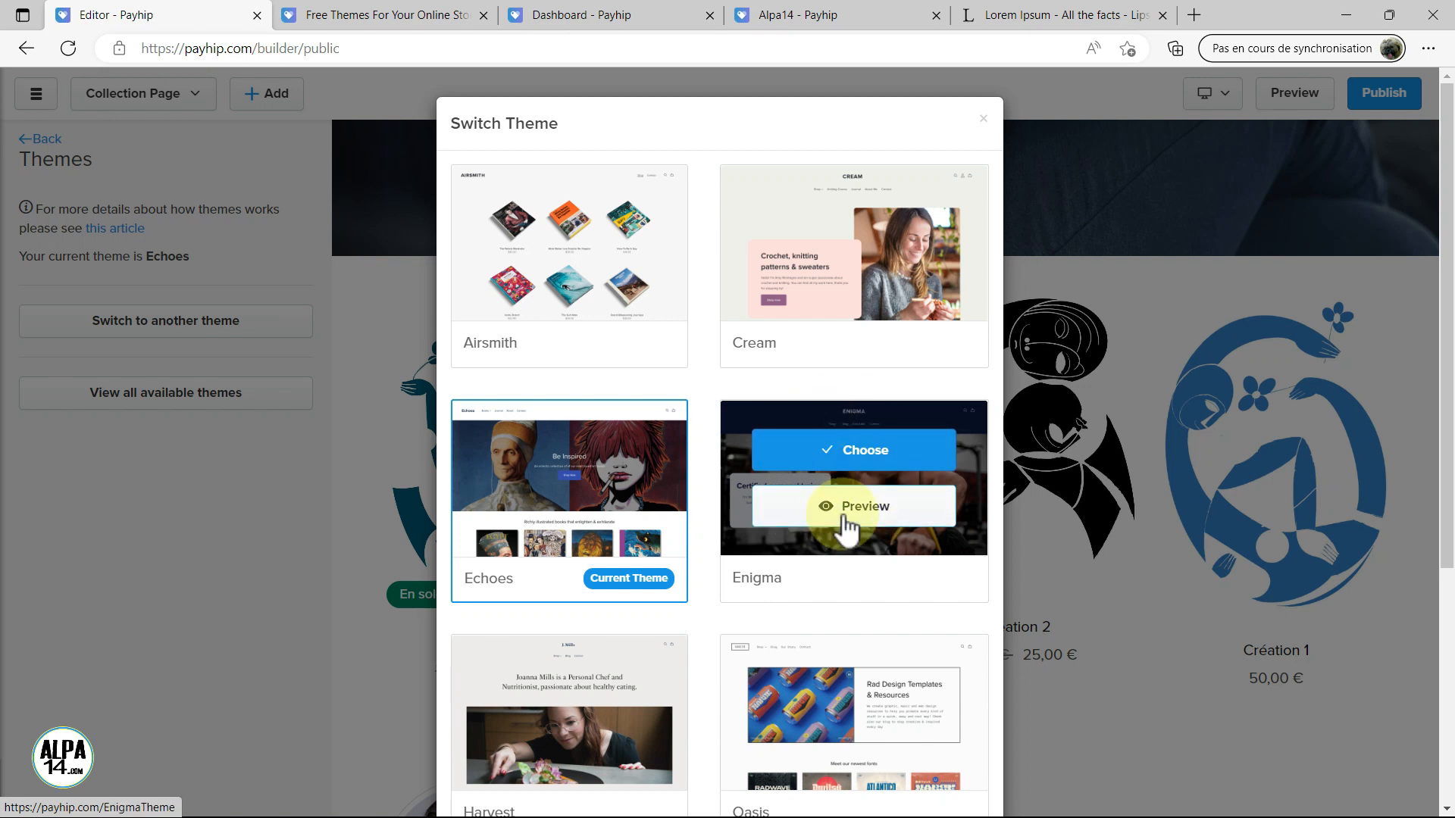
click(853, 433)
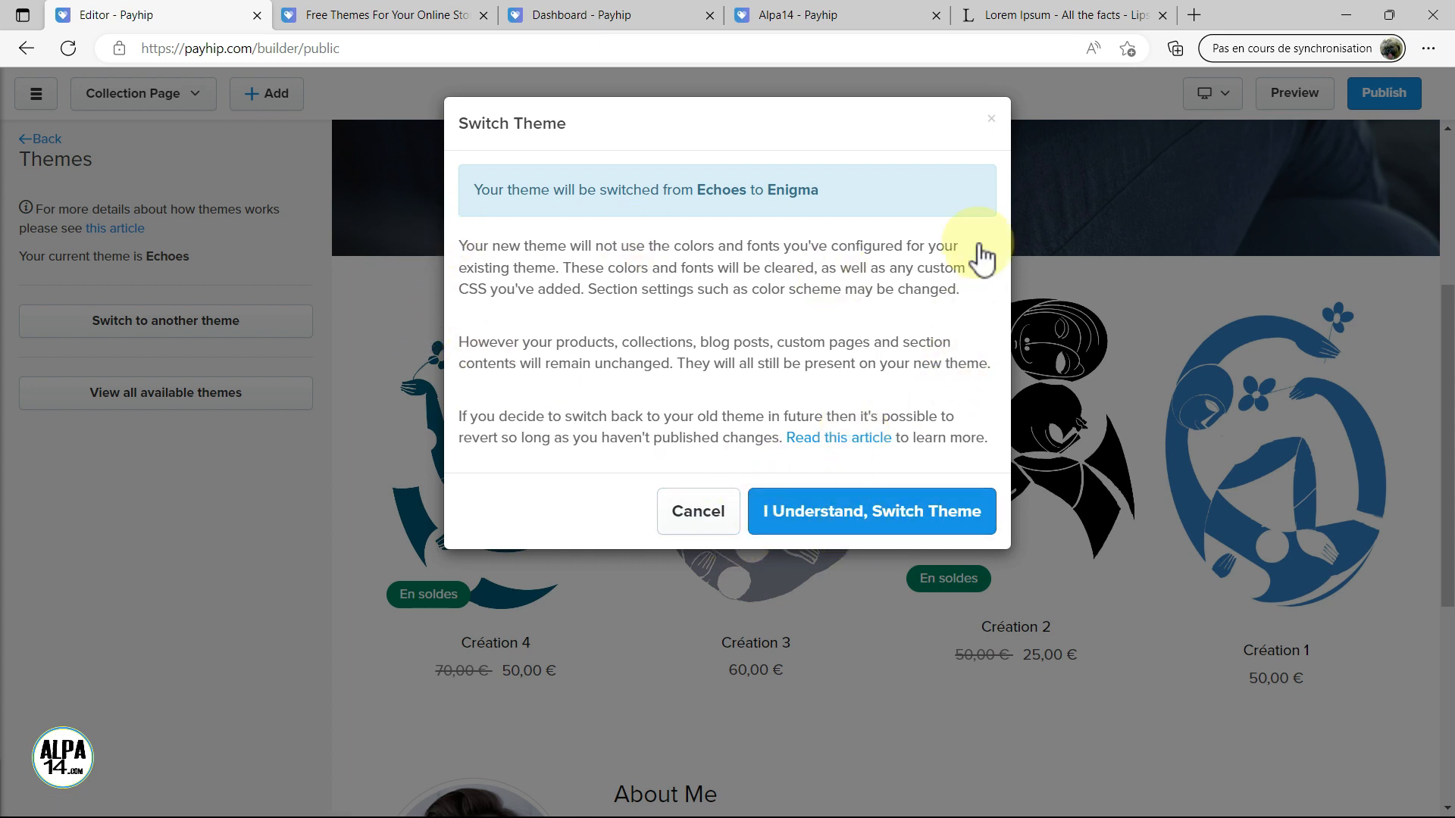
click(992, 120)
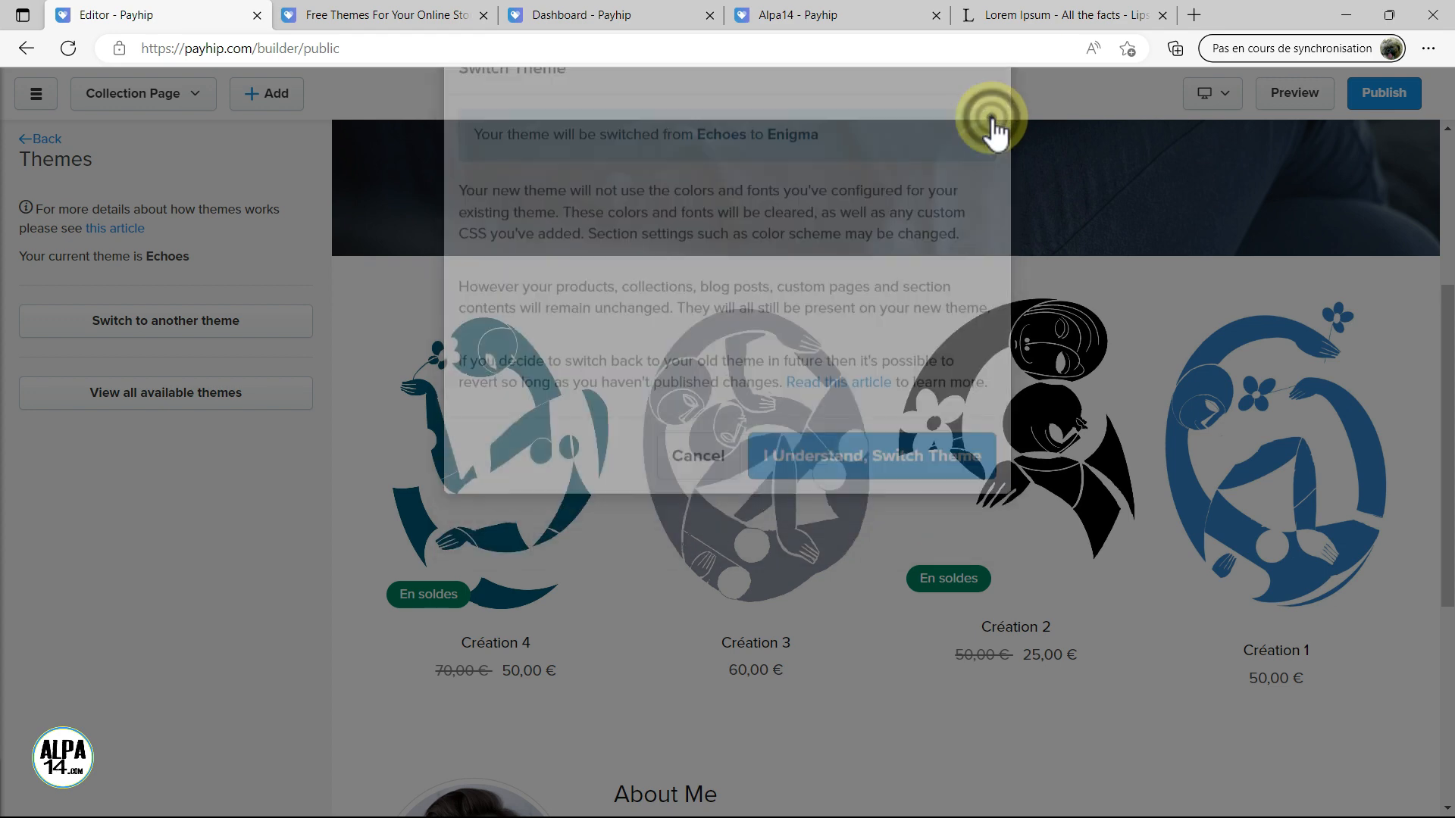
scroll(659, 553, up, 5)
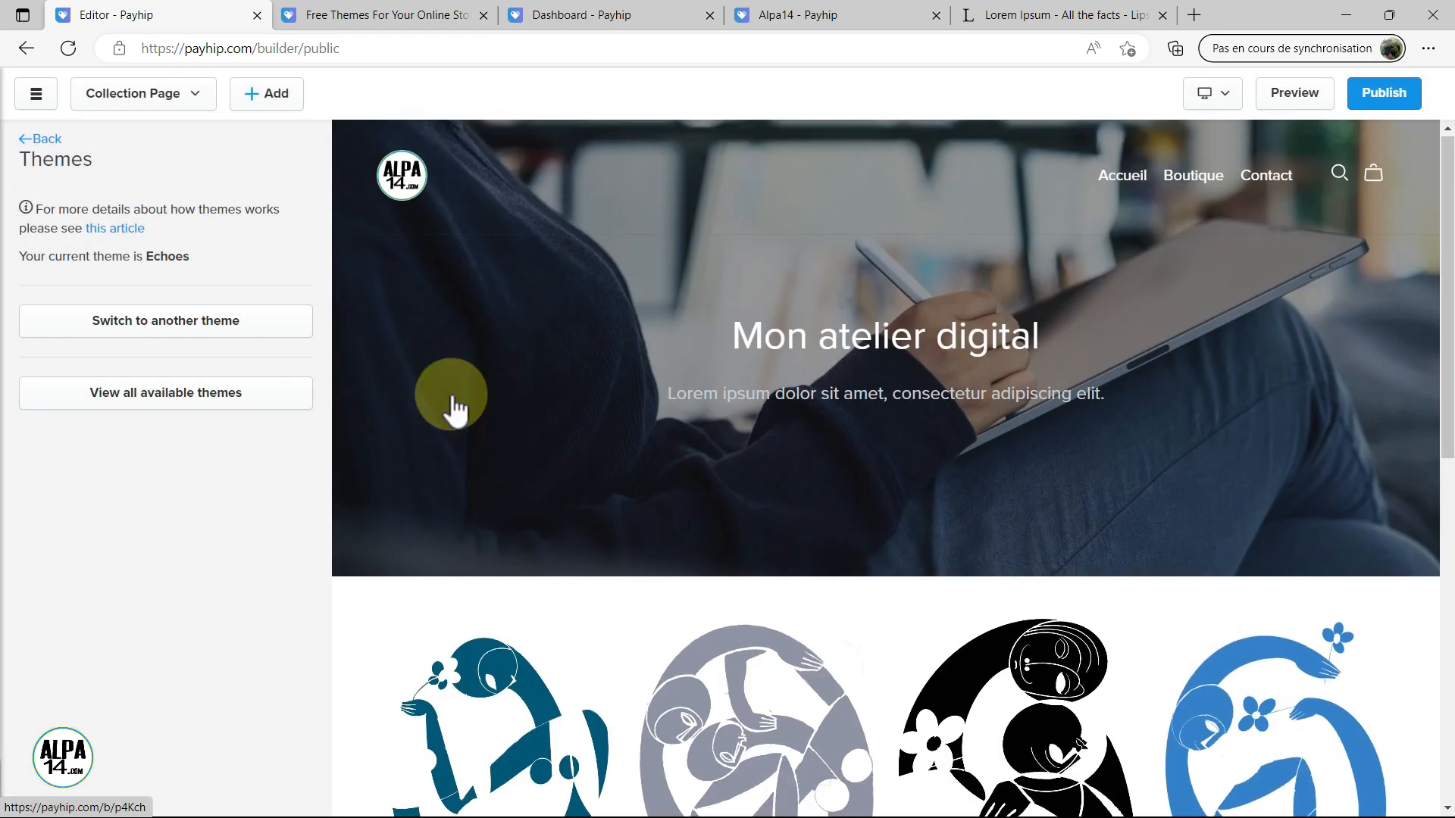
click(25, 134)
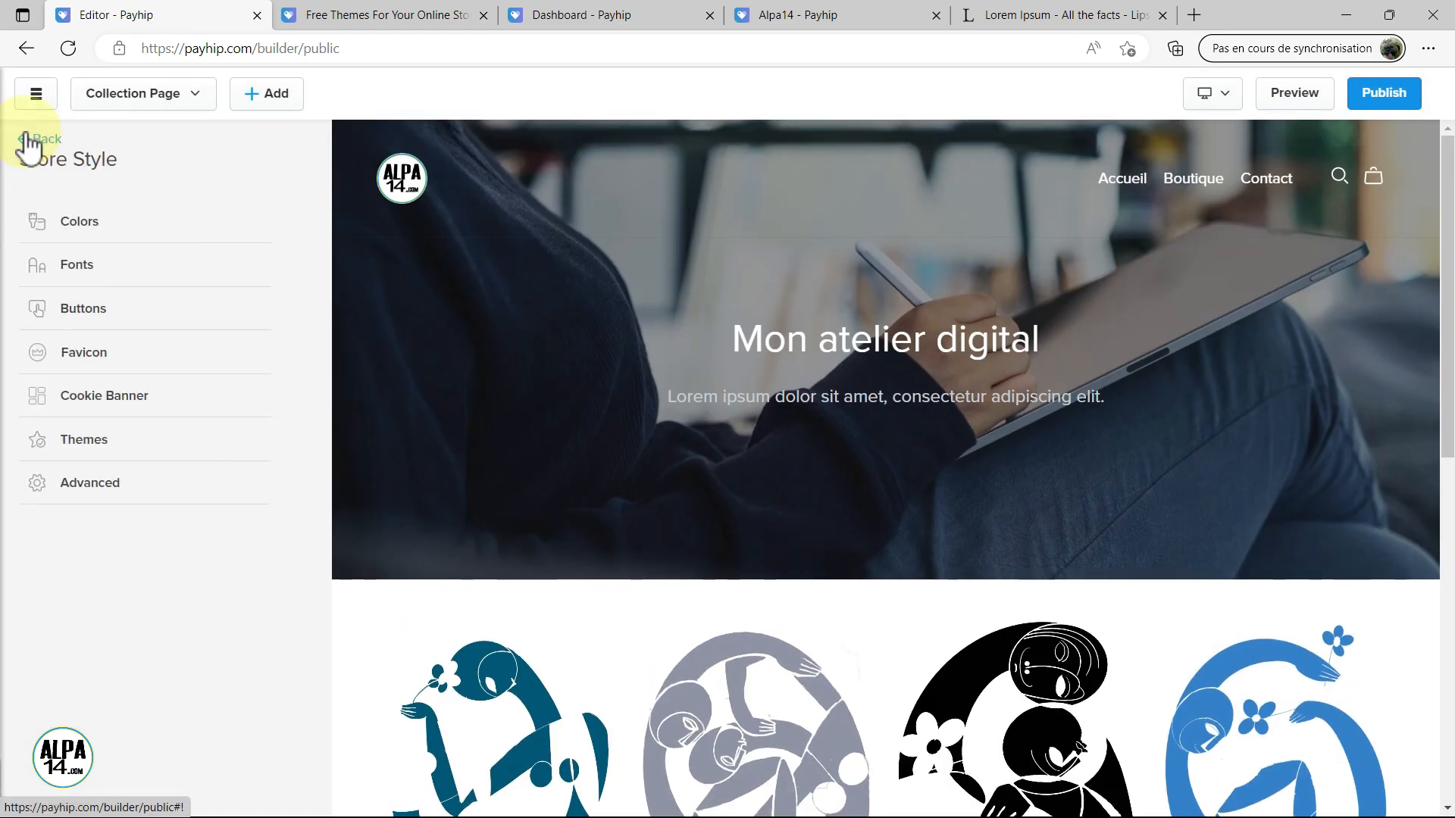
Scroll the Accueil home page past its Mes créations logo and bio sections down to the payment-icon footer
click(28, 139)
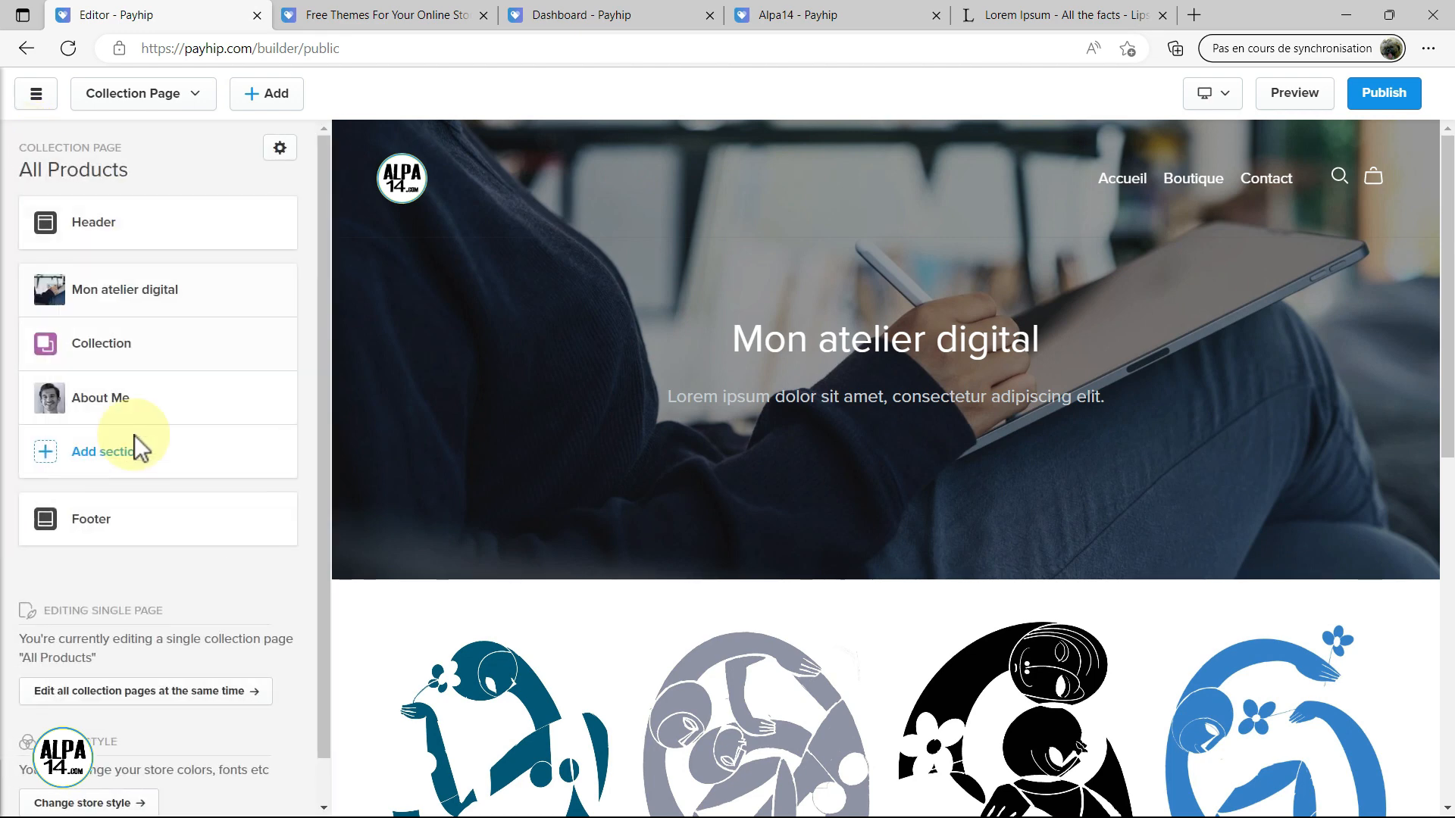
scroll(813, 650, down, 4)
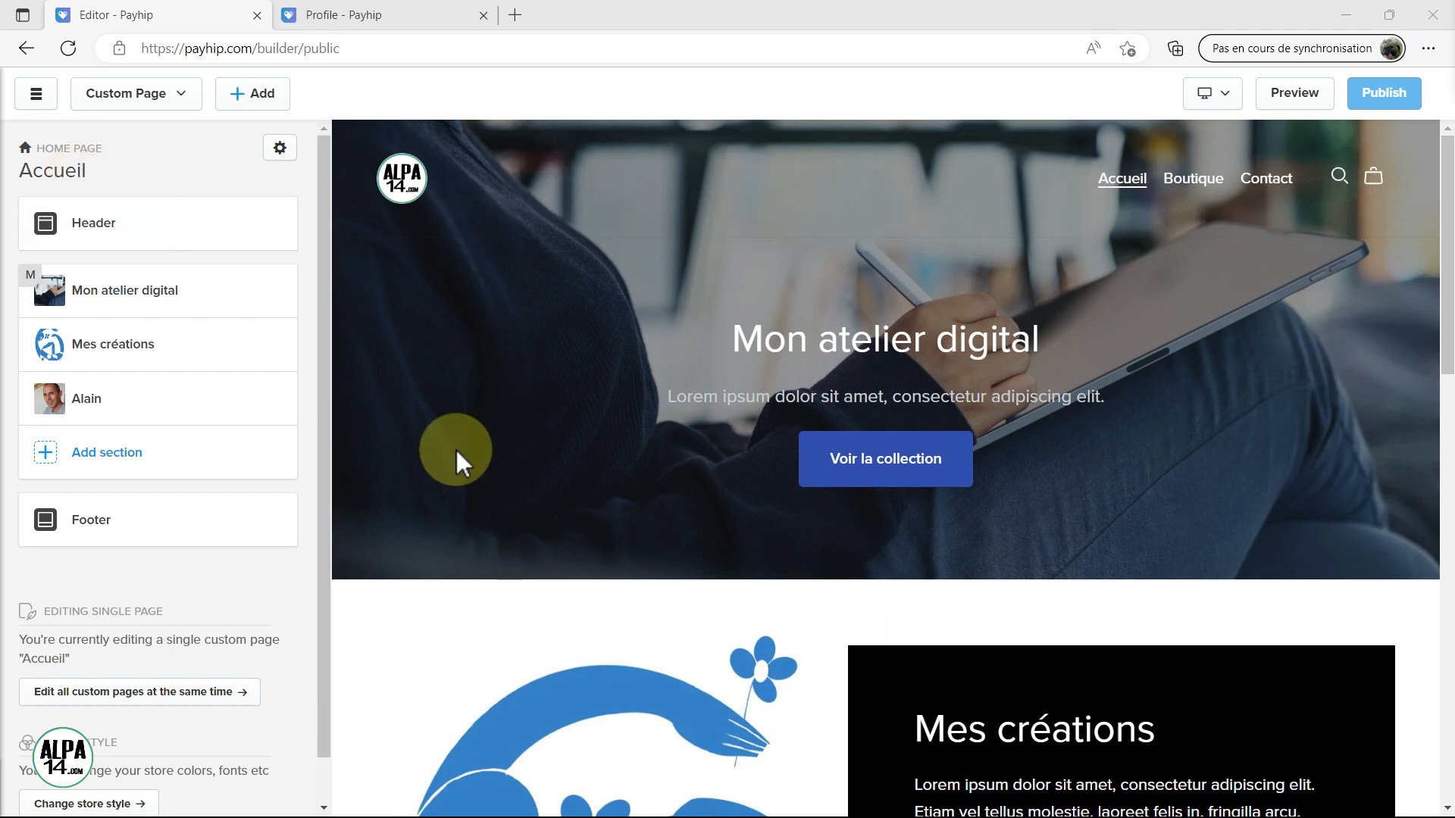
scroll(491, 454, down, 7)
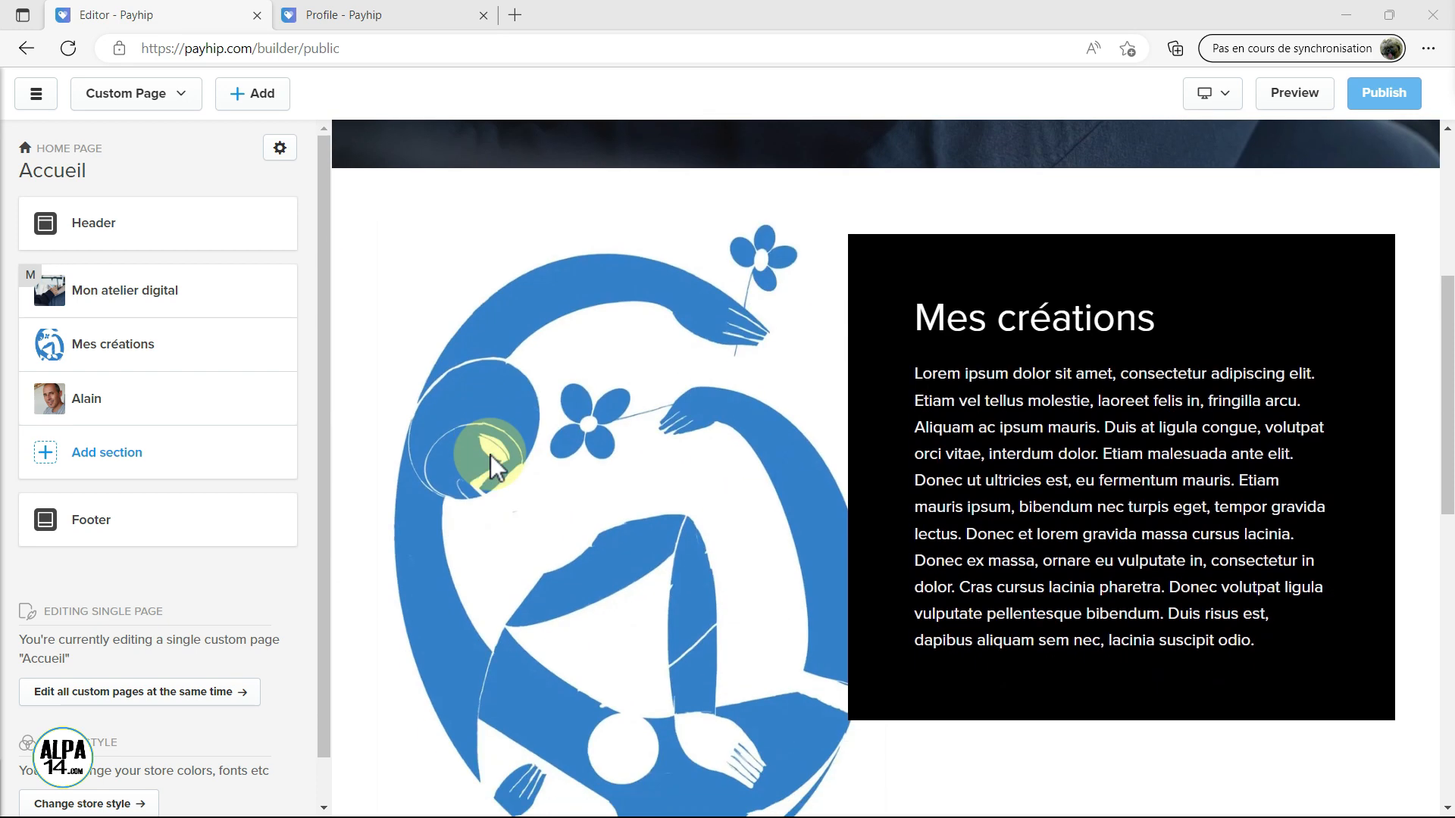
scroll(758, 439, up, 1)
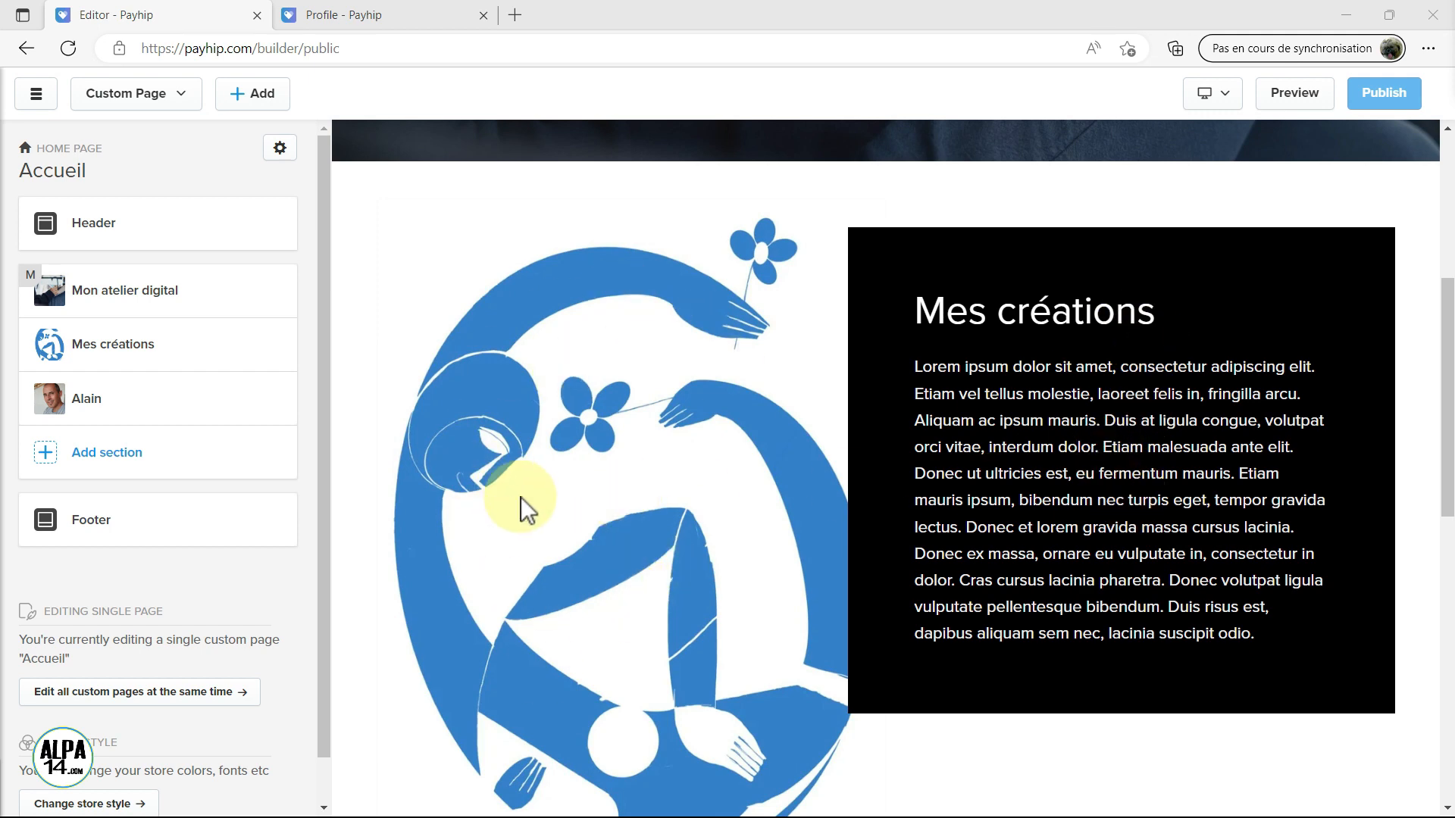
scroll(1098, 552, down, 8)
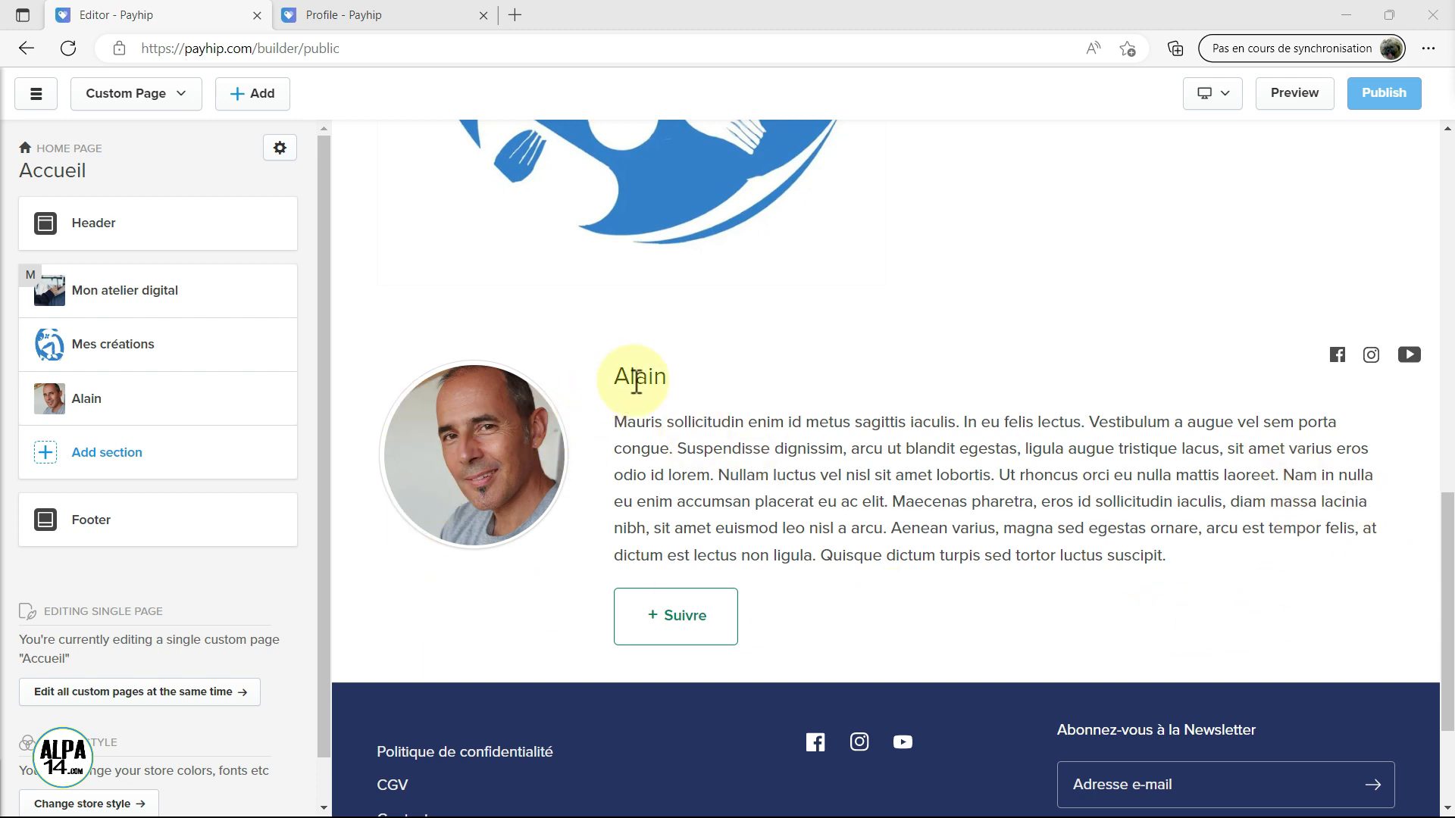
scroll(985, 584, down, 3)
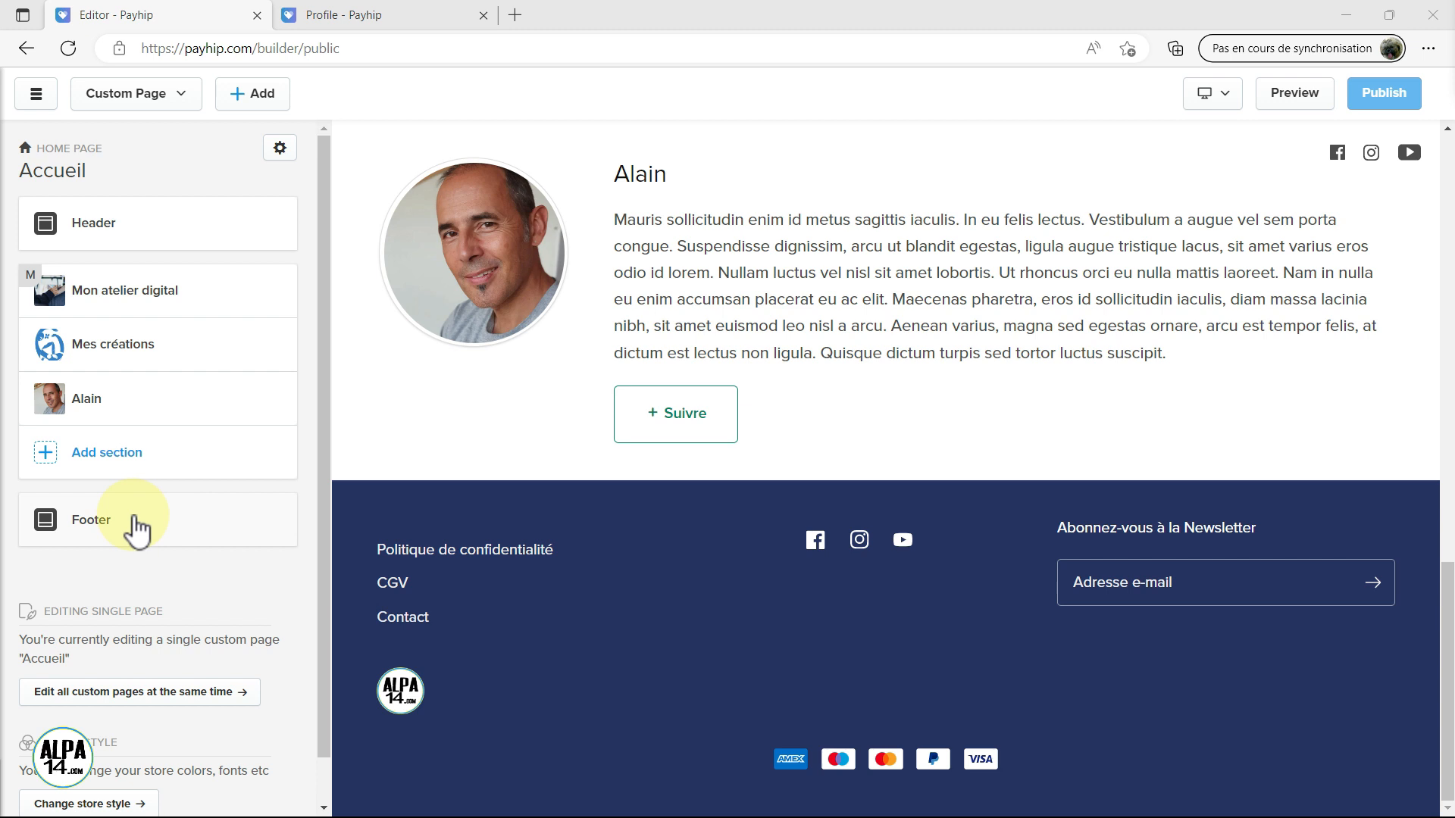
Check the Add Footer Column choices without adding one, then bring up the account settings tab
click(137, 527)
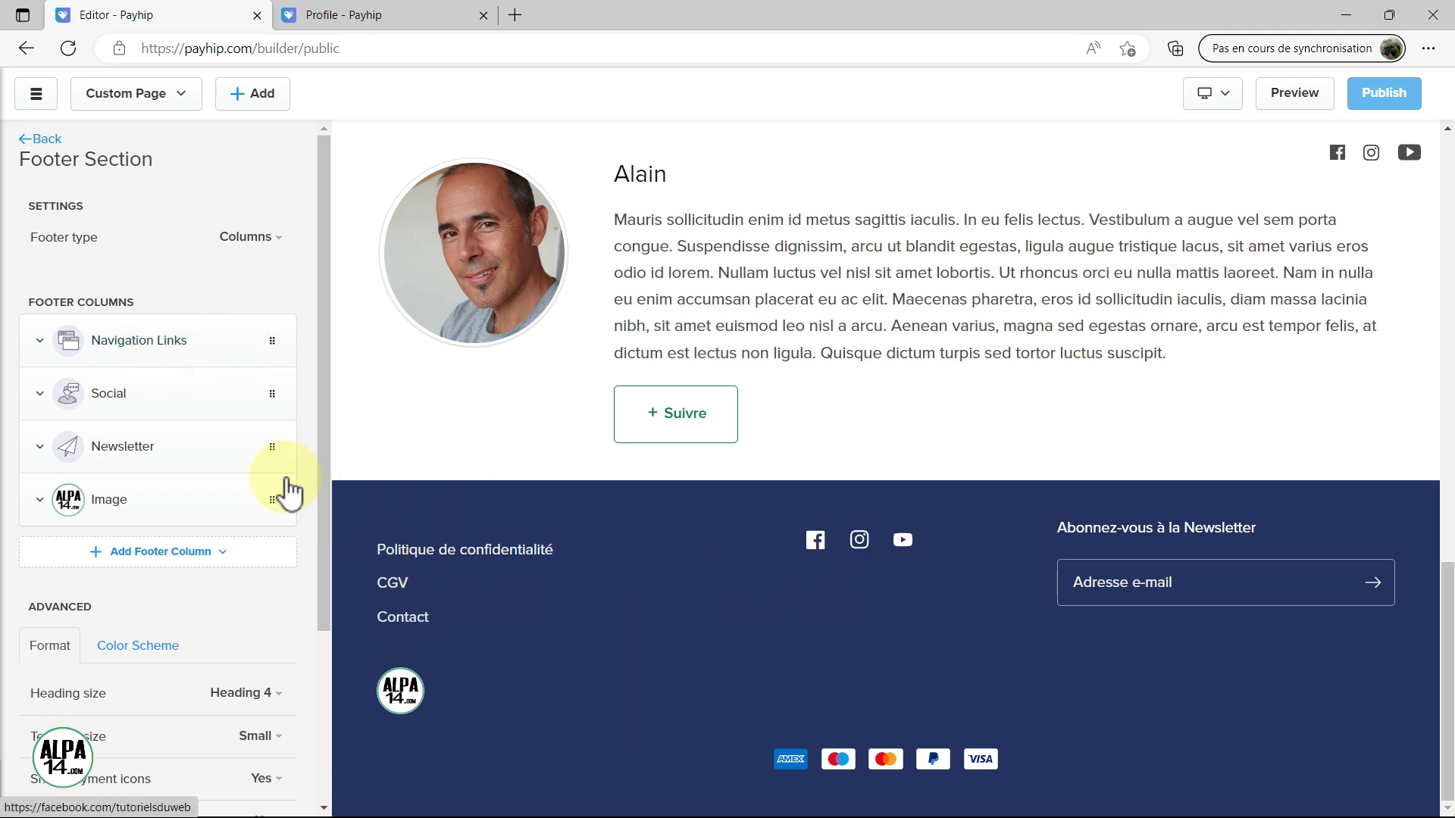
click(97, 557)
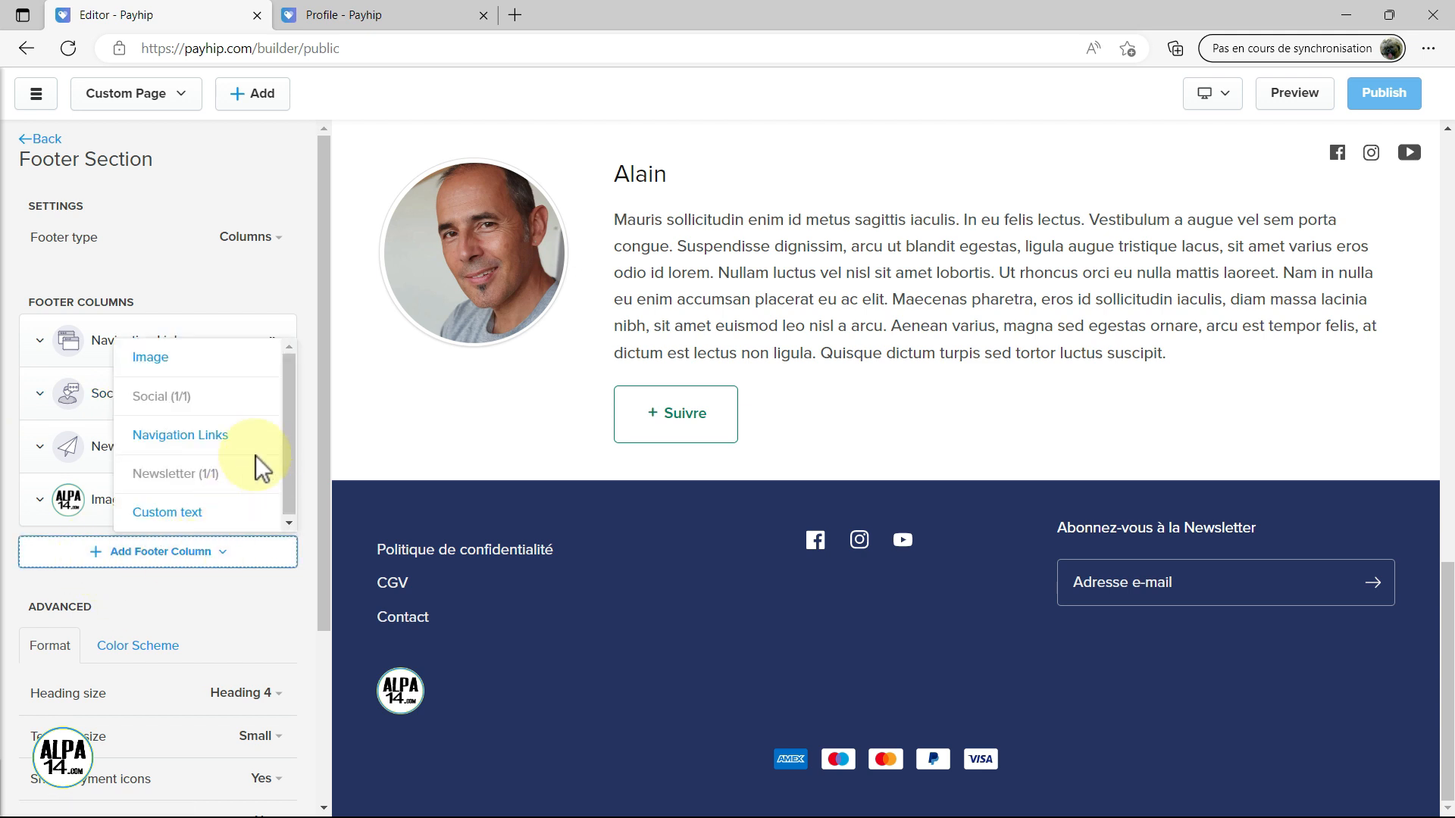
click(306, 300)
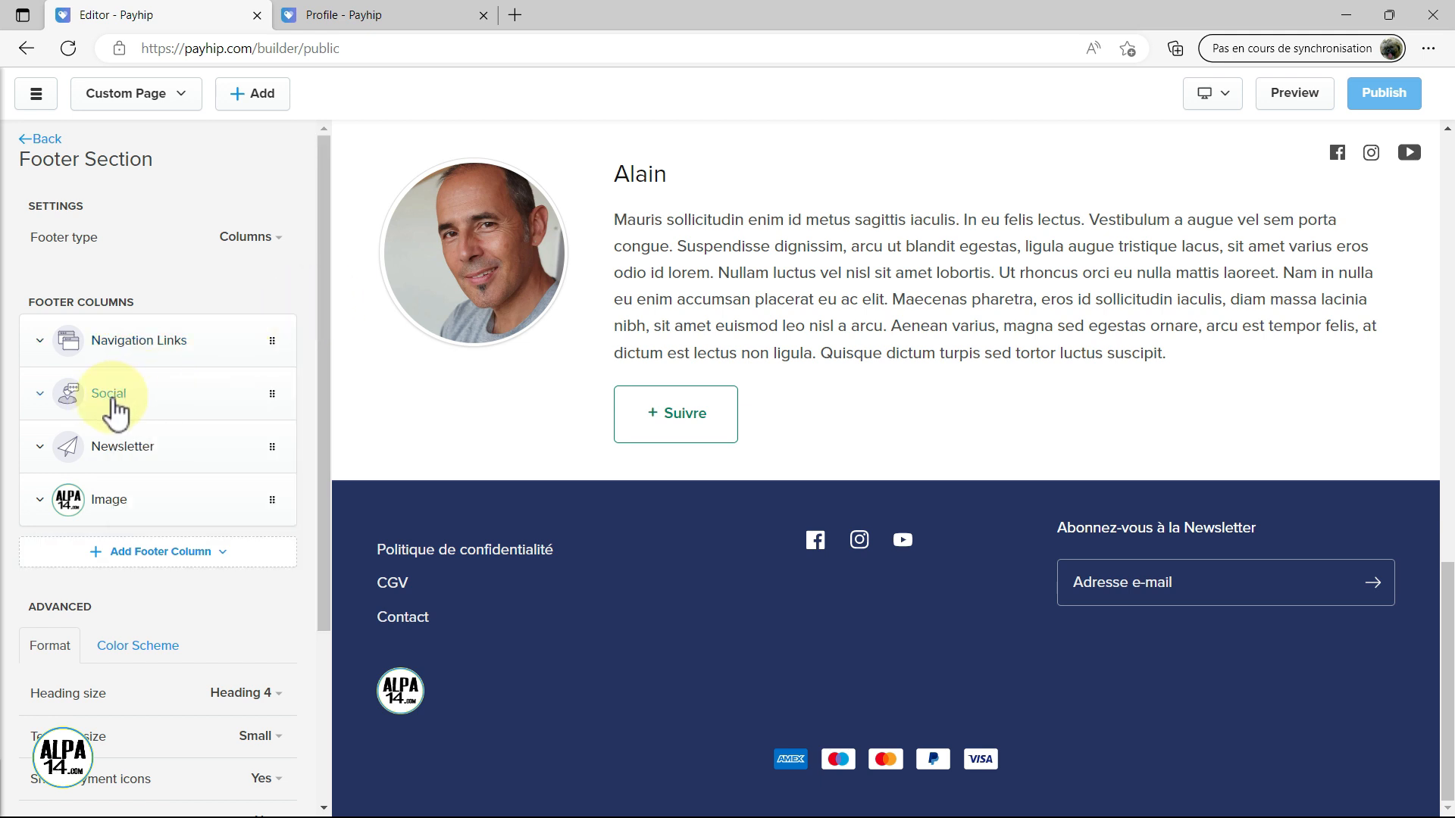
click(349, 15)
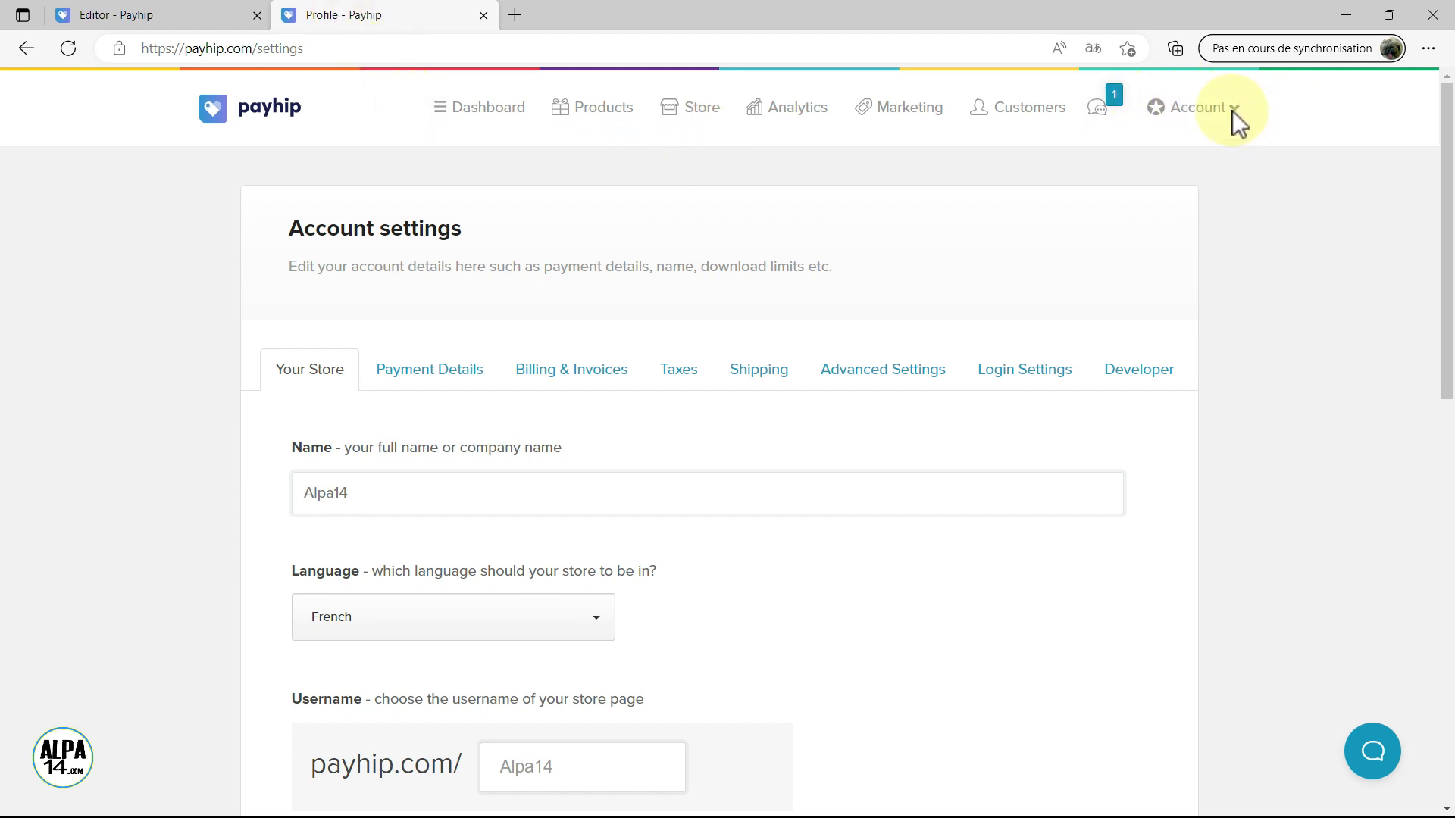
Check the Instagram, YouTube and Facebook link fields, then go back to the editor's Footer Section
scroll(471, 522, down, 10)
scroll(333, 403, up, 2)
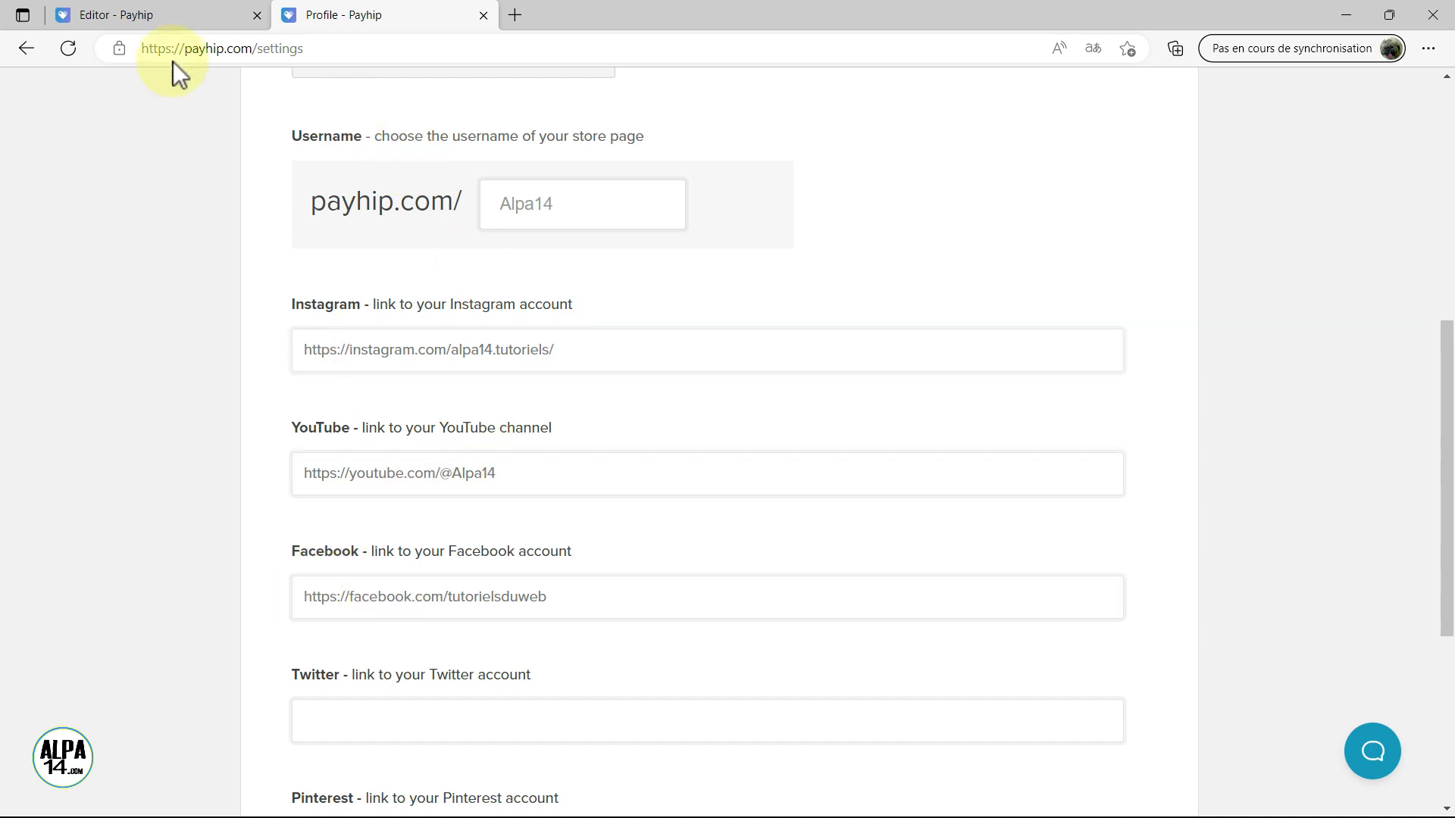
click(179, 21)
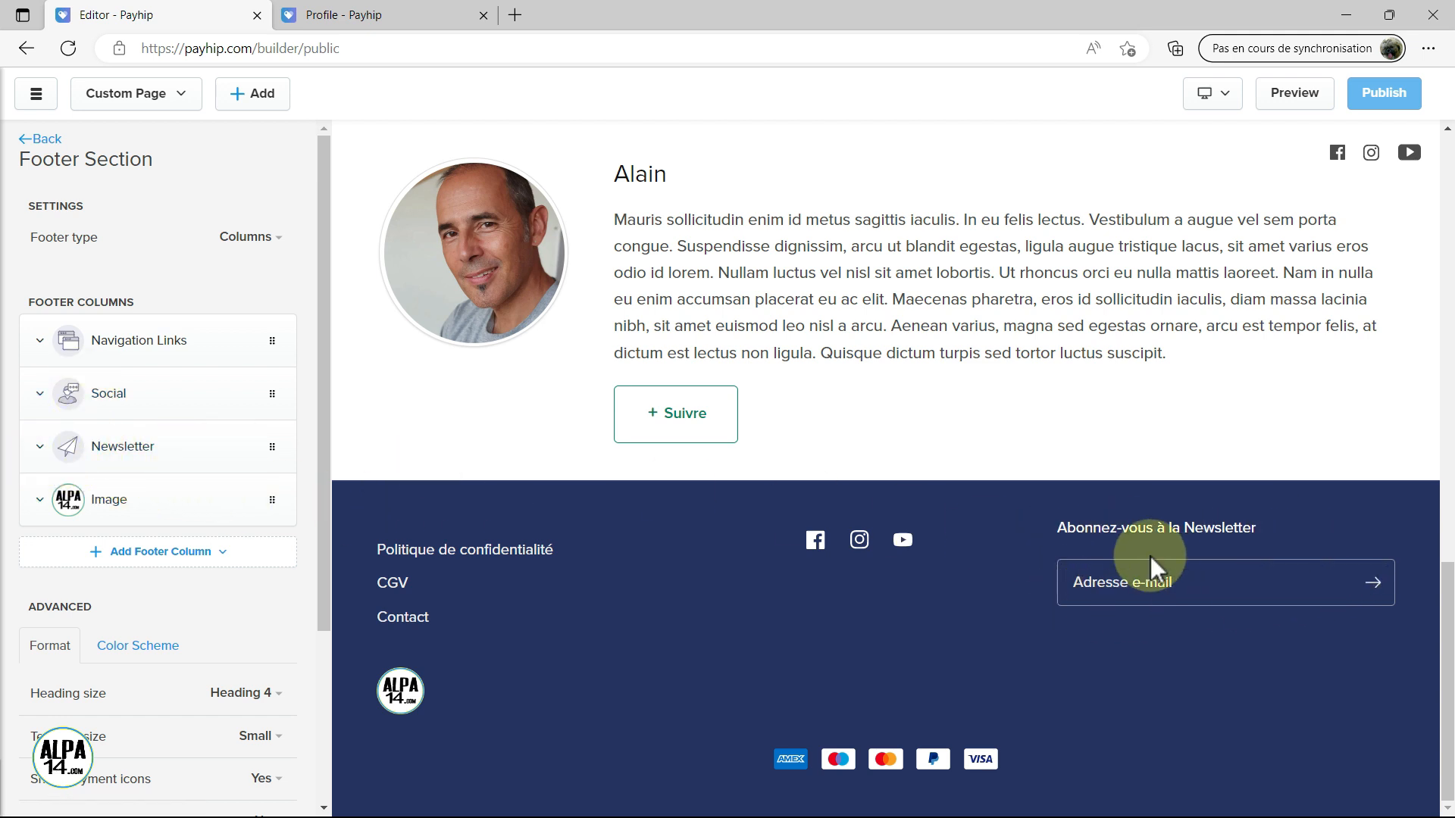
click(119, 551)
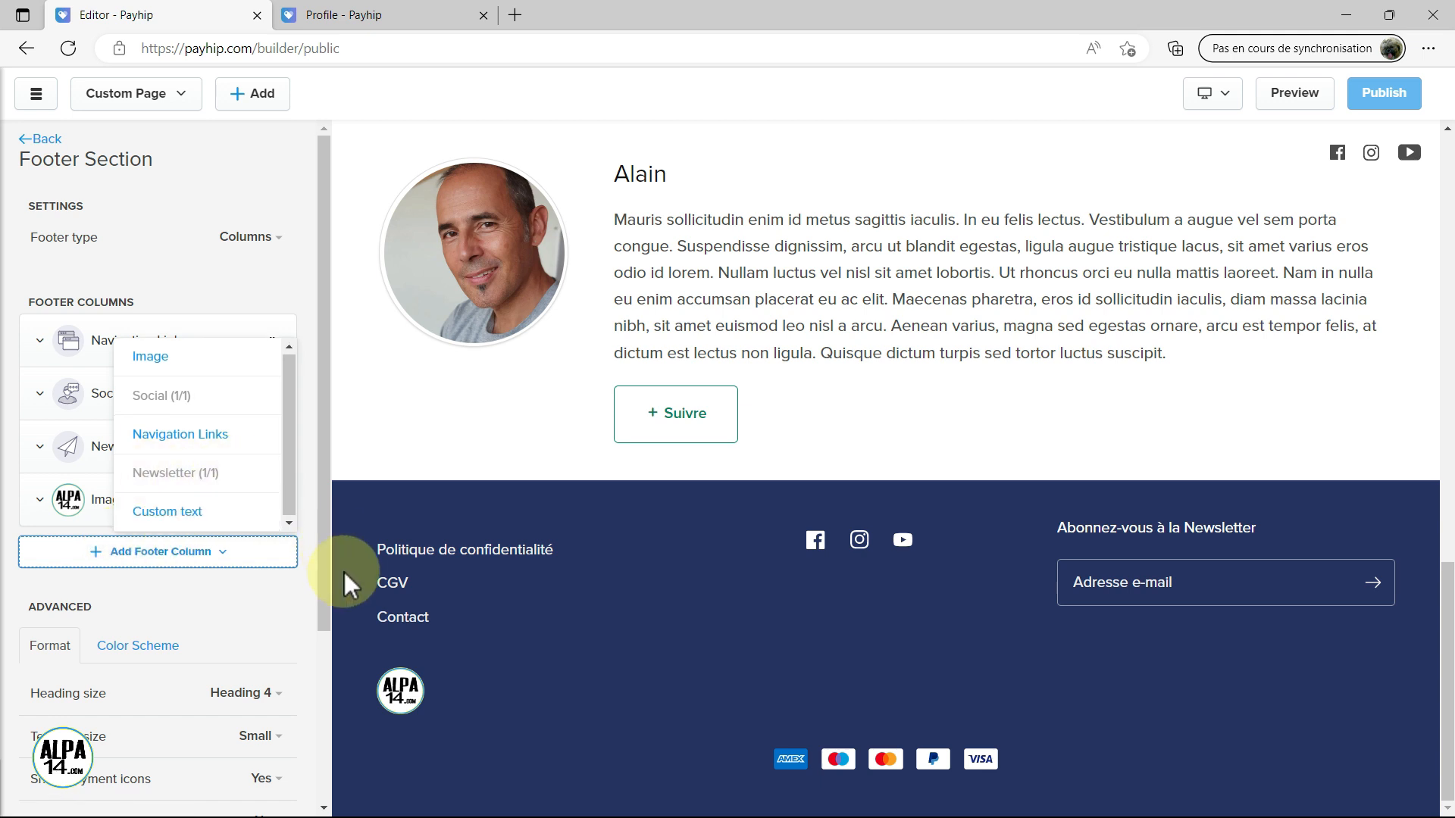
click(294, 582)
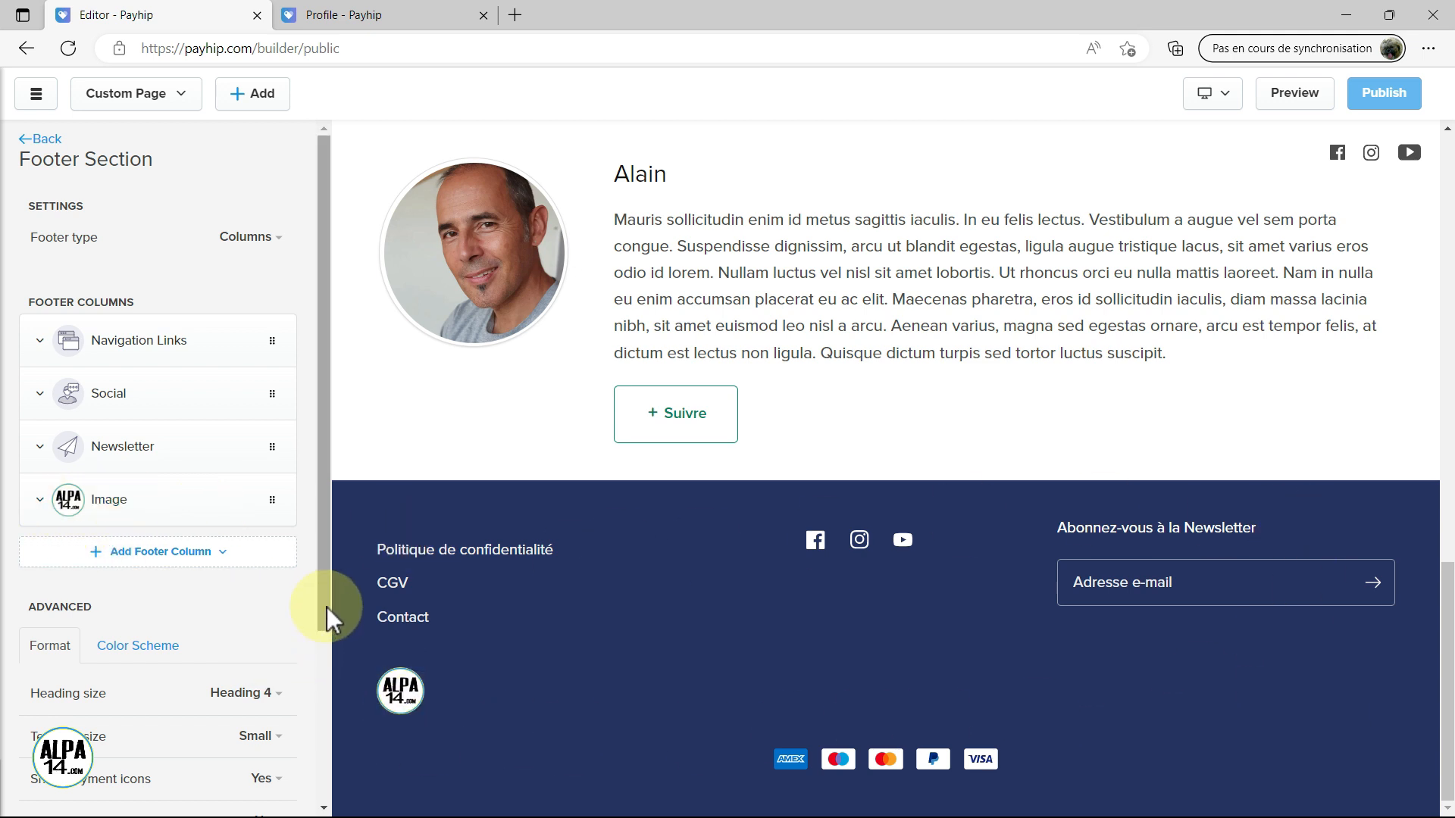
drag(326, 607, 335, 737)
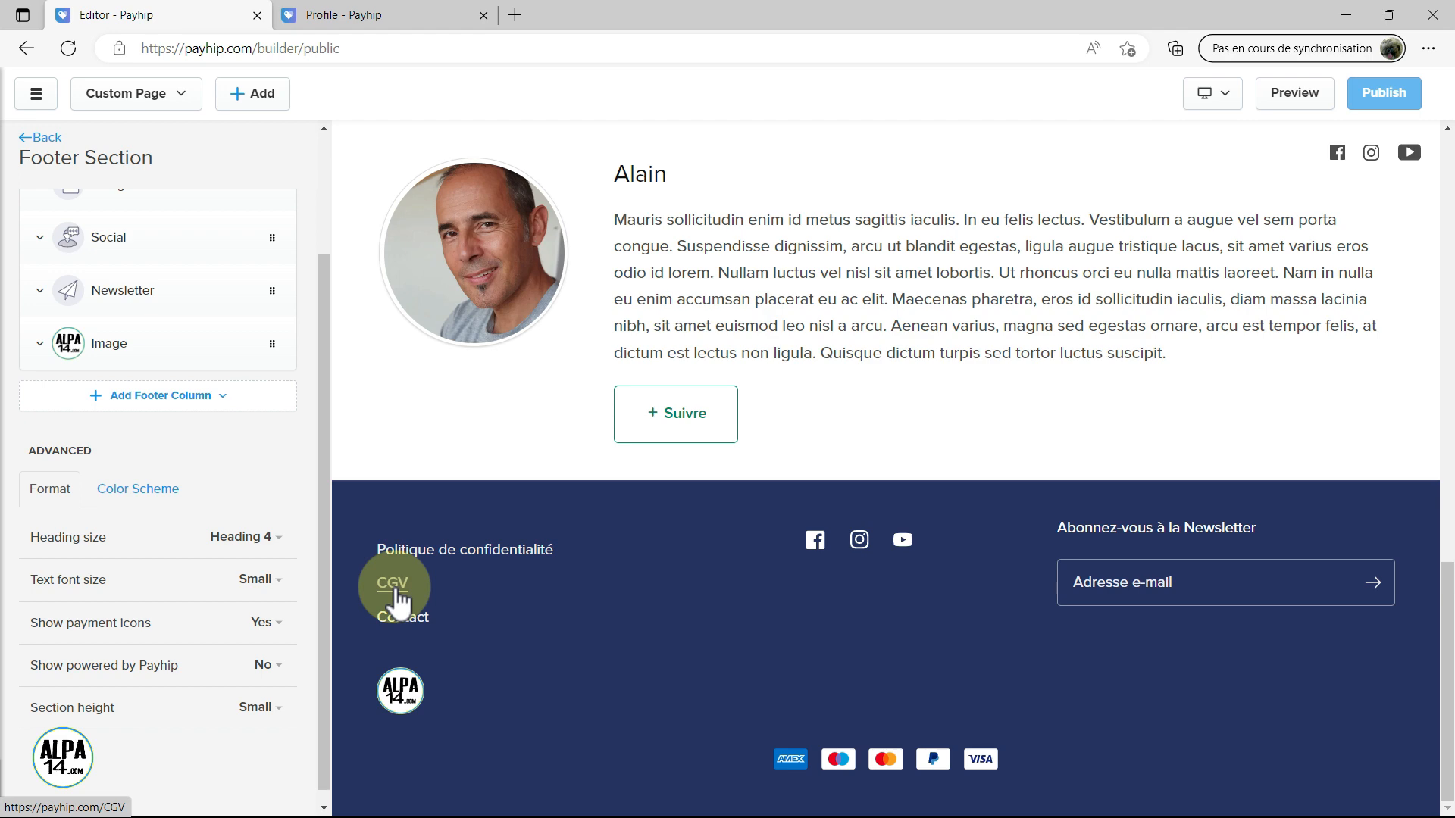
scroll(542, 601, up, 7)
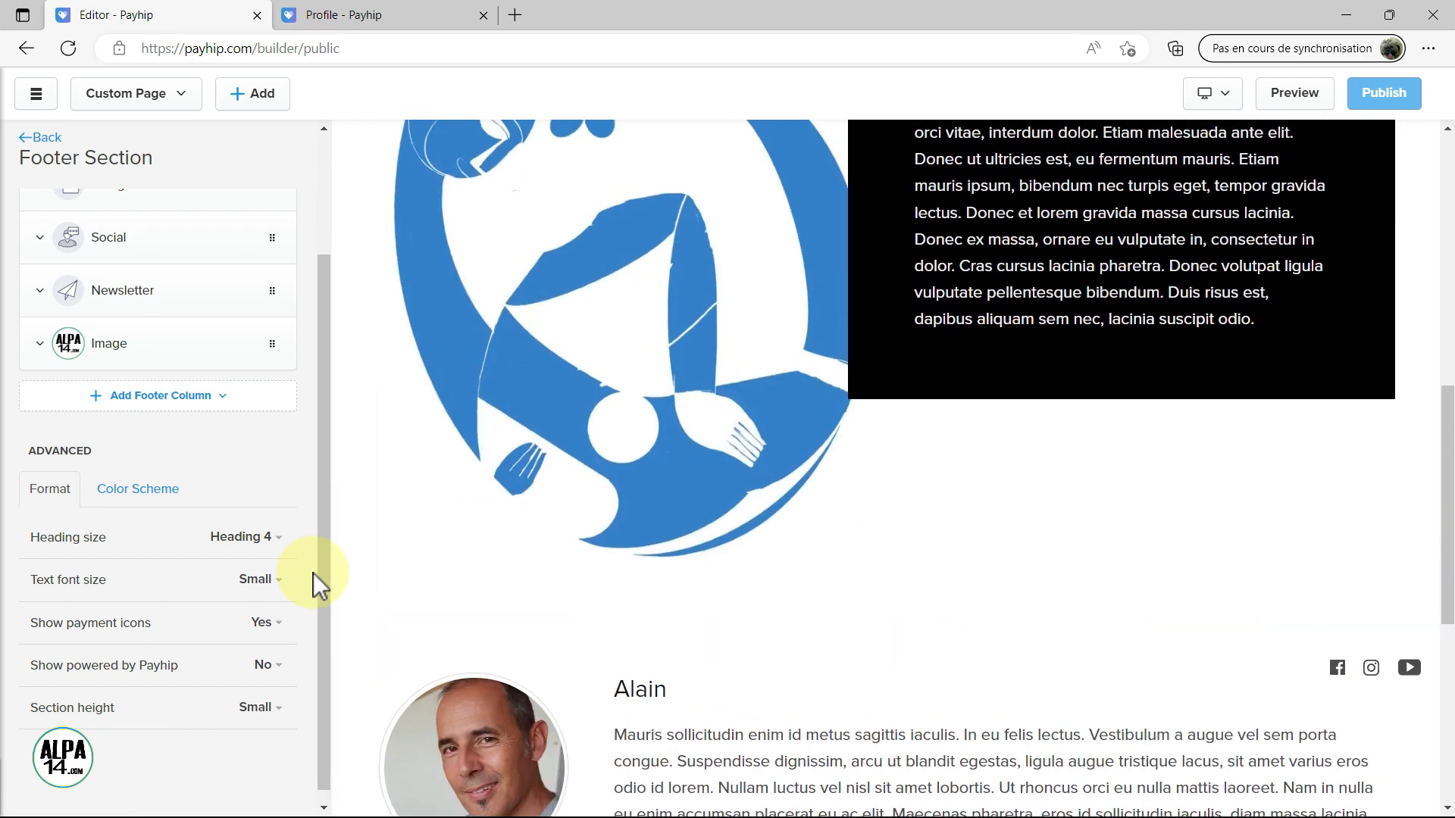
scroll(688, 598, up, 6)
scroll(688, 599, up, 1)
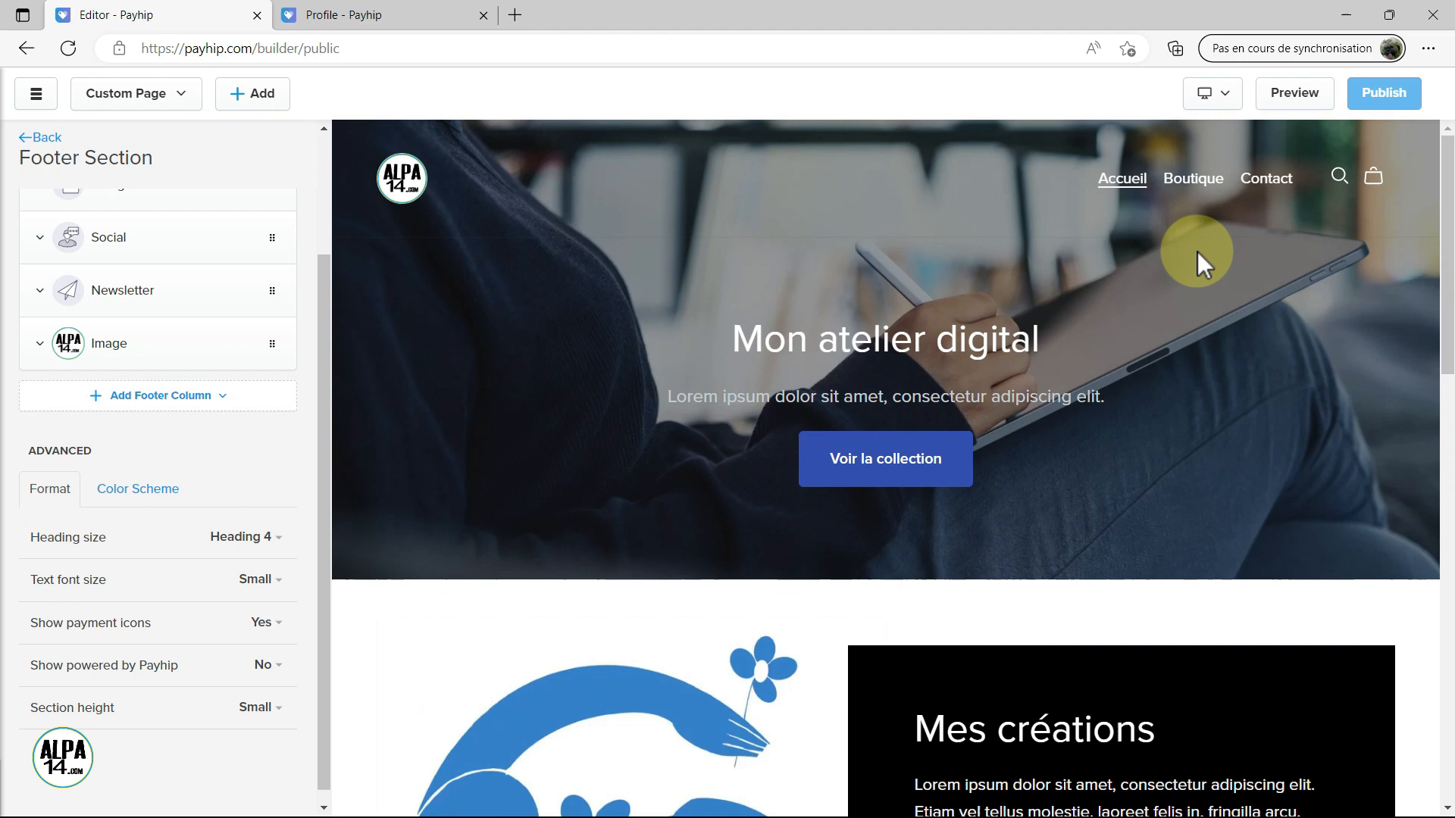
Scroll the Boutique All Products page to its footer and back, then open the Création 2 product page
click(1180, 182)
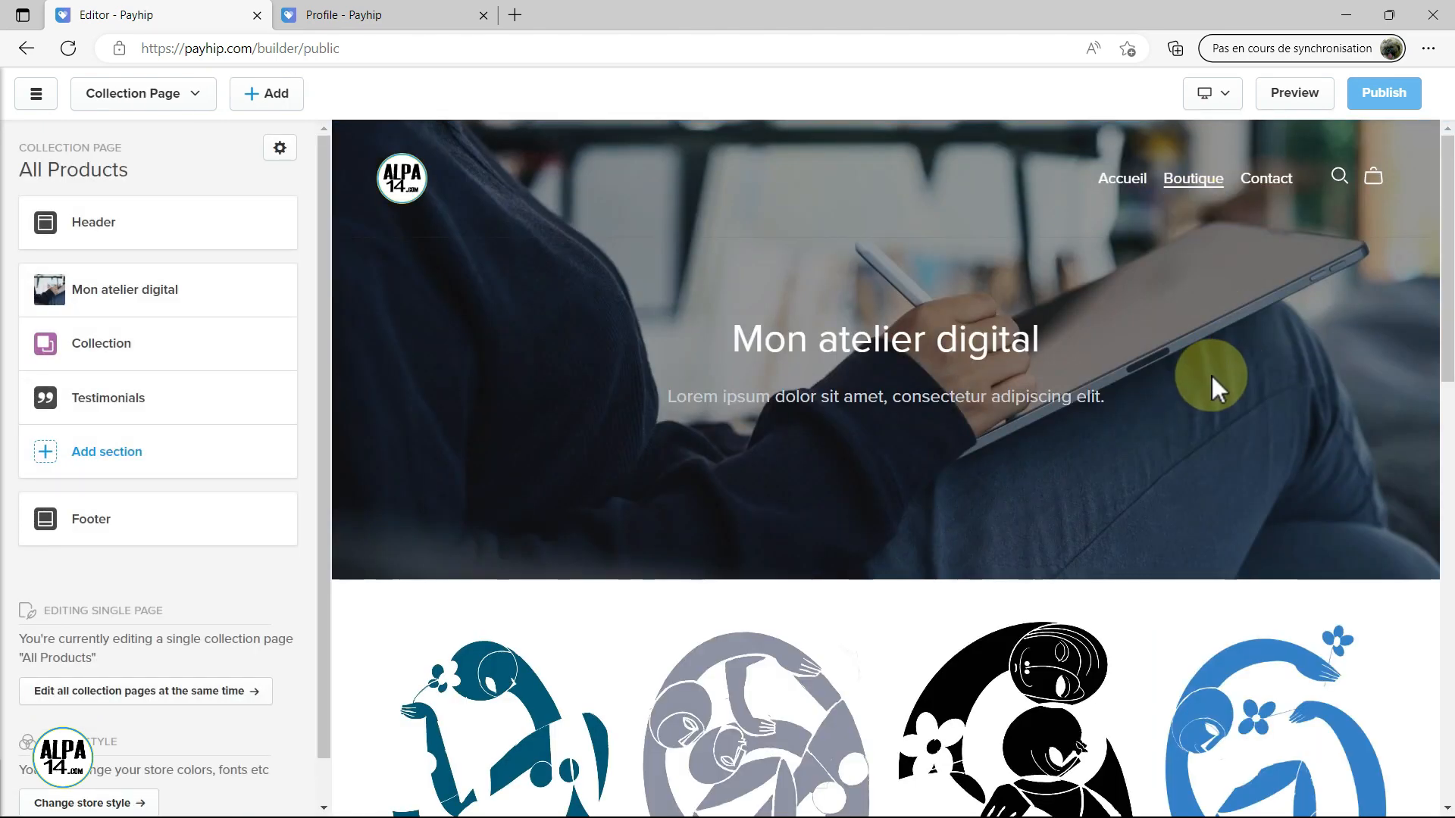
scroll(587, 444, down, 4)
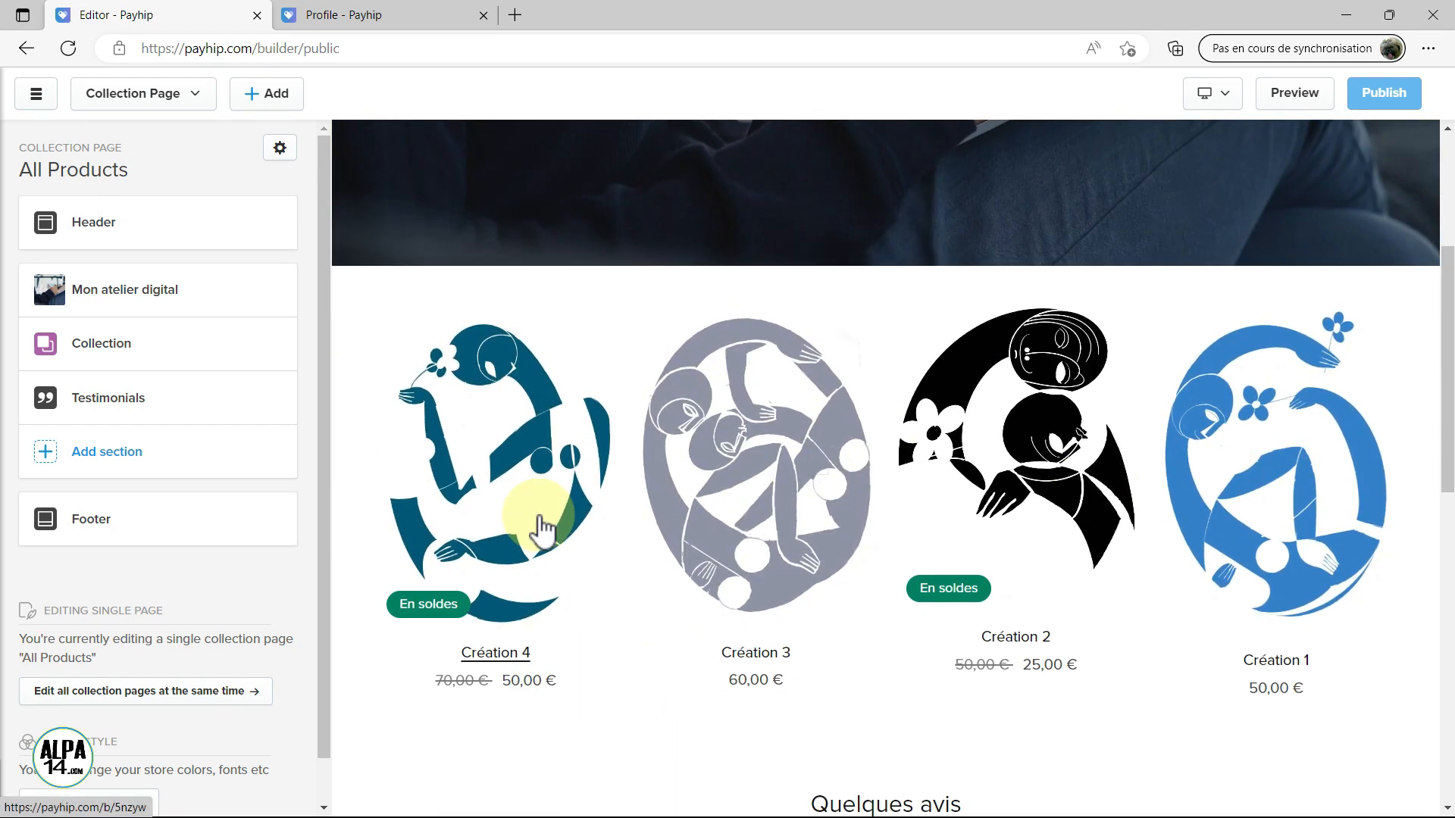
scroll(599, 523, down, 5)
scroll(514, 491, down, 3)
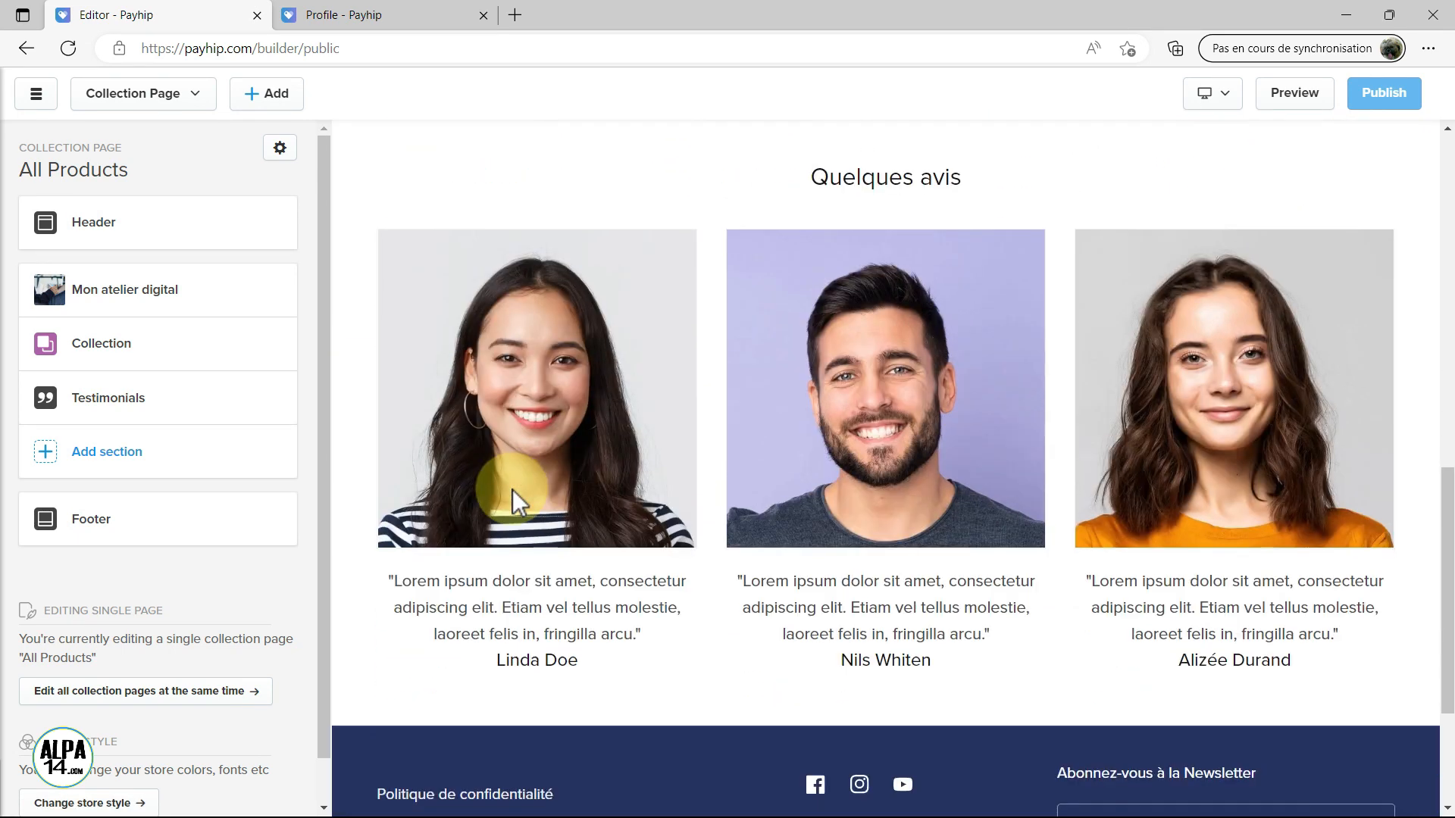
scroll(1179, 364, up, 2)
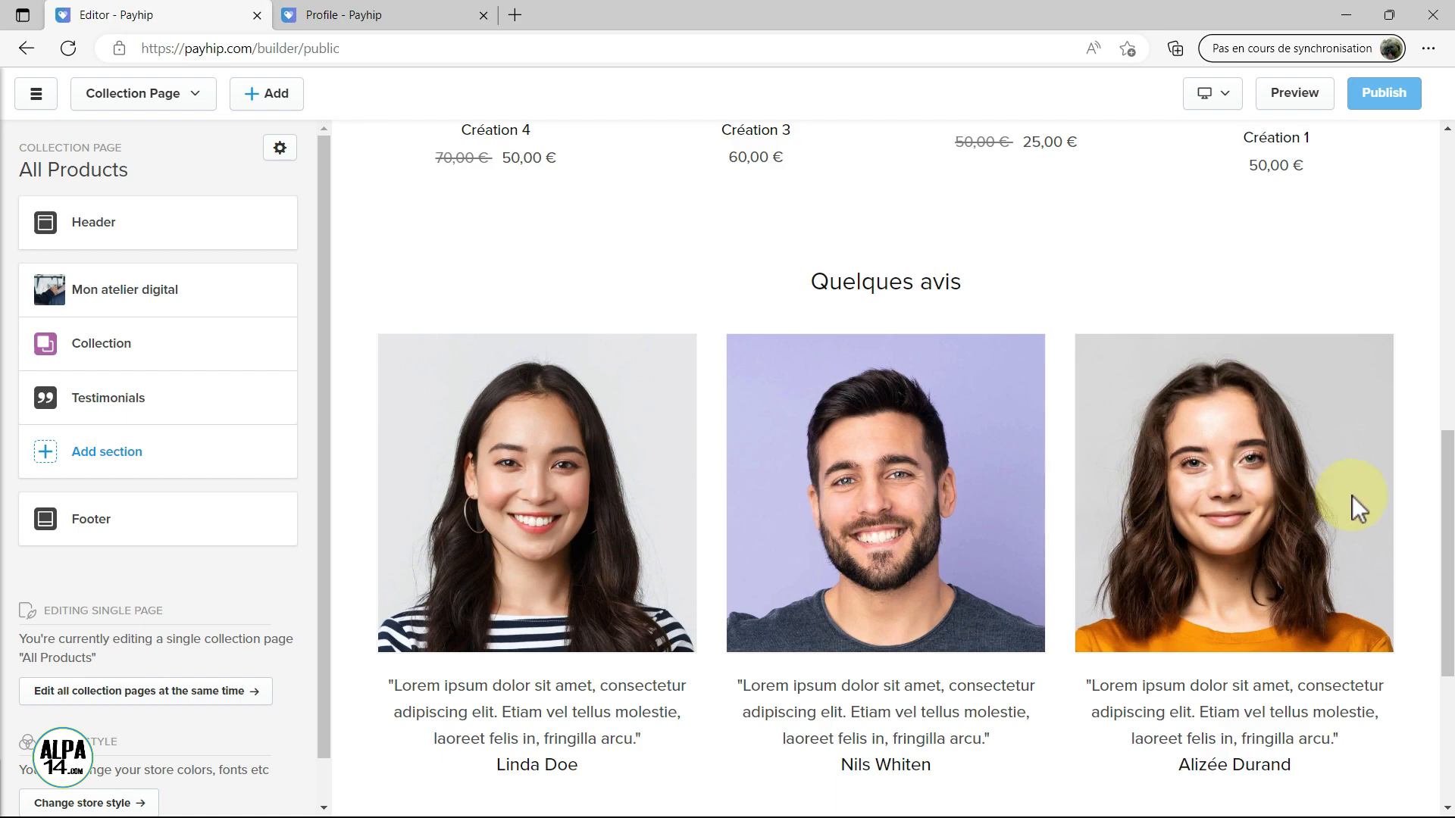
scroll(583, 641, down, 5)
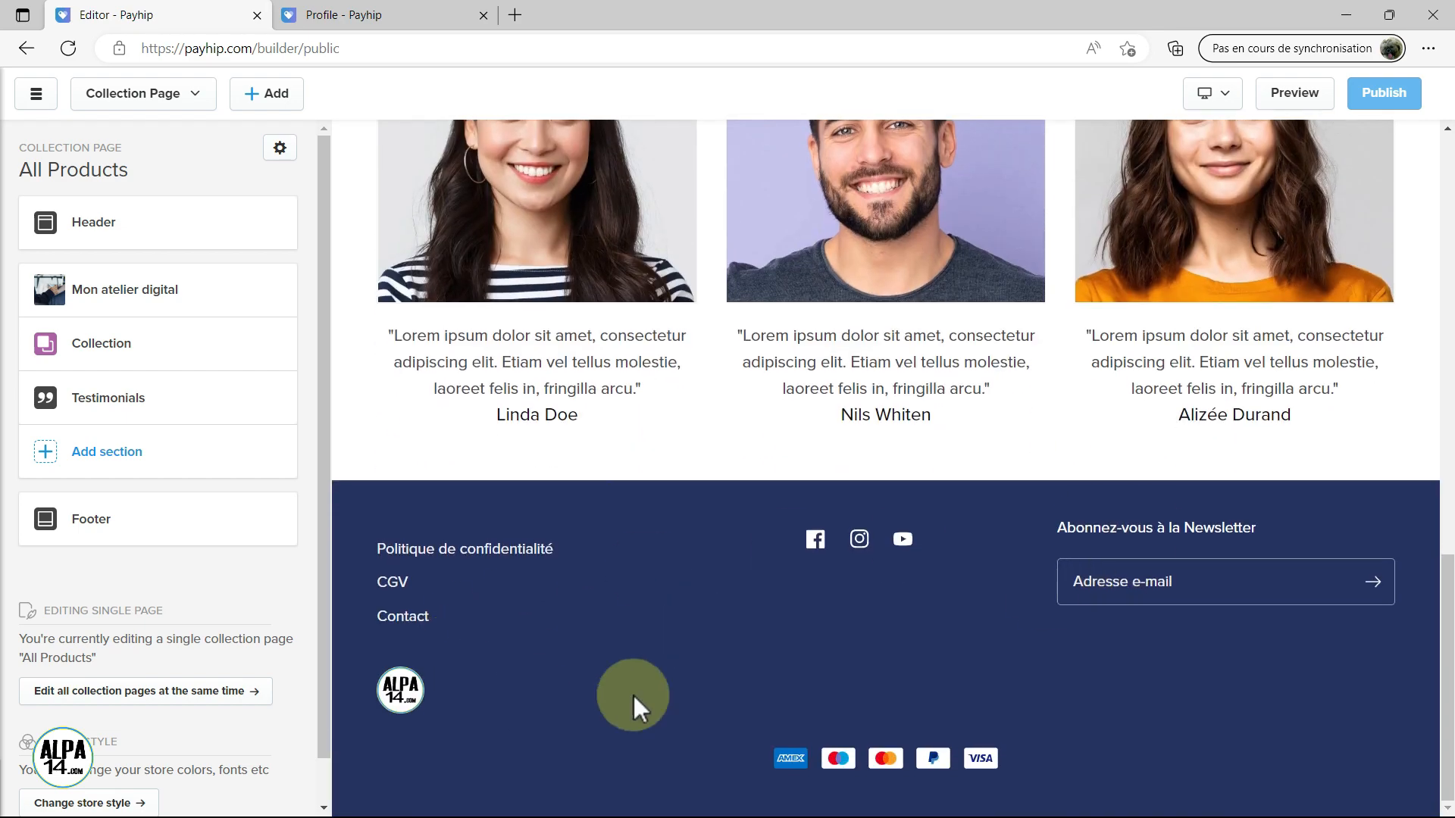
scroll(1097, 700, up, 13)
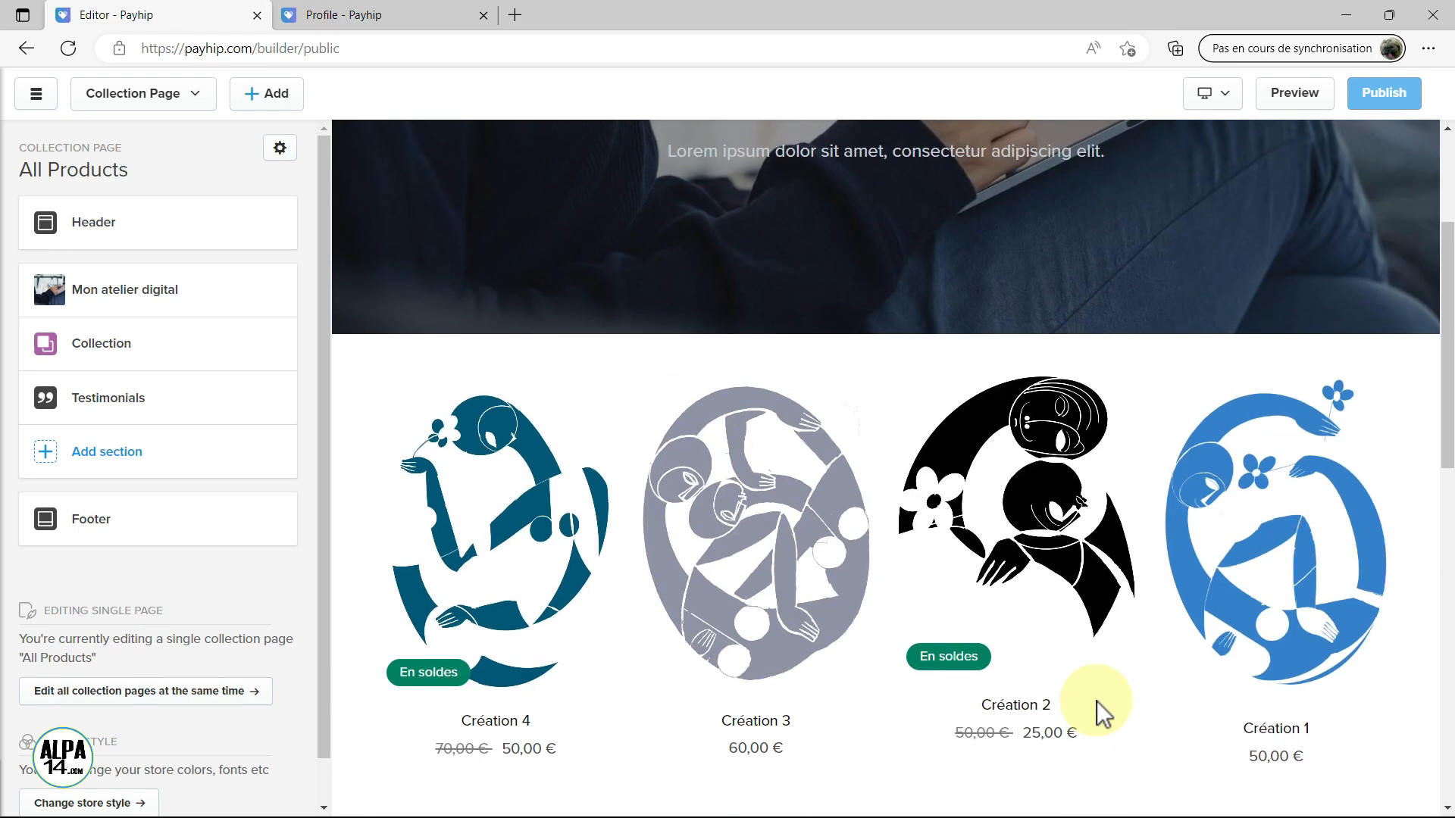
scroll(1097, 701, down, 3)
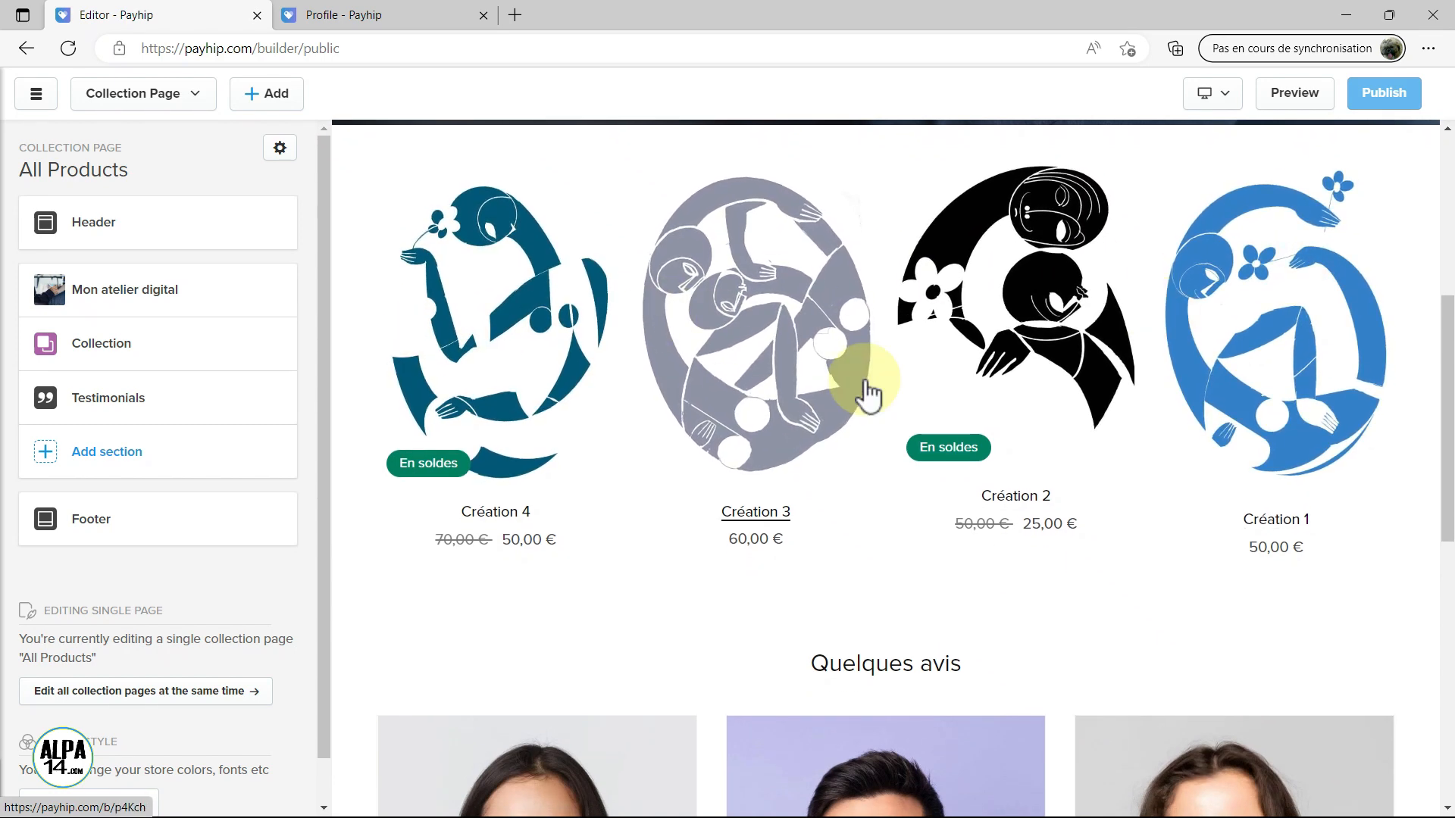
click(972, 316)
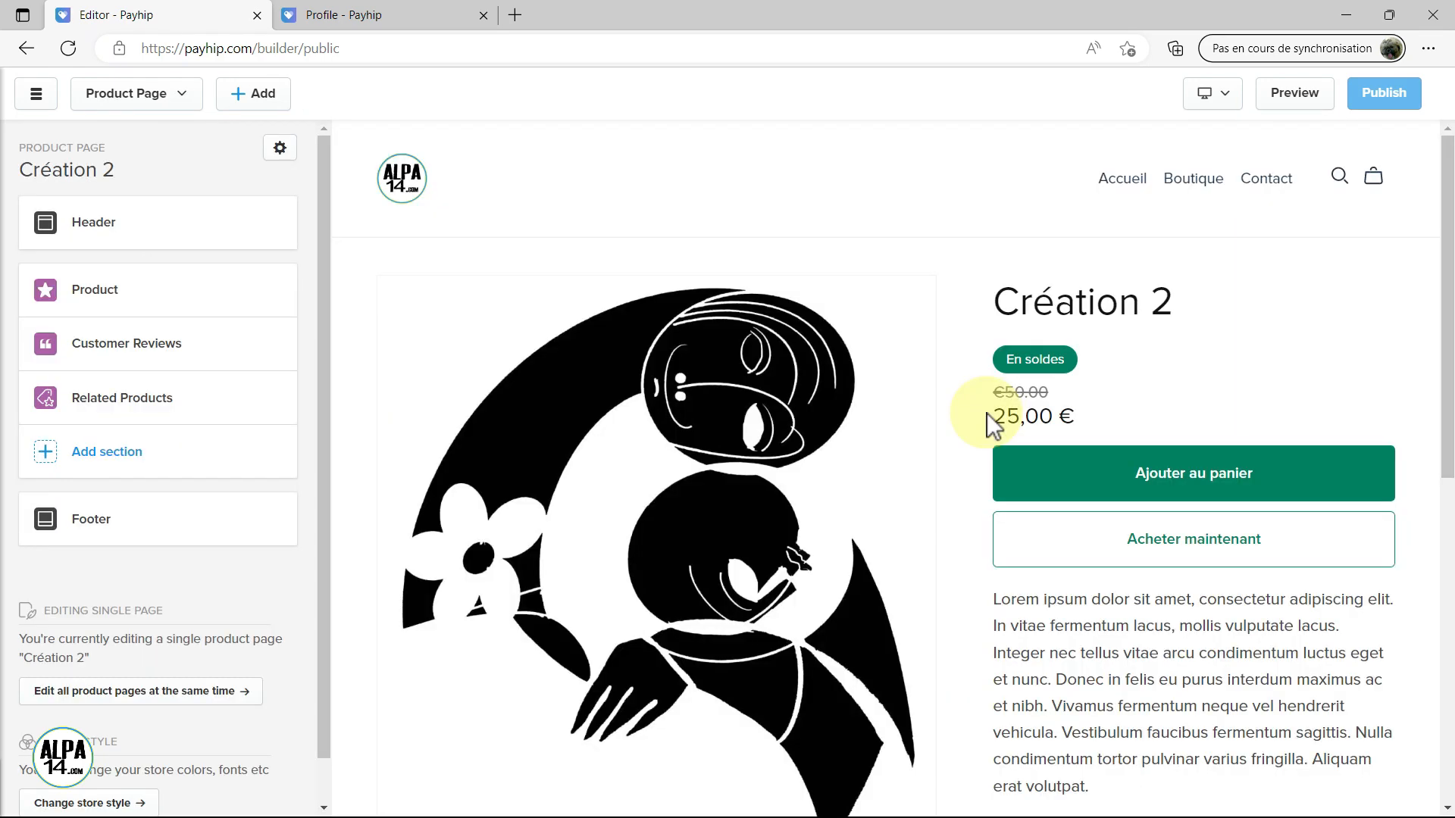
Add Création 2 to the cart and proceed to PAIEMENT checkout
scroll(589, 484, down, 2)
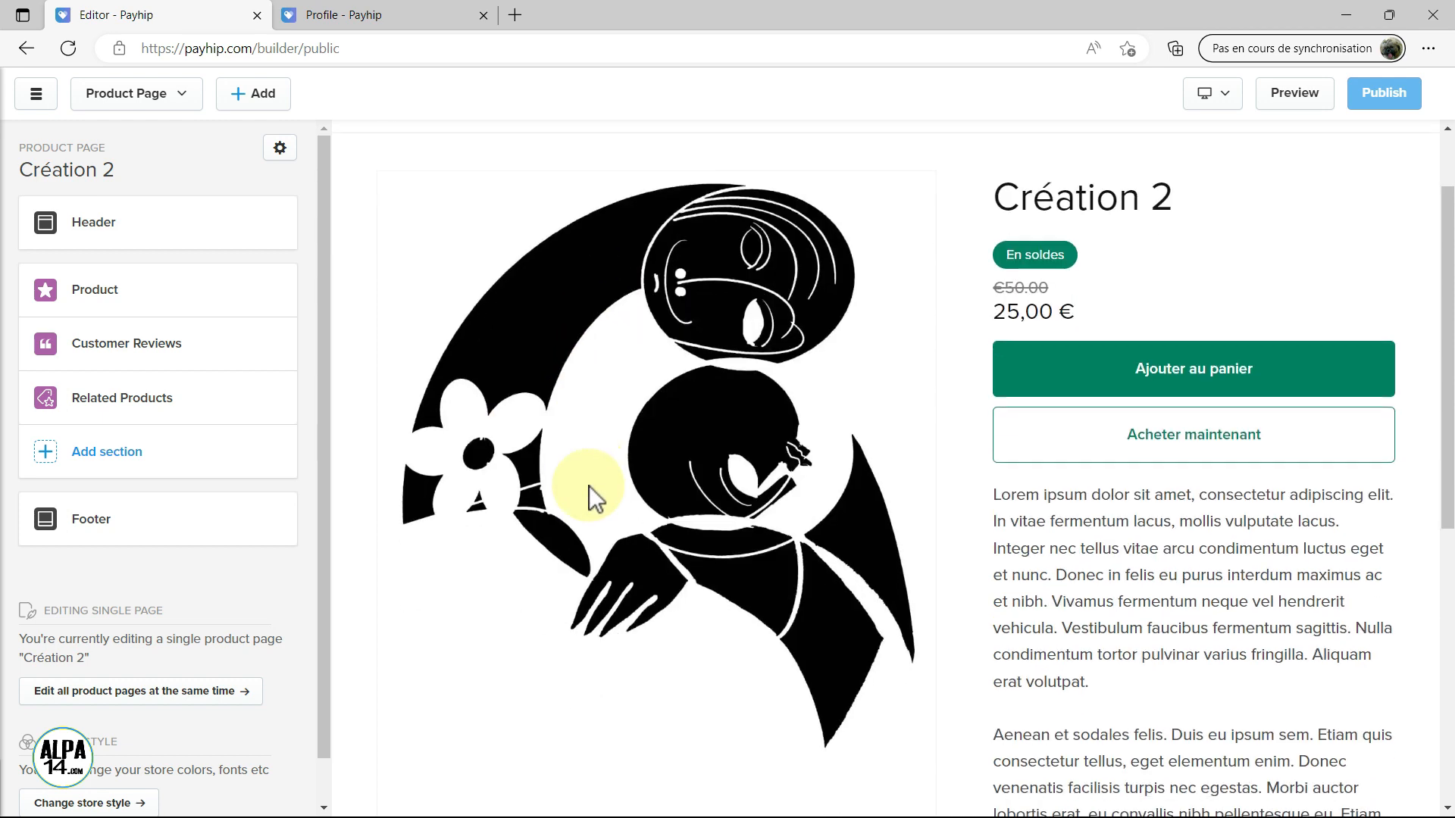
click(1191, 379)
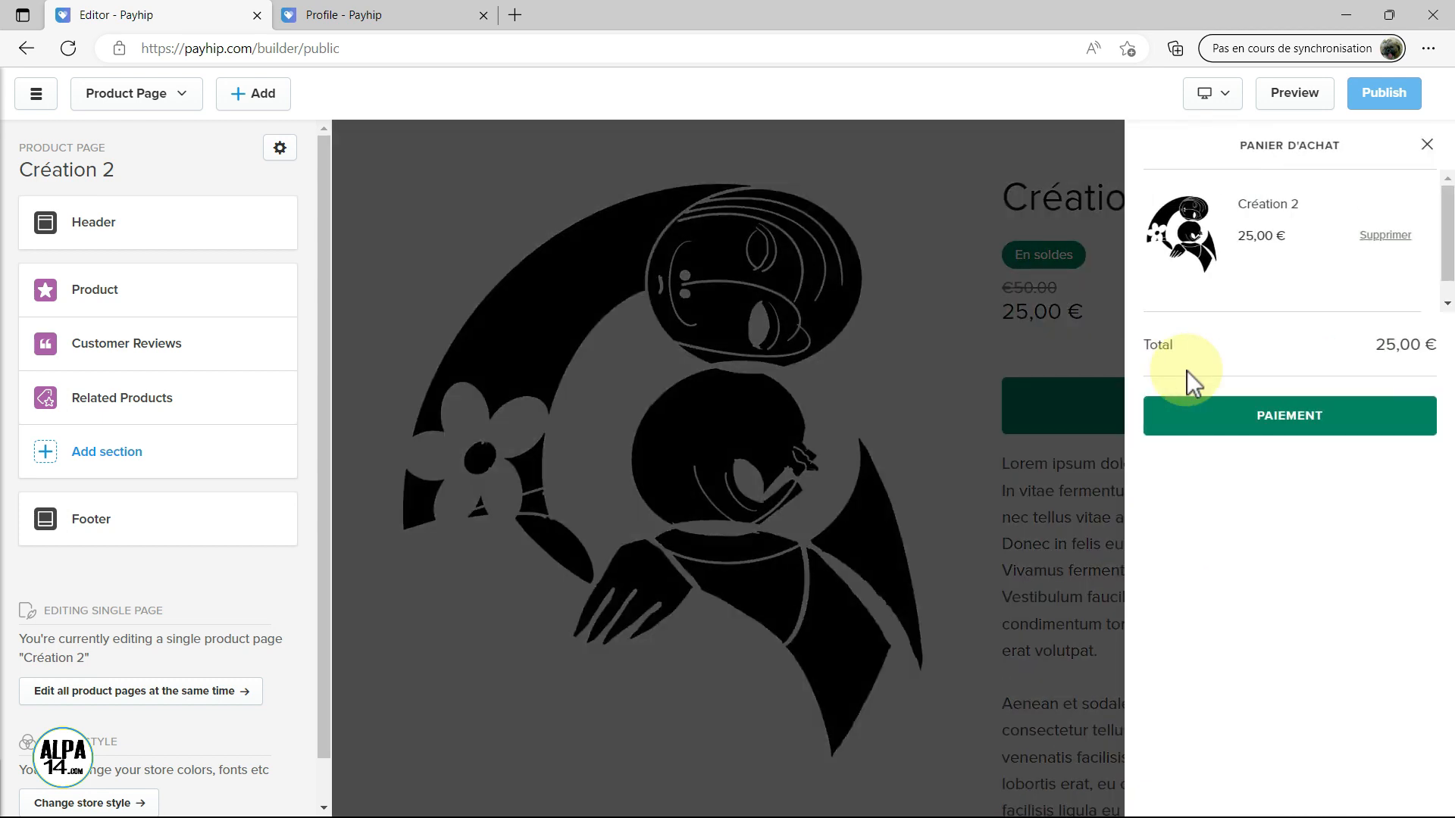
click(1258, 413)
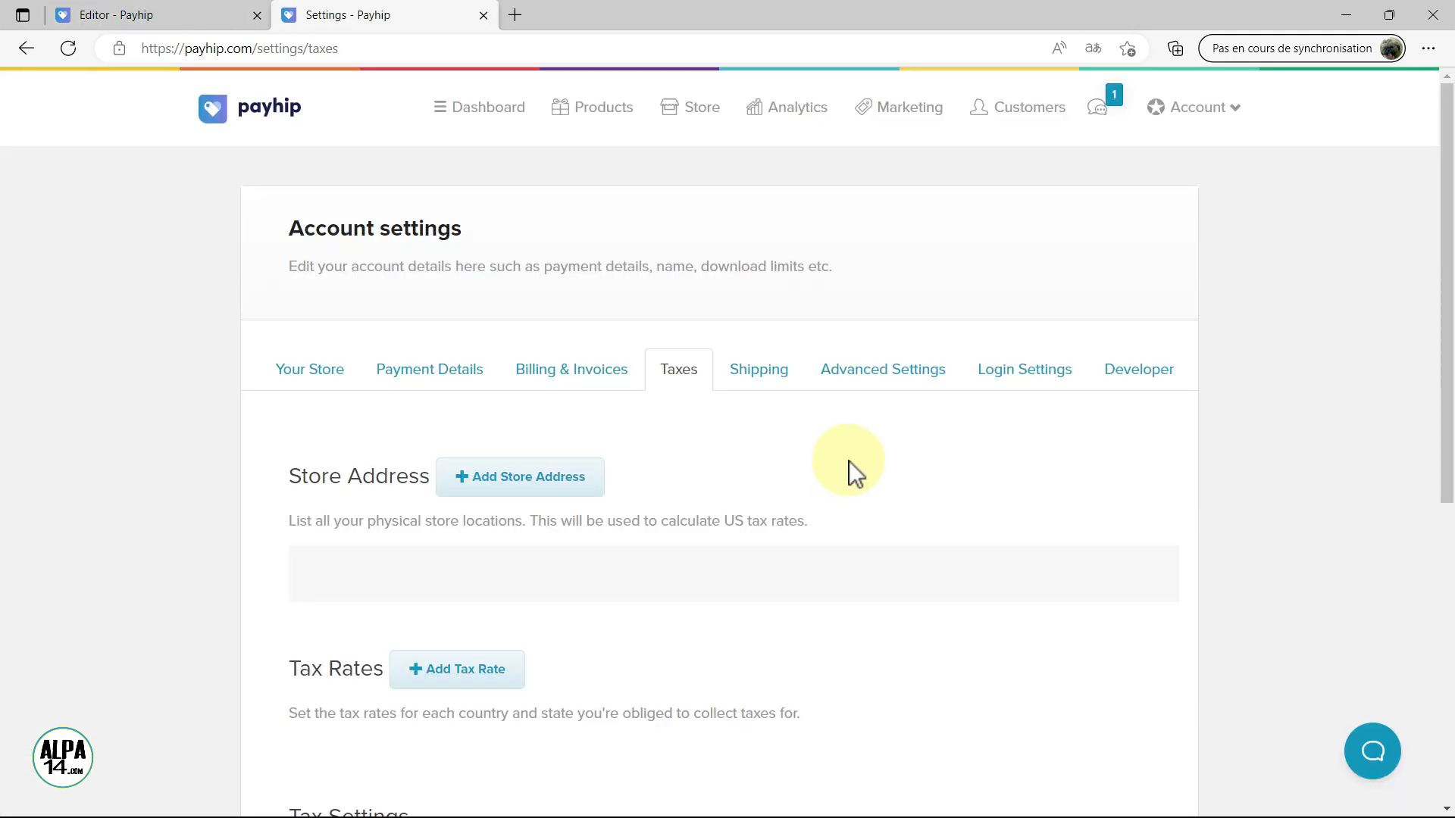
Scroll through the Taxes settings, which have no store address or tax rates yet
scroll(884, 457, down, 7)
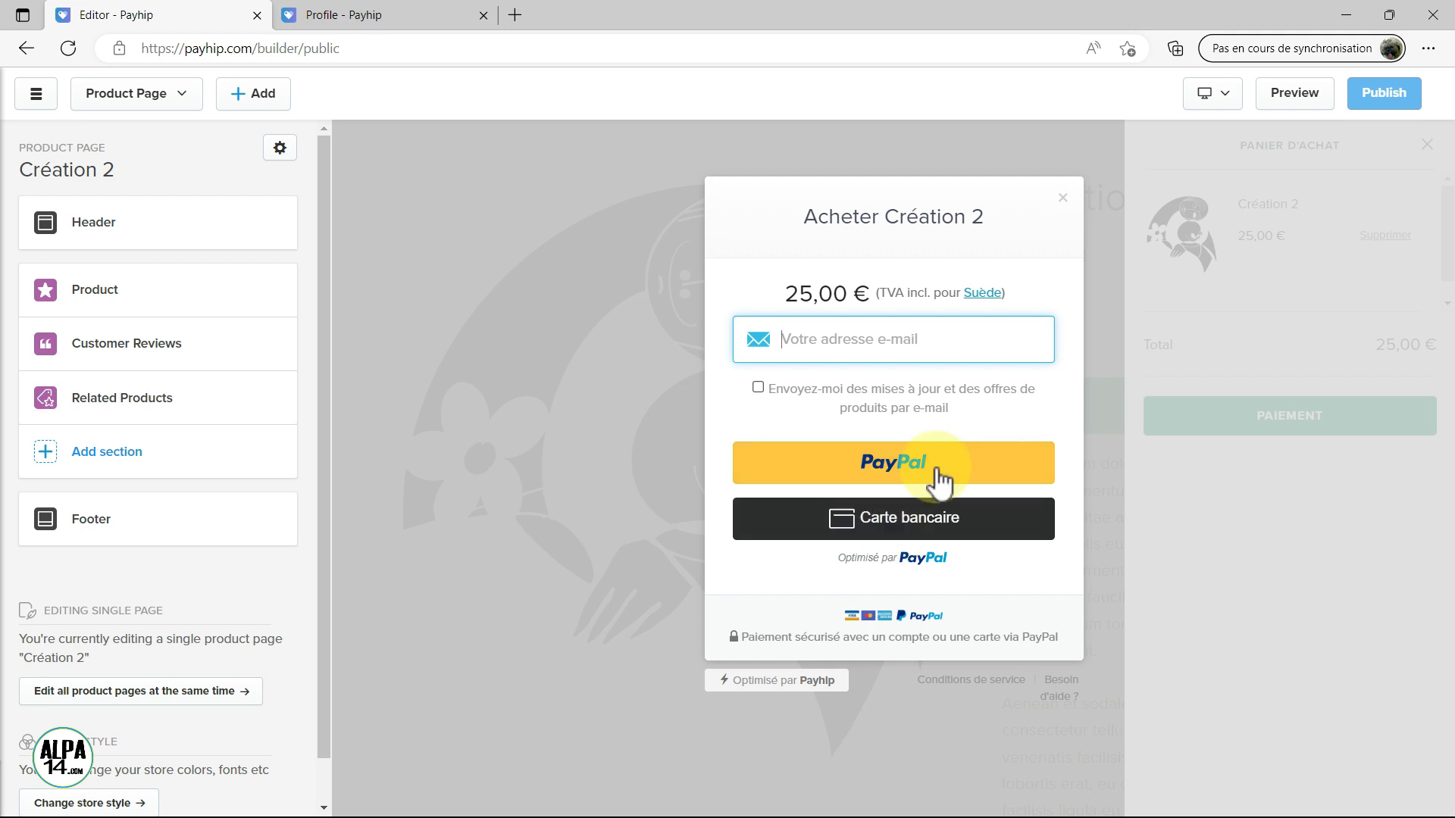
Close the Création 2 purchase dialog, go back to All Products, and open the Contact page
click(1064, 200)
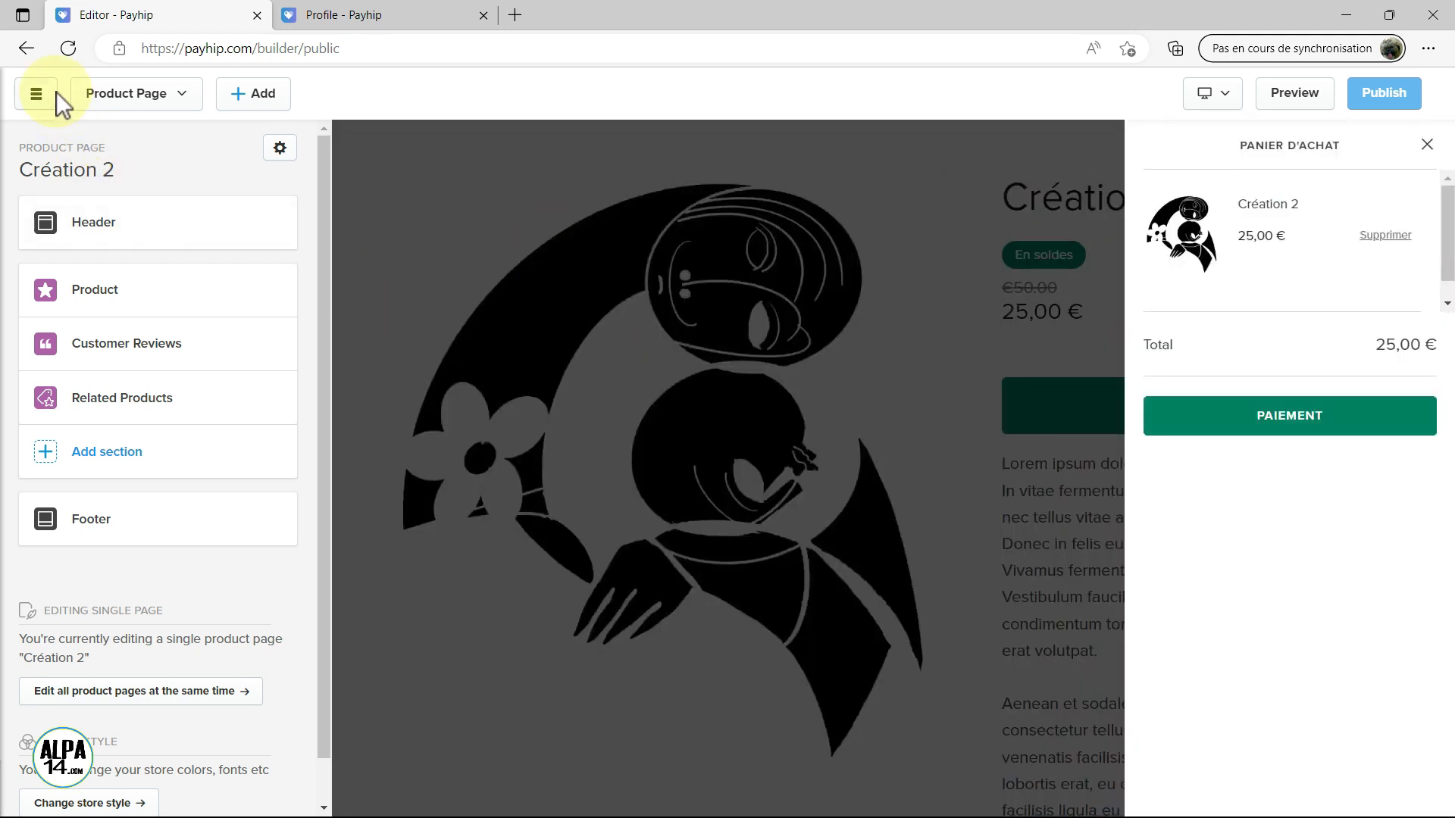
click(23, 50)
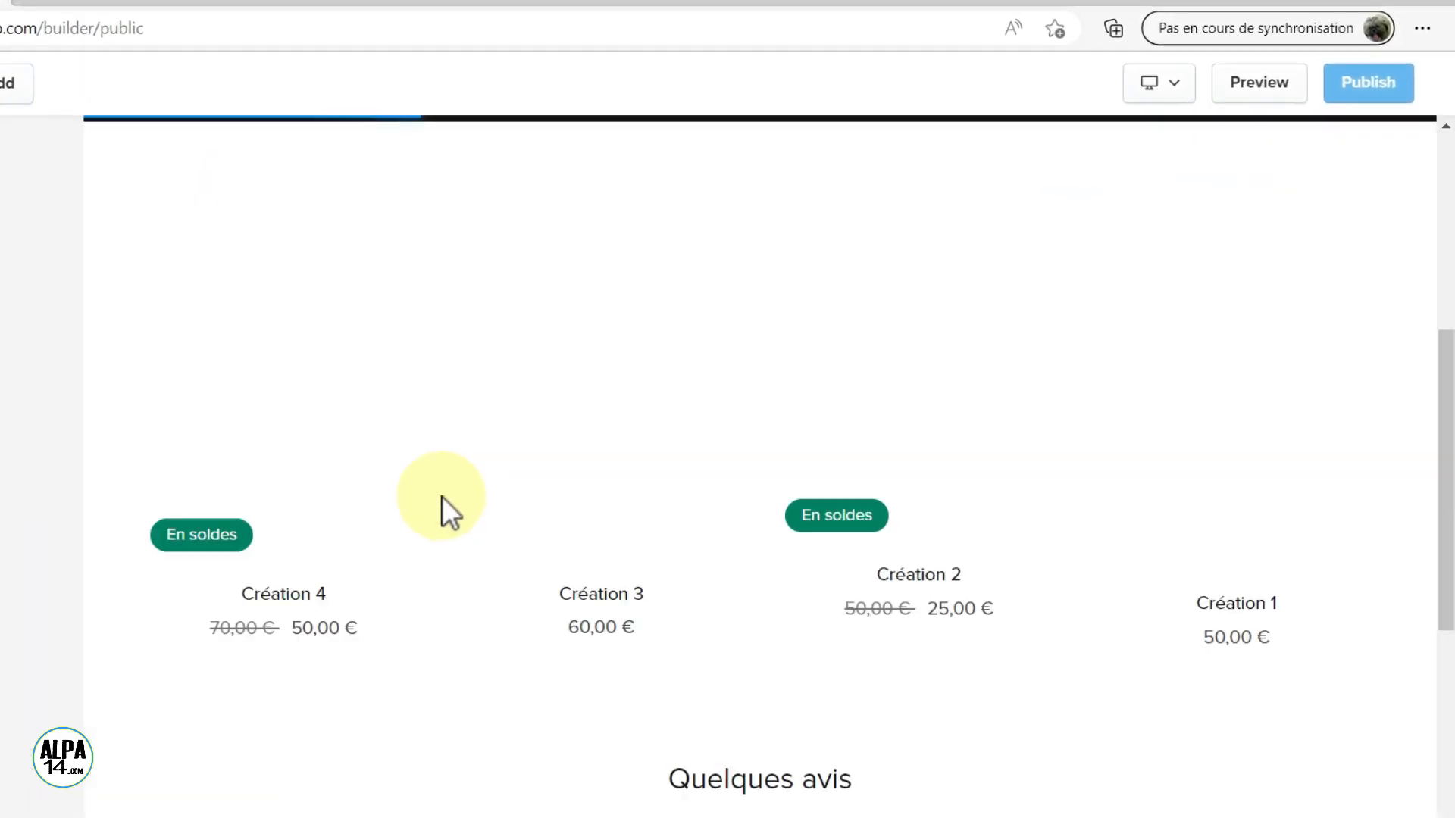
scroll(444, 682, up, 5)
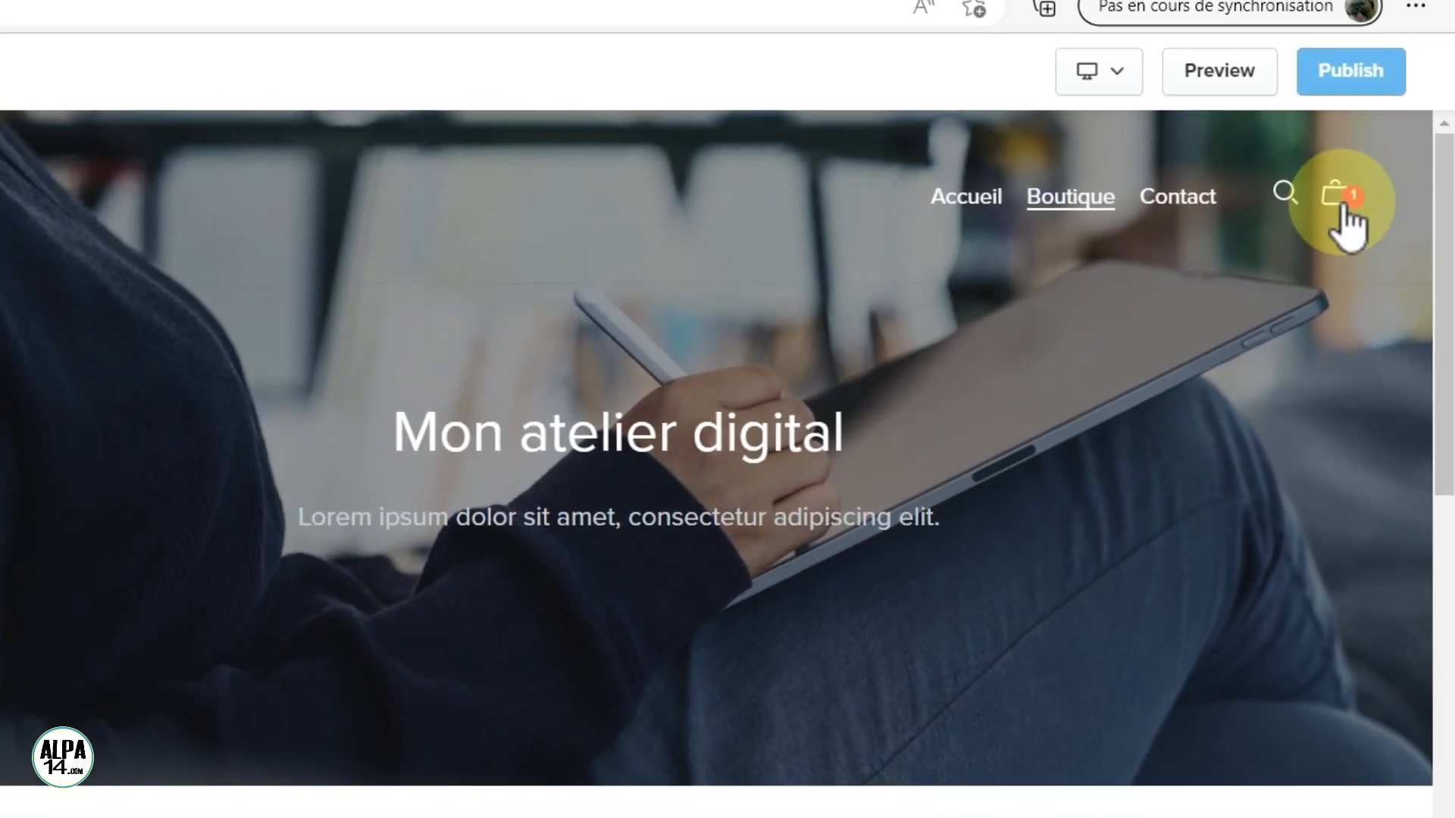
scroll(658, 721, down, 1)
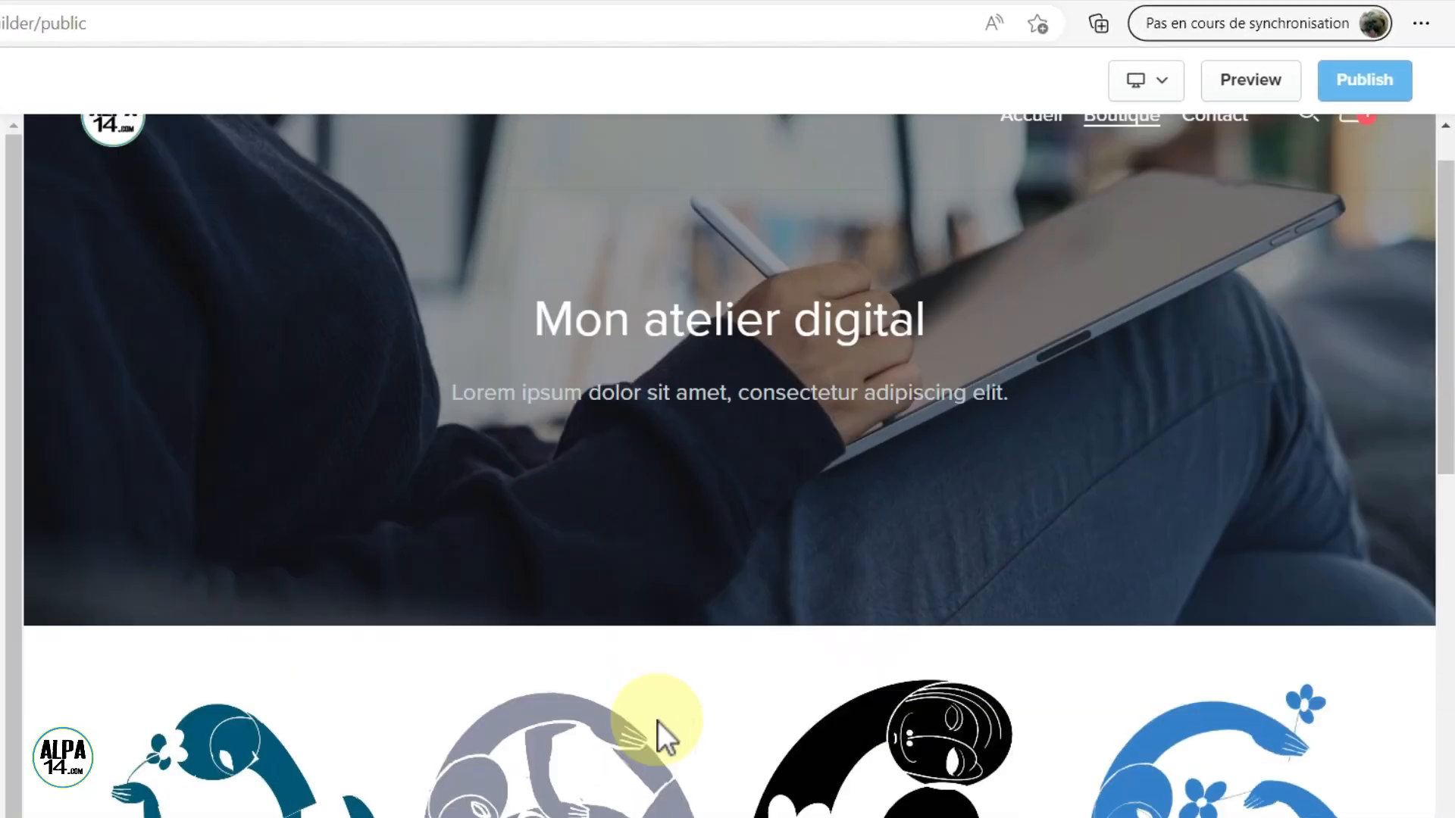
scroll(658, 721, down, 6)
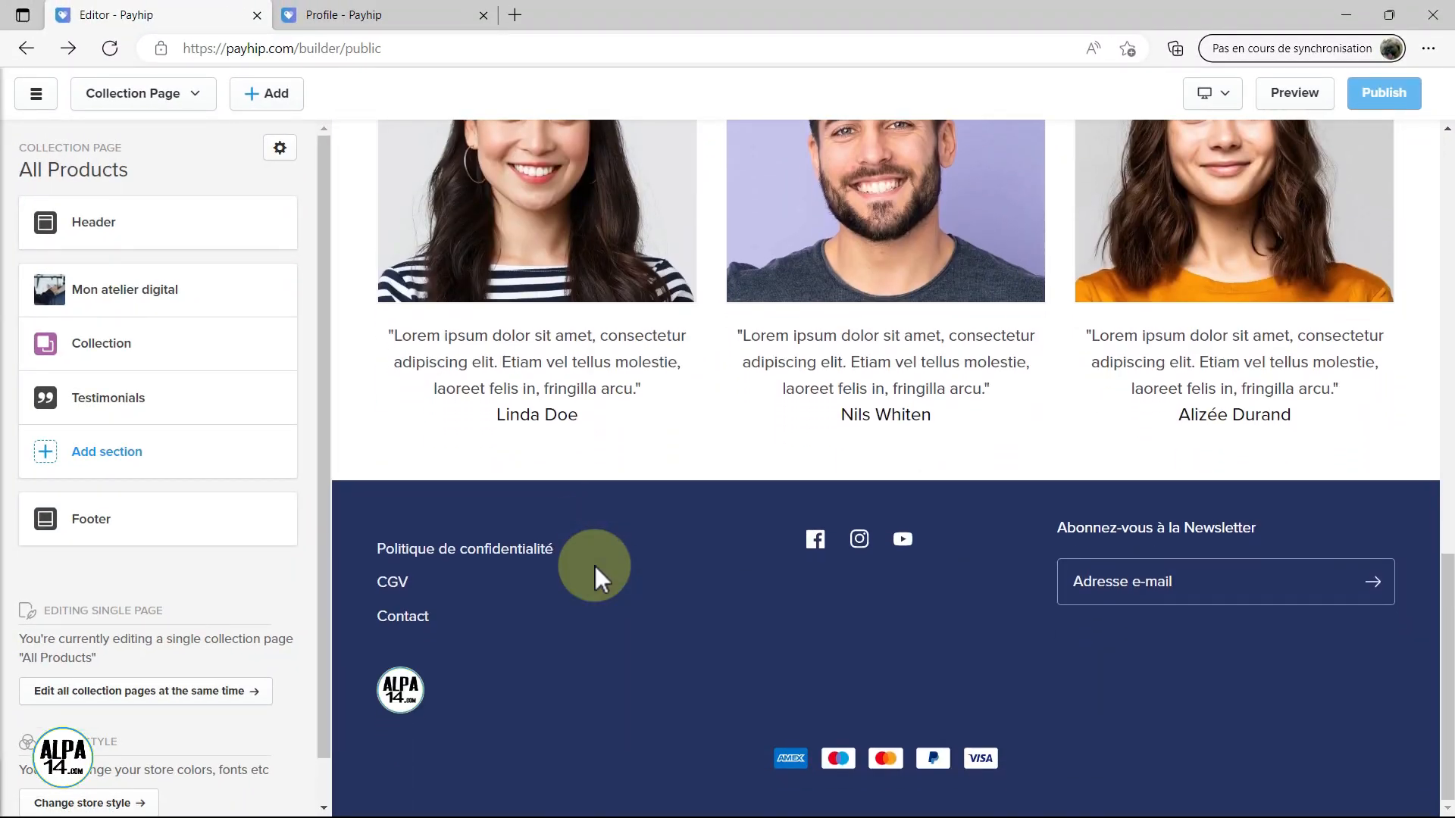
scroll(366, 696, up, 3)
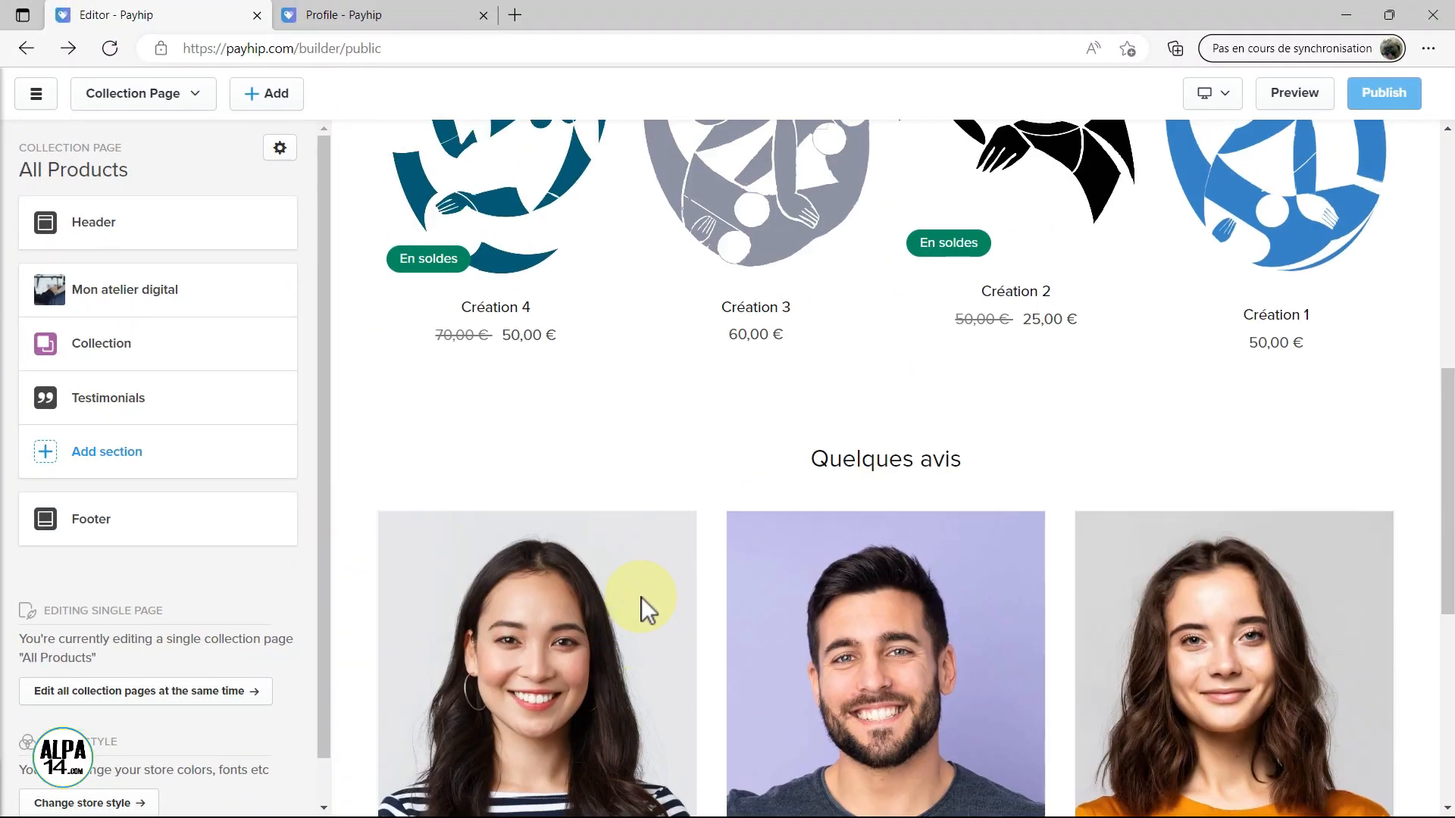
scroll(638, 598, up, 5)
click(1272, 182)
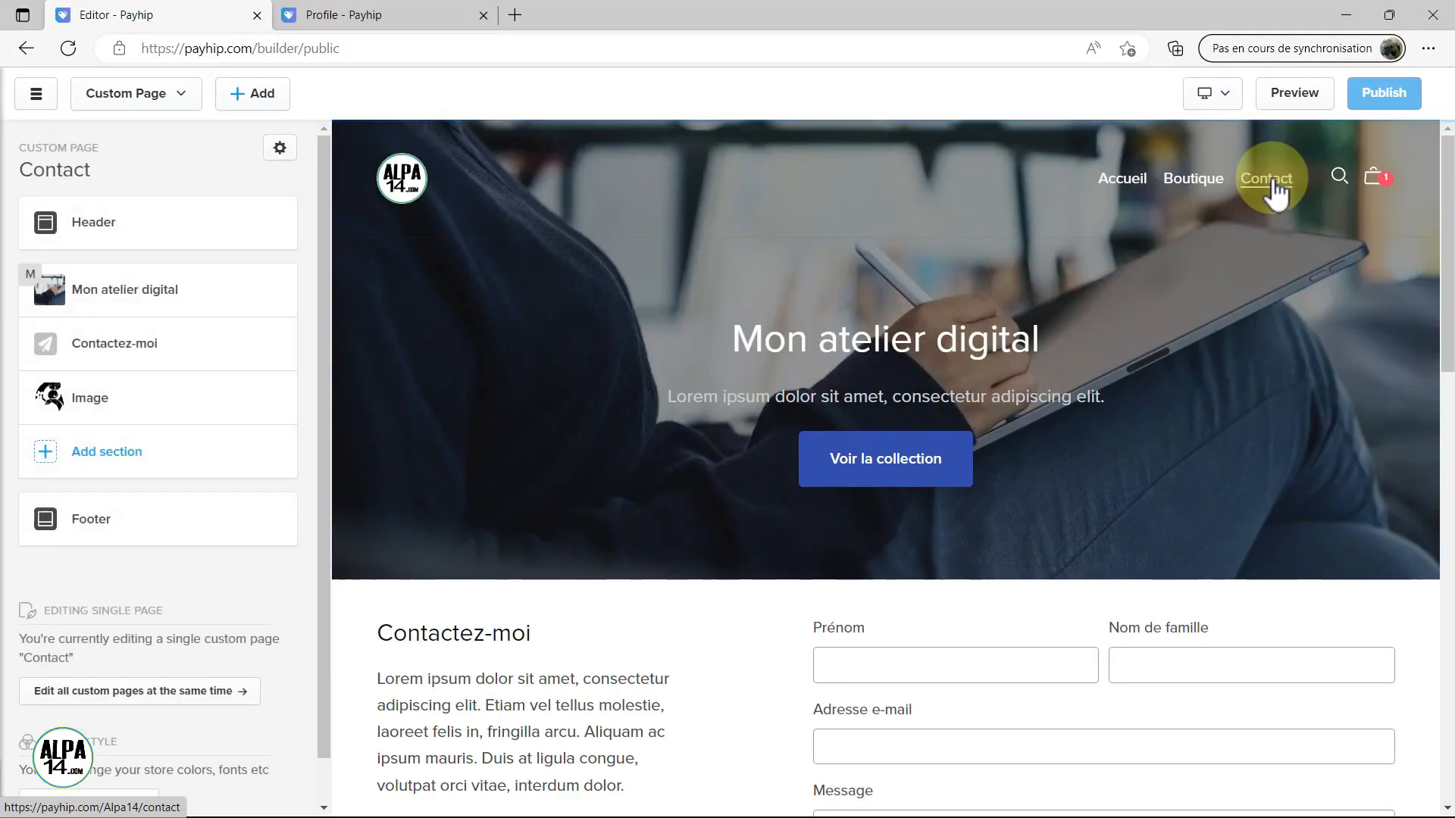
Scroll the Contact page through the Contactez-moi form and images to the footer, then open the main menu
scroll(1107, 523, down, 2)
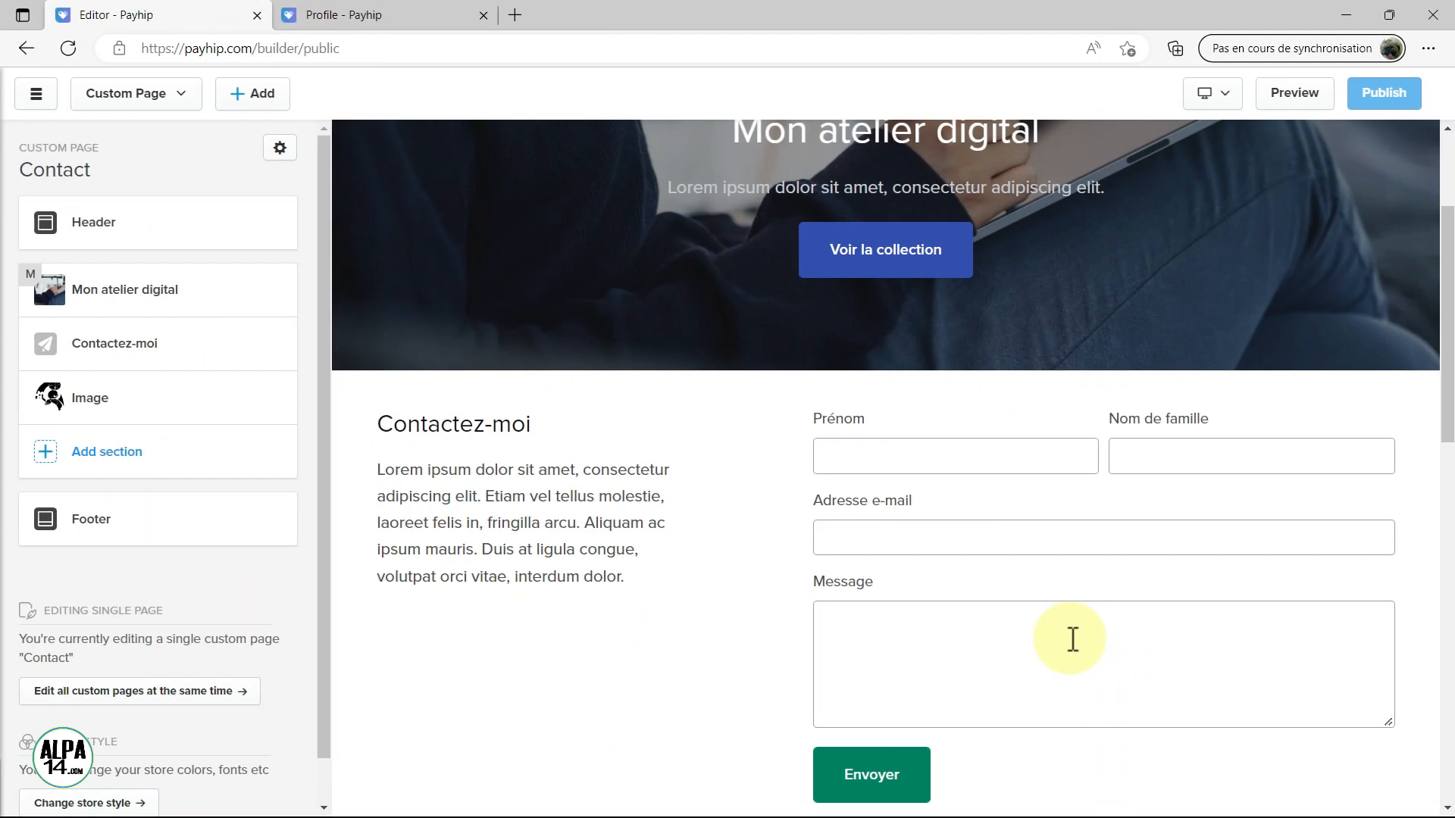
scroll(1073, 639, down, 8)
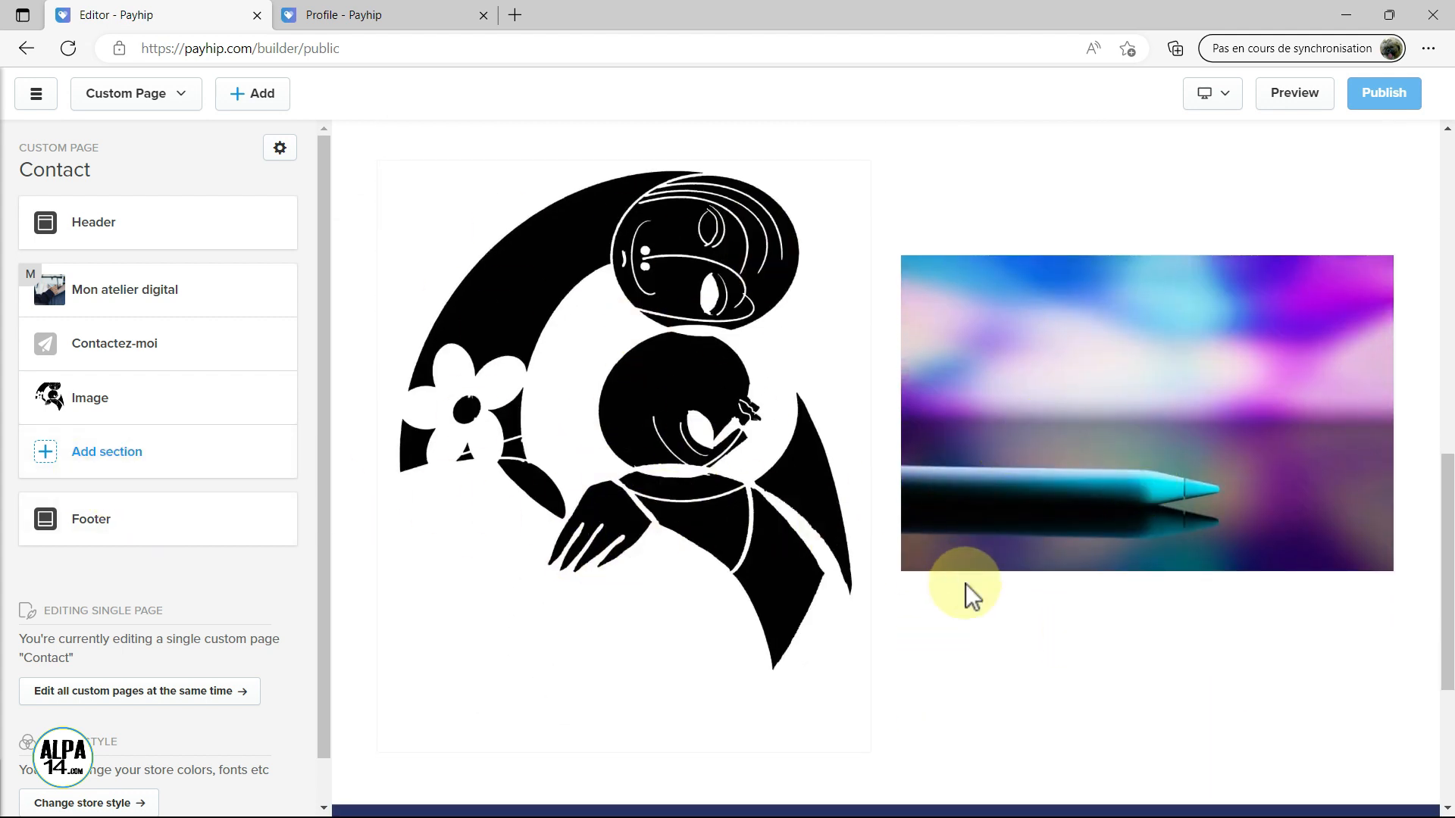
scroll(972, 597, down, 4)
scroll(816, 666, up, 12)
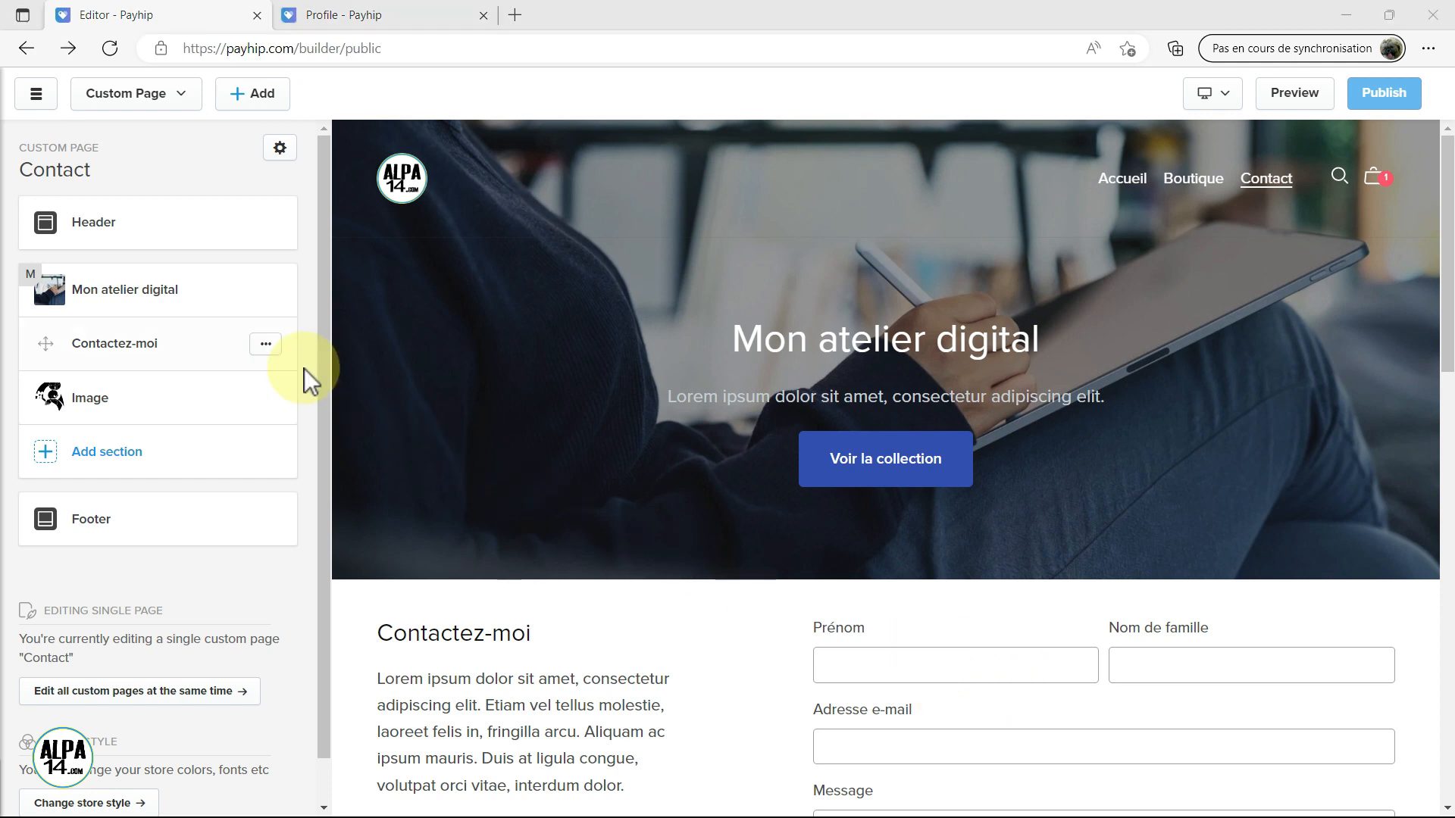
click(36, 96)
Exit the store builder to the Dashboard, then open Products listing Création 1–4
click(48, 130)
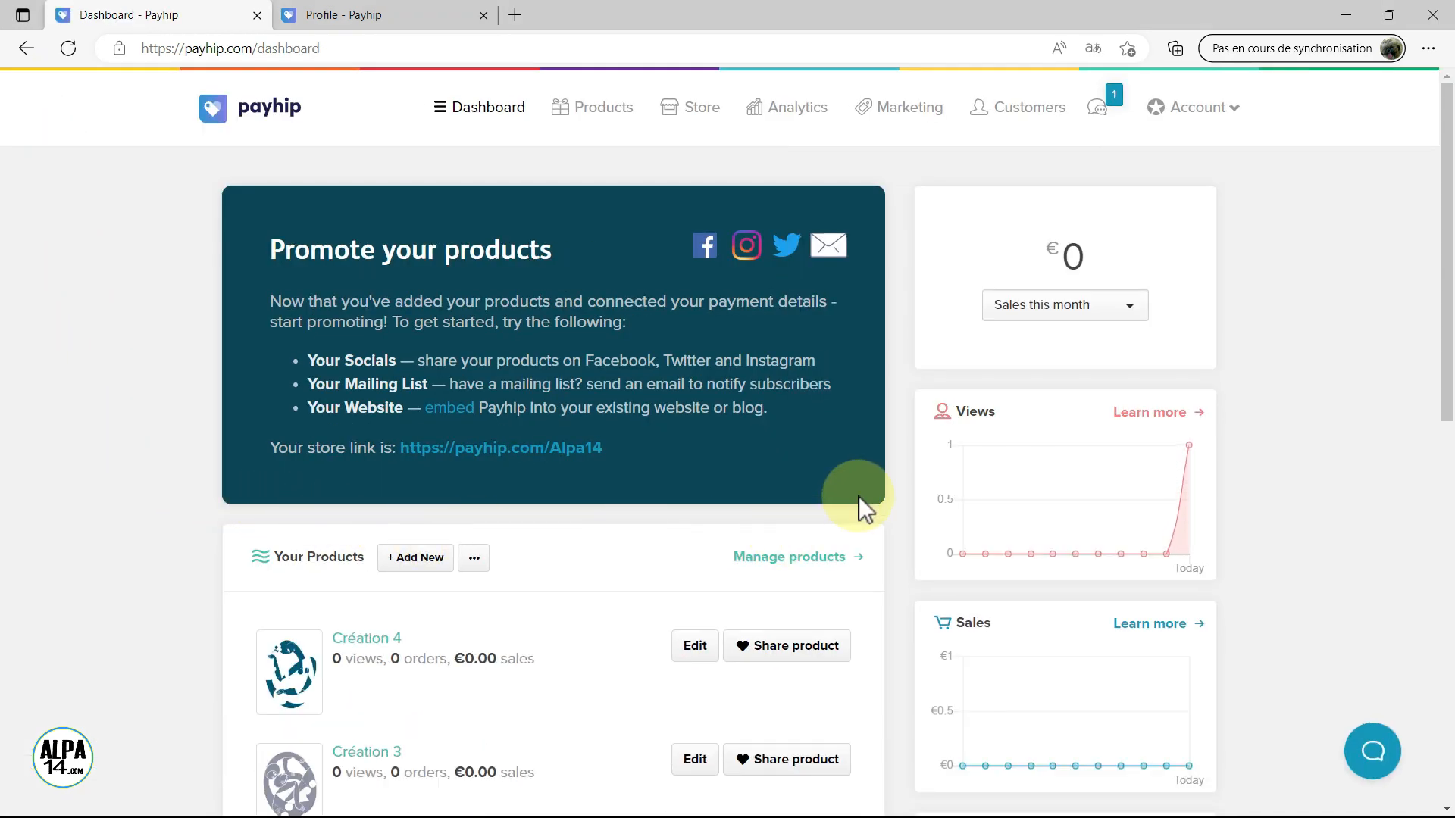
scroll(858, 497, down, 10)
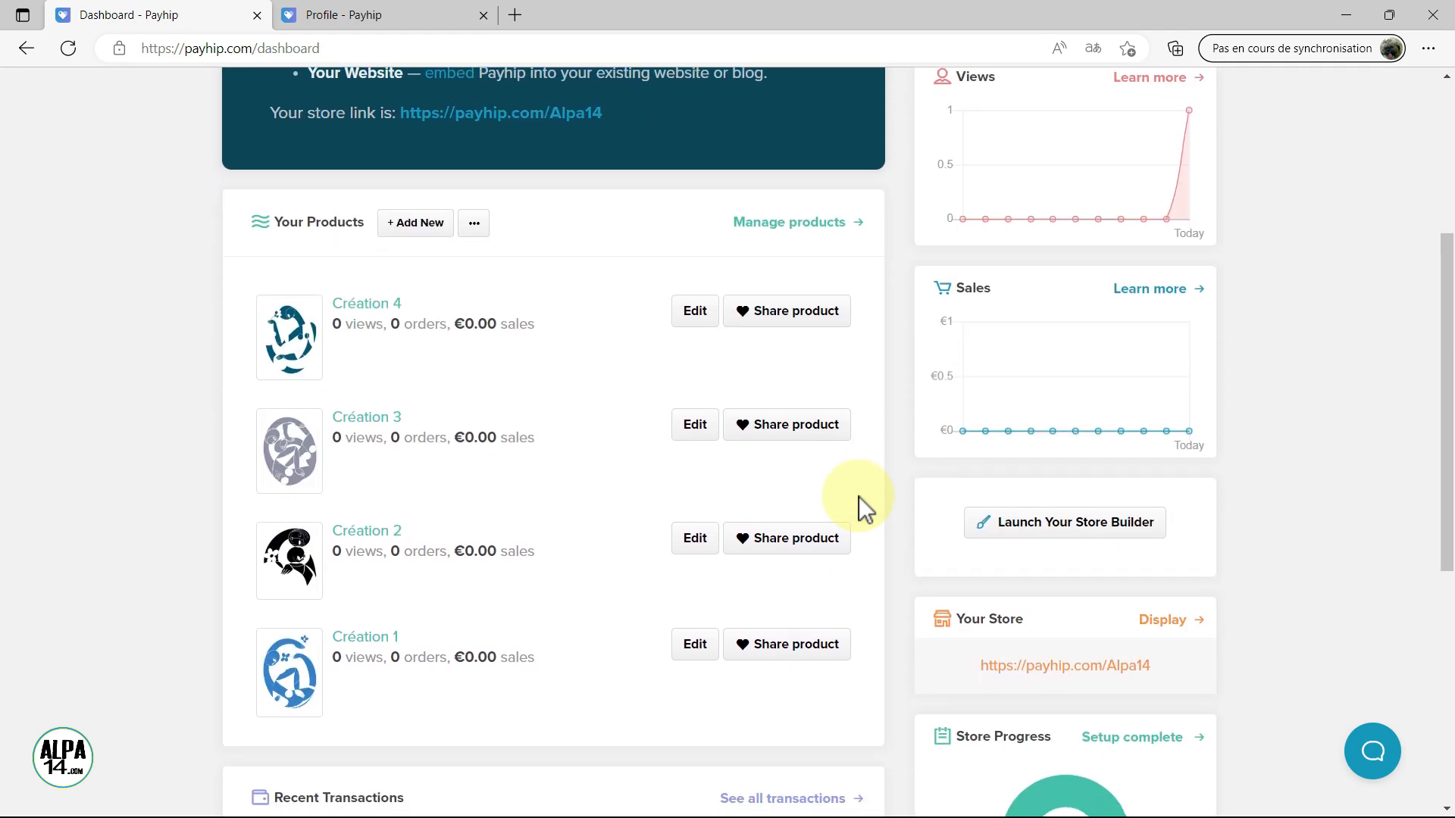
scroll(857, 497, up, 10)
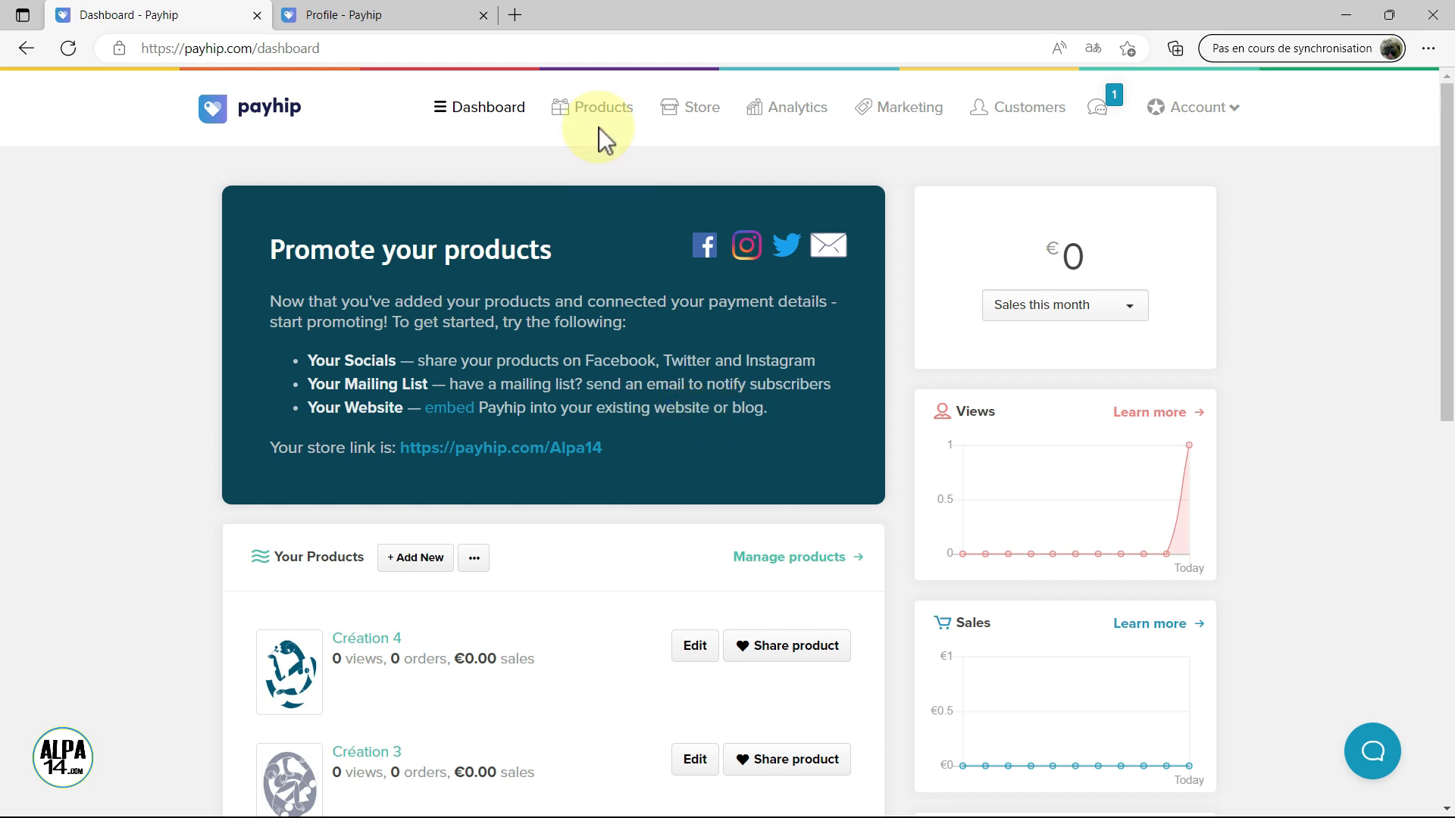
click(599, 107)
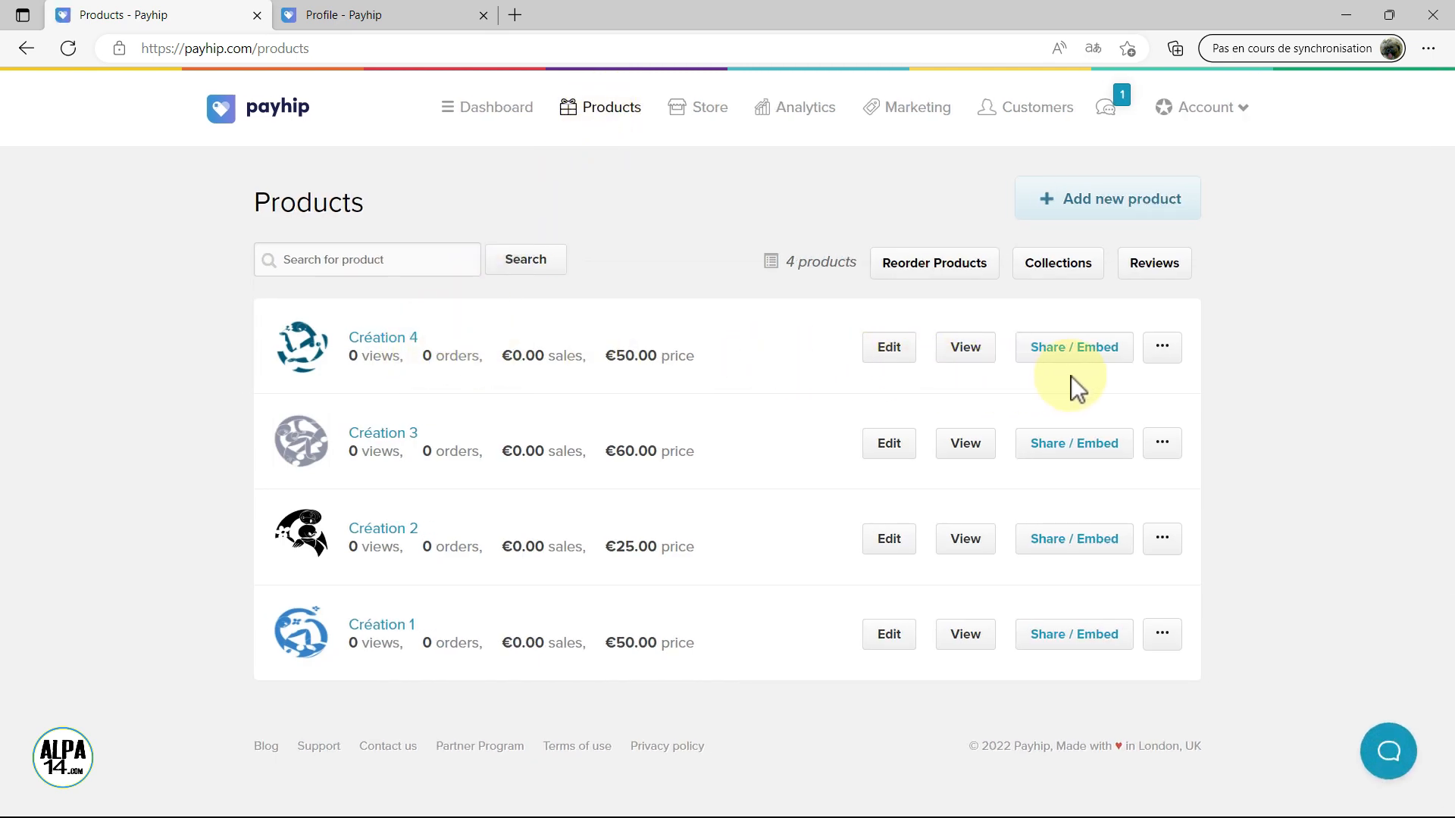
click(1085, 356)
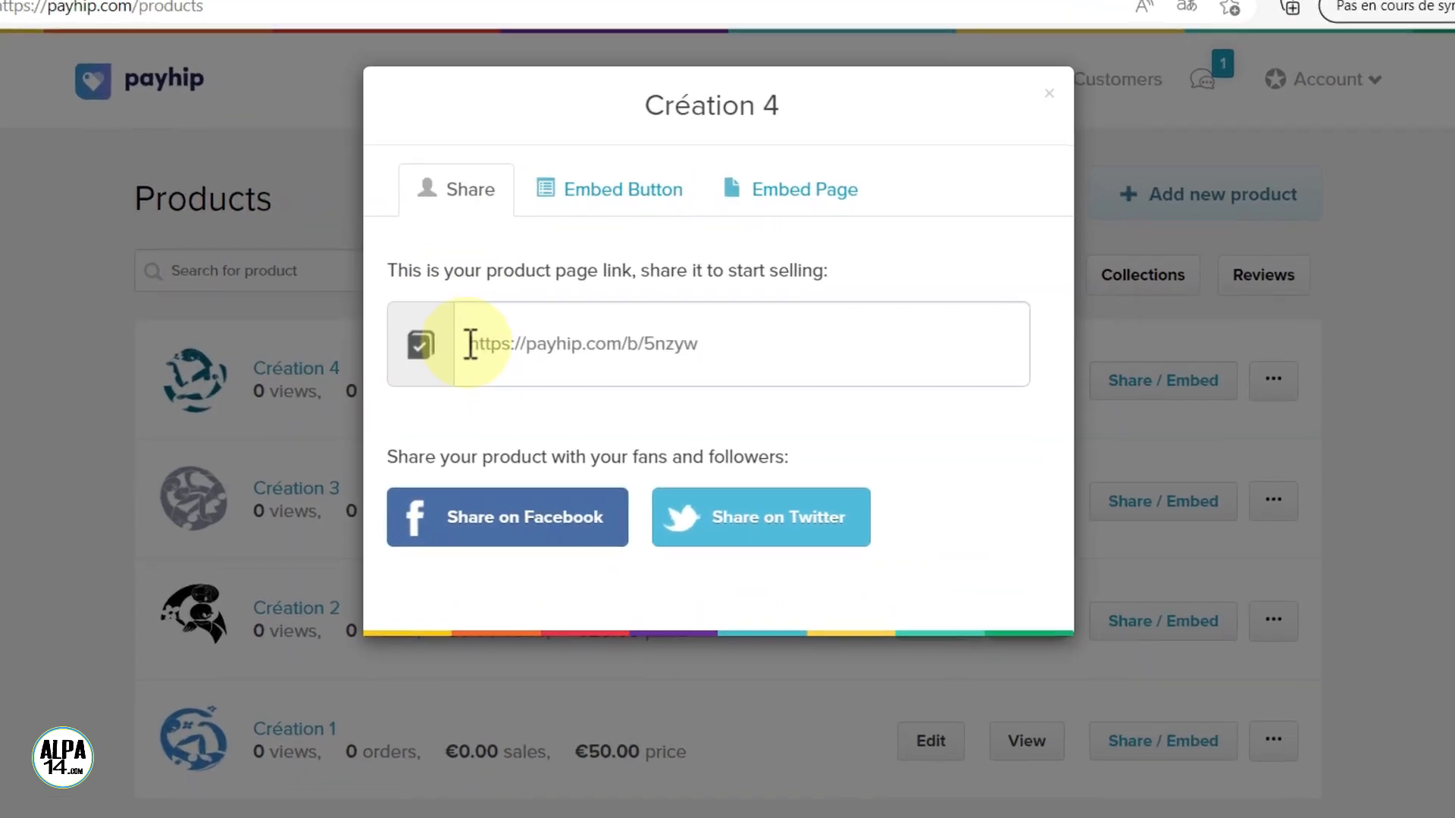
drag(470, 345, 698, 350)
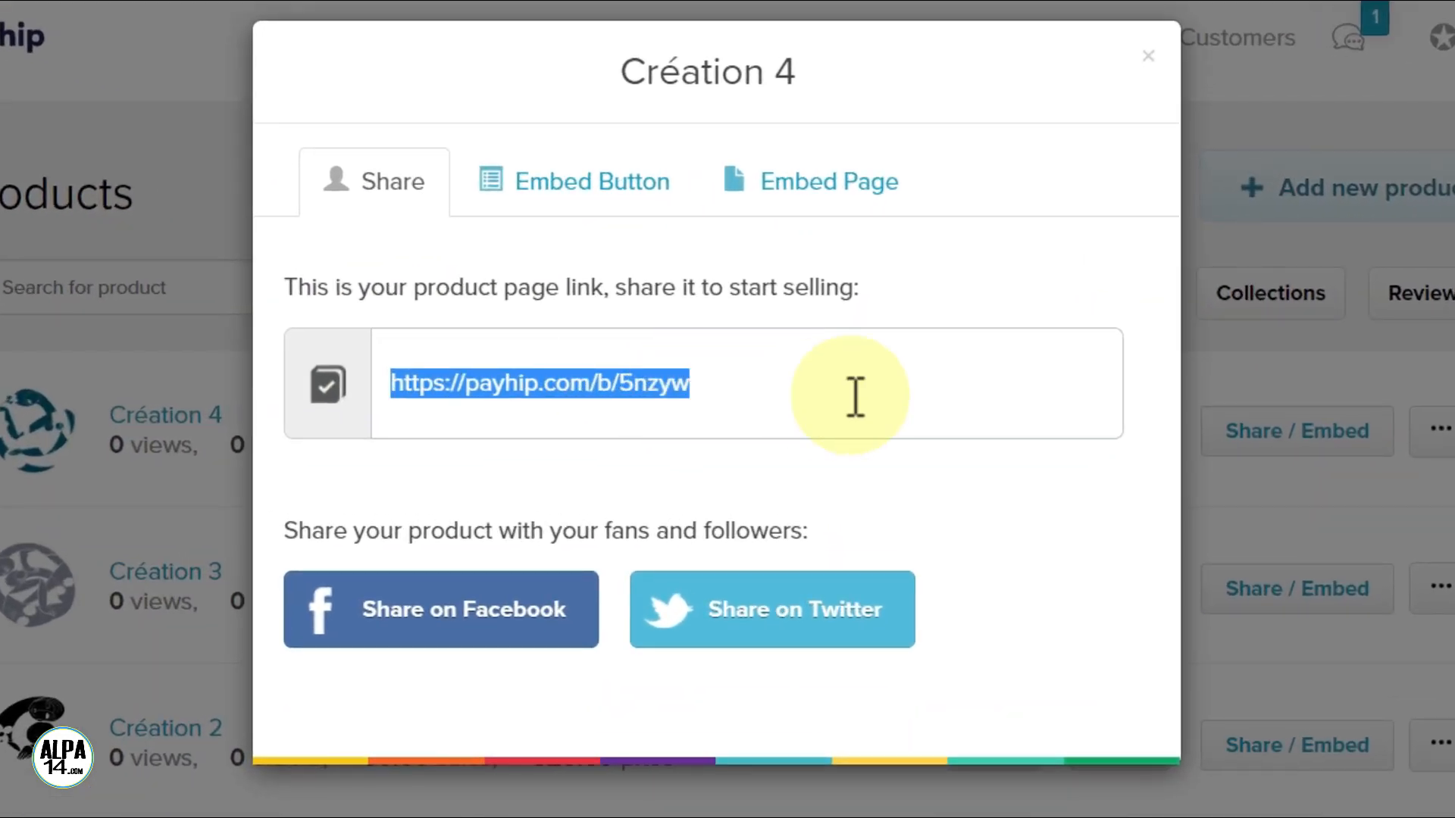
click(854, 397)
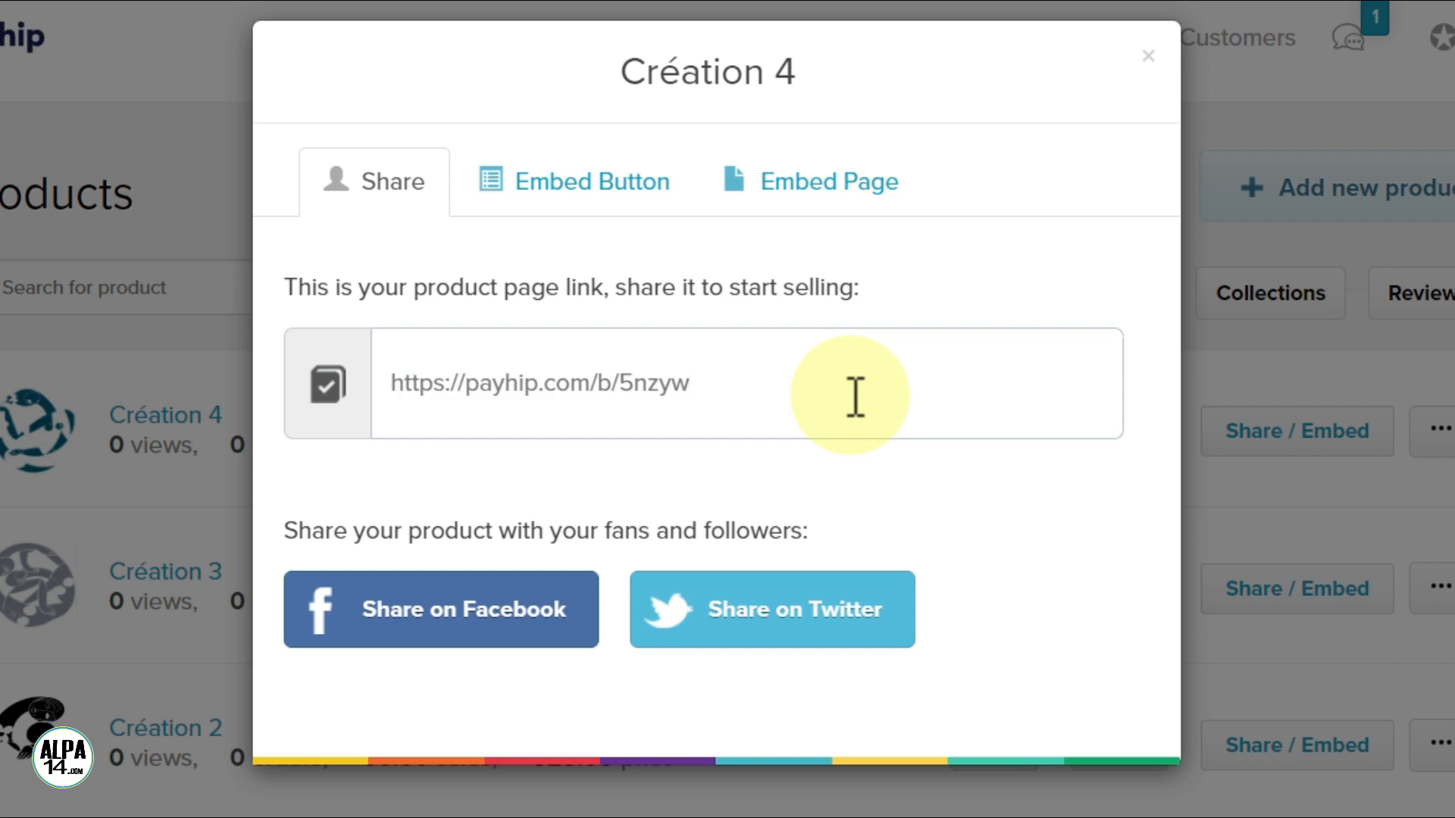
click(600, 182)
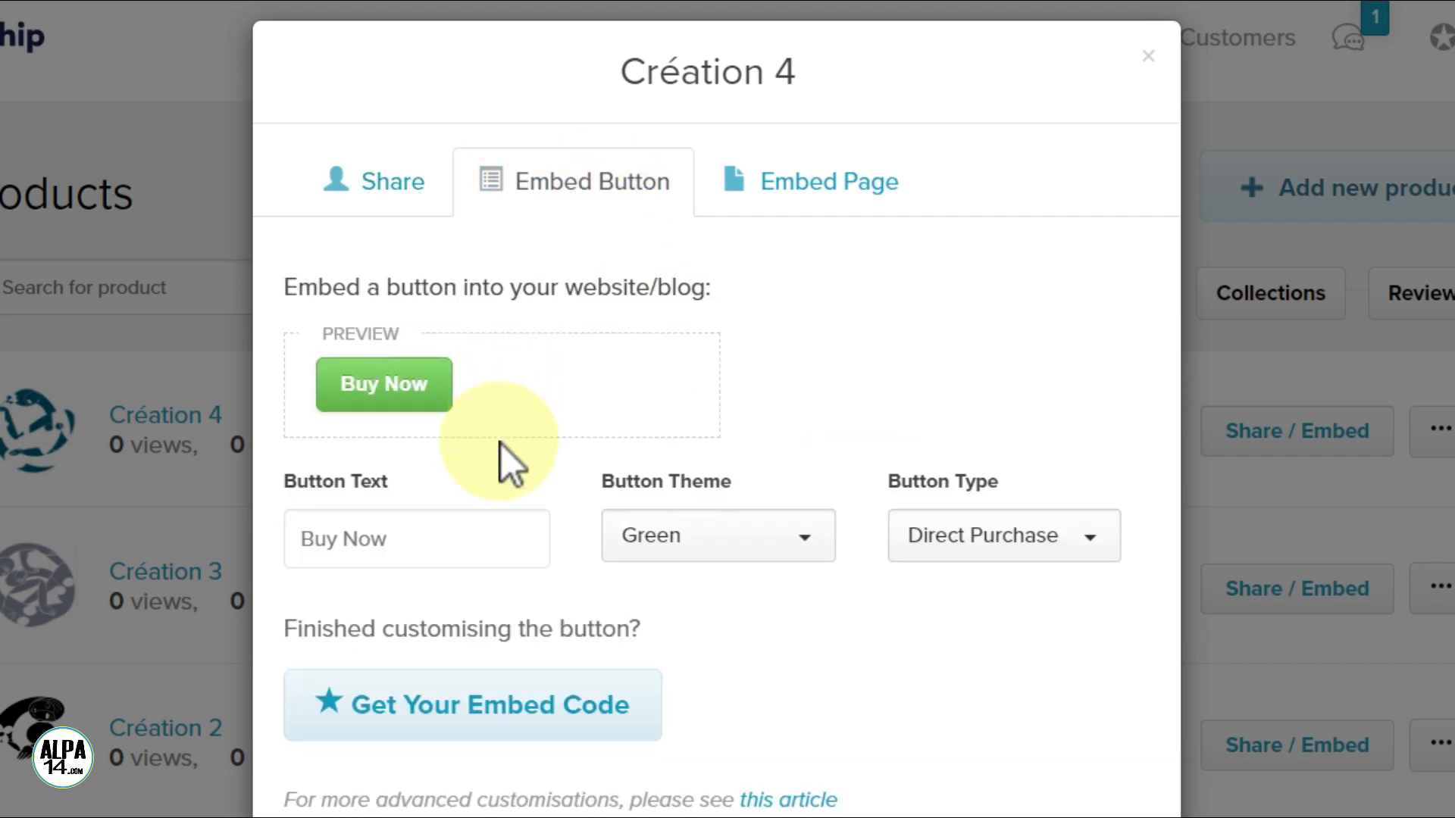
click(414, 543)
key(BackSpace)
key(BackSpace)
key(BackSpace)
key(BackSpace)
key(BackSpace)
key(BackSpace)
key(BackSpace)
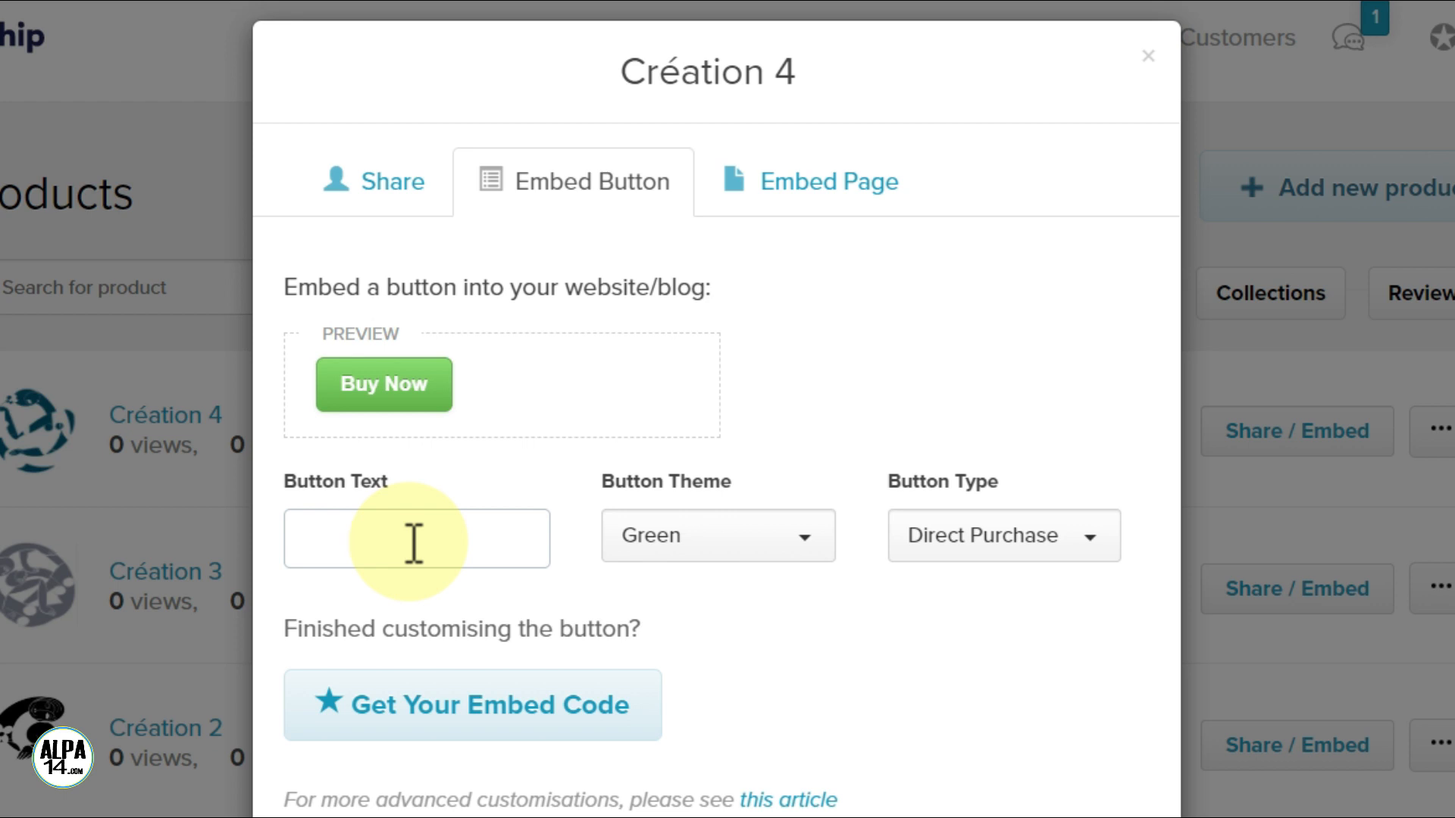
text(A)
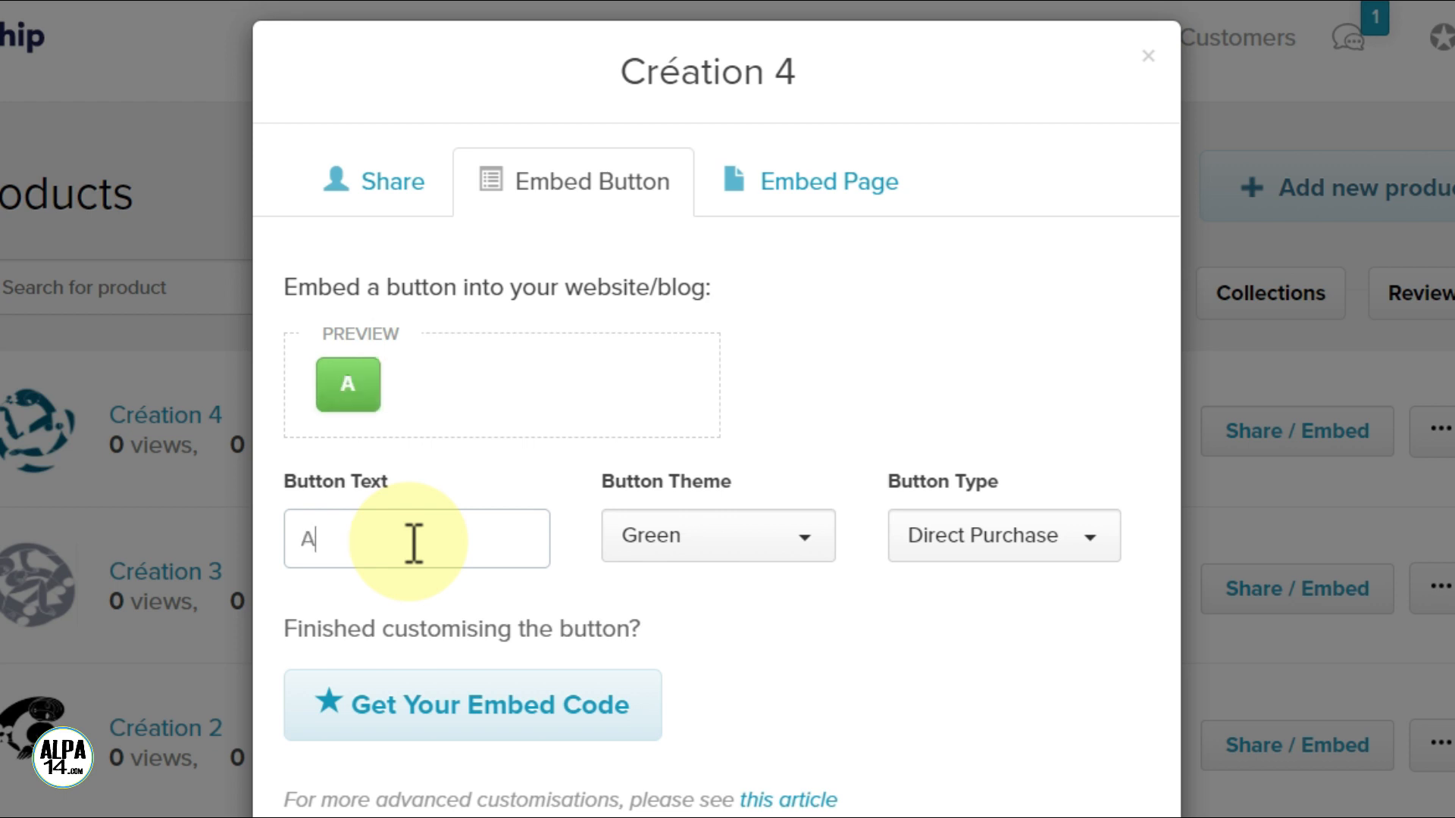
text(chet)
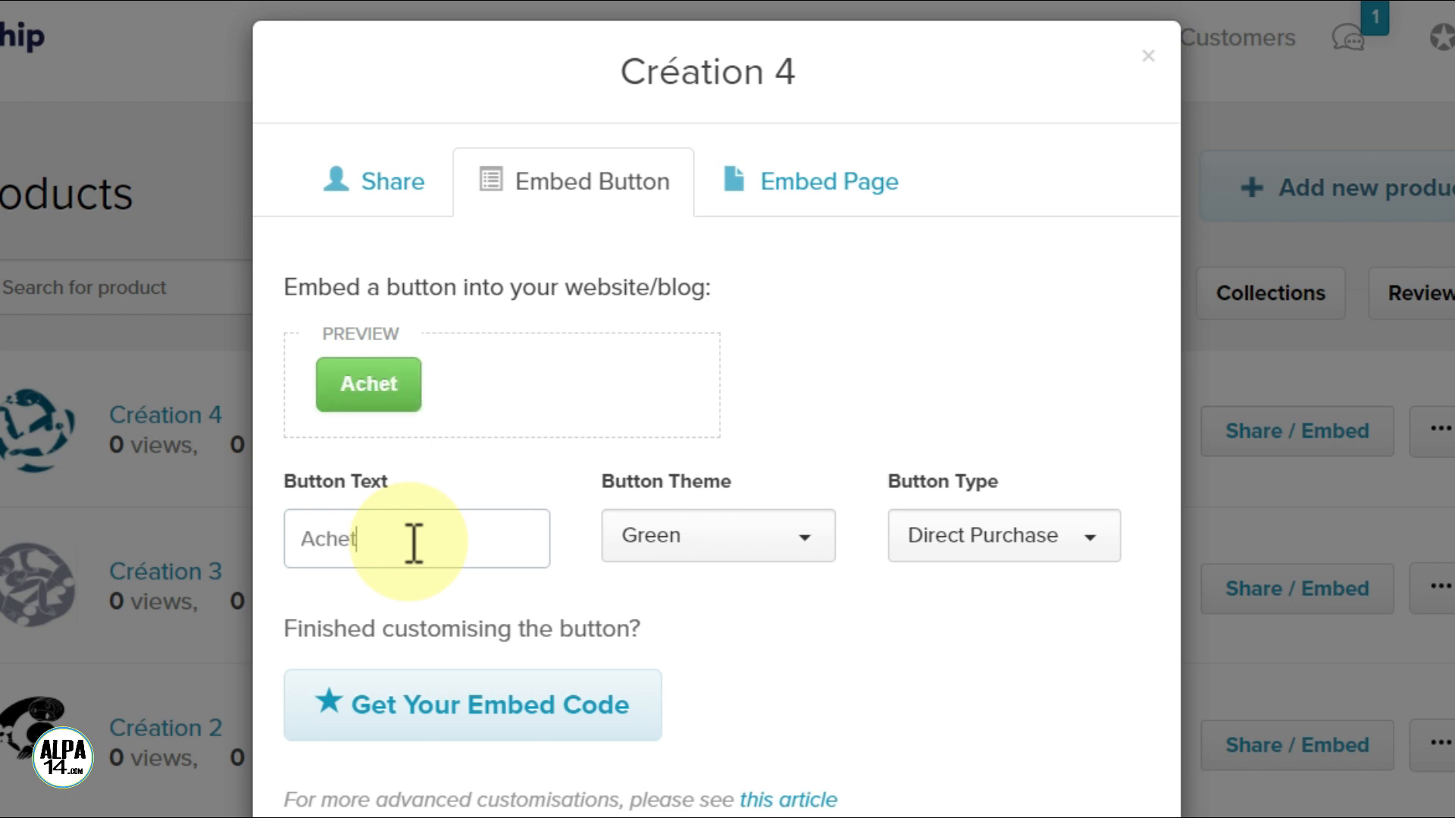
text(er)
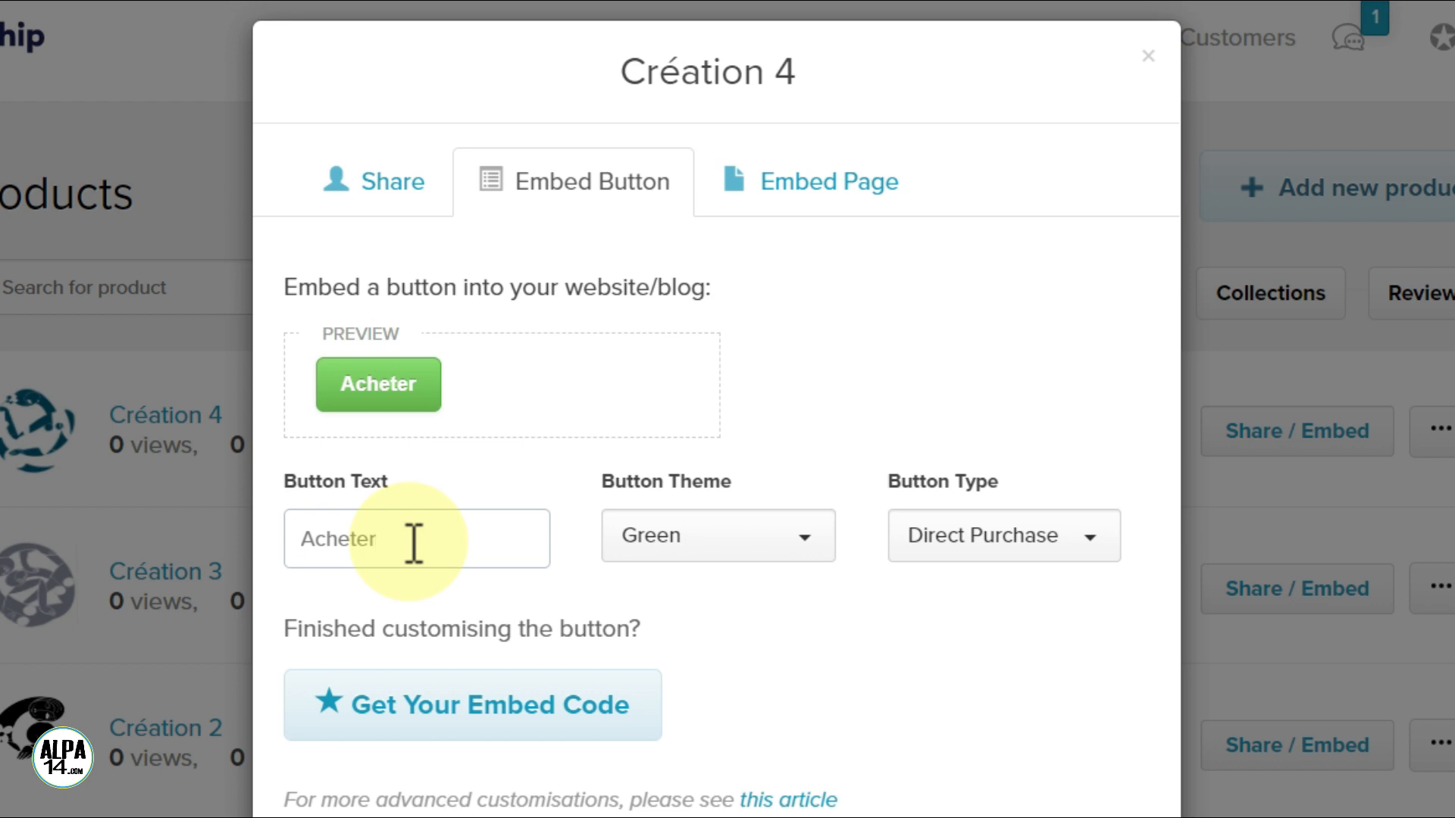
click(814, 552)
click(815, 548)
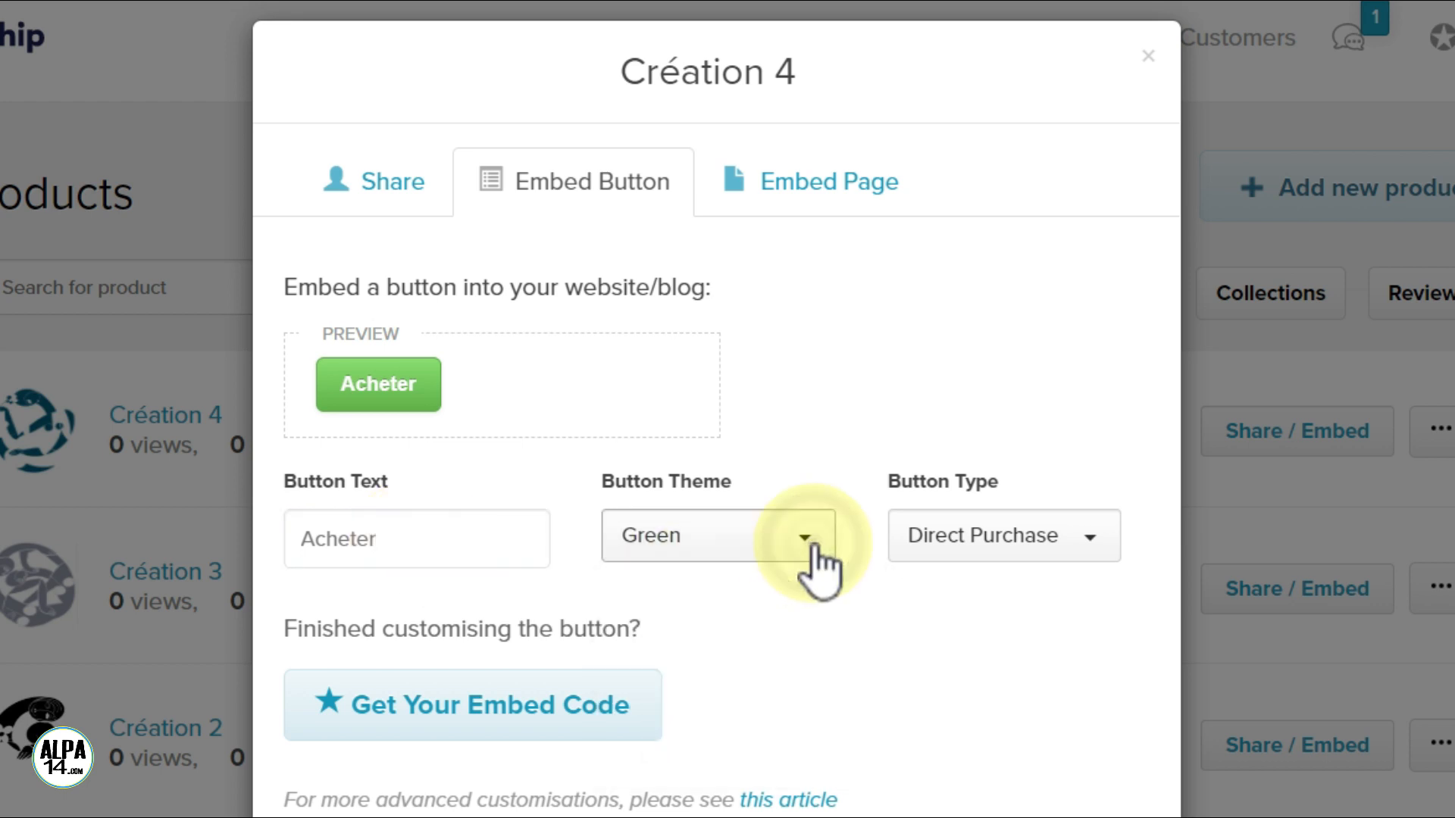
click(1088, 537)
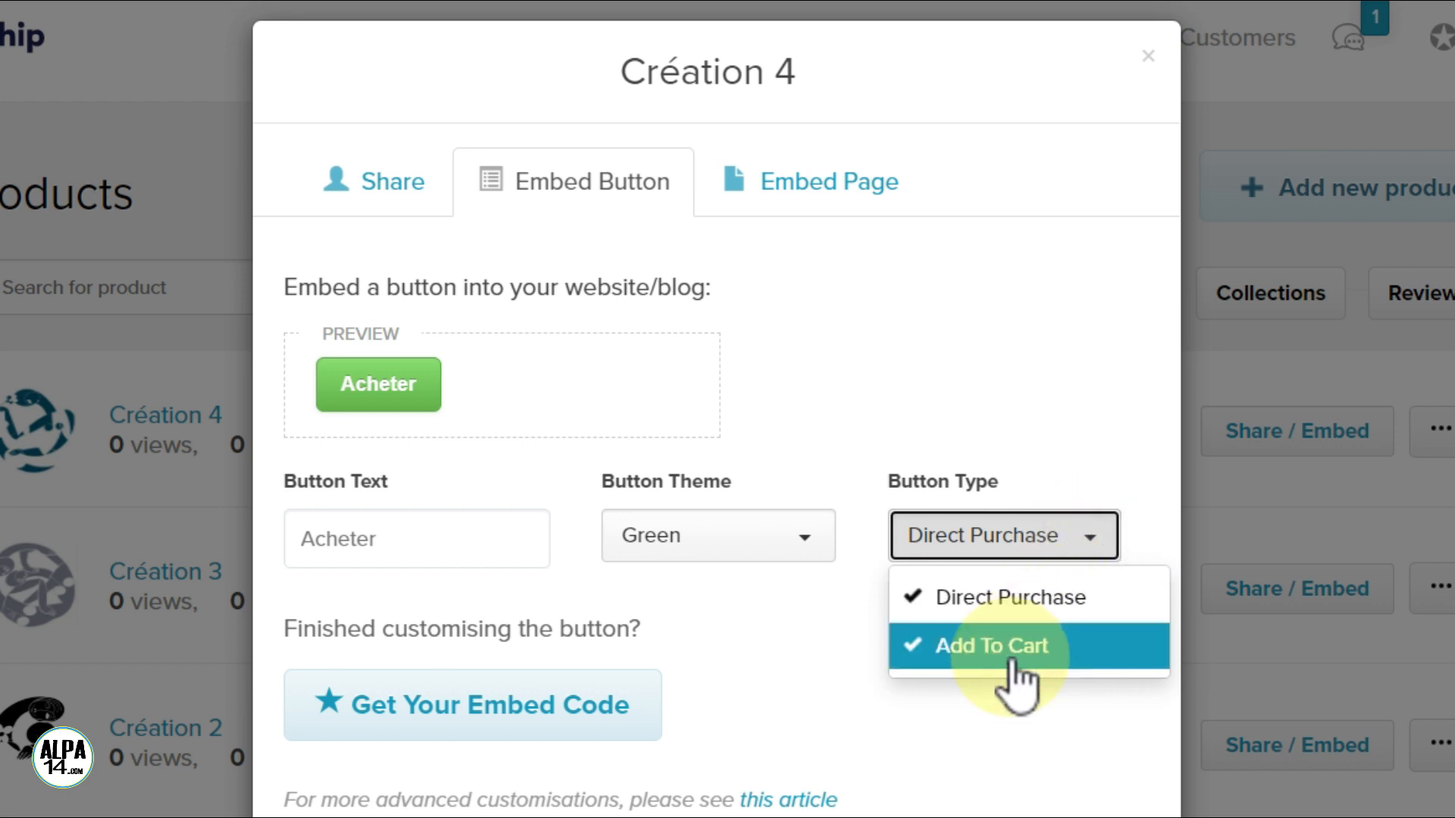
click(1038, 596)
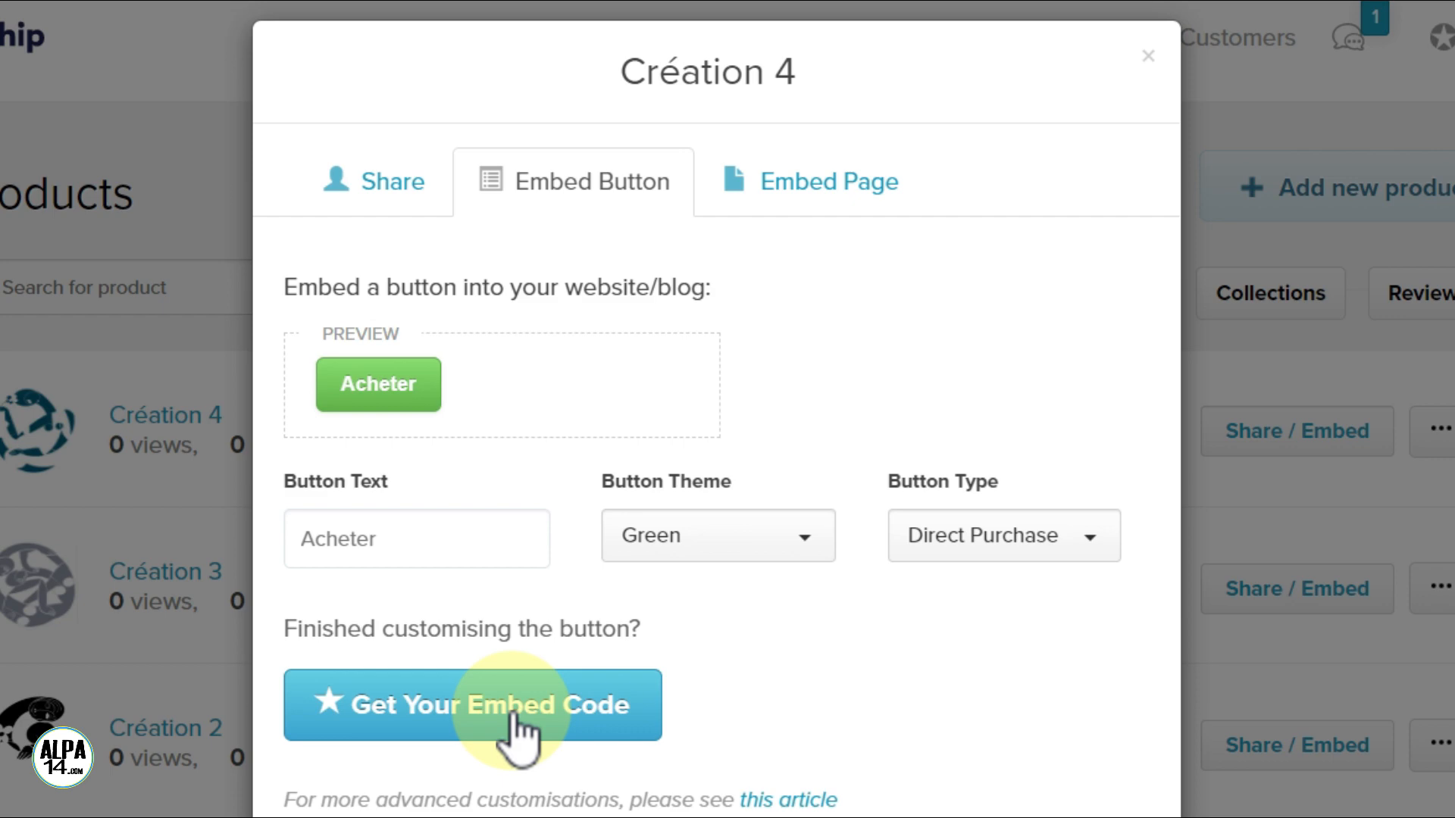
Review Création 4's Embed Page preview and code, then close the dialog for the Dashboard
click(841, 182)
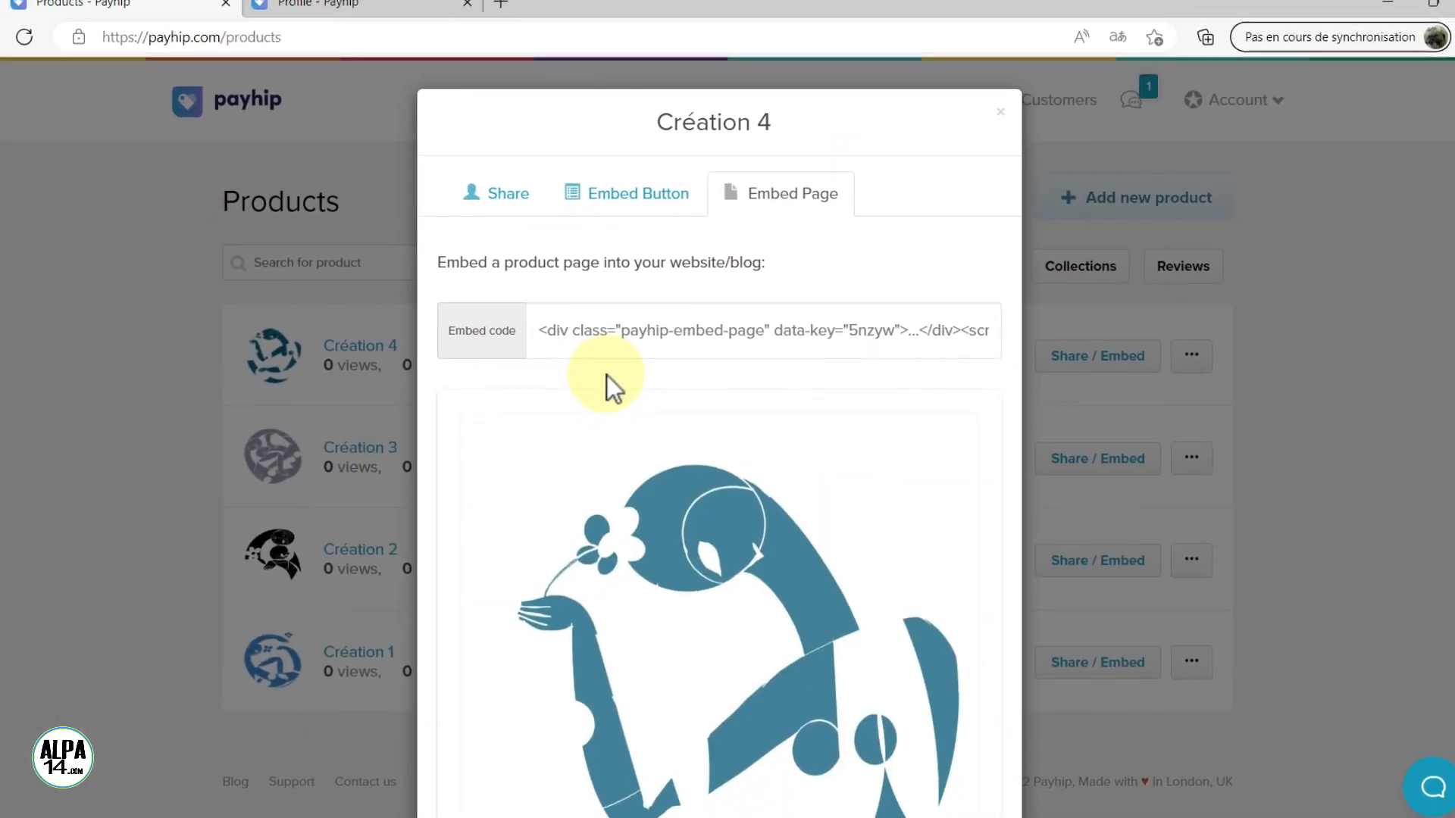
scroll(585, 447, down, 6)
scroll(630, 523, down, 4)
scroll(633, 558, up, 10)
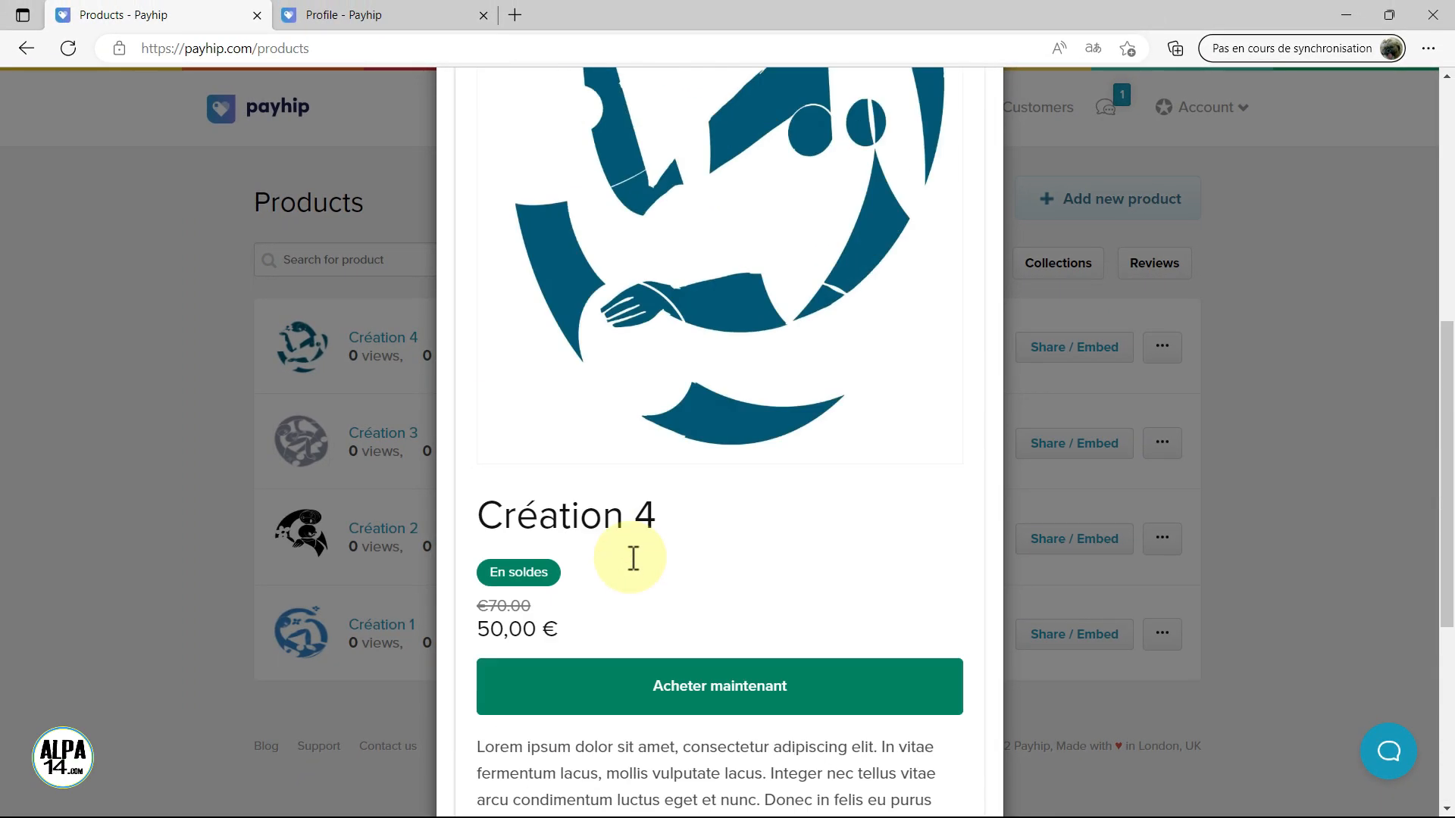
drag(552, 324, 968, 351)
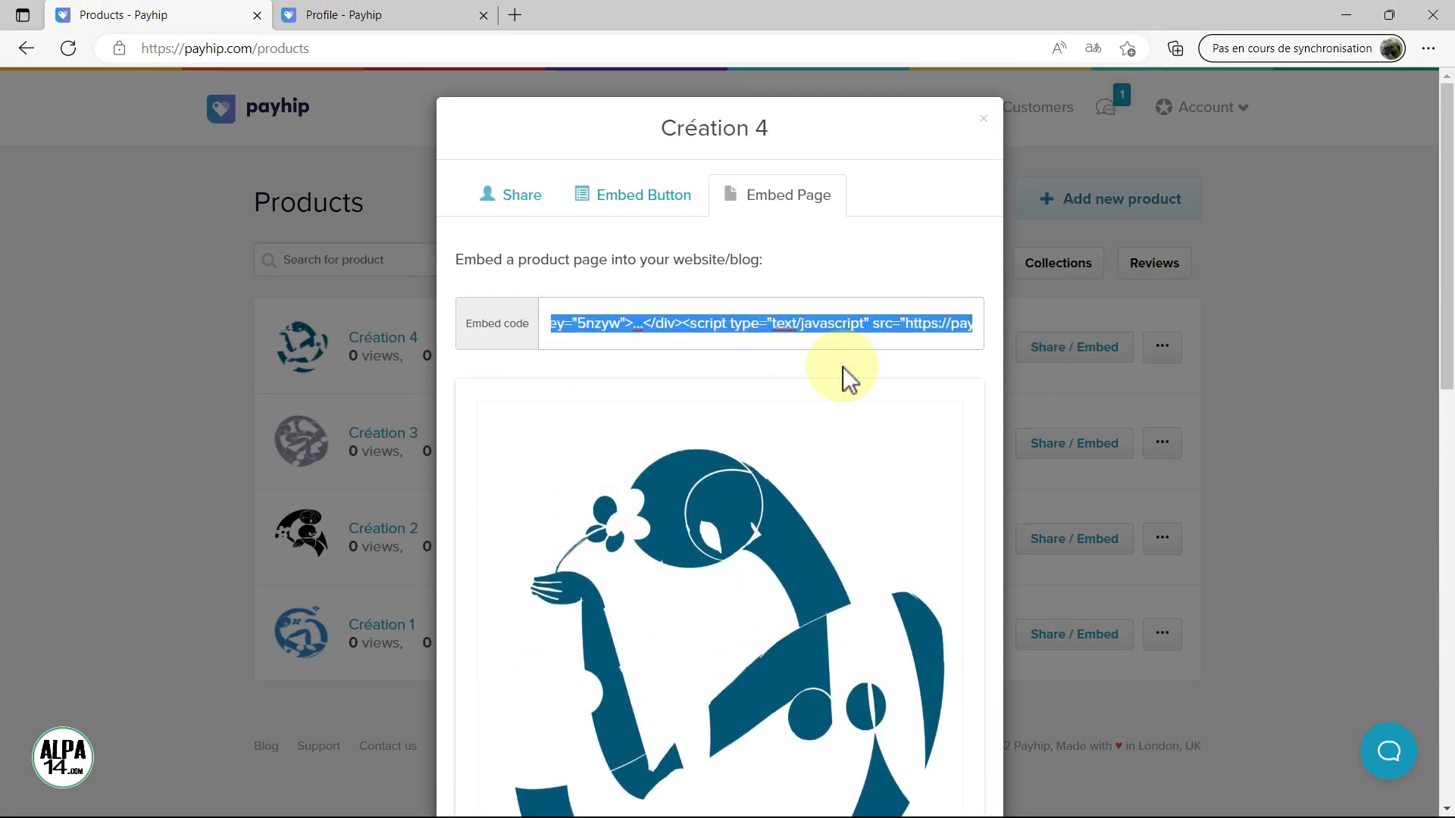
click(983, 119)
click(500, 112)
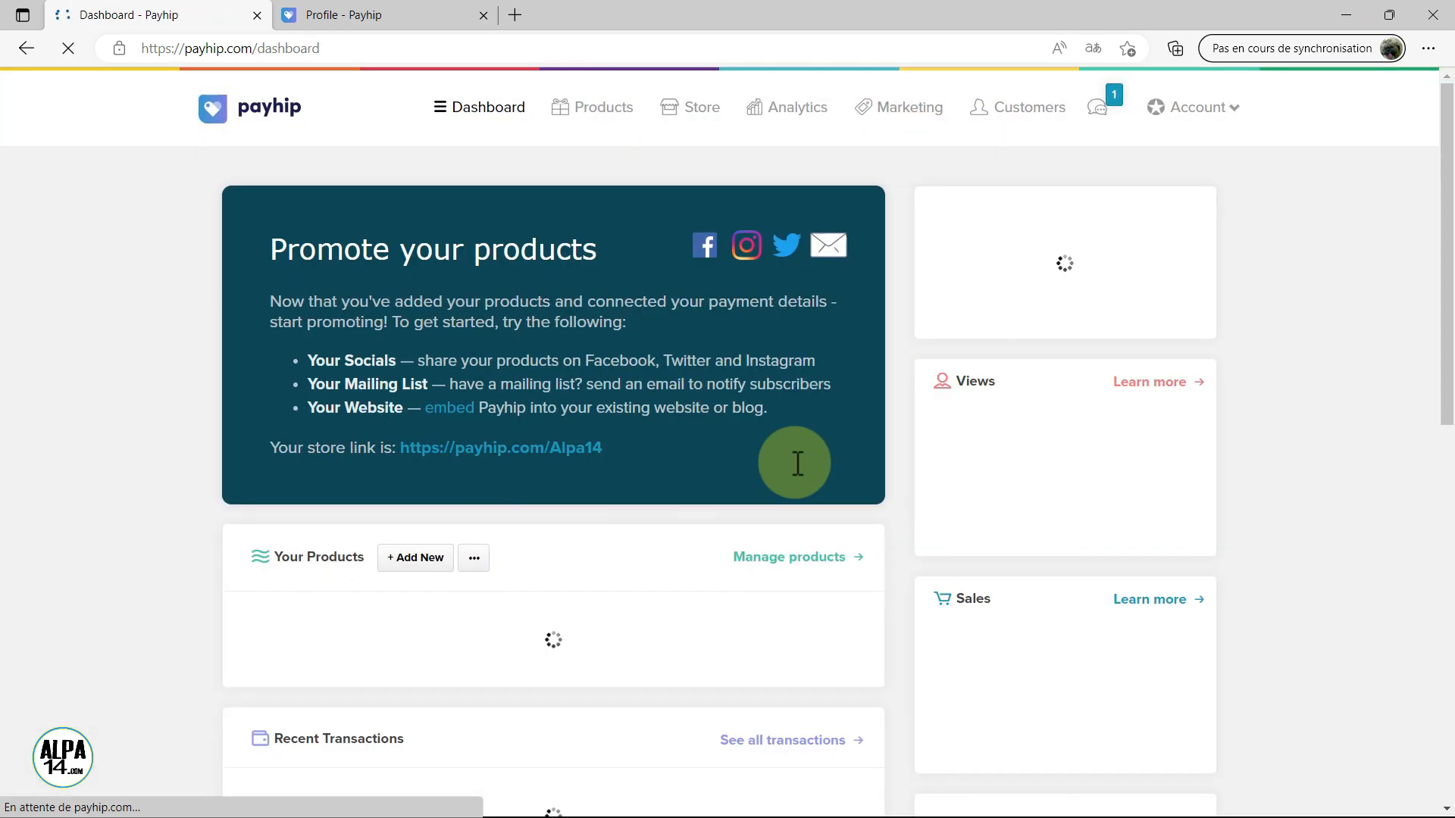
Look over the Dashboard's views and sales charts, Sales this month periods and 100% Store Progress
scroll(780, 482, down, 5)
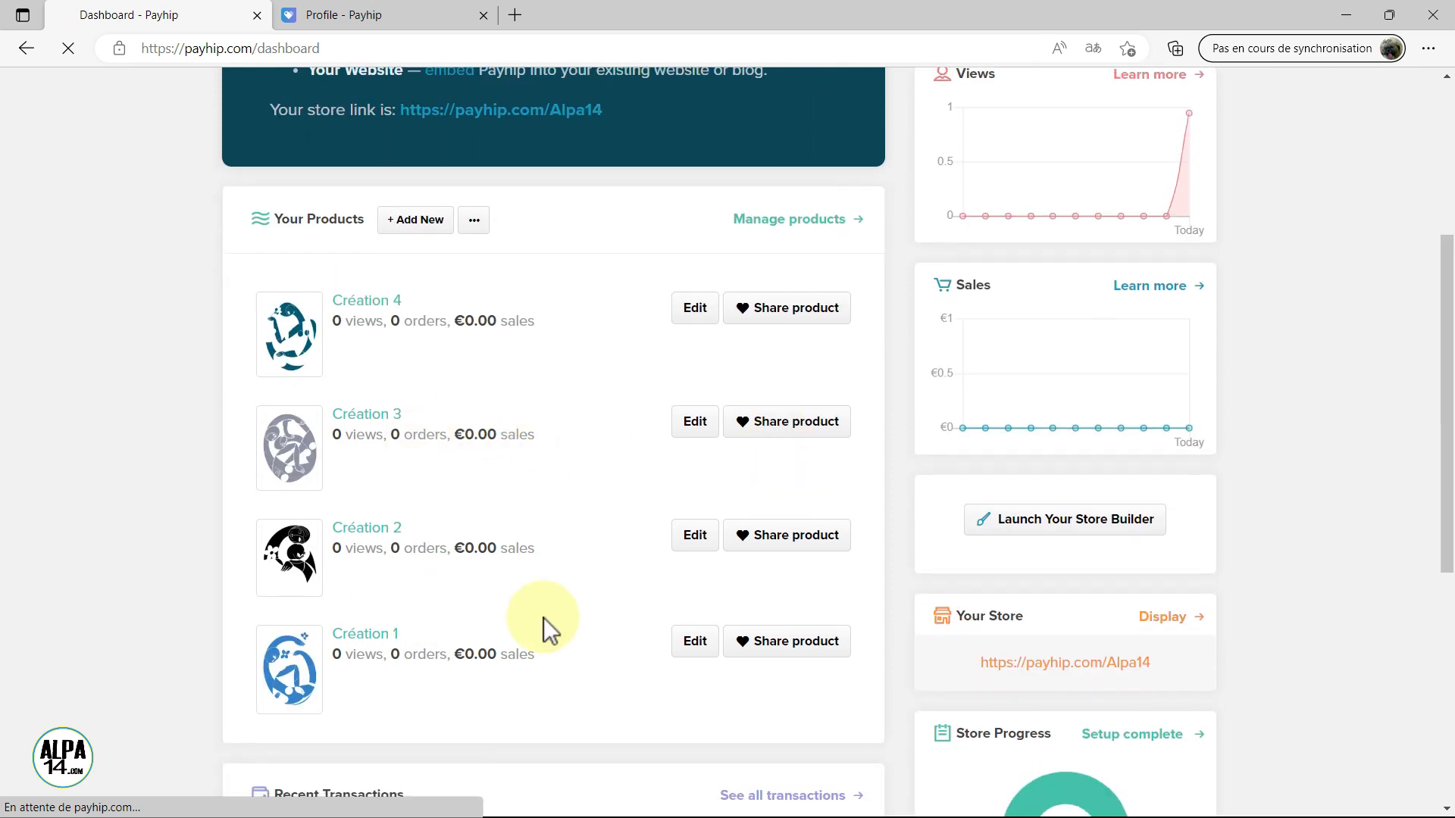
scroll(648, 523, down, 4)
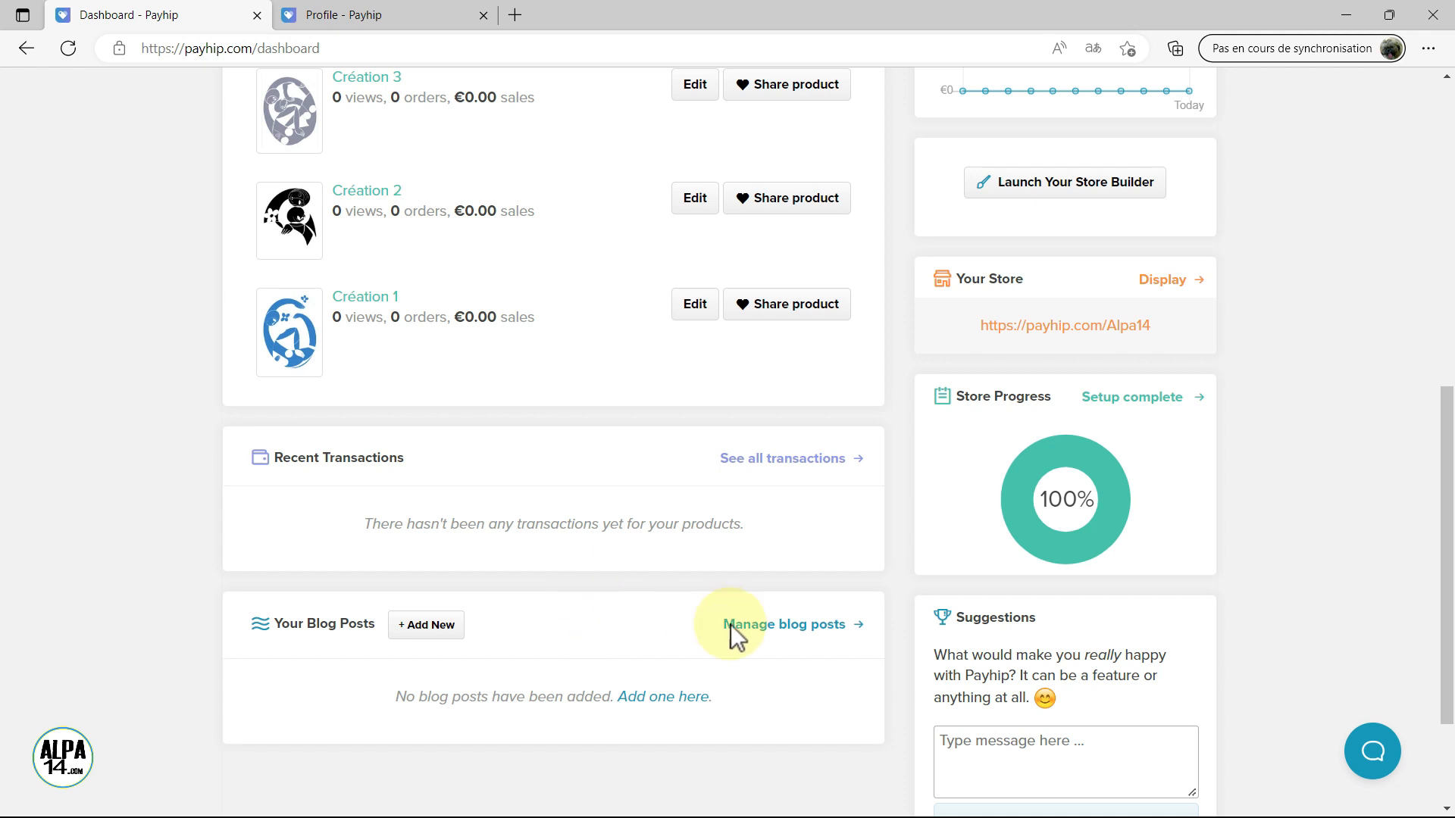
scroll(734, 627, up, 7)
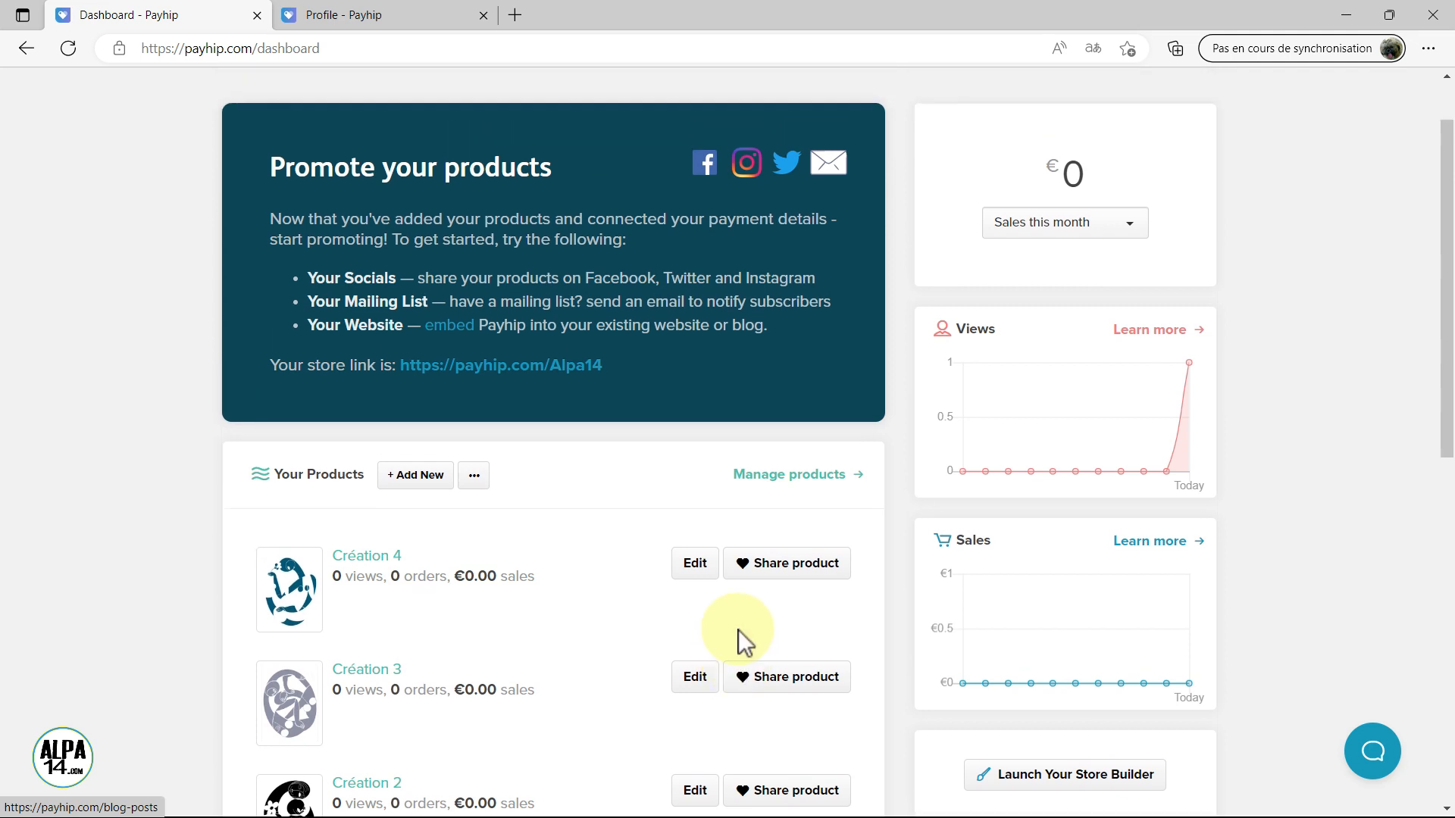
scroll(738, 629, up, 1)
click(1129, 307)
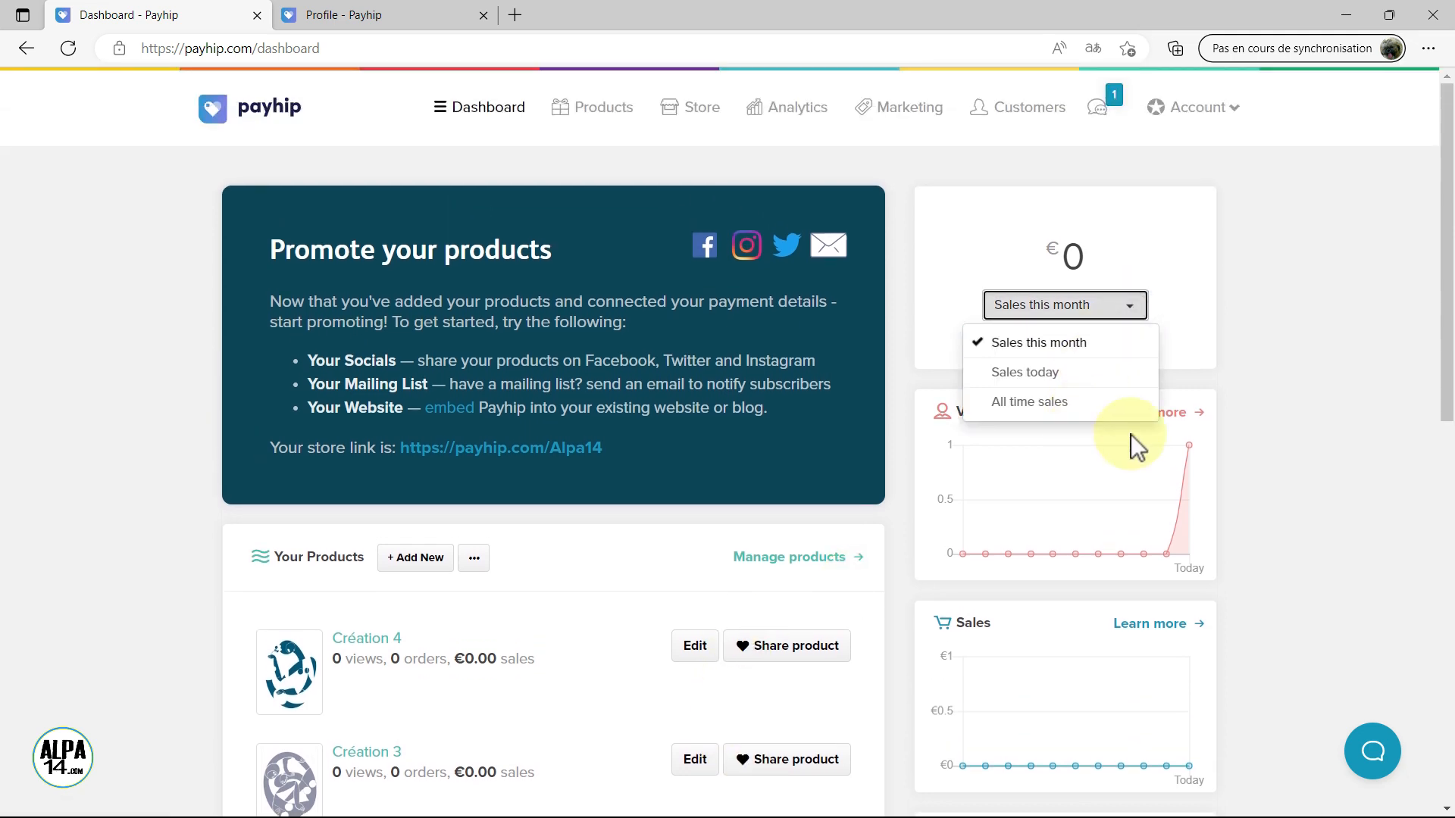
click(1247, 481)
scroll(1294, 515, down, 3)
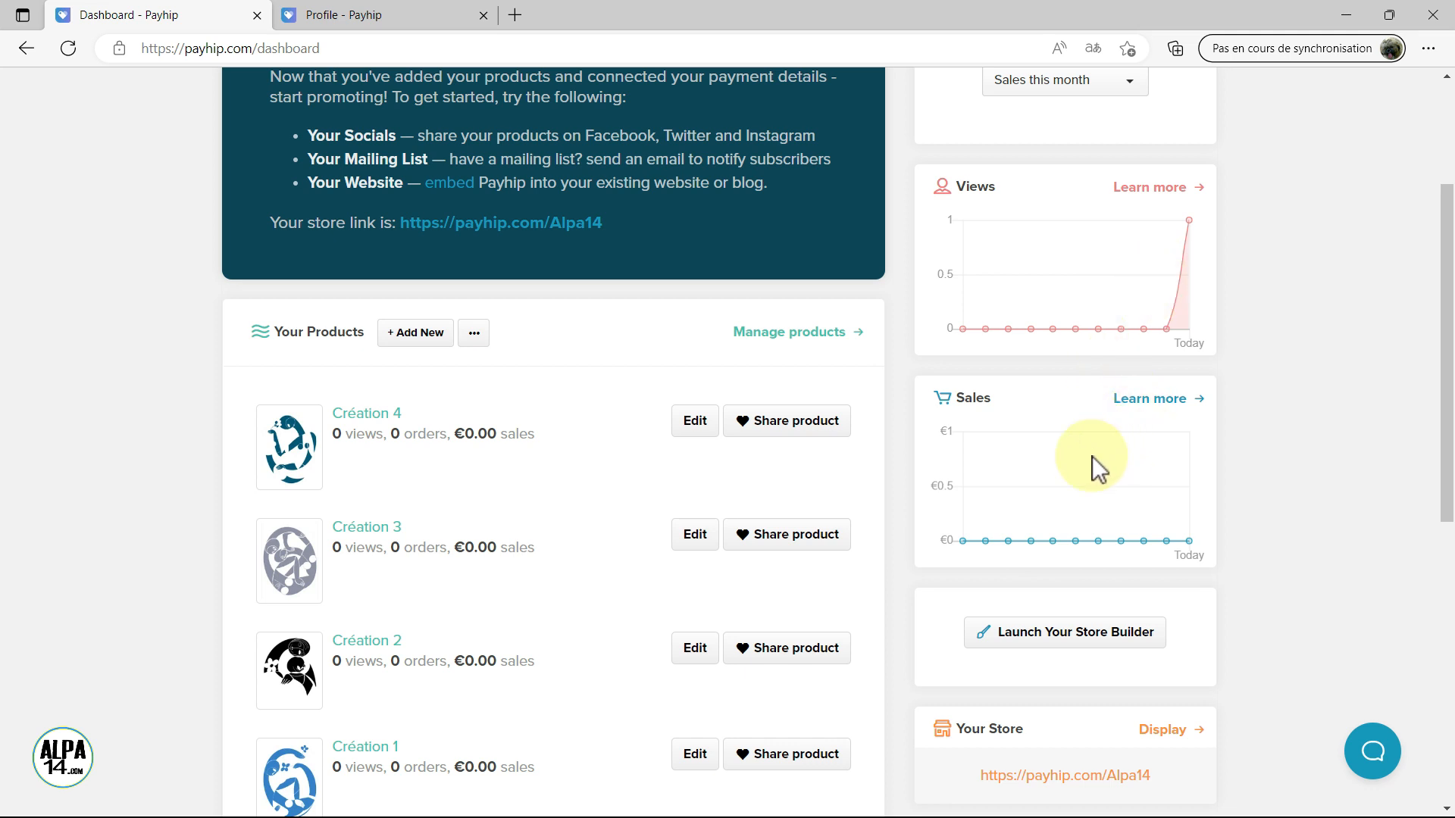
scroll(1136, 514, down, 3)
scroll(1304, 557, down, 2)
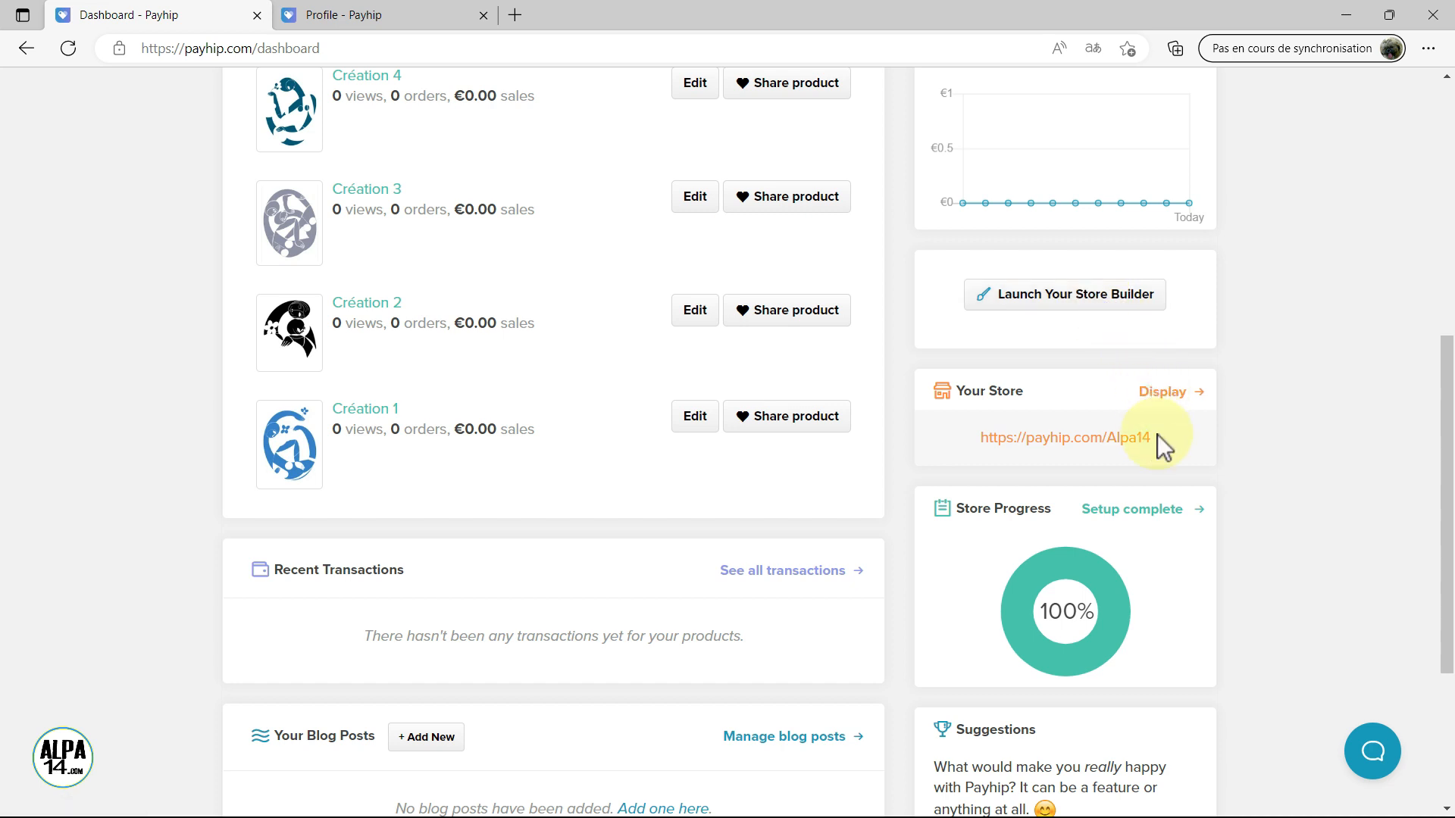
scroll(1157, 440, down, 2)
scroll(1138, 531, down, 2)
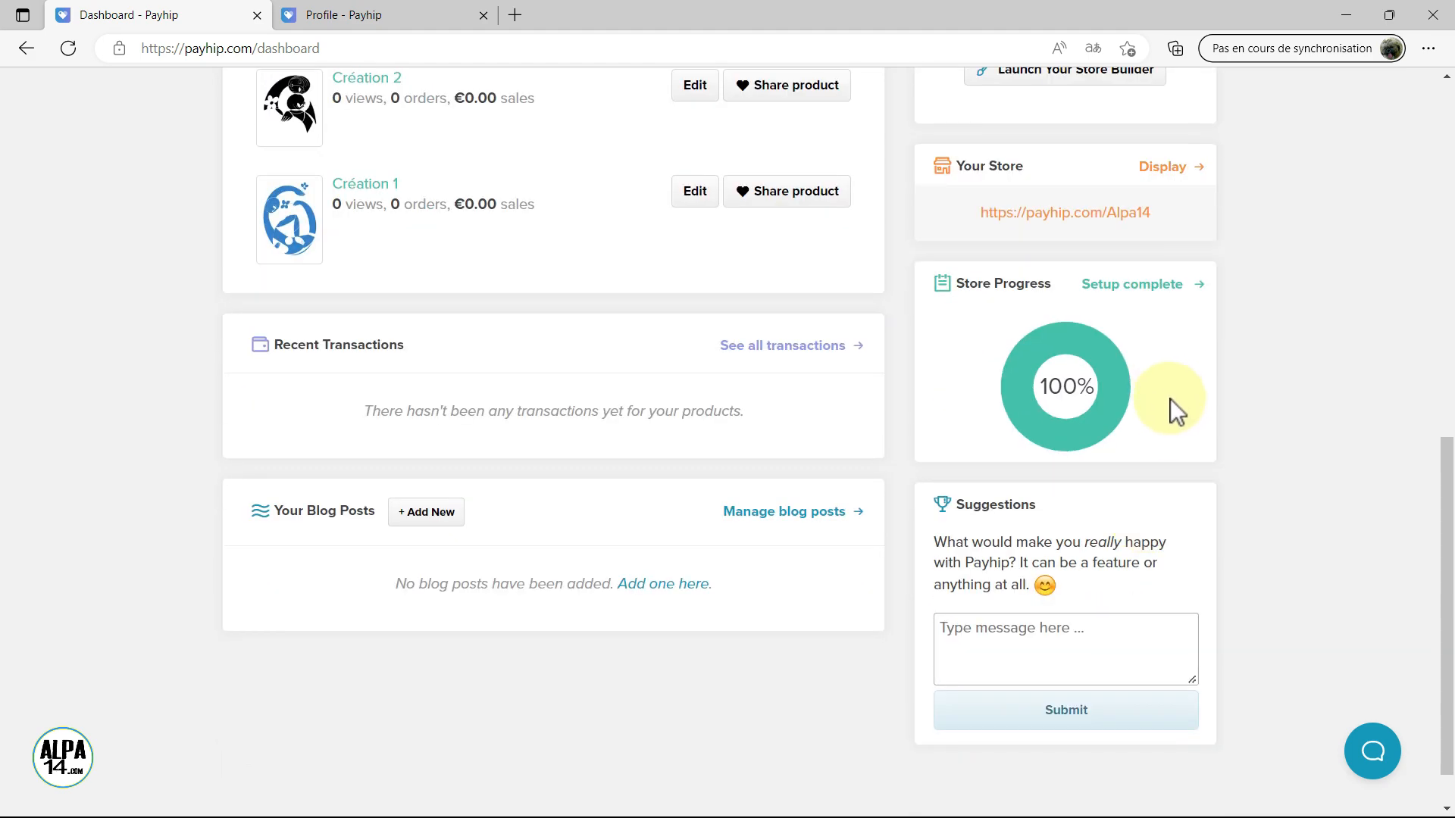
scroll(1170, 399, up, 14)
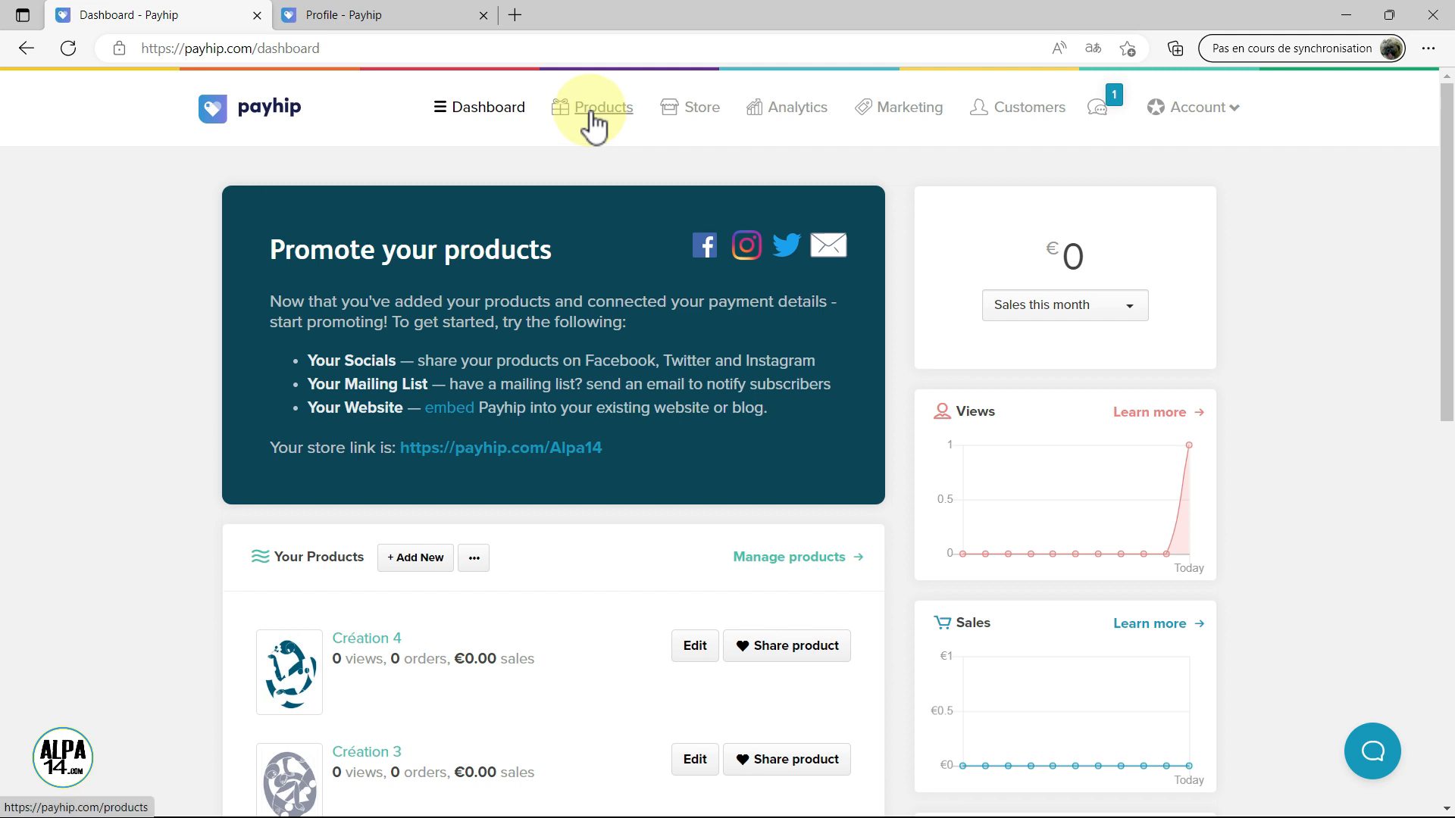
Review Analytics' last-30-days stats and Visits Map, then move on to Marketing
click(780, 114)
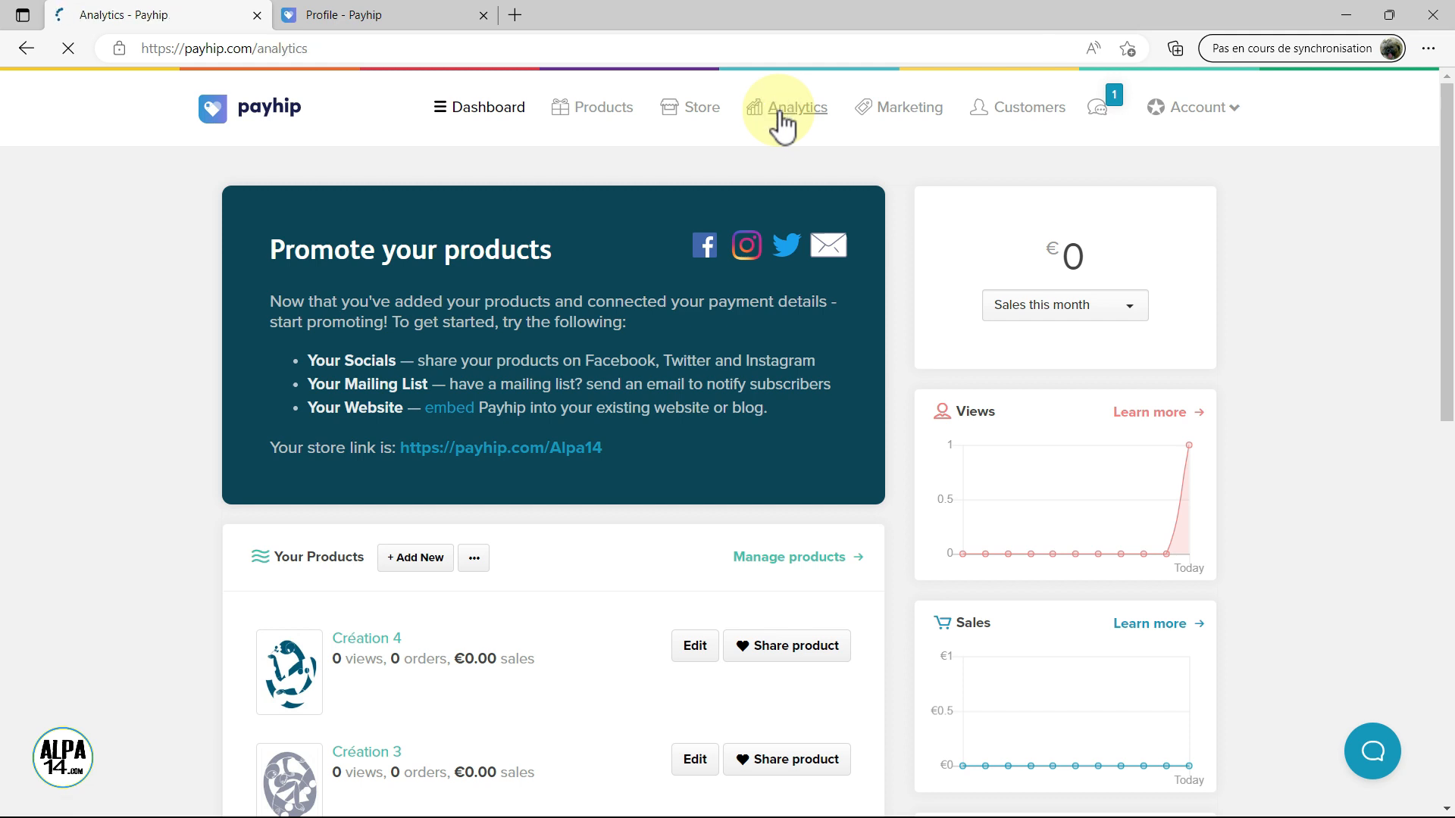
scroll(874, 411, down, 15)
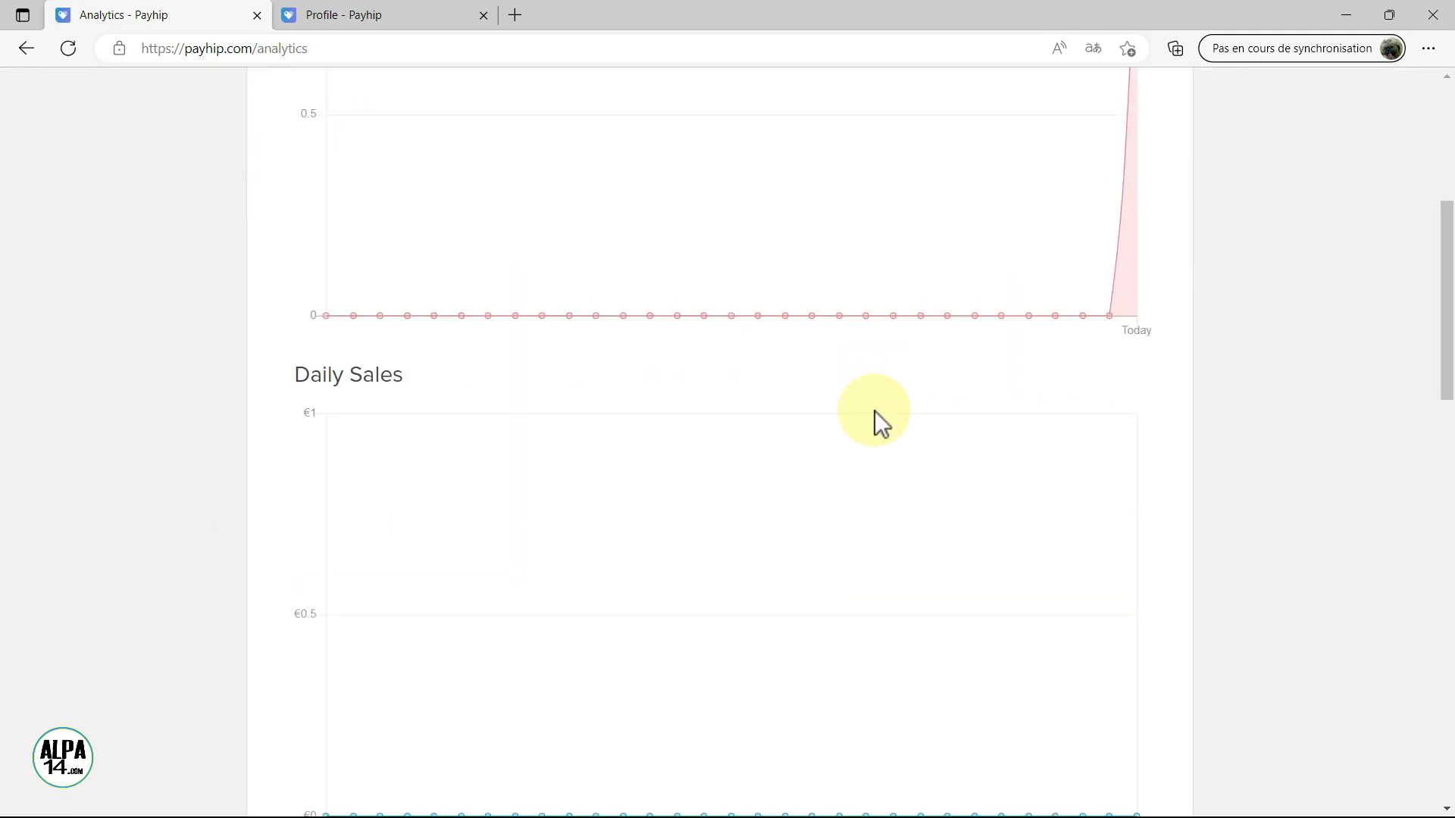
scroll(875, 411, down, 7)
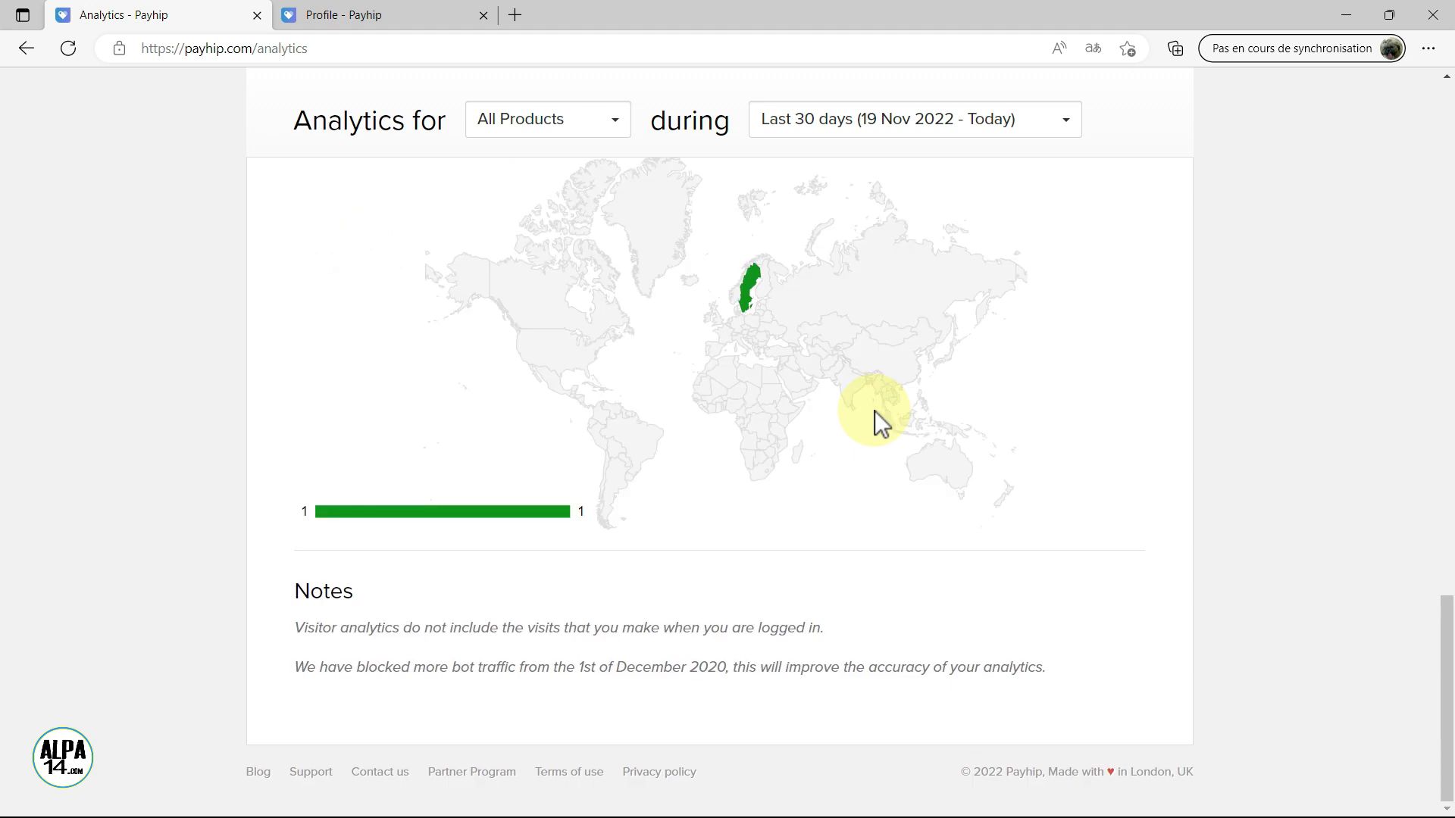
scroll(822, 345, up, 20)
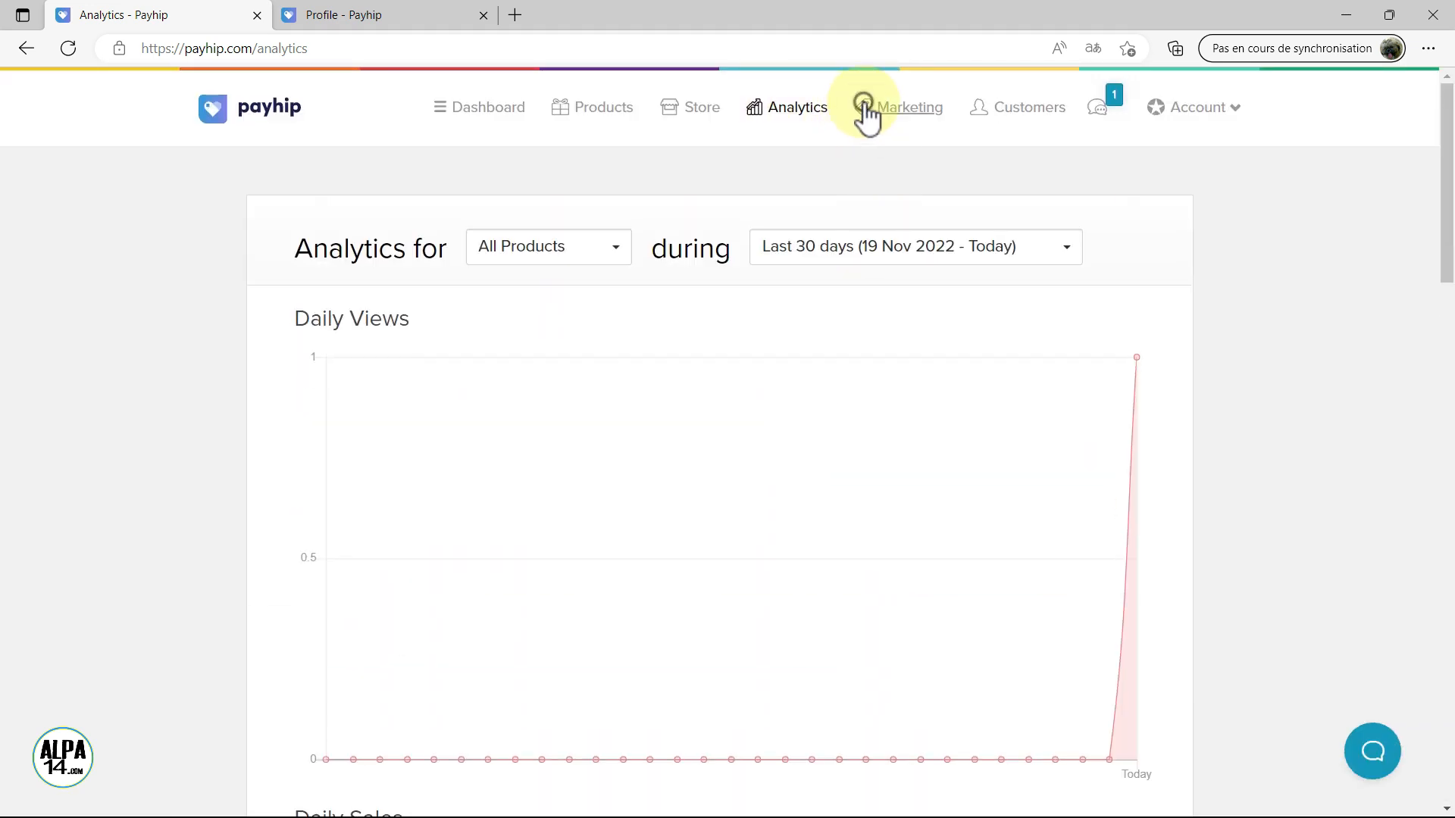
click(868, 117)
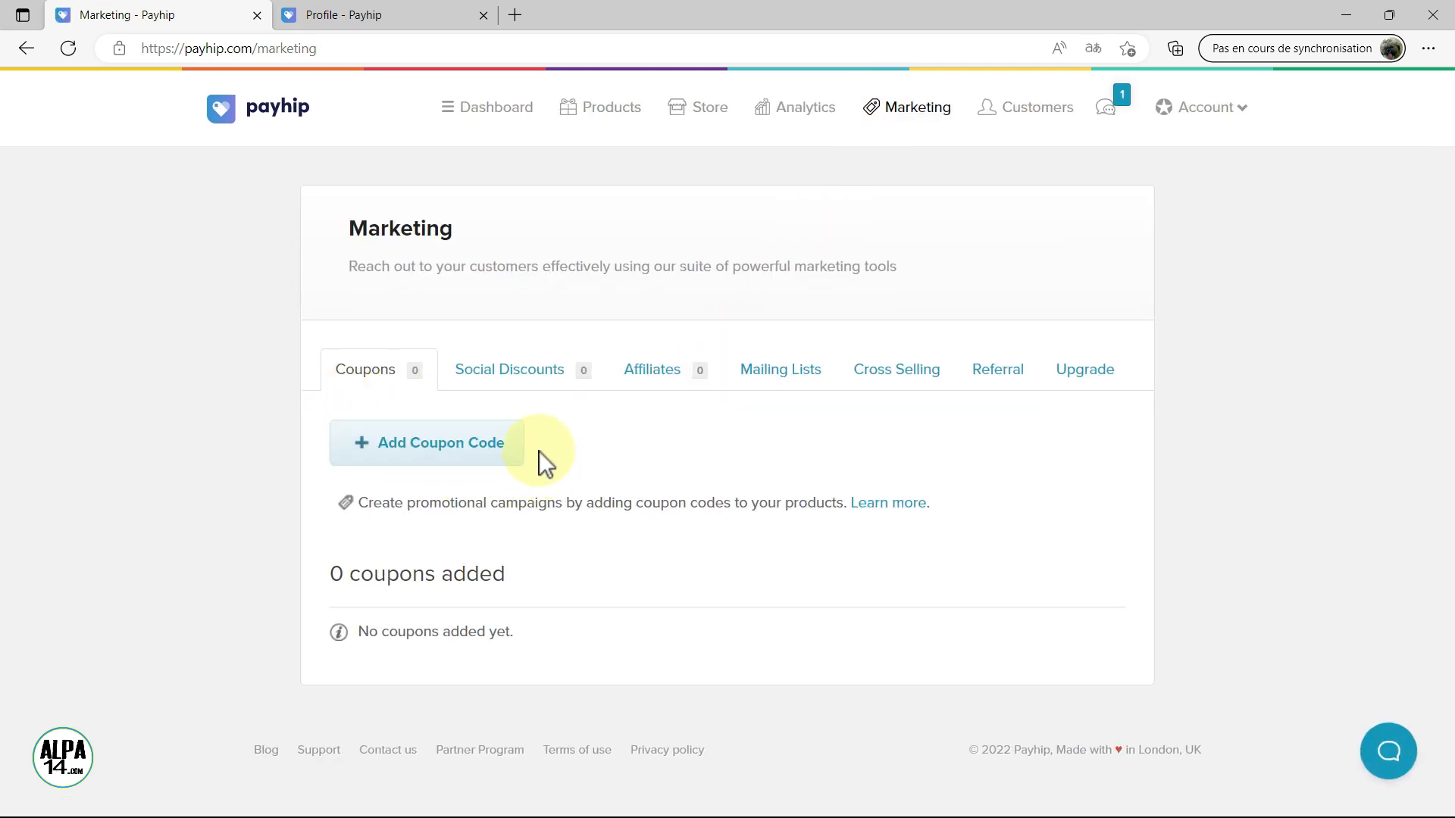
View Social Discounts, Affiliates, Mailing Lists, Cross Selling, Referral and Upgrade, then Customers
click(531, 380)
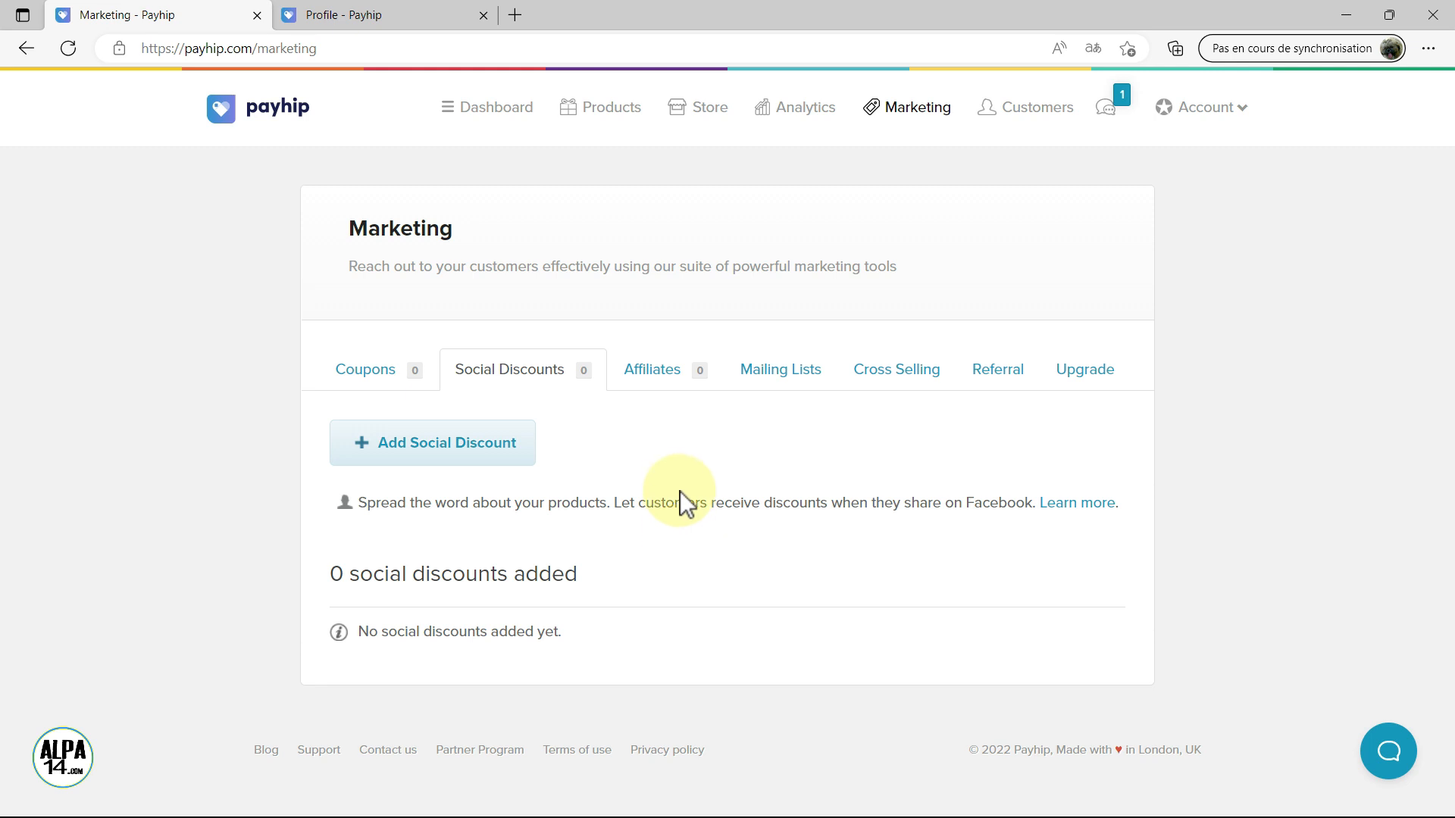
click(658, 370)
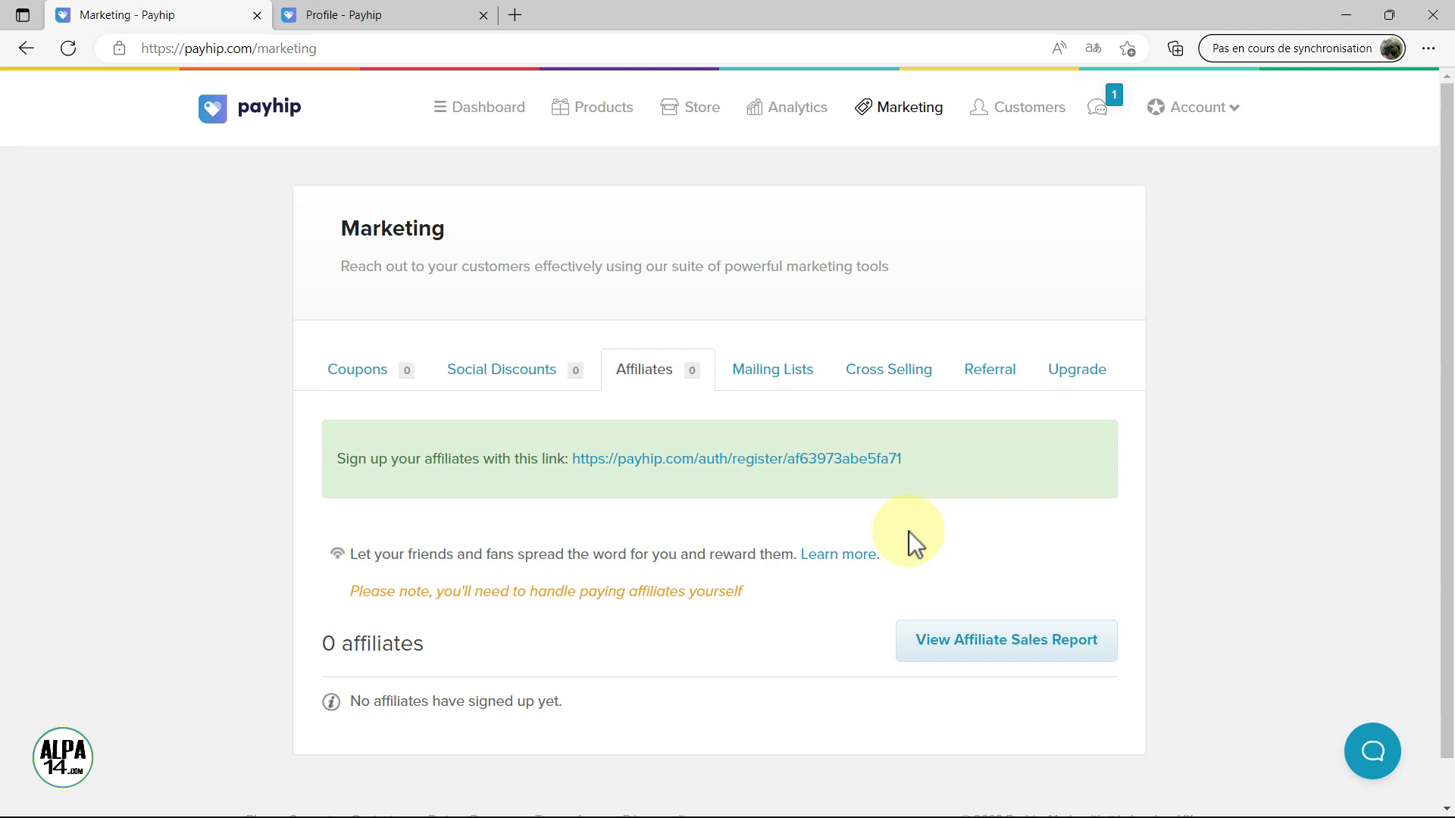
click(775, 372)
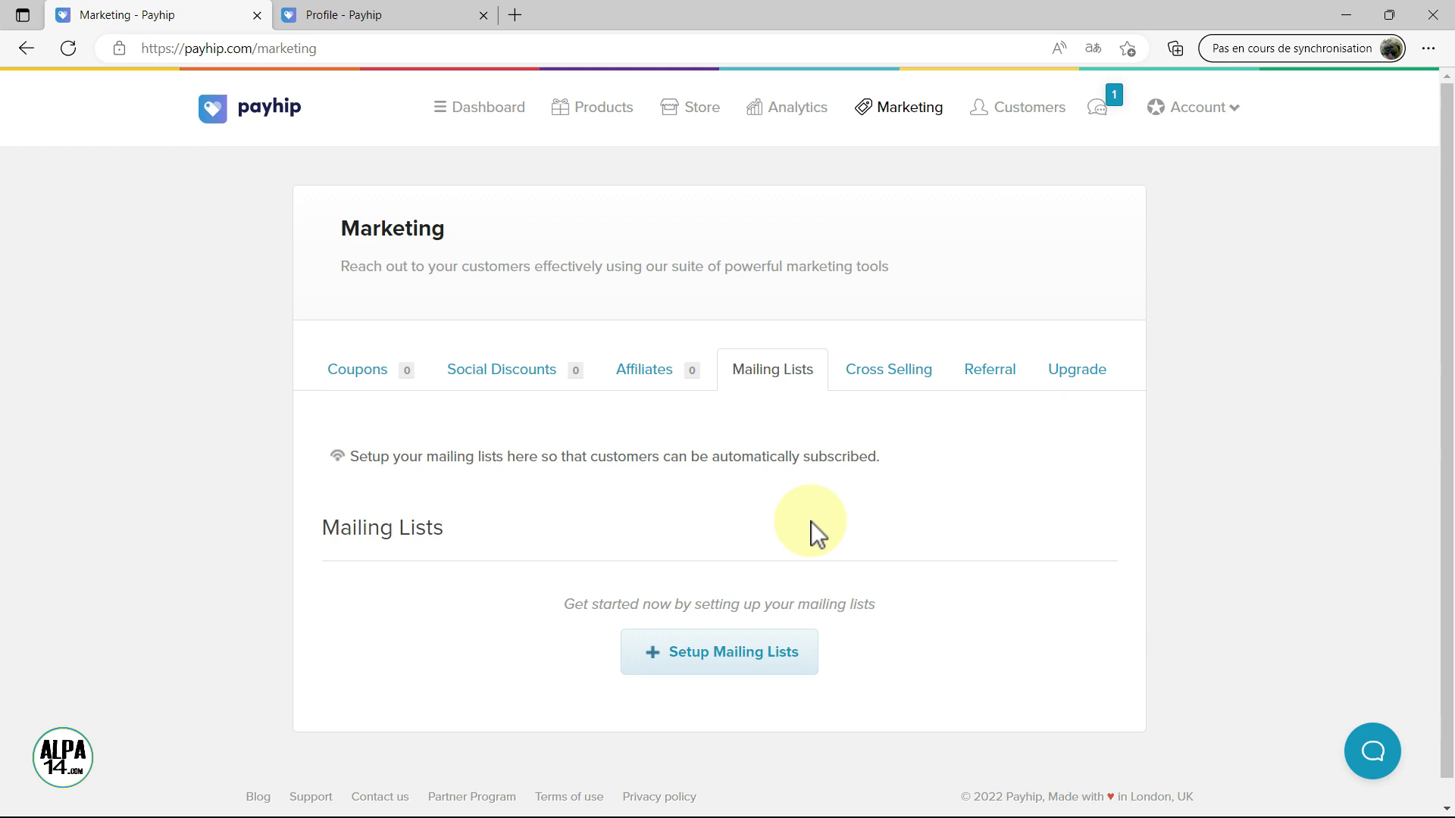
click(893, 373)
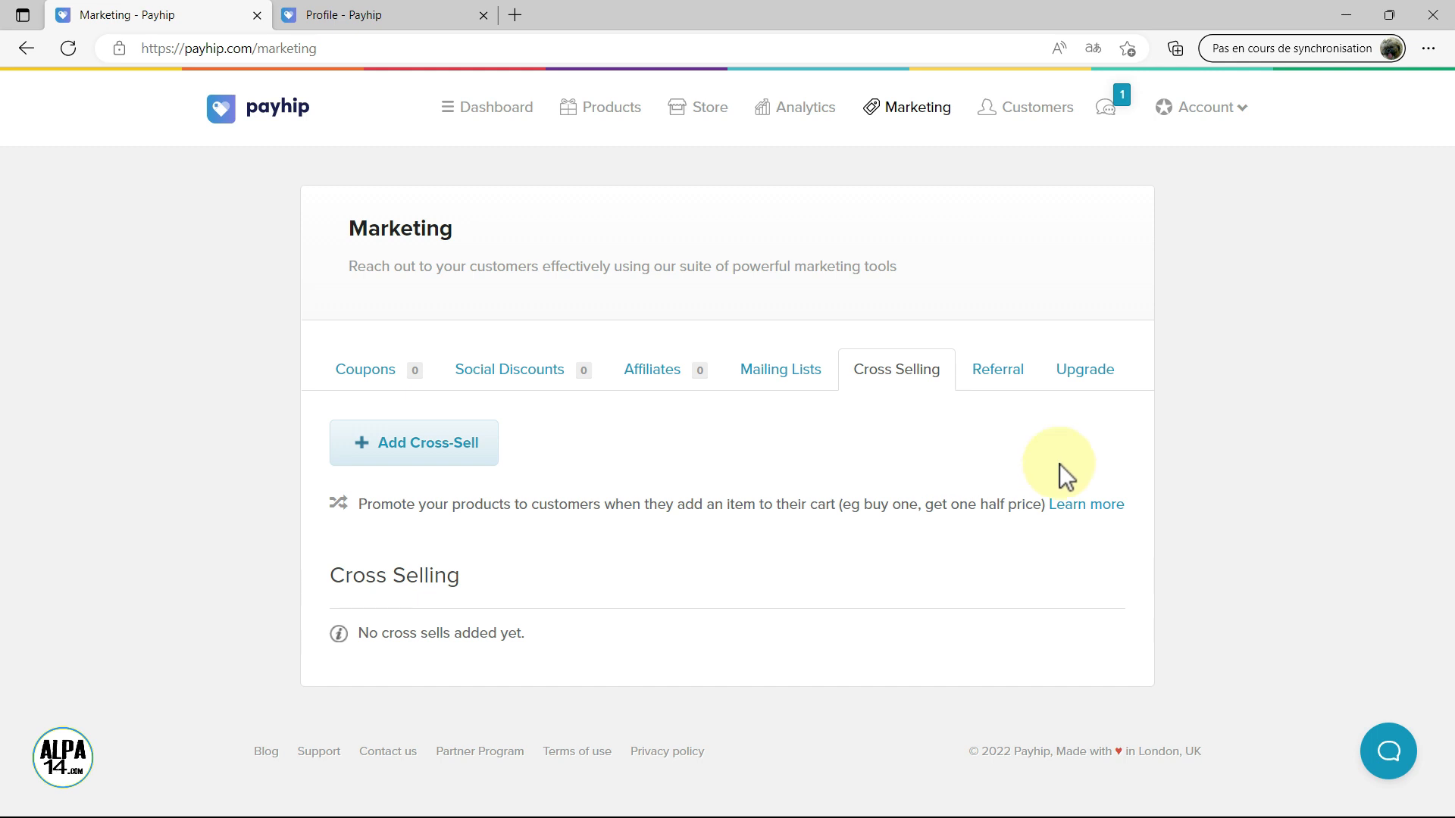
click(1004, 369)
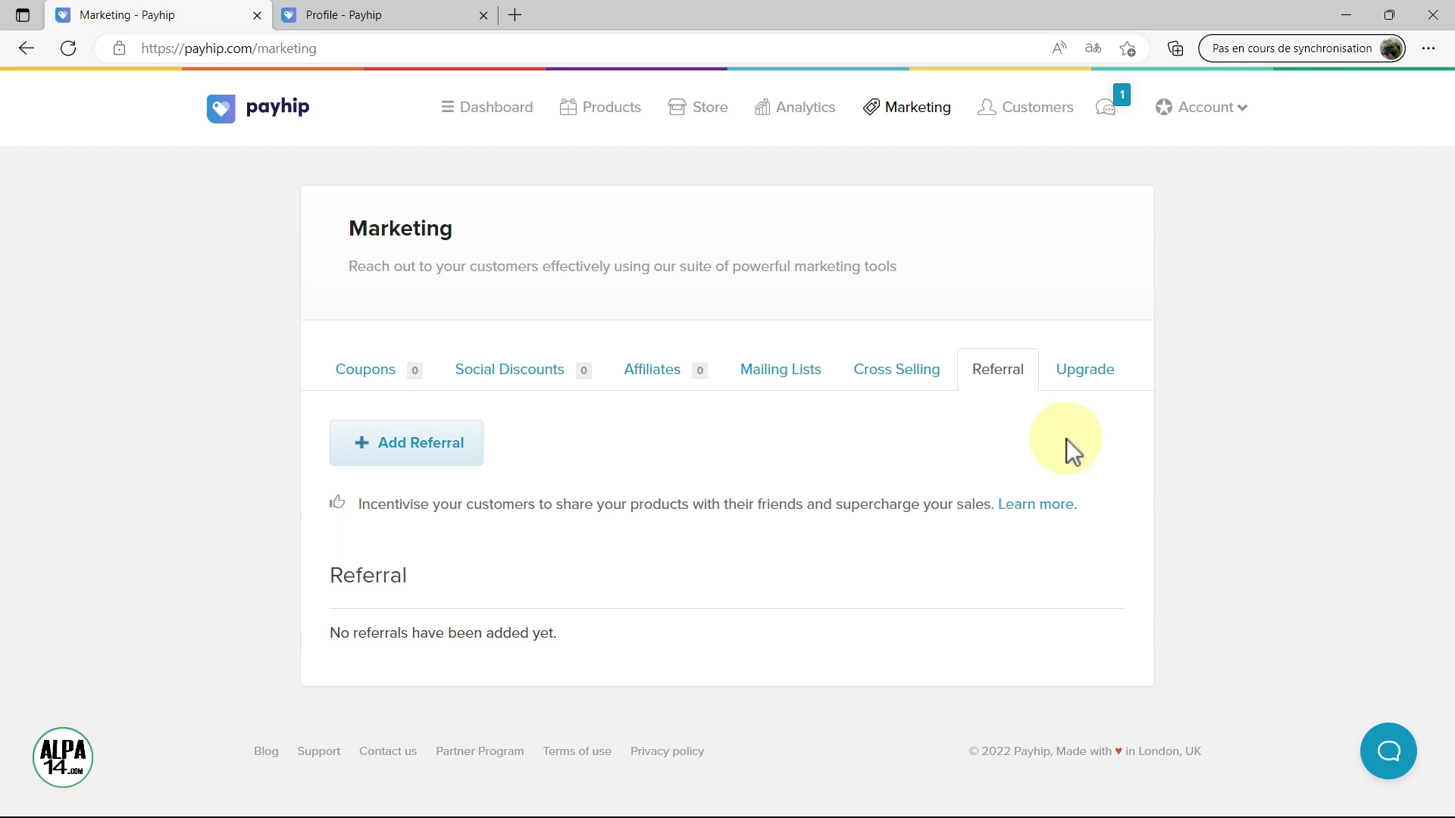
click(1079, 376)
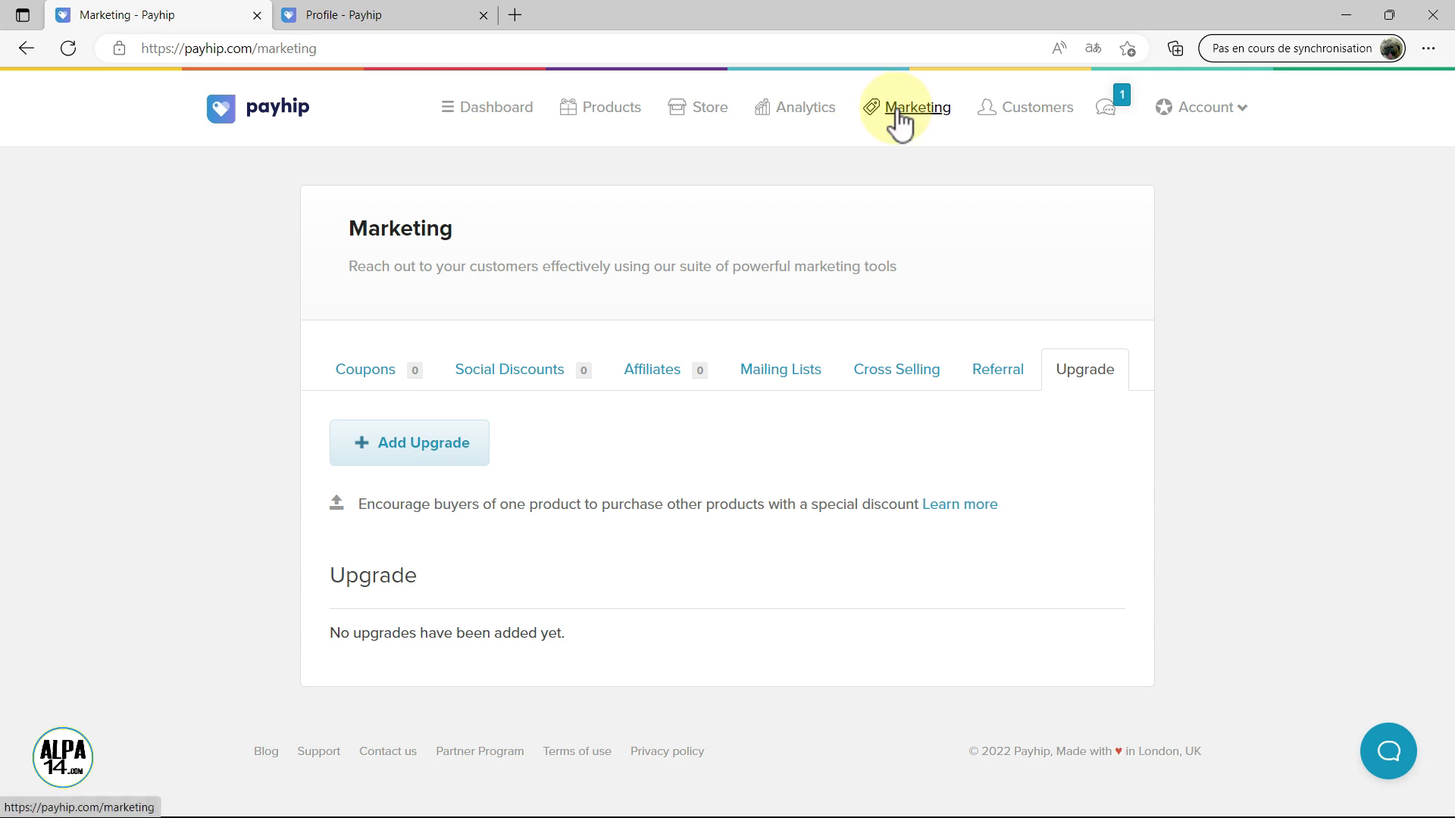
click(1034, 115)
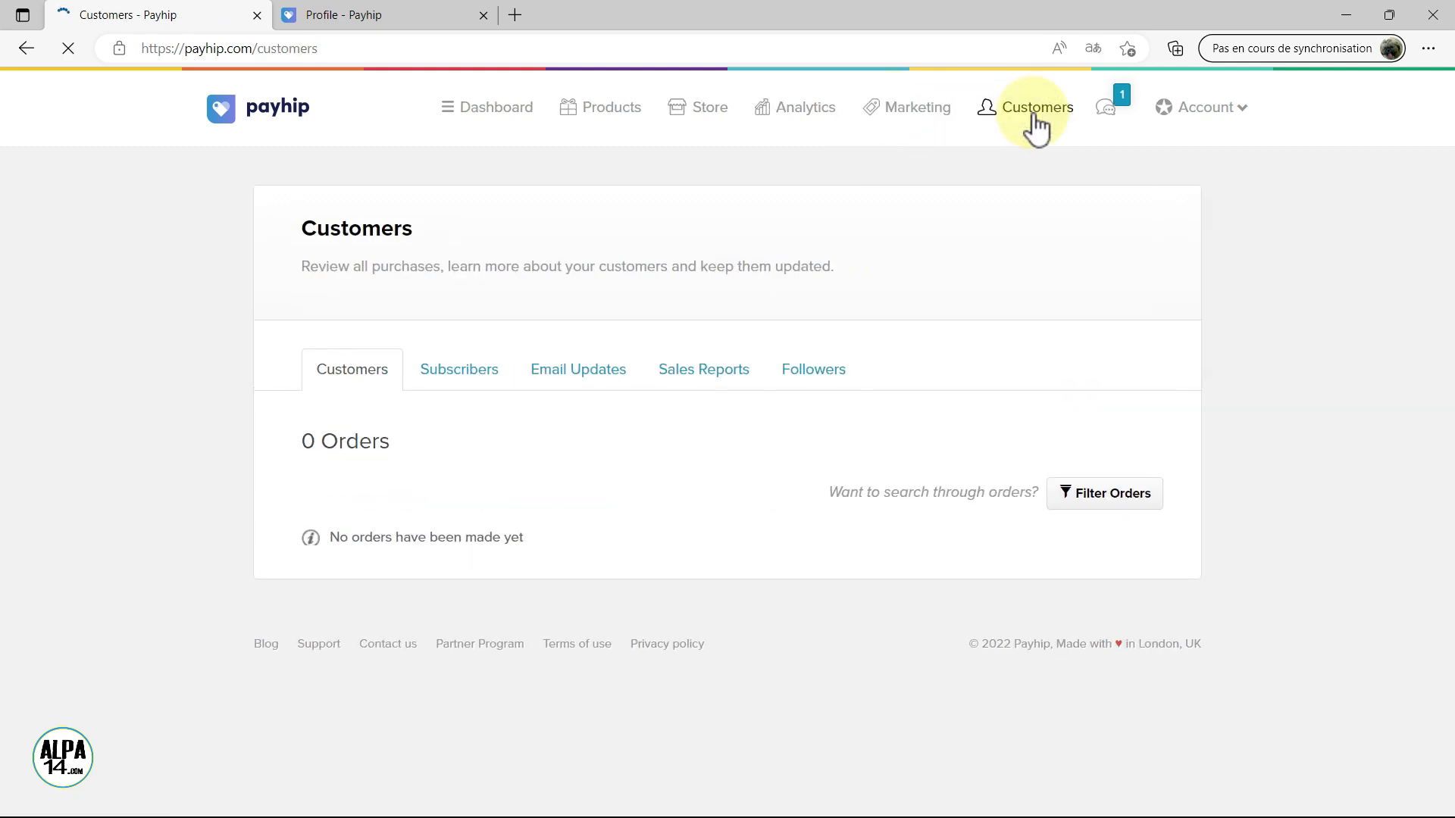